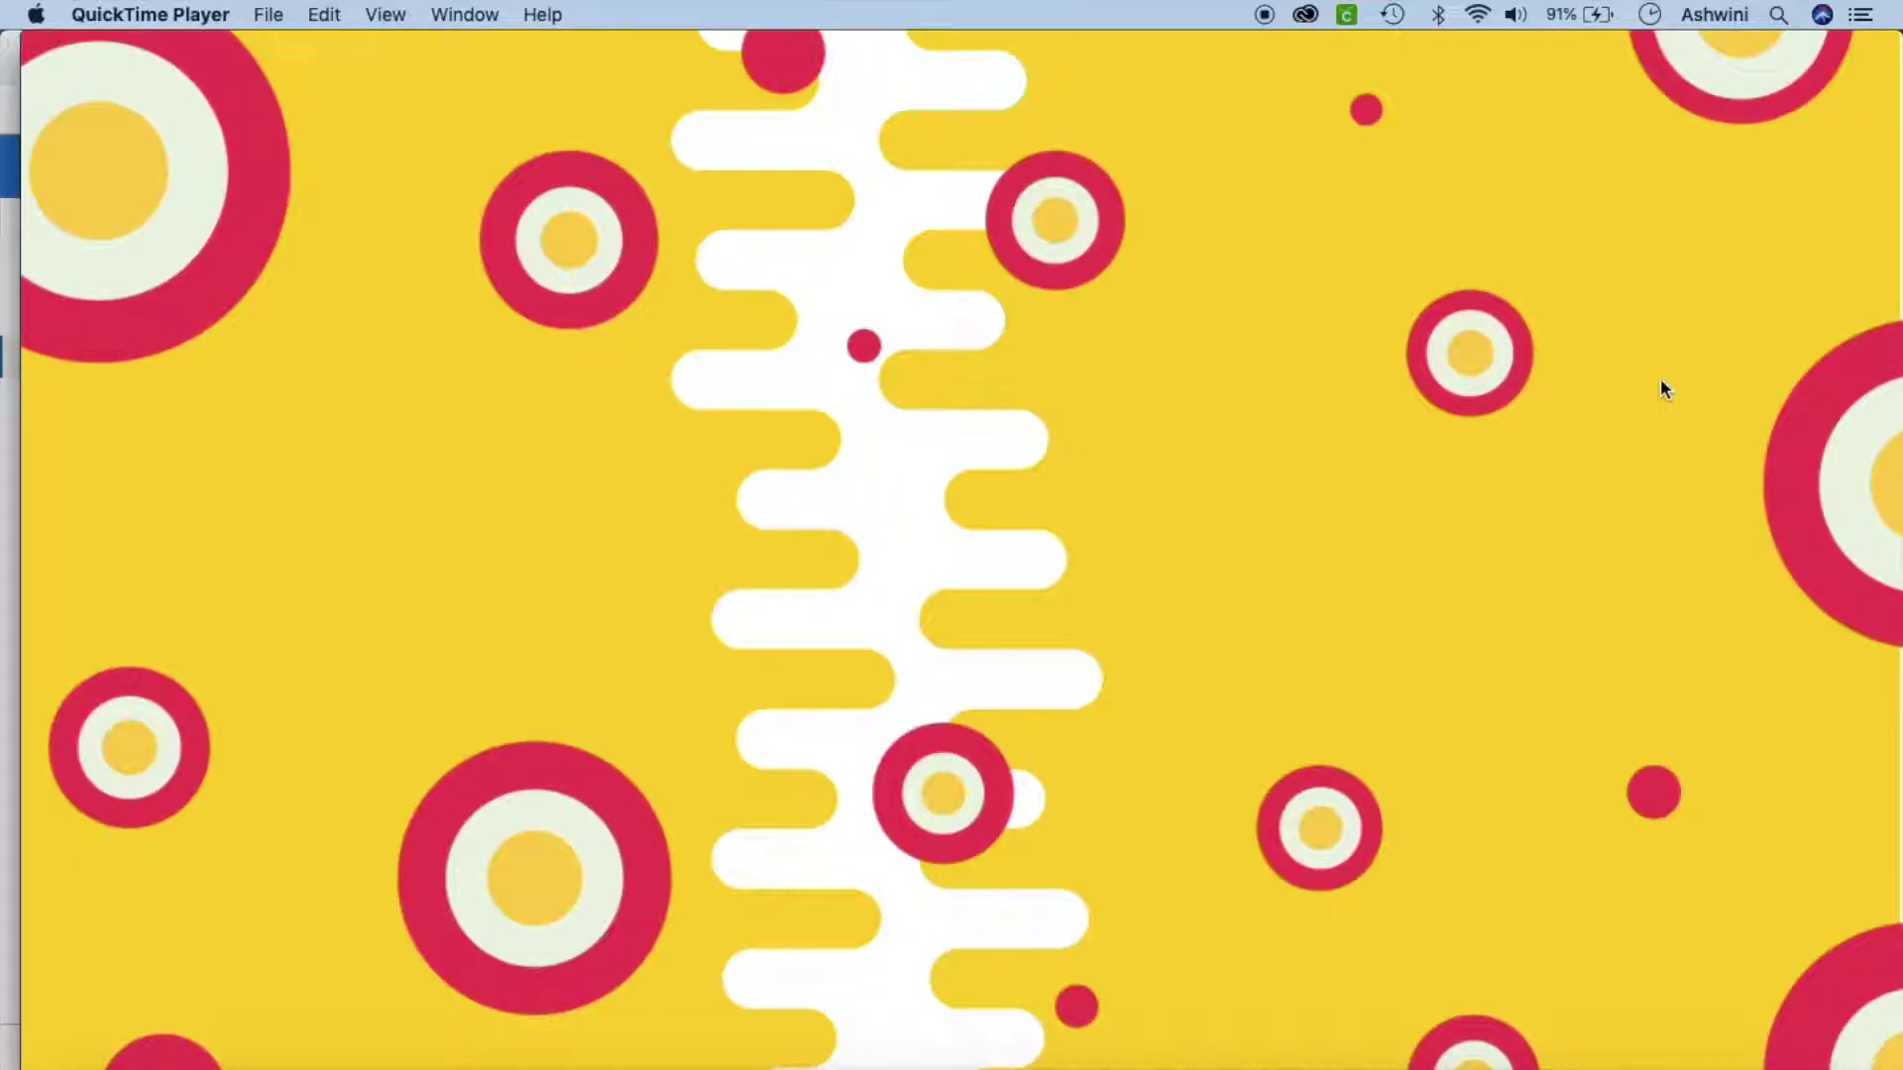
# Play the finished titles_final.mp4 animation as a preview of the background design.
pyautogui.moveTo(1518, 414)
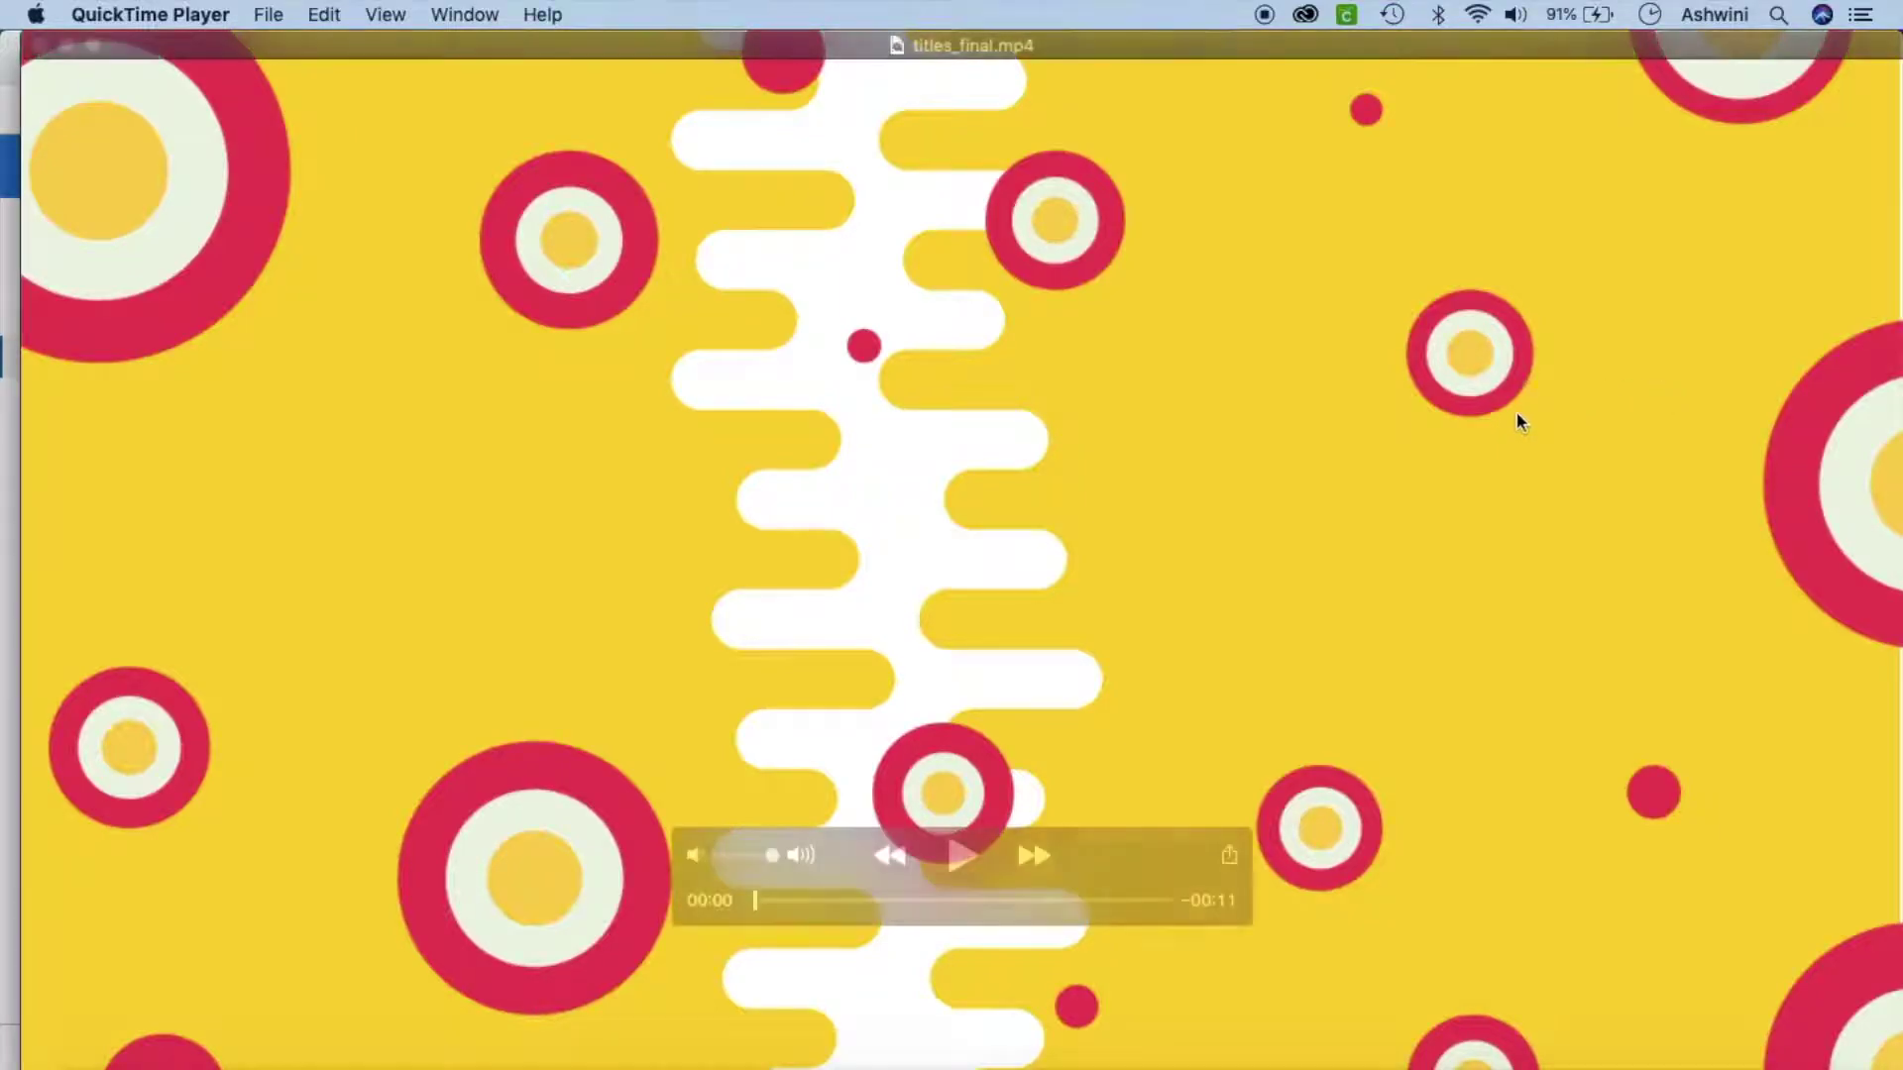
pyautogui.click(957, 862)
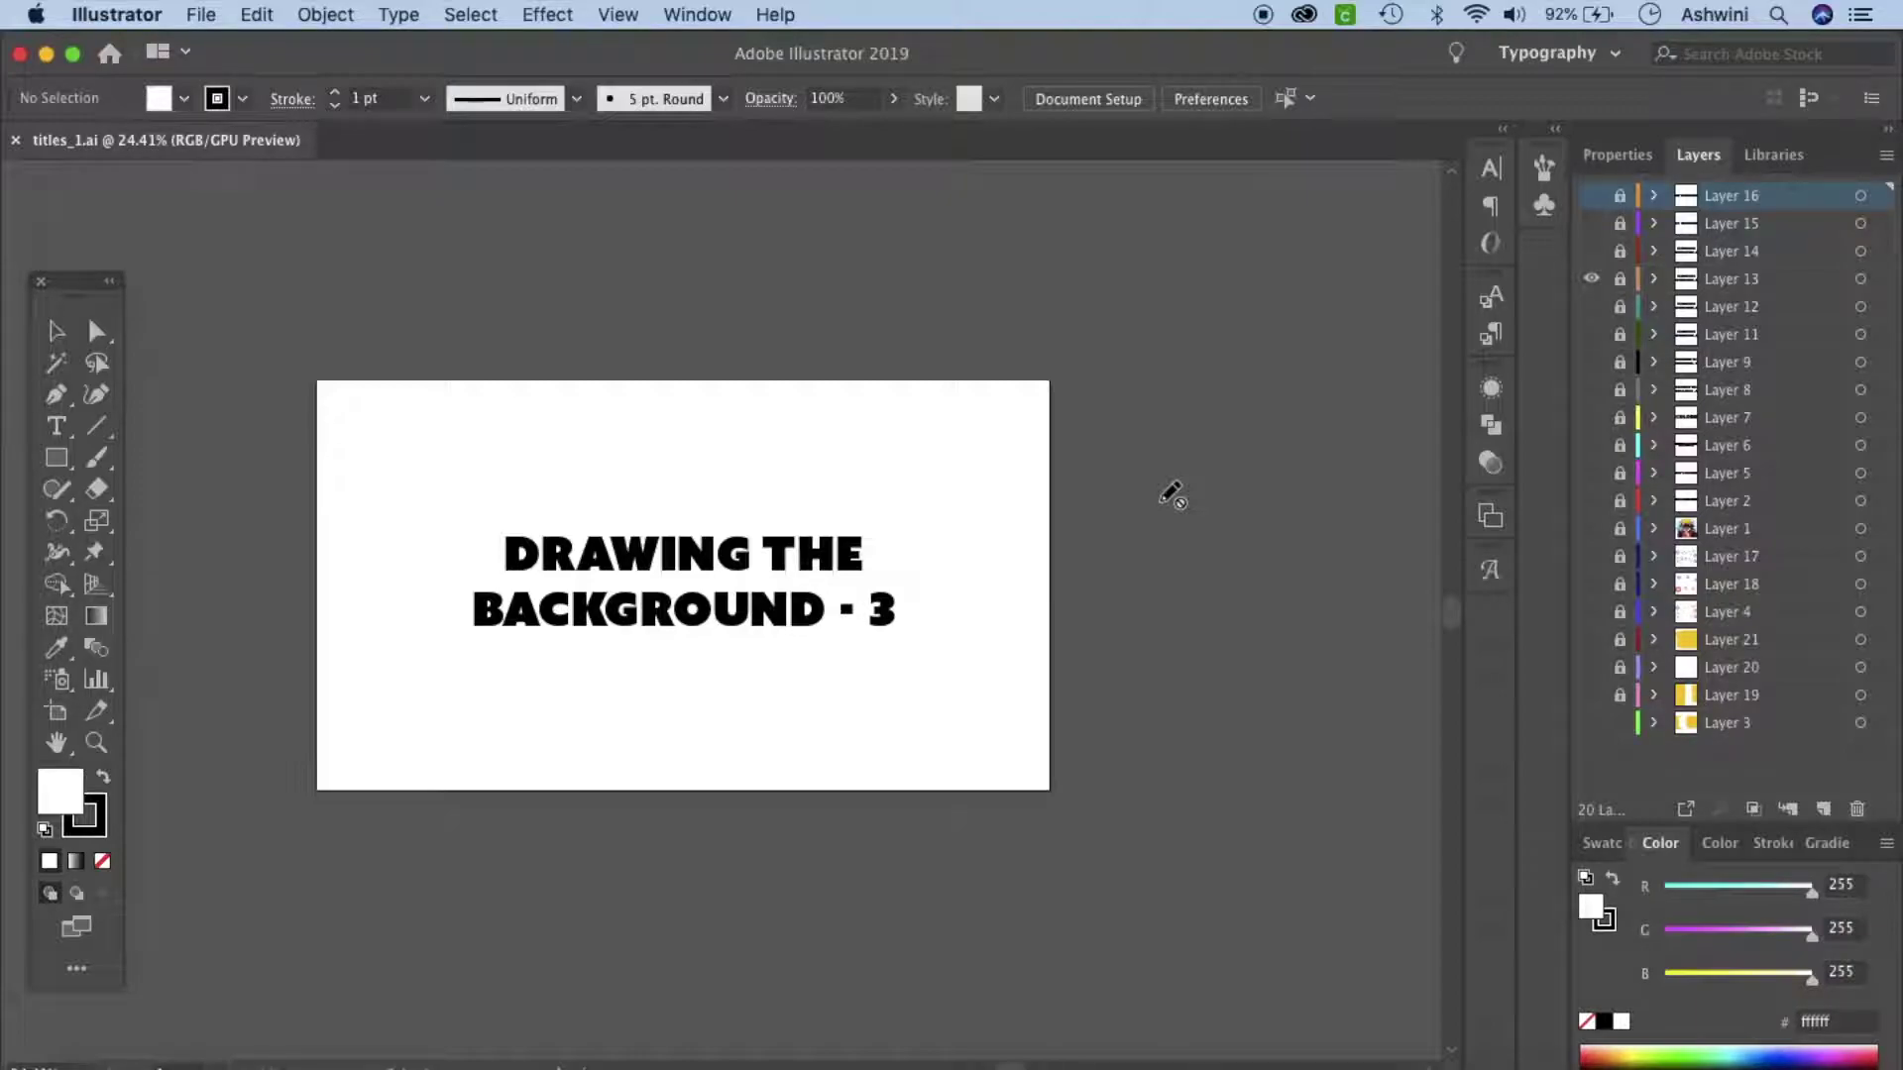
# Switch to Illustrator and create a new 1920 x 1080 px landscape document in pixels with RGB color and 150 ppi raster effects.
pyautogui.click(203, 16)
pyautogui.click(226, 46)
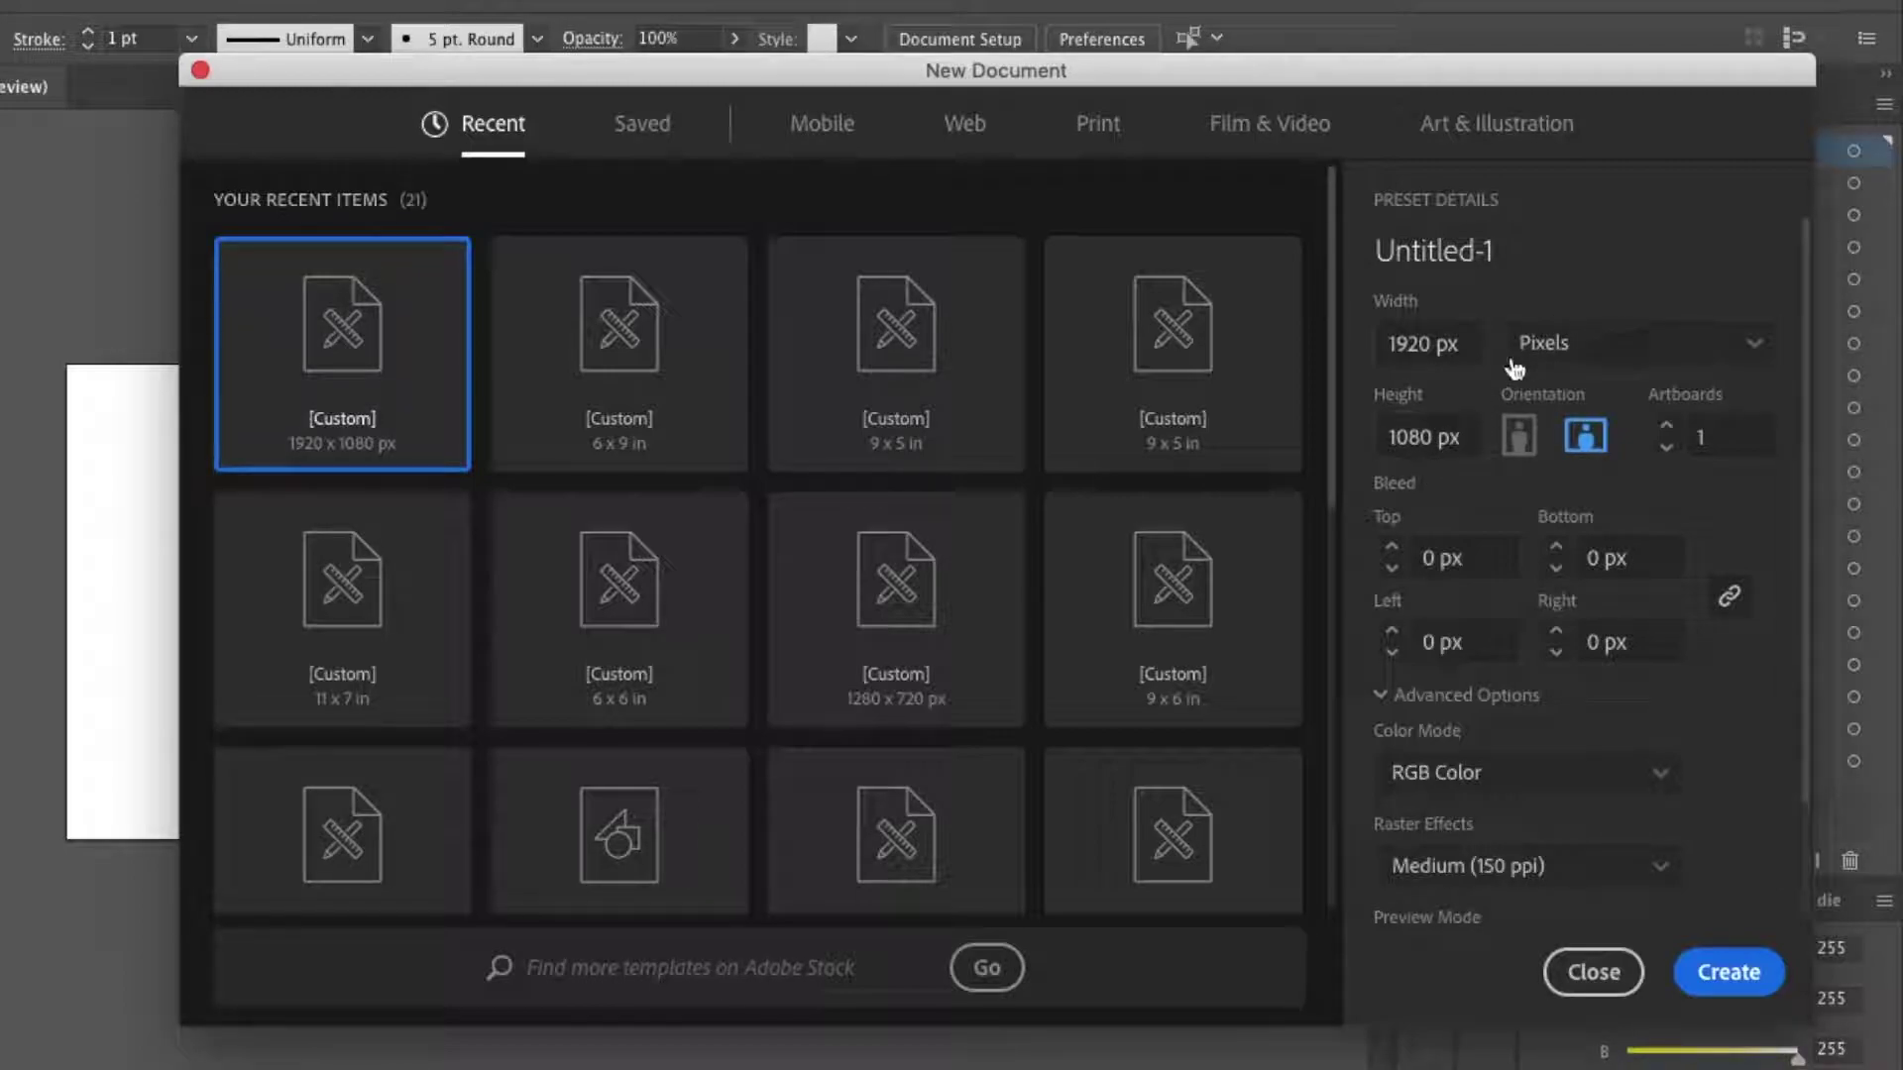
pyautogui.click(1607, 352)
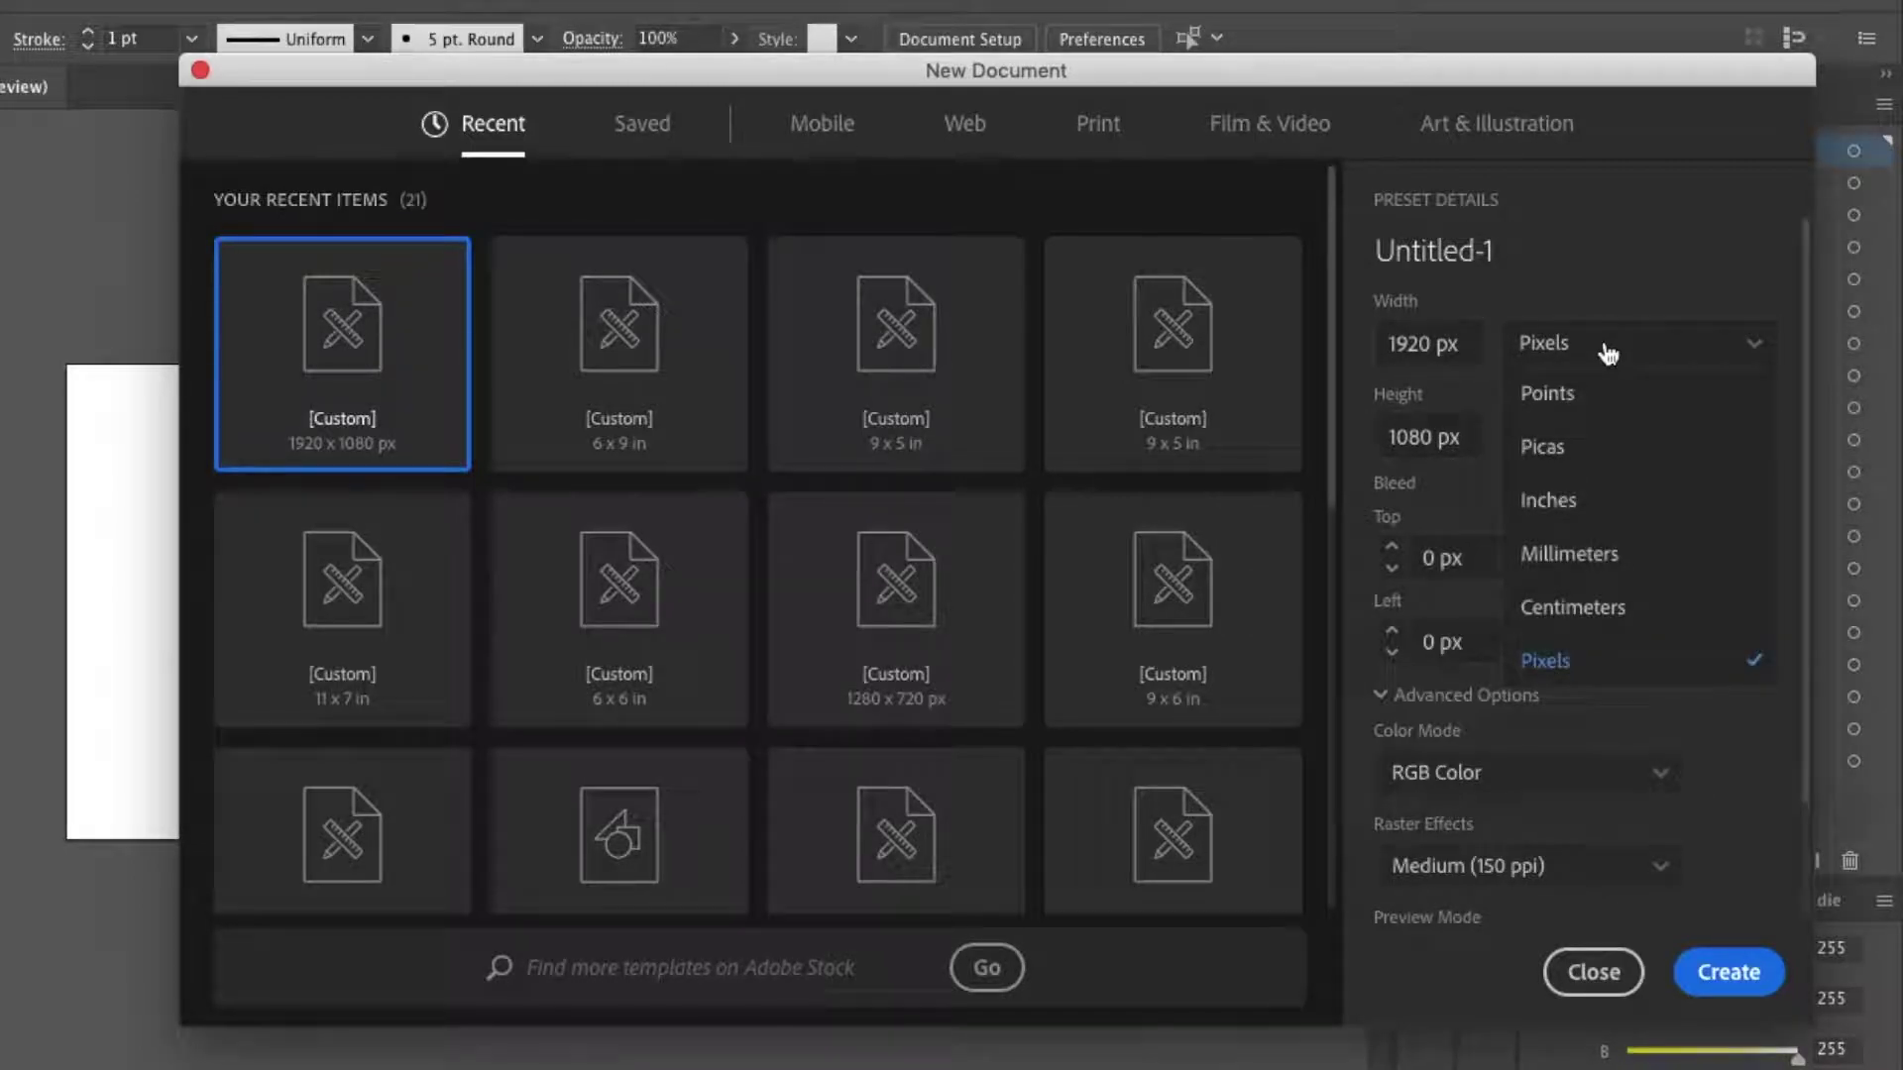
pyautogui.click(1596, 662)
pyautogui.scroll(-3, 1616, 669)
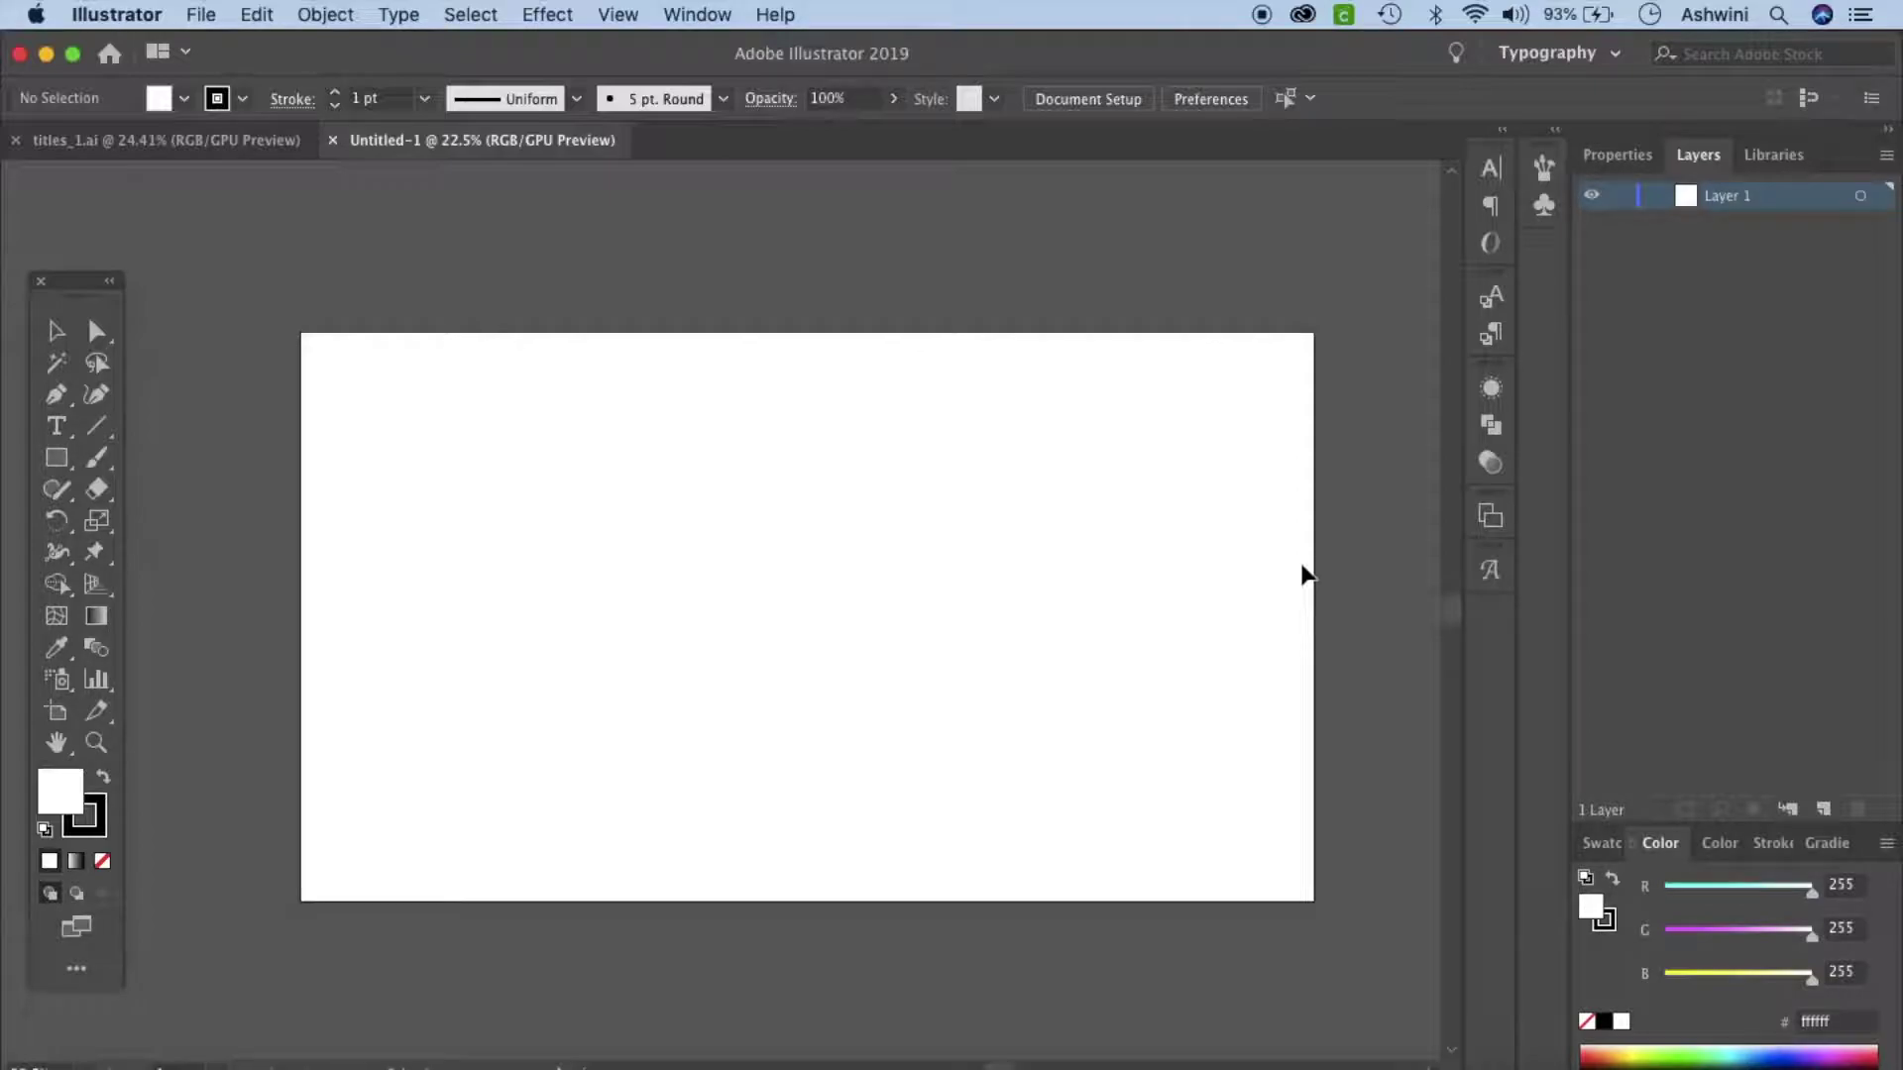
# Review the finished background artwork in titles_1.ai and return to the new blank document.
pyautogui.click(269, 141)
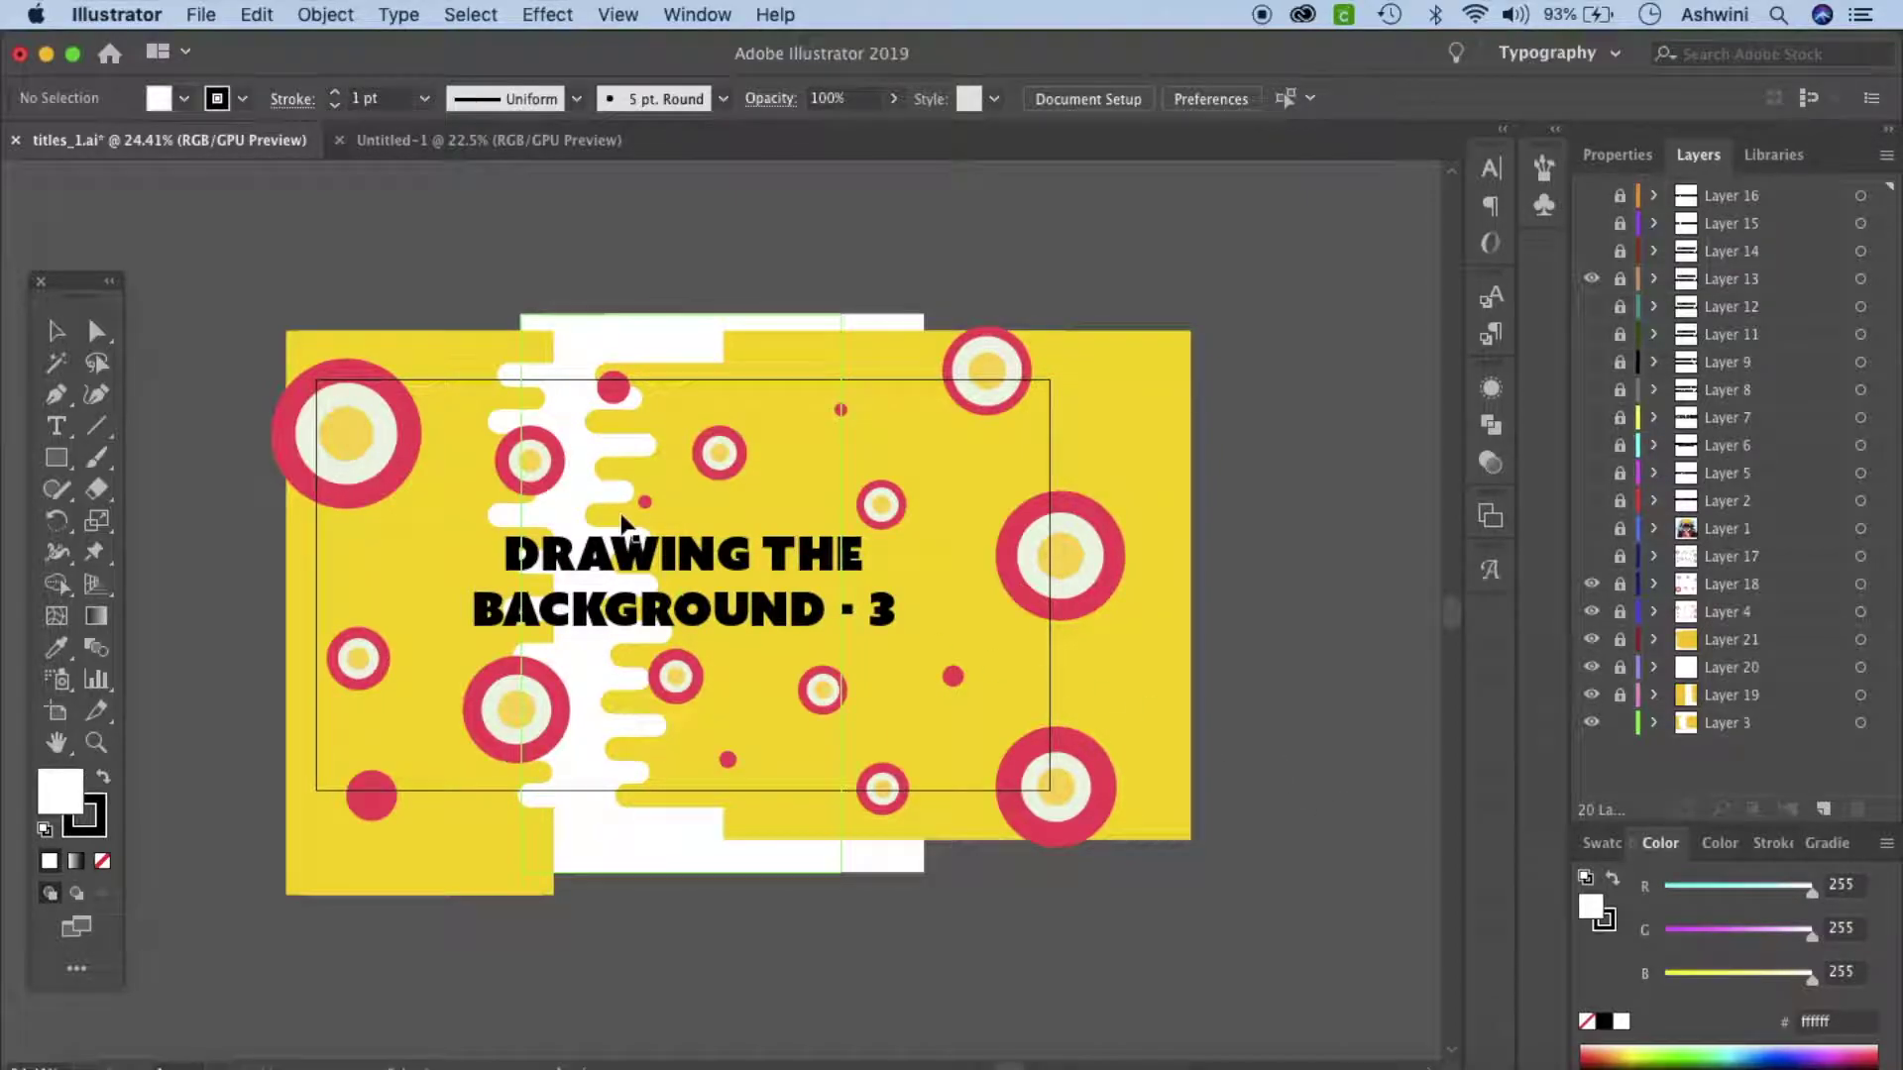
pyautogui.click(522, 399)
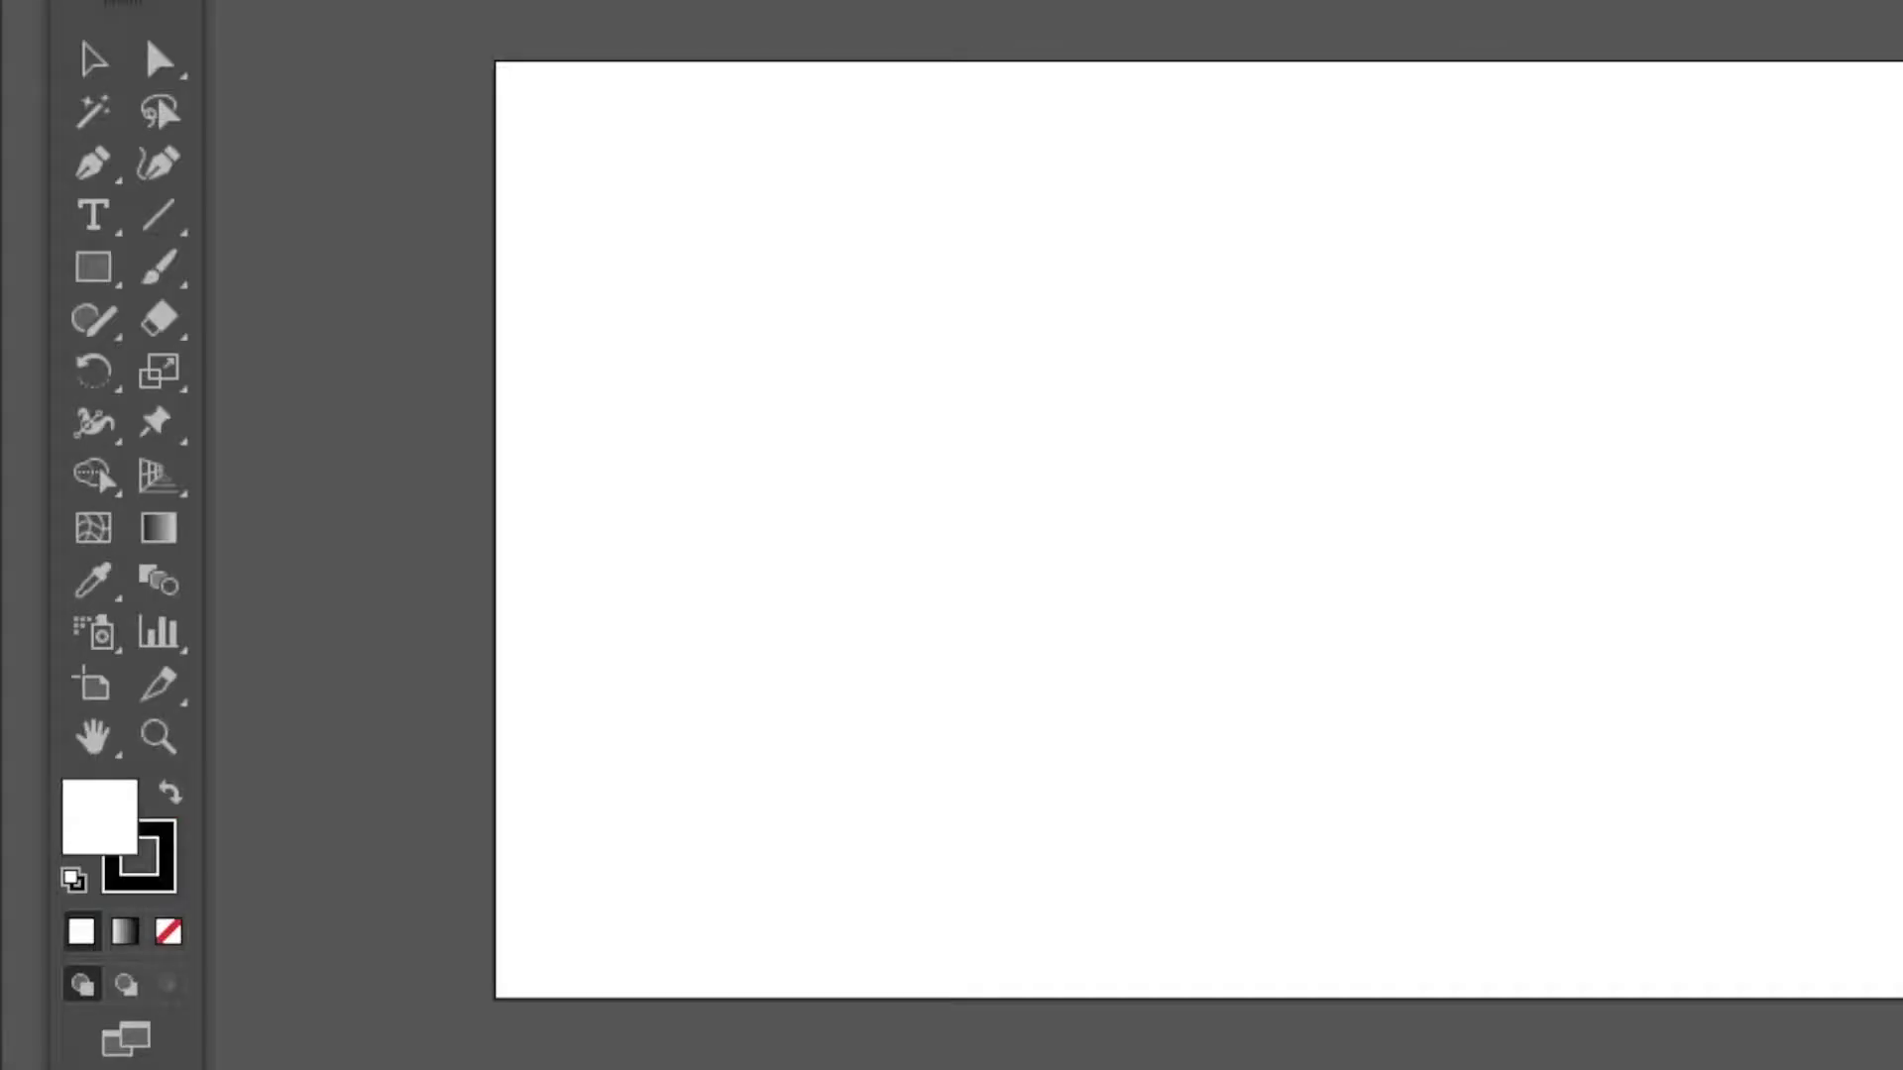
# Draw a long horizontal rounded rectangle in the upper half of the artboard and round its corners fully into a pill.
pyautogui.moveTo(99, 270); pyautogui.dragTo(224, 325)
pyautogui.moveTo(825, 298); pyautogui.dragTo(1138, 365)
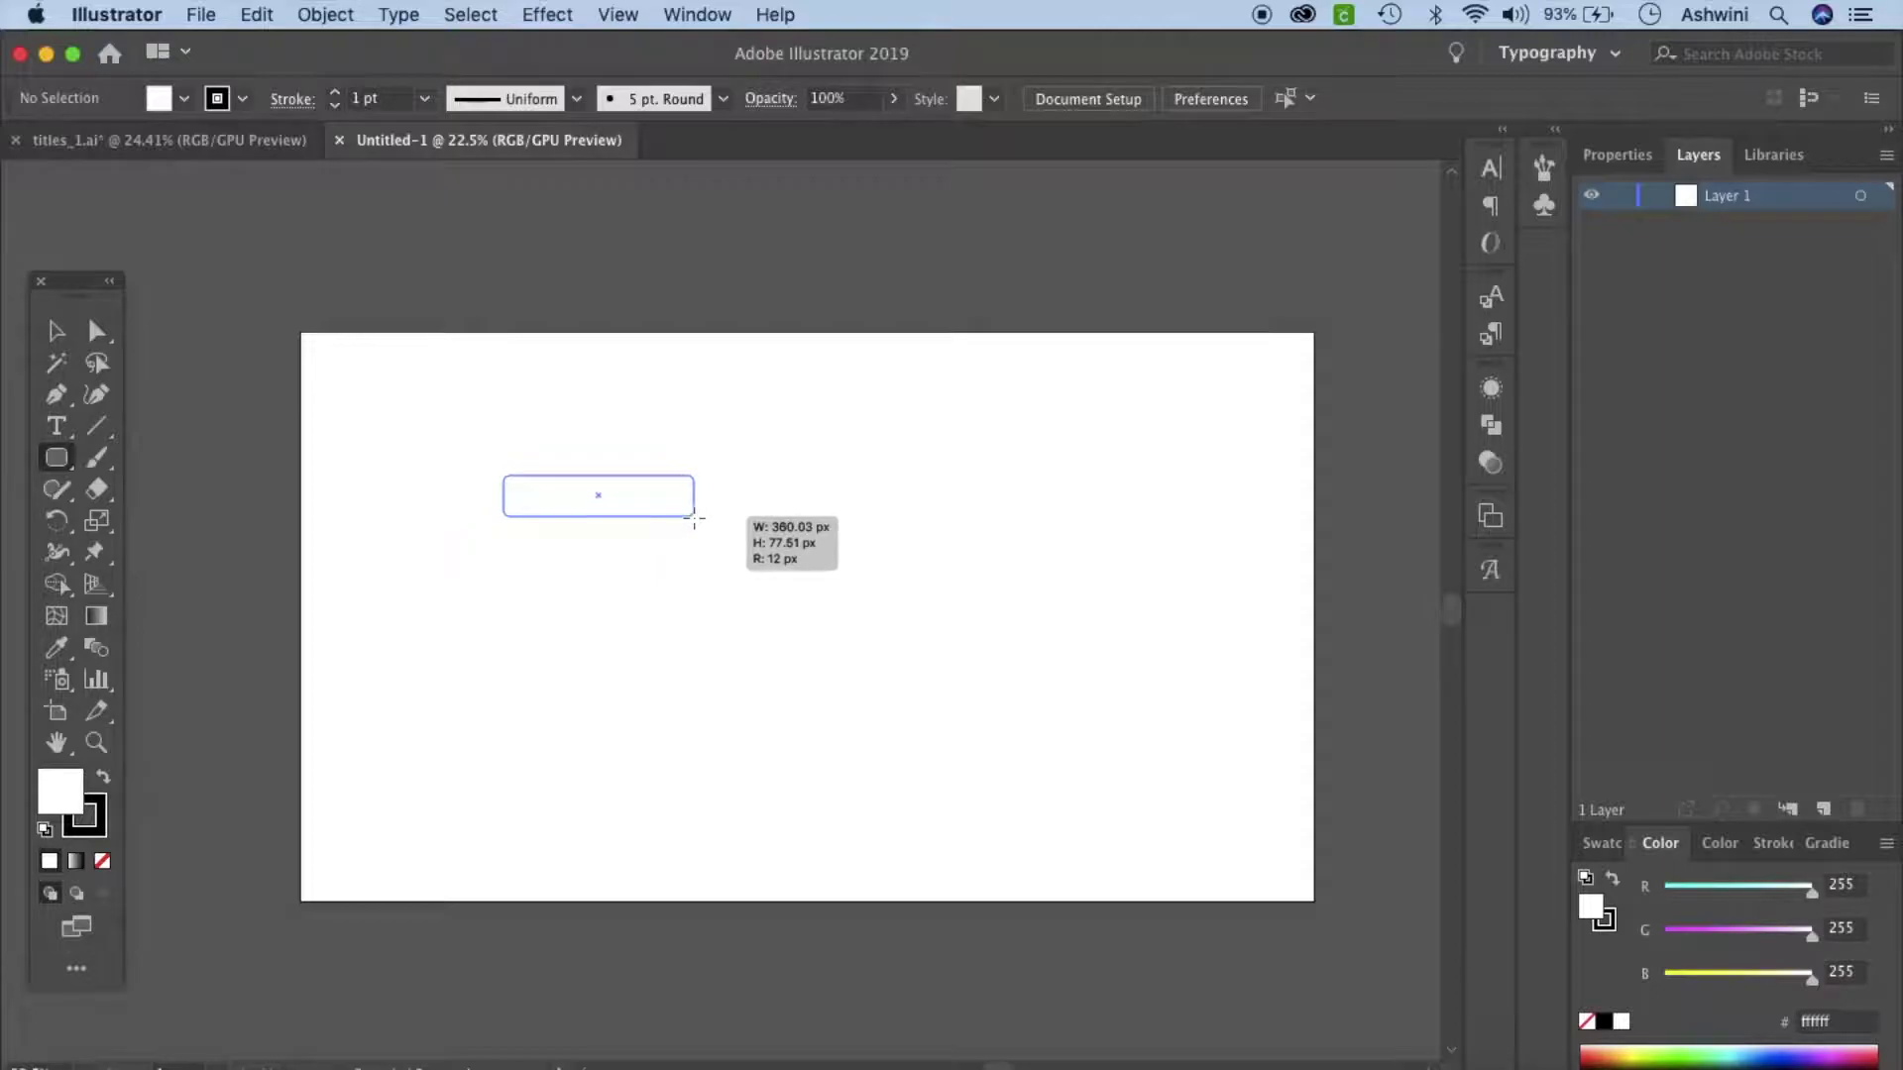
pyautogui.moveTo(693, 516); pyautogui.dragTo(905, 519)
pyautogui.scroll(5, 905, 520)
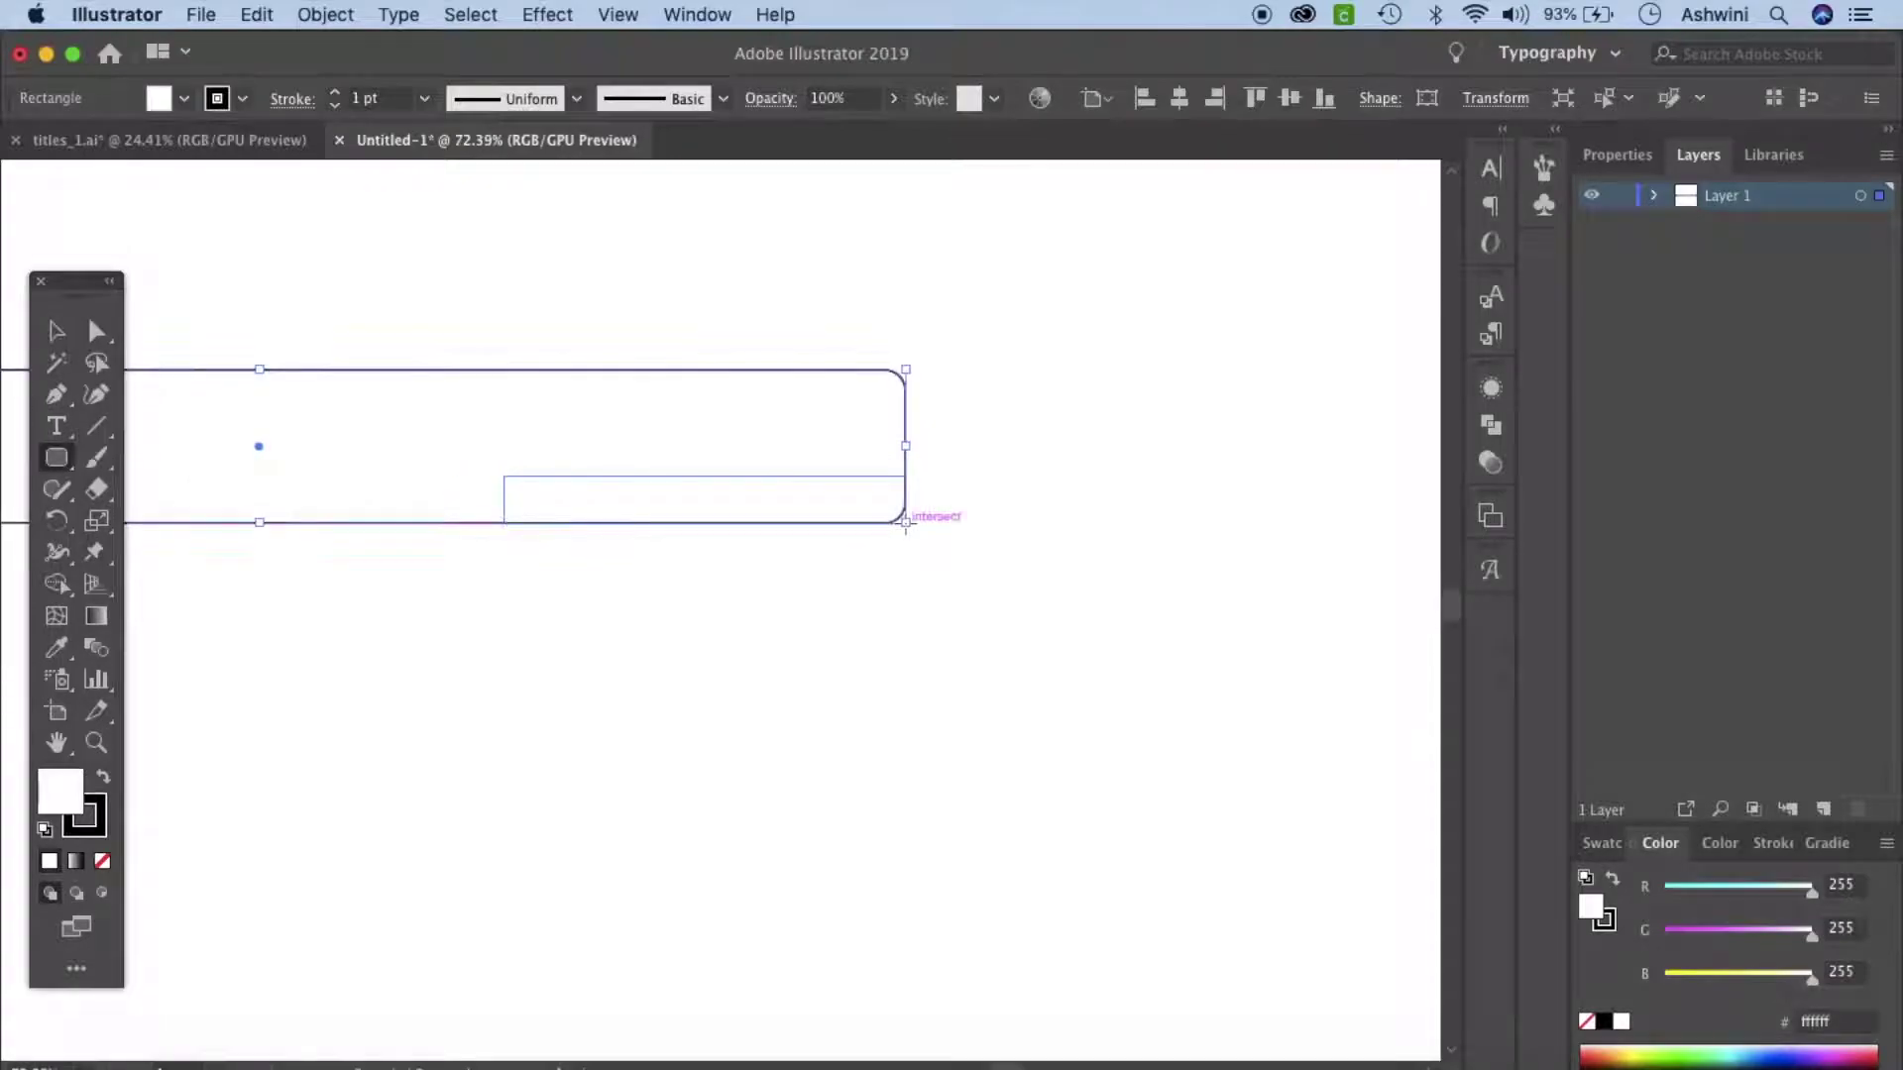
pyautogui.moveTo(887, 395); pyautogui.dragTo(281, 747)
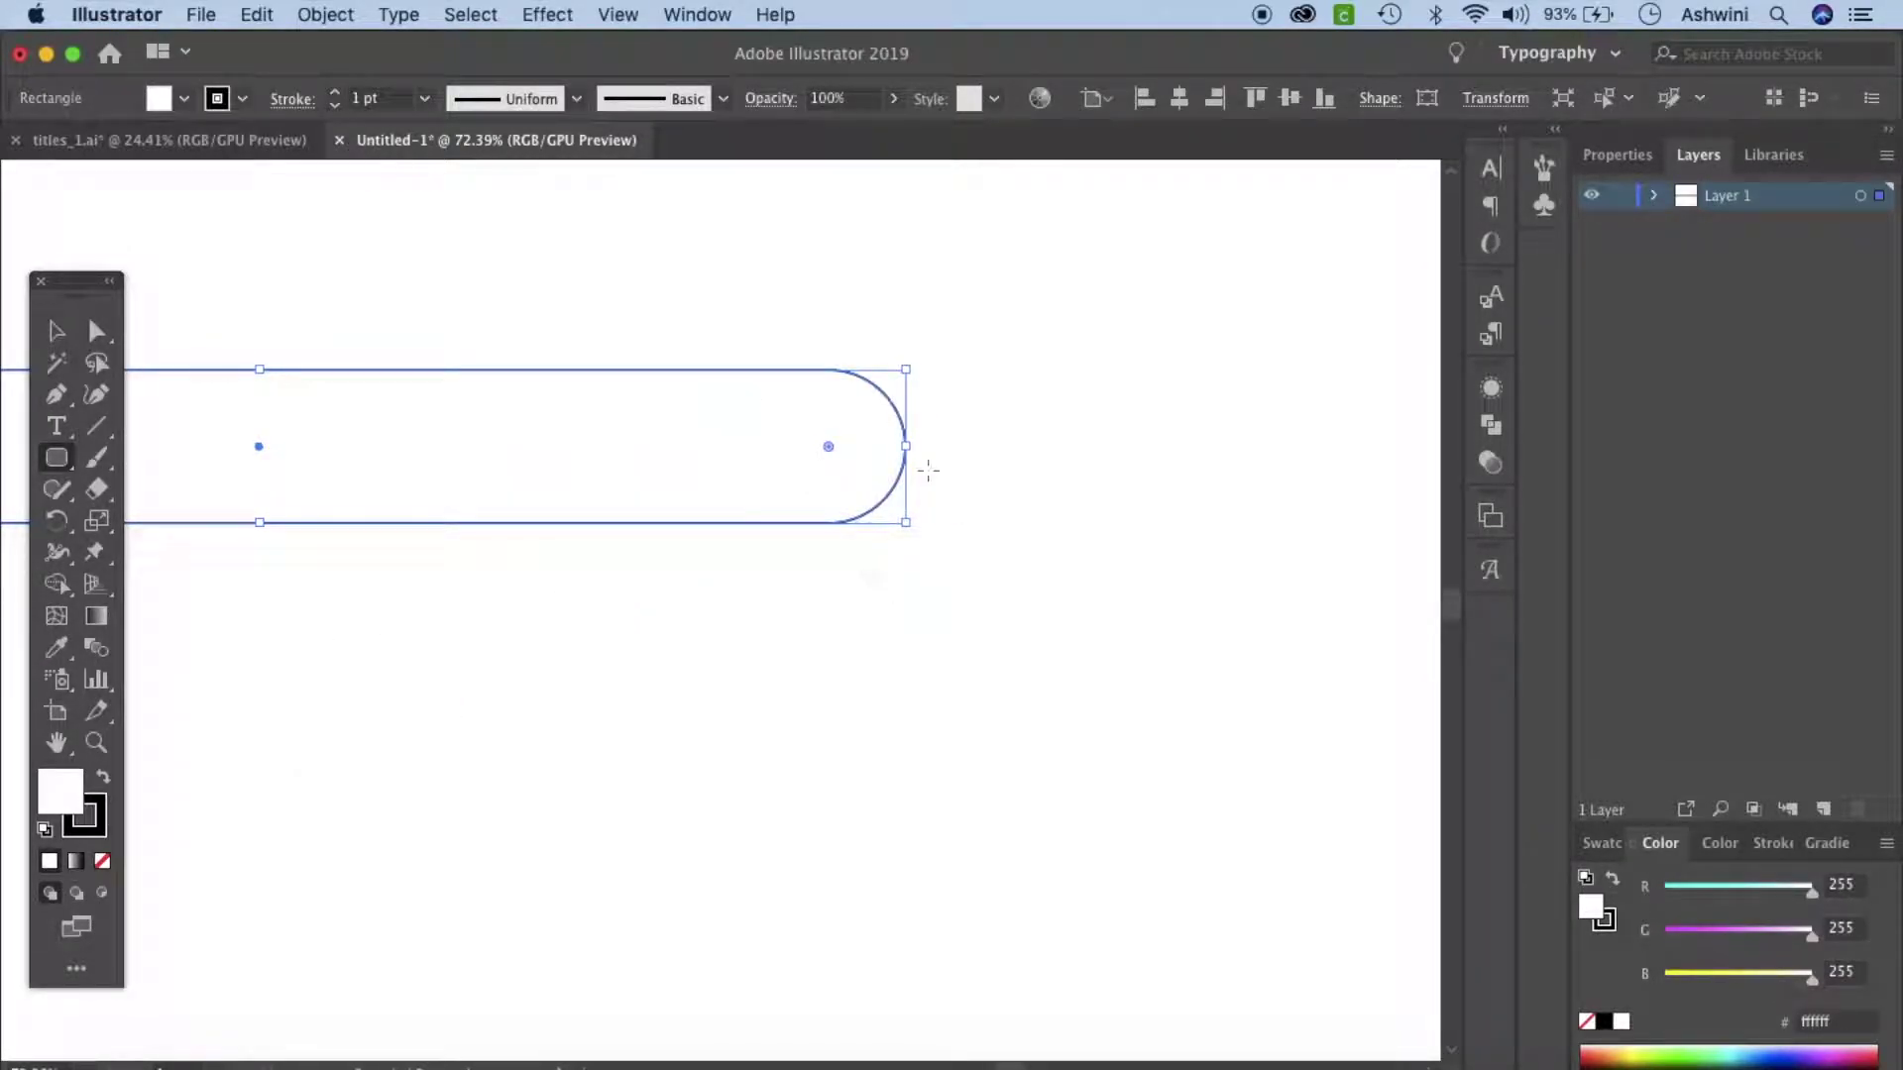
pyautogui.scroll(-5, 1077, 734)
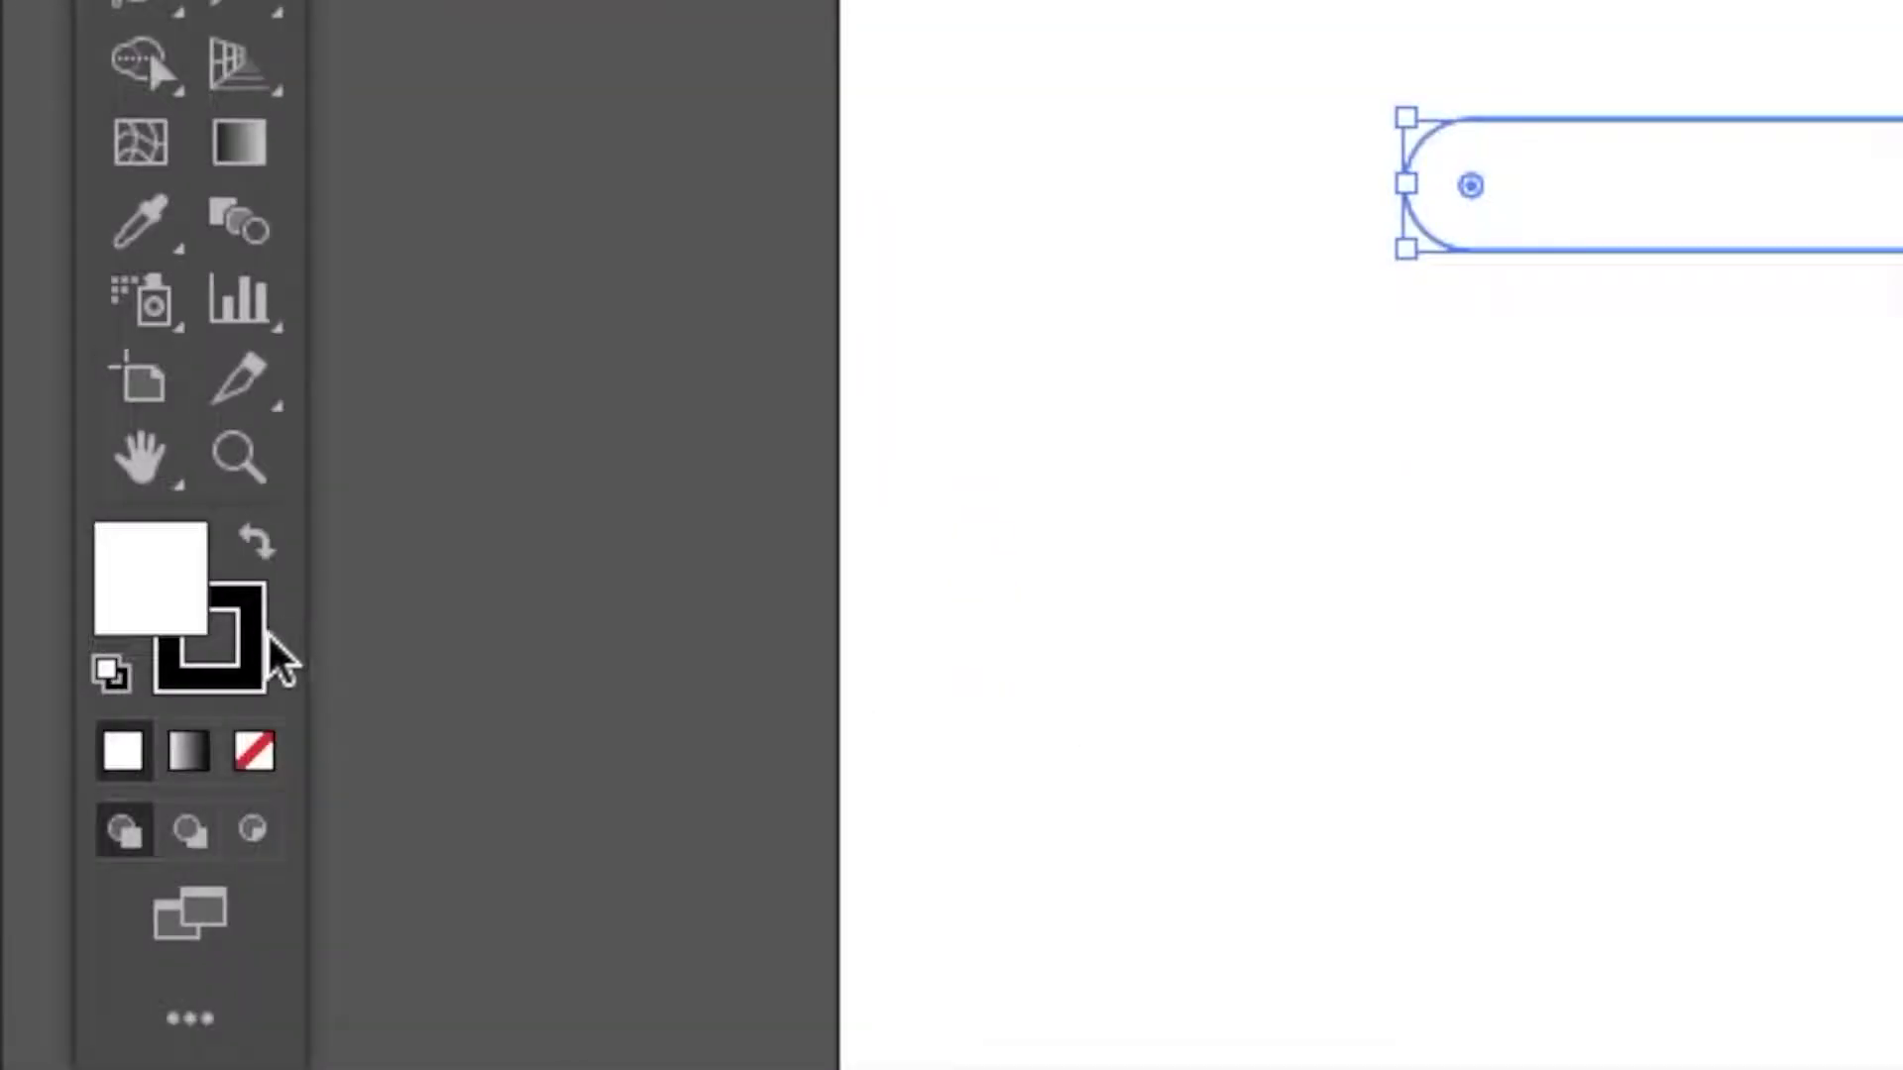
# Remove the pill's stroke and fill it with yellow from The New Polish Illustration (Book) color theme.
pyautogui.click(104, 819)
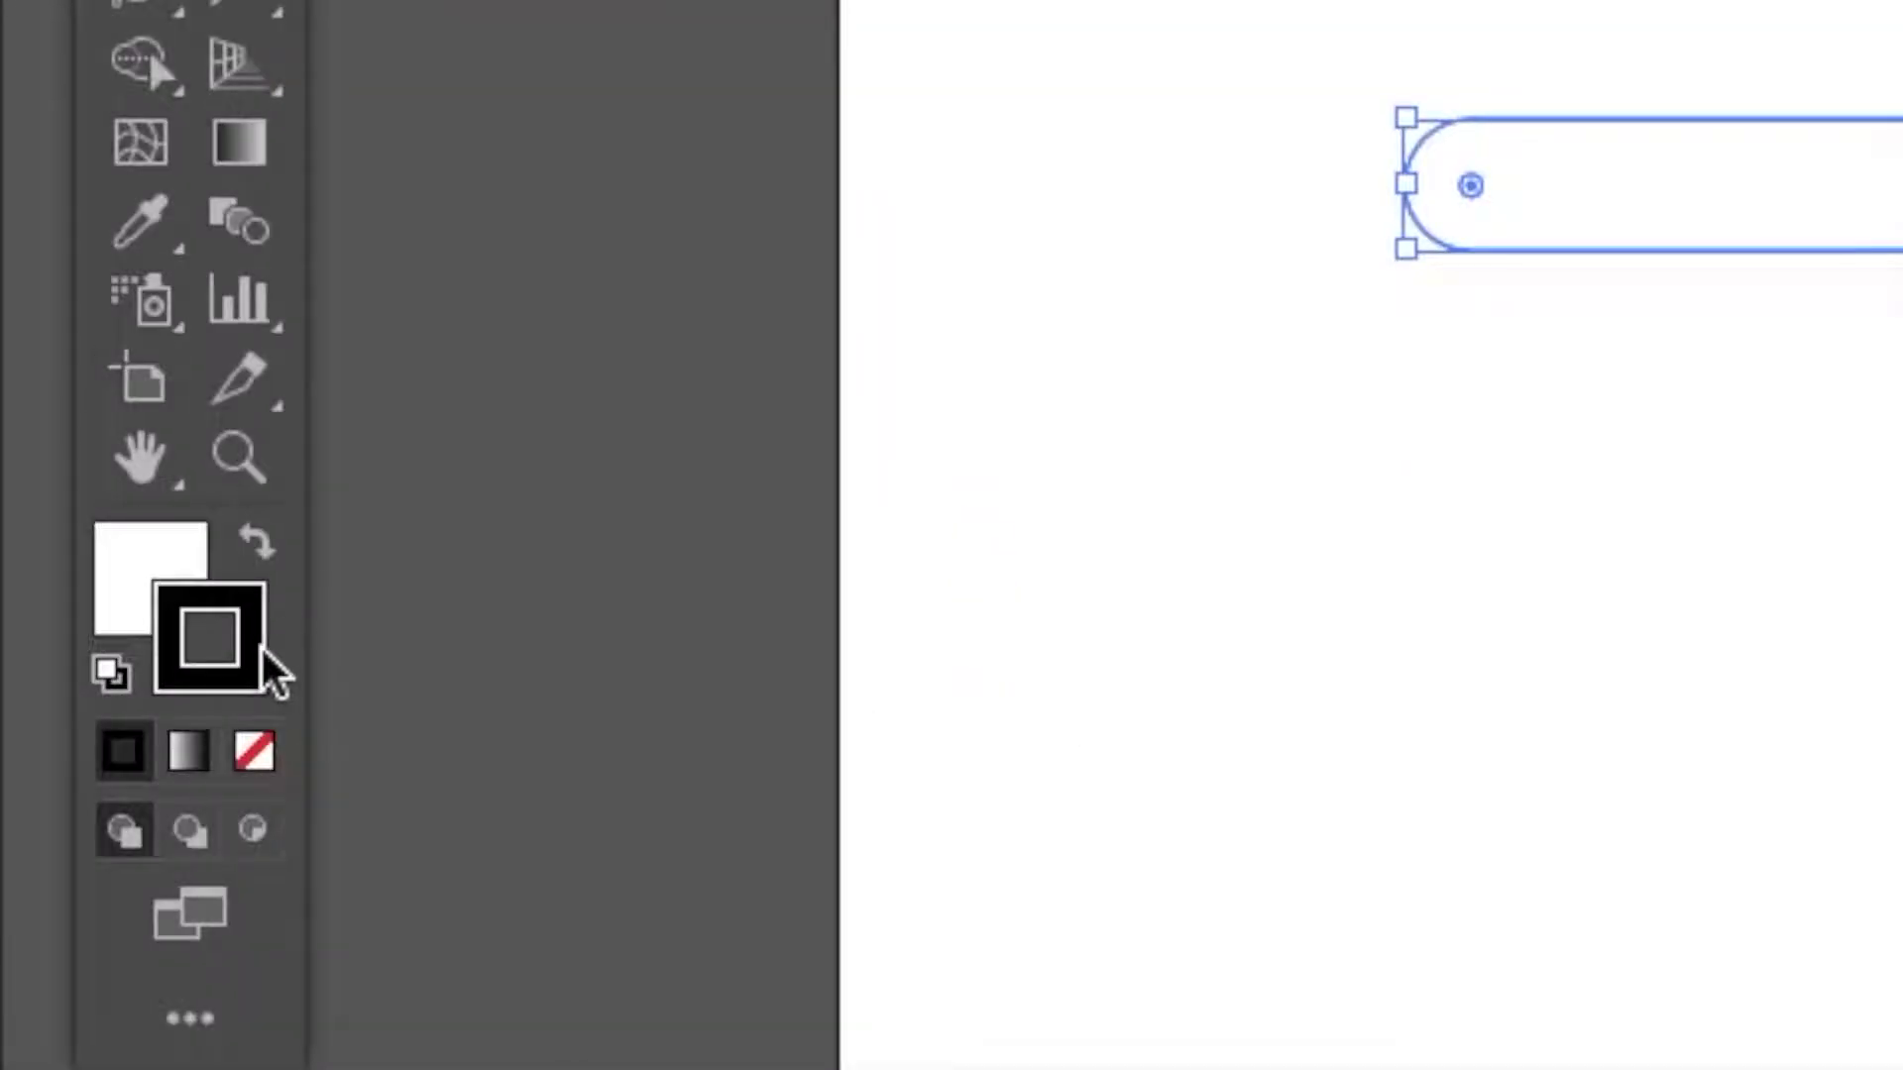
pyautogui.click(260, 755)
pyautogui.click(140, 585)
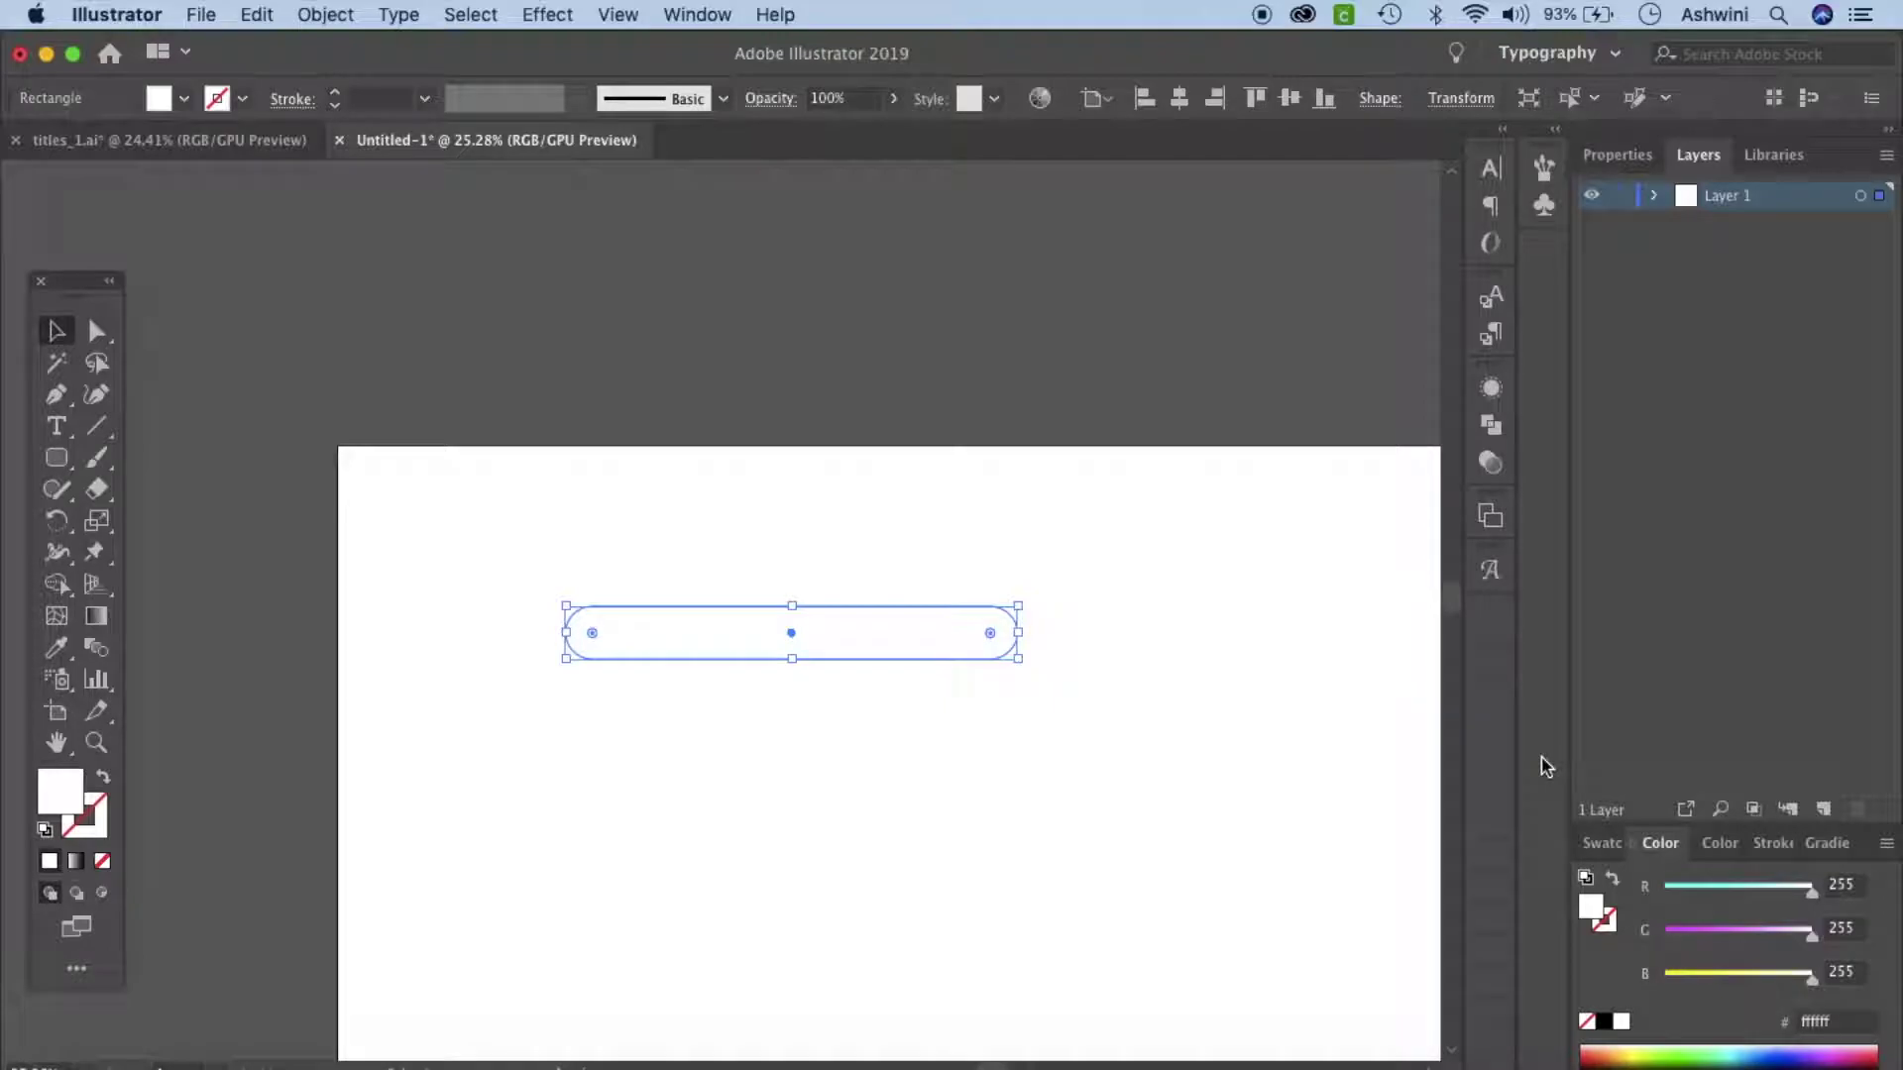
pyautogui.click(1716, 843)
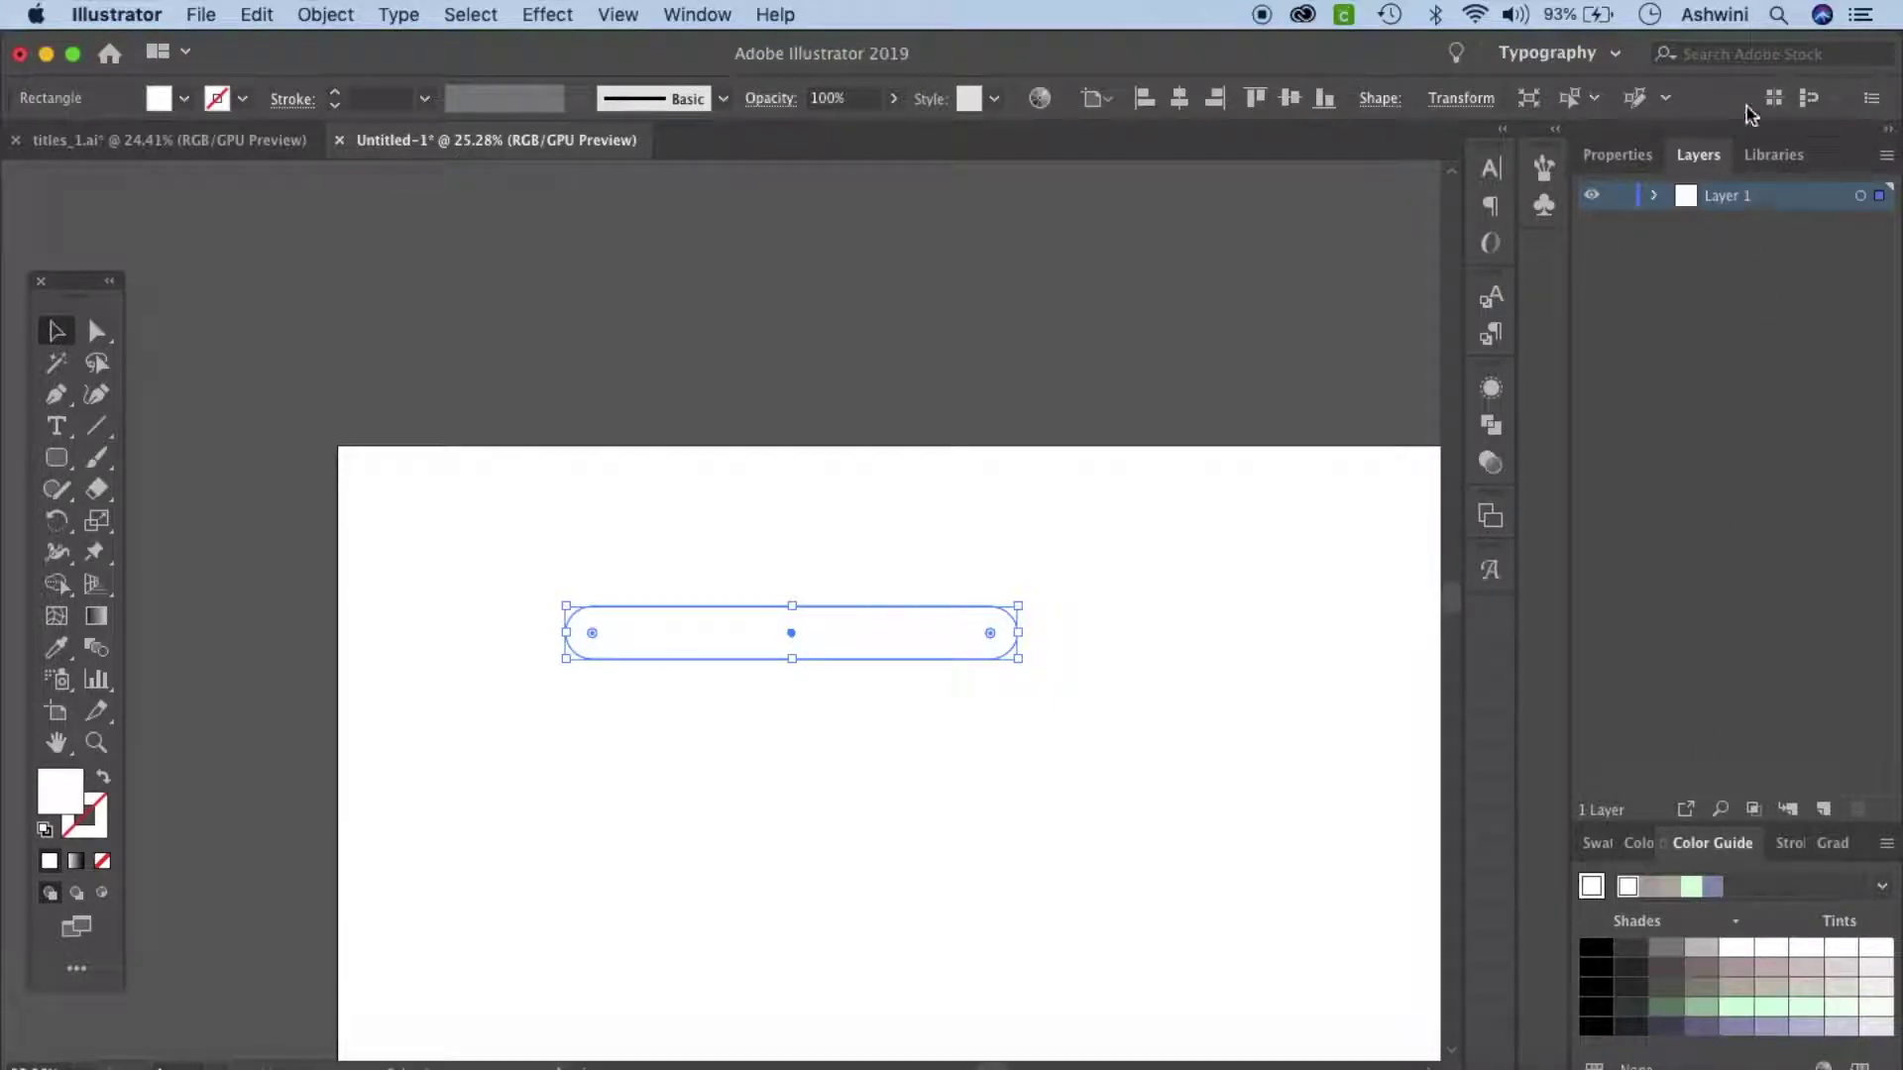
pyautogui.click(1774, 154)
pyautogui.click(1664, 413)
pyautogui.click(872, 879)
pyautogui.click(892, 649)
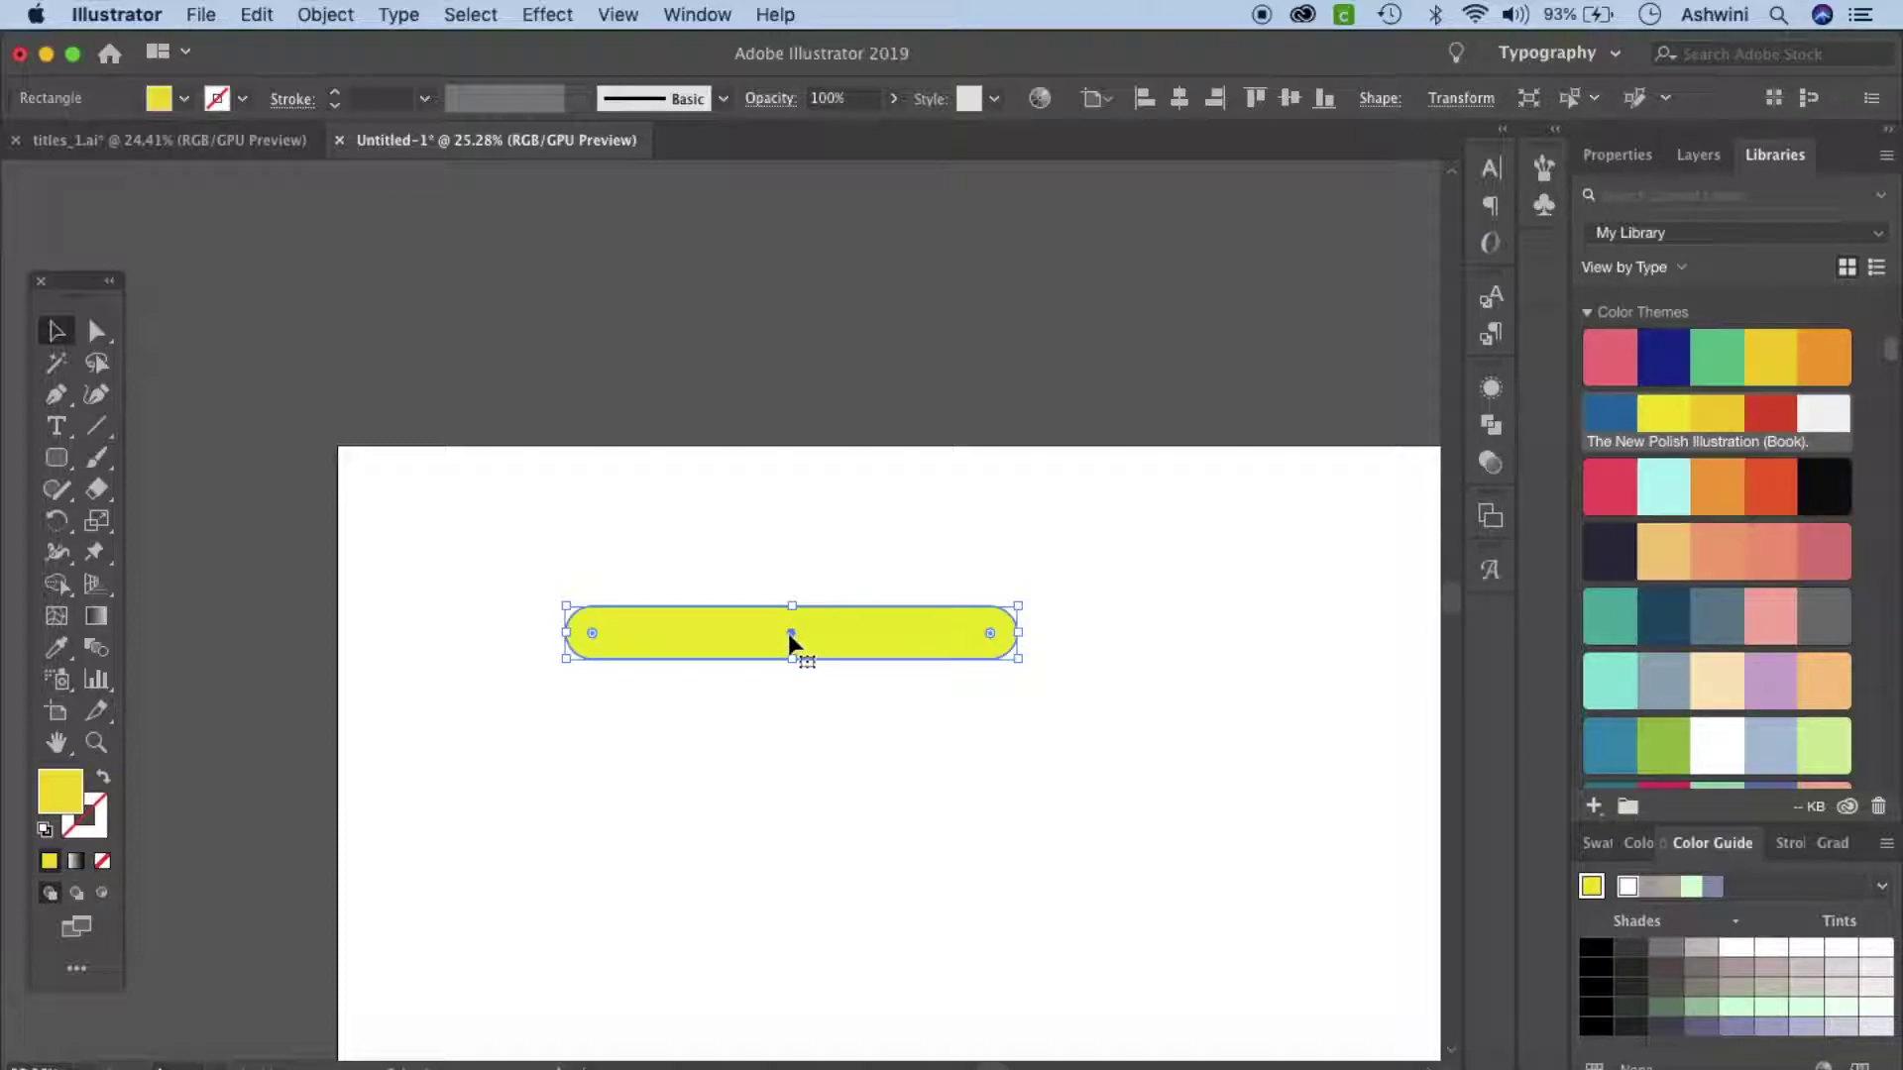
# Duplicate the yellow pill directly beneath the original with edges touching, and check the Smart Guides setting.
pyautogui.moveTo(793, 644); pyautogui.dragTo(797, 685)
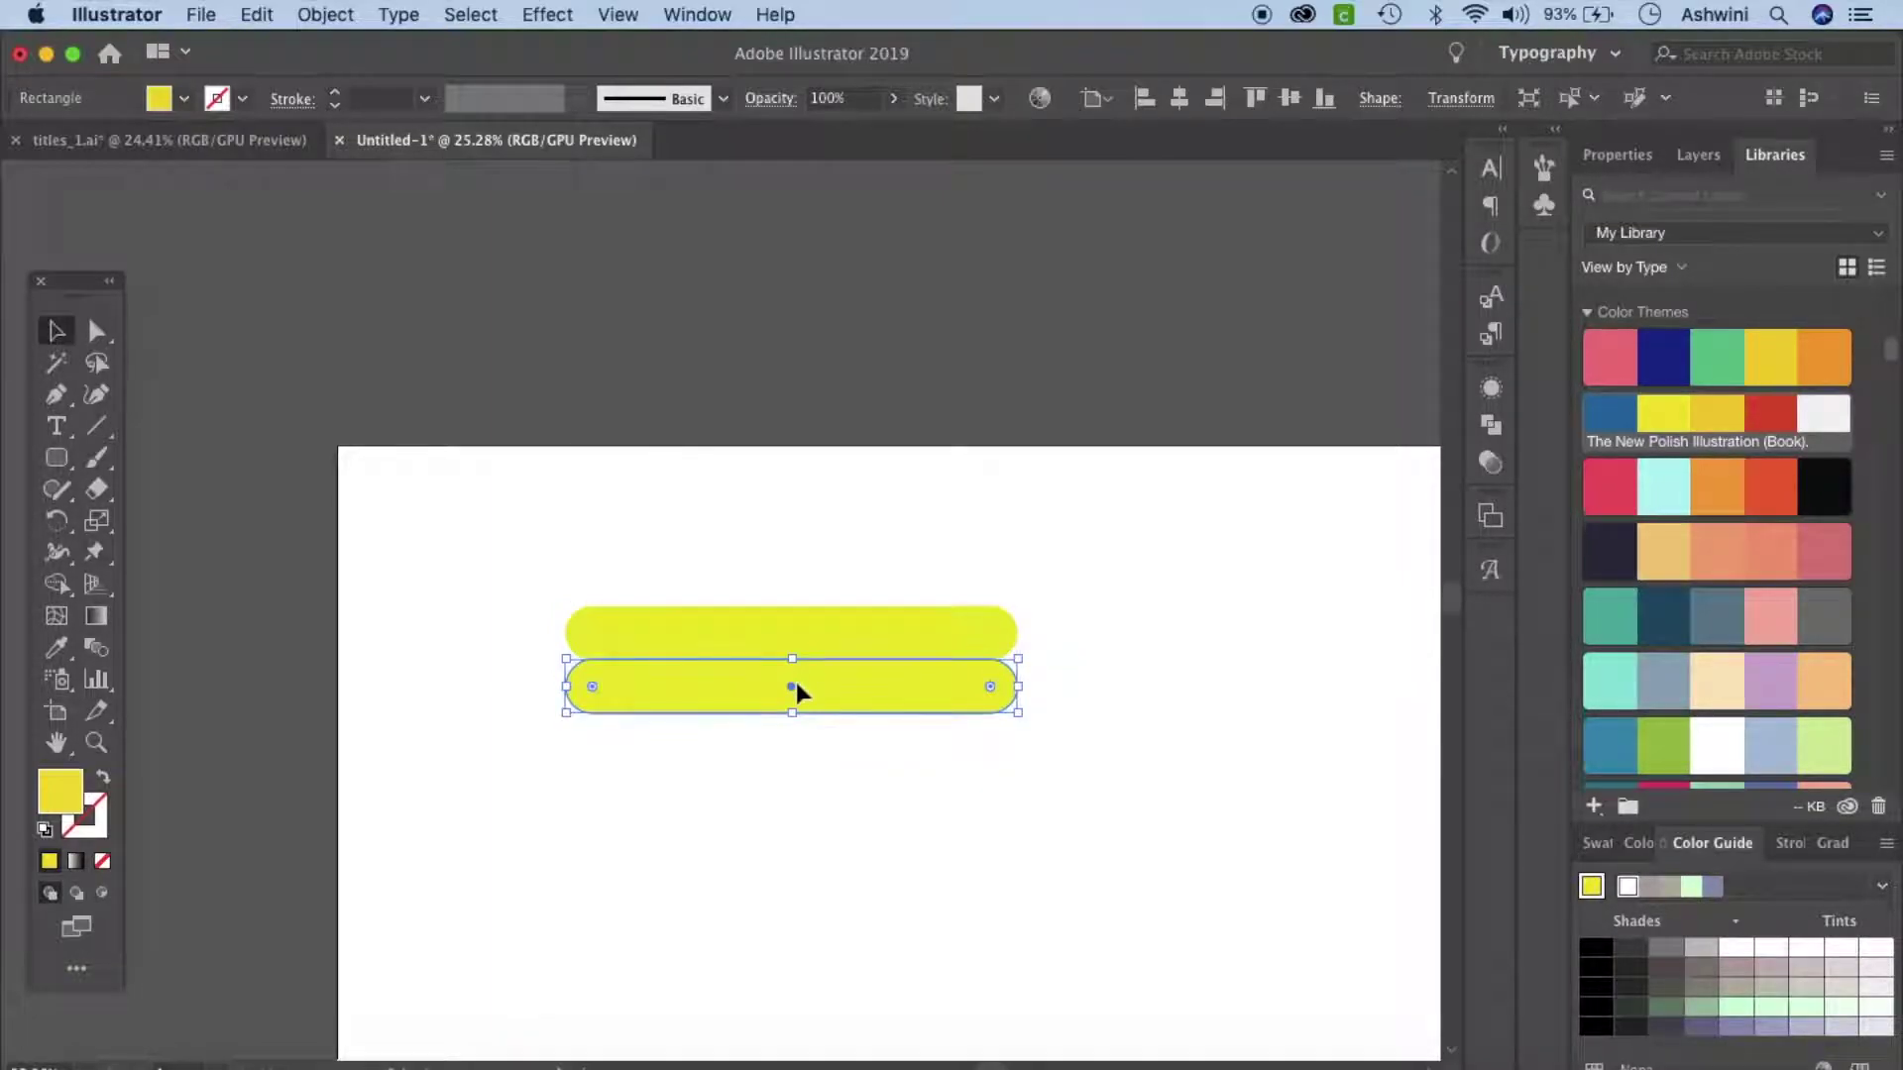
pyautogui.click(618, 14)
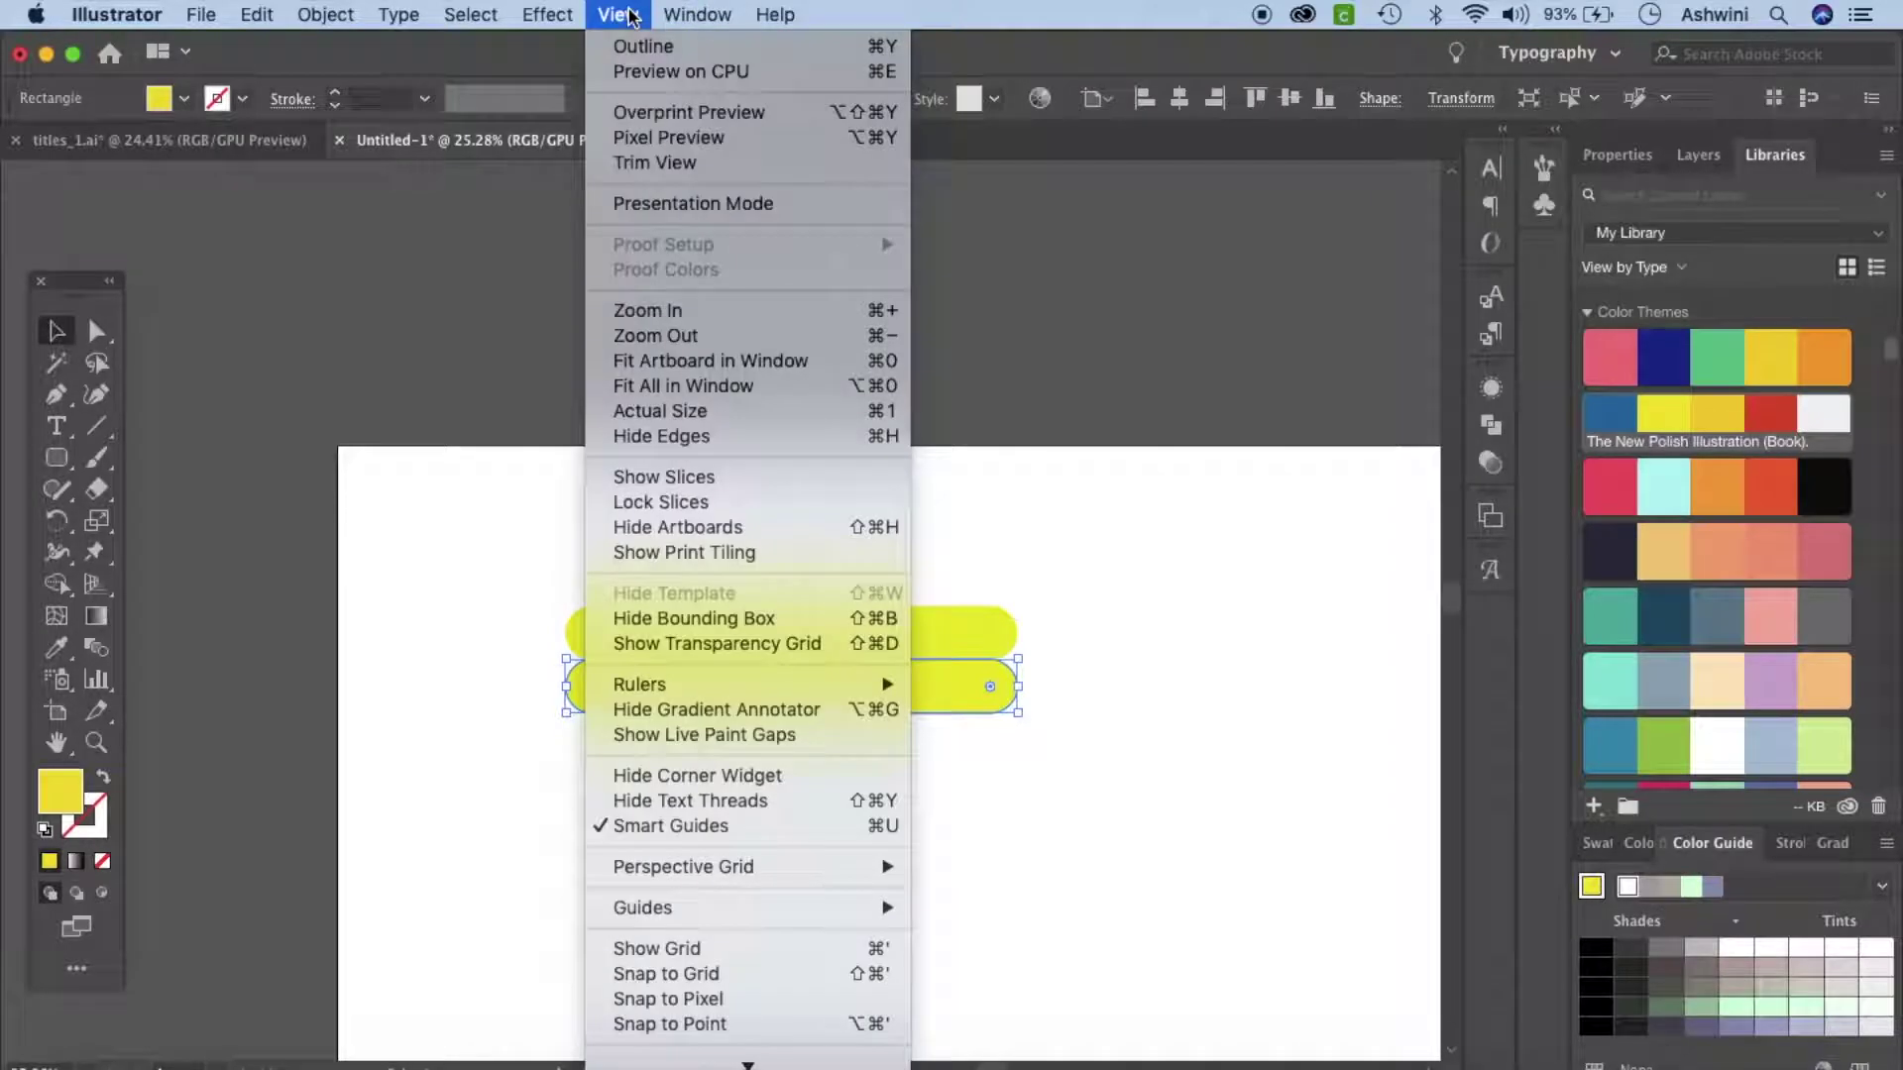
pyautogui.click(735, 832)
# Repeat the duplication until the stack of touching pills extends below the artboard's bottom edge.
pyautogui.press('super+d')
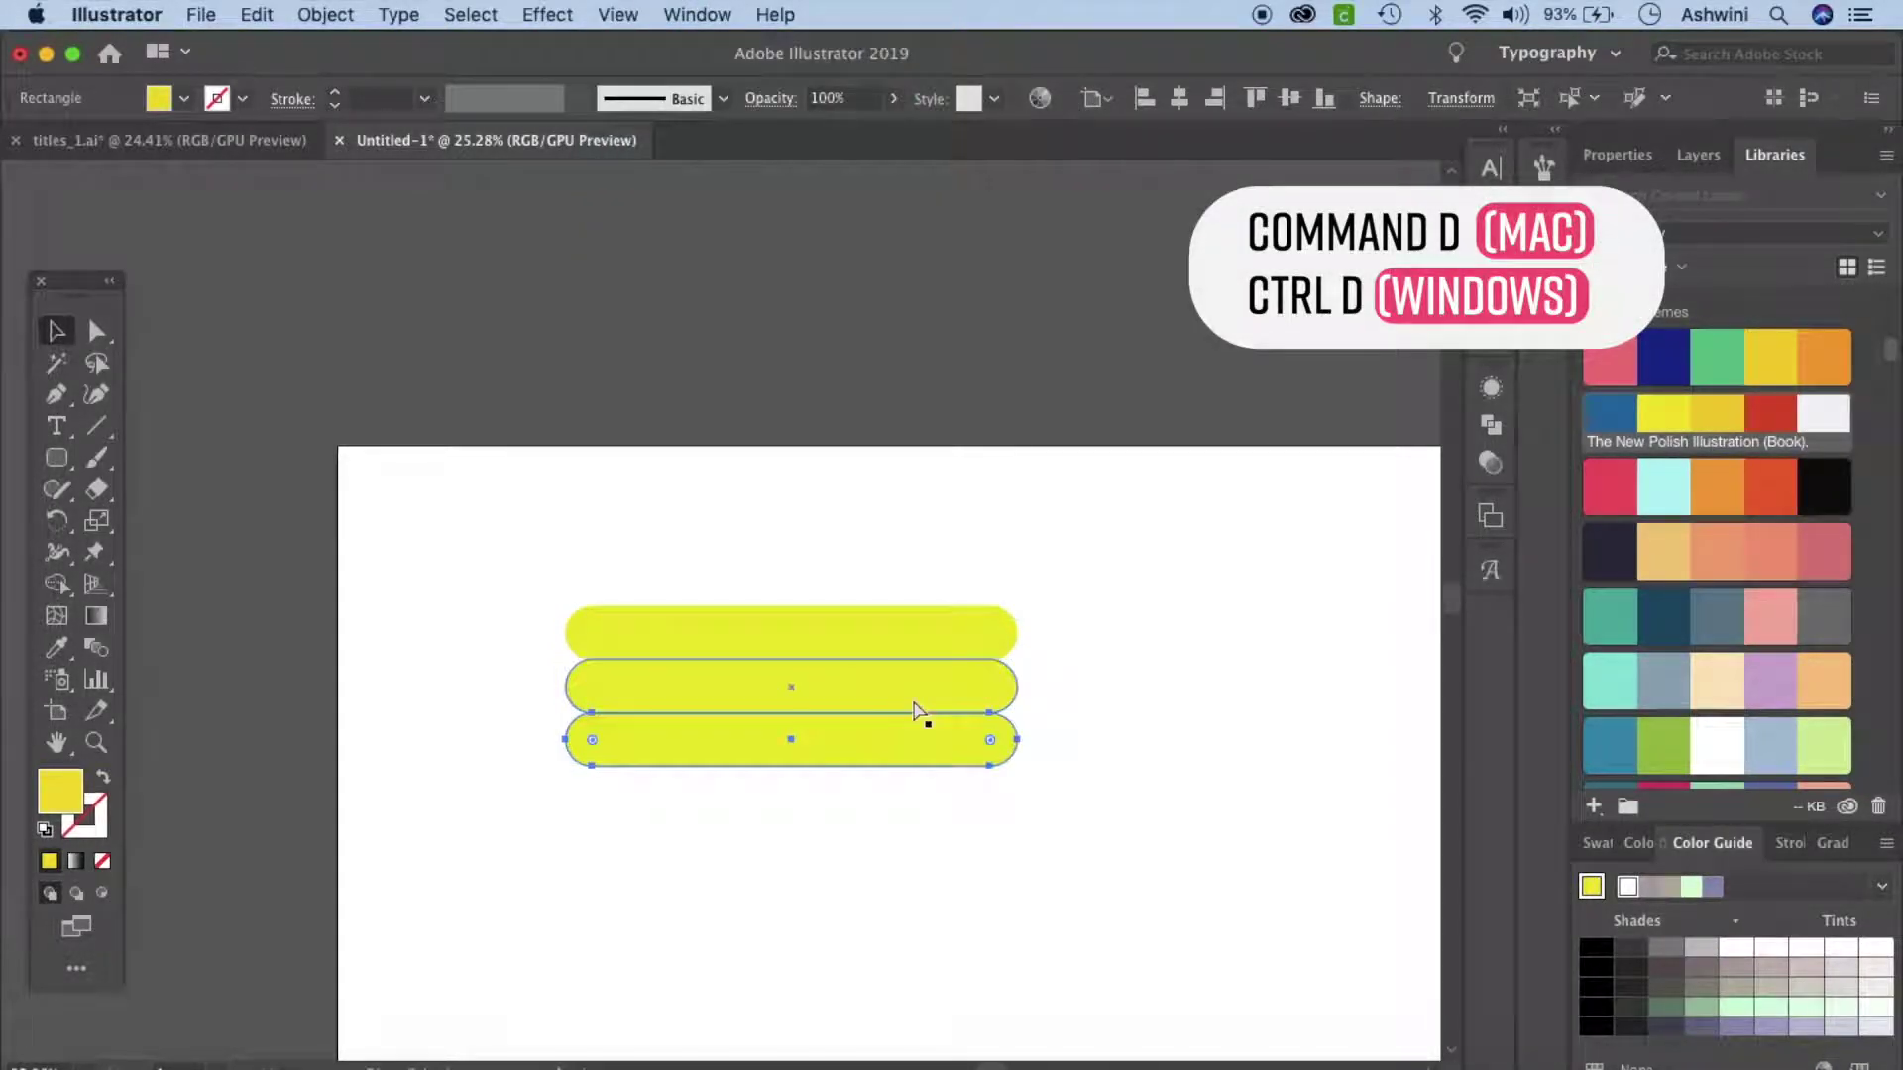
pyautogui.press('super+d')
pyautogui.press('super+d')
pyautogui.press('super+d')
pyautogui.press('super+d')
pyautogui.press('super+d')
pyautogui.press('super+d')
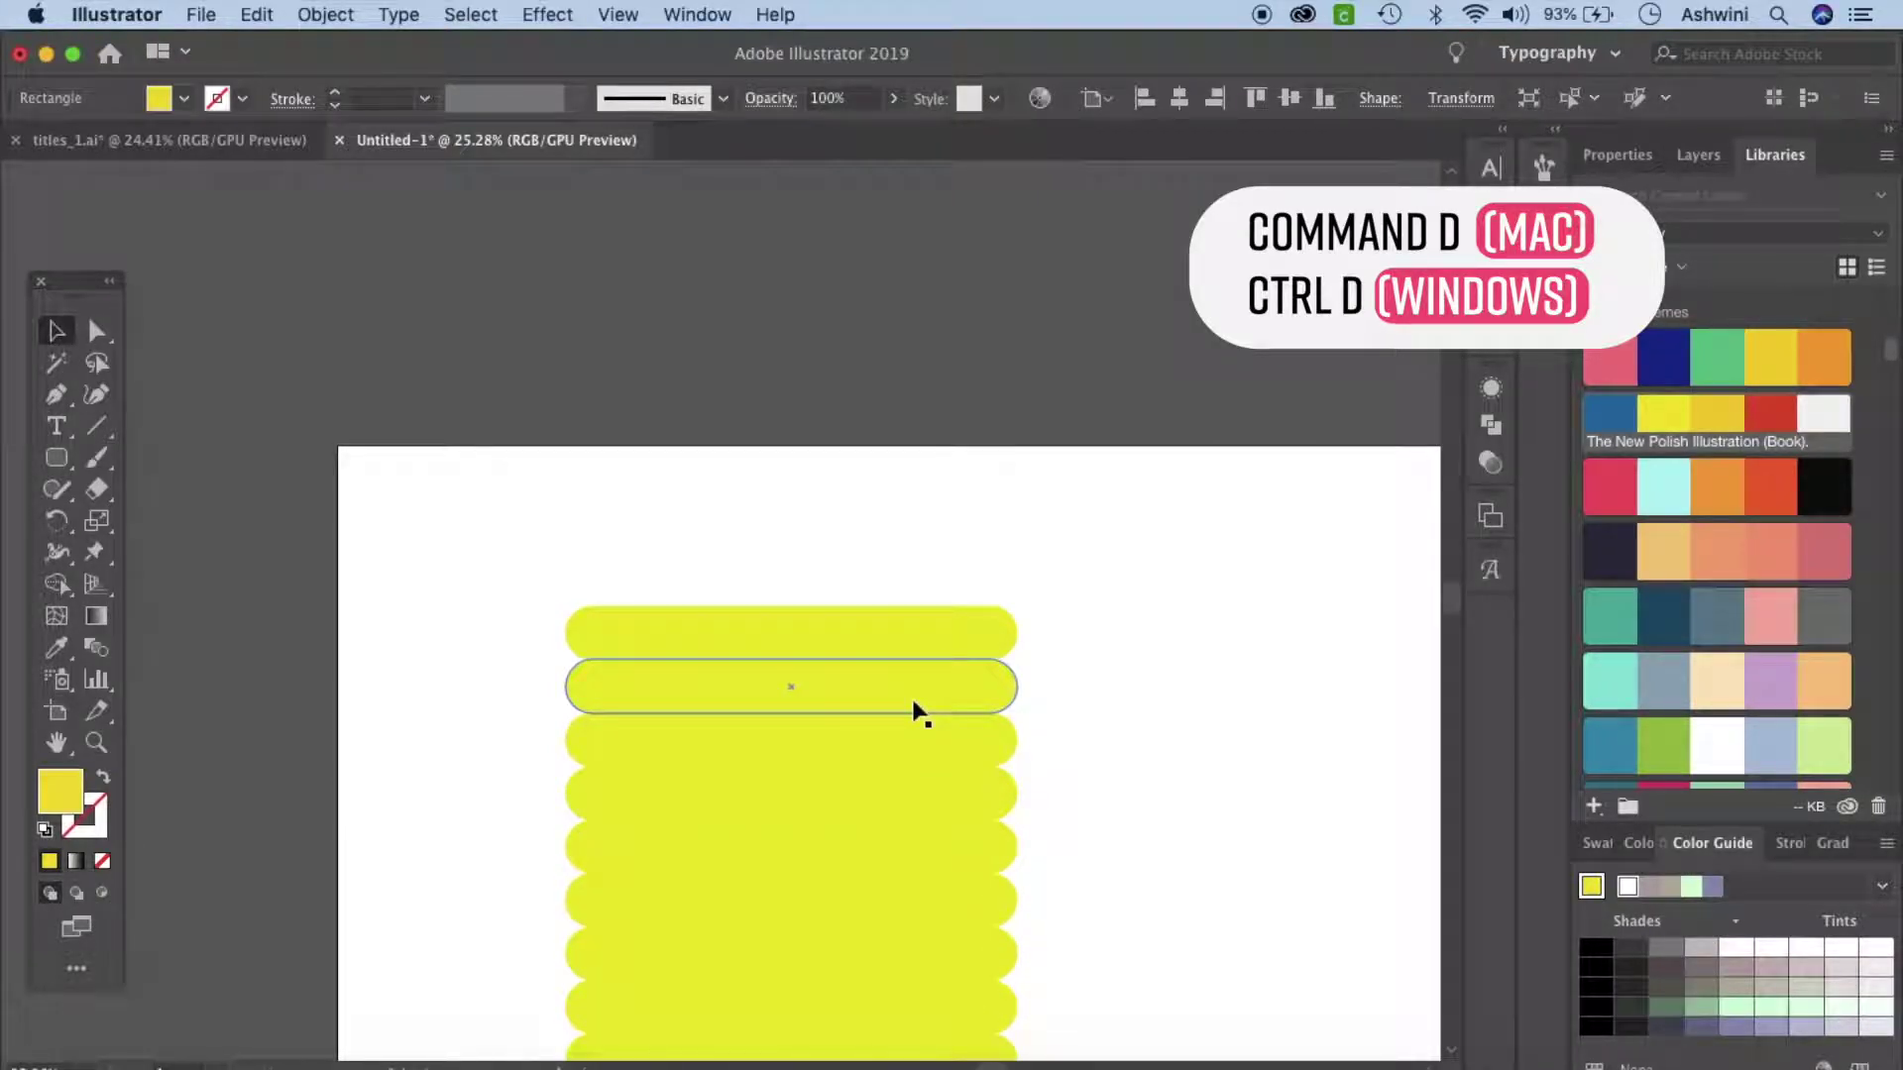
pyautogui.press('super+d')
pyautogui.press('super+d')
pyautogui.scroll(-5, 917, 709)
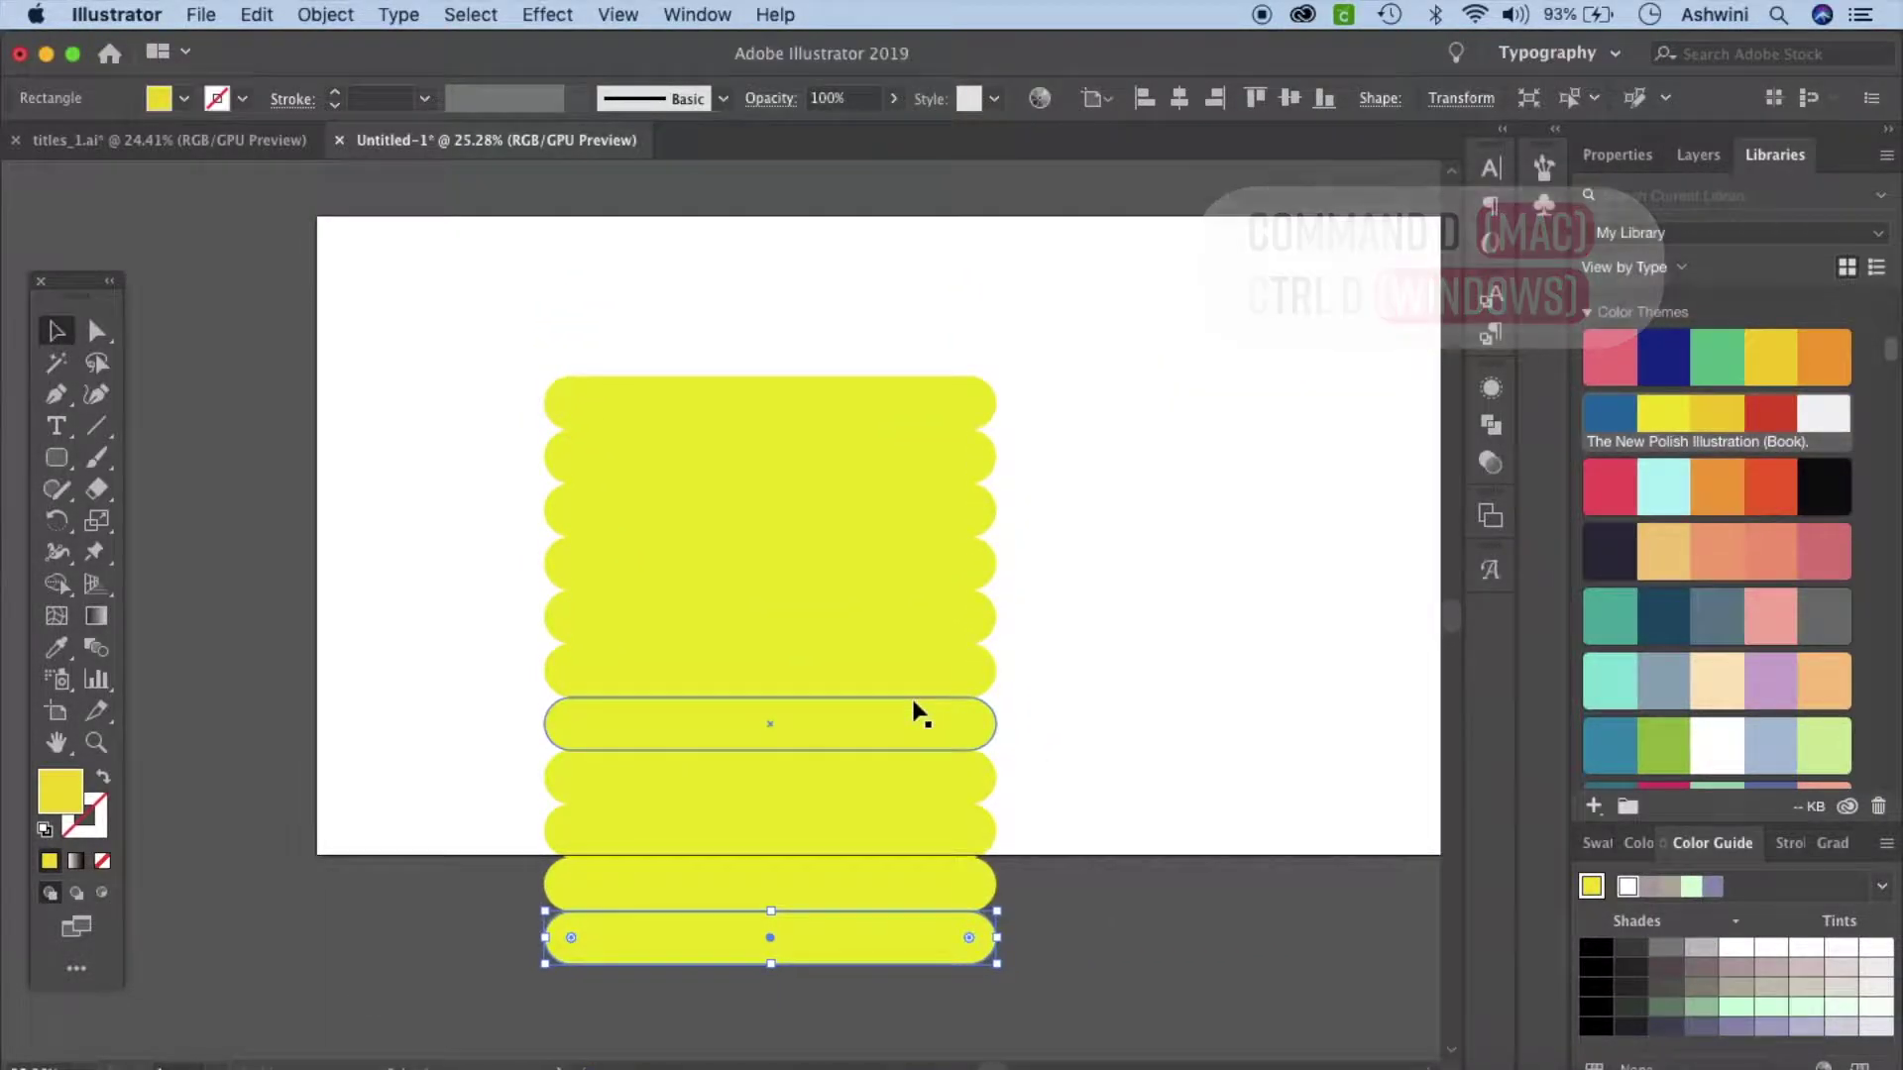
pyautogui.press('super+d')
pyautogui.press('super+d')
# Move the whole stack up to the artboard's top edge and delete the surplus pill below the artboard.
pyautogui.moveTo(497, 340); pyautogui.dragTo(1104, 1031)
pyautogui.moveTo(892, 723); pyautogui.dragTo(898, 604)
pyautogui.click(1044, 369)
pyautogui.scroll(-5, 1130, 697)
pyautogui.scroll(2, 1130, 694)
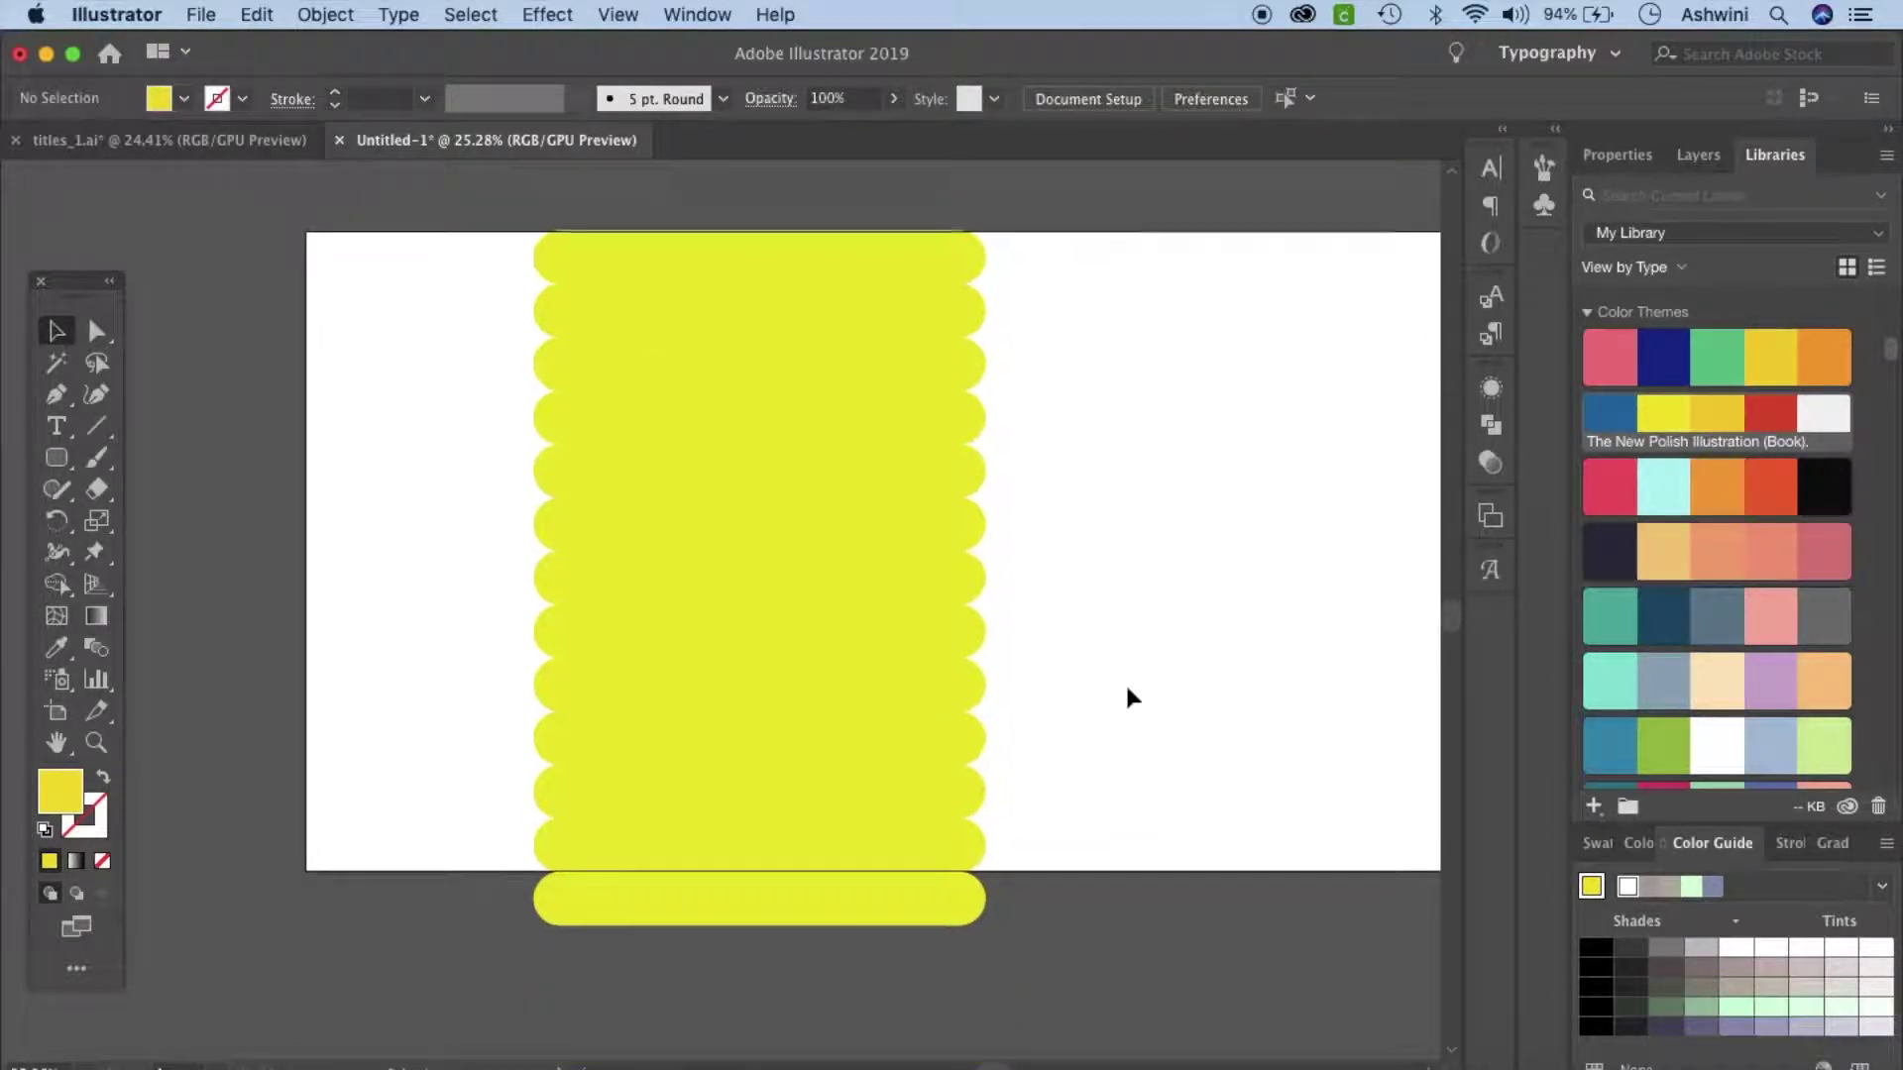
pyautogui.click(891, 939)
pyautogui.press('Delete')
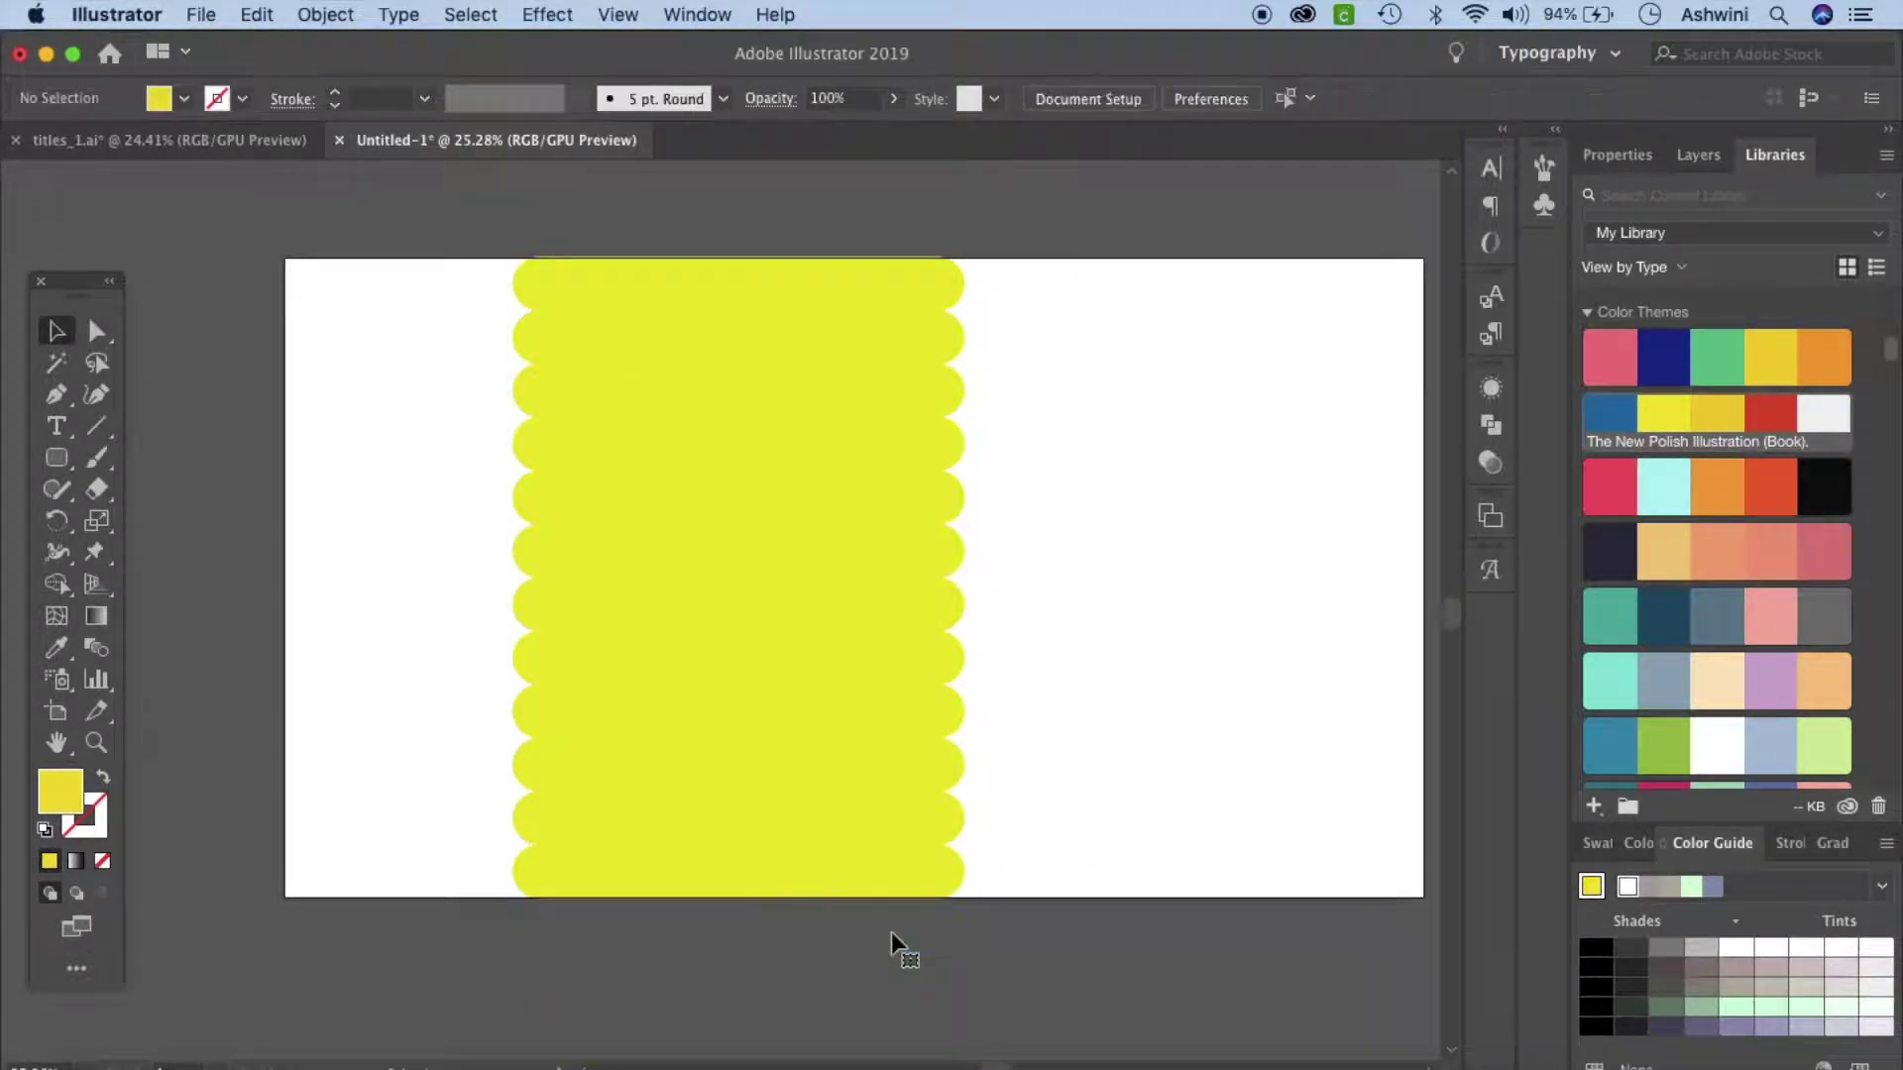
# Place a copy of the entire pill stack outside the artboard, beyond its right edge.
pyautogui.hscroll(2, 892, 942)
pyautogui.scroll(-3, 892, 947)
pyautogui.hscroll(3, 891, 946)
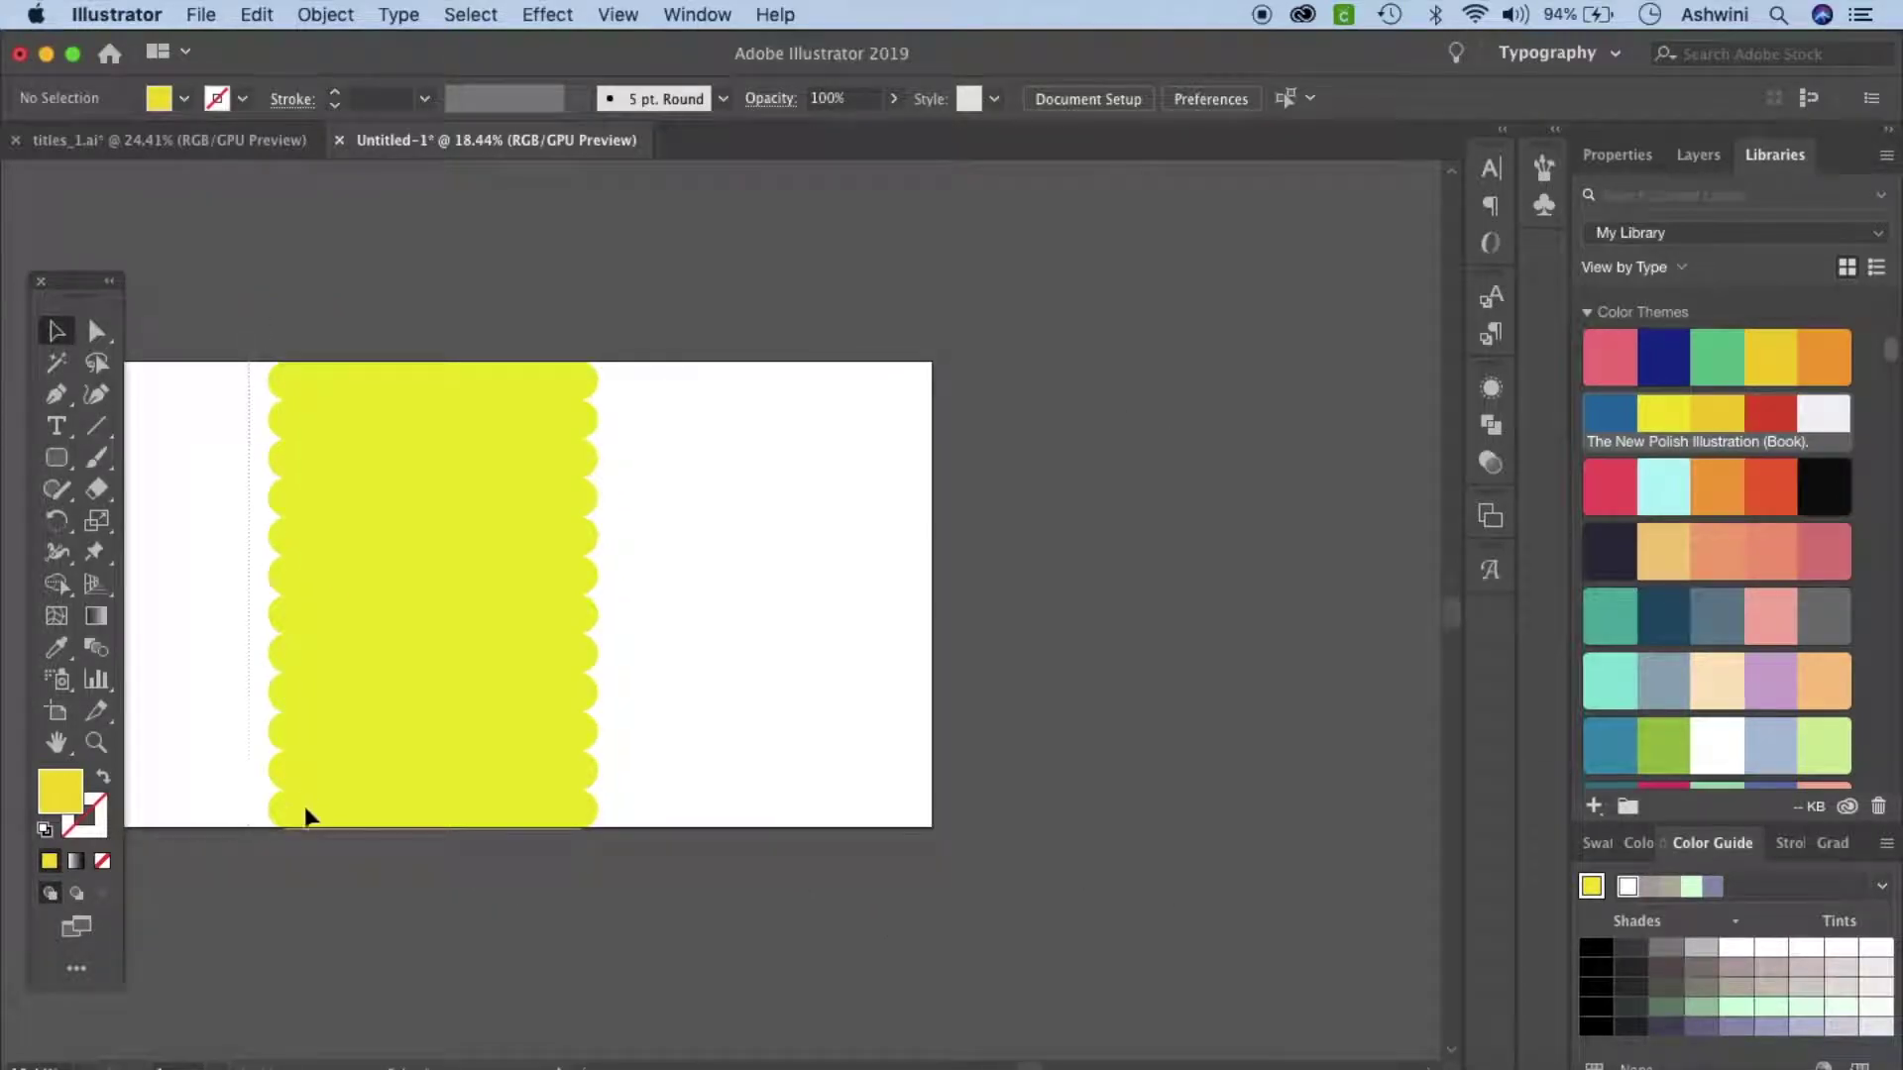
pyautogui.press('super+a')
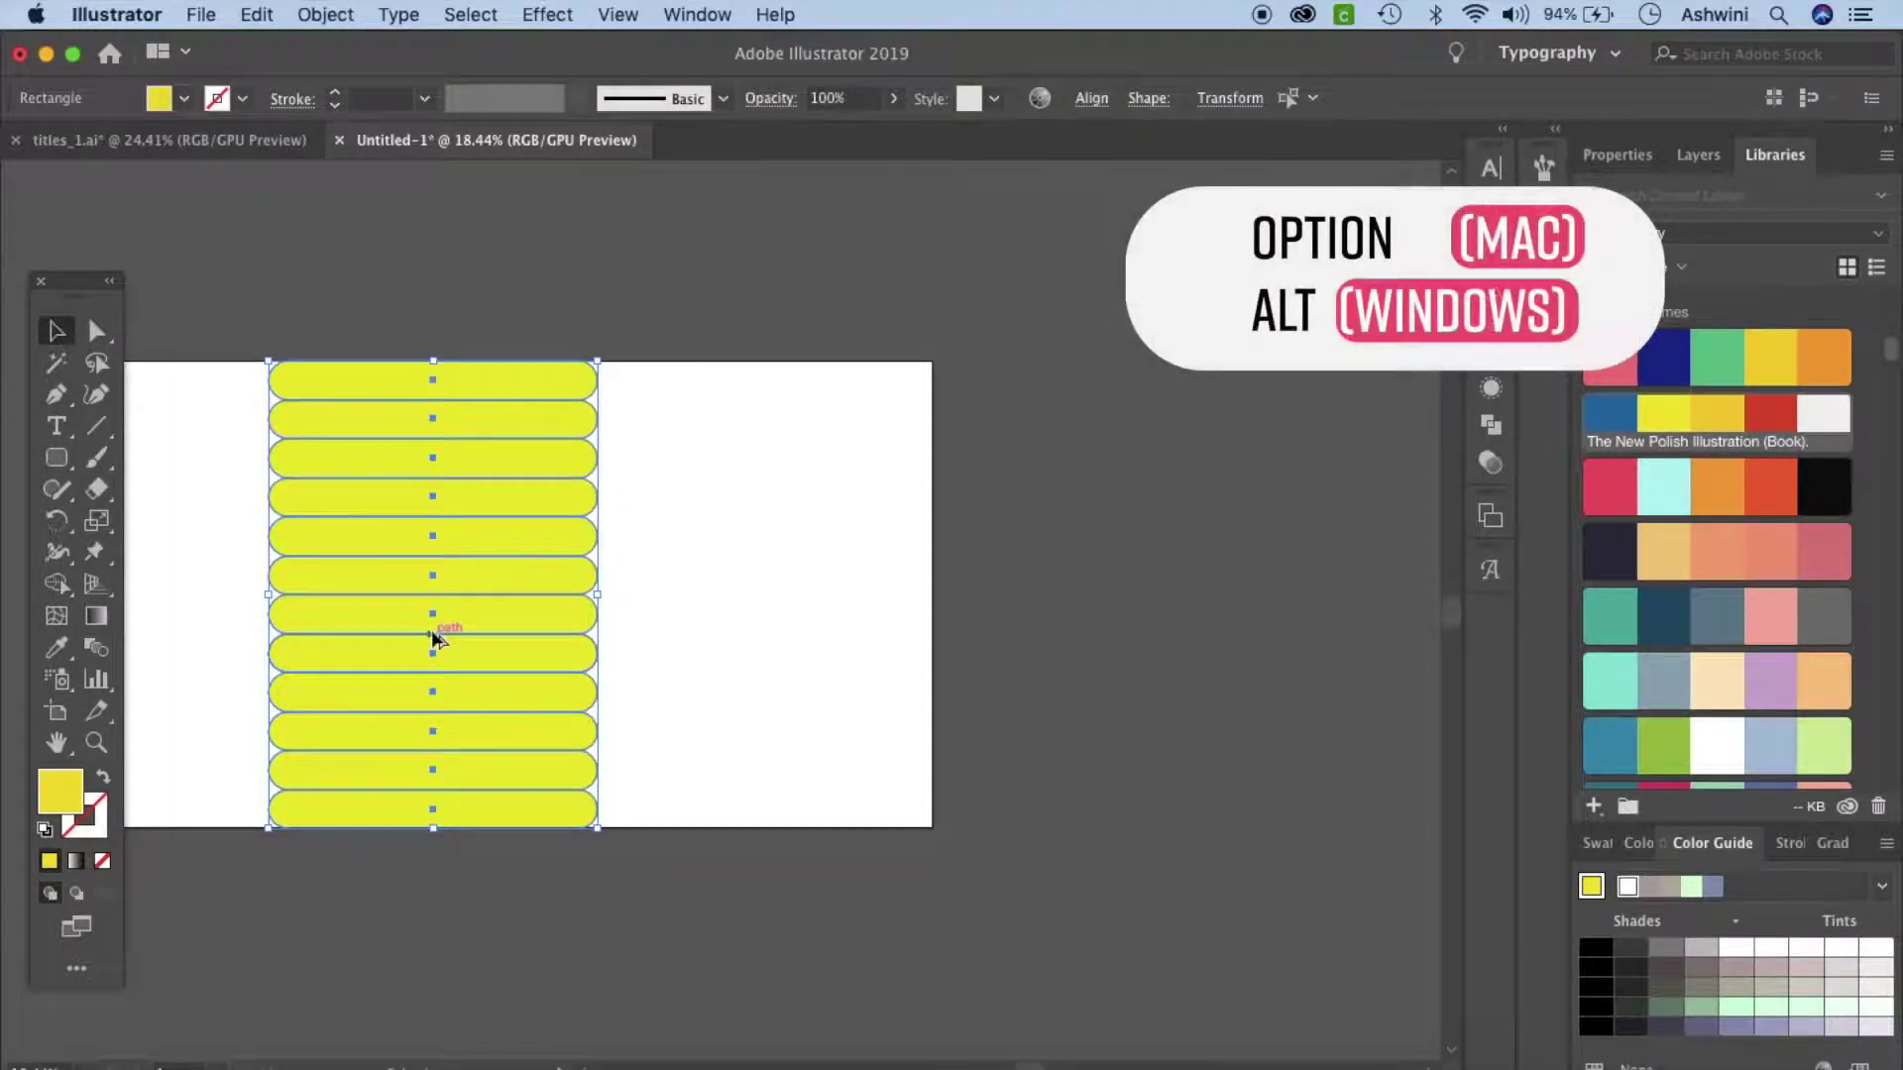
pyautogui.keyDown('alt'); pyautogui.moveTo(433, 639); pyautogui.dragTo(1246, 646); pyautogui.keyUp('alt')
pyautogui.click(1202, 981)
# Move the original pill stack left so its rounded ends overhang the artboard's left edge.
pyautogui.hscroll(-5, 1202, 981)
pyautogui.moveTo(851, 752); pyautogui.dragTo(608, 756)
pyautogui.press('super+shift+a')
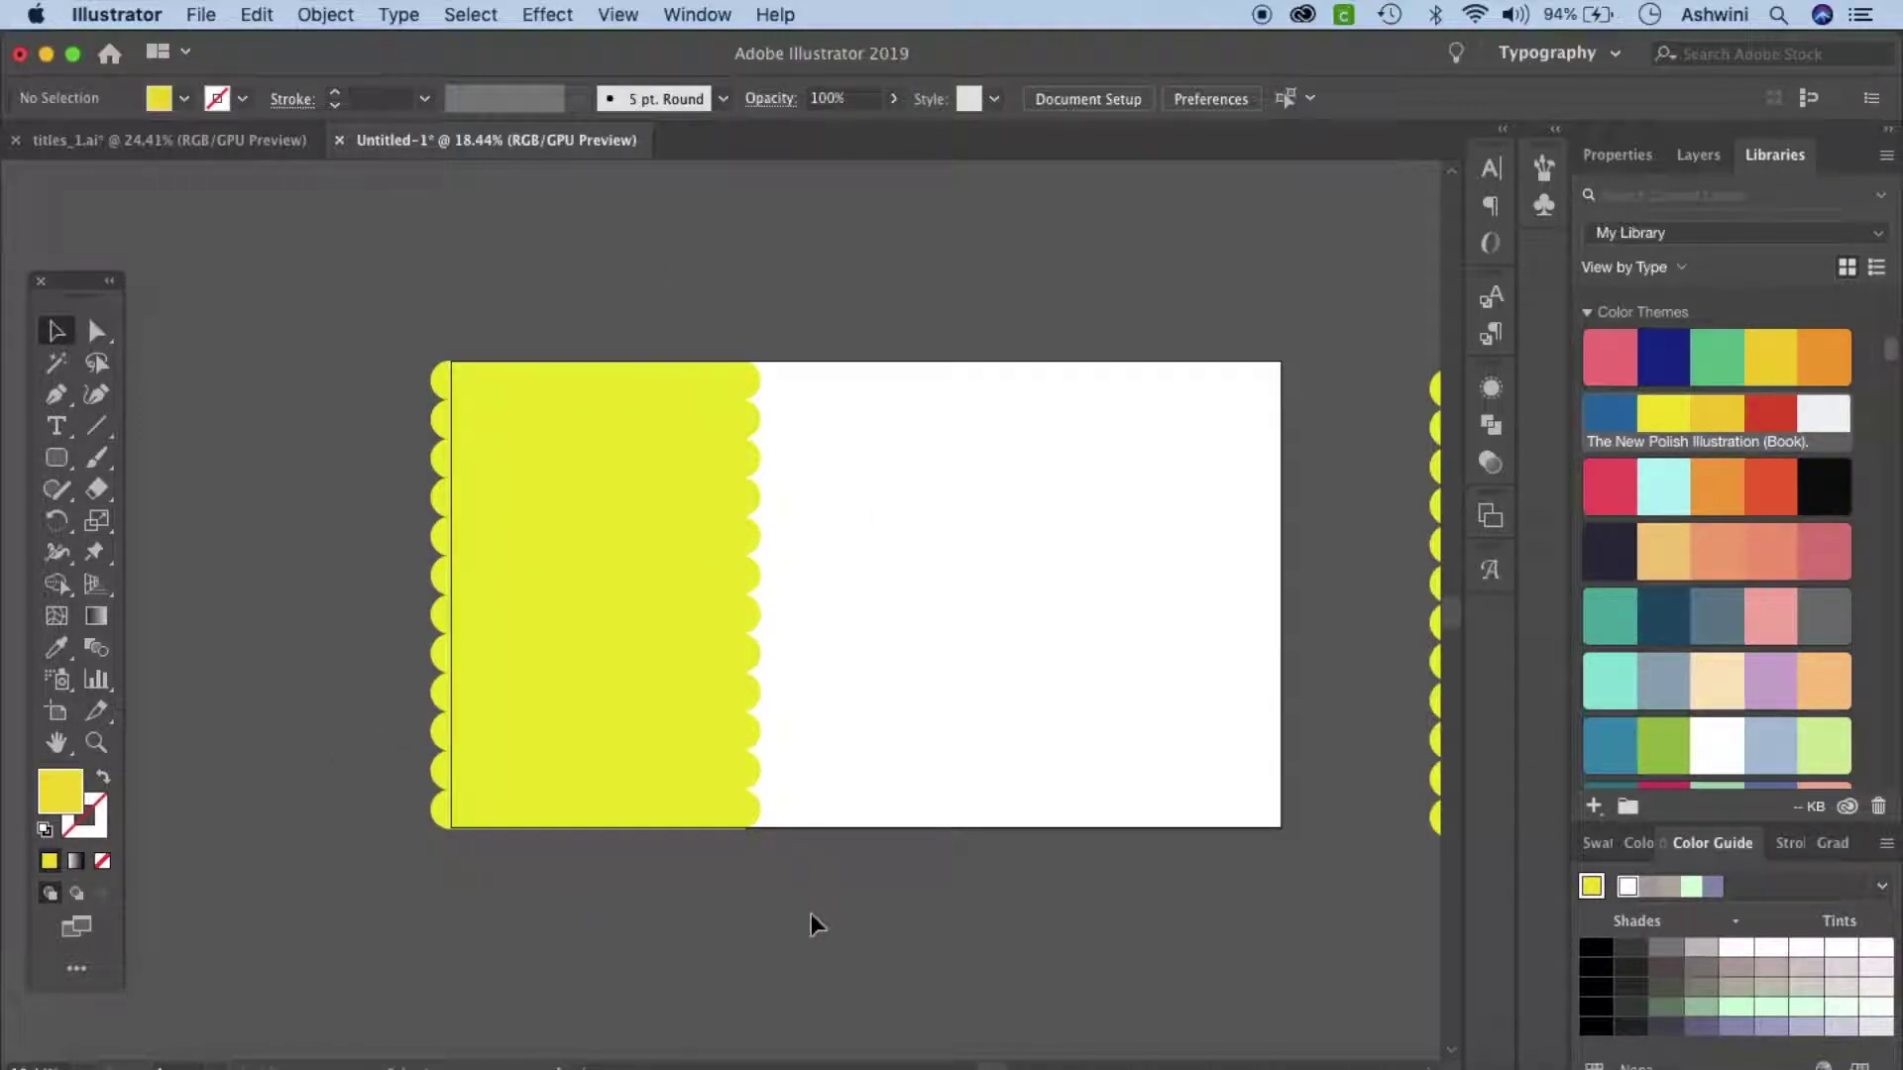
# Duplicate the top pill rightward over its right end and subtract the copy with Pathfinder's Minus Front, leaving a concave end.
pyautogui.click(637, 386)
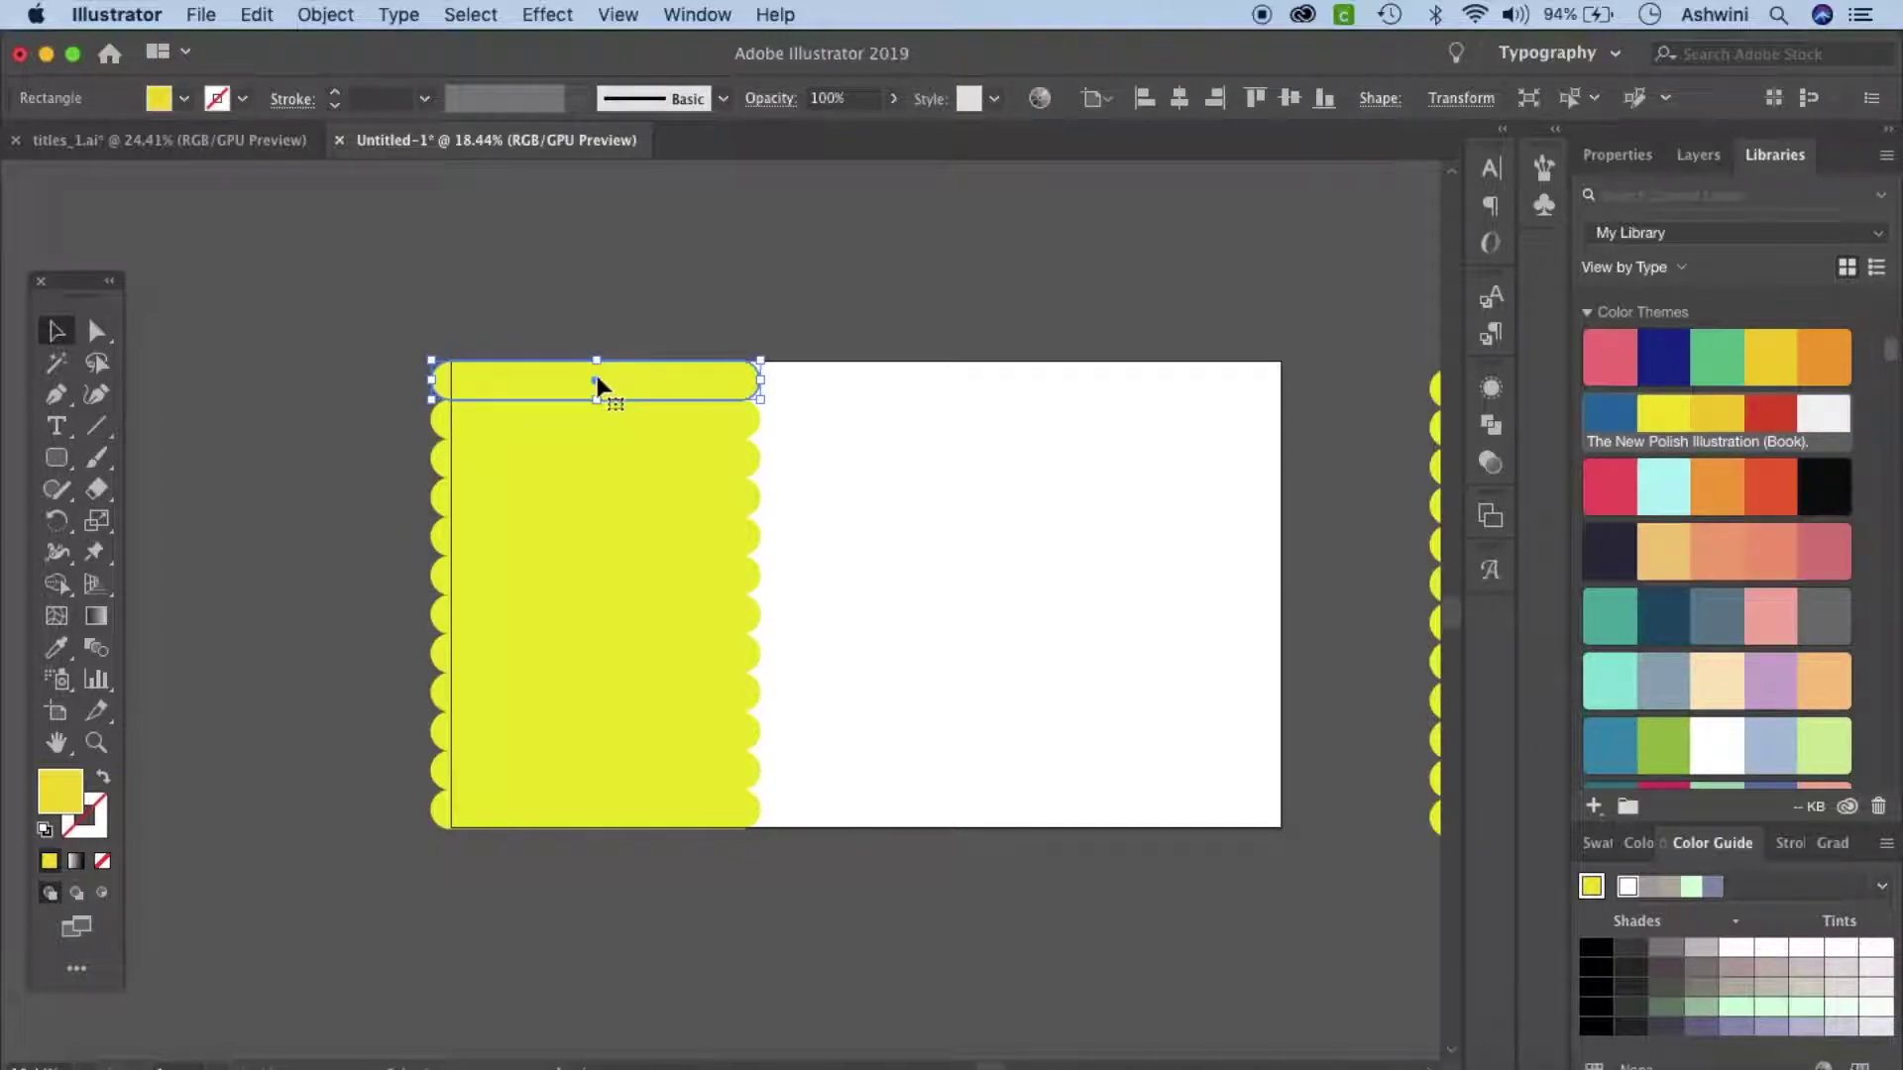
pyautogui.moveTo(598, 389); pyautogui.dragTo(860, 388)
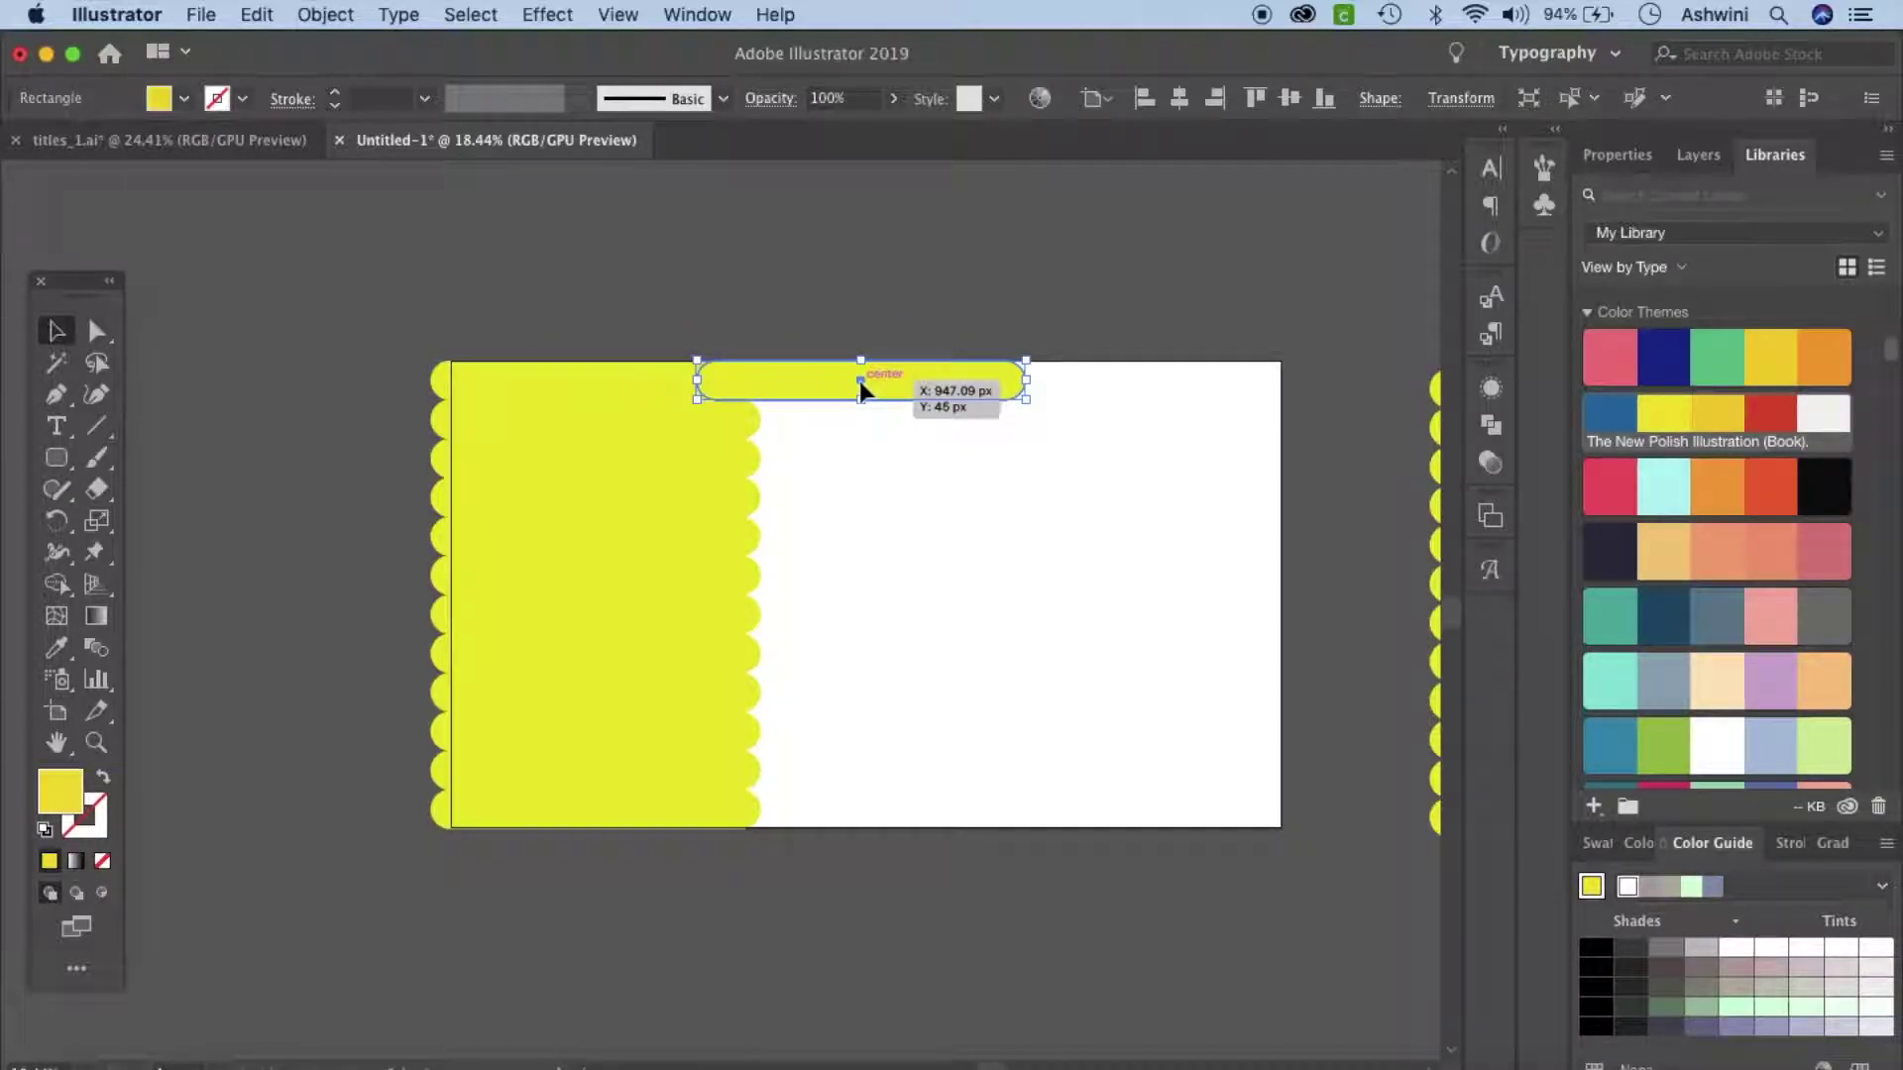
pyautogui.keyDown('shift'); pyautogui.click(652, 388); pyautogui.keyUp('shift')
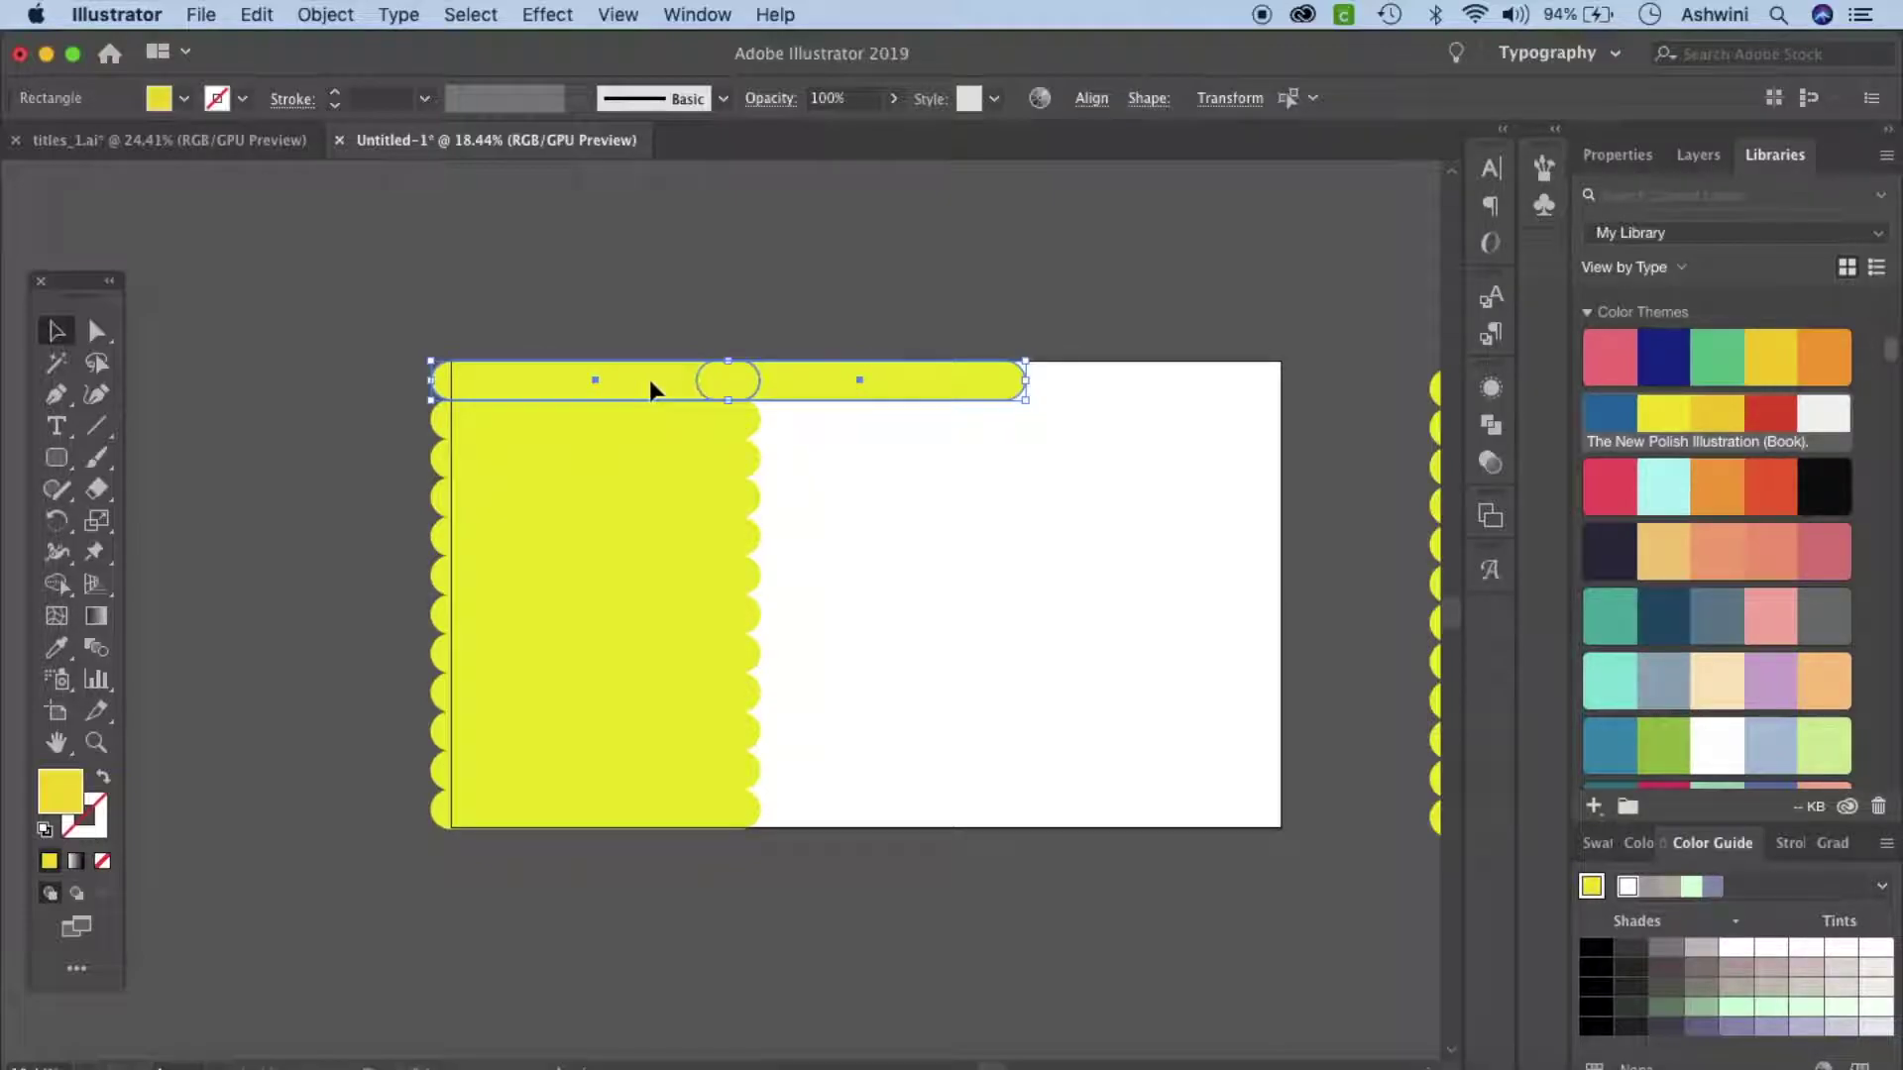
pyautogui.click(1485, 427)
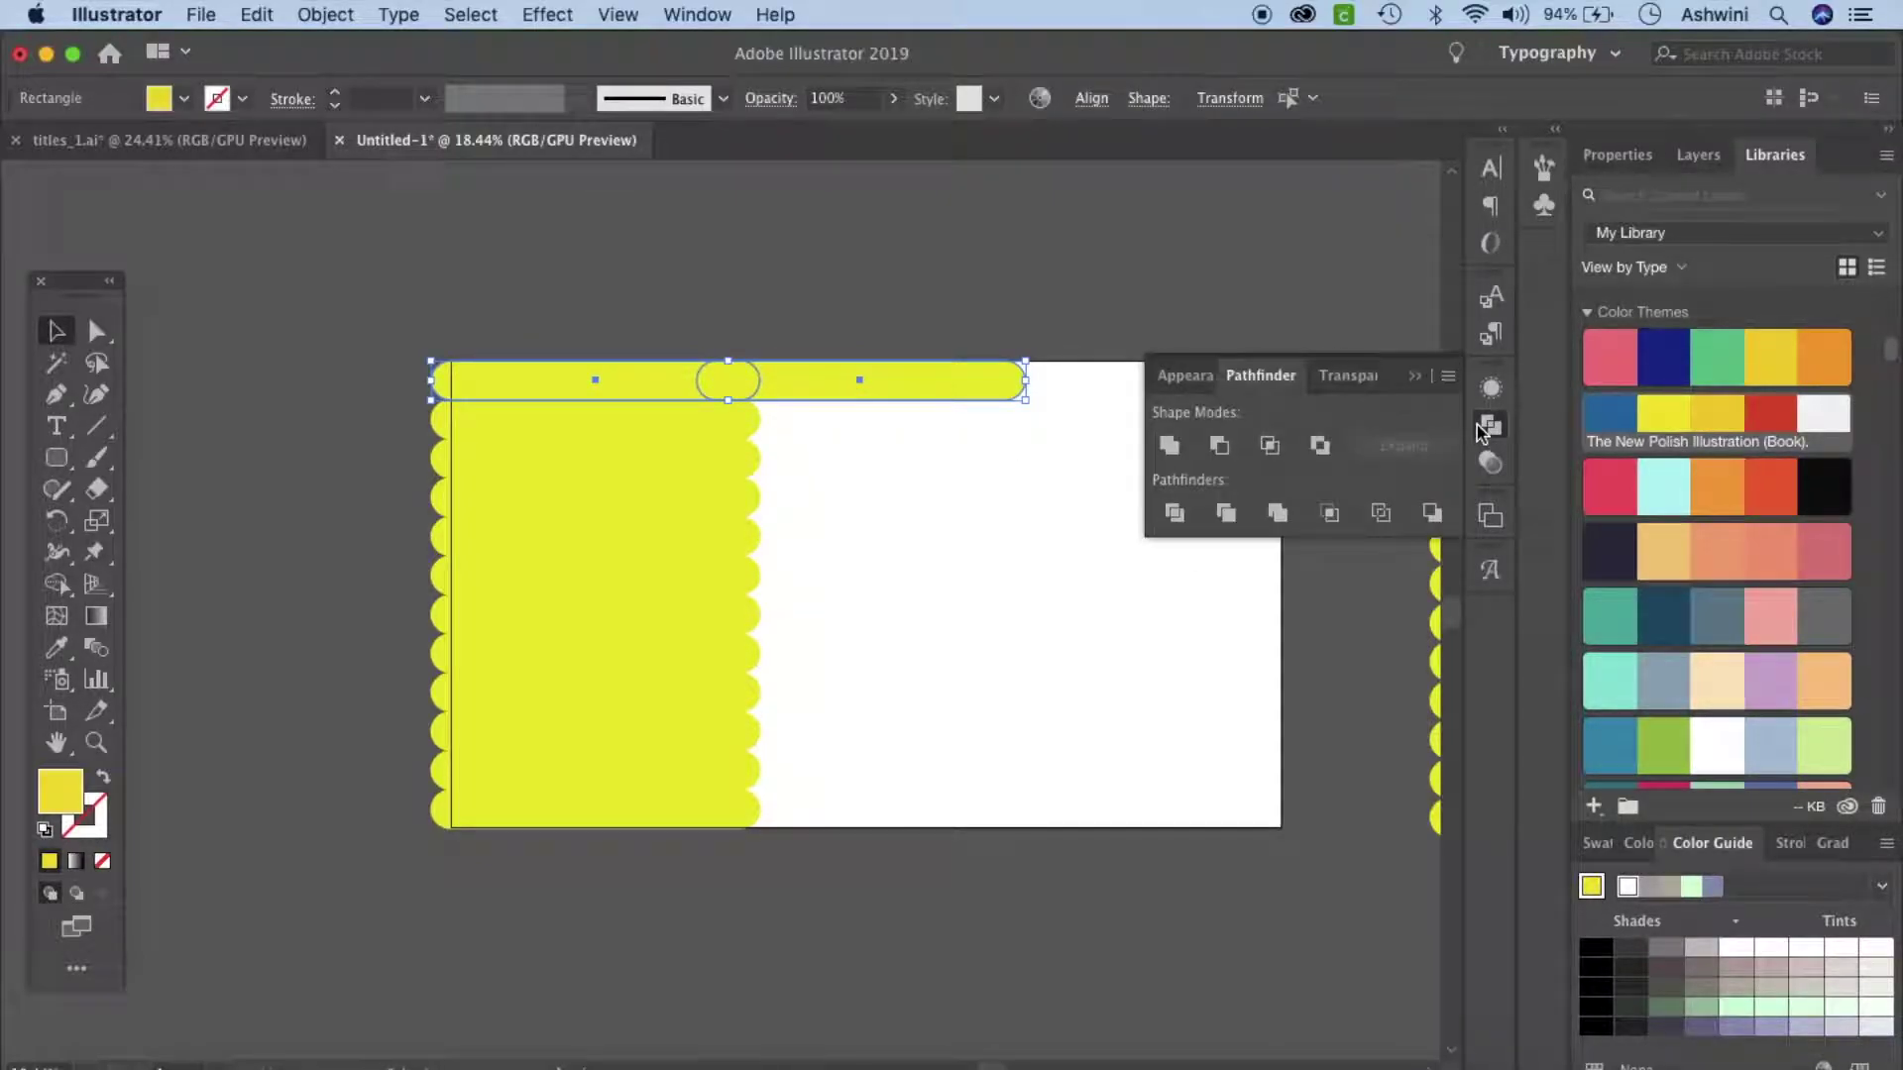
pyautogui.click(693, 15)
pyautogui.click(693, 16)
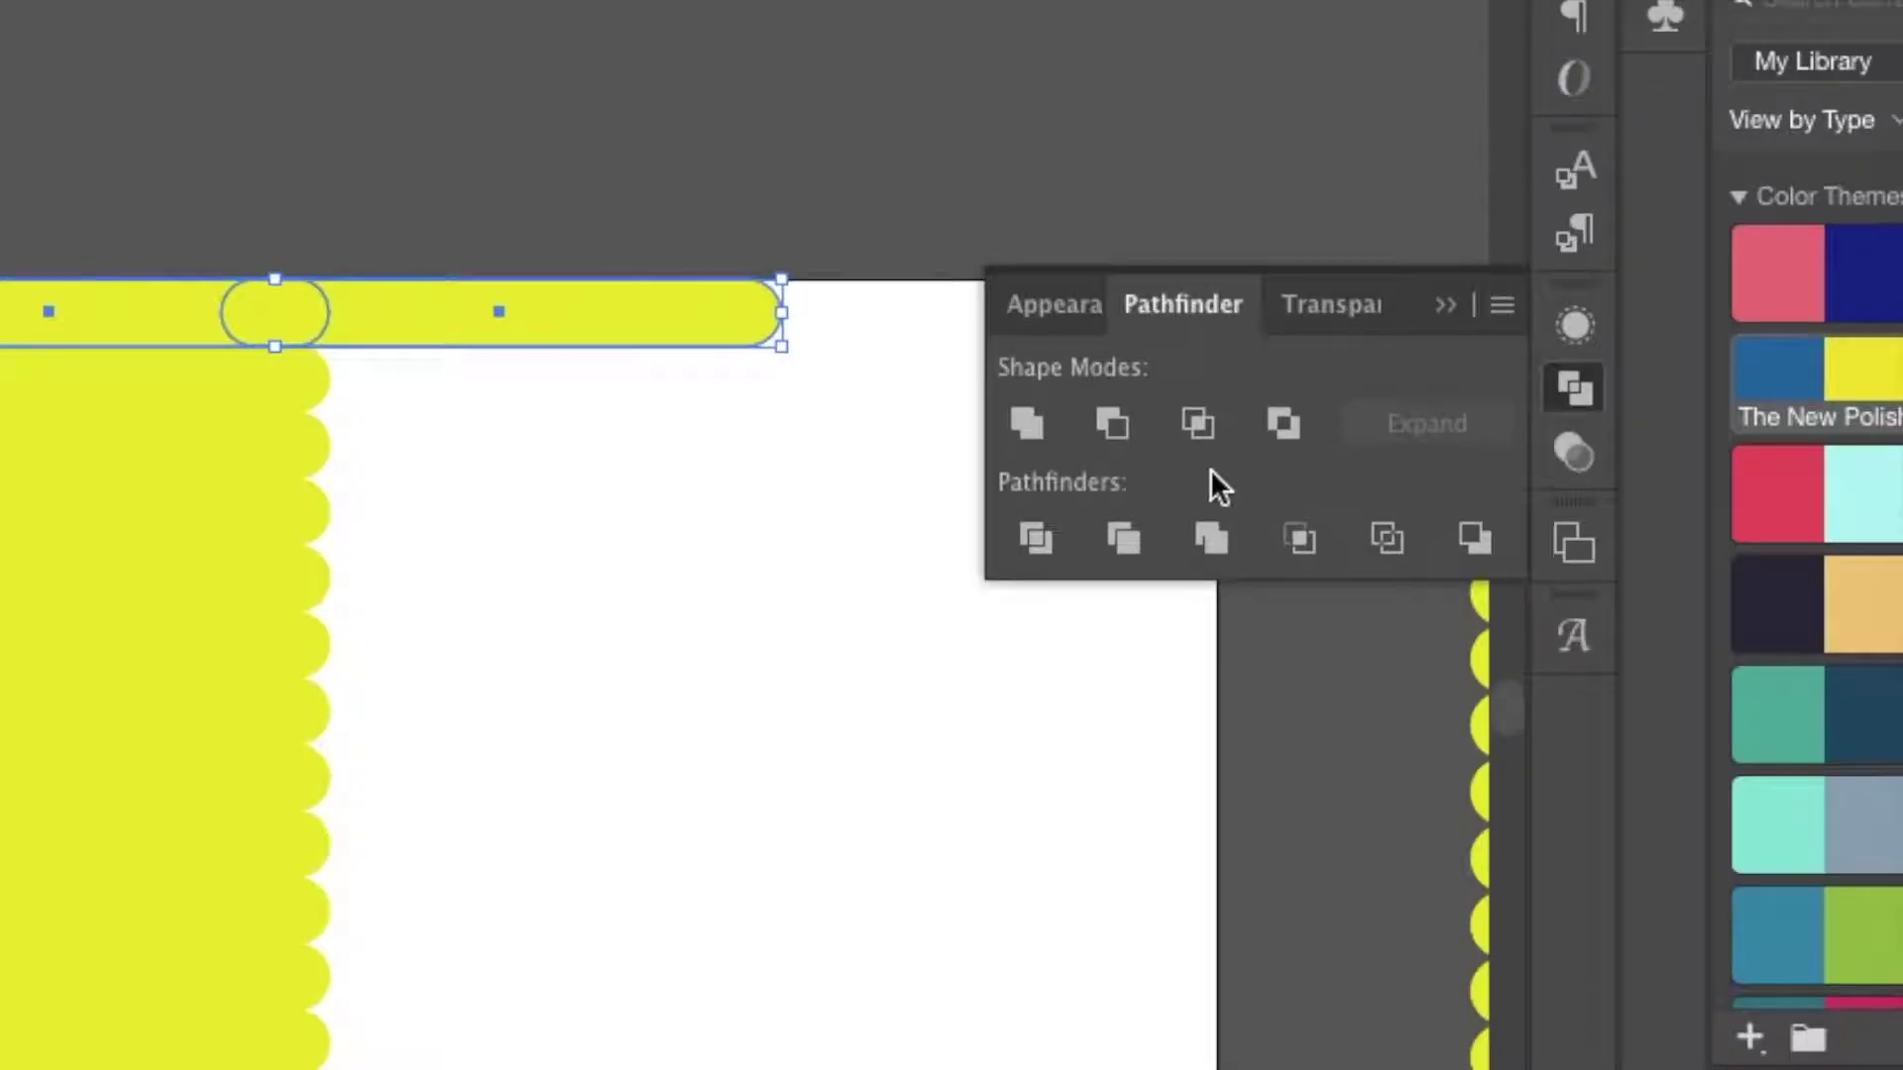
pyautogui.click(1127, 432)
pyautogui.click(832, 2)
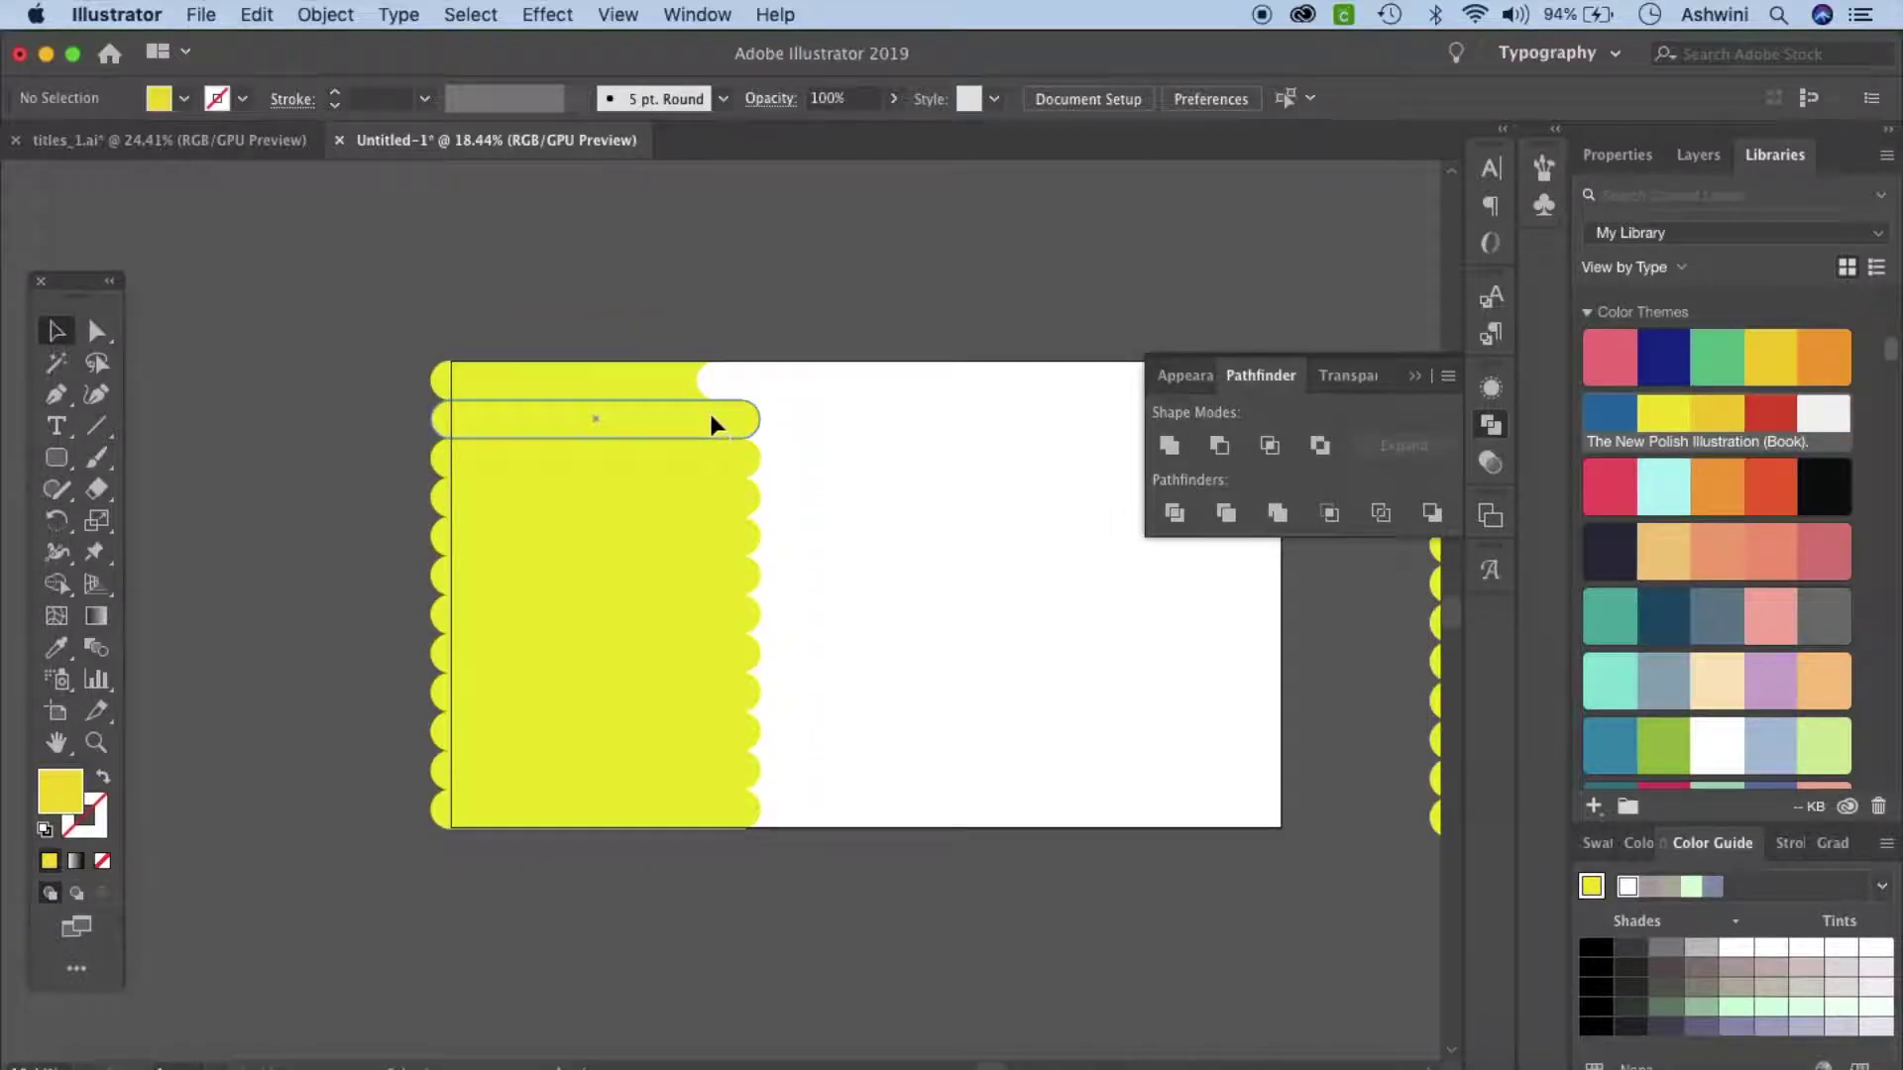
# Nudge the second pill slightly to the right so it protrudes beyond the rest of the stack.
pyautogui.click(712, 426)
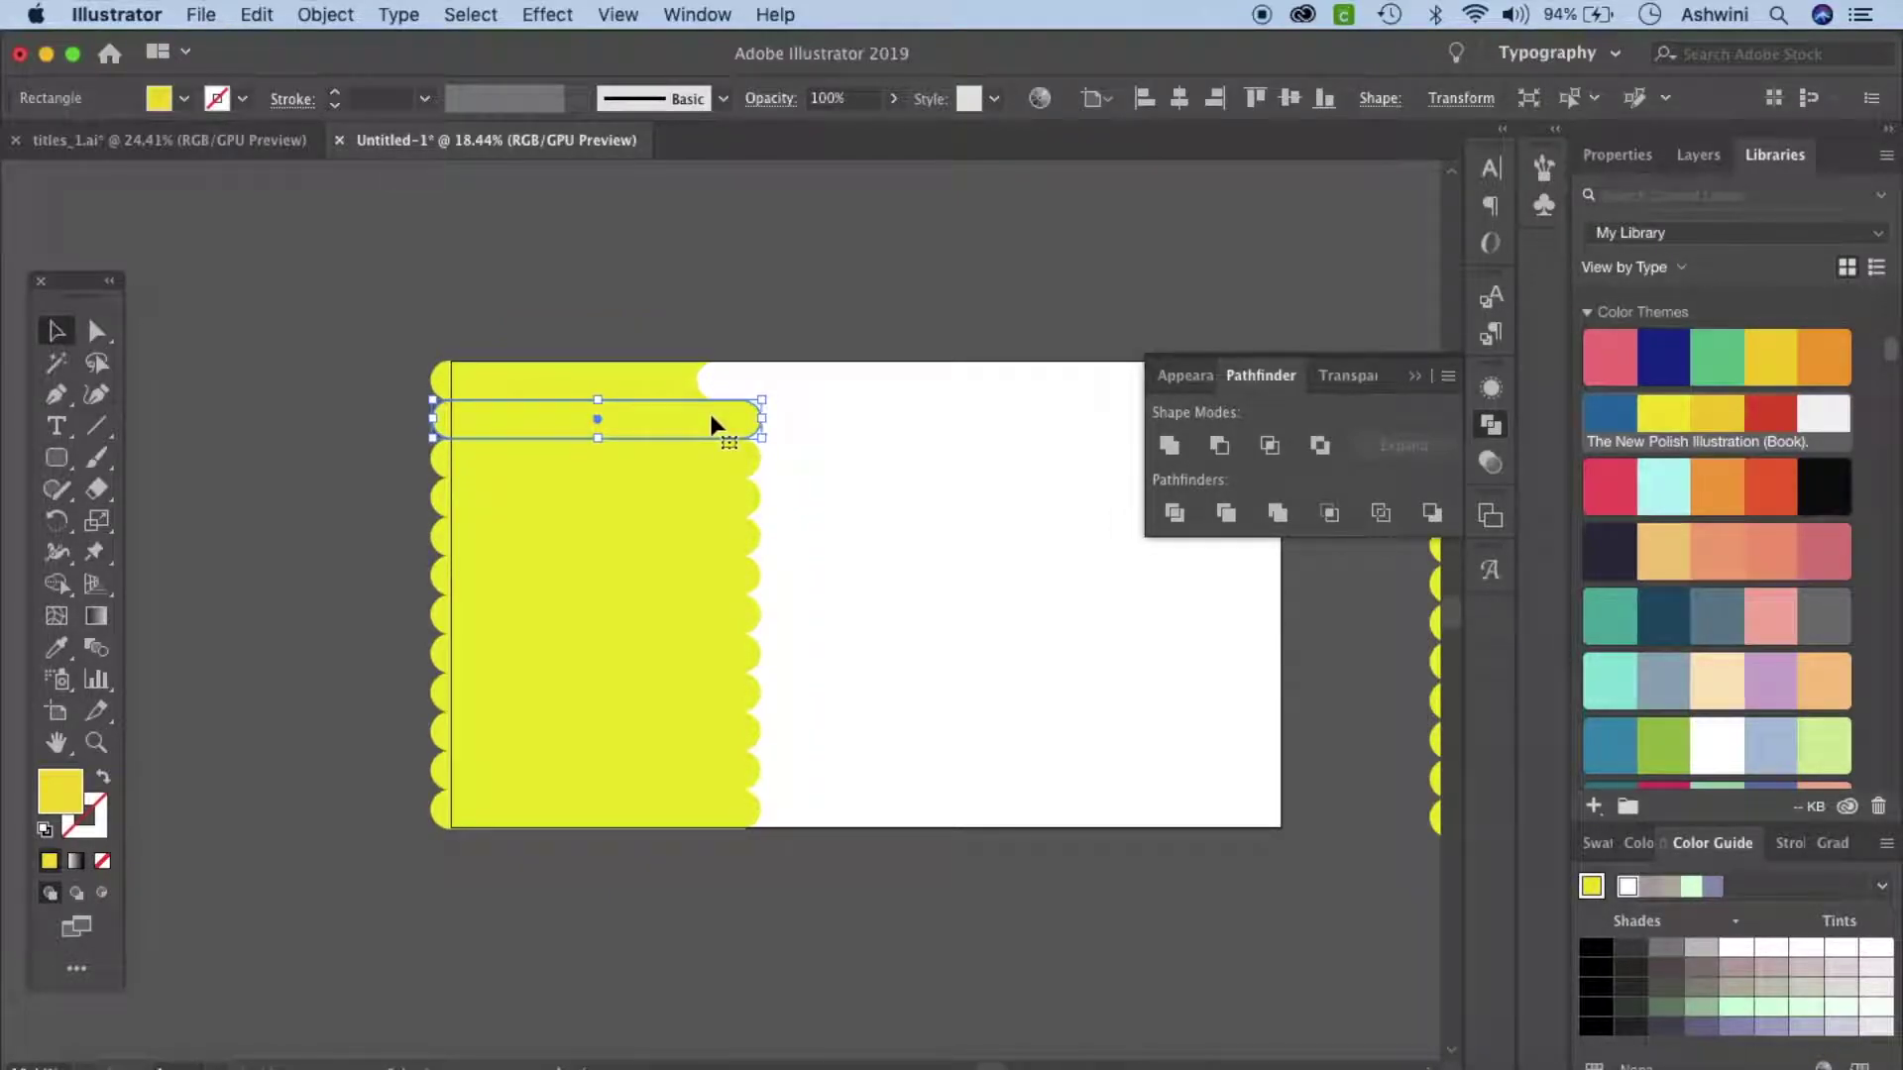
pyautogui.press('Right')
pyautogui.press('Right')
pyautogui.press('Right')
pyautogui.press('Right')
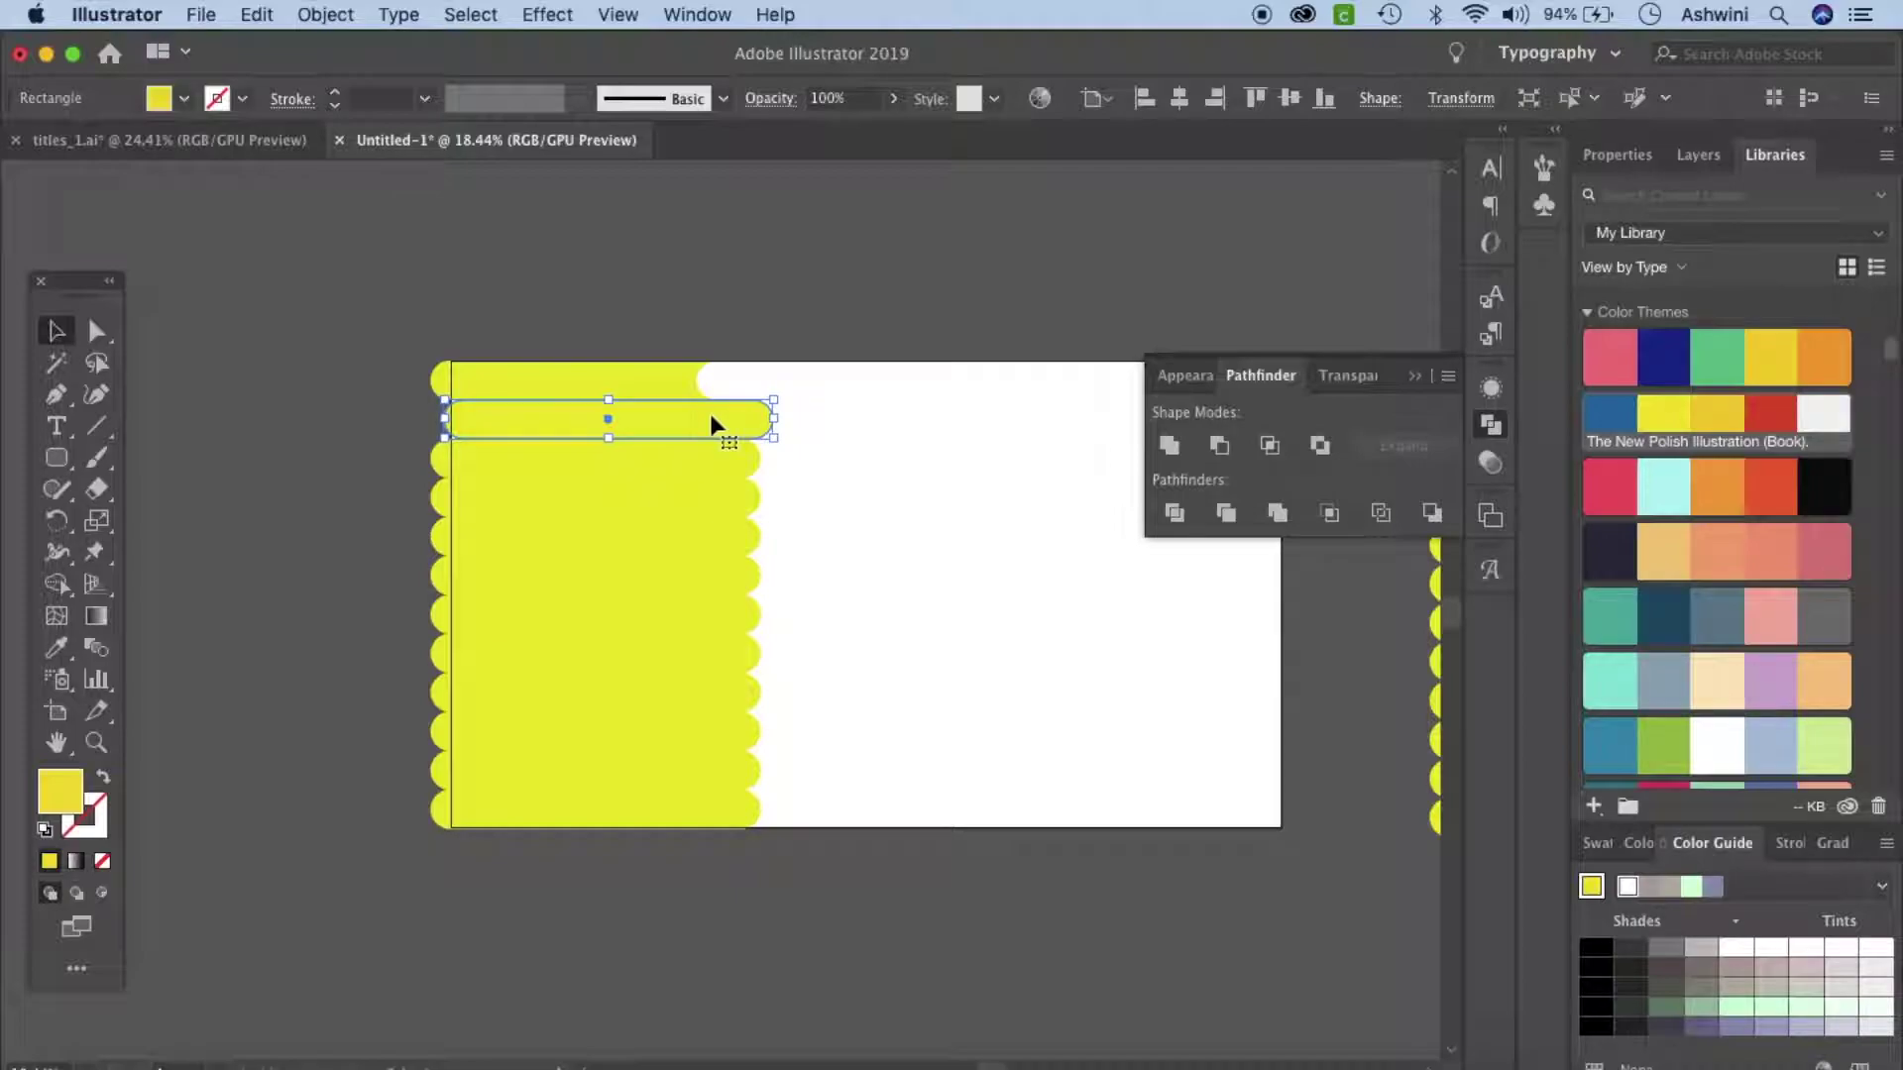
# Duplicate the third pill rightward over its right end and subtract the copy with Minus Front, leaving a concave end.
pyautogui.moveTo(711, 426); pyautogui.dragTo(959, 461)
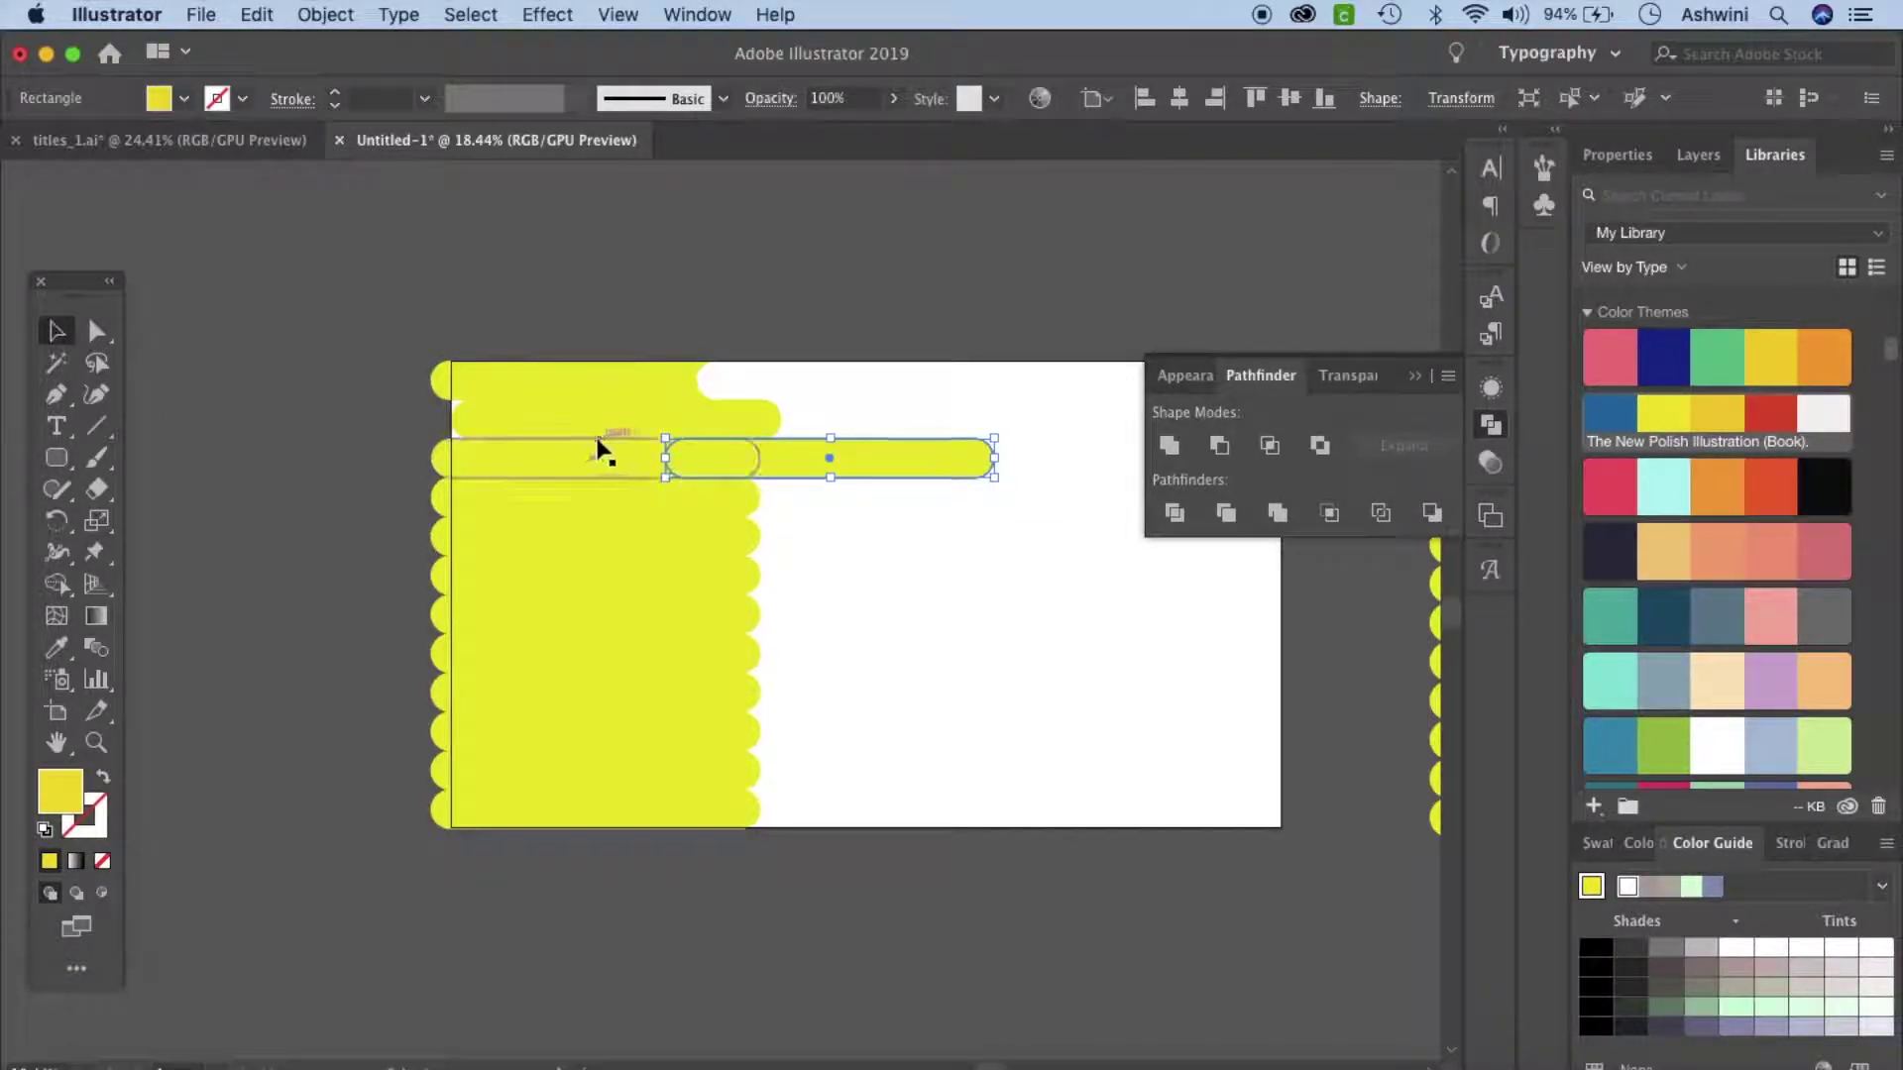
pyautogui.keyDown('shift'); pyautogui.click(600, 454); pyautogui.keyUp('shift')
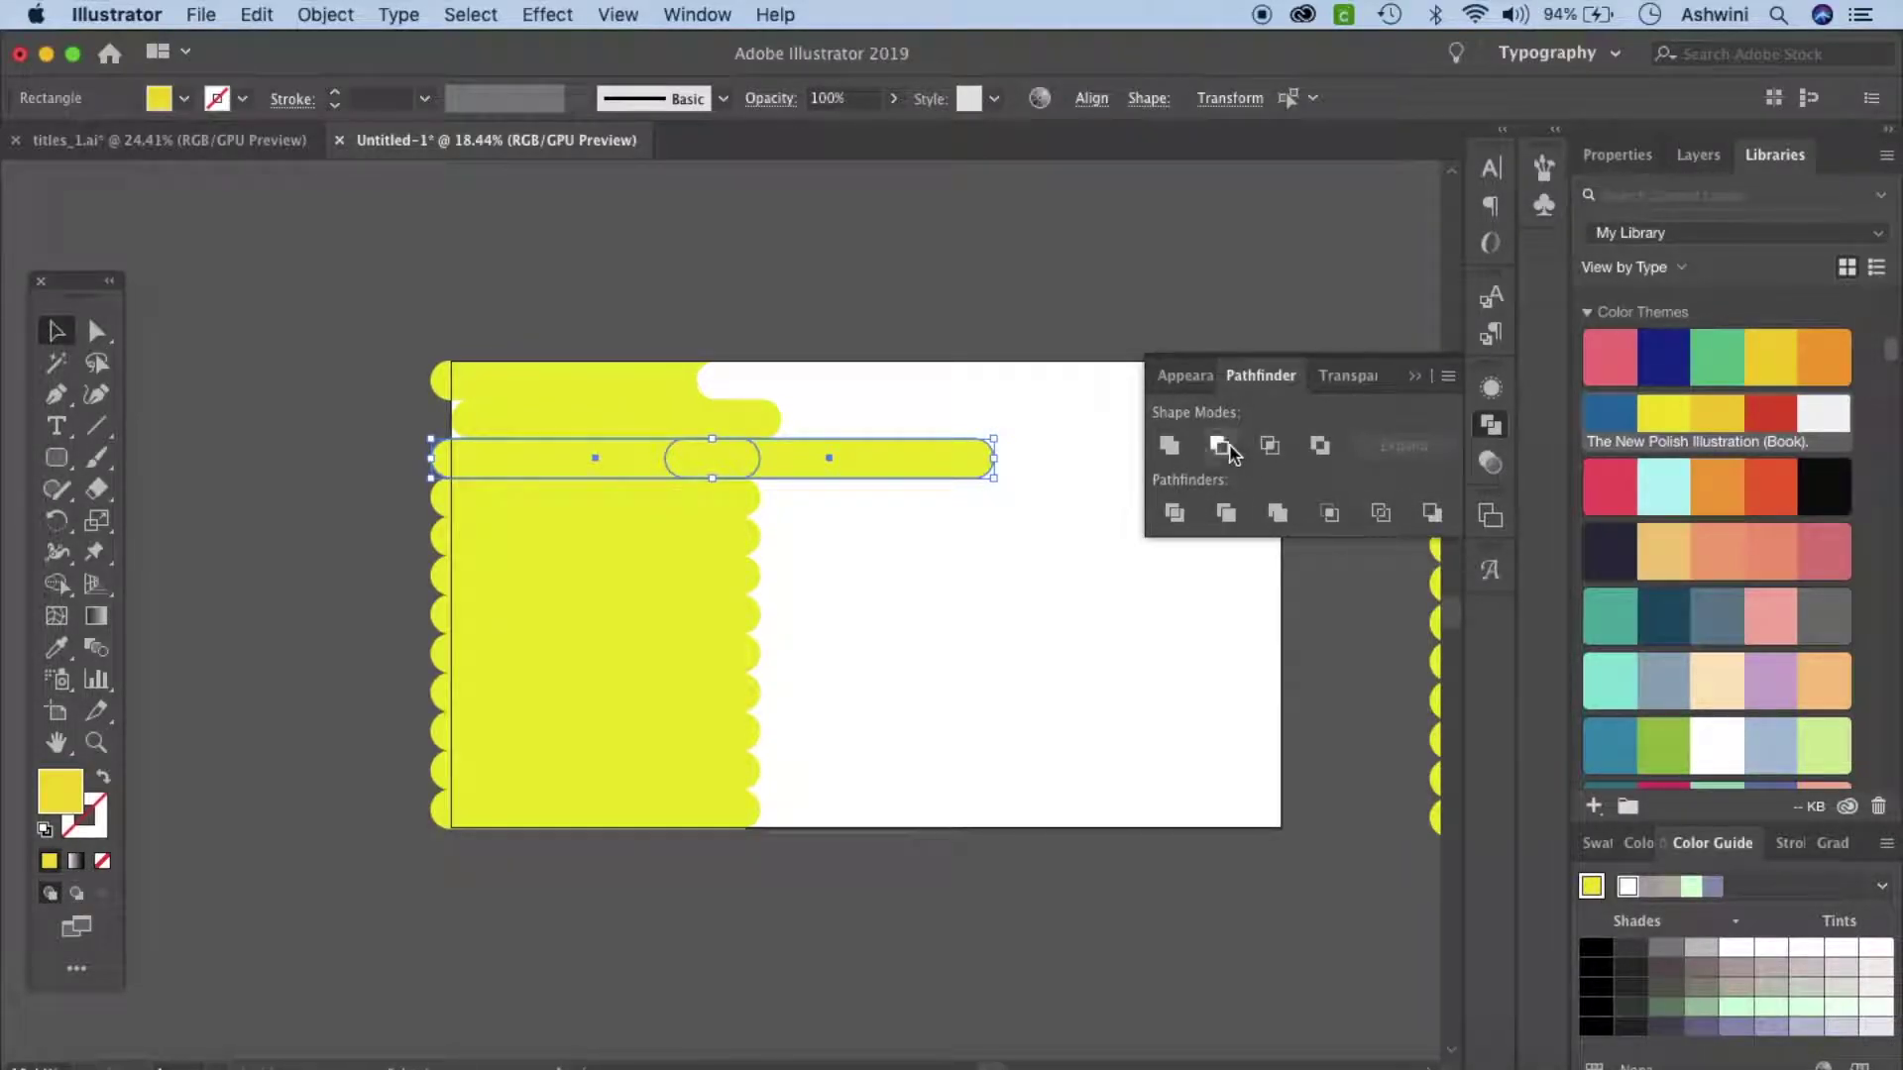
pyautogui.click(1231, 448)
pyautogui.click(1062, 620)
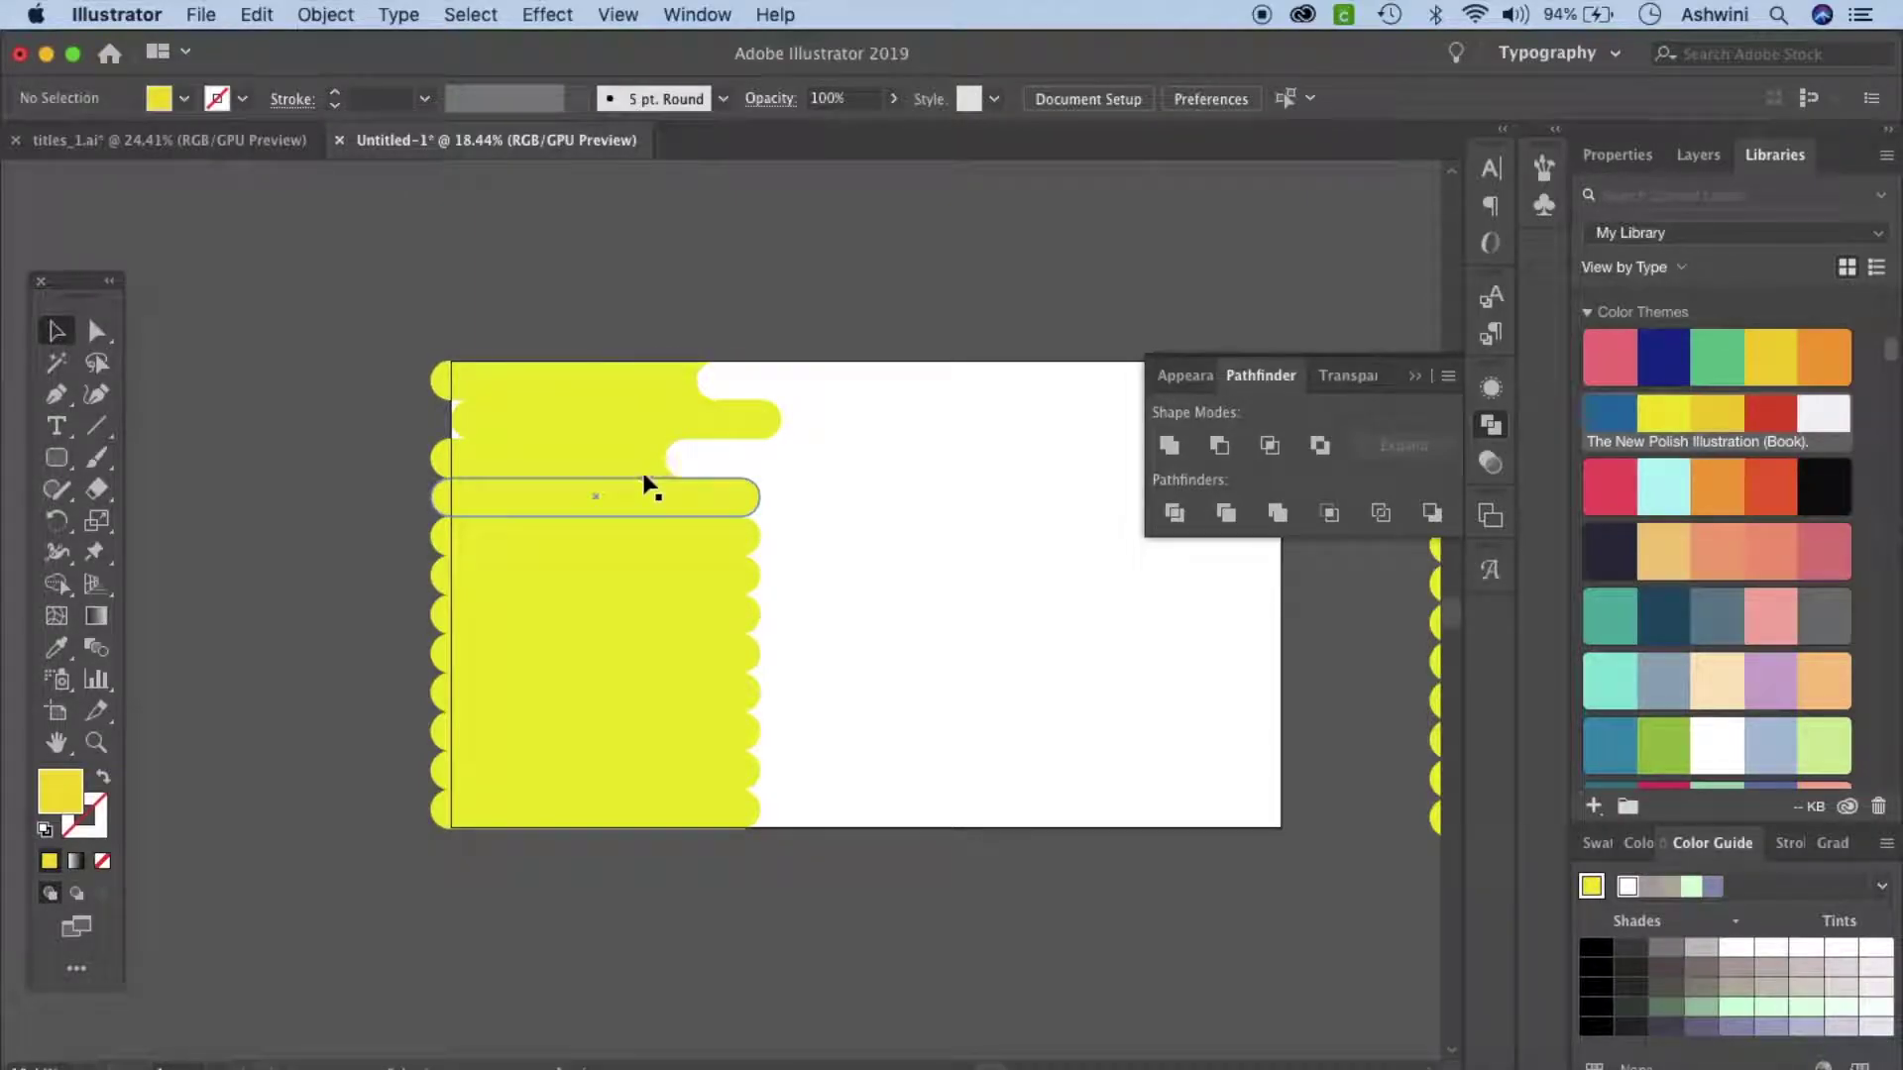
pyautogui.click(677, 495)
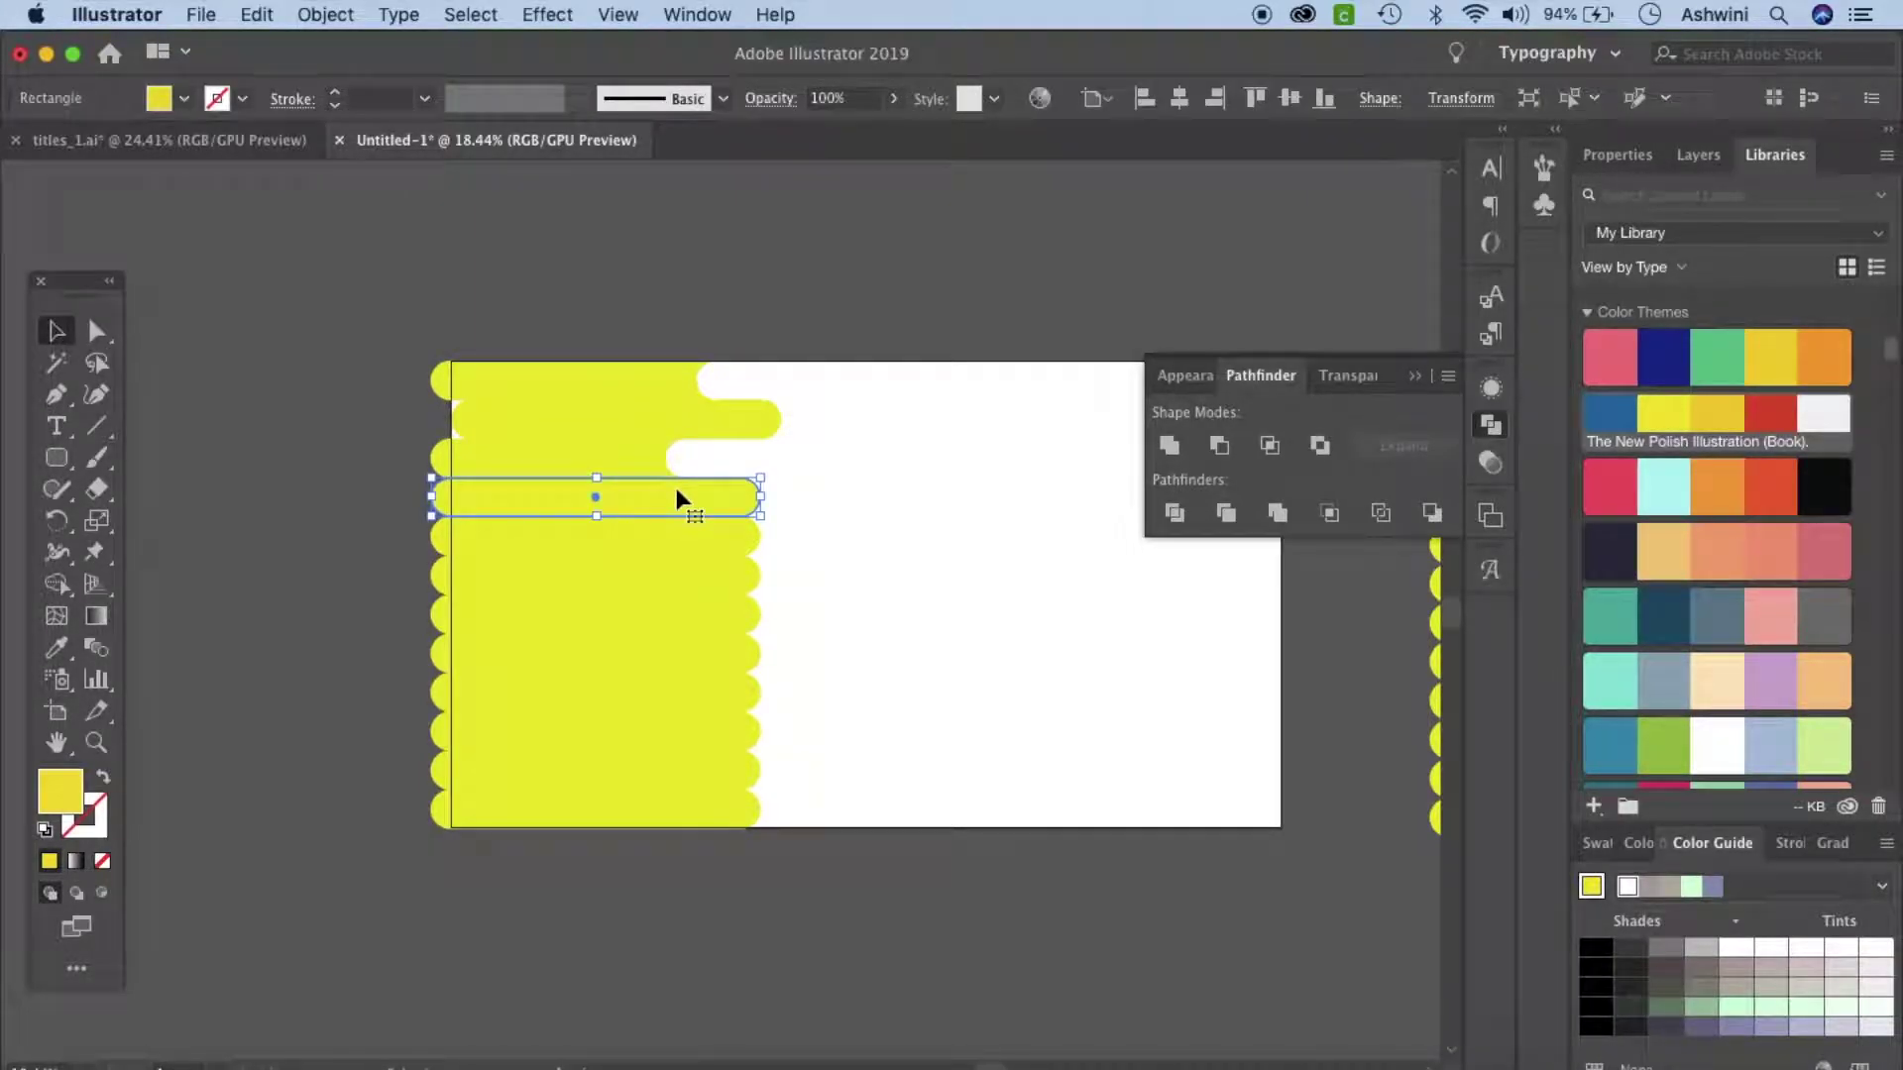
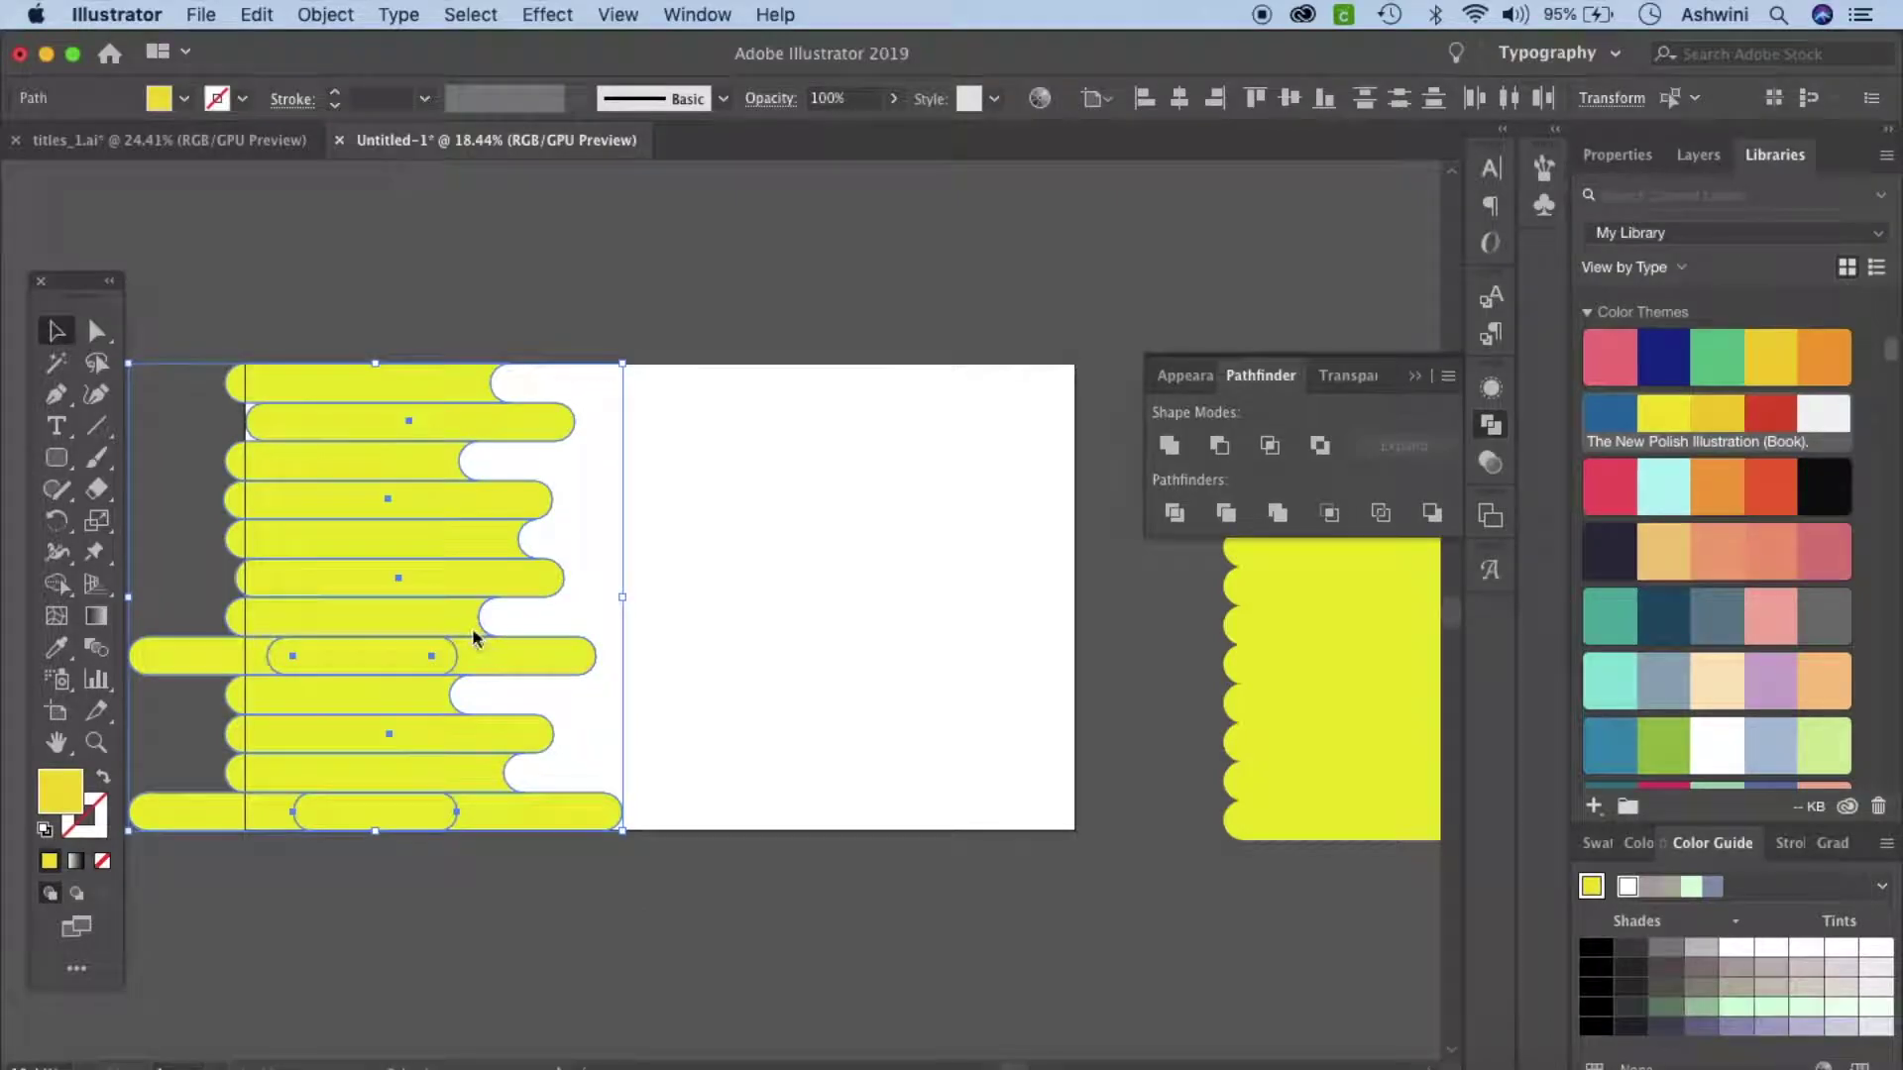
# Reflect a copy of the finished pill stack across the vertical axis and move it to the artboard's right side, facing the original.
pyautogui.moveTo(613, 950)
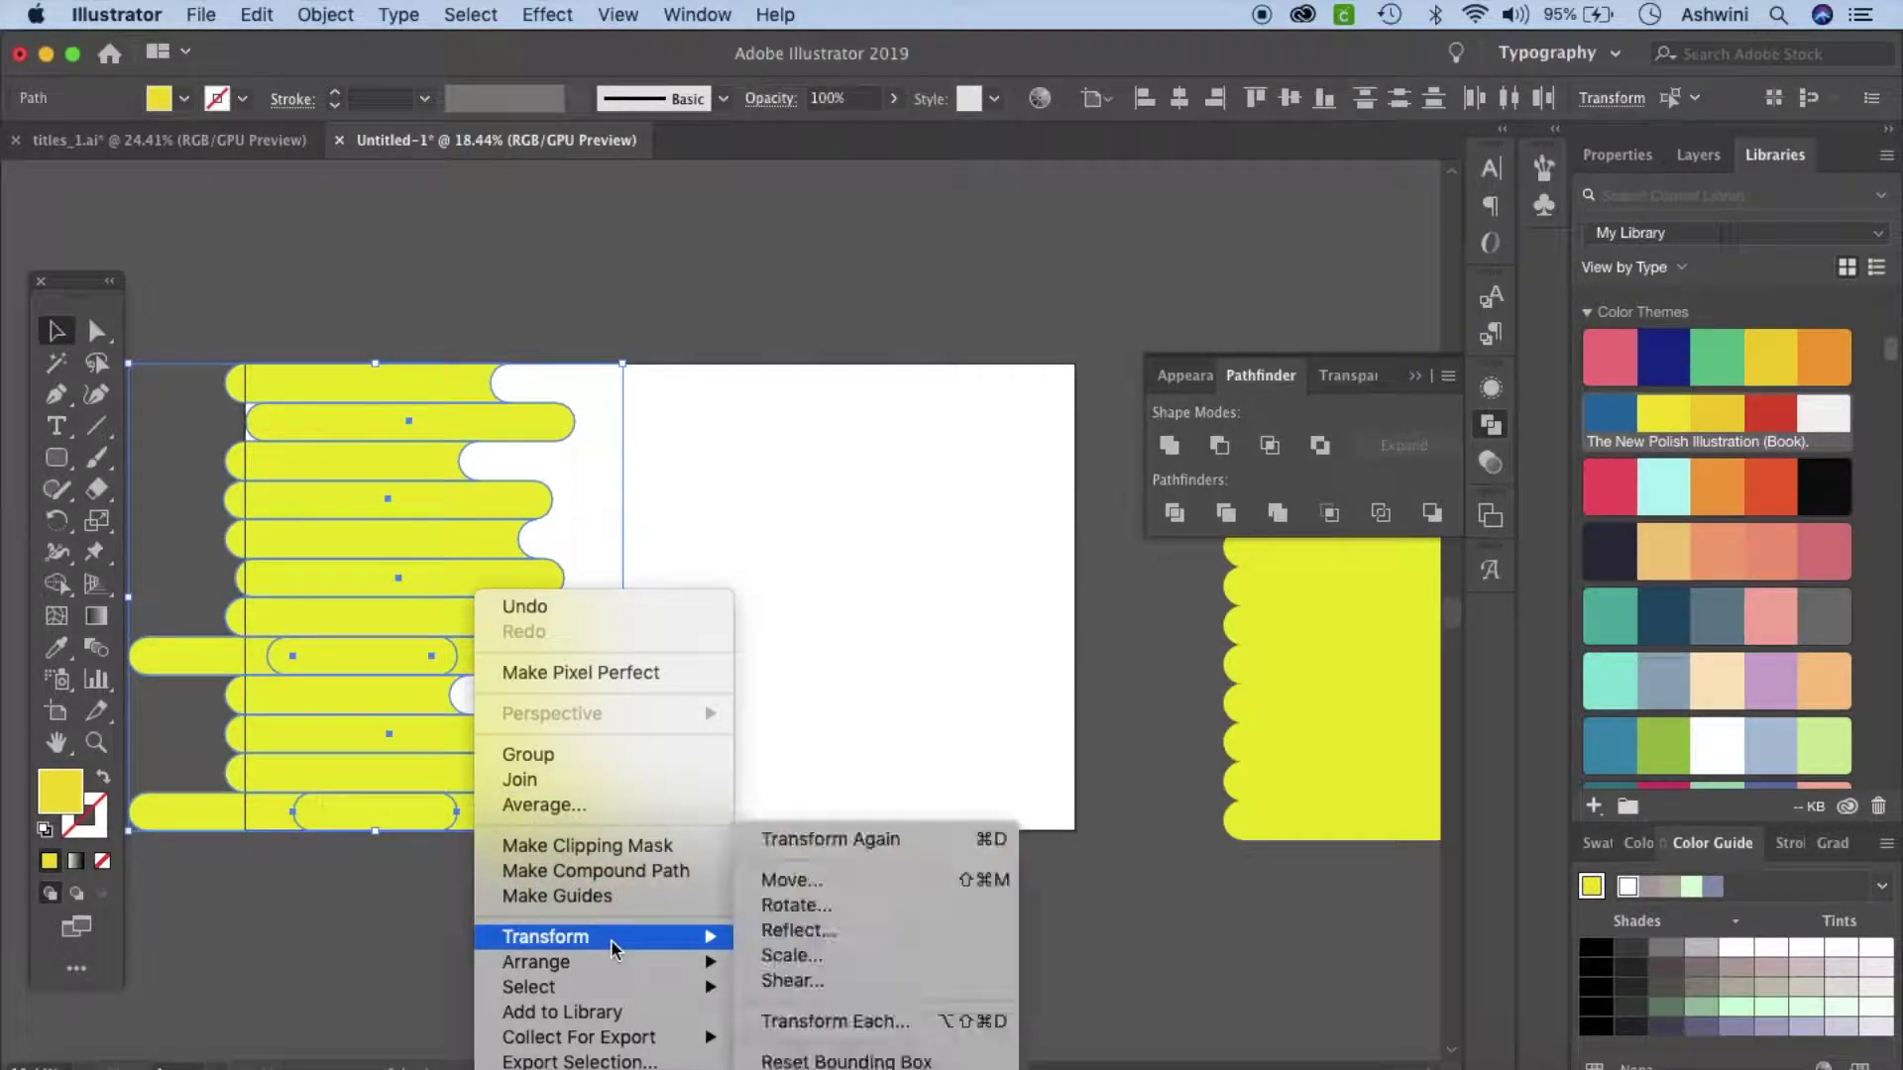
pyautogui.click(785, 931)
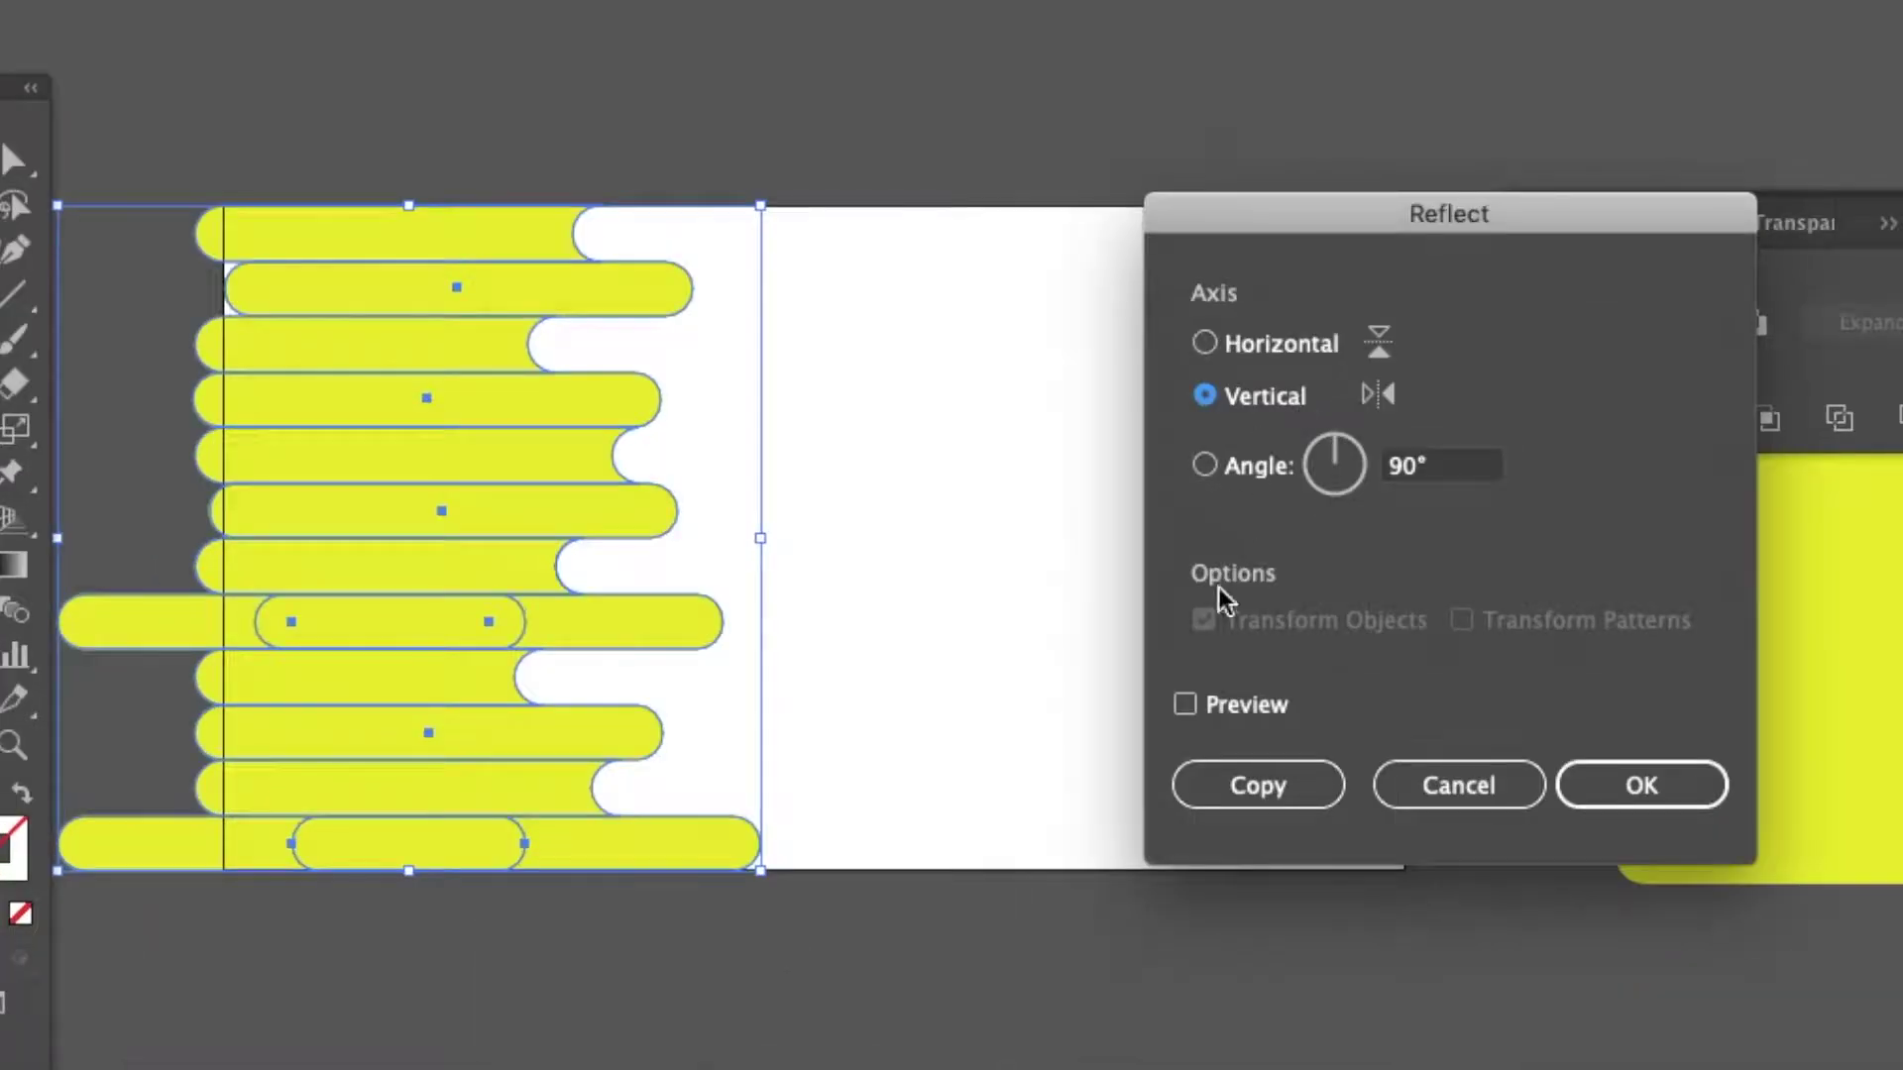
pyautogui.click(1229, 783)
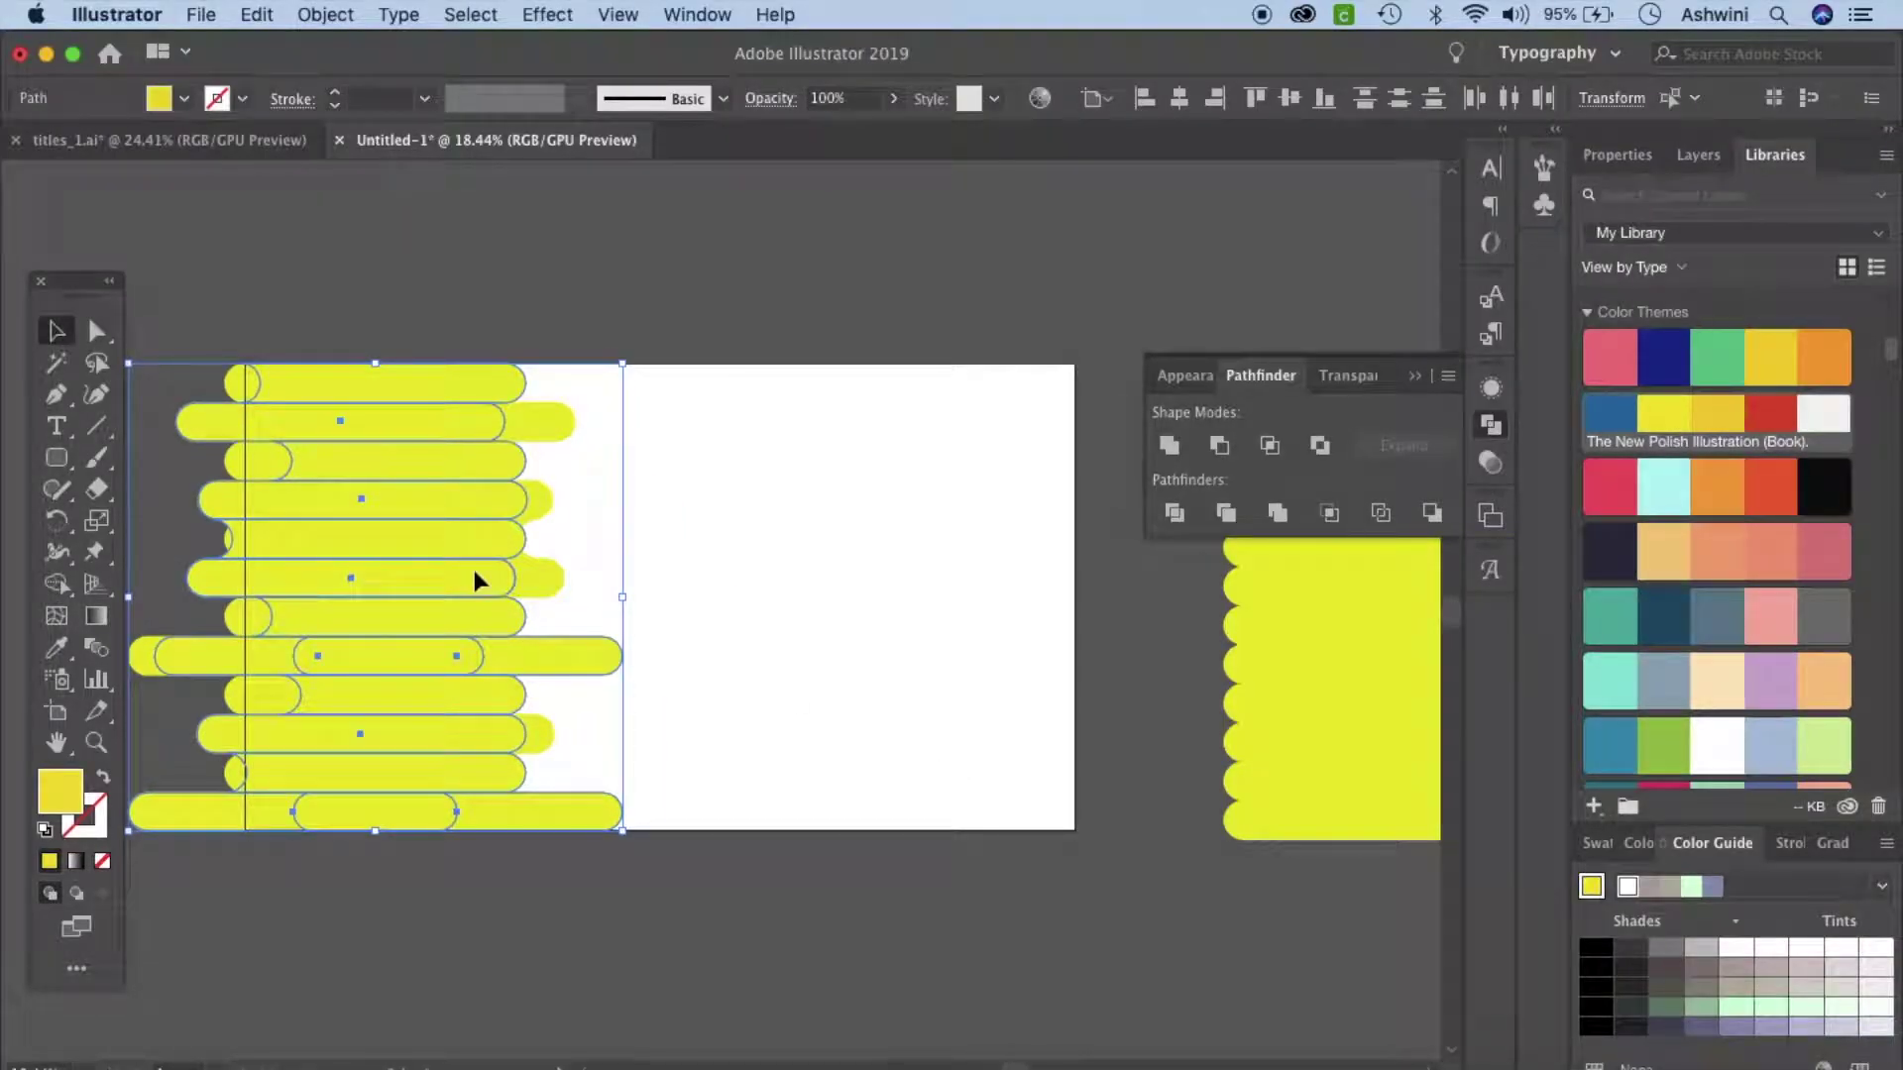
pyautogui.moveTo(474, 580); pyautogui.dragTo(1003, 586)
pyautogui.click(971, 927)
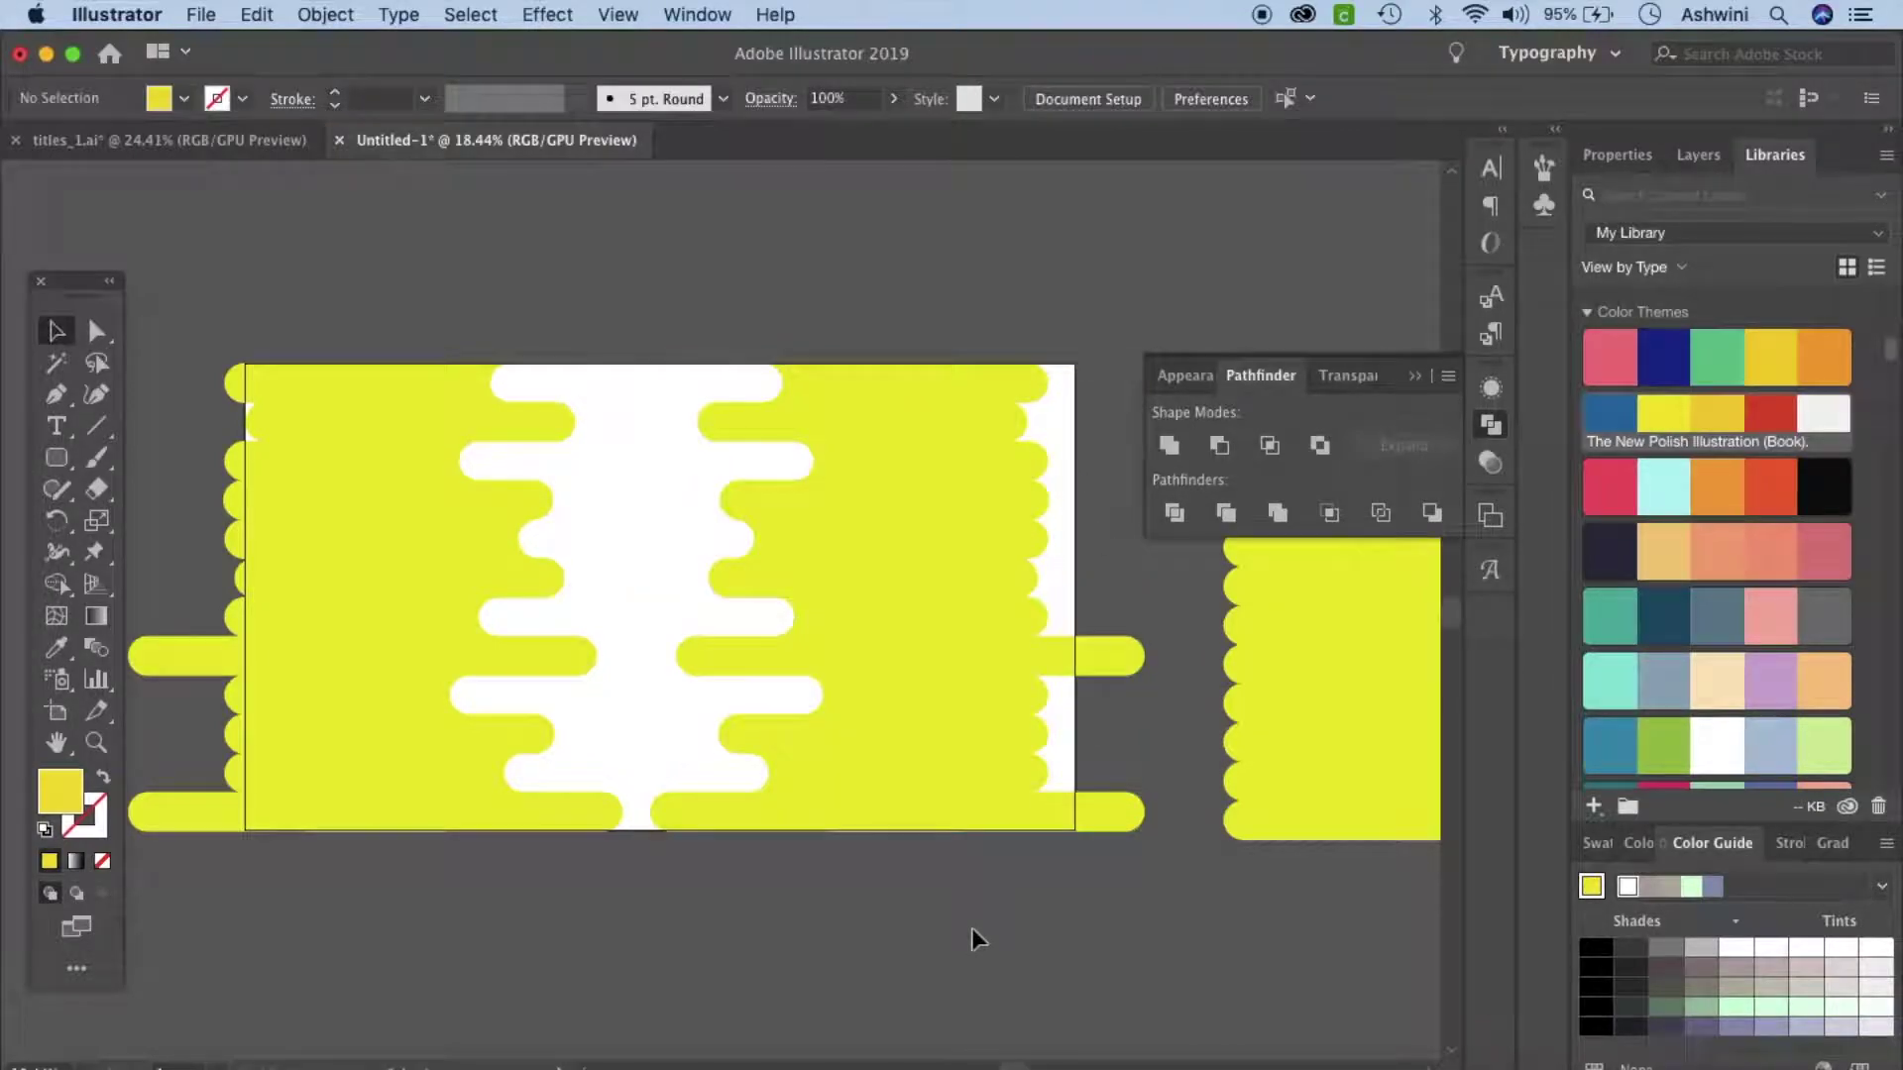
# Shift the entire mirrored stack up by one pill height so its edge is offset from the left stack.
pyautogui.click(810, 391)
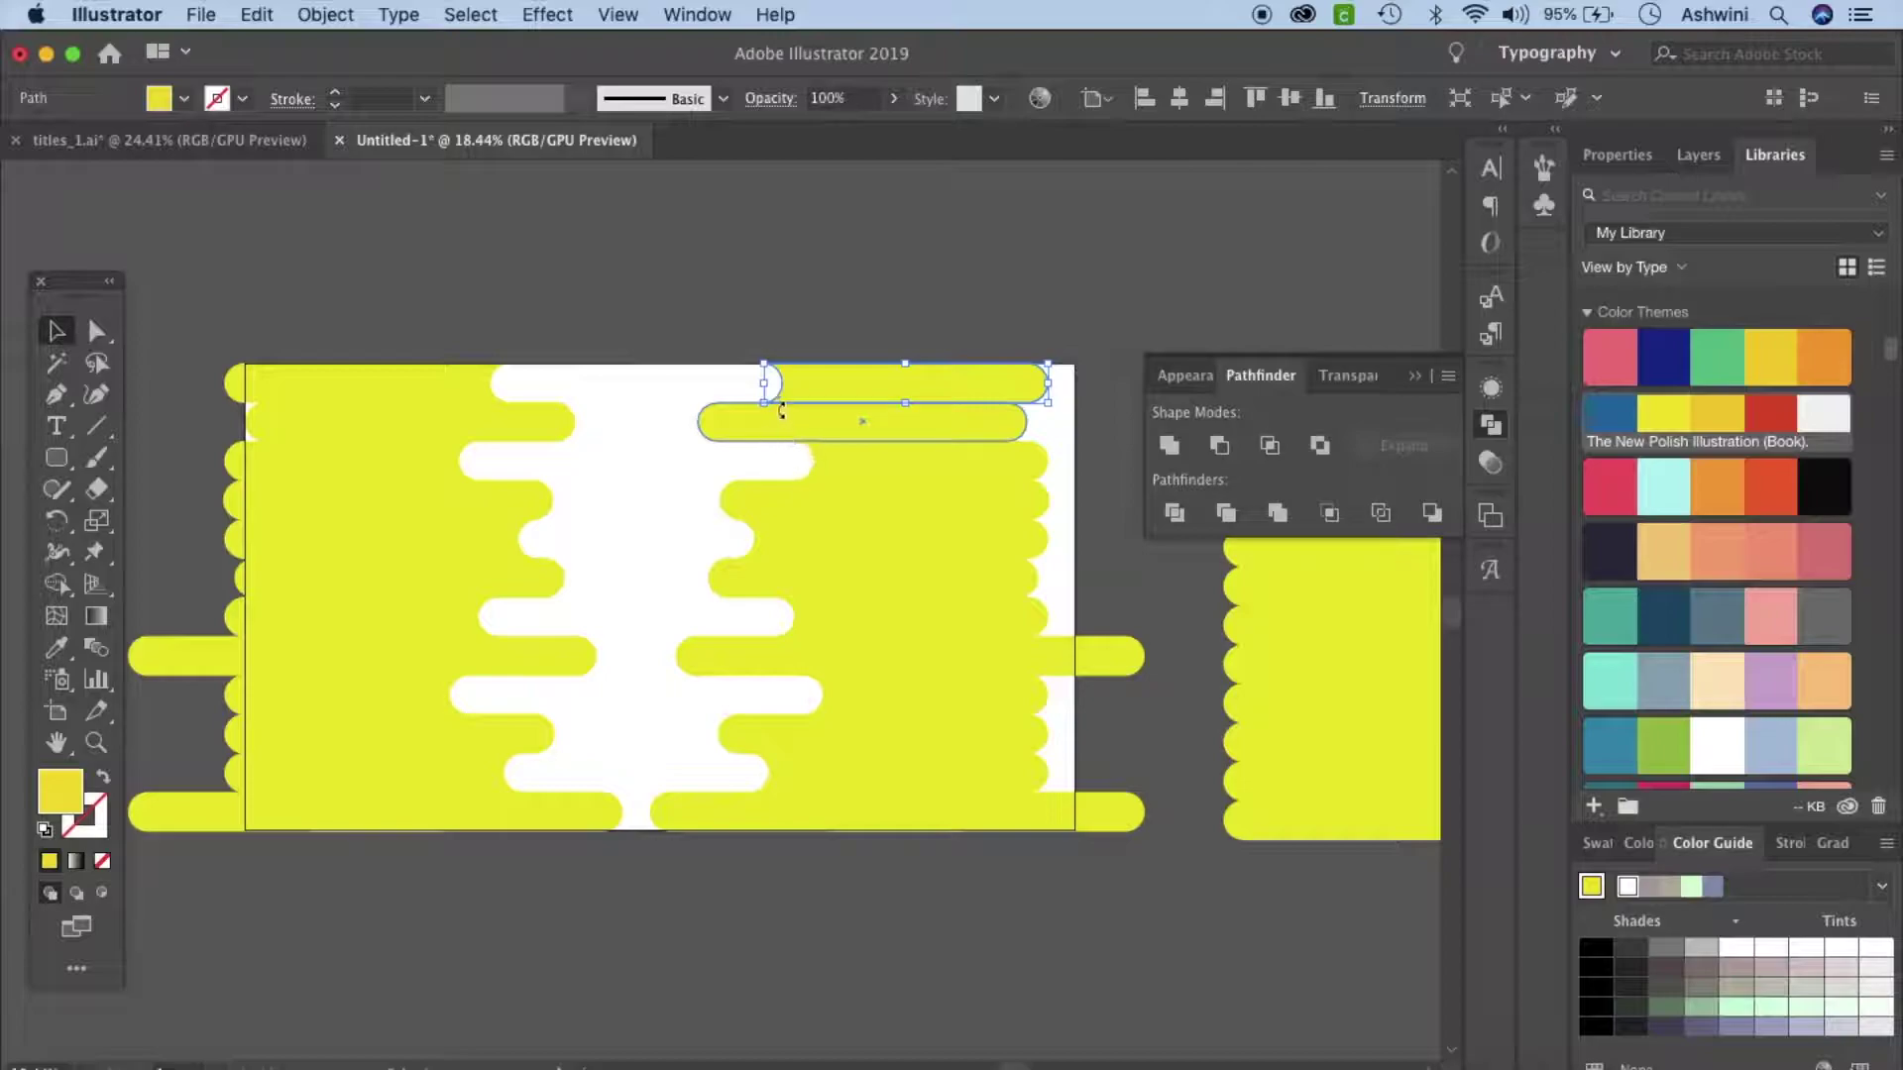
pyautogui.click(728, 431)
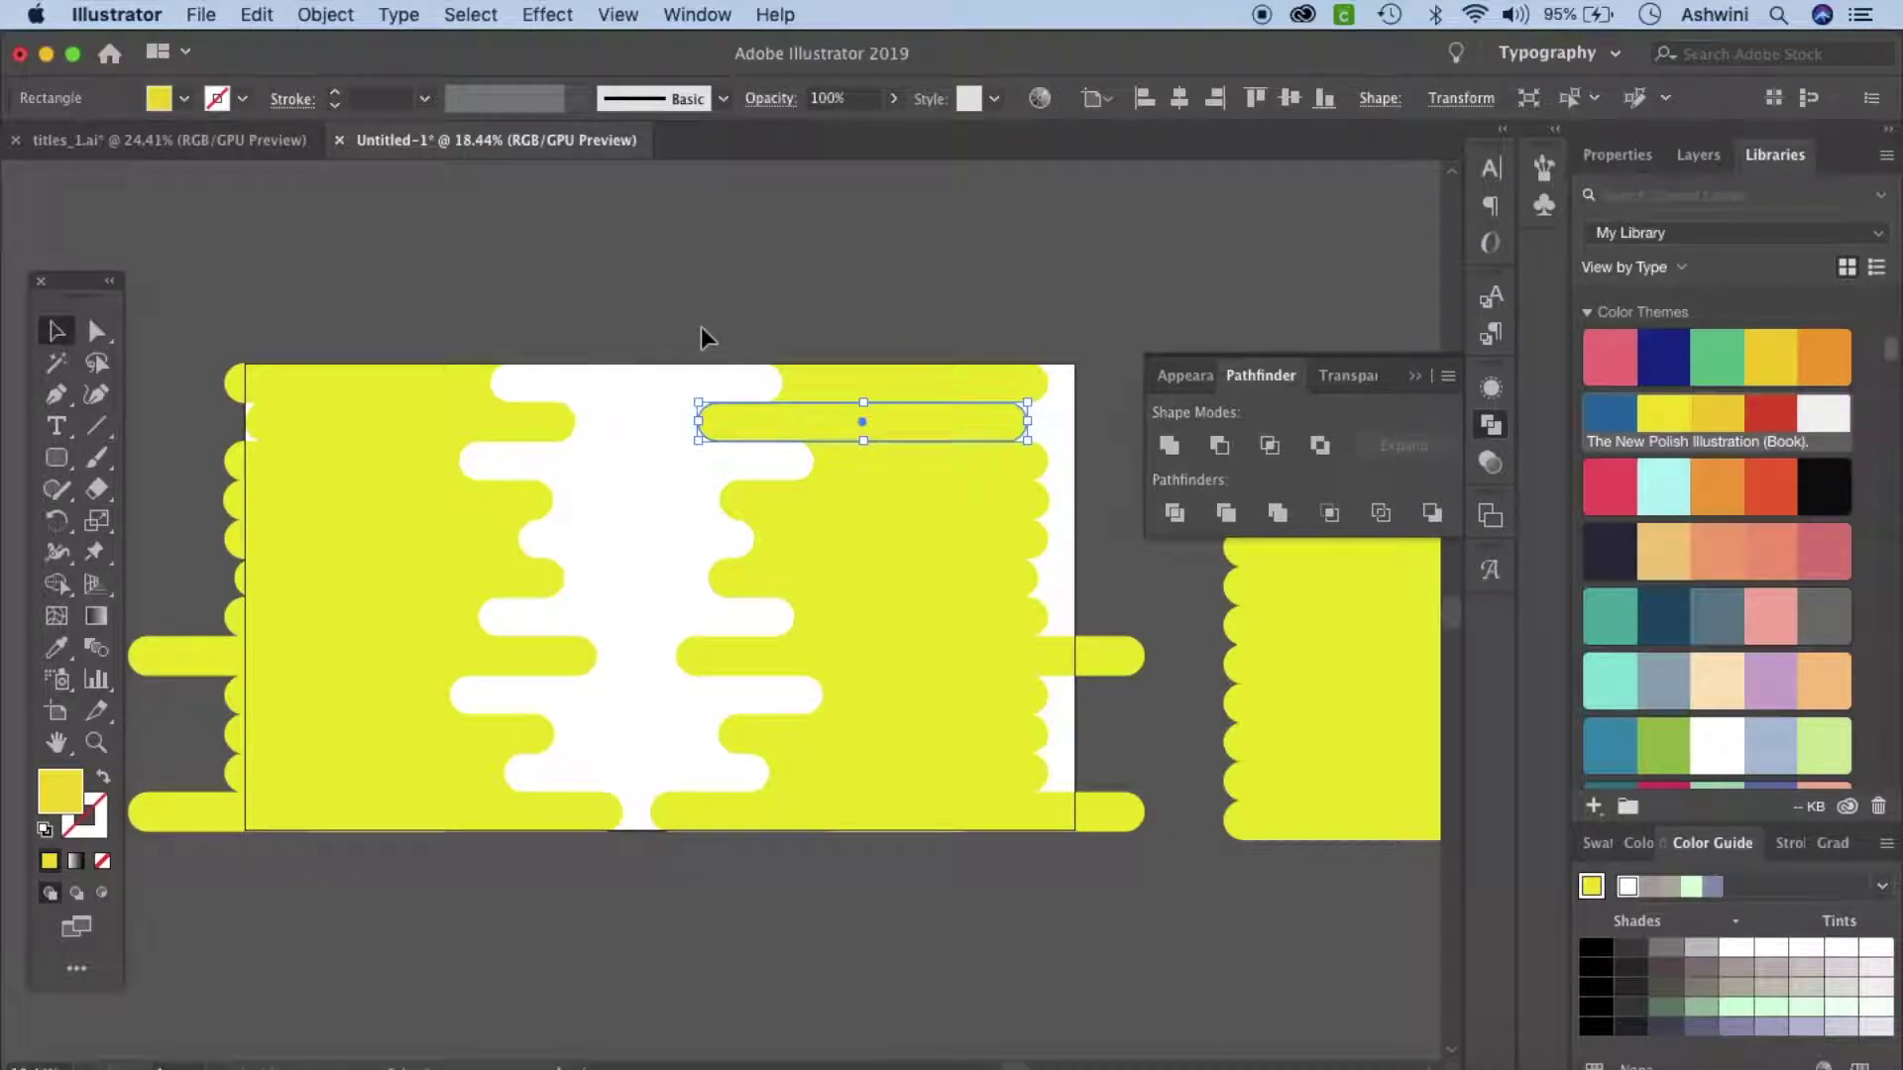
pyautogui.moveTo(973, 947); pyautogui.dragTo(981, 386)
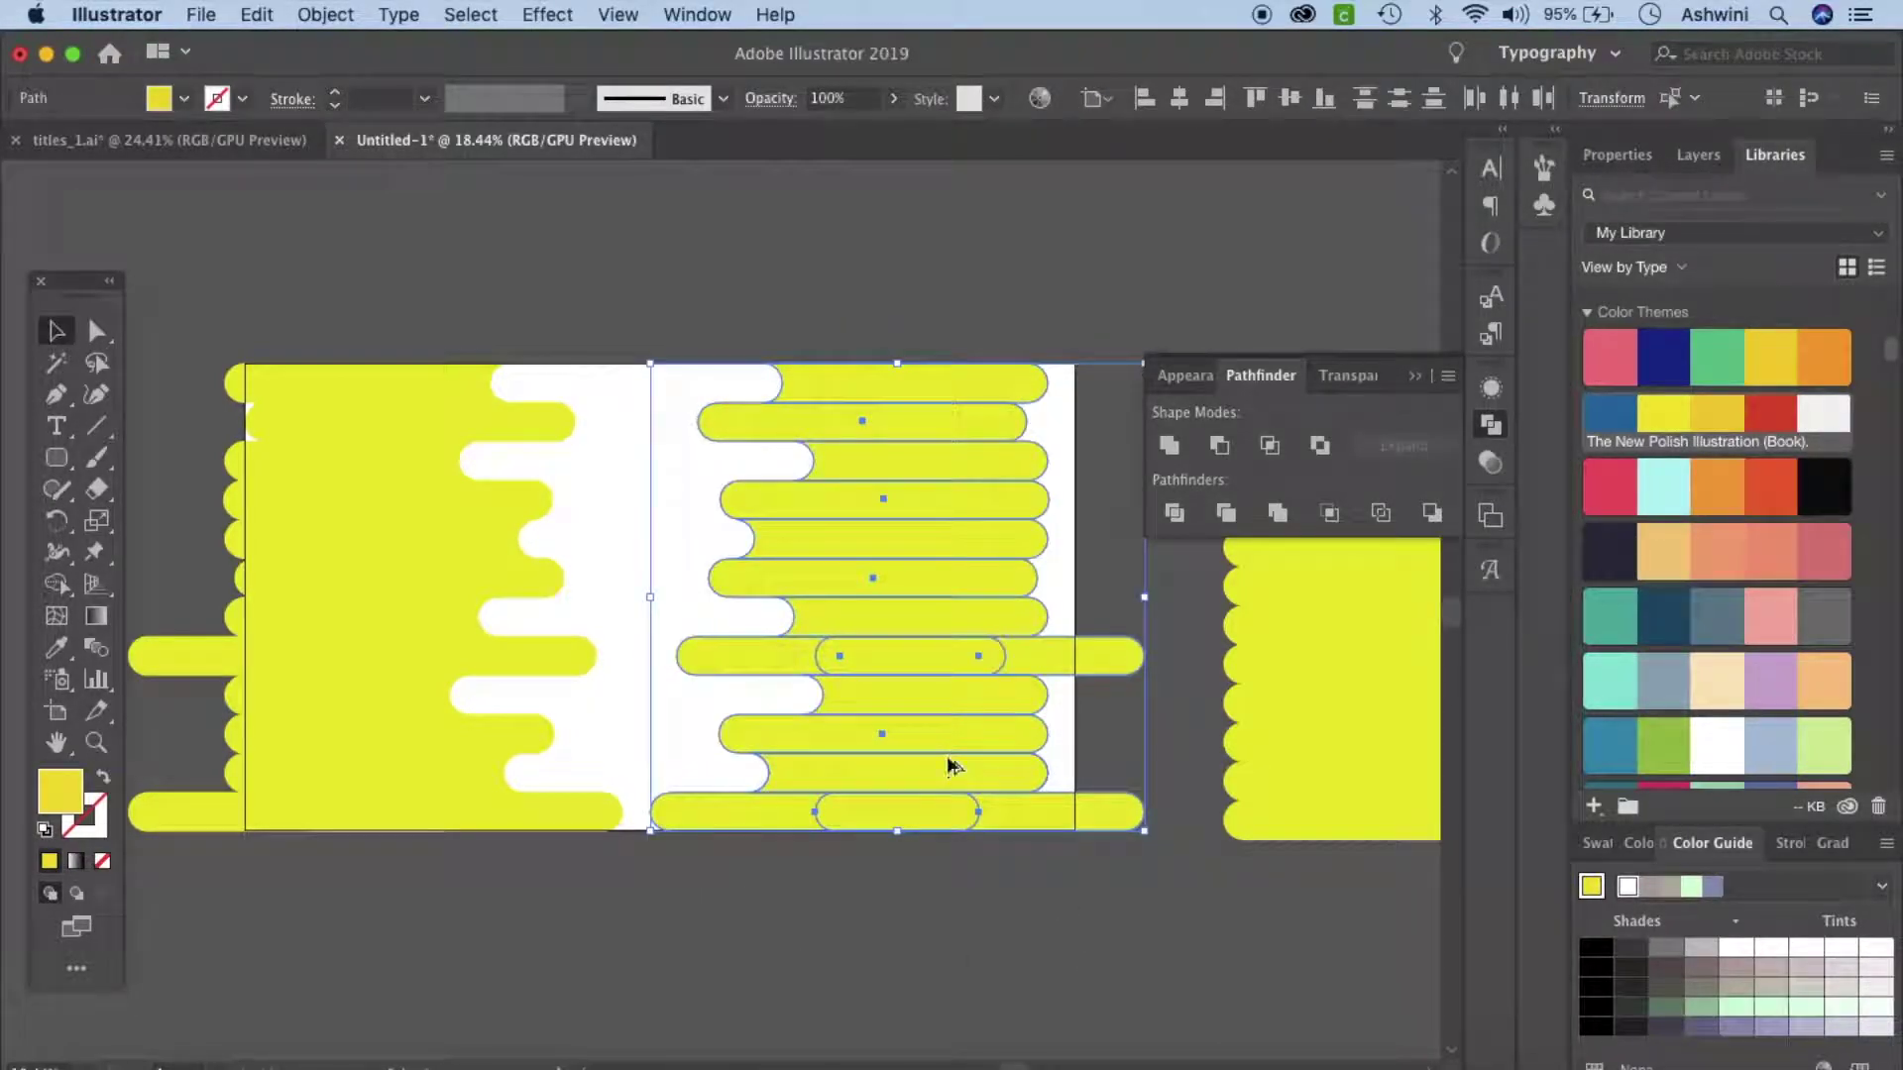
pyautogui.click(698, 746)
pyautogui.press('super+z')
pyautogui.moveTo(949, 725)
pyautogui.mouseDown()
pyautogui.moveTo(947, 627)
pyautogui.moveTo(954, 715)
pyautogui.moveTo(955, 689)
pyautogui.mouseUp()
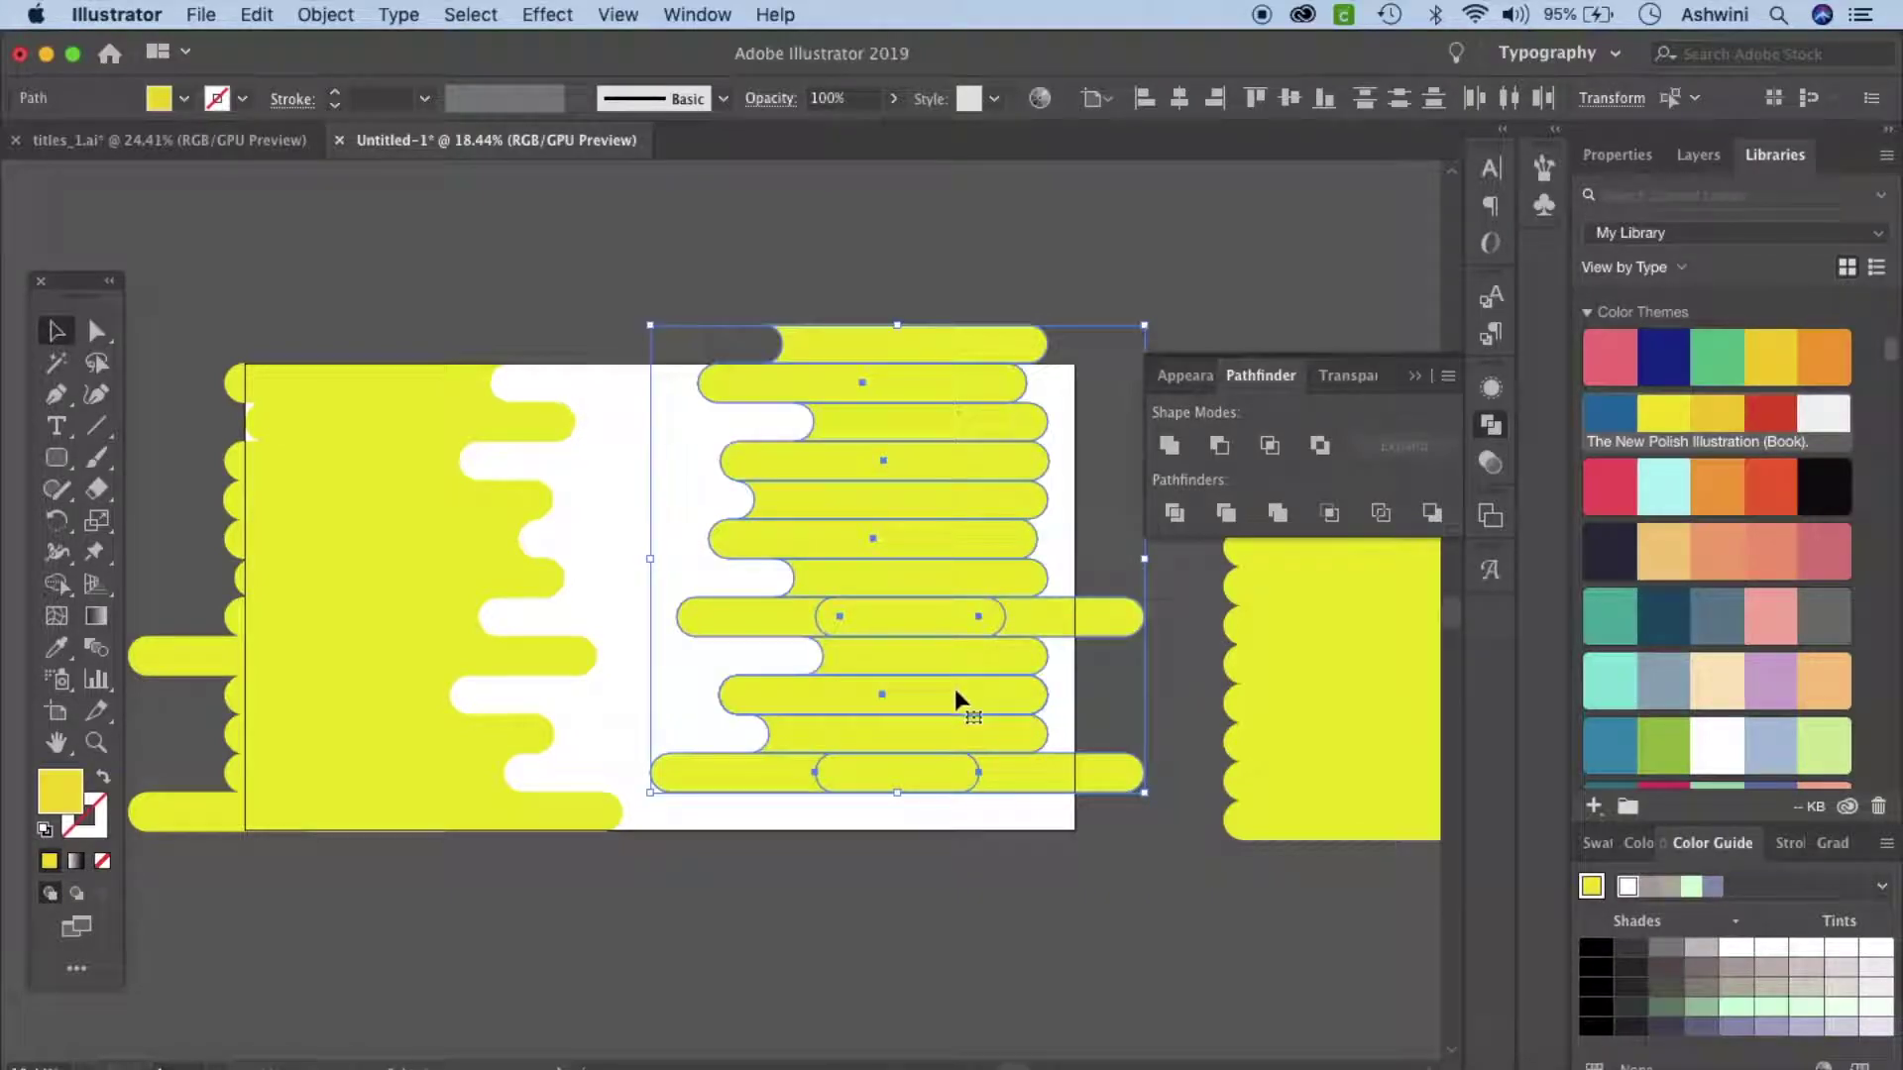
pyautogui.click(999, 901)
# Move the mirrored stack's top pill down into the empty row at the artboard's bottom edge.
pyautogui.click(889, 346)
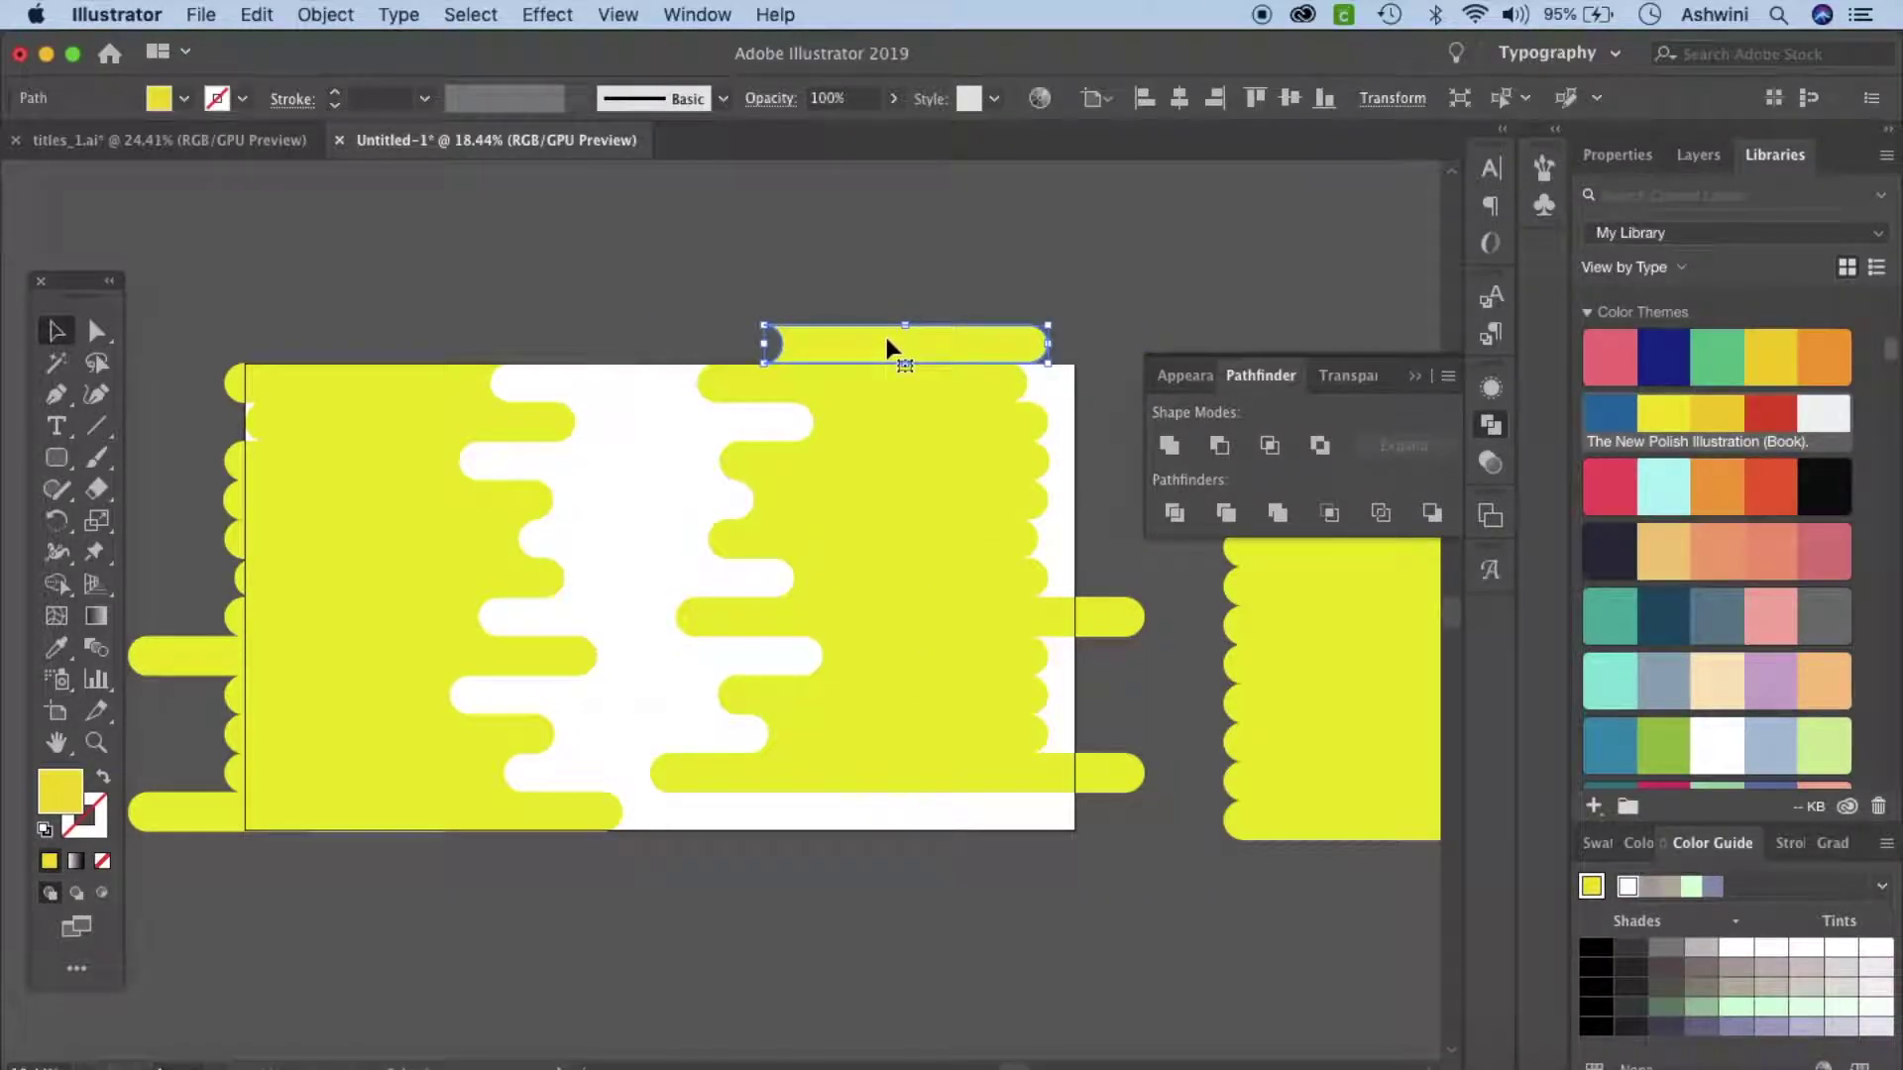
pyautogui.moveTo(886, 337); pyautogui.dragTo(879, 811)
pyautogui.press('super+shift+a')
# Draw tall yellow rectangles over the outer ends of both stacks, covering the gaps along the artboard's left and right edges.
pyautogui.moveTo(57, 457); pyautogui.dragTo(190, 466)
pyautogui.moveTo(941, 318); pyautogui.dragTo(1178, 899)
pyautogui.moveTo(153, 278); pyautogui.dragTo(301, 900)
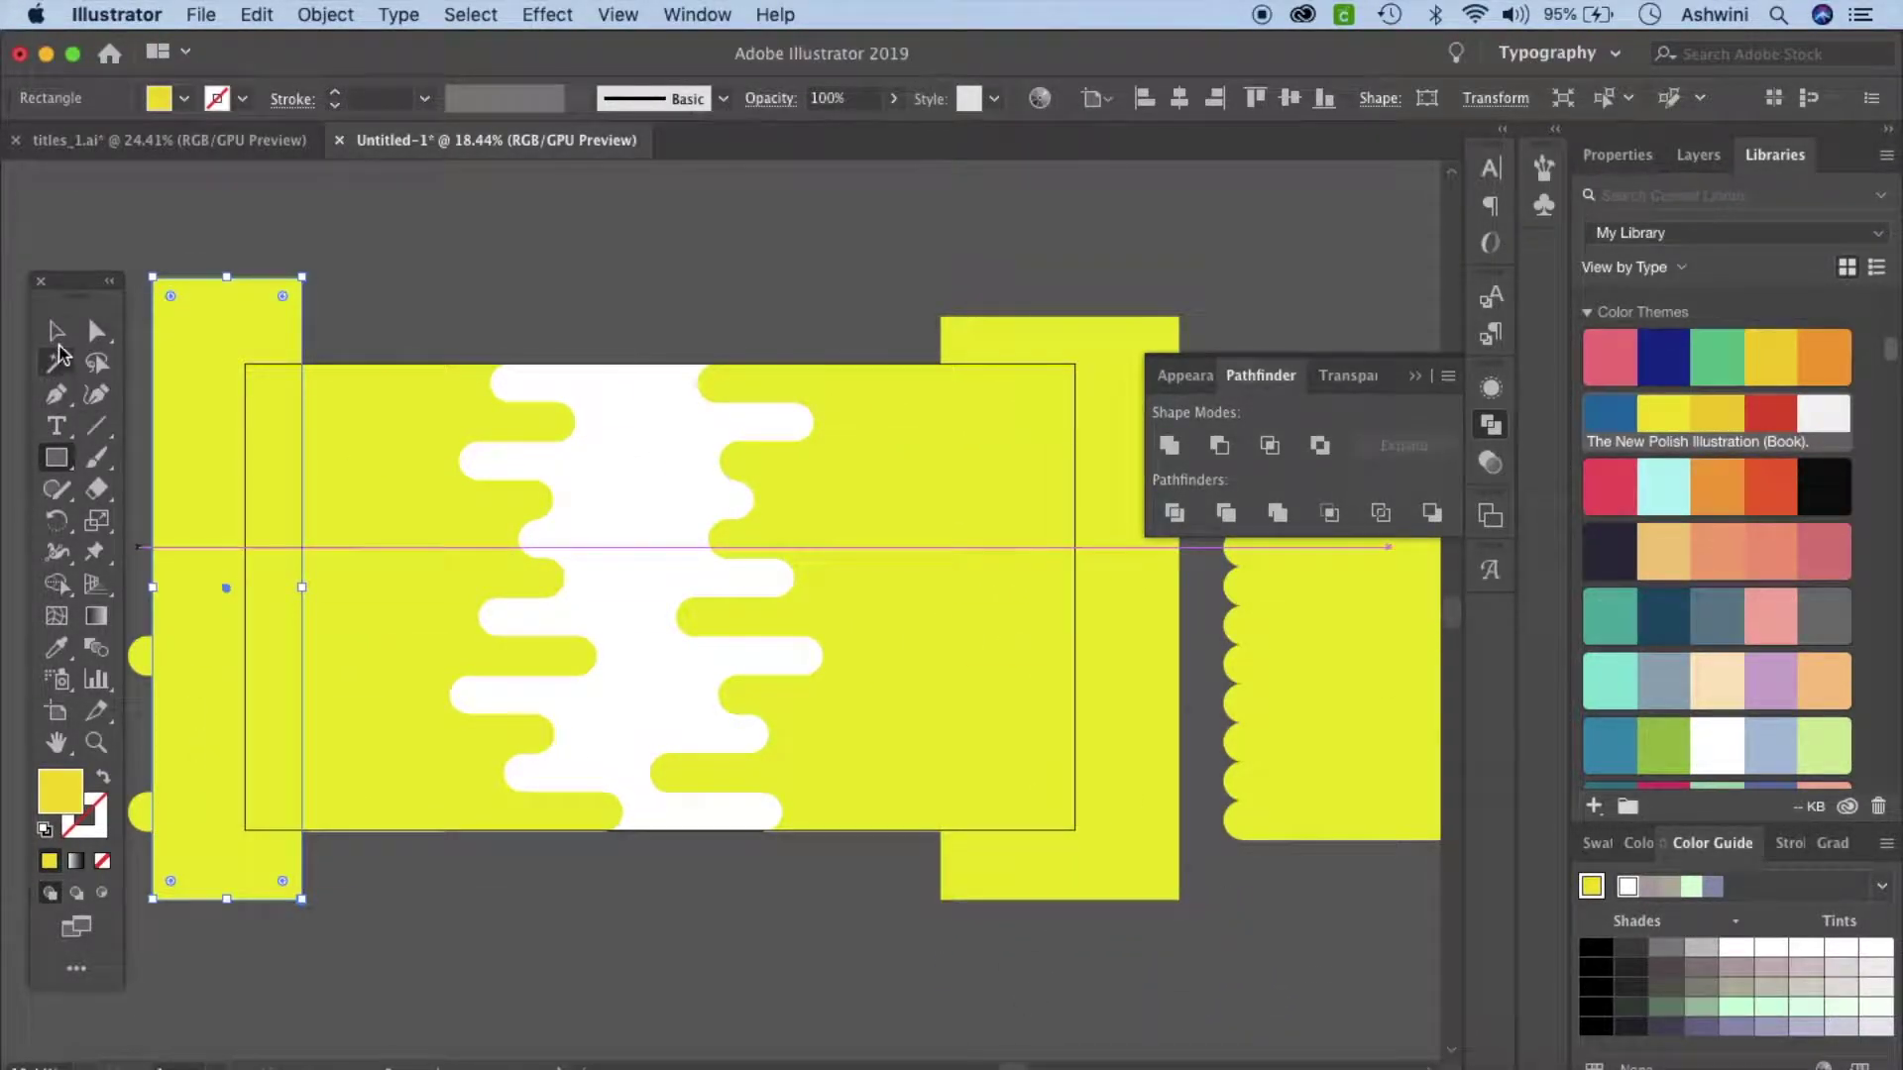
pyautogui.press('v')
pyautogui.click(775, 935)
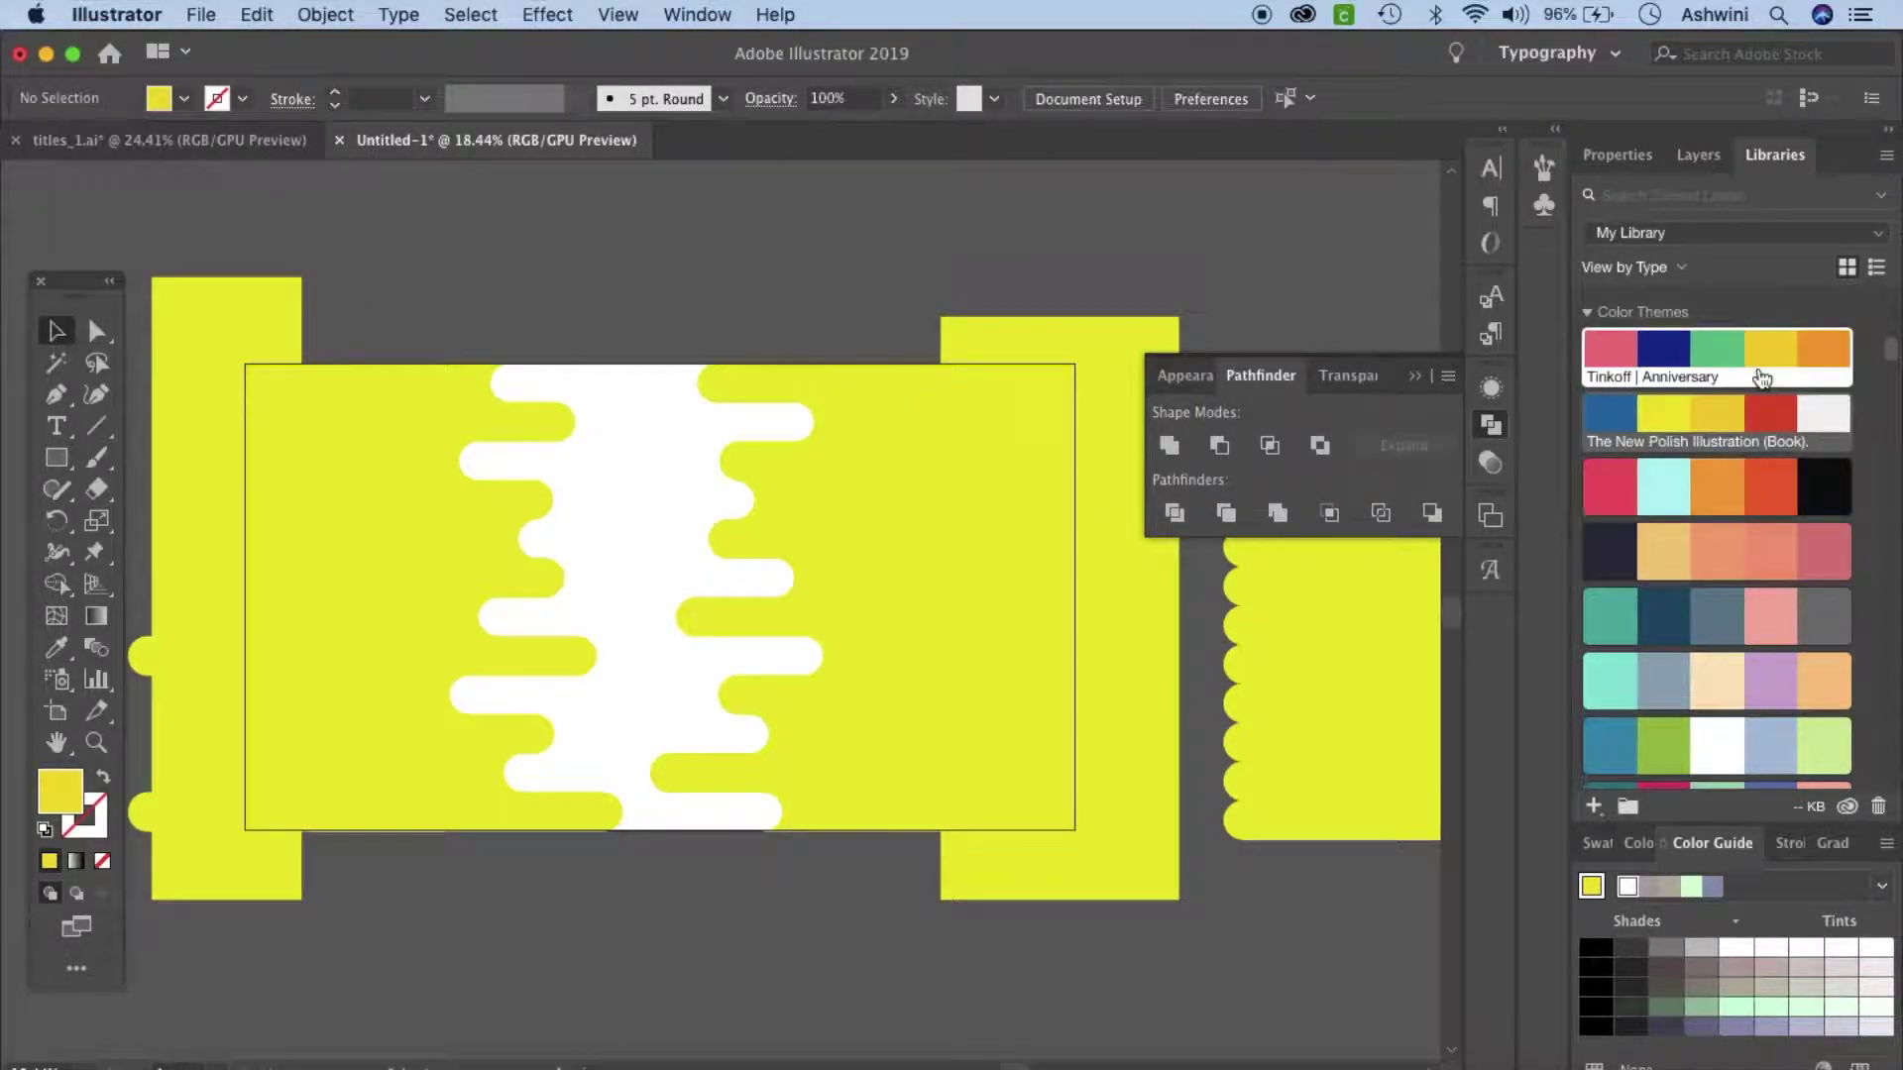
# Create a new layer, place it beneath Layer 1, and lock Layer 1.
pyautogui.click(1697, 156)
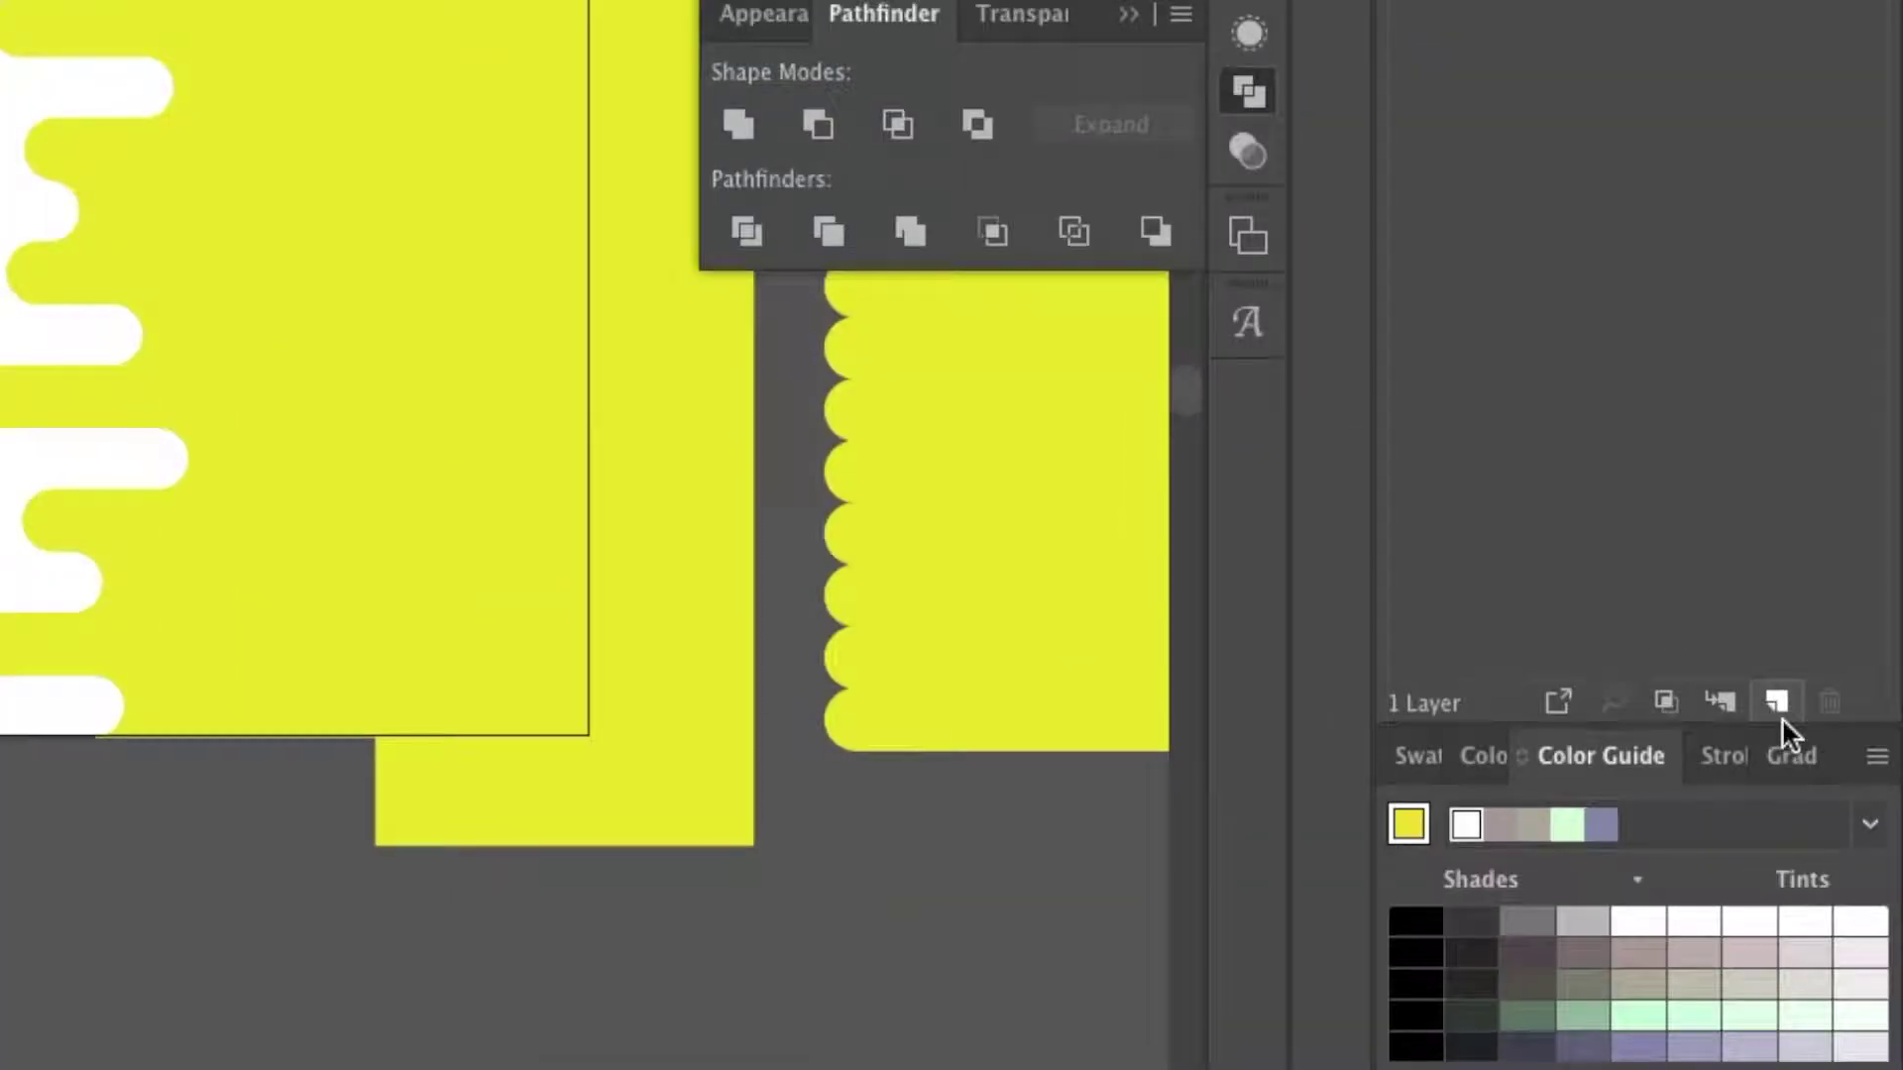
pyautogui.click(1825, 809)
pyautogui.moveTo(1621, 321); pyautogui.dragTo(1621, 447)
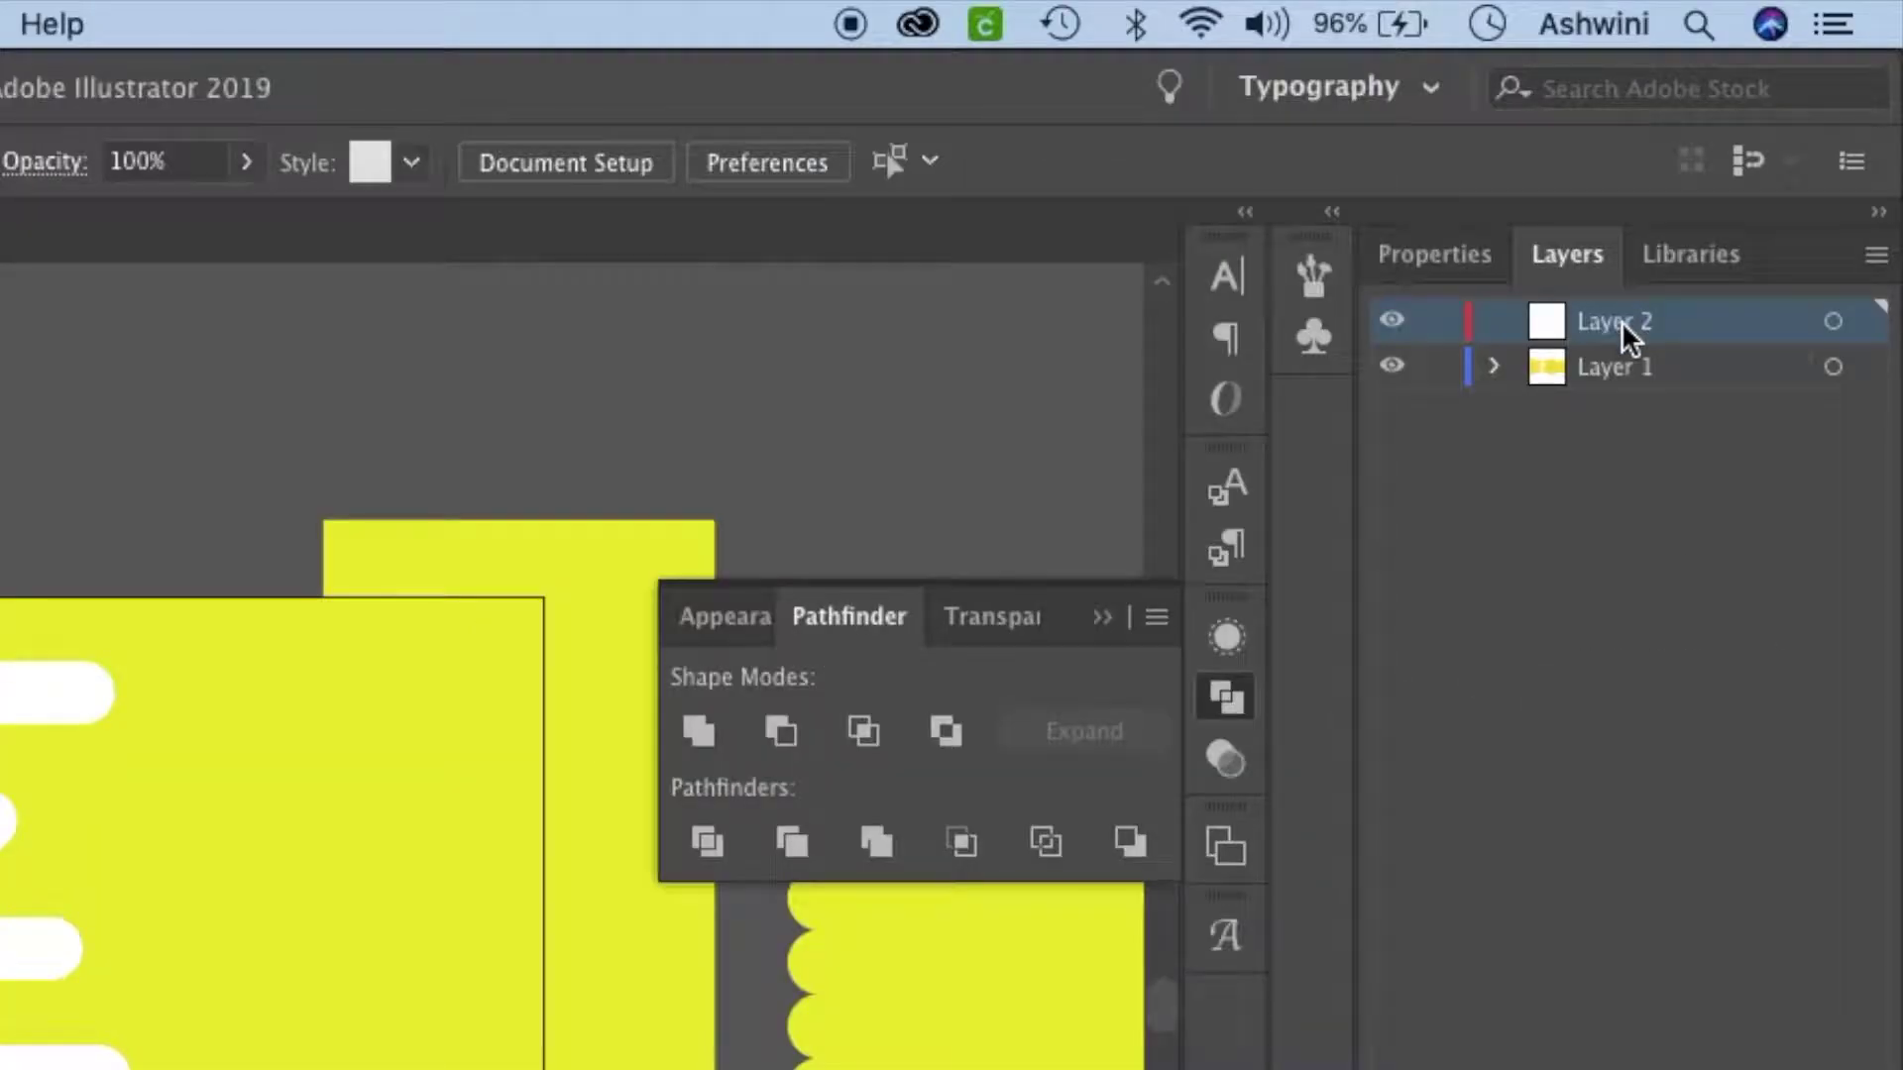
pyautogui.click(1437, 323)
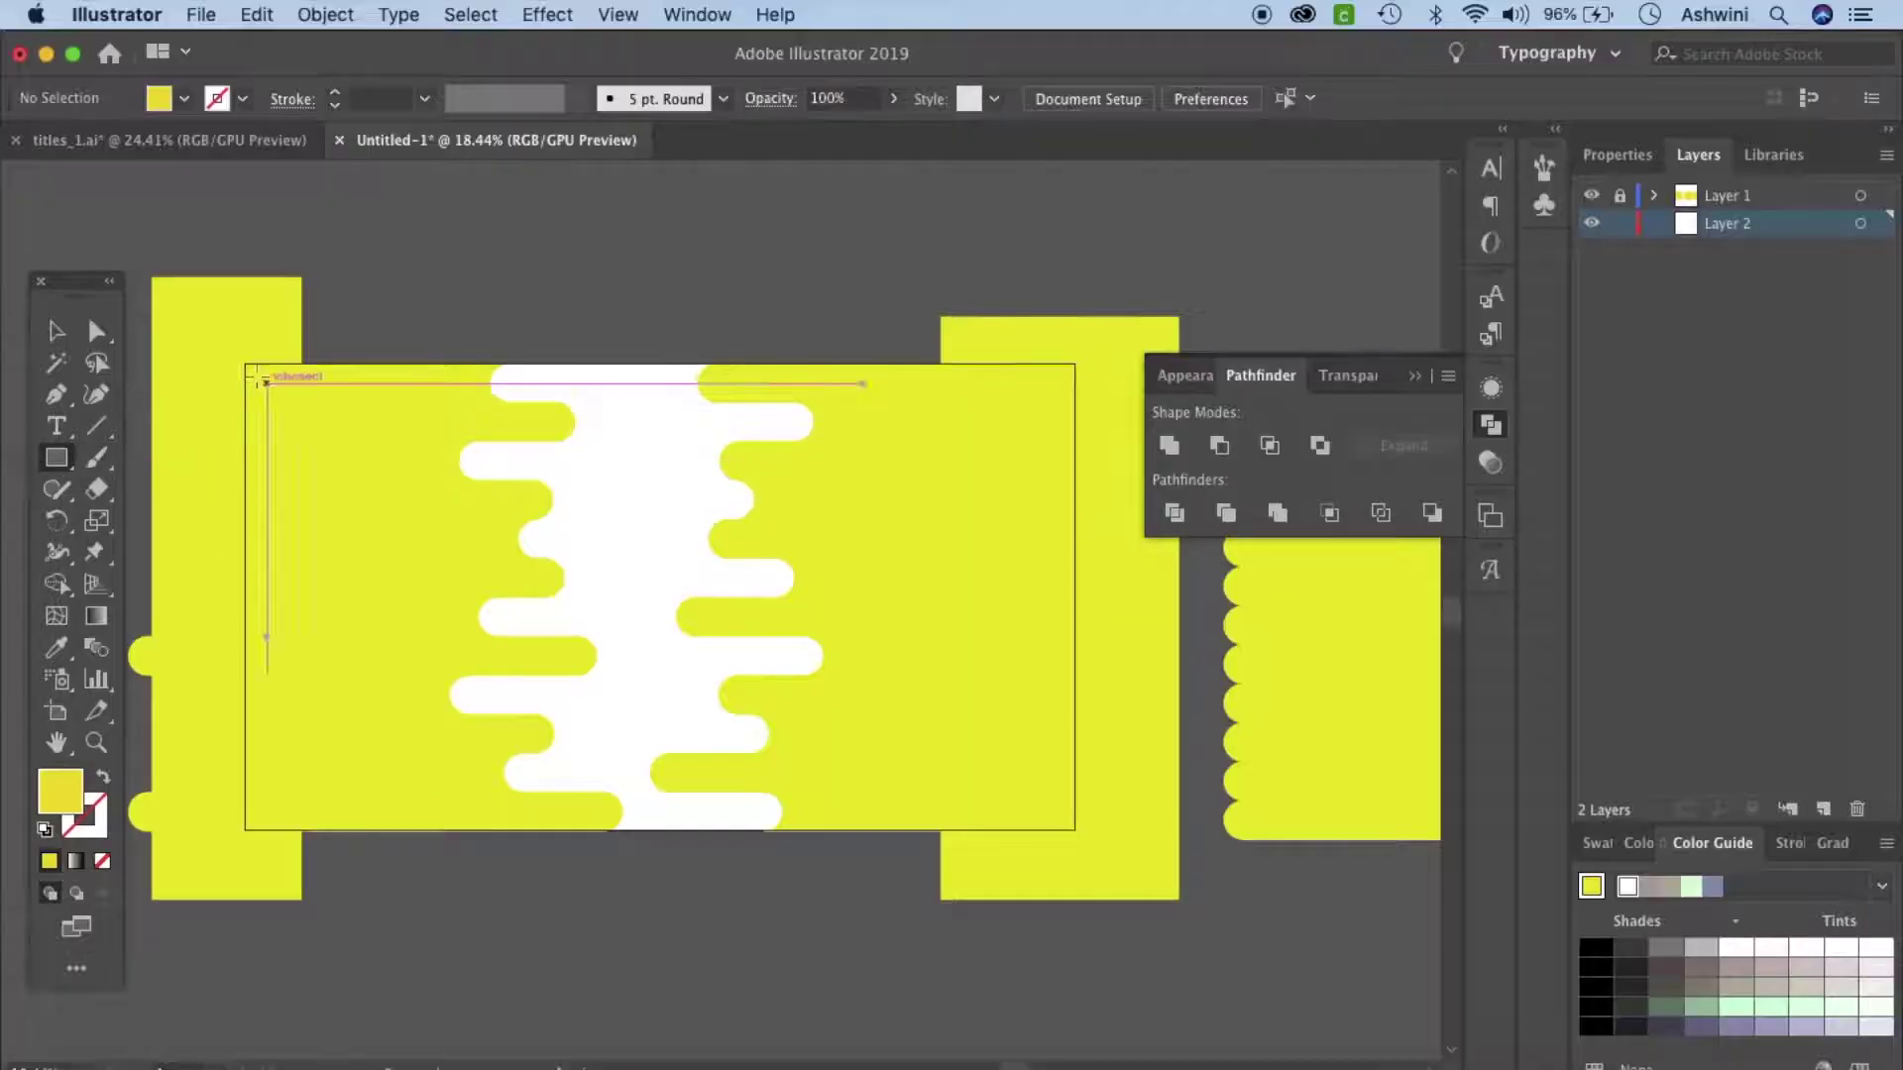
# Draw a rectangle slightly larger than the artboard on Layer 2 and fill it with white as the backdrop.
pyautogui.moveTo(0, 564); pyautogui.dragTo(0, 1069)
pyautogui.moveTo(475, 872); pyautogui.dragTo(1089, 844)
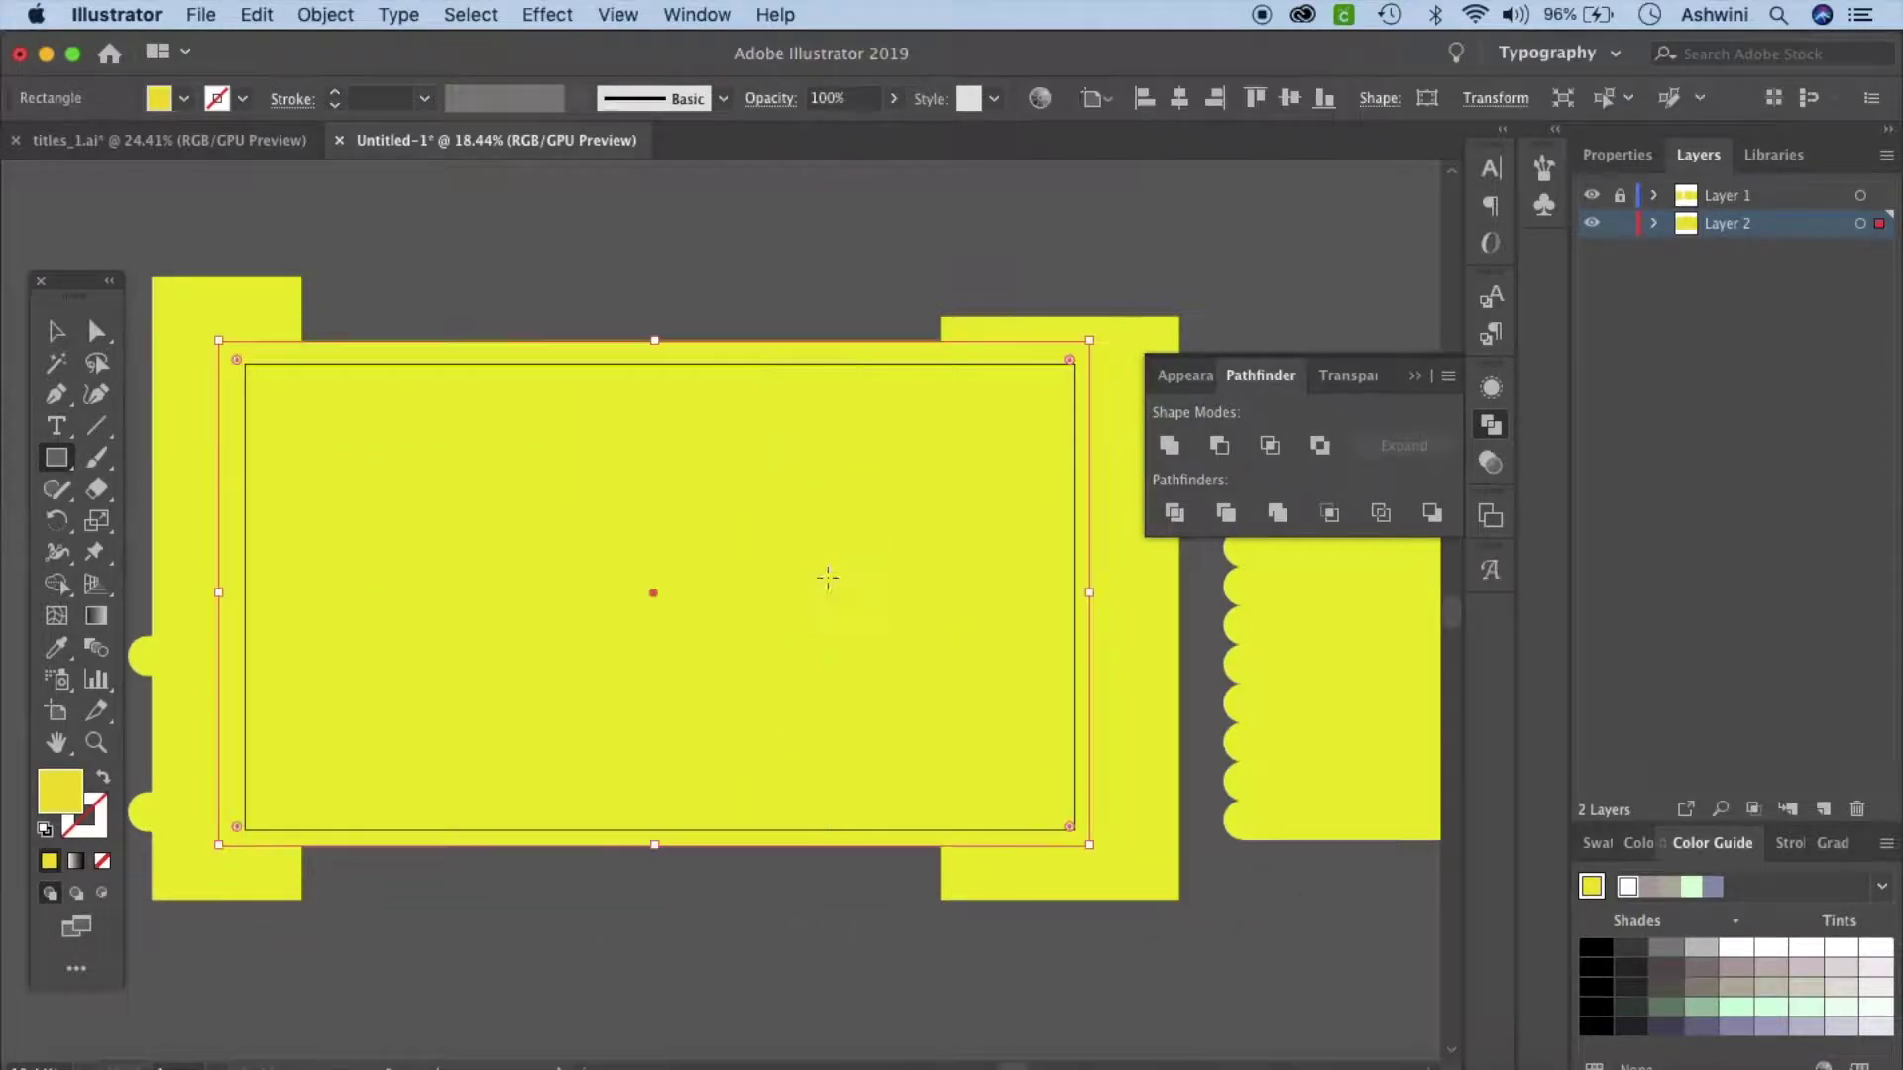
pyautogui.click(1626, 886)
pyautogui.click(1597, 842)
pyautogui.press('v')
pyautogui.click(764, 856)
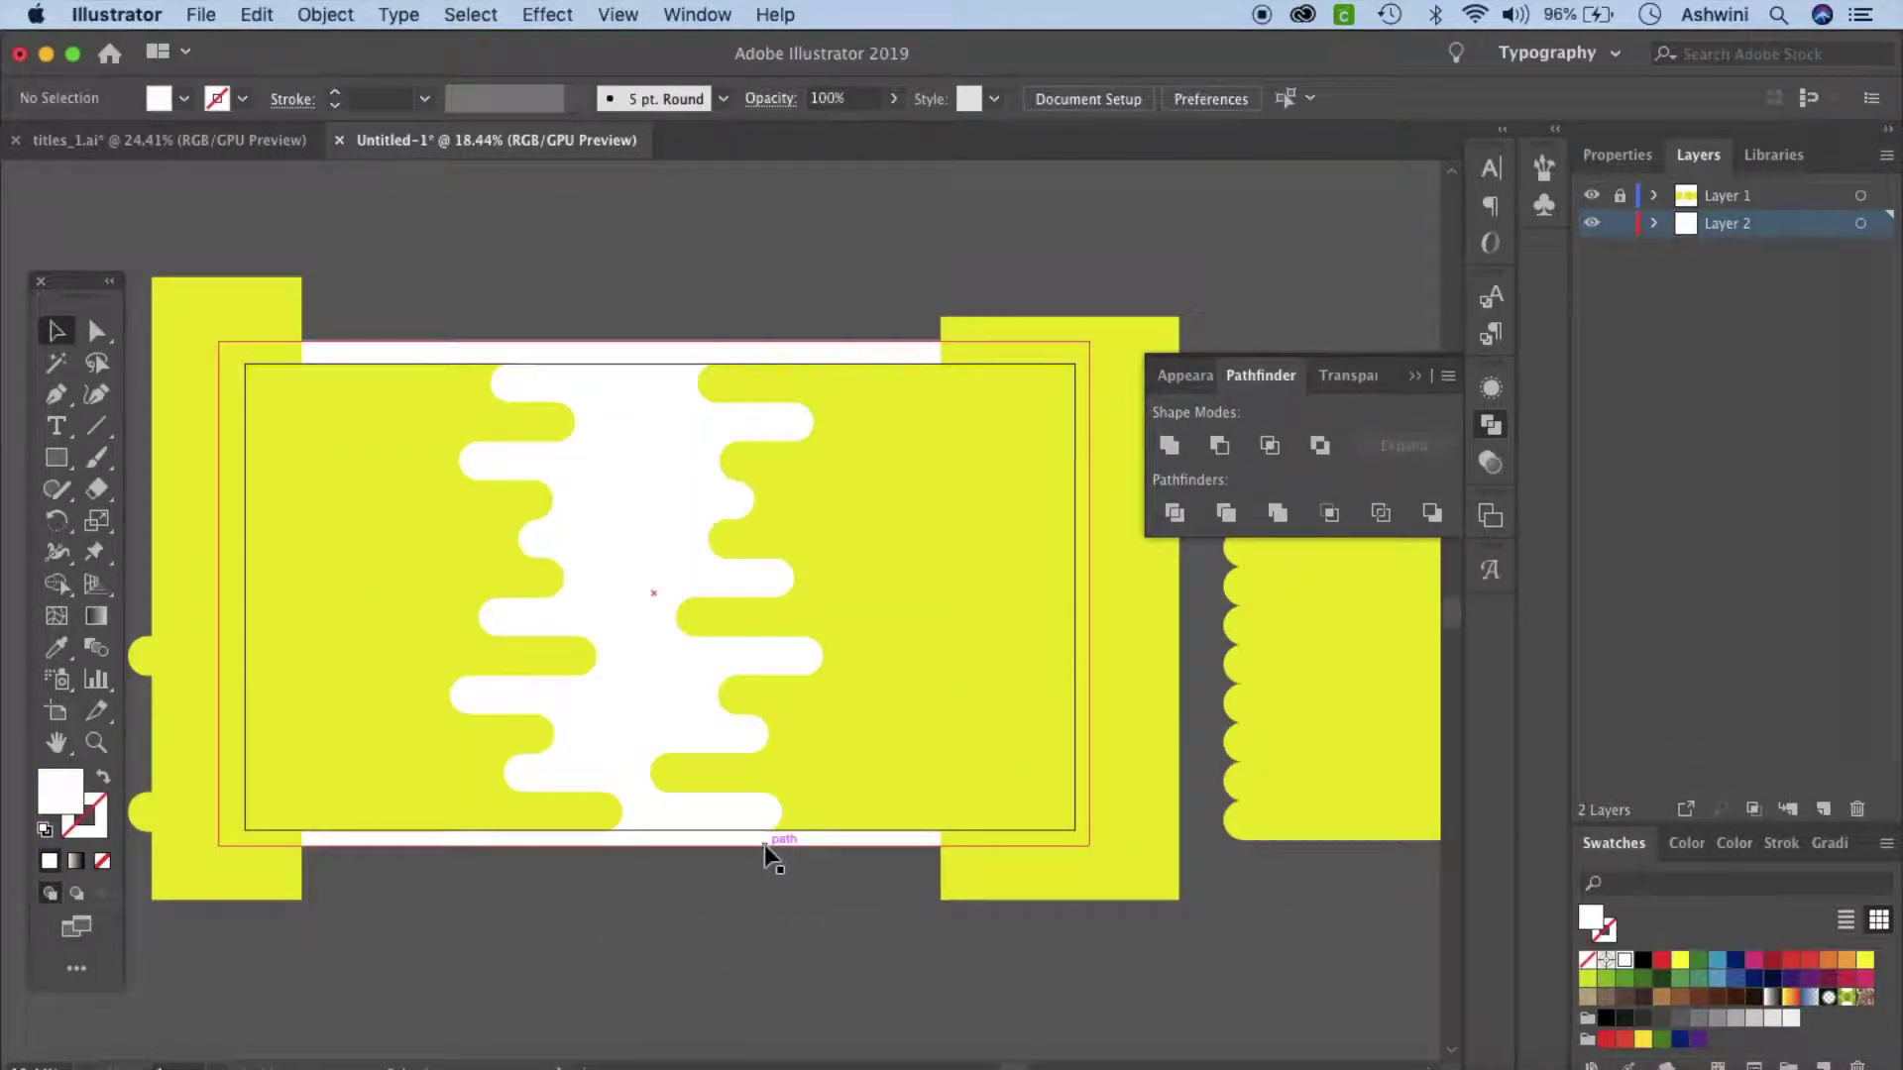
# Lock Layer 2, unlock Layer 1, and make Layer 1 the active layer.
pyautogui.click(778, 503)
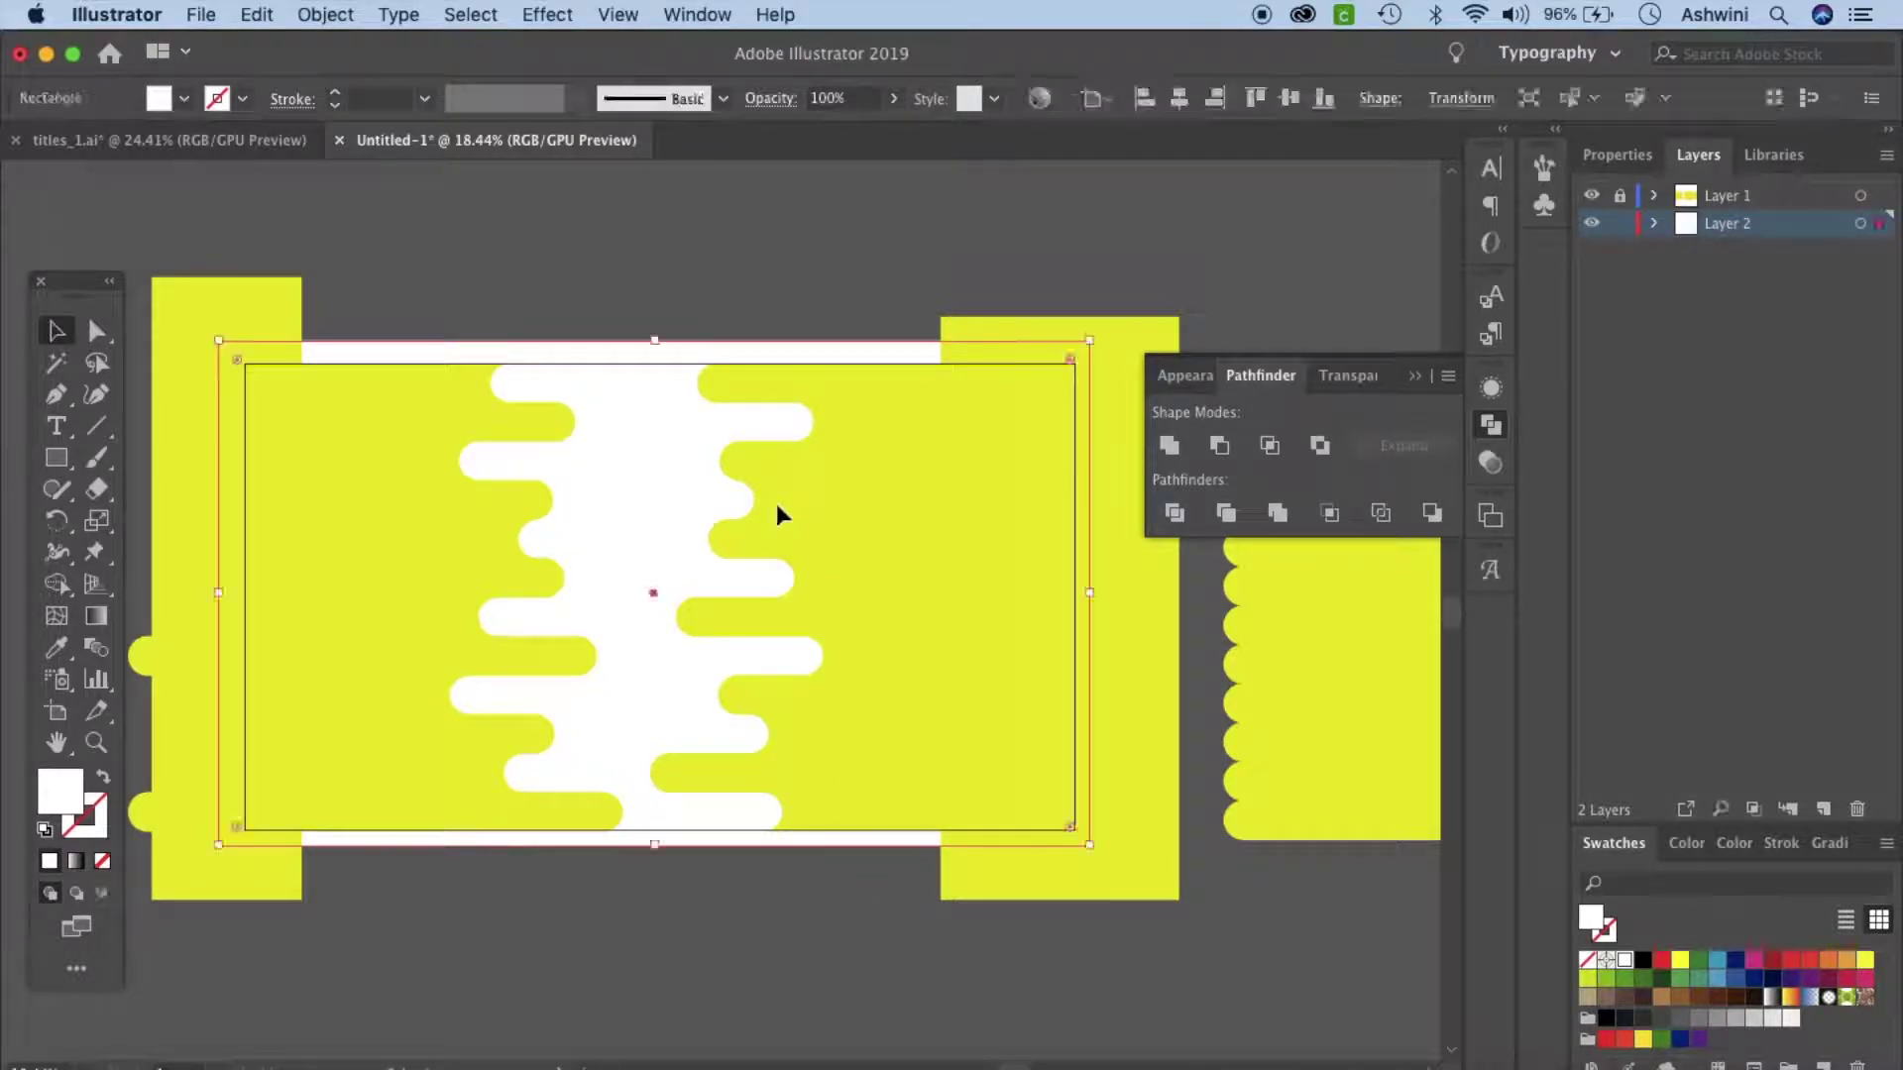
pyautogui.click(1618, 225)
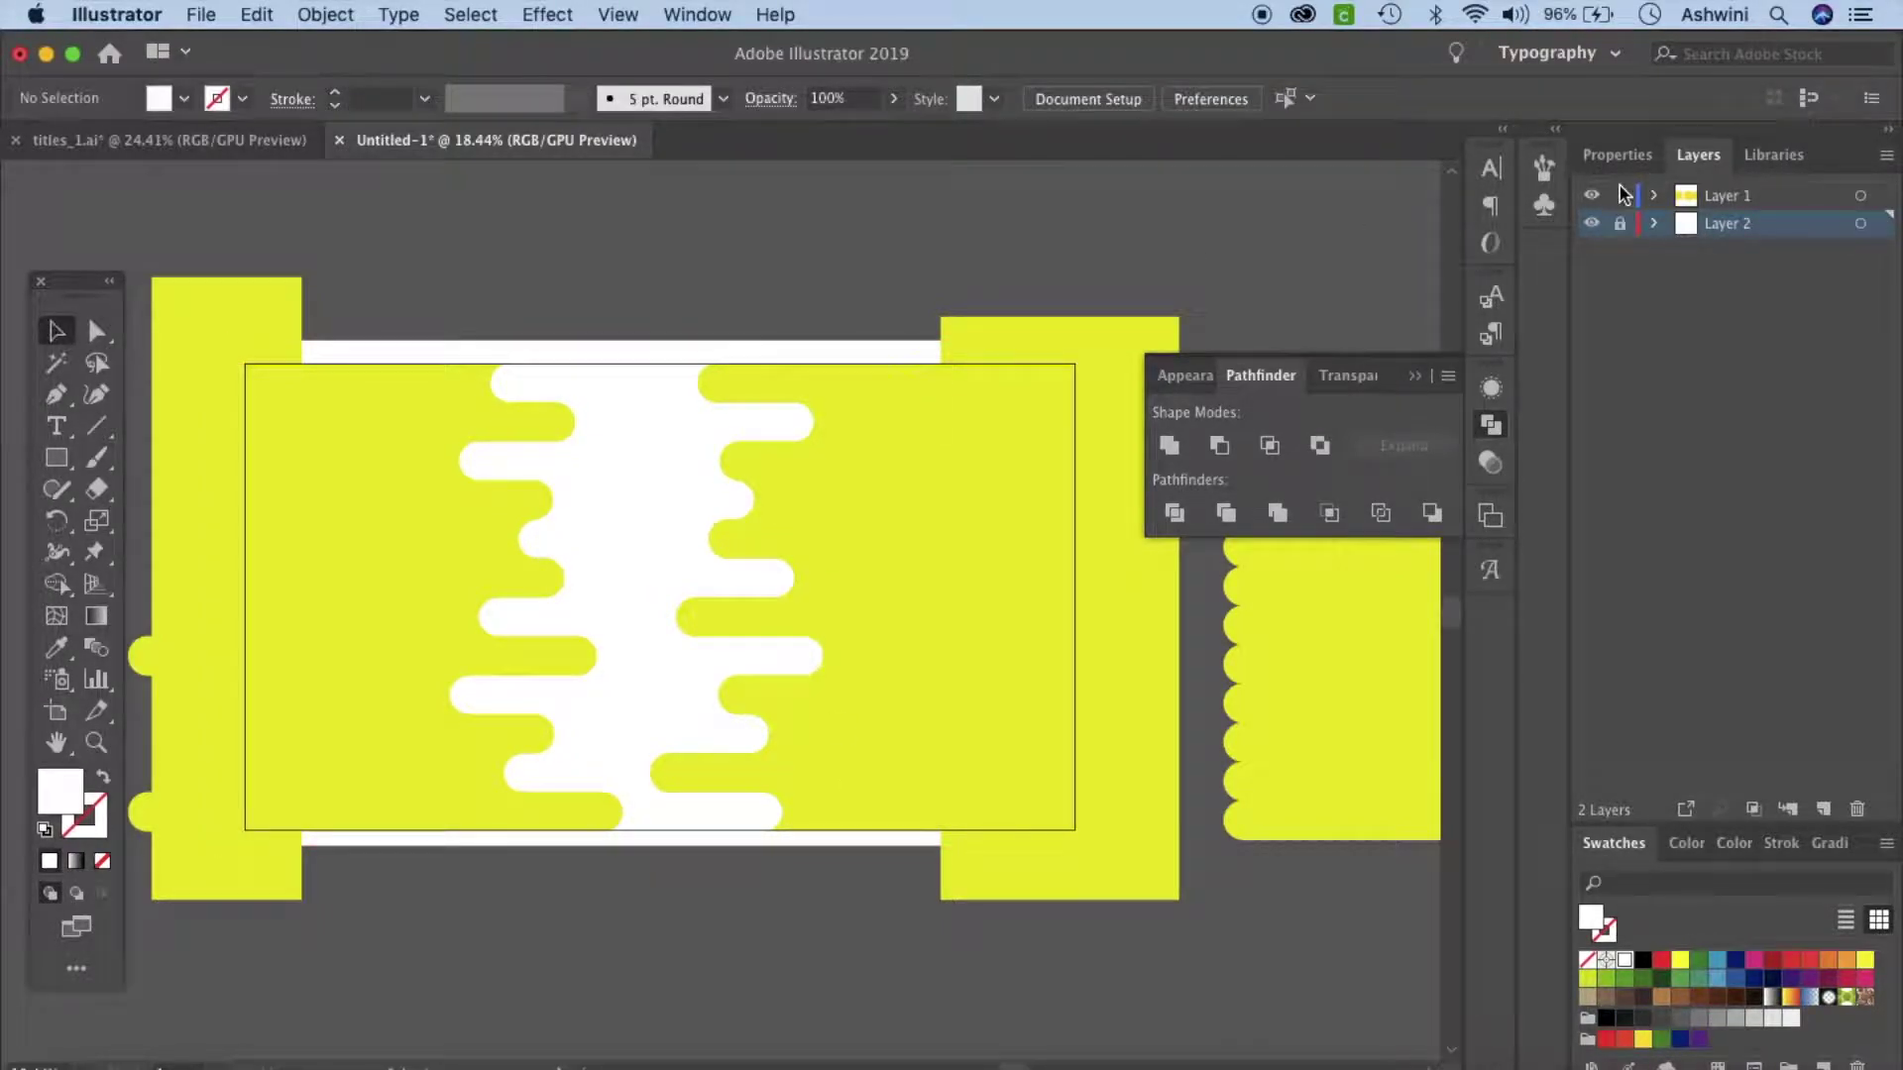
pyautogui.click(1687, 195)
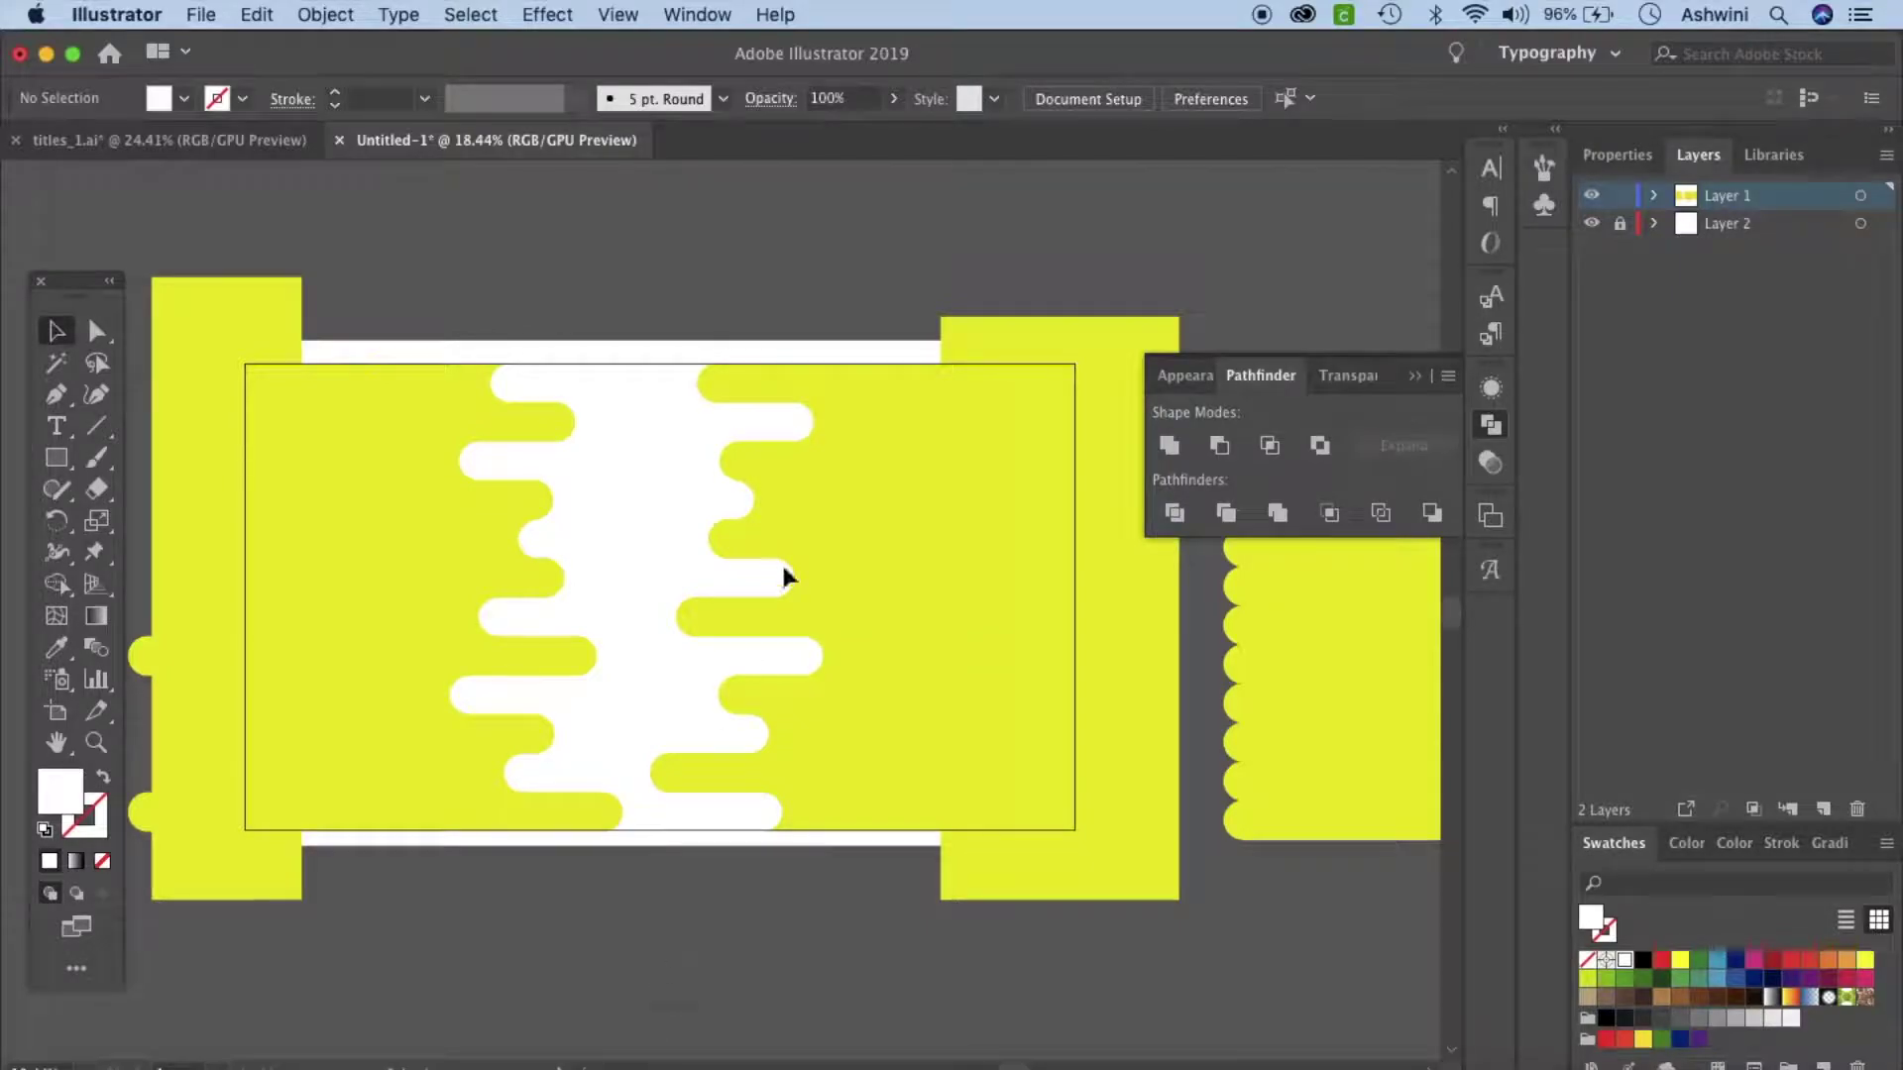
# Slide a few concave pills outward, the right stack's fourth and tenth and the left stack's fifth, to deepen the gaps between protruding ends.
pyautogui.click(771, 504)
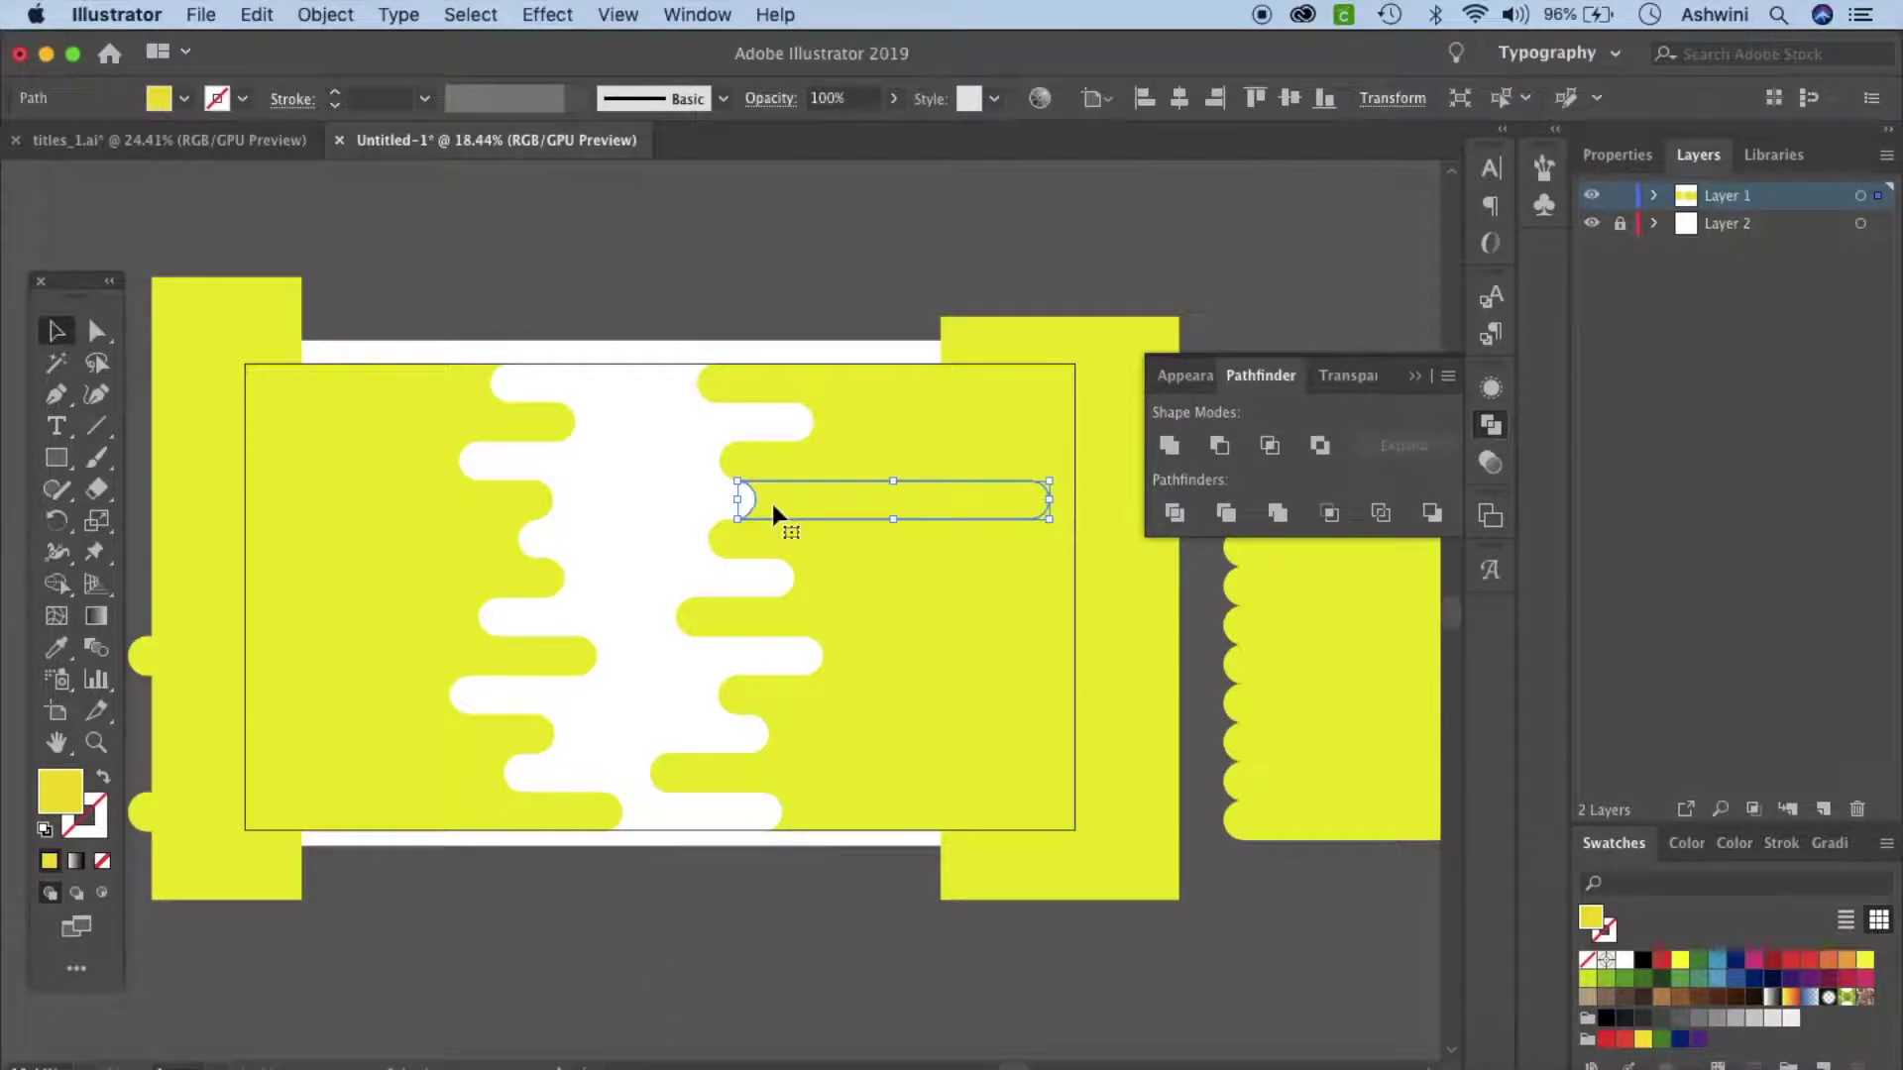
pyautogui.moveTo(771, 504); pyautogui.dragTo(823, 508)
pyautogui.click(718, 952)
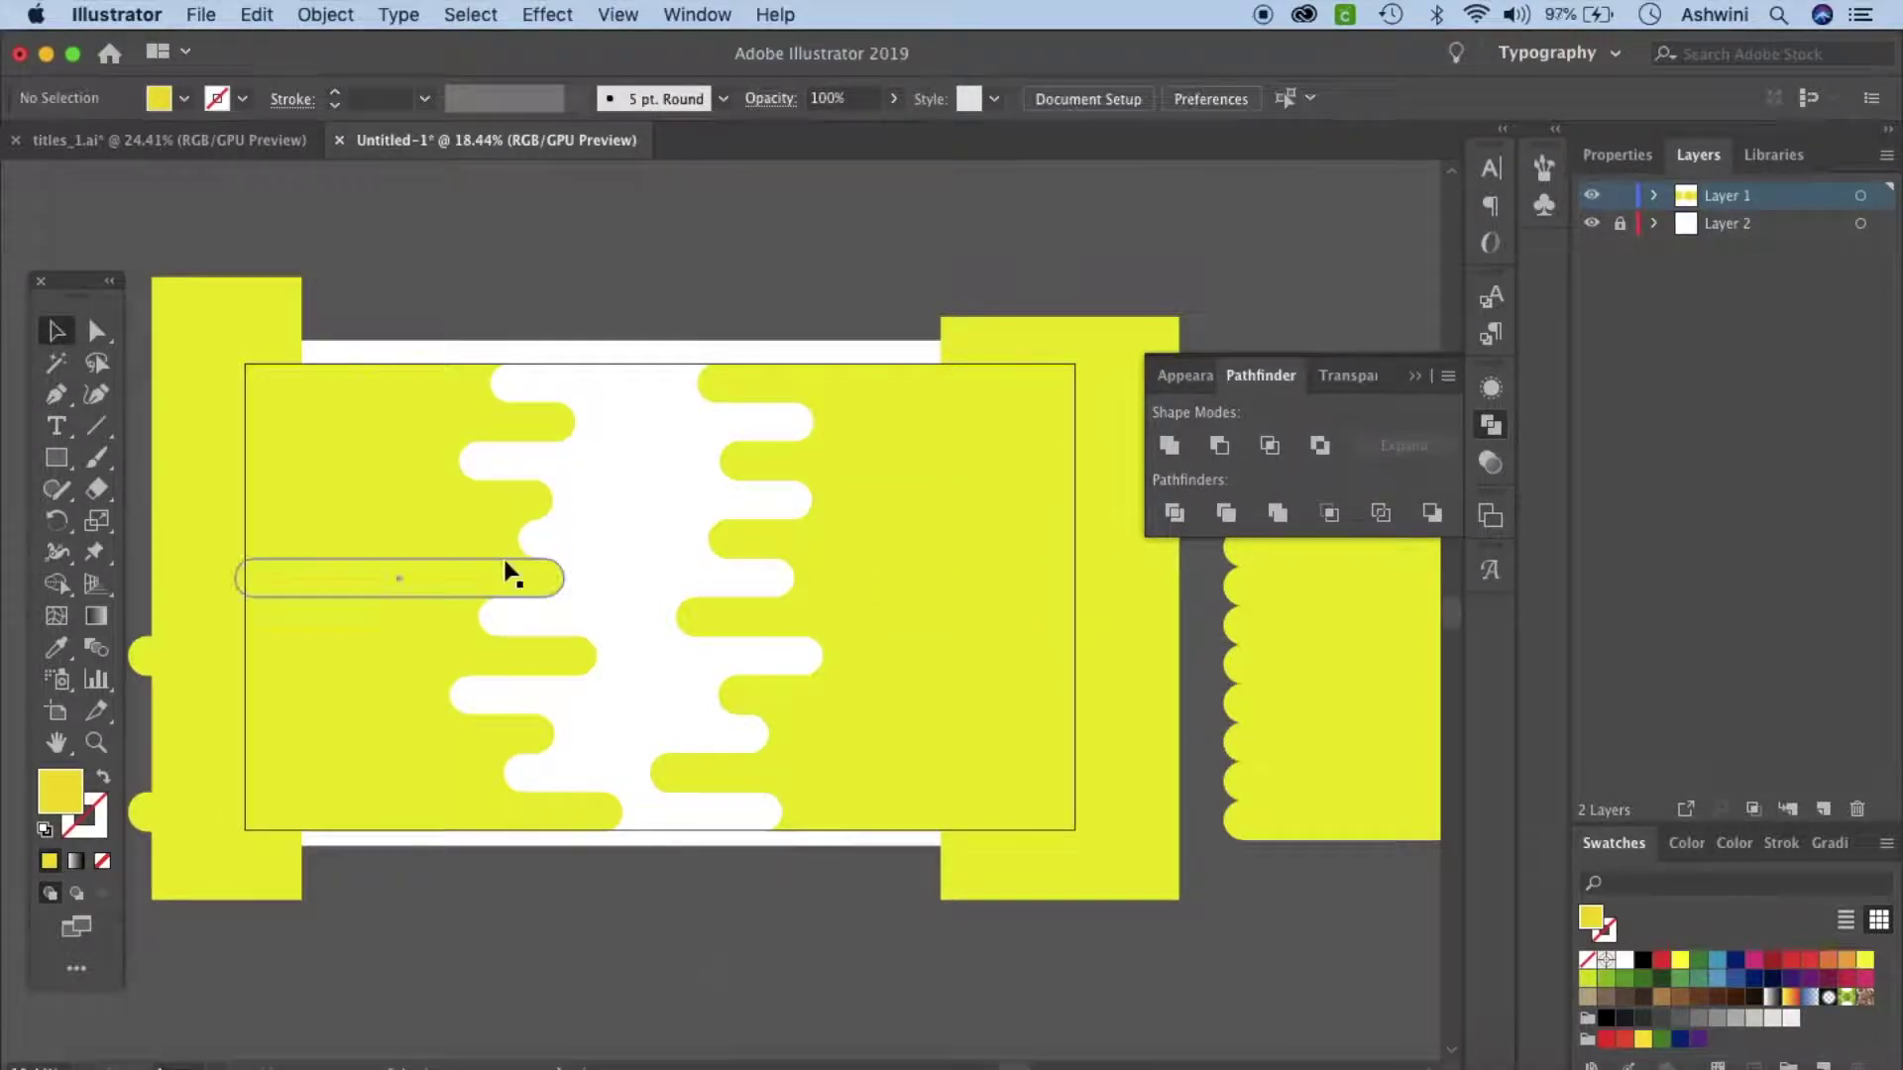
pyautogui.moveTo(513, 575); pyautogui.dragTo(407, 535)
pyautogui.moveTo(806, 785); pyautogui.dragTo(829, 734)
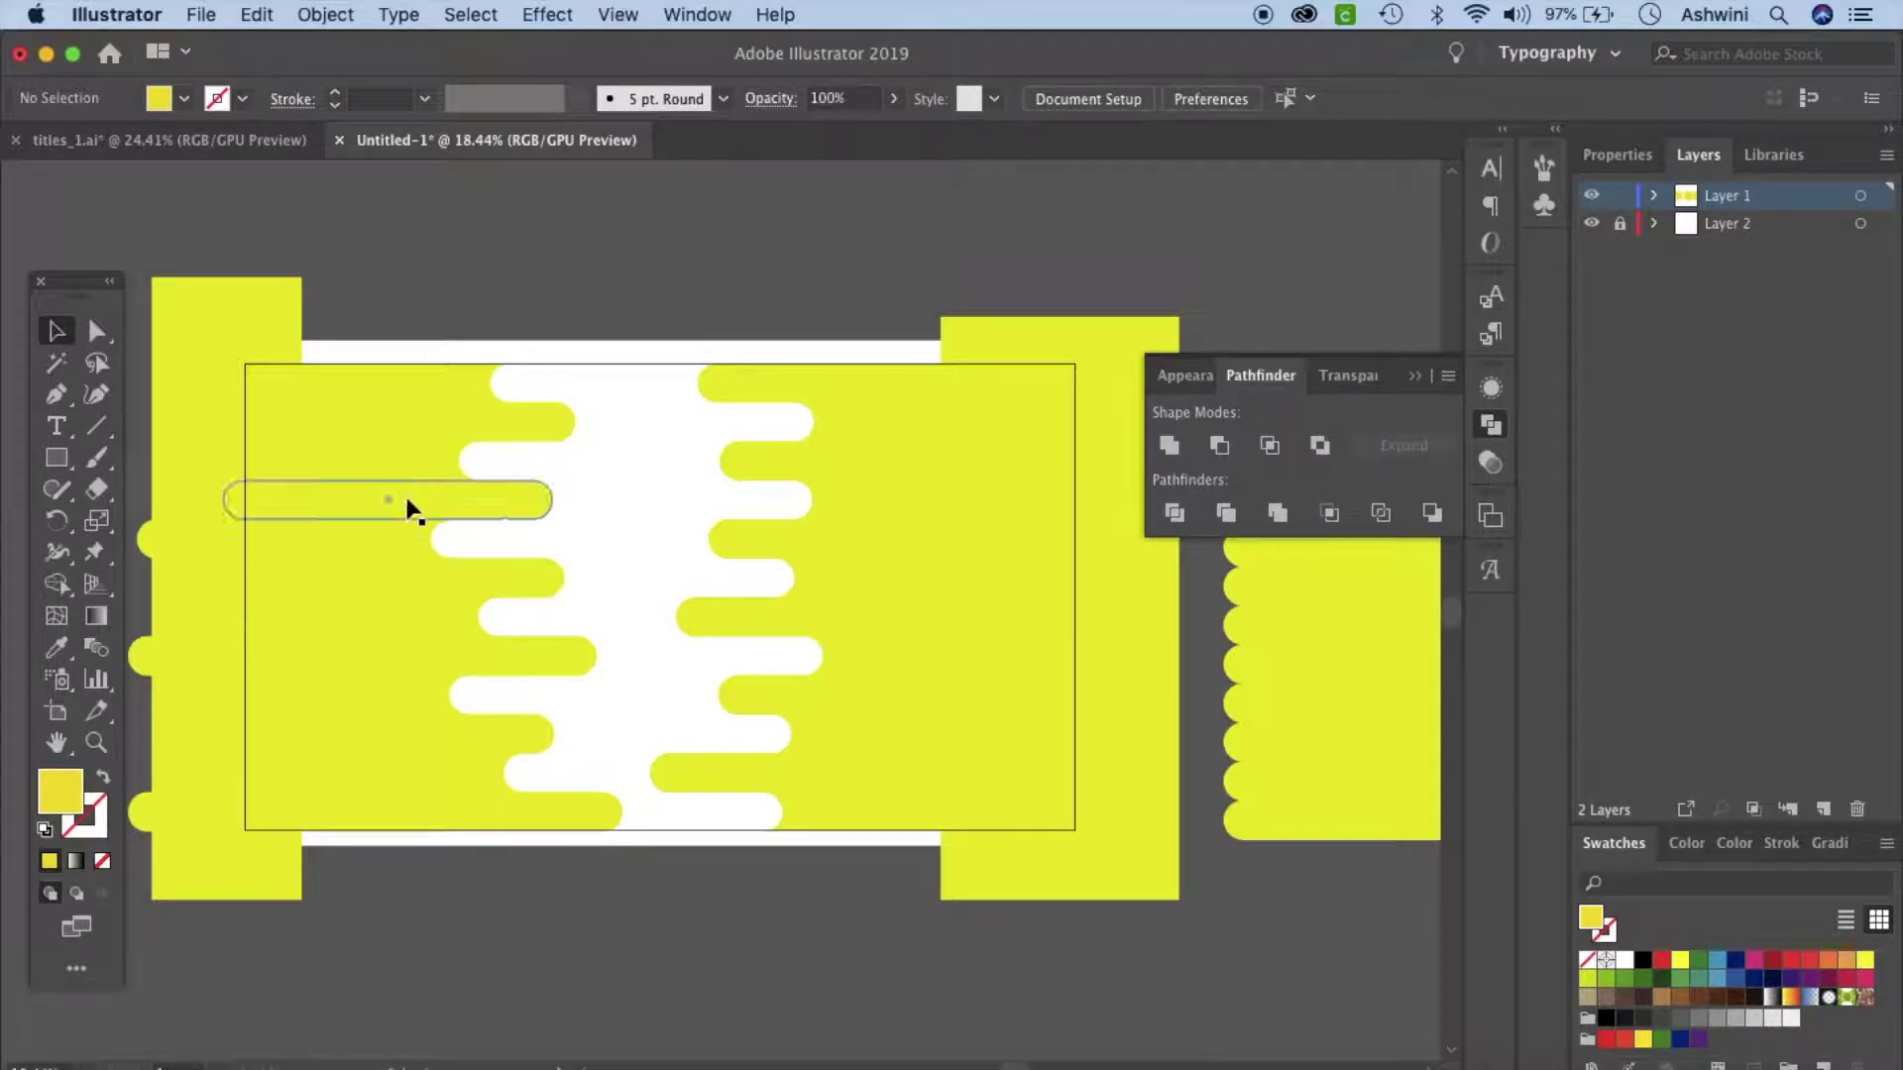
# Group the left pill stack with its edge rectangle, and group the right stack with its own rectangle.
pyautogui.moveTo(156, 312); pyautogui.dragTo(617, 919)
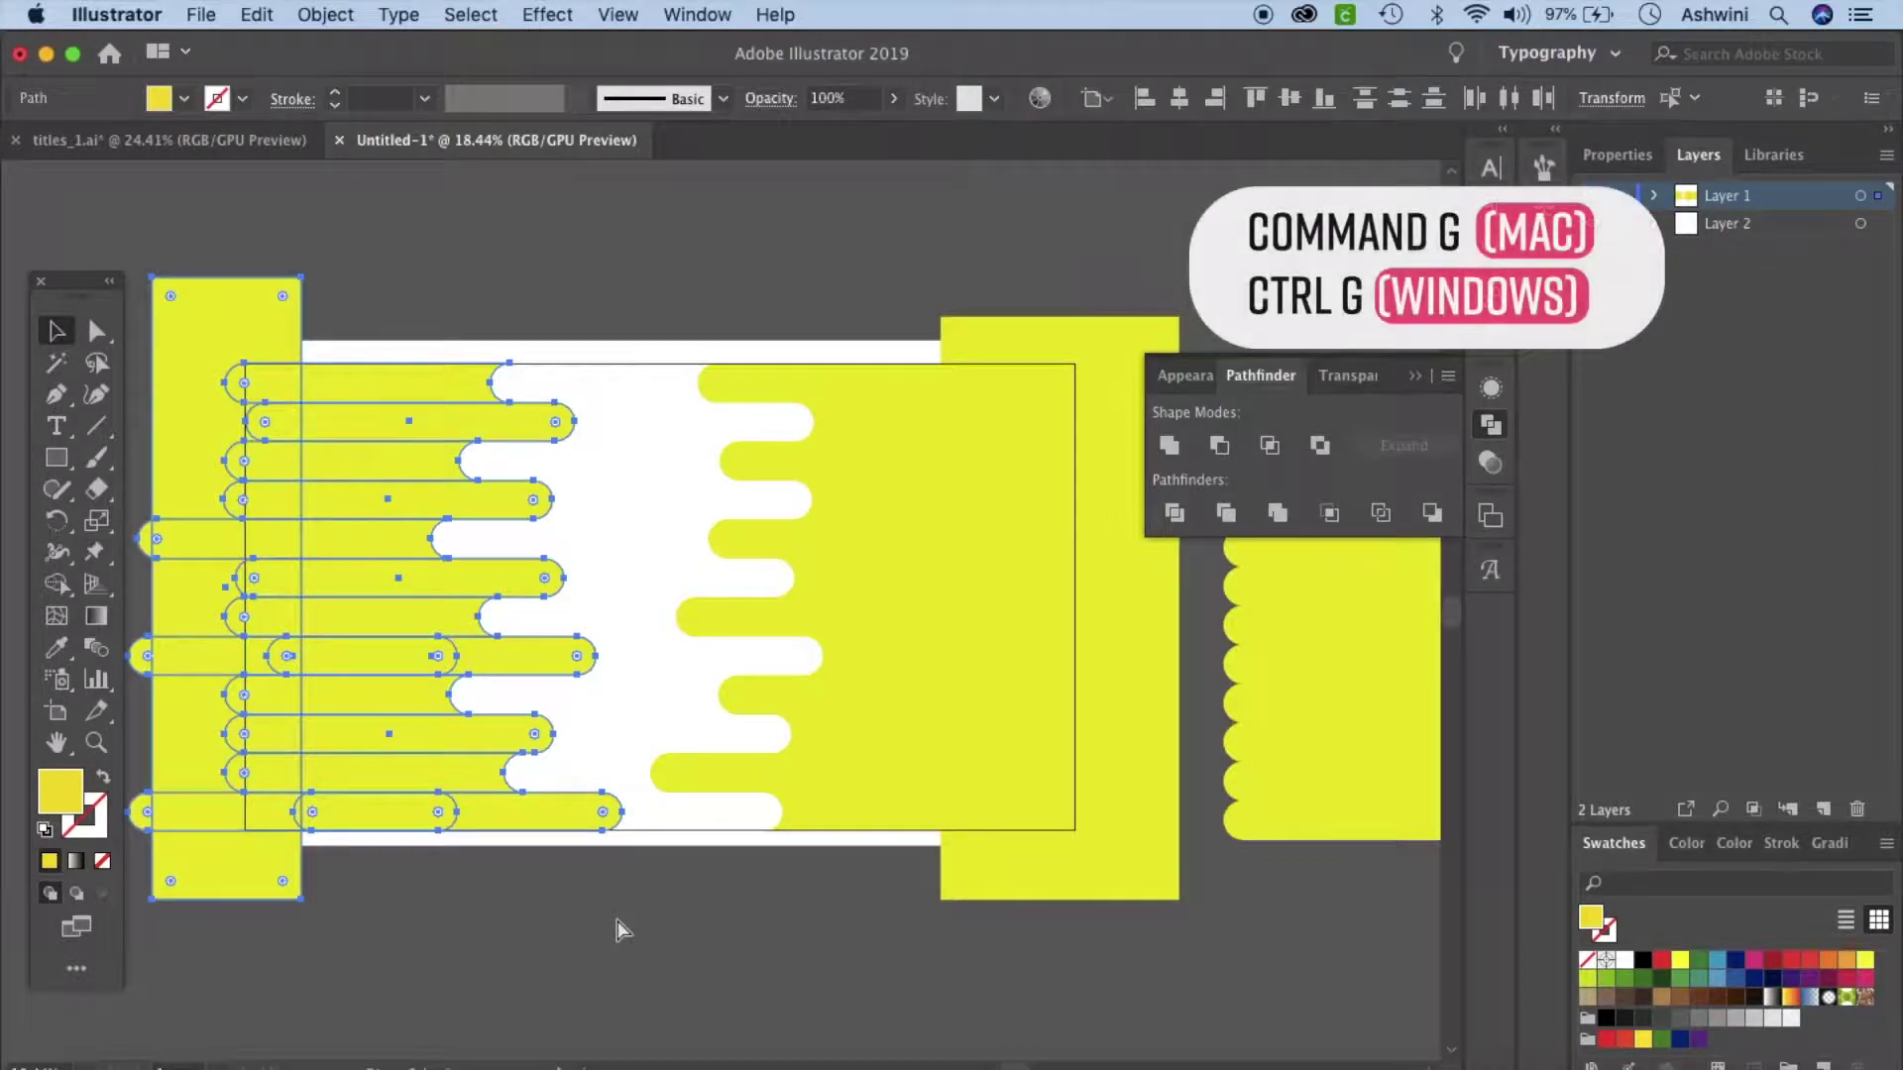
pyautogui.press('super+g')
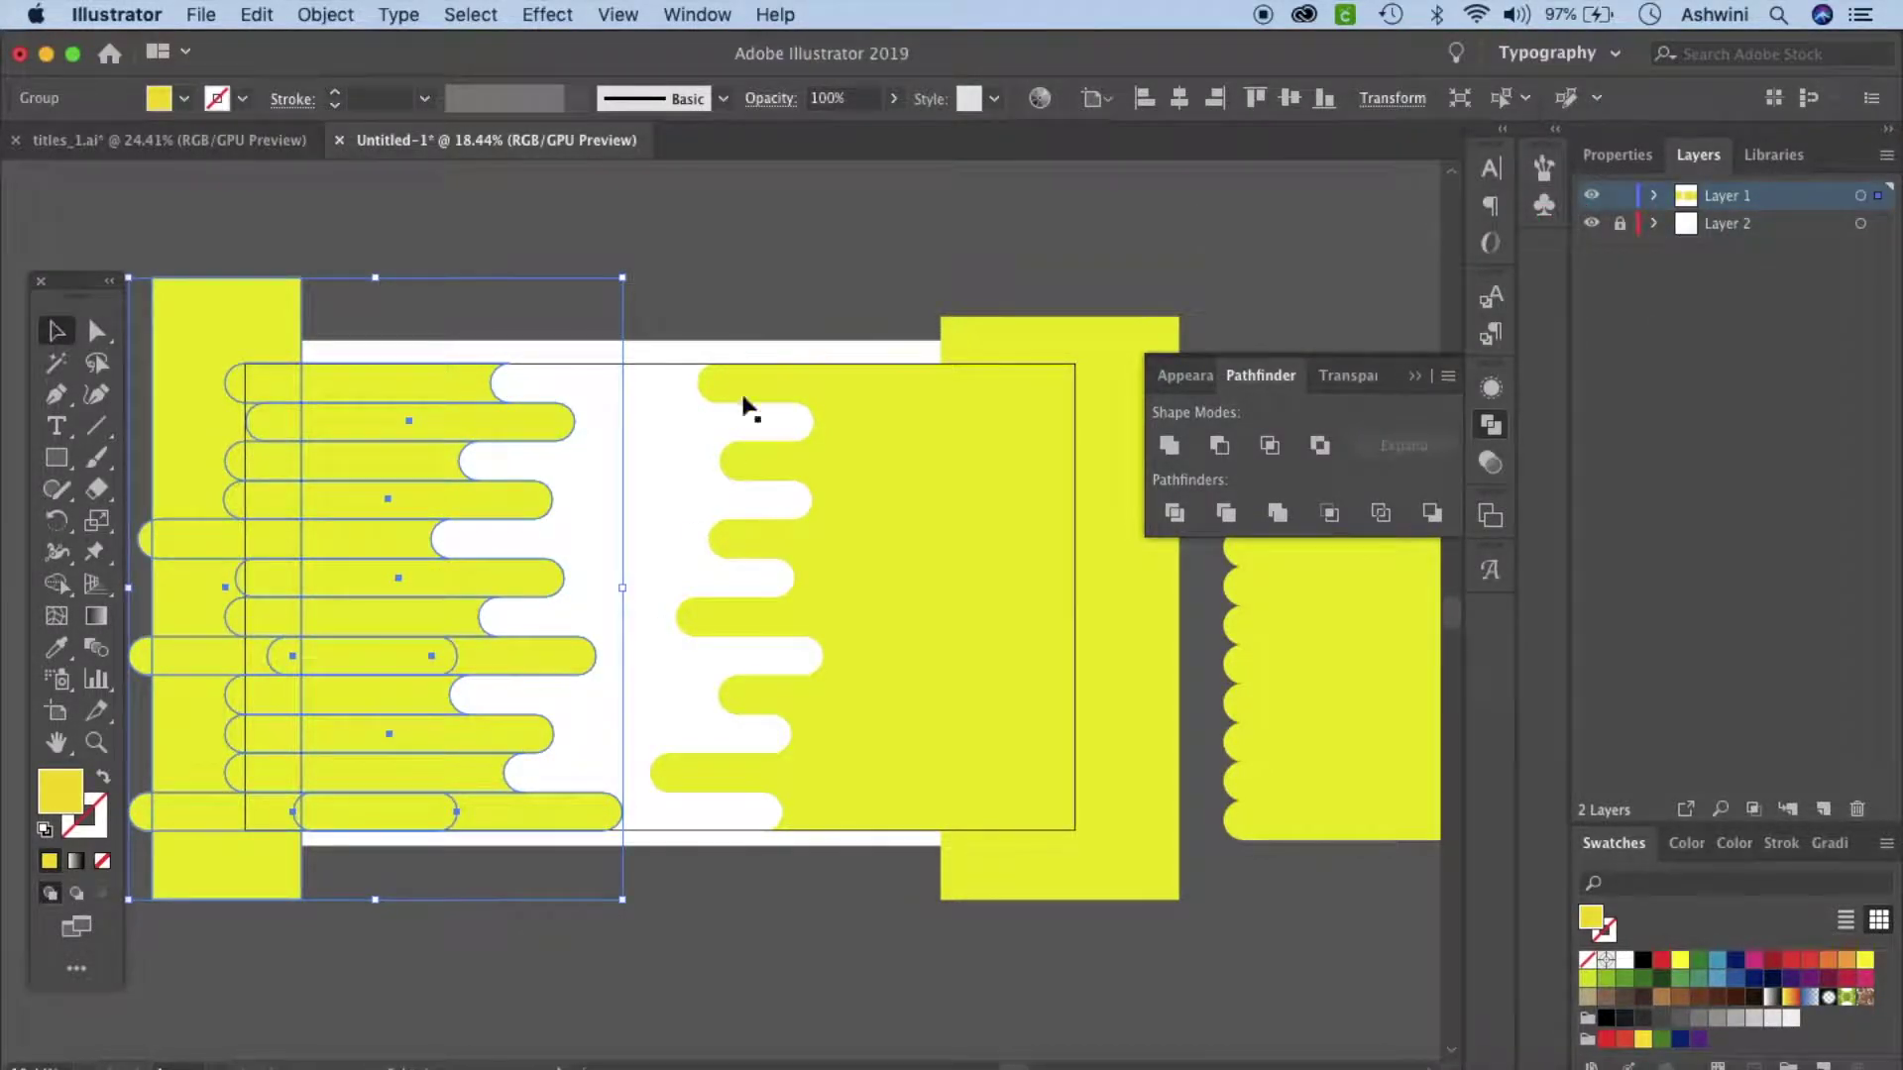
pyautogui.press('super+d')
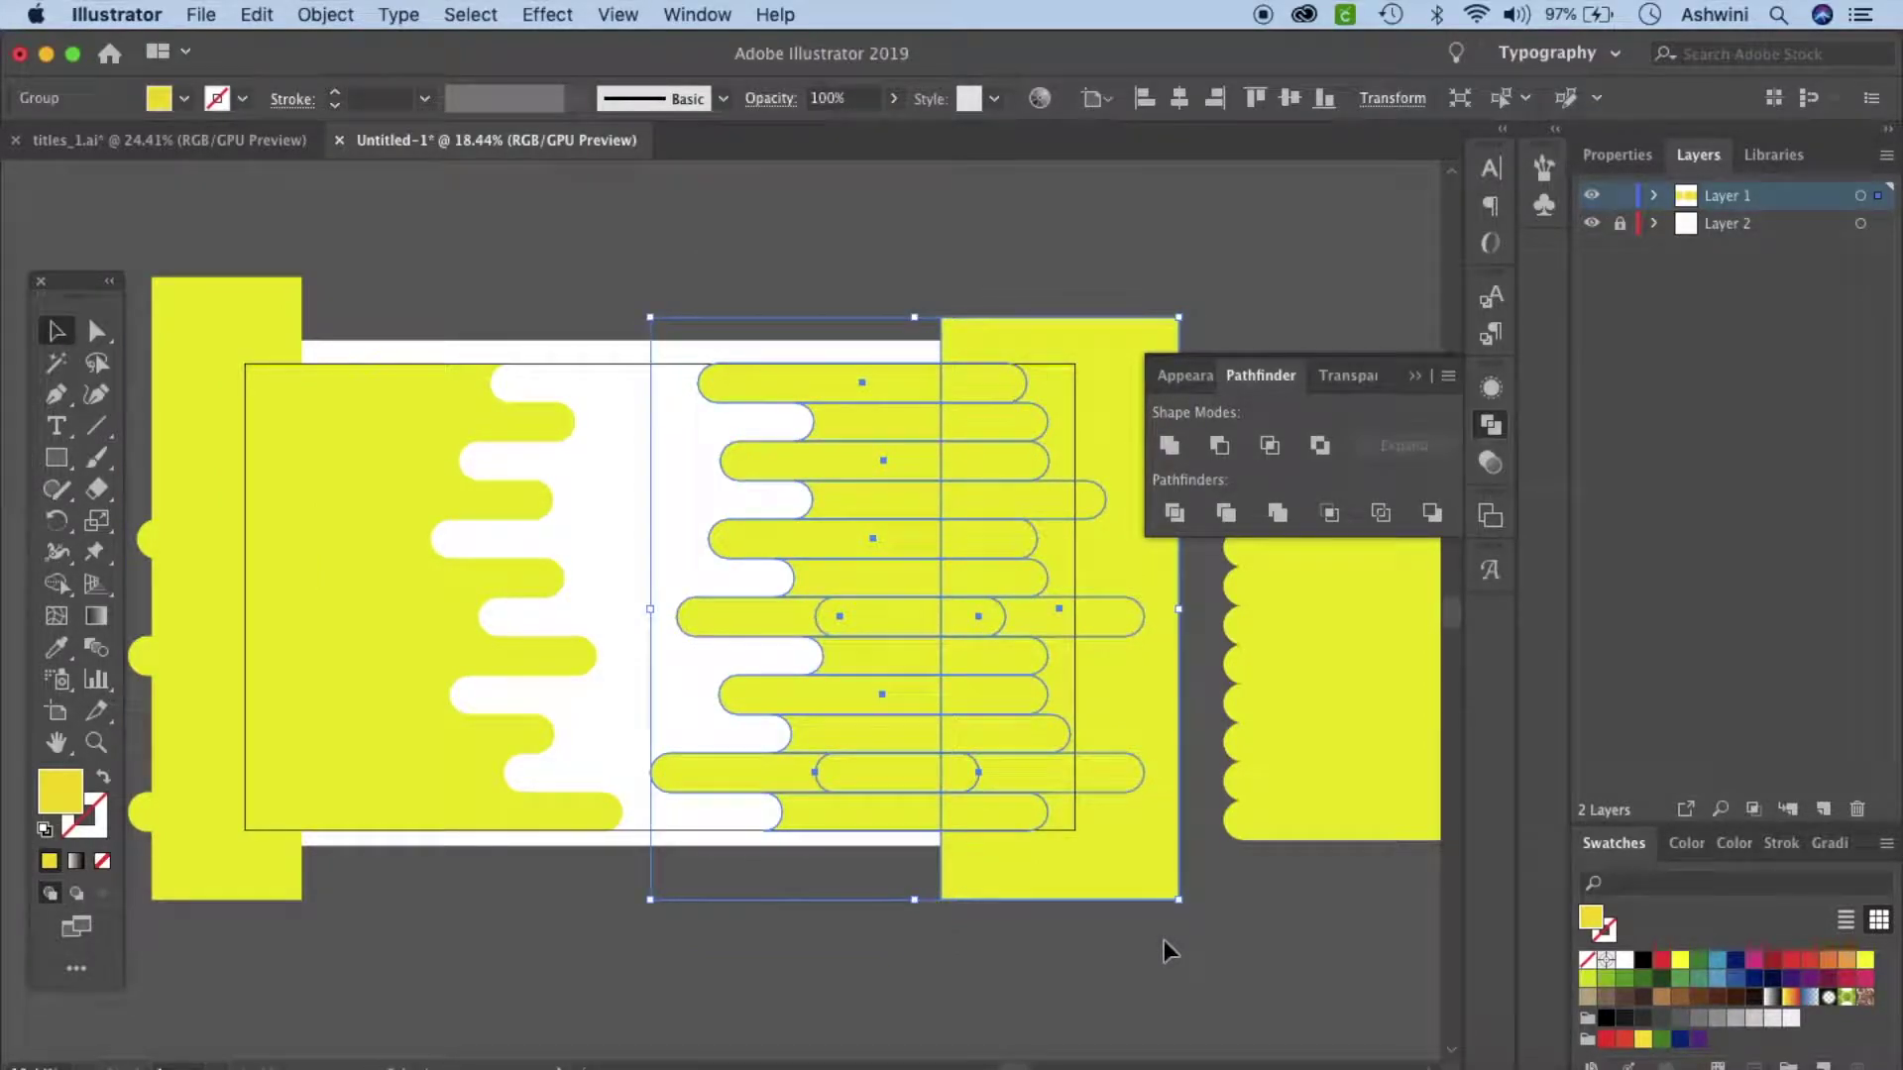
pyautogui.press('super+x')
# Cut the left group, paste it in place onto a new layer above Layer 1, and lock both layers.
pyautogui.click(383, 467)
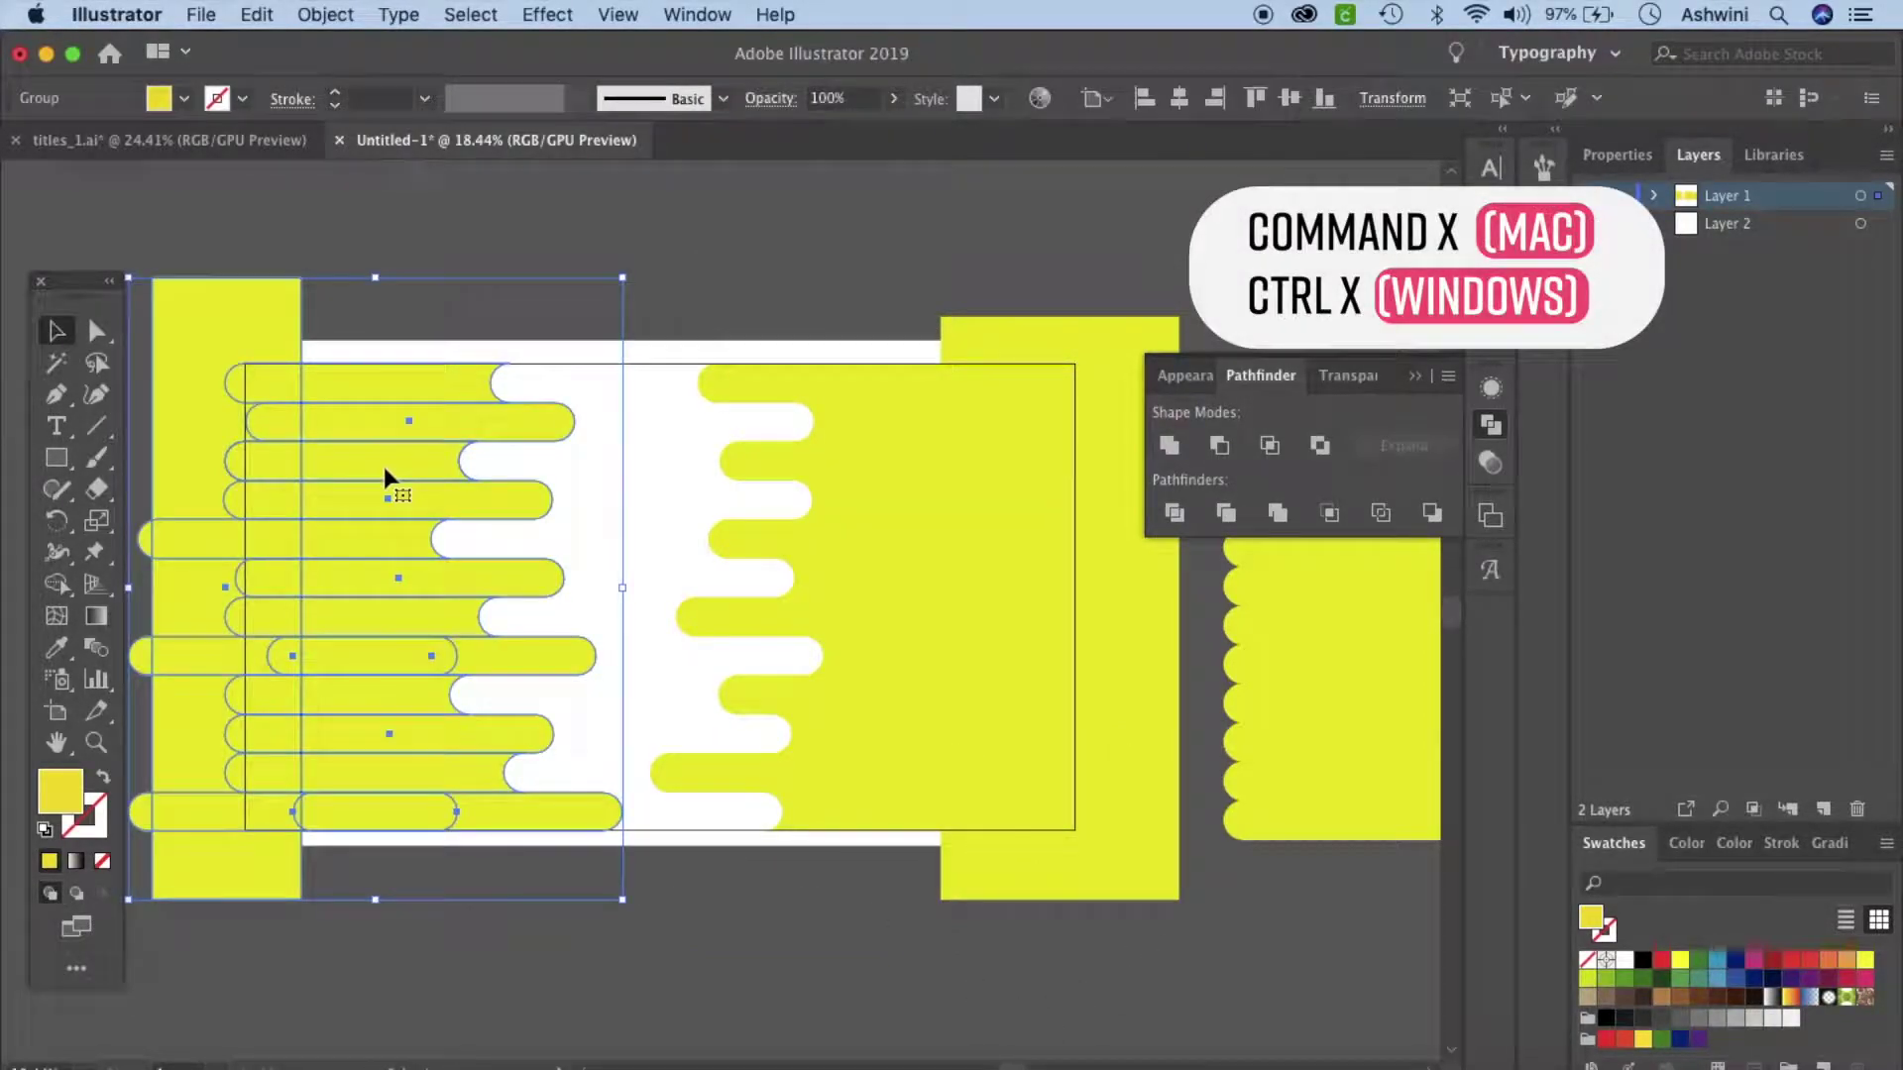
pyautogui.press('super+x')
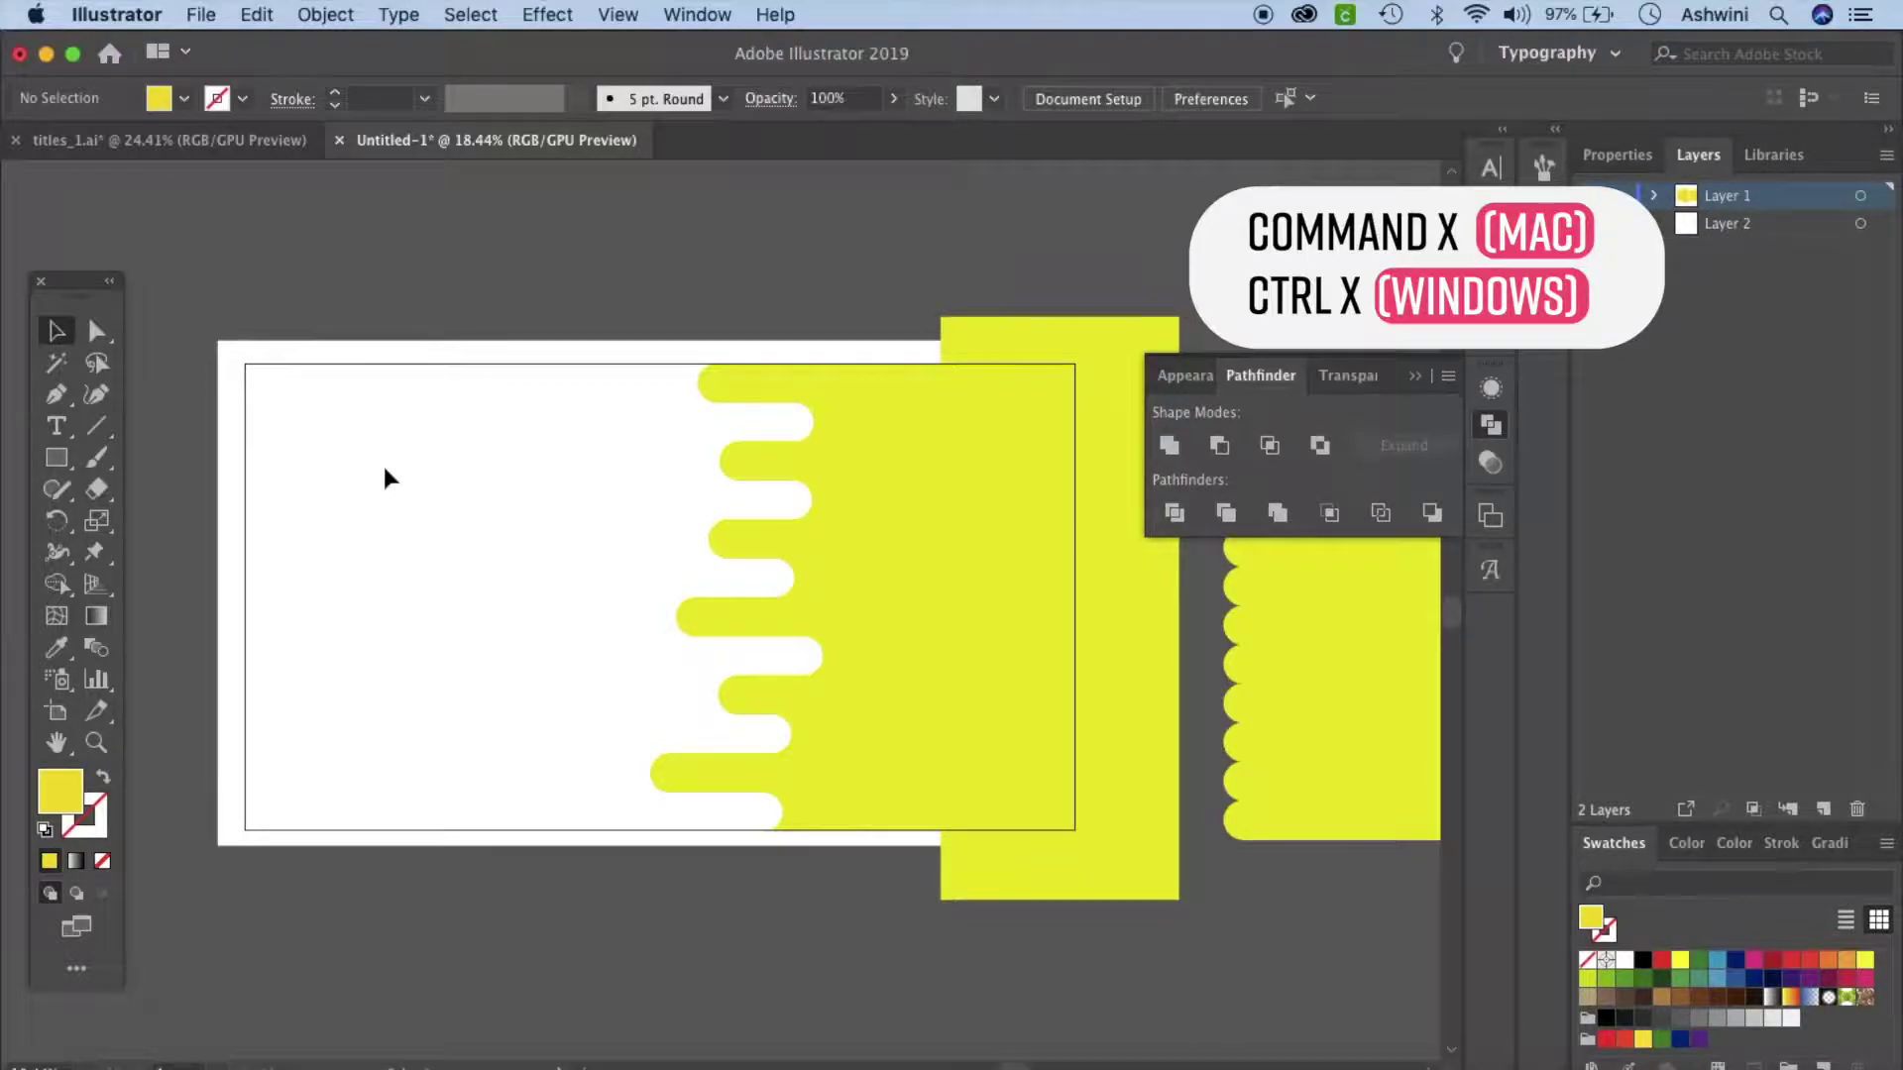
pyautogui.click(1823, 810)
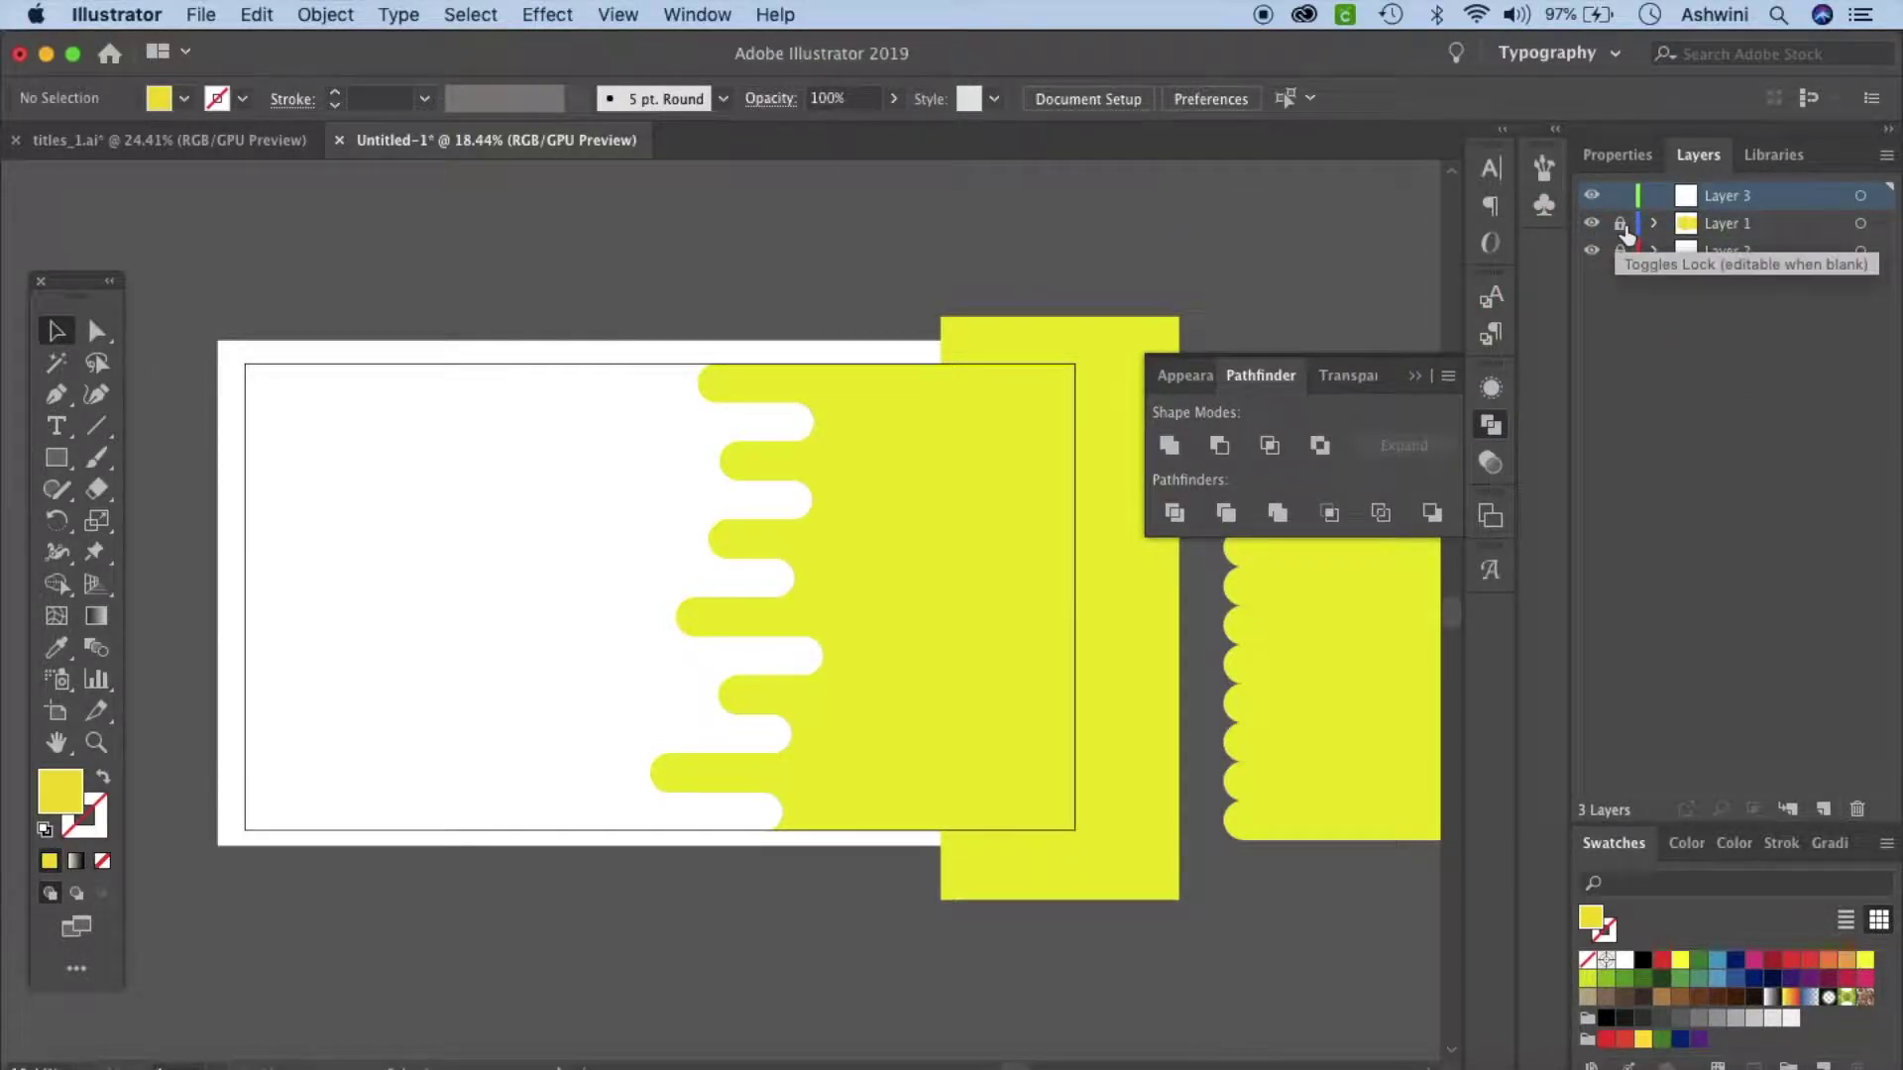
pyautogui.press('super+f')
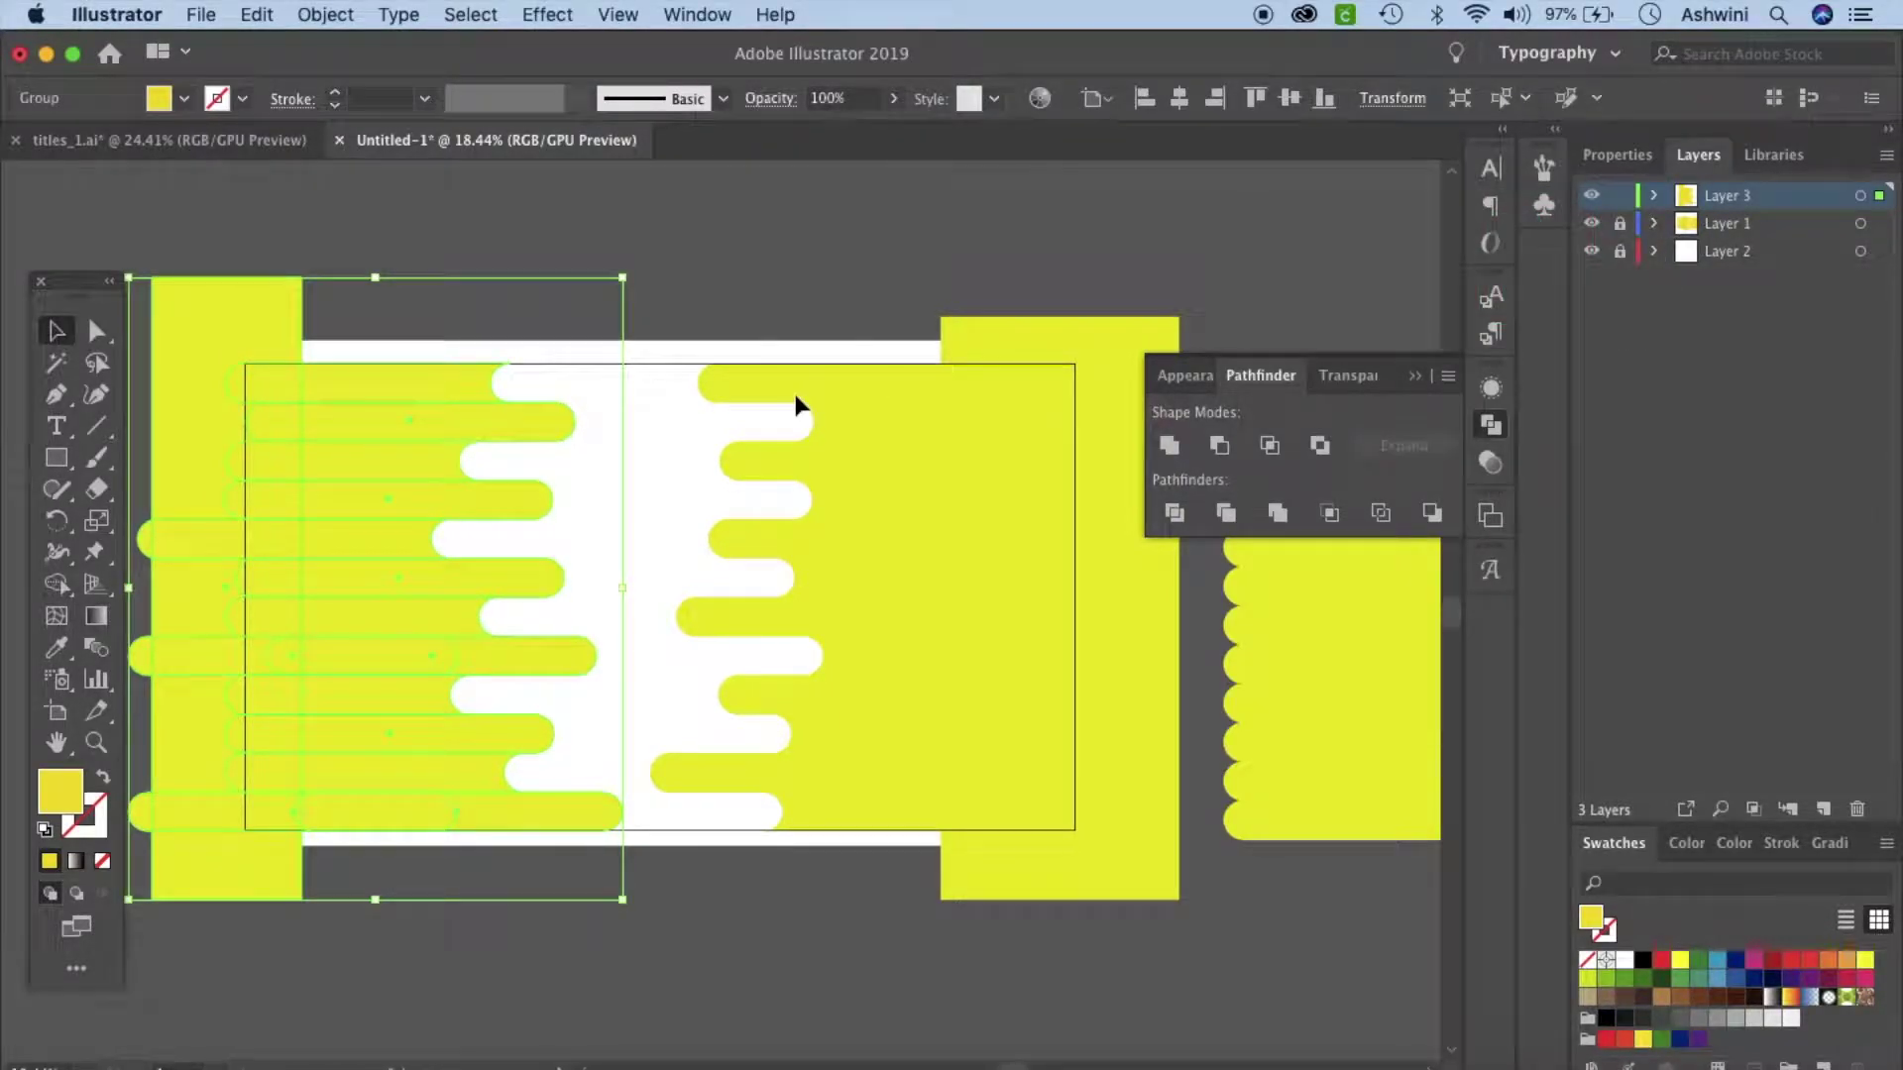
pyautogui.click(730, 998)
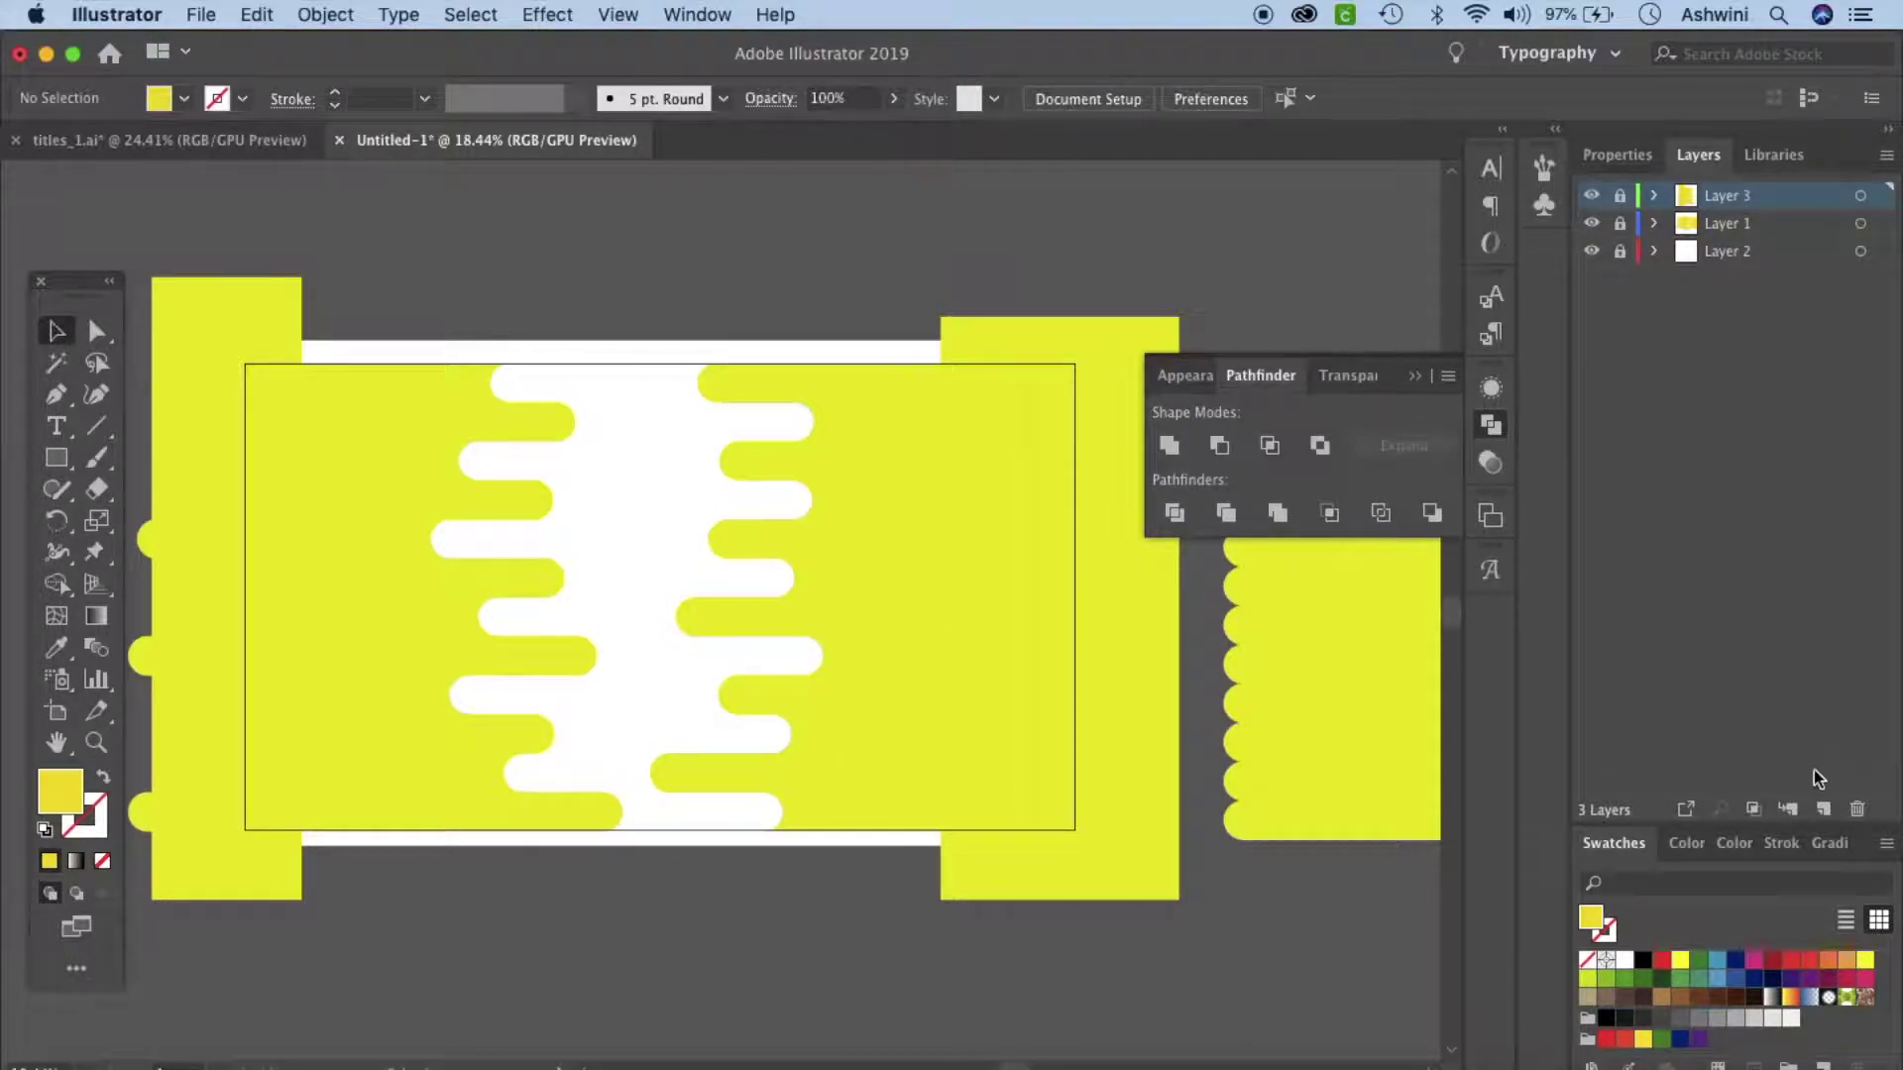
# Add a new layer above Layer 3 and draw a yellow circle over the white gap near the artboard's centre.
pyautogui.click(1822, 808)
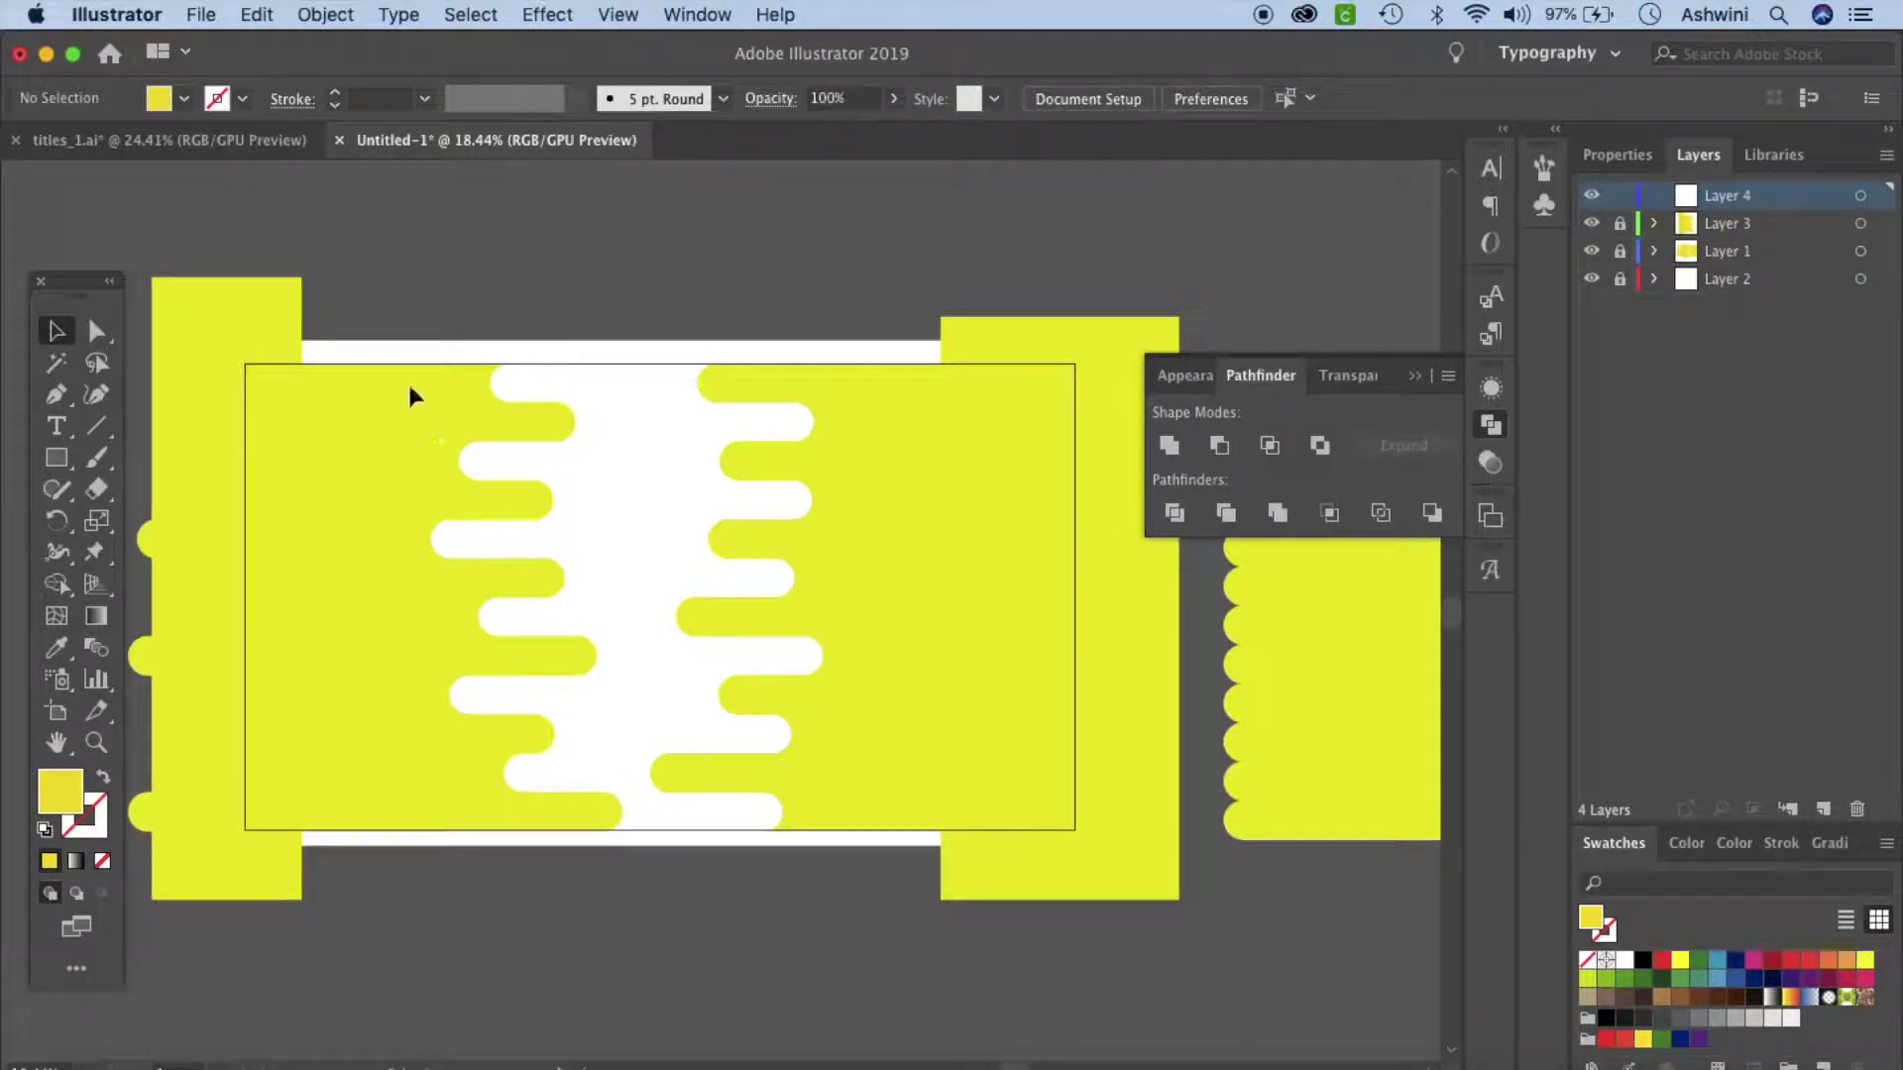
pyautogui.click(57, 458)
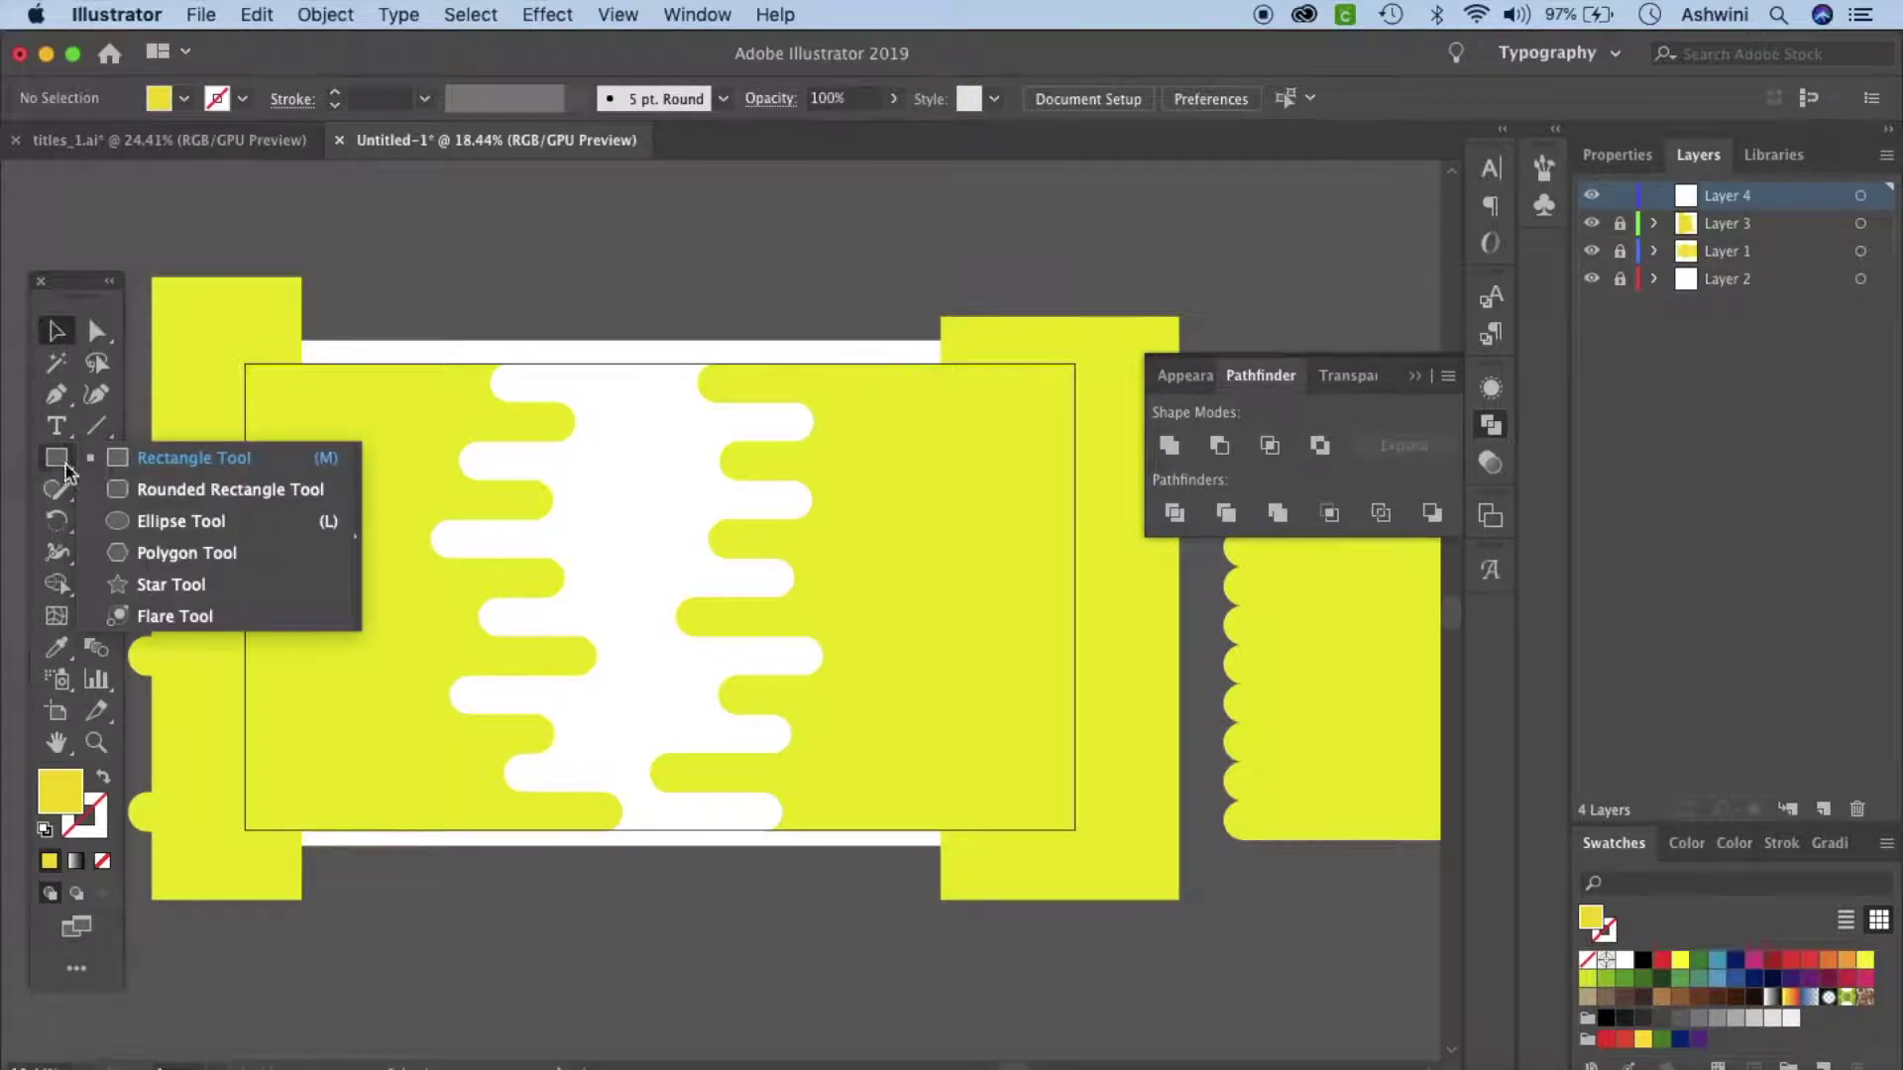
pyautogui.click(135, 518)
pyautogui.moveTo(575, 558); pyautogui.dragTo(707, 691)
# Paste a copy of the yellow circle in front, scale it down about its centre, and fill it white.
pyautogui.press('super+c')
pyautogui.press('super+f')
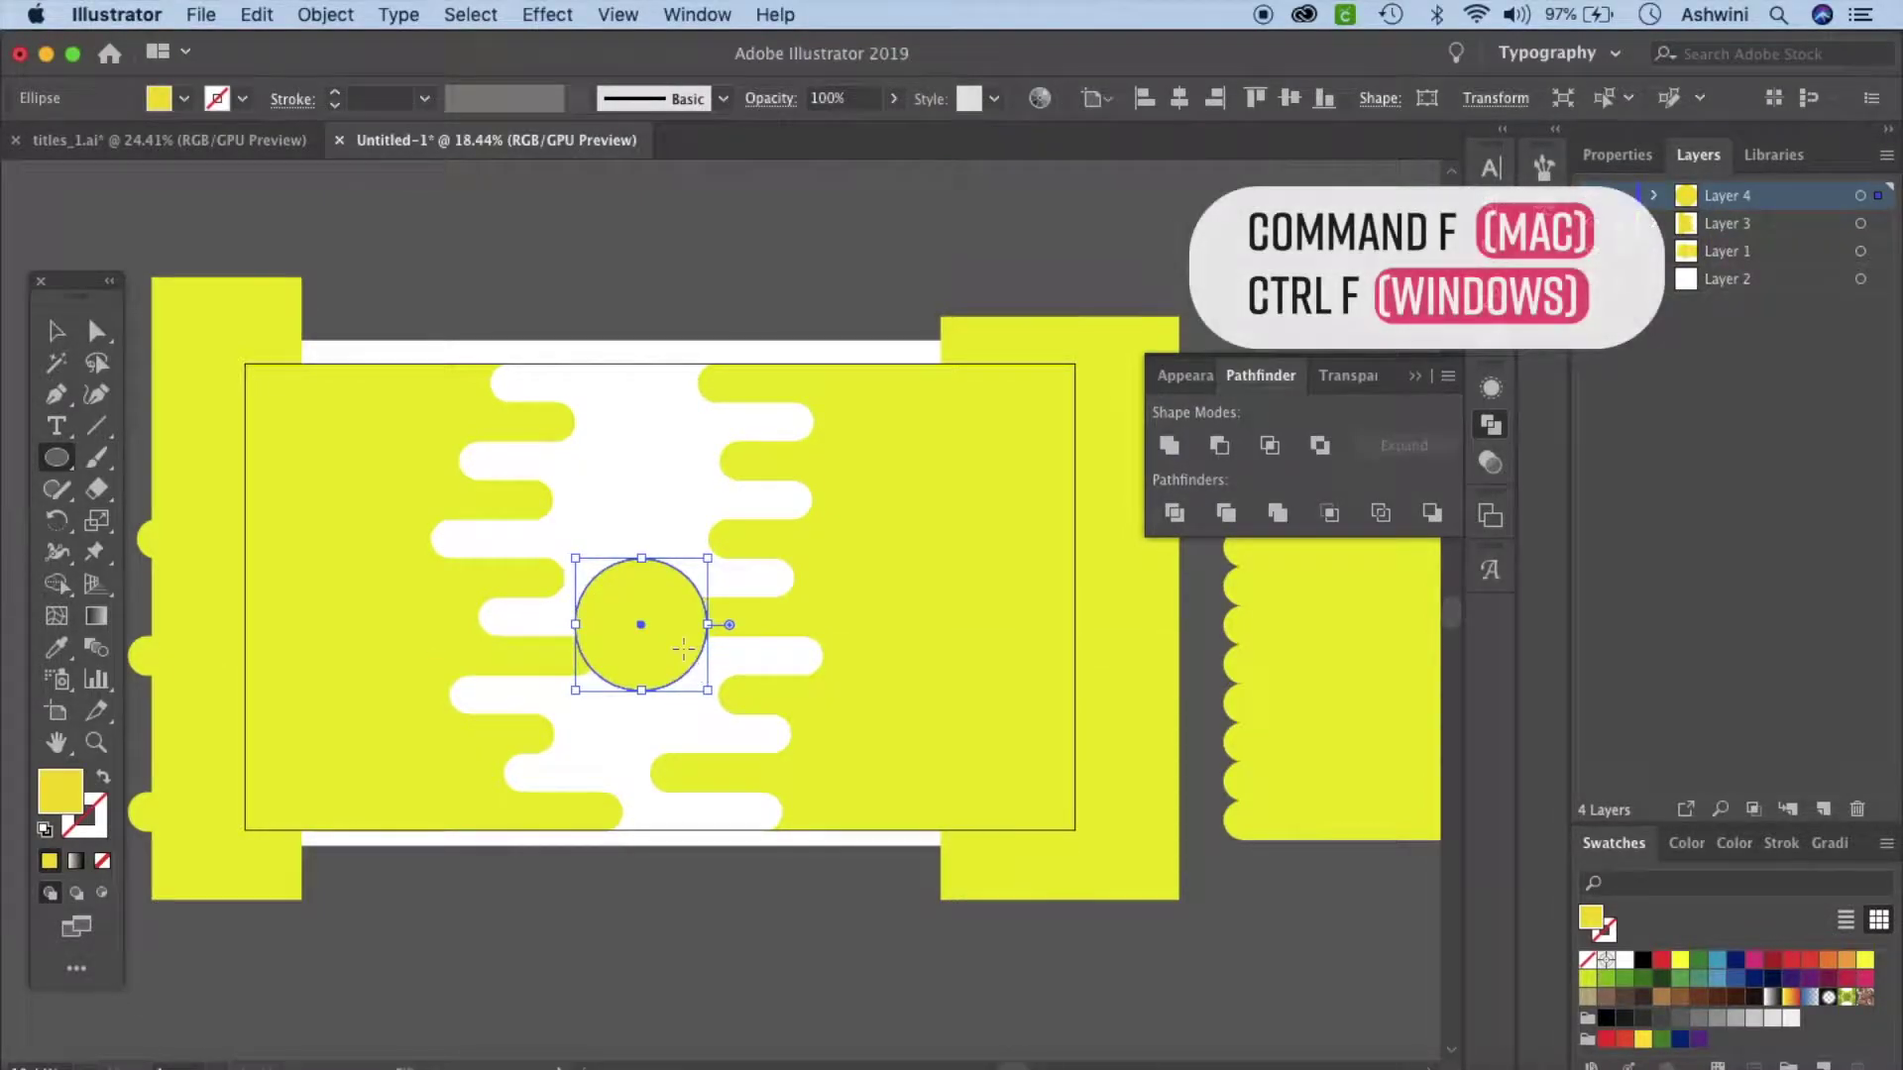
pyautogui.moveTo(707, 688); pyautogui.dragTo(685, 671)
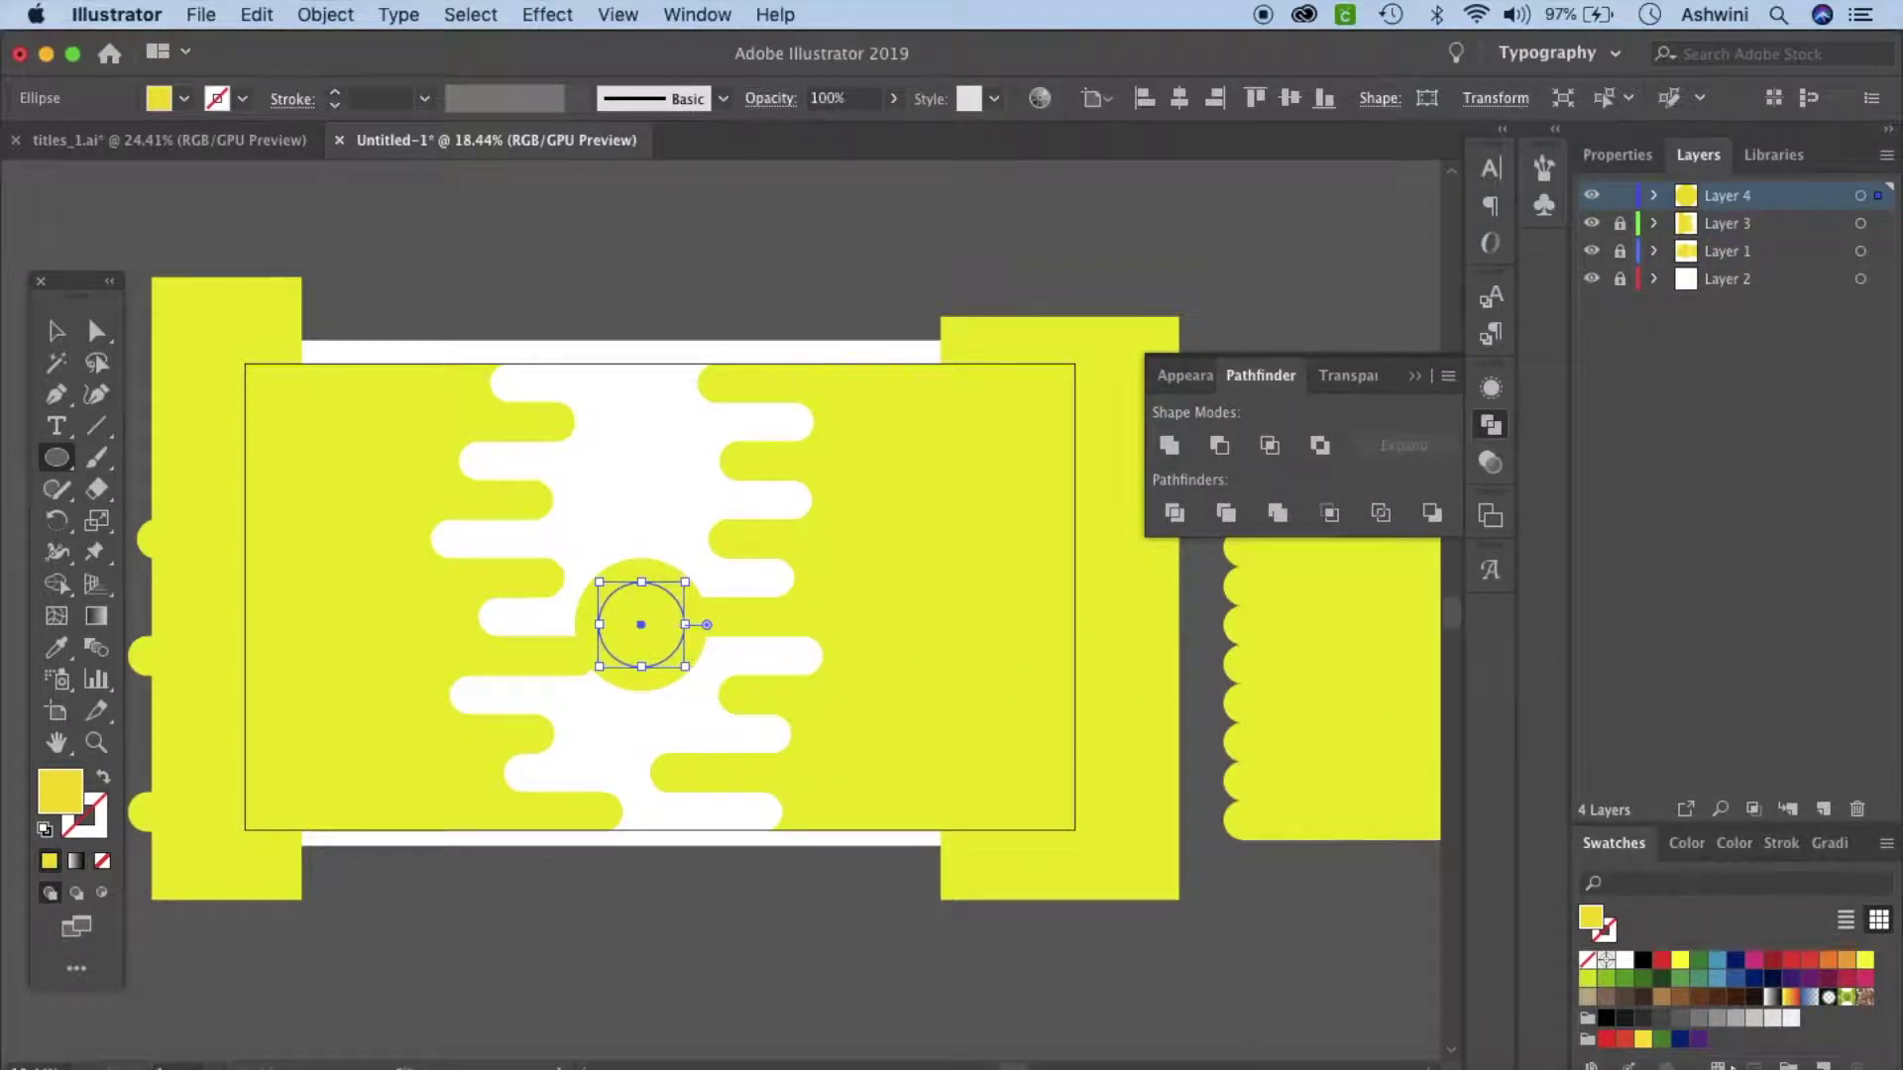
pyautogui.click(1624, 959)
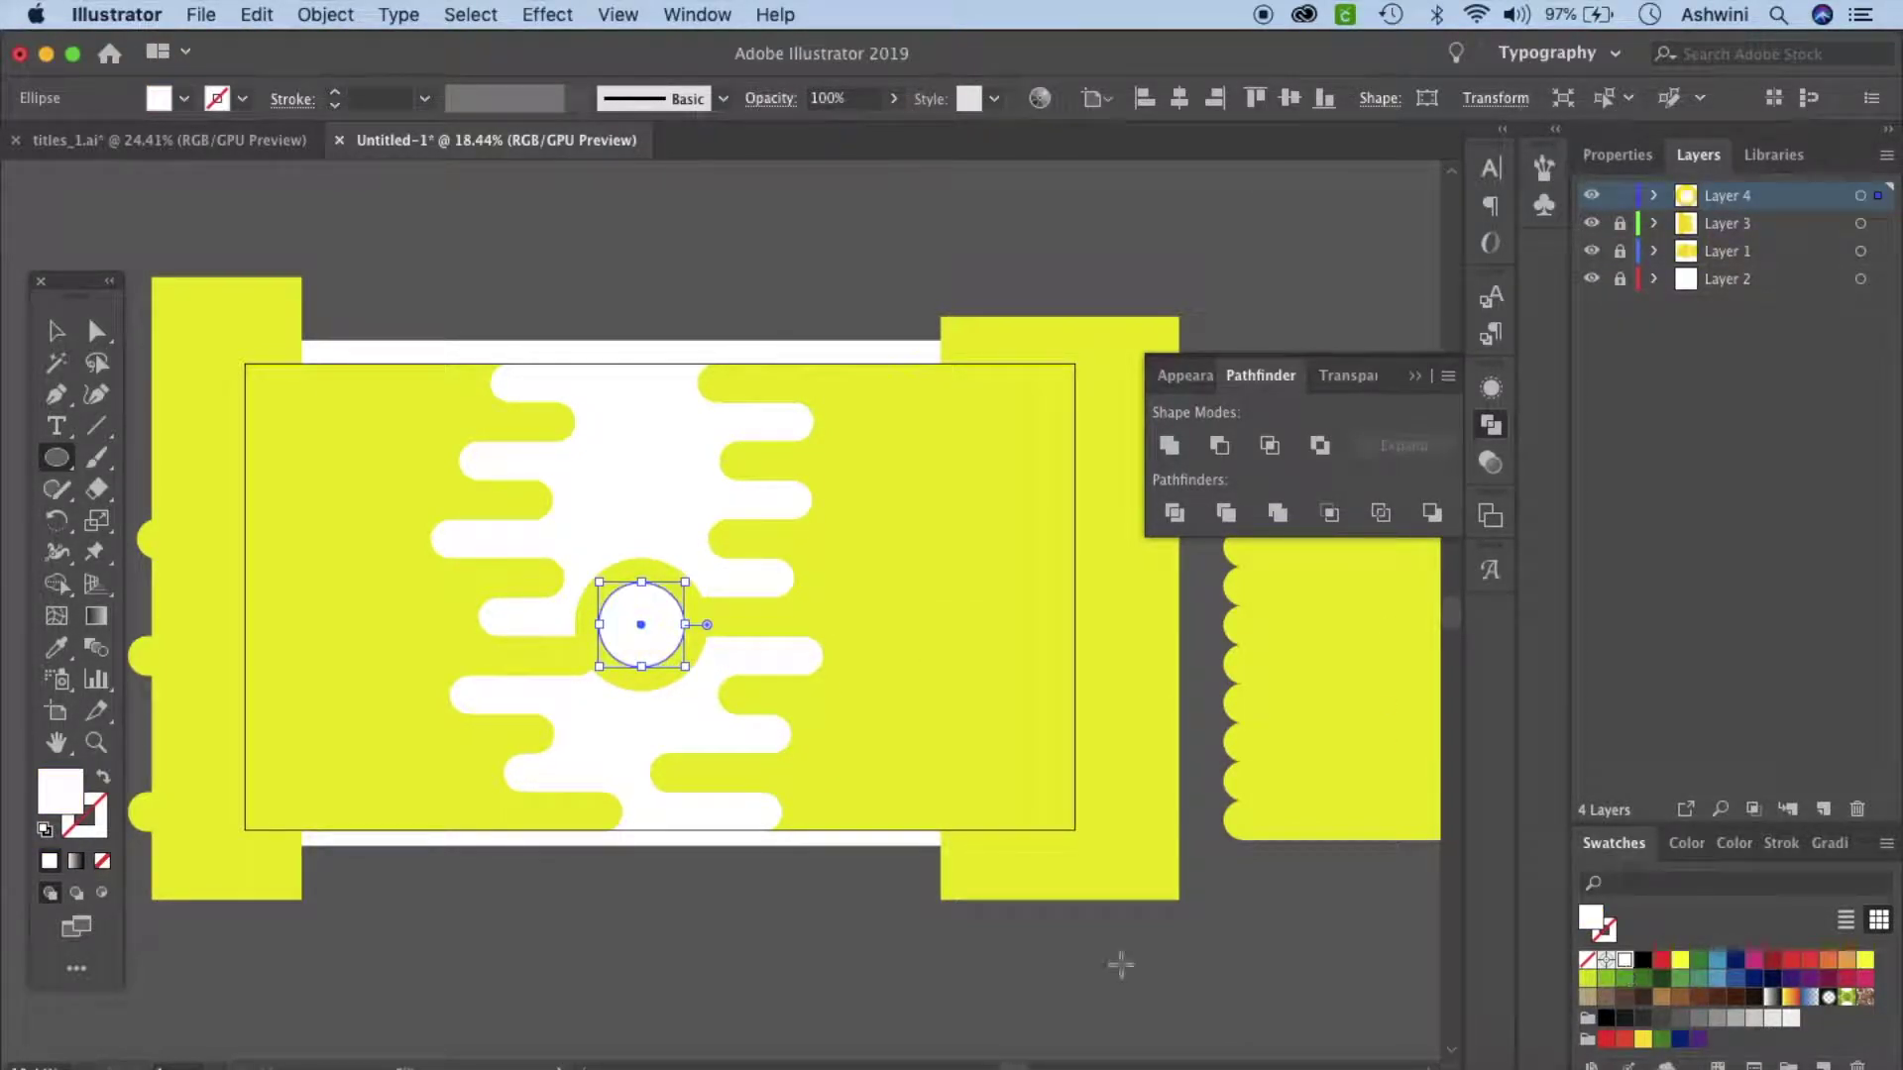
# Recolor the larger outer circle with red from the library color themes.
pyautogui.keyDown('super'); pyautogui.click(706, 649); pyautogui.keyUp('super')
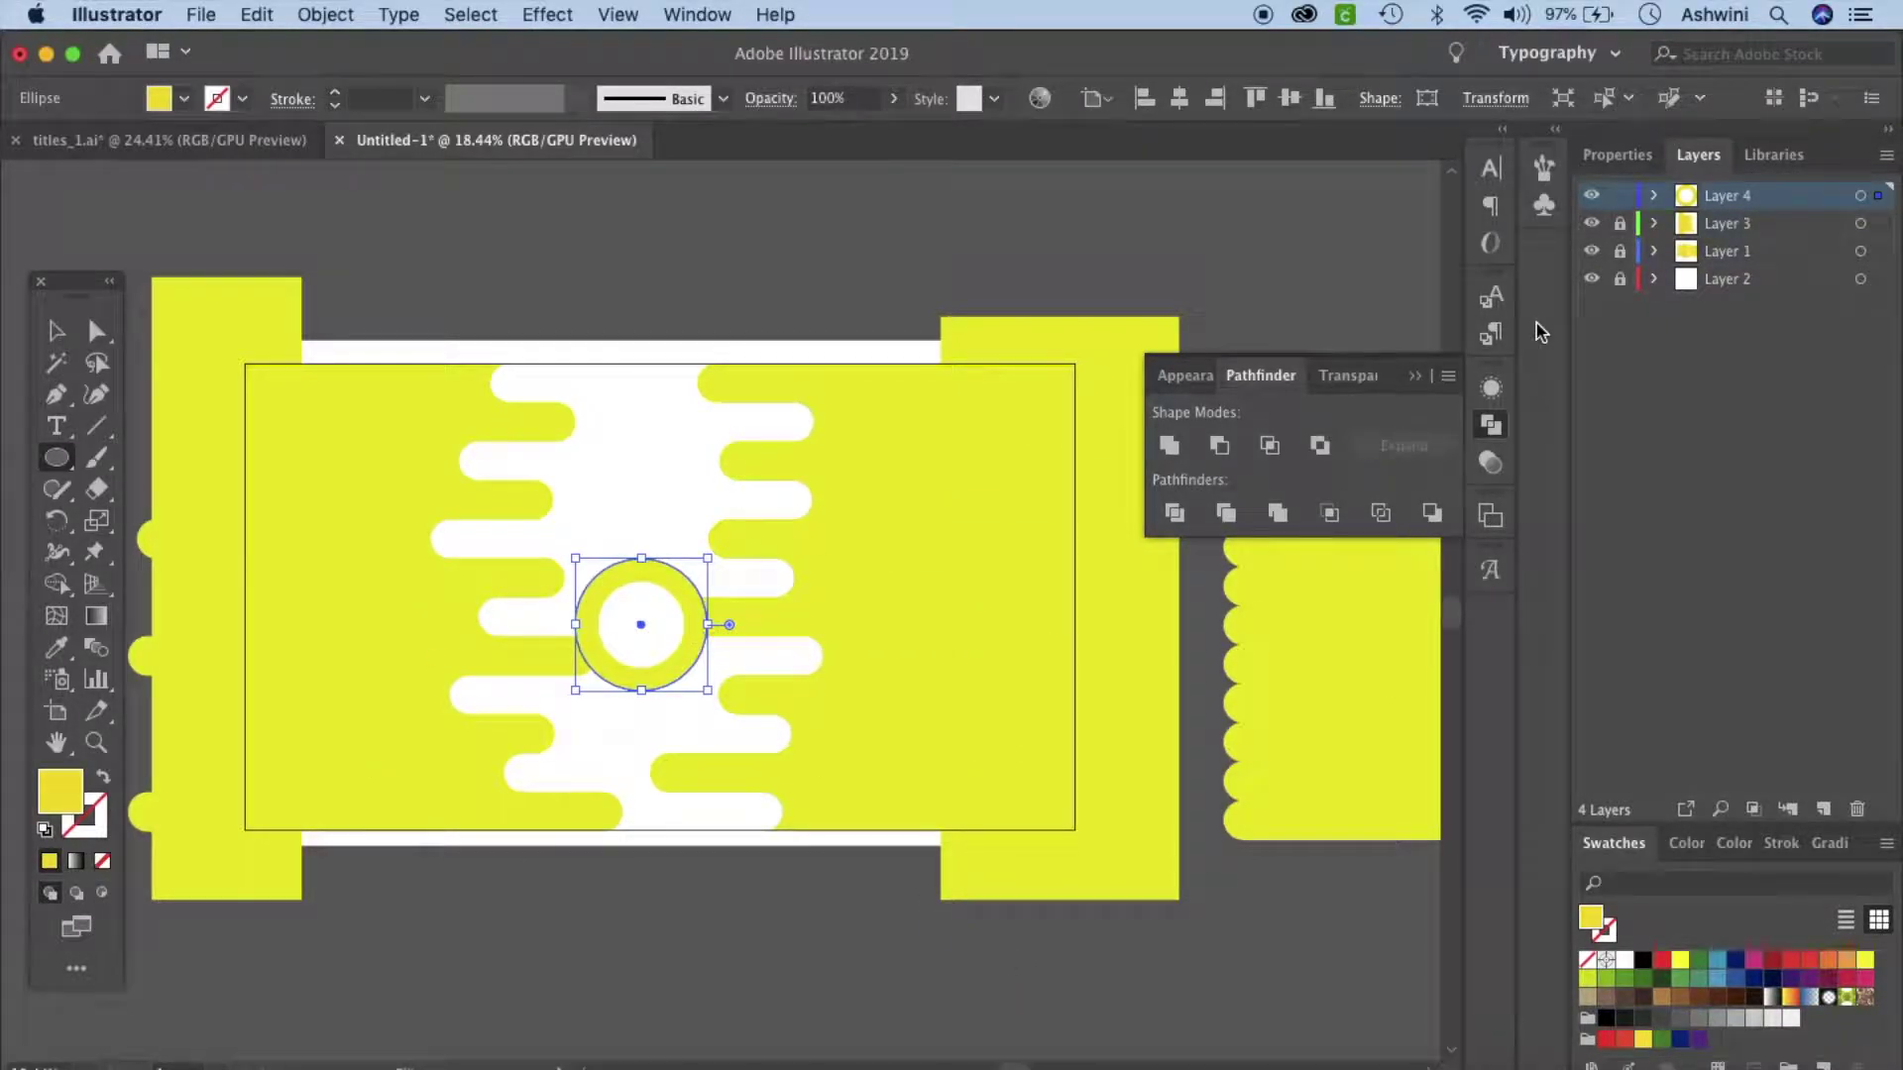
pyautogui.click(1774, 154)
pyautogui.click(1607, 414)
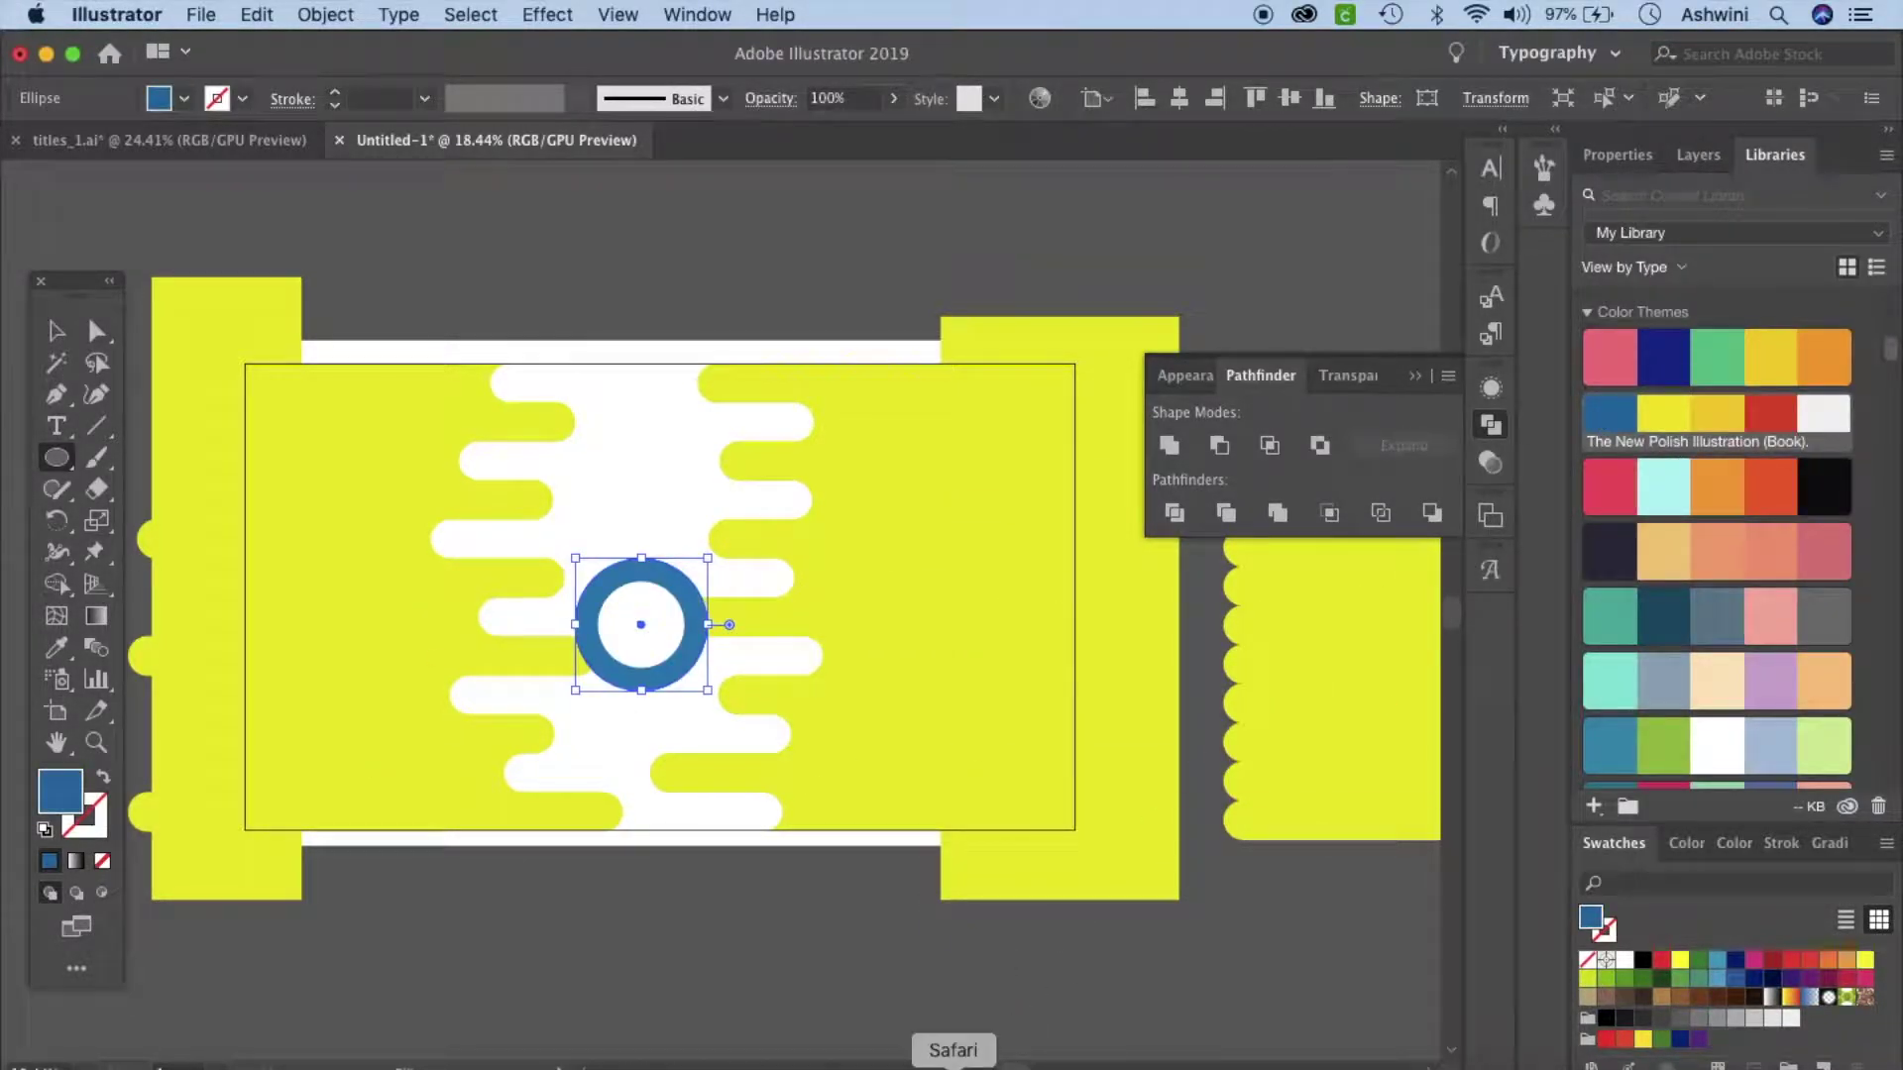
pyautogui.click(1600, 491)
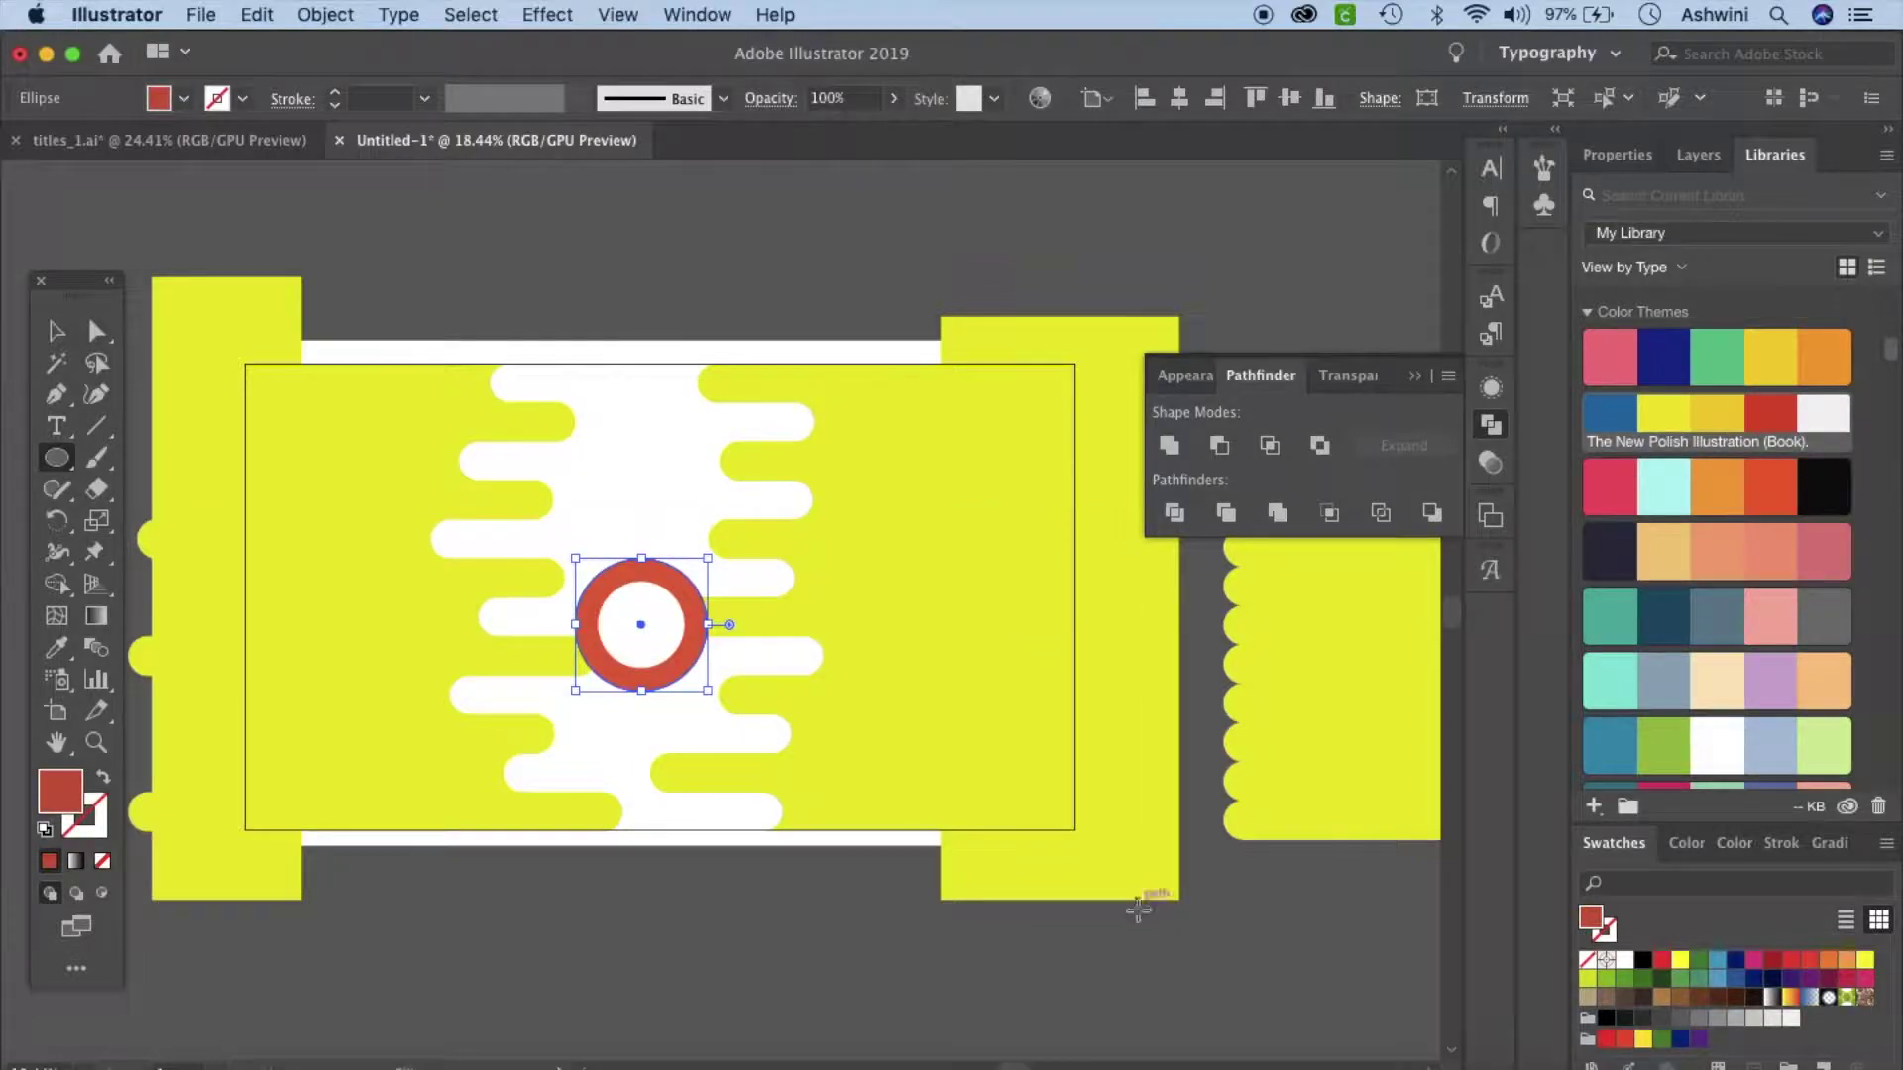
# Duplicate the white circle in place, shrink the copy to a small central dot, and fill it yellow.
pyautogui.keyDown('super'); pyautogui.click(685, 667); pyautogui.keyUp('super')
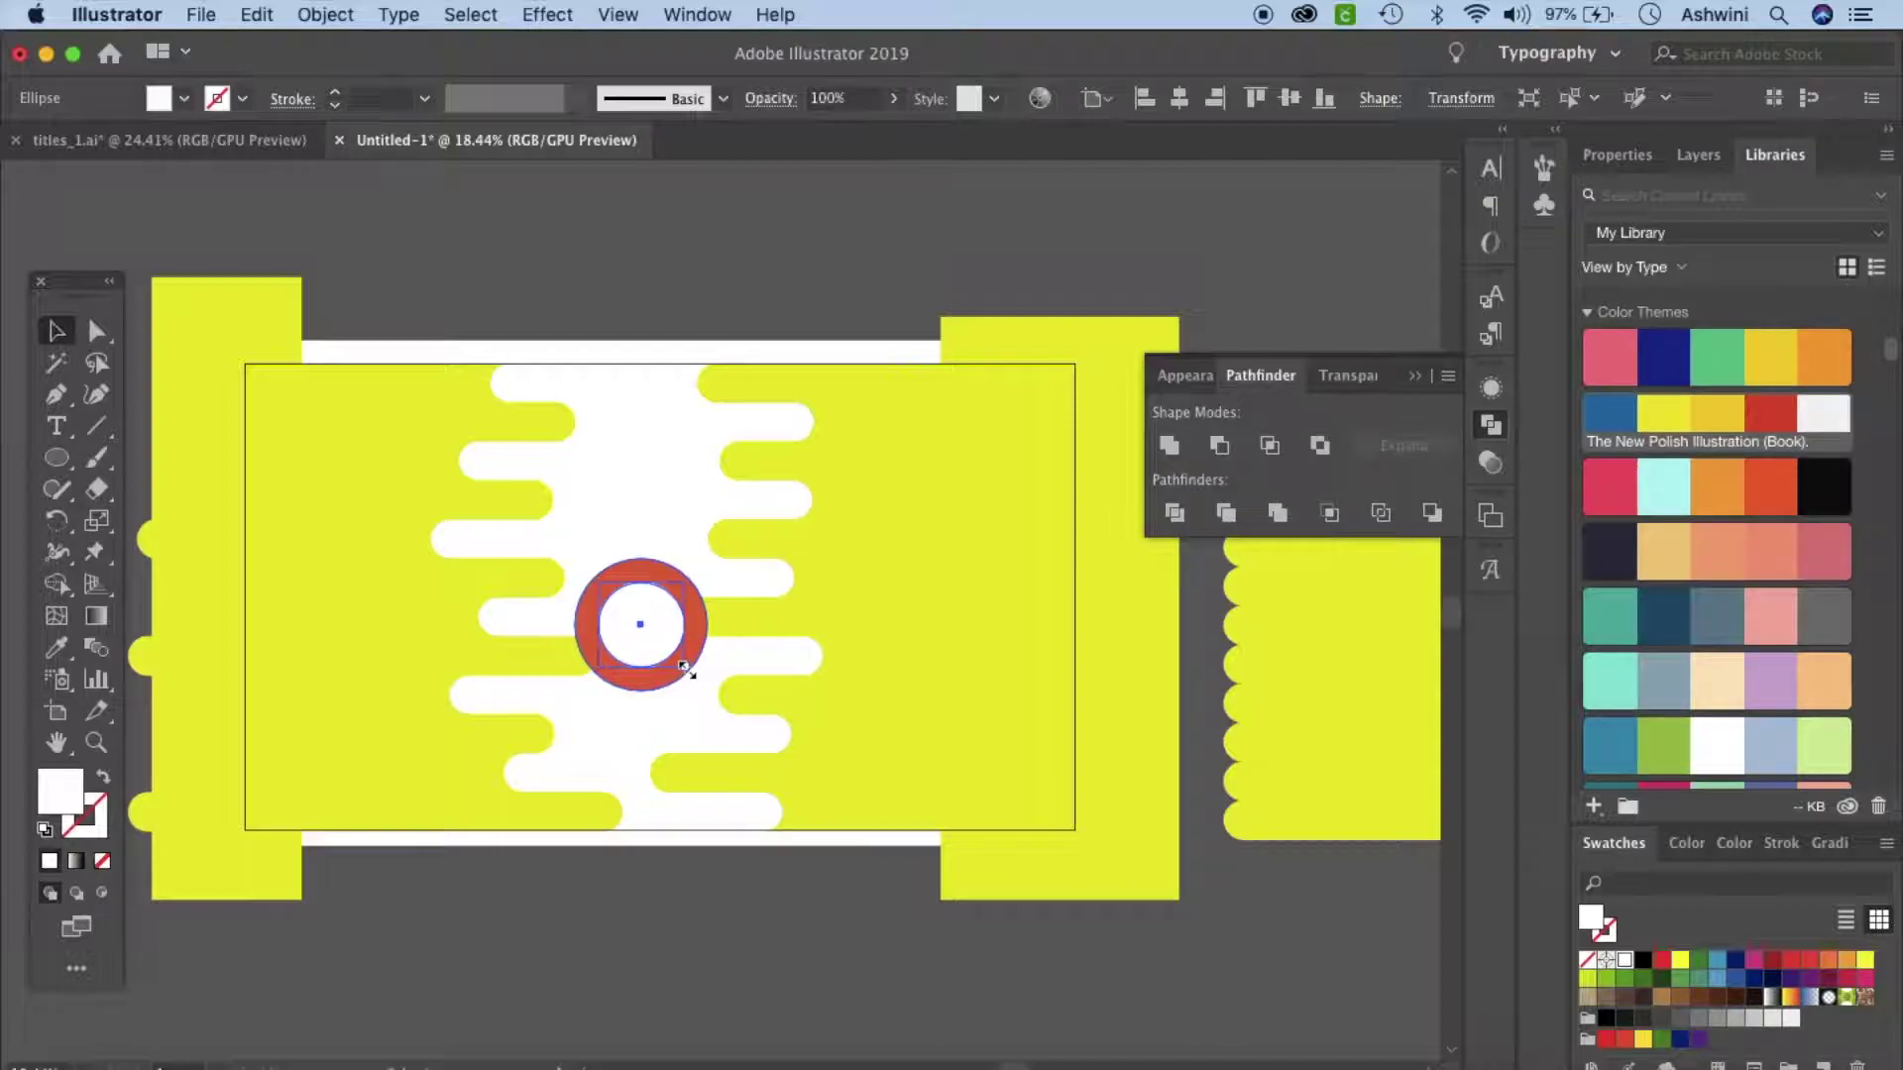
pyautogui.moveTo(683, 665); pyautogui.dragTo(682, 665)
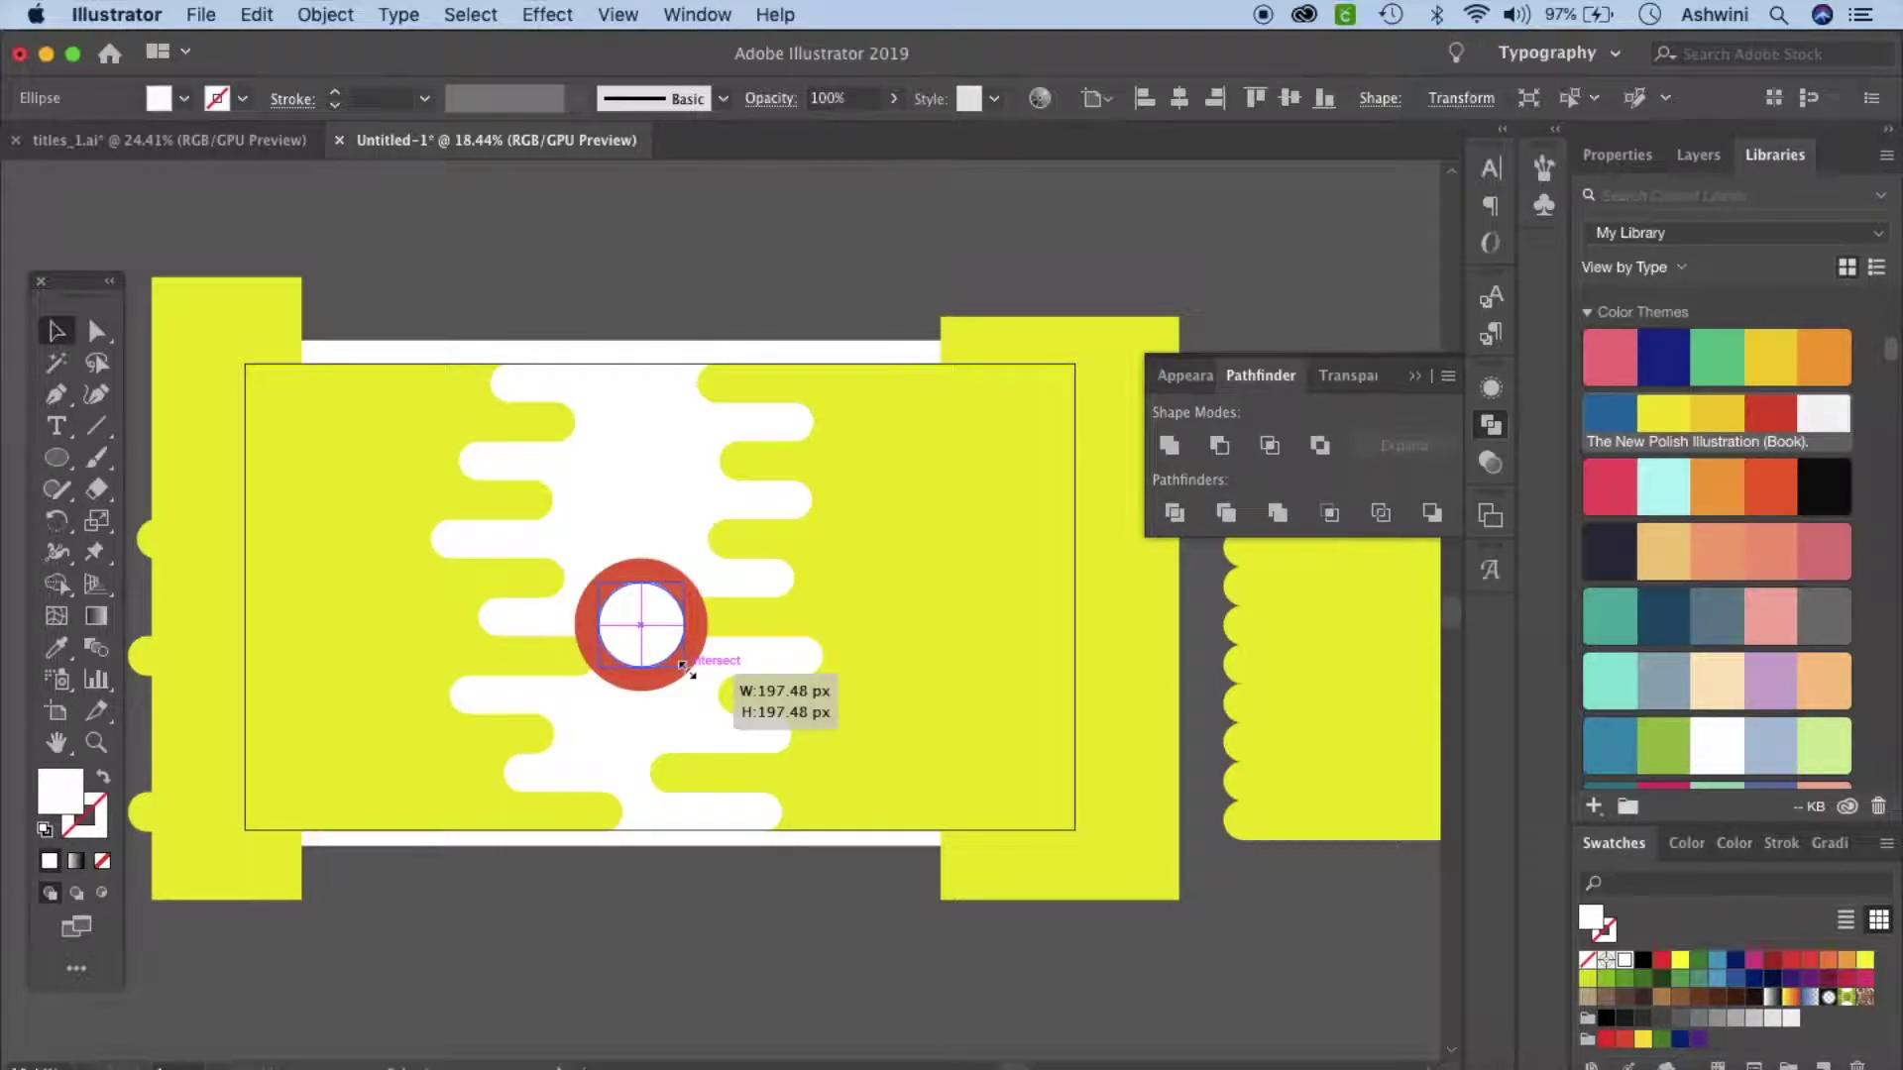
pyautogui.moveTo(683, 666); pyautogui.dragTo(662, 644)
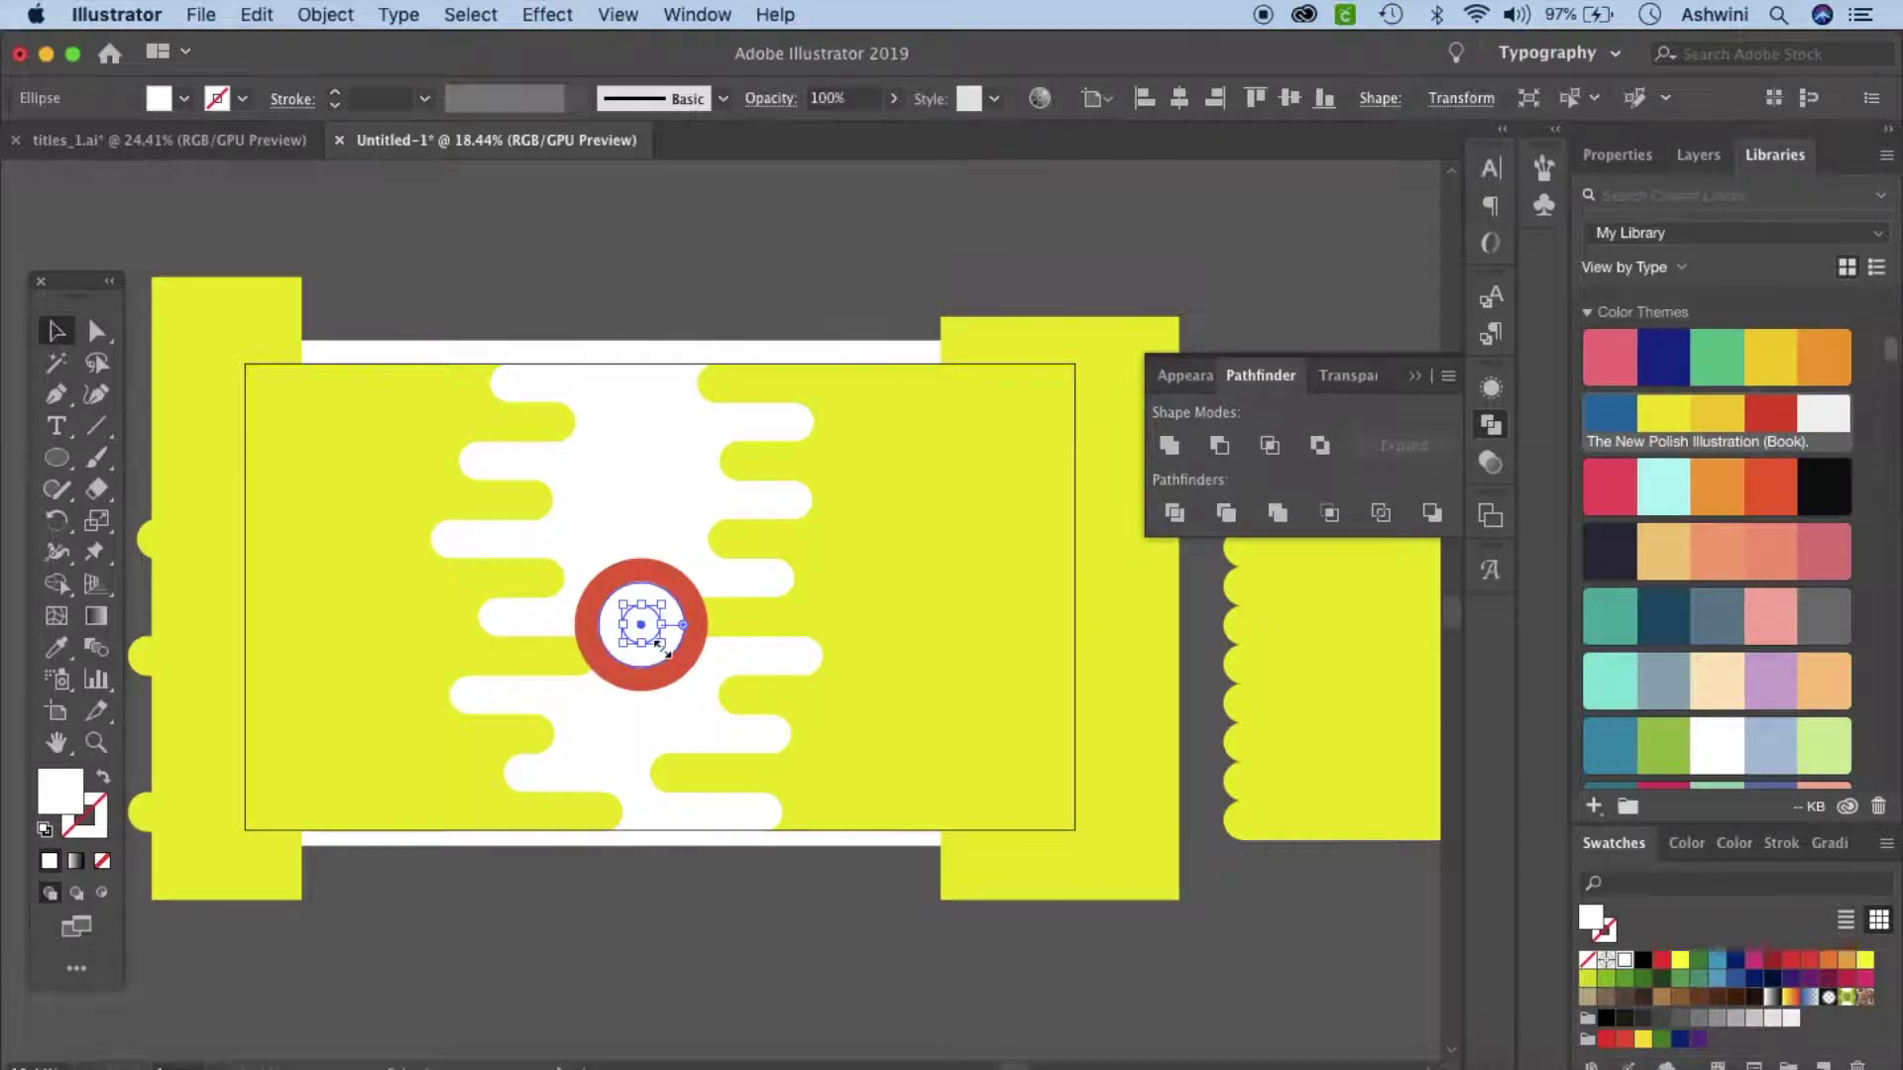
pyautogui.click(1665, 423)
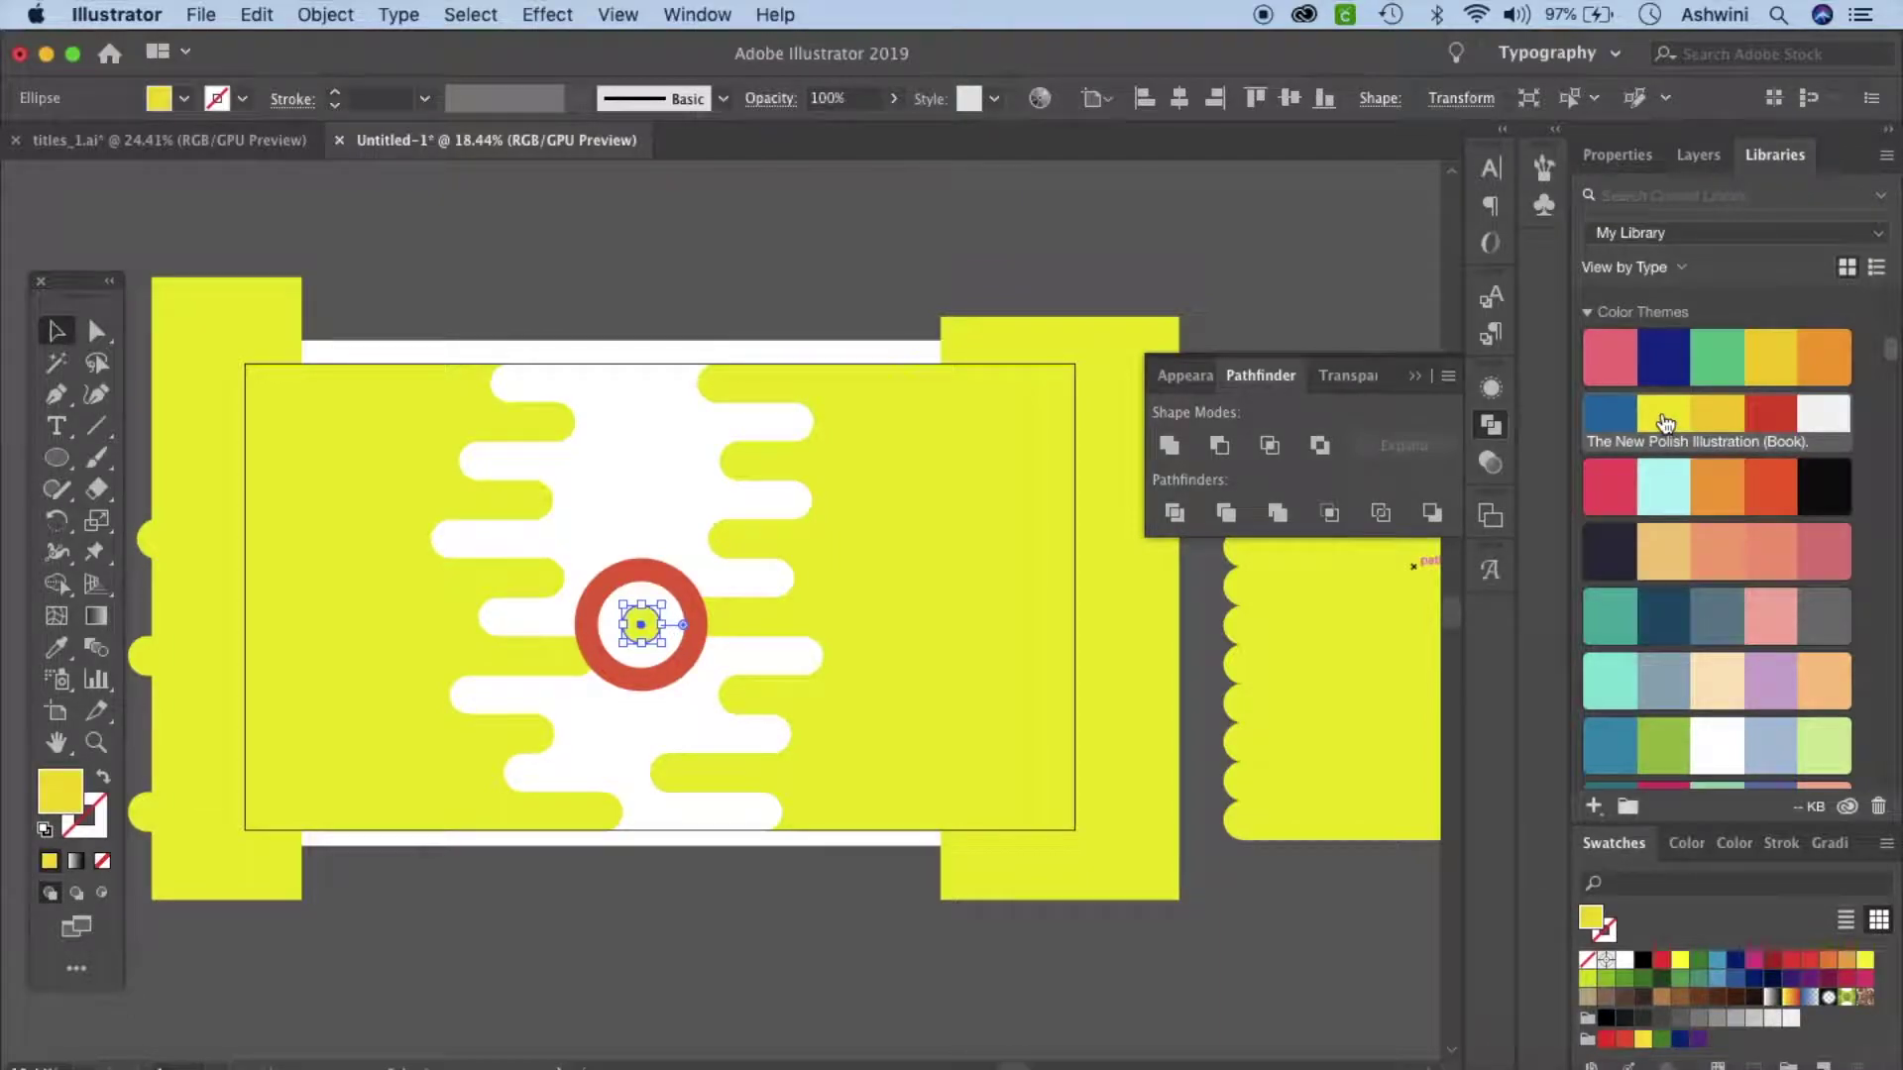
# Move the ringed circle to the artboard's upper-left corner, copy it to the lower-right corner, and put smaller copies in the other two corners.
pyautogui.moveTo(647, 627); pyautogui.dragTo(422, 473)
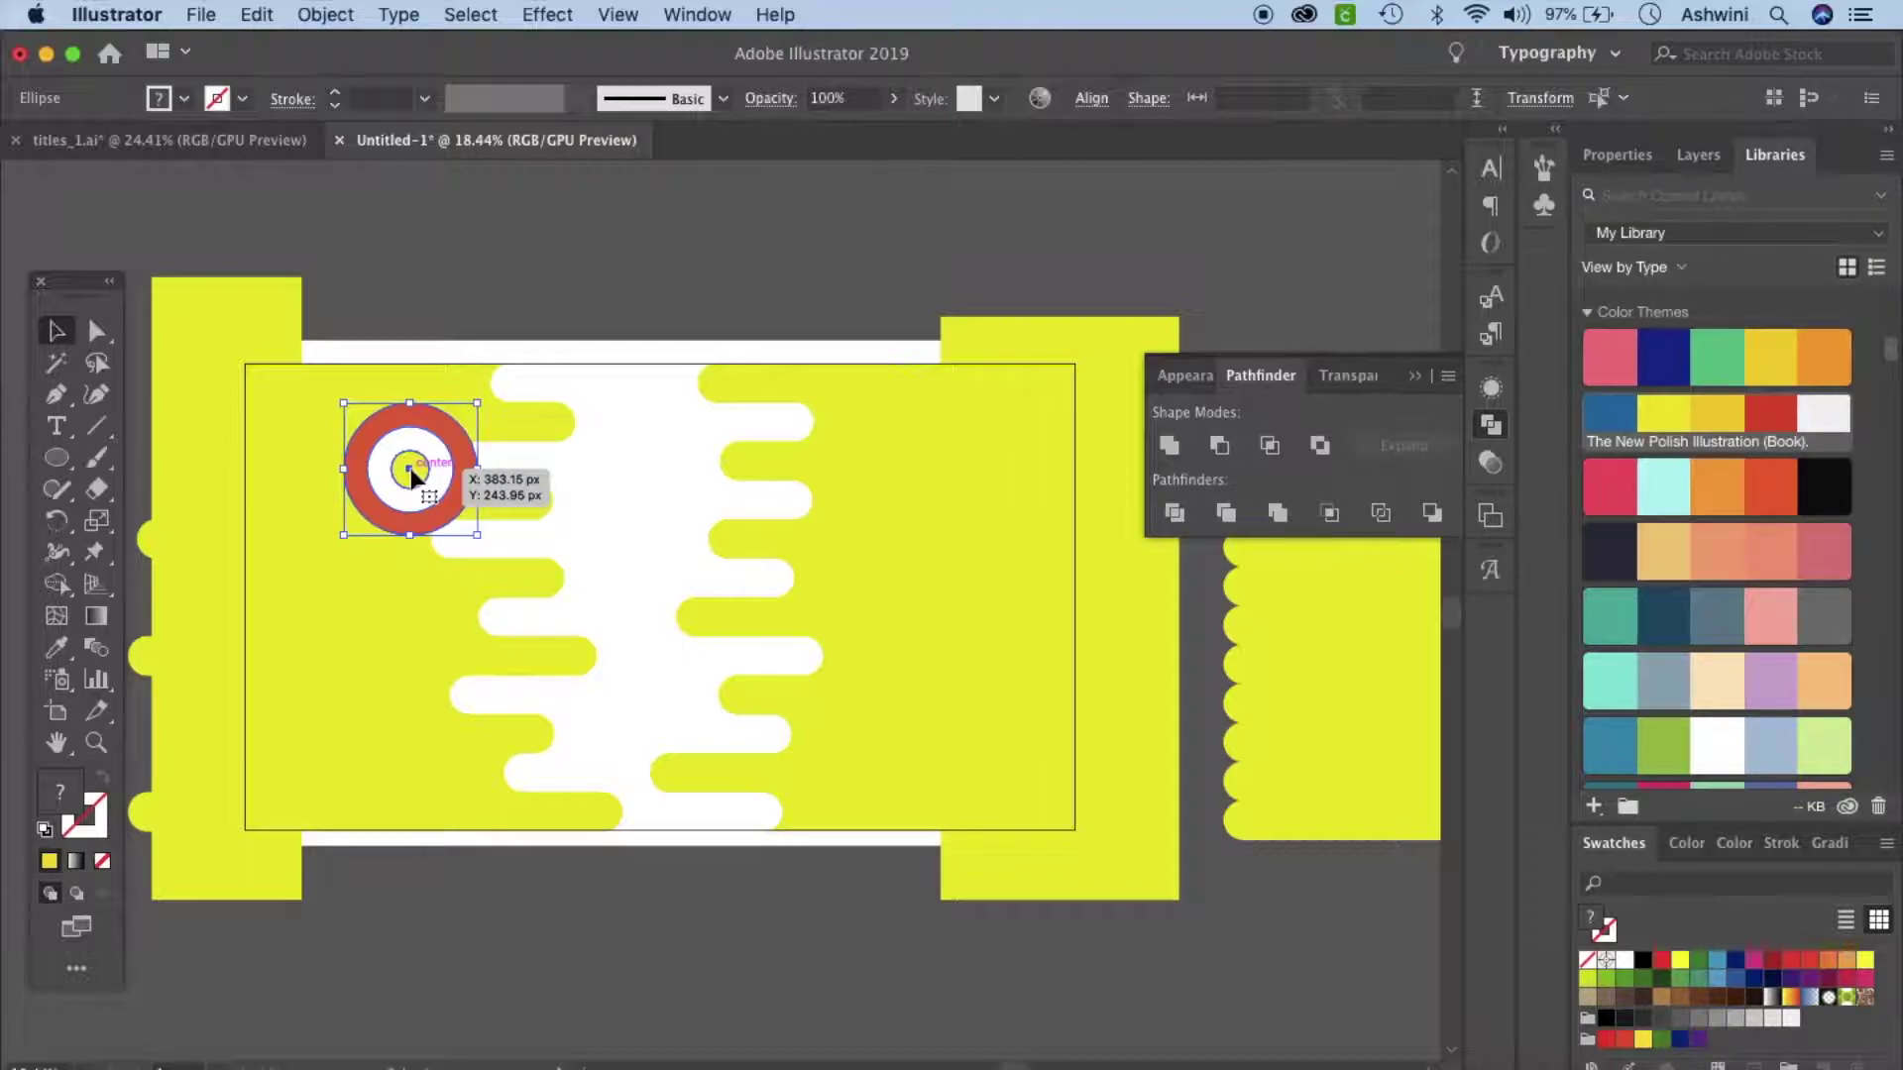
pyautogui.moveTo(411, 473); pyautogui.dragTo(1030, 815)
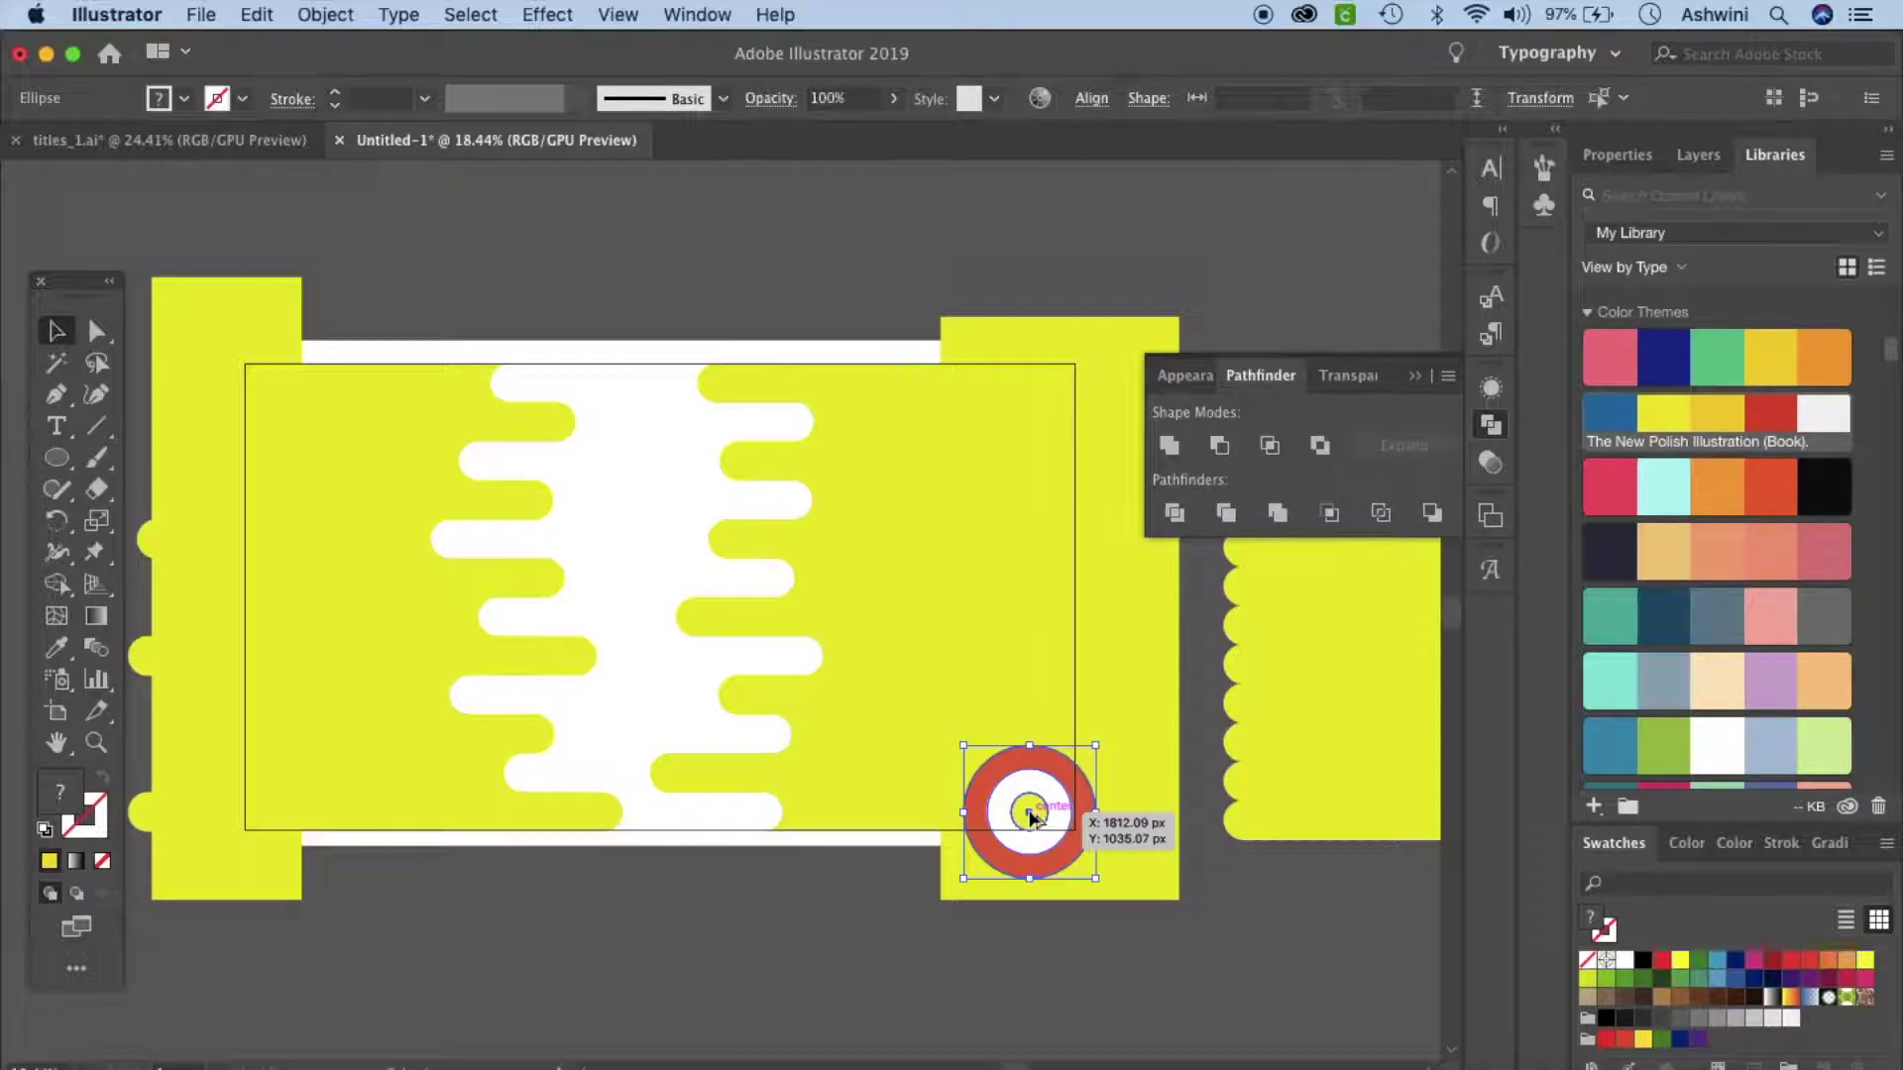
pyautogui.moveTo(1031, 815); pyautogui.dragTo(1010, 391)
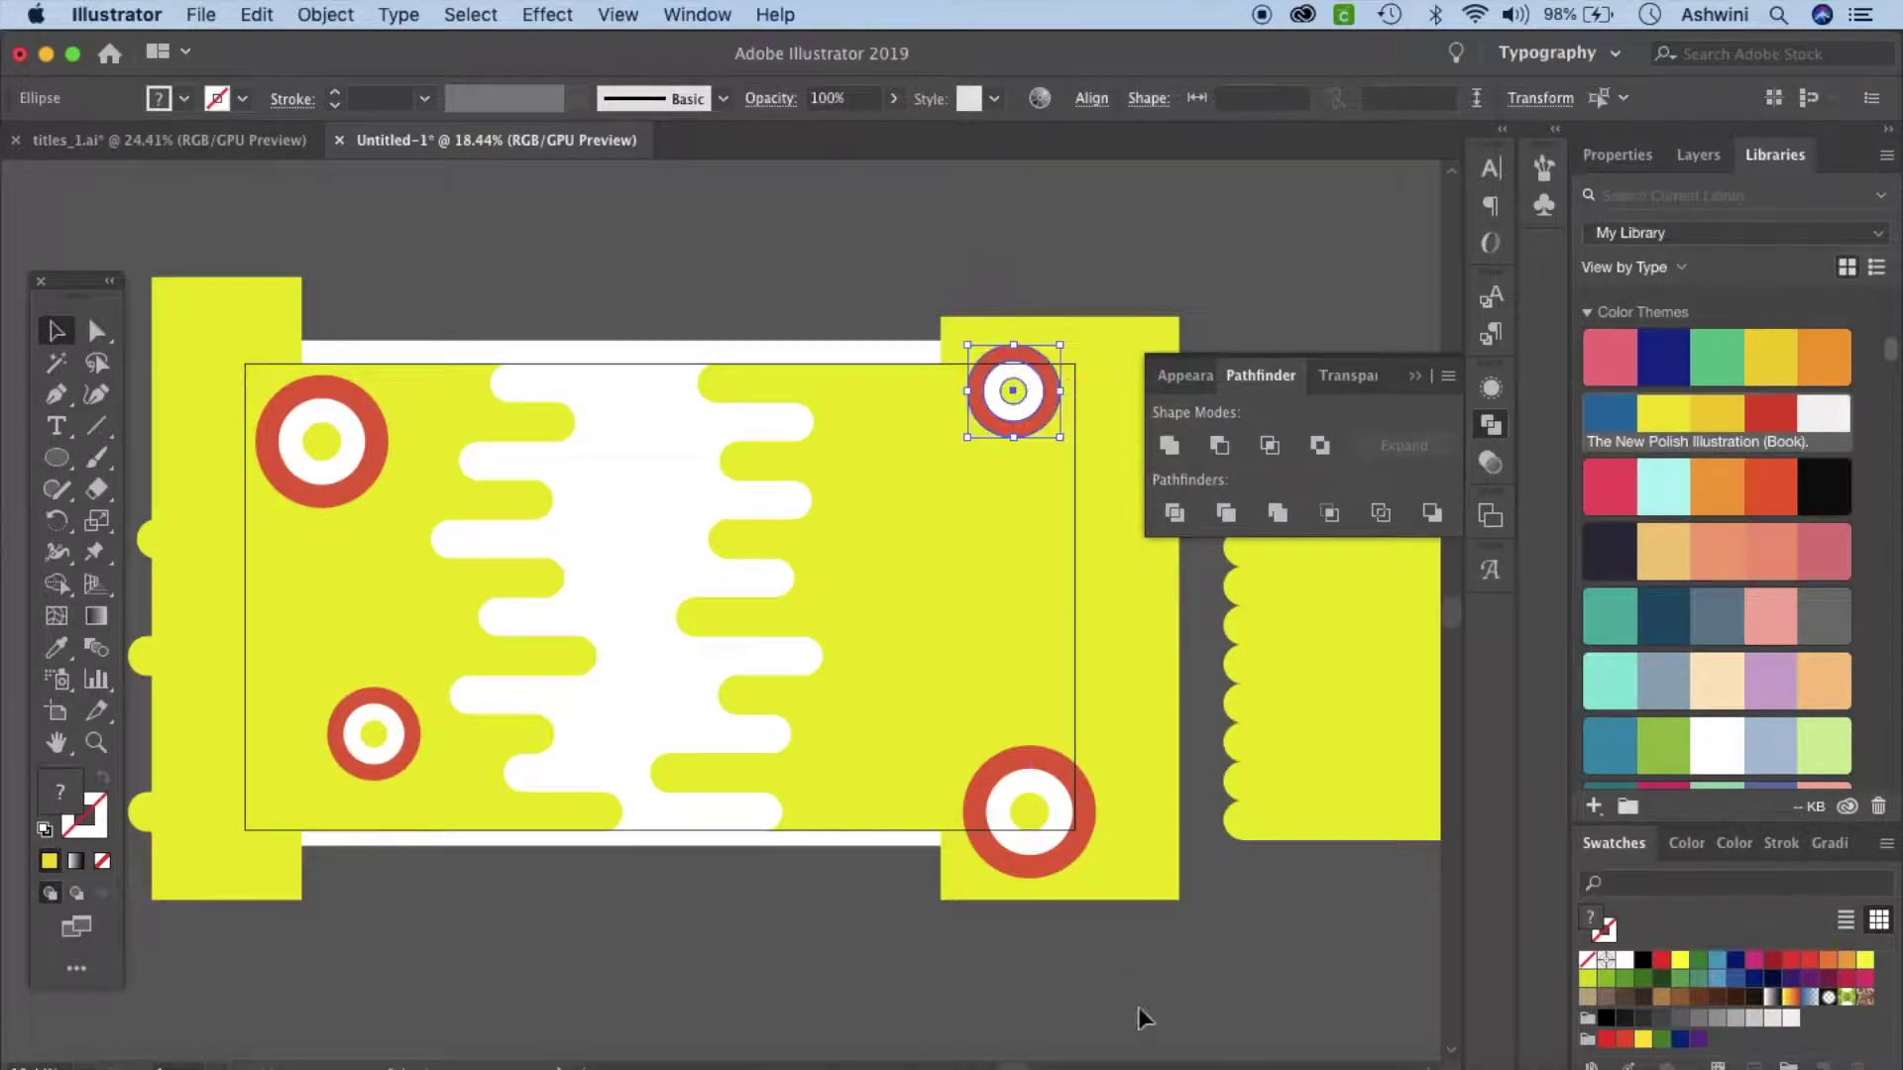
pyautogui.click(954, 408)
# Copy the large upper-left ringed circle, lock Layer 4, and paste the copy onto a new layer above it.
pyautogui.press('F7')
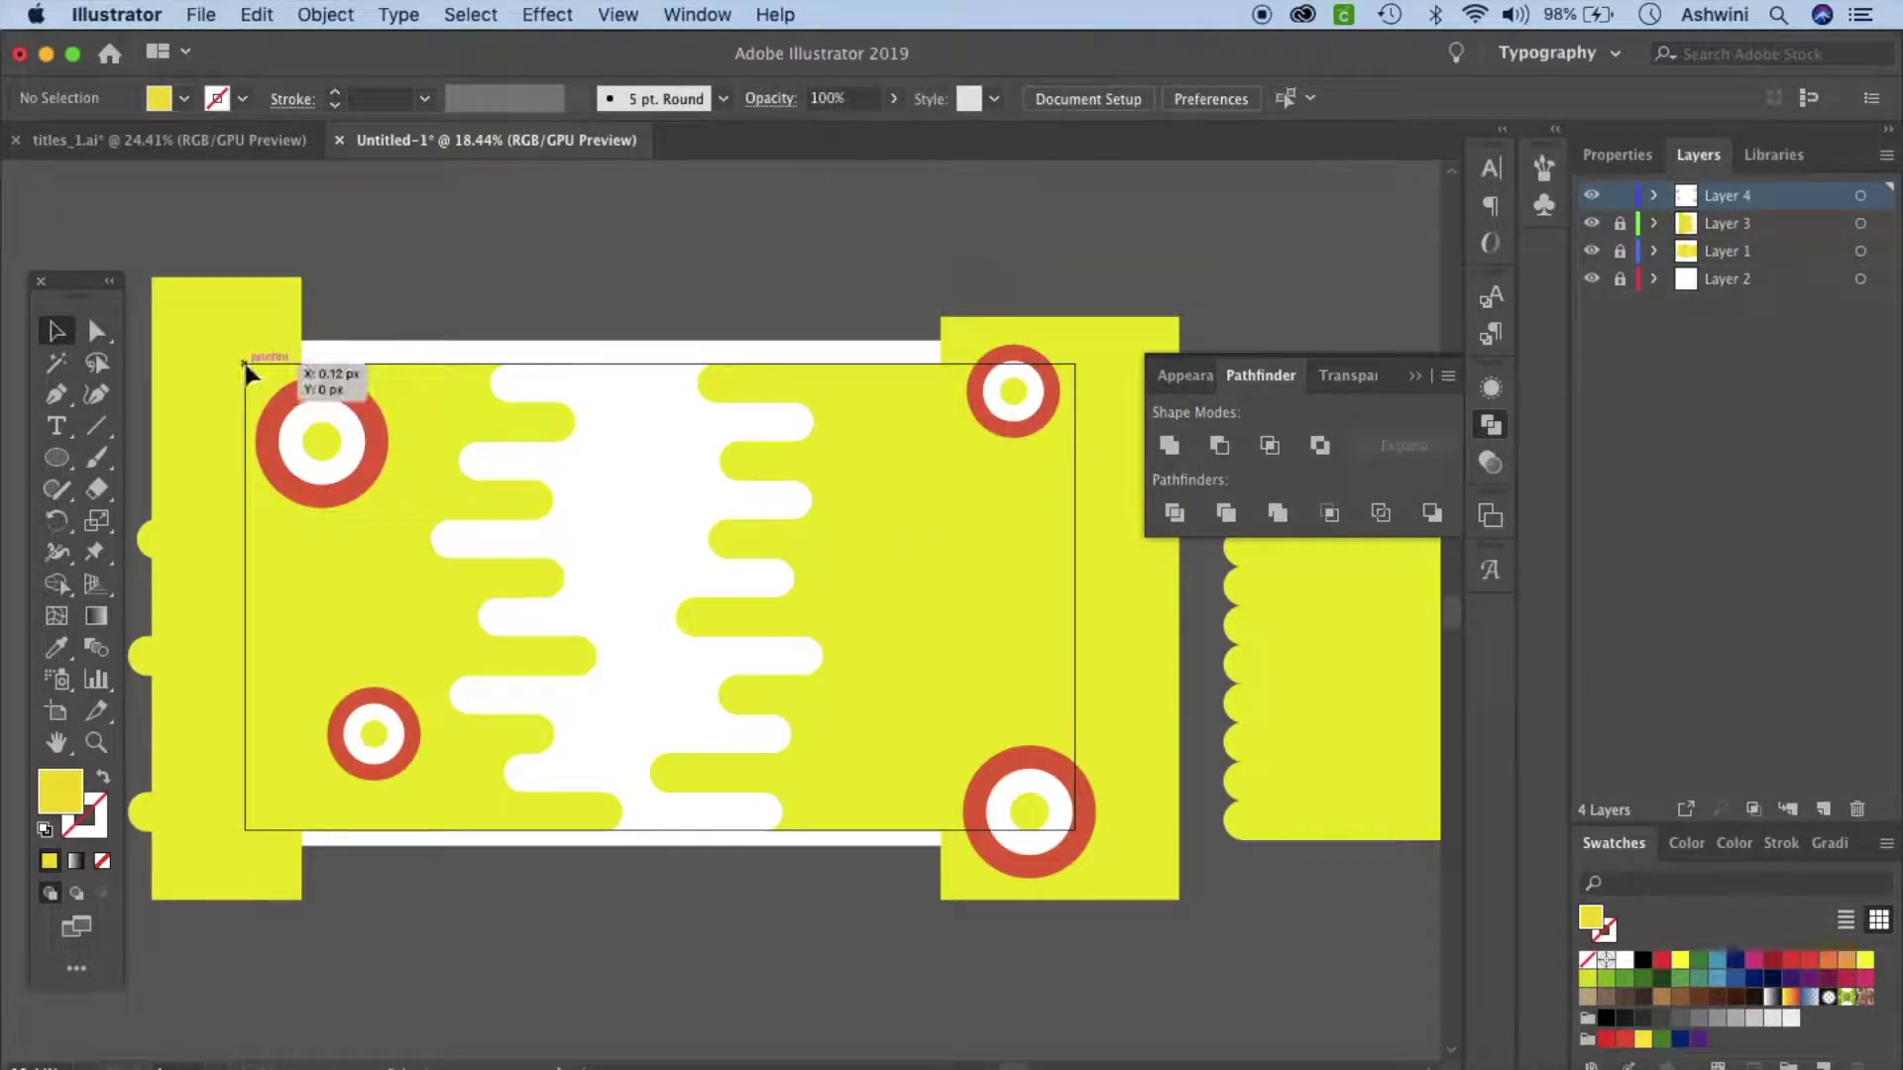
pyautogui.moveTo(249, 365); pyautogui.dragTo(400, 502)
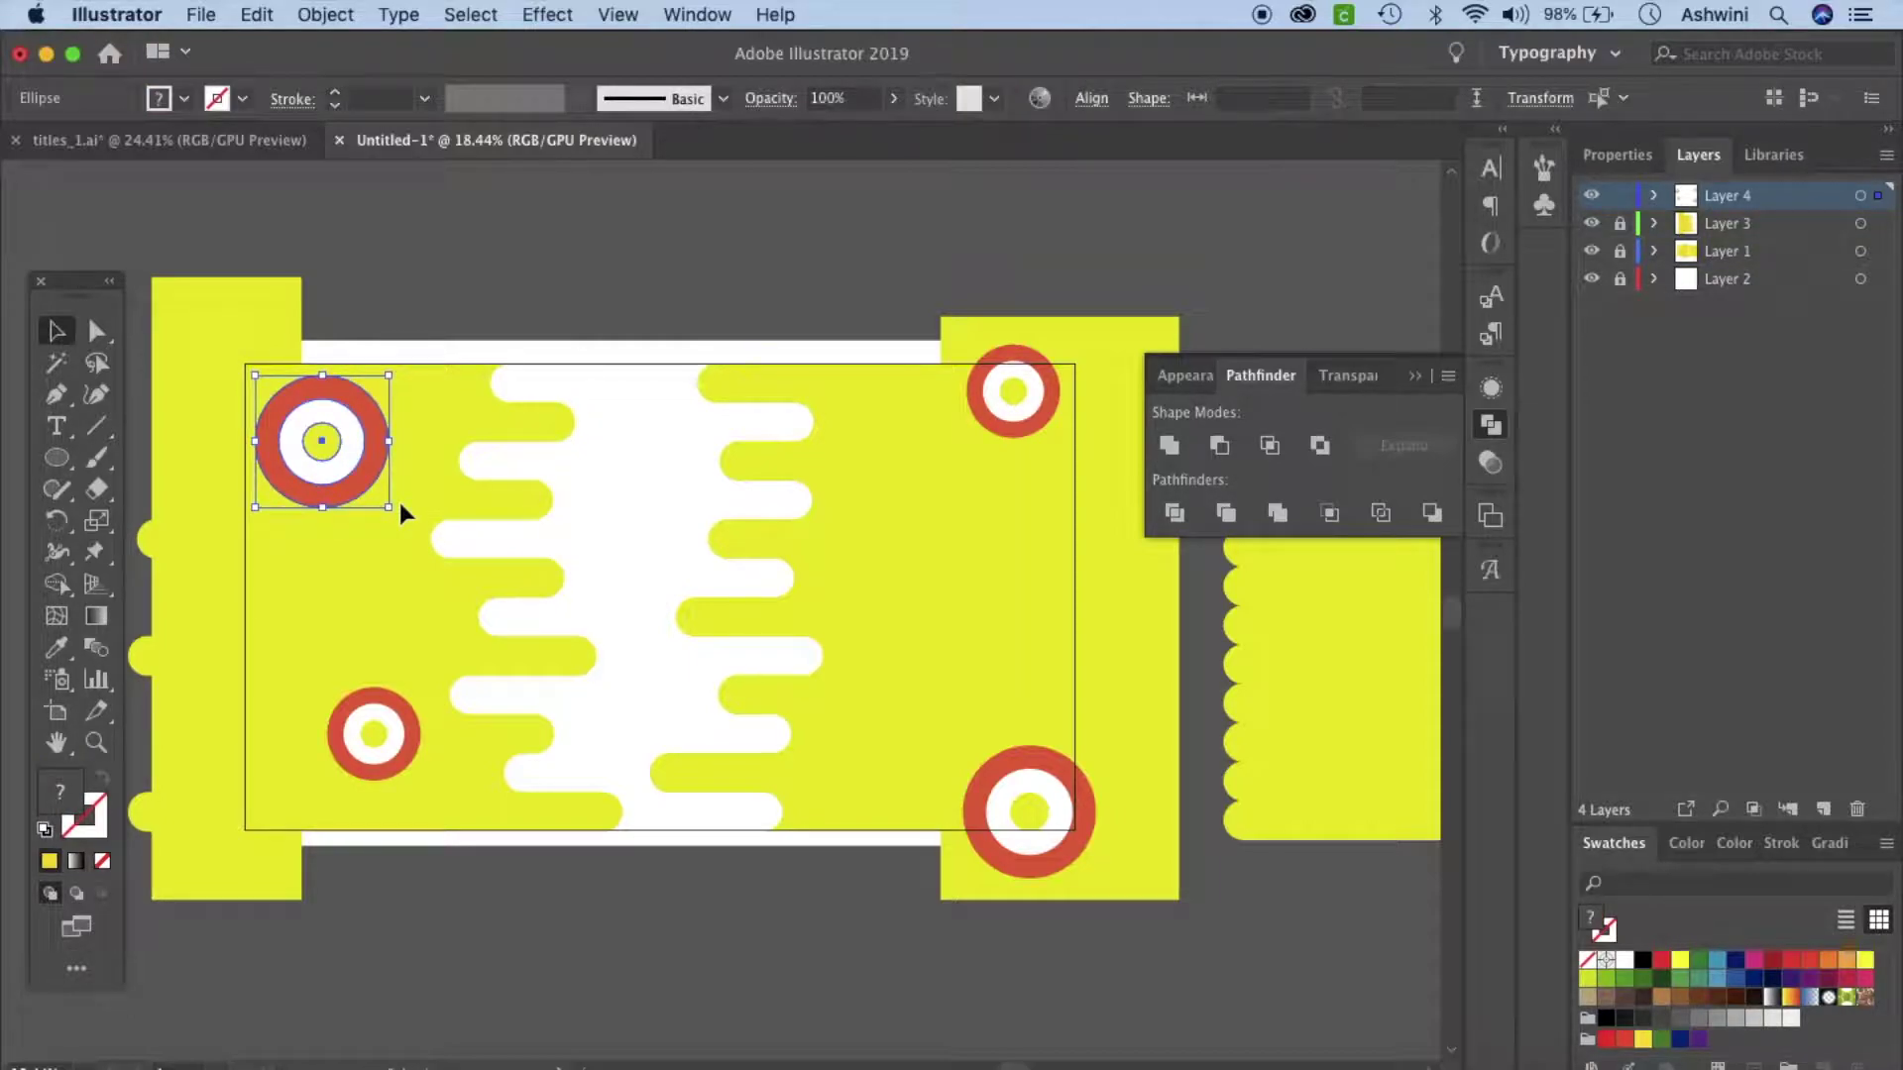
pyautogui.press('super+c')
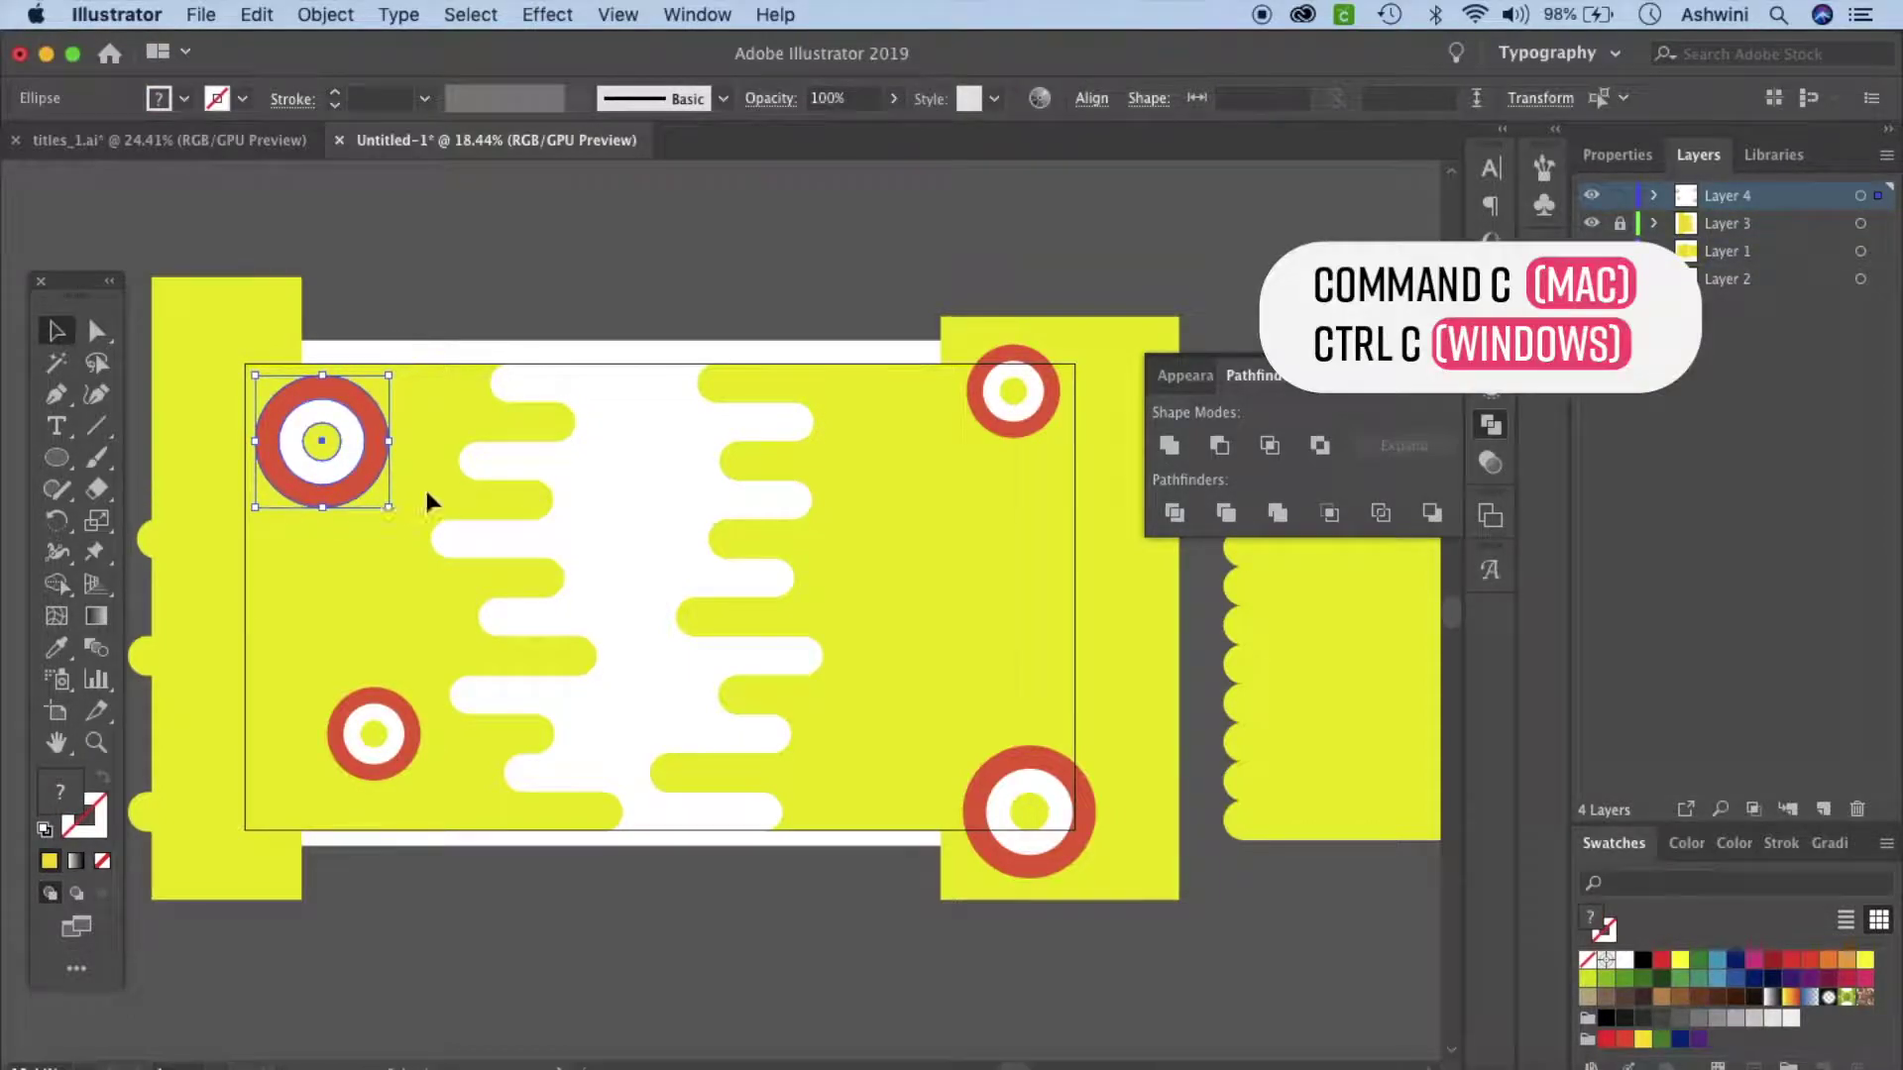
pyautogui.click(1619, 196)
pyautogui.click(1822, 807)
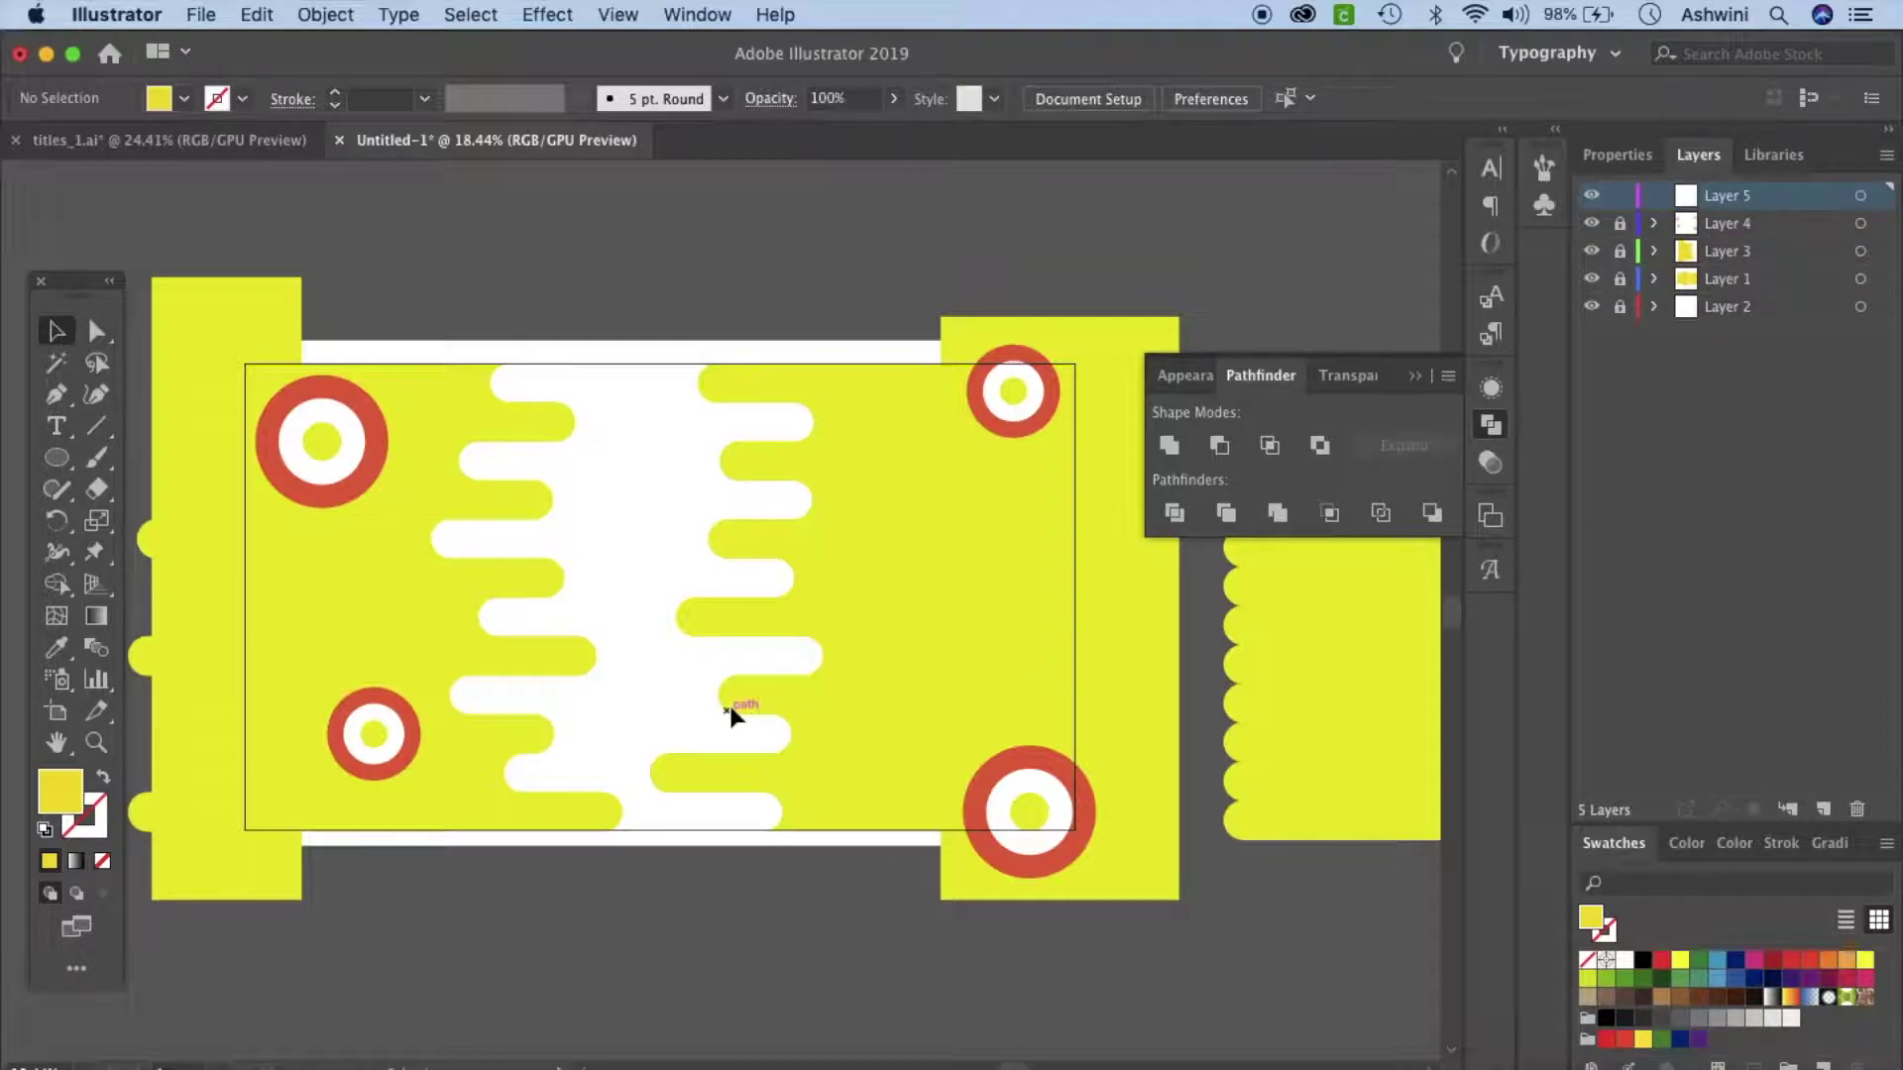
pyautogui.press('super+v')
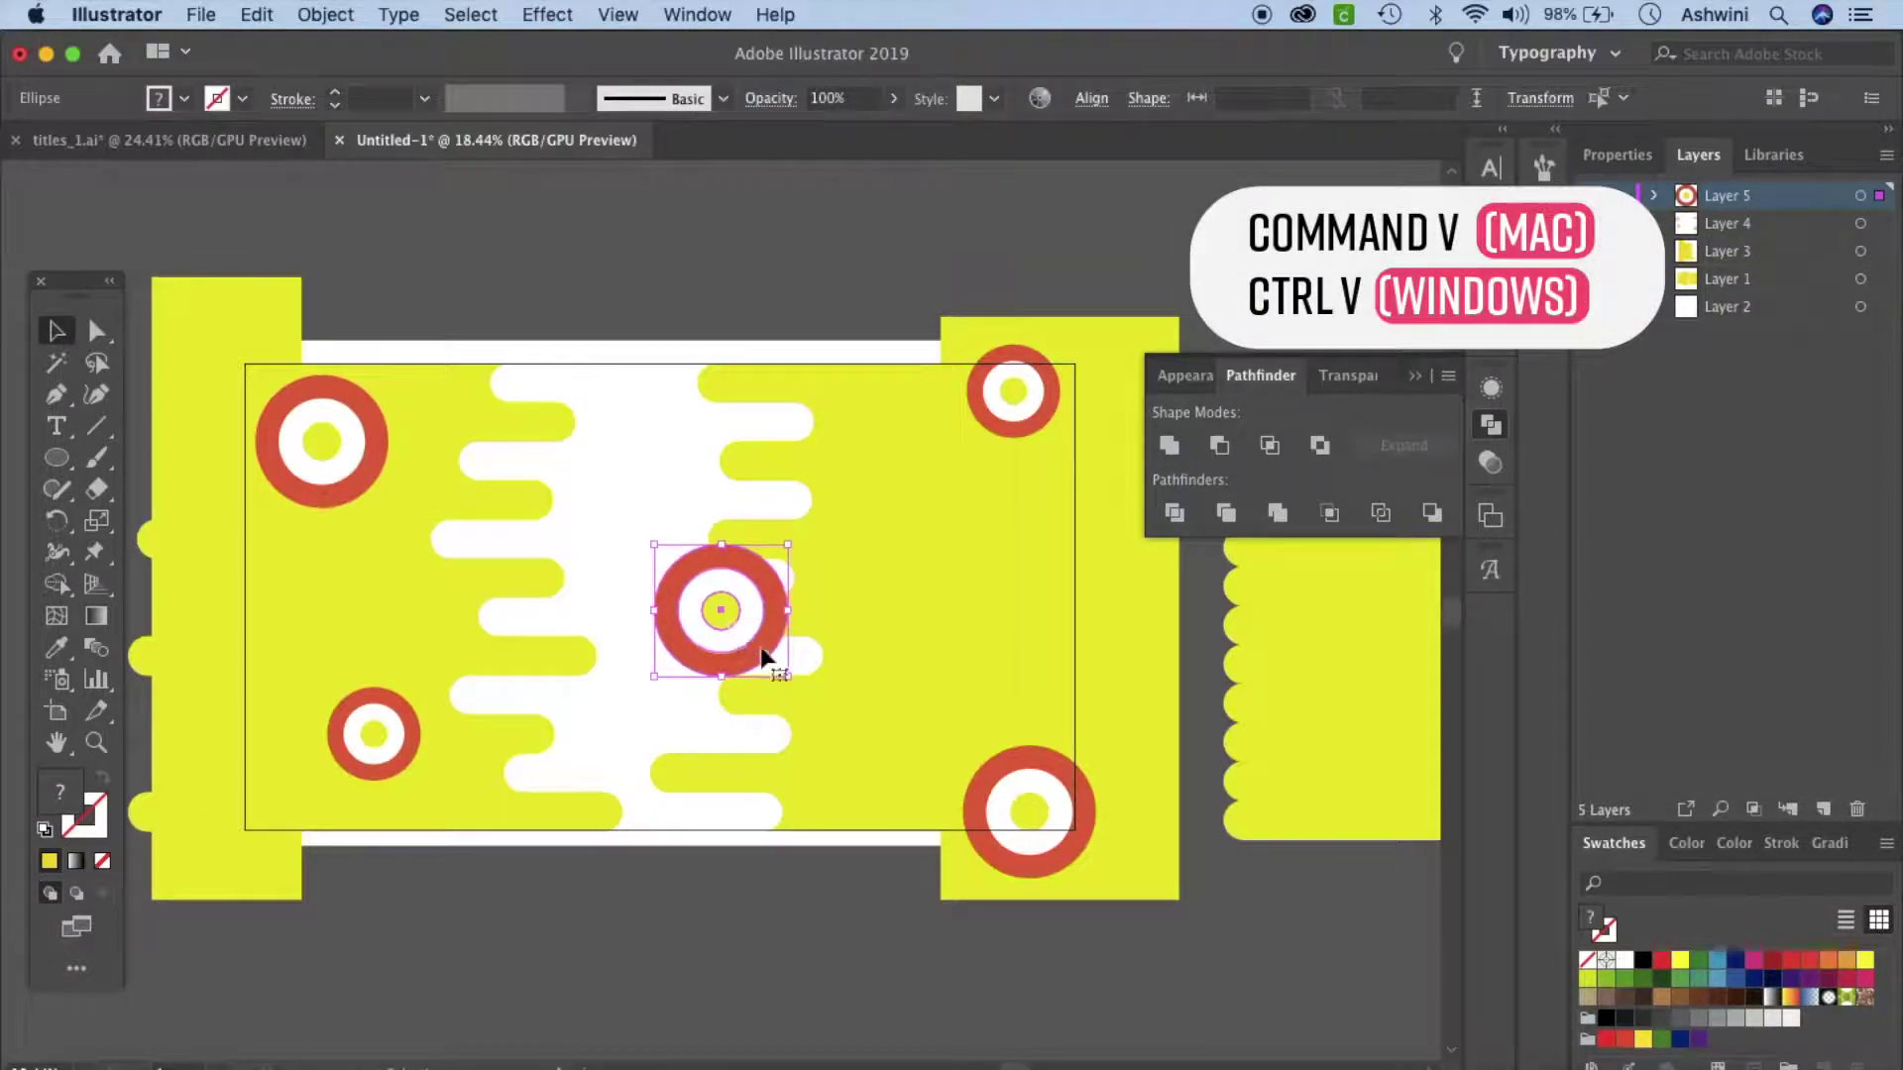
# Scale down and group the pasted ringed circle, and place it in the upper part of the white gap.
pyautogui.moveTo(790, 674); pyautogui.dragTo(753, 644)
pyautogui.press('super+g')
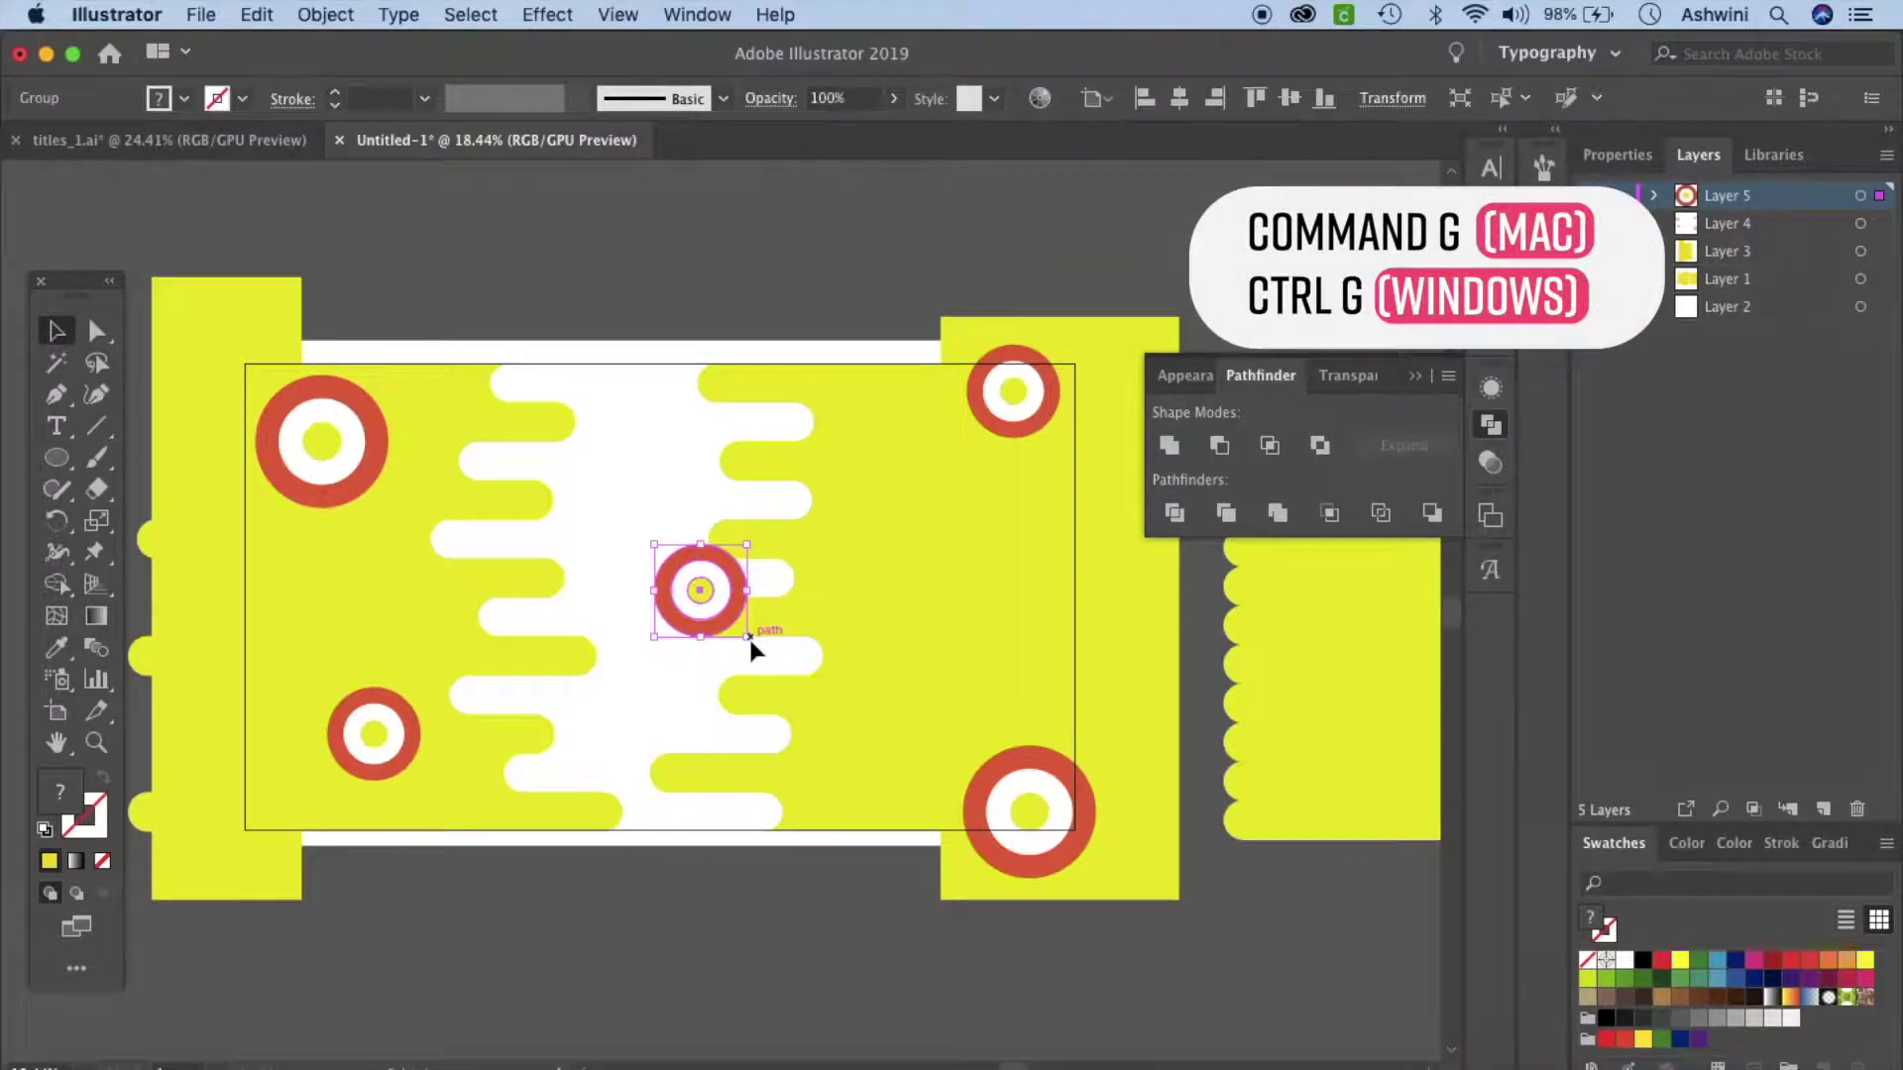
pyautogui.moveTo(753, 649); pyautogui.dragTo(644, 451)
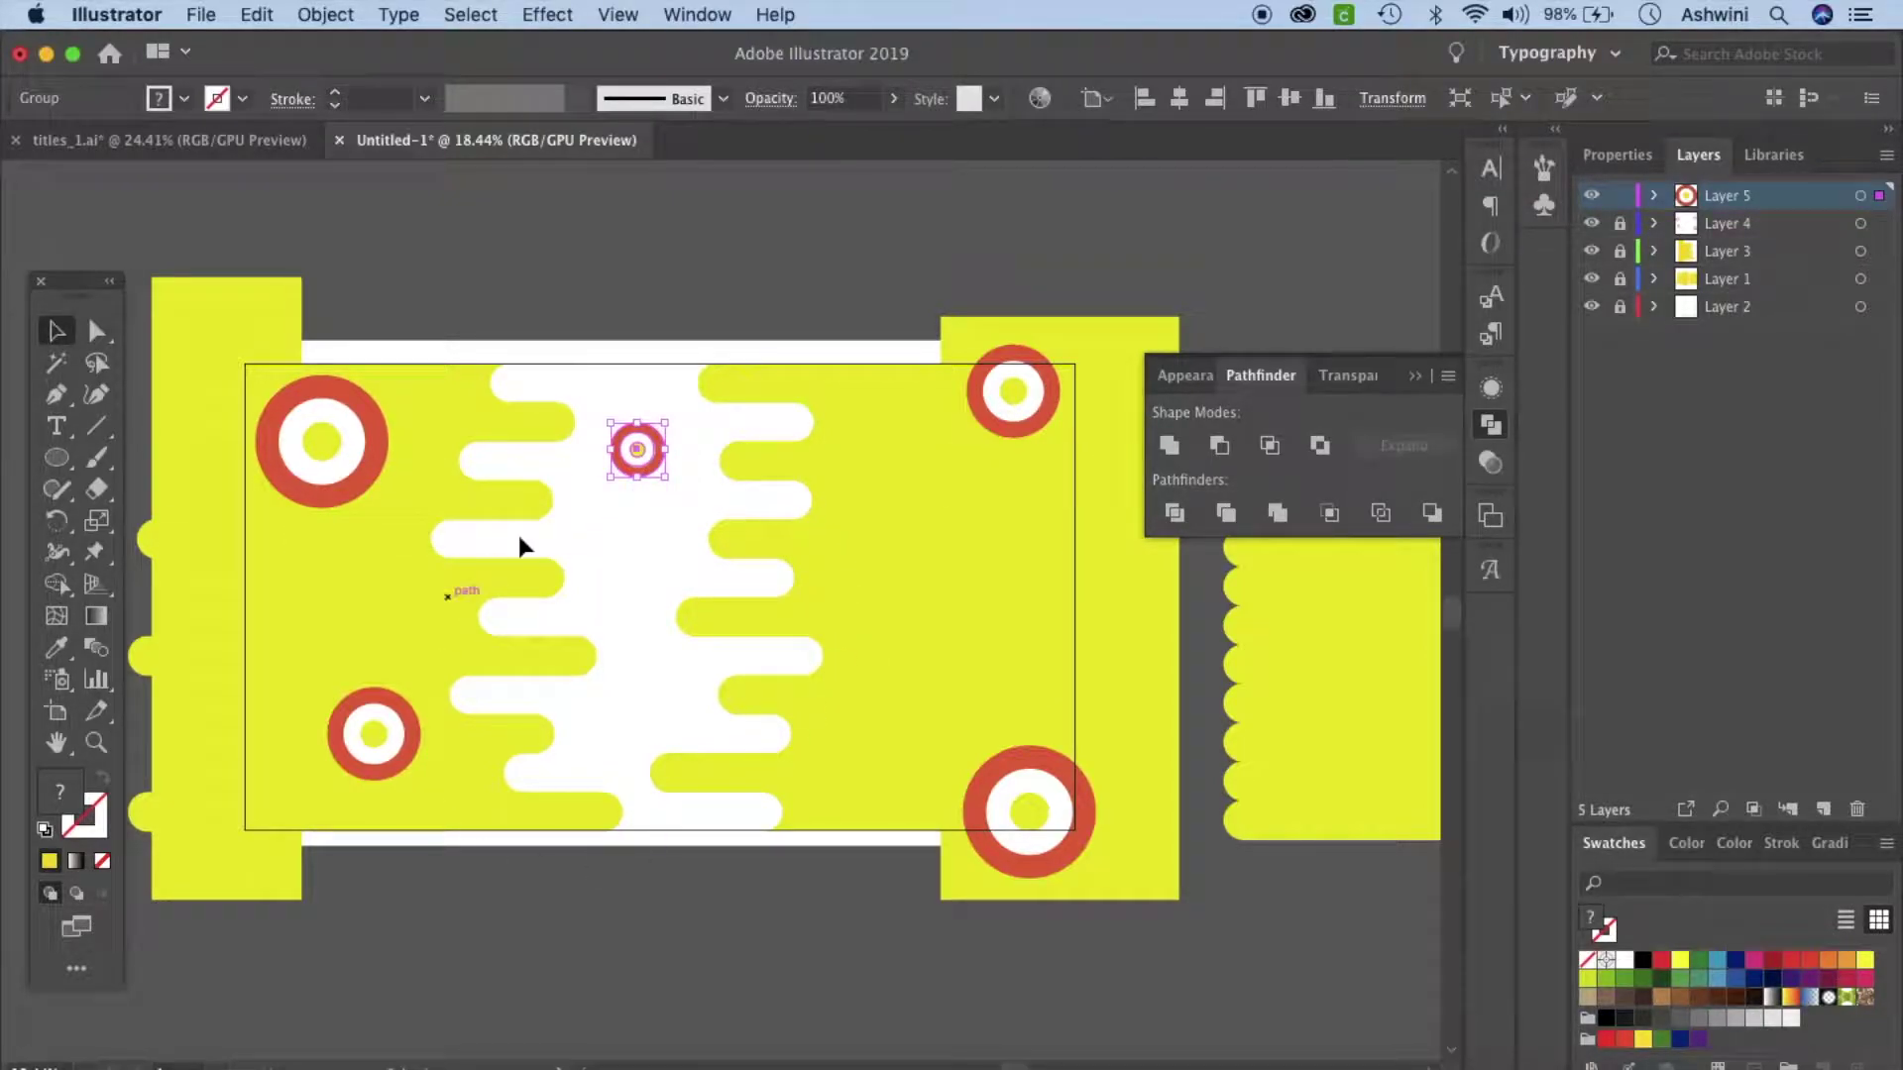
# Duplicate the small ringed circle onto the right yellow area and onto the left yellow area between the two bigger ones.
pyautogui.moveTo(637, 454); pyautogui.dragTo(879, 654)
pyautogui.doubleClick(509, 713)
pyautogui.click(18, 177)
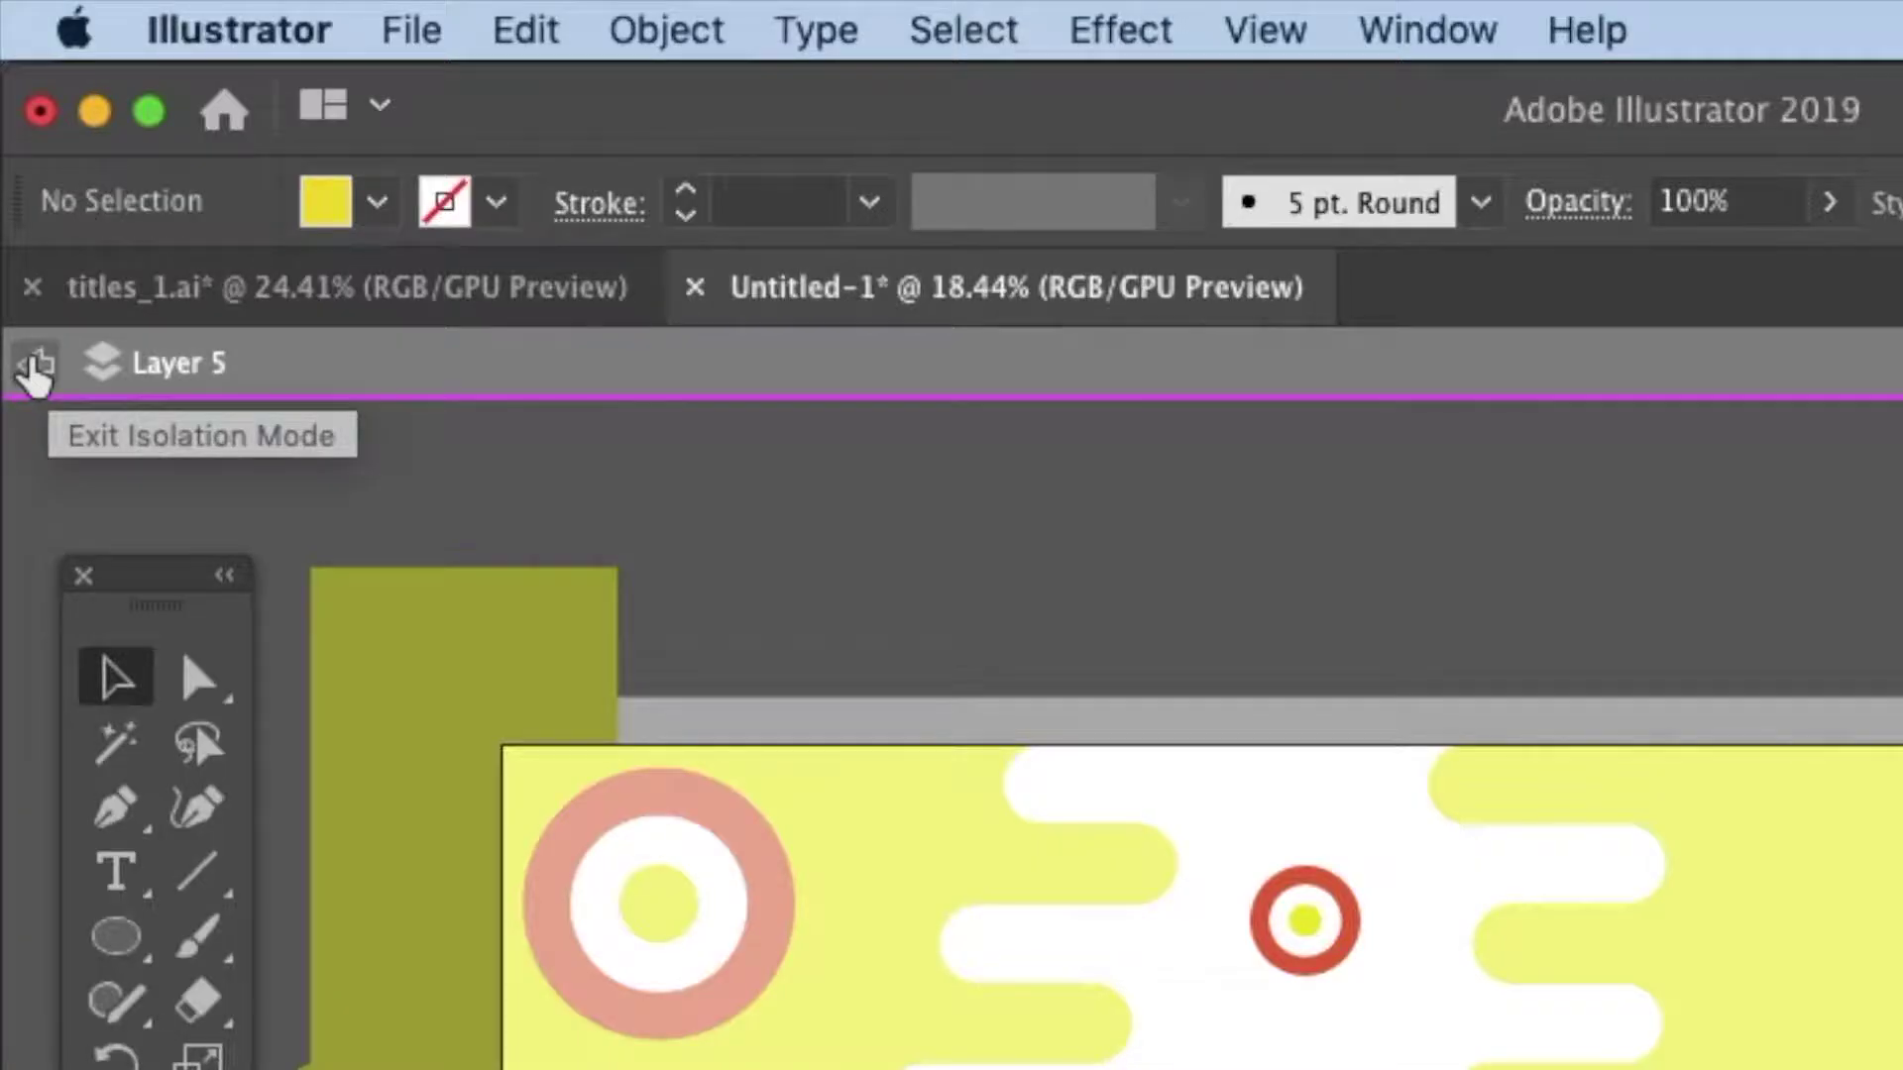
pyautogui.click(35, 365)
pyautogui.moveTo(511, 725); pyautogui.dragTo(433, 597)
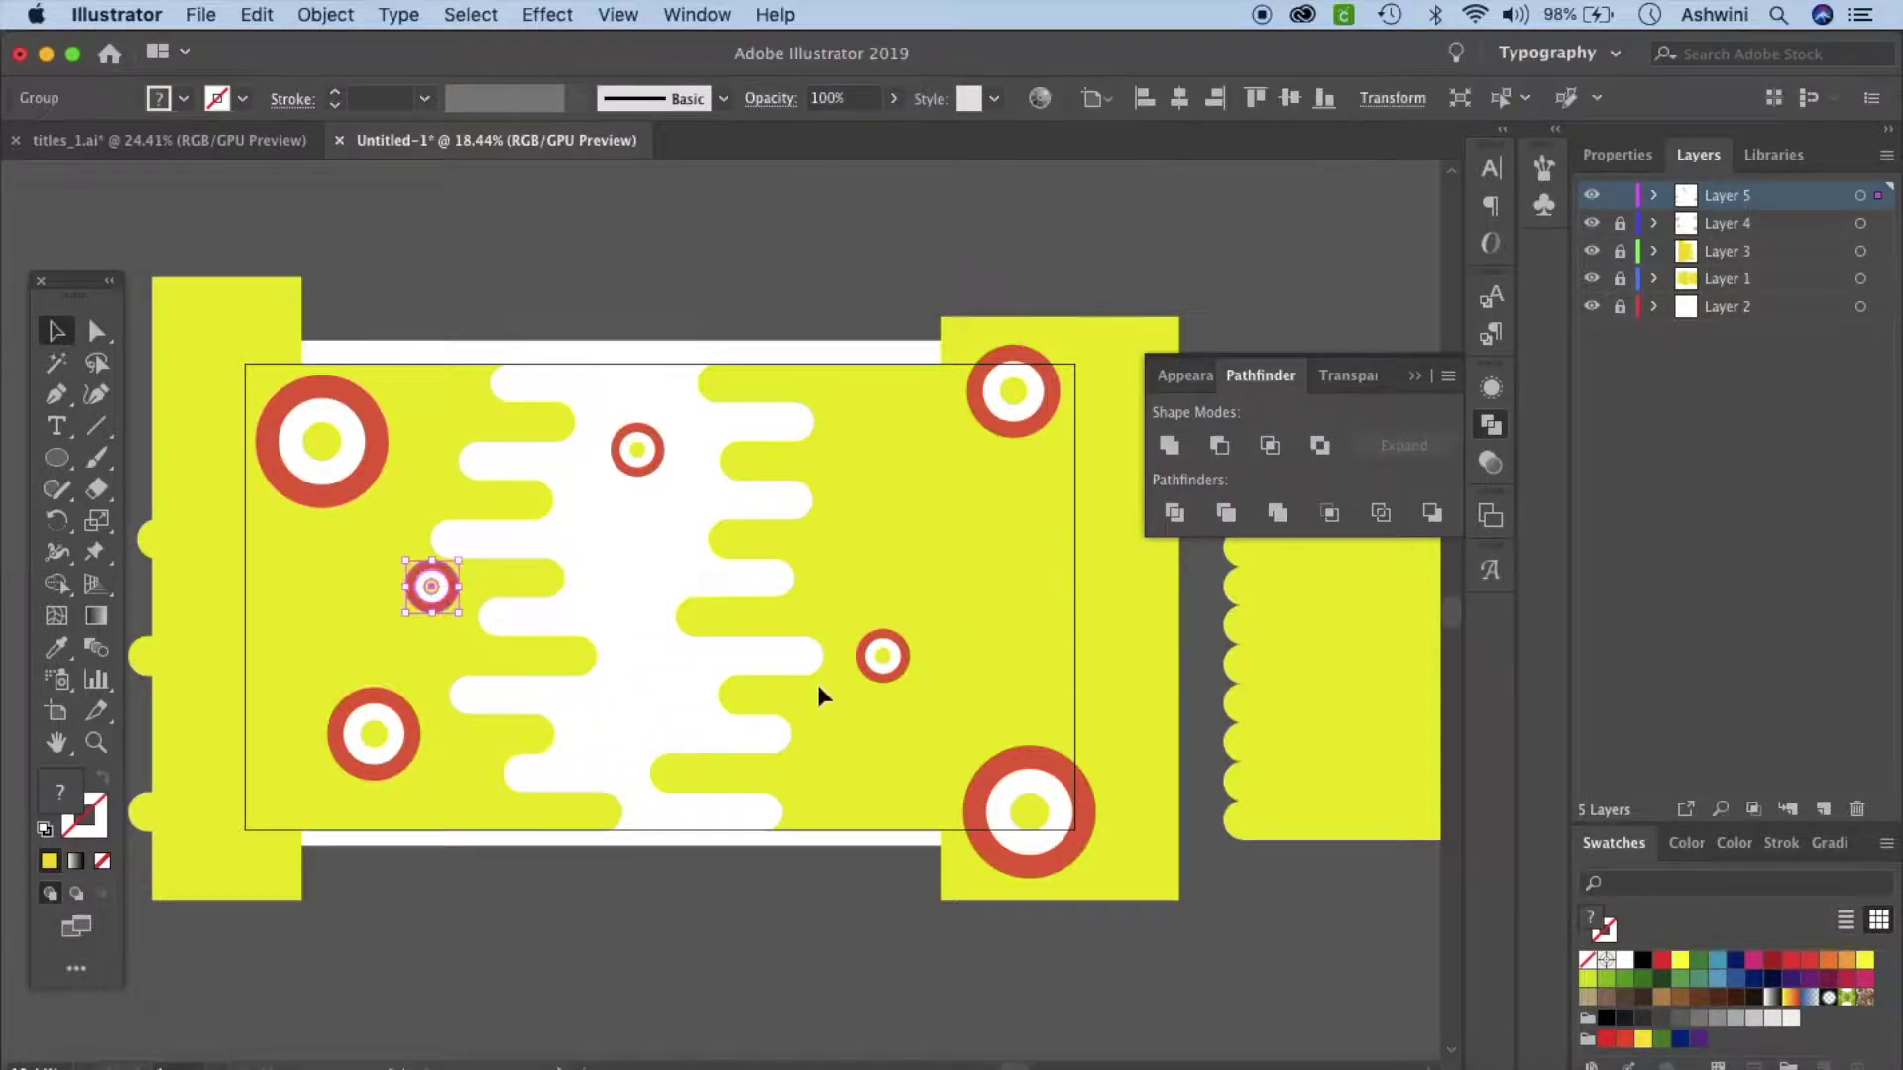
# Draw a small circle near the artboard's left edge and fill it with the theme's red.
pyautogui.click(56, 457)
pyautogui.moveTo(269, 586); pyautogui.dragTo(294, 615)
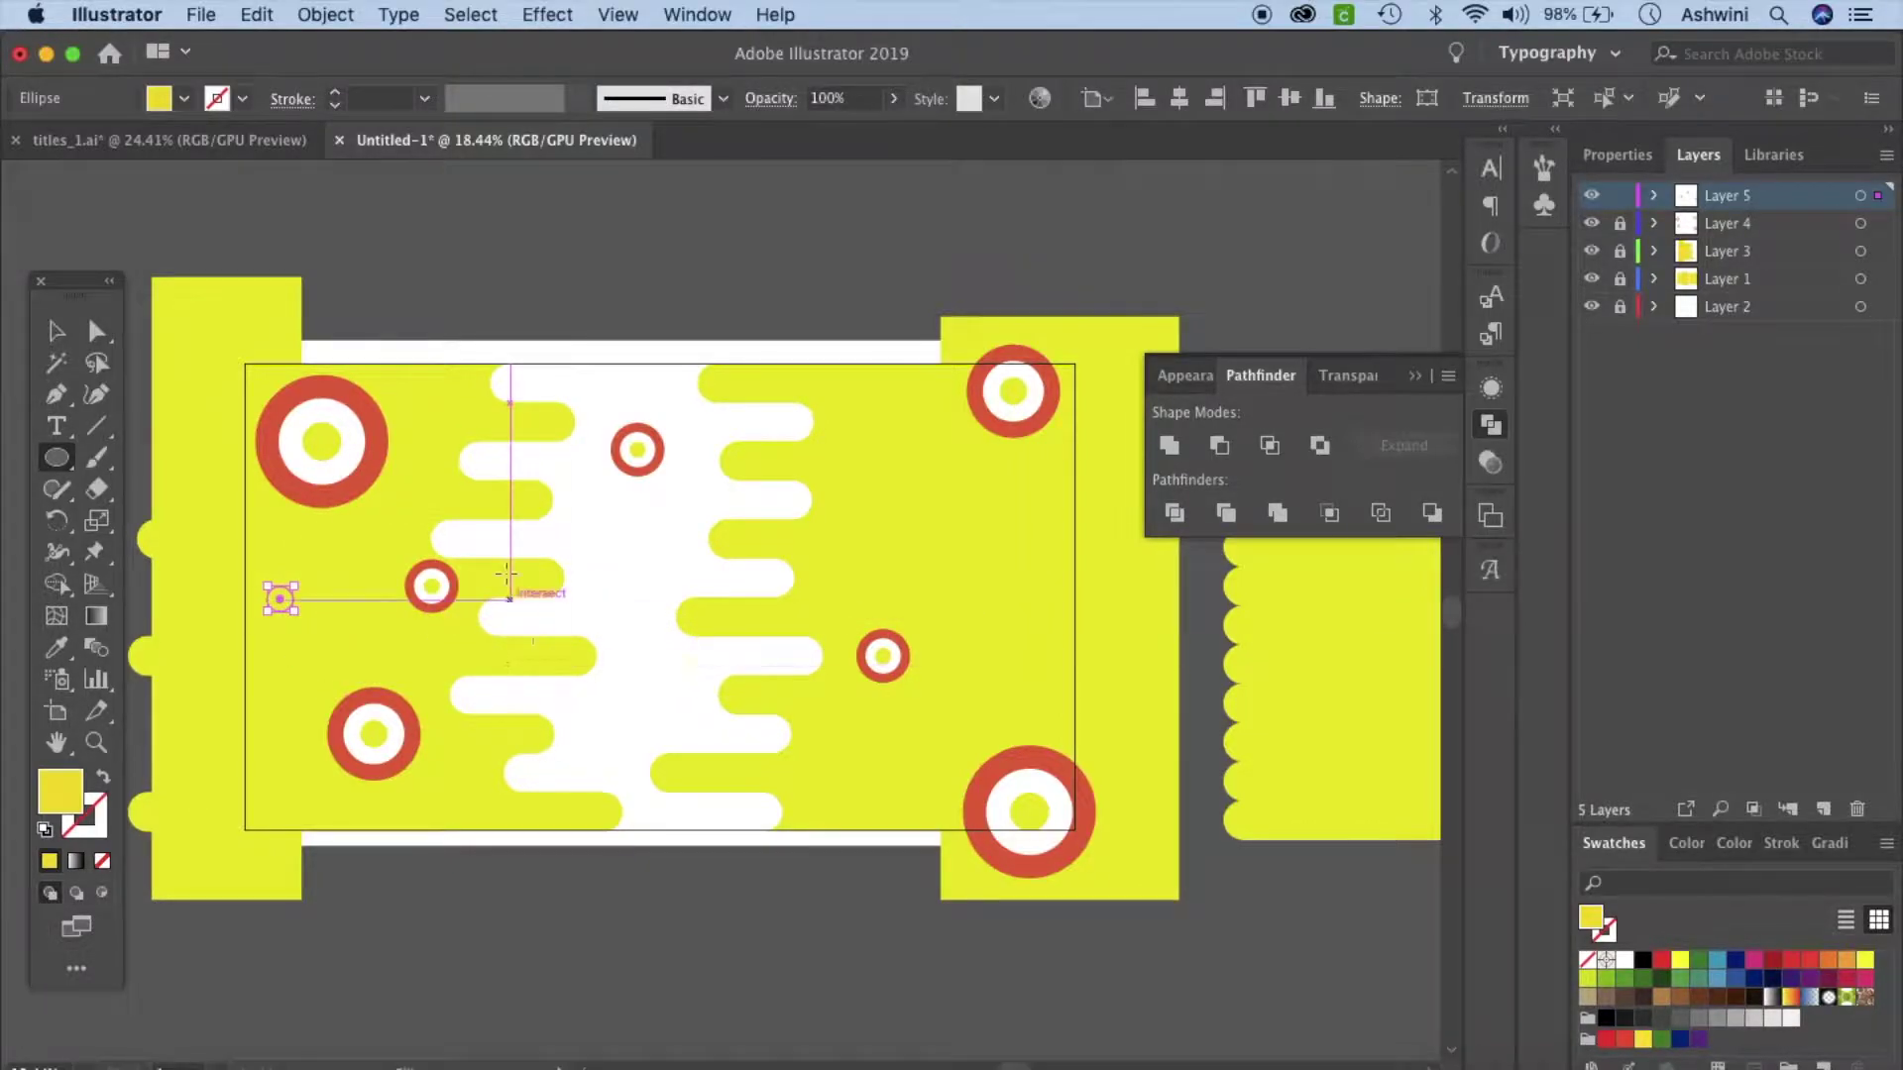
pyautogui.click(1774, 155)
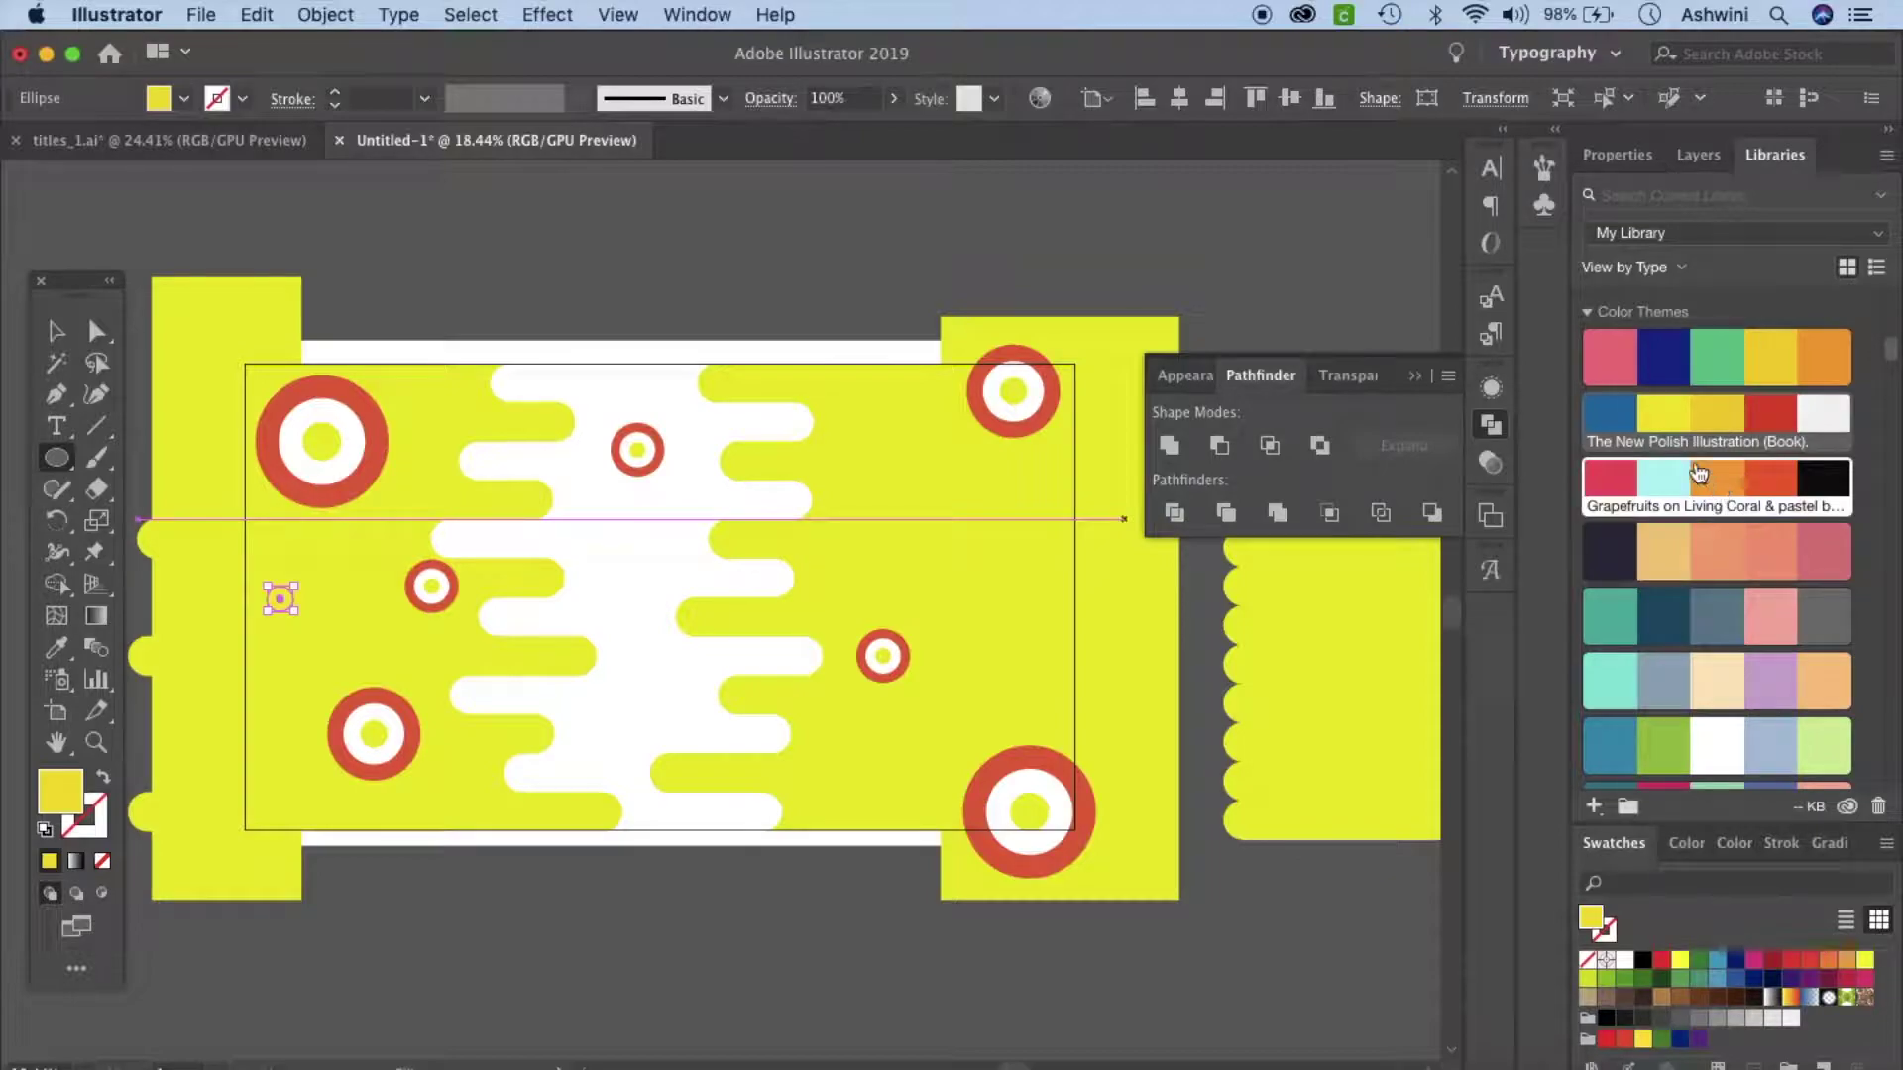
pyautogui.click(1780, 426)
# Add small white dots on the upper right yellow area and red dots at the right stack's middle and lower pill ends.
pyautogui.keyDown('super'); pyautogui.click(976, 530); pyautogui.keyUp('super')
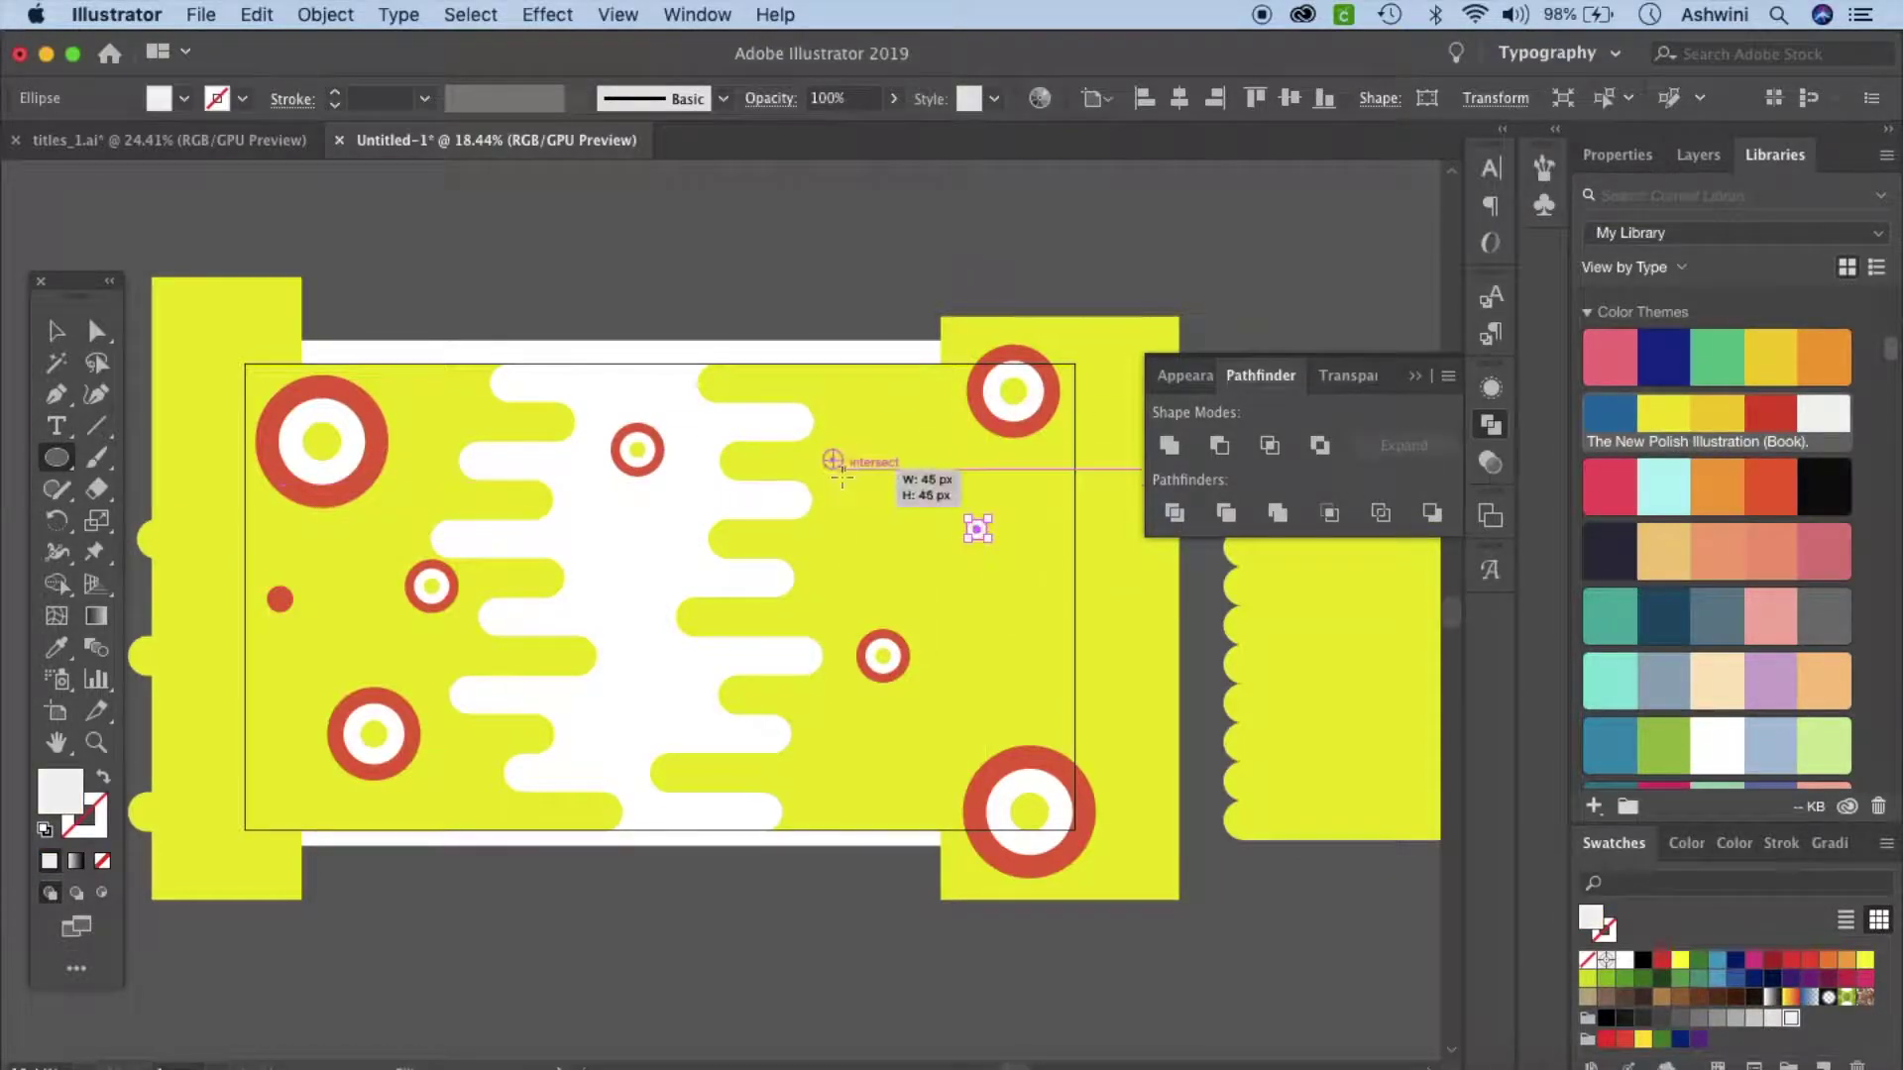
pyautogui.moveTo(763, 560); pyautogui.dragTo(780, 578)
pyautogui.click(1769, 485)
pyautogui.moveTo(804, 789); pyautogui.dragTo(820, 803)
pyautogui.click(1769, 485)
# Draw white dots at the lower right, lower left and upper left, plus a red dot on a middle-left pill end.
pyautogui.click(1823, 413)
pyautogui.moveTo(1012, 675); pyautogui.dragTo(1030, 693)
pyautogui.moveTo(456, 782); pyautogui.dragTo(481, 807)
pyautogui.moveTo(447, 424); pyautogui.dragTo(454, 432)
pyautogui.moveTo(554, 639); pyautogui.dragTo(574, 660)
pyautogui.click(1769, 485)
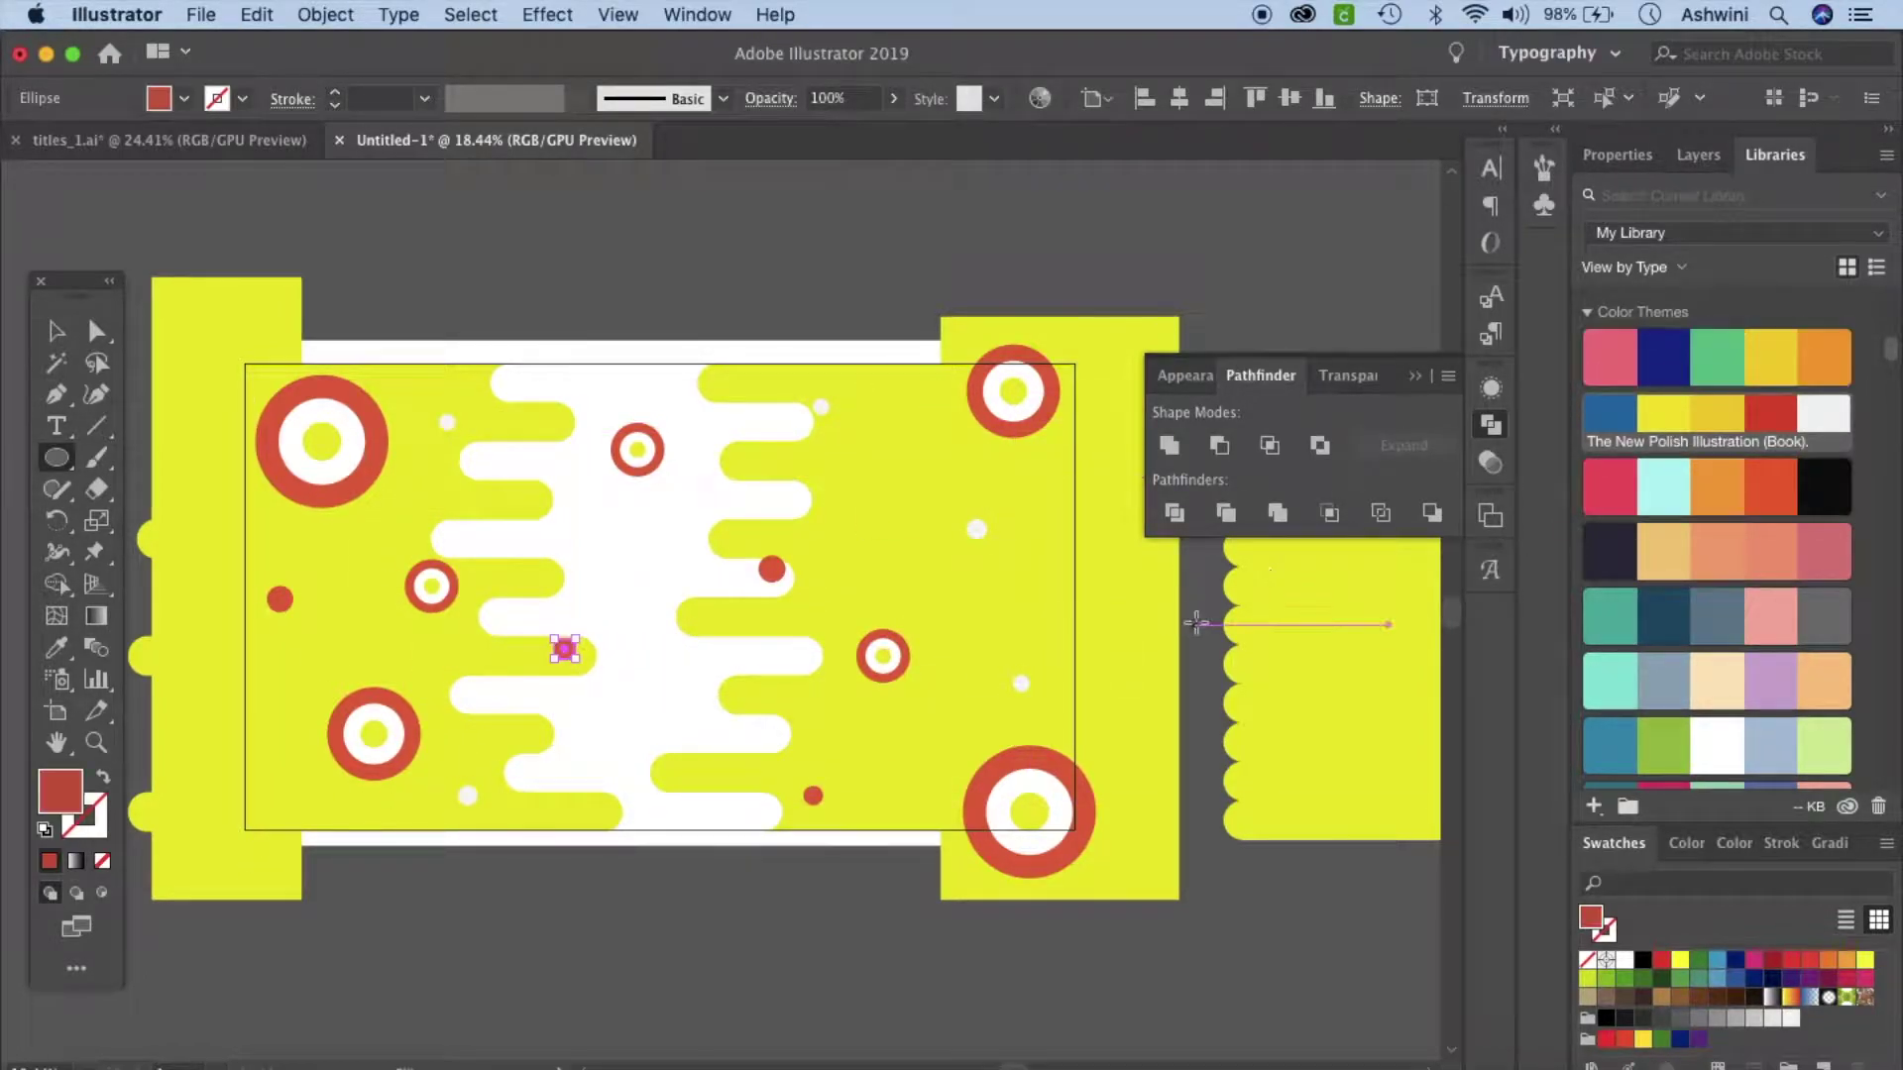
# Clear the selection and collapse the Pathfinder panel.
pyautogui.press('v')
pyautogui.press('super+shift+a')
pyautogui.click(1386, 355)
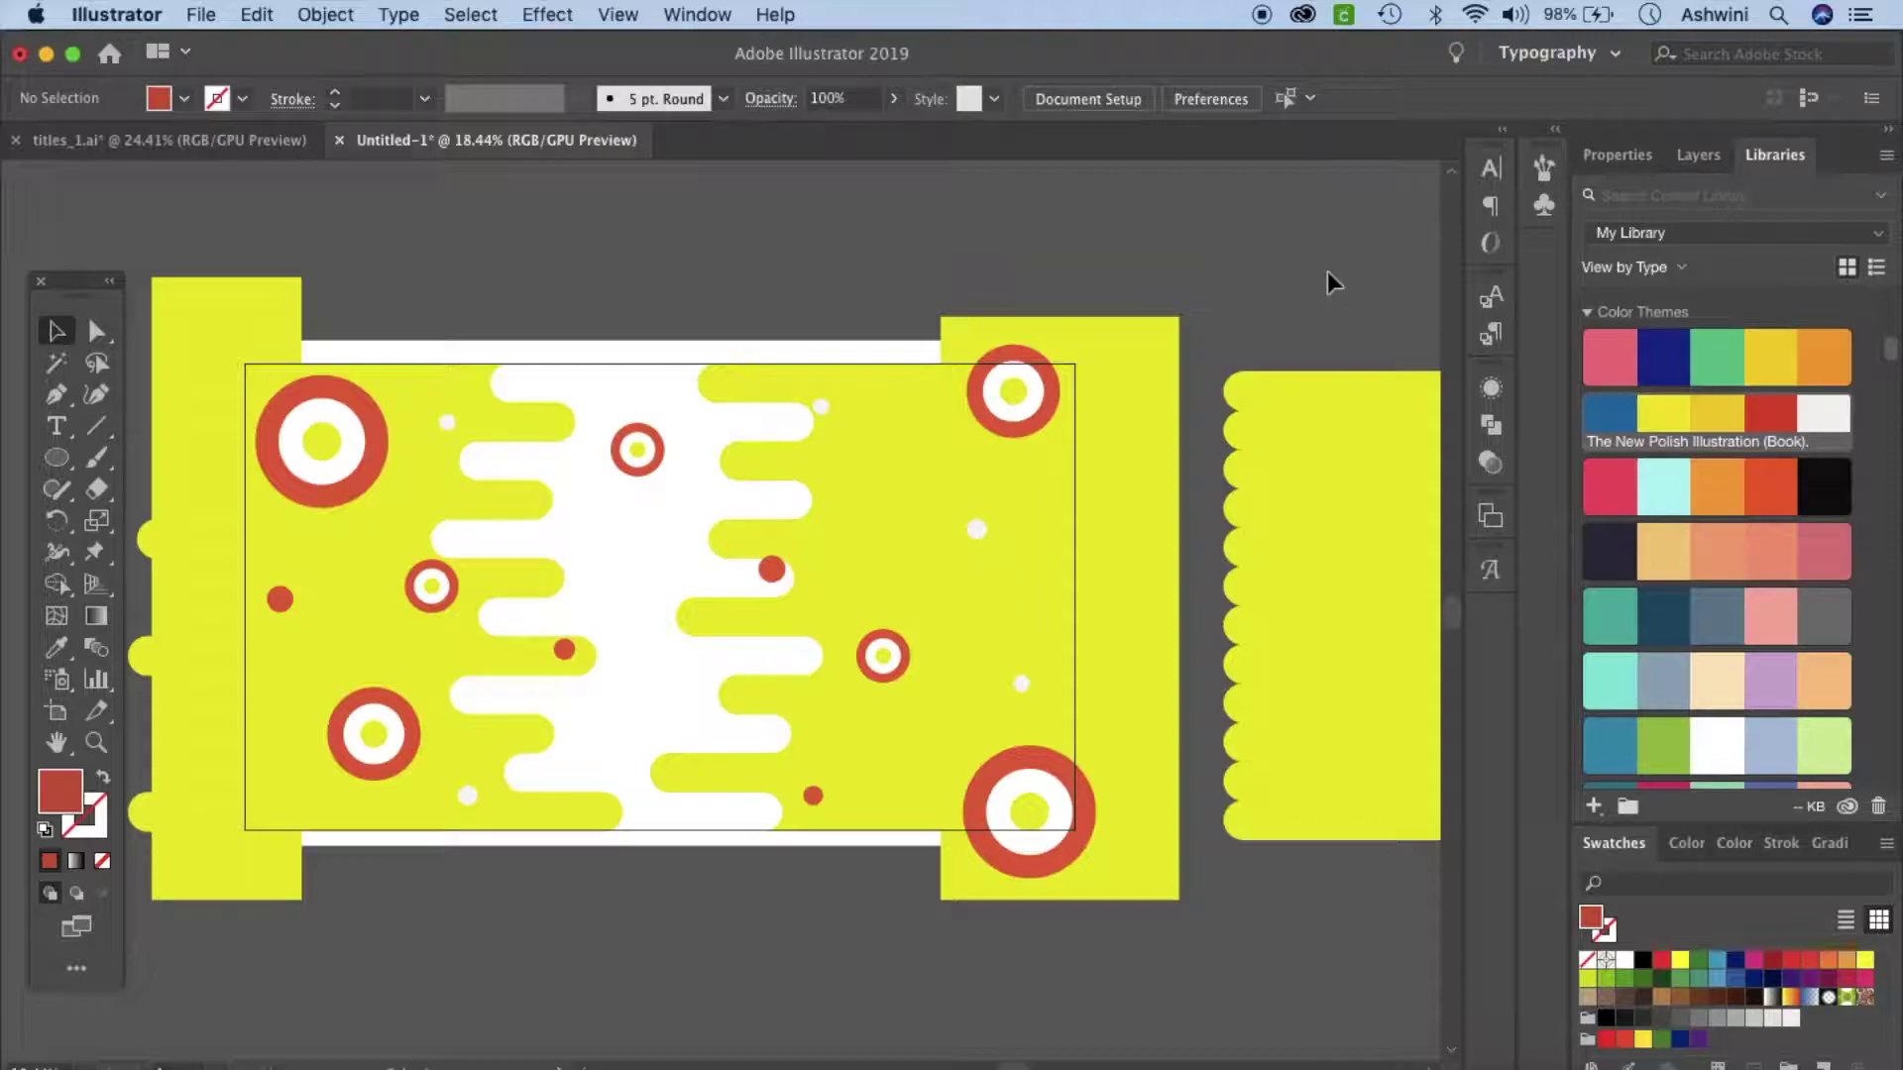
# Lock Layer 5, add a new layer above it, and paste the HELLO text near the artboard's centre.
pyautogui.click(1698, 154)
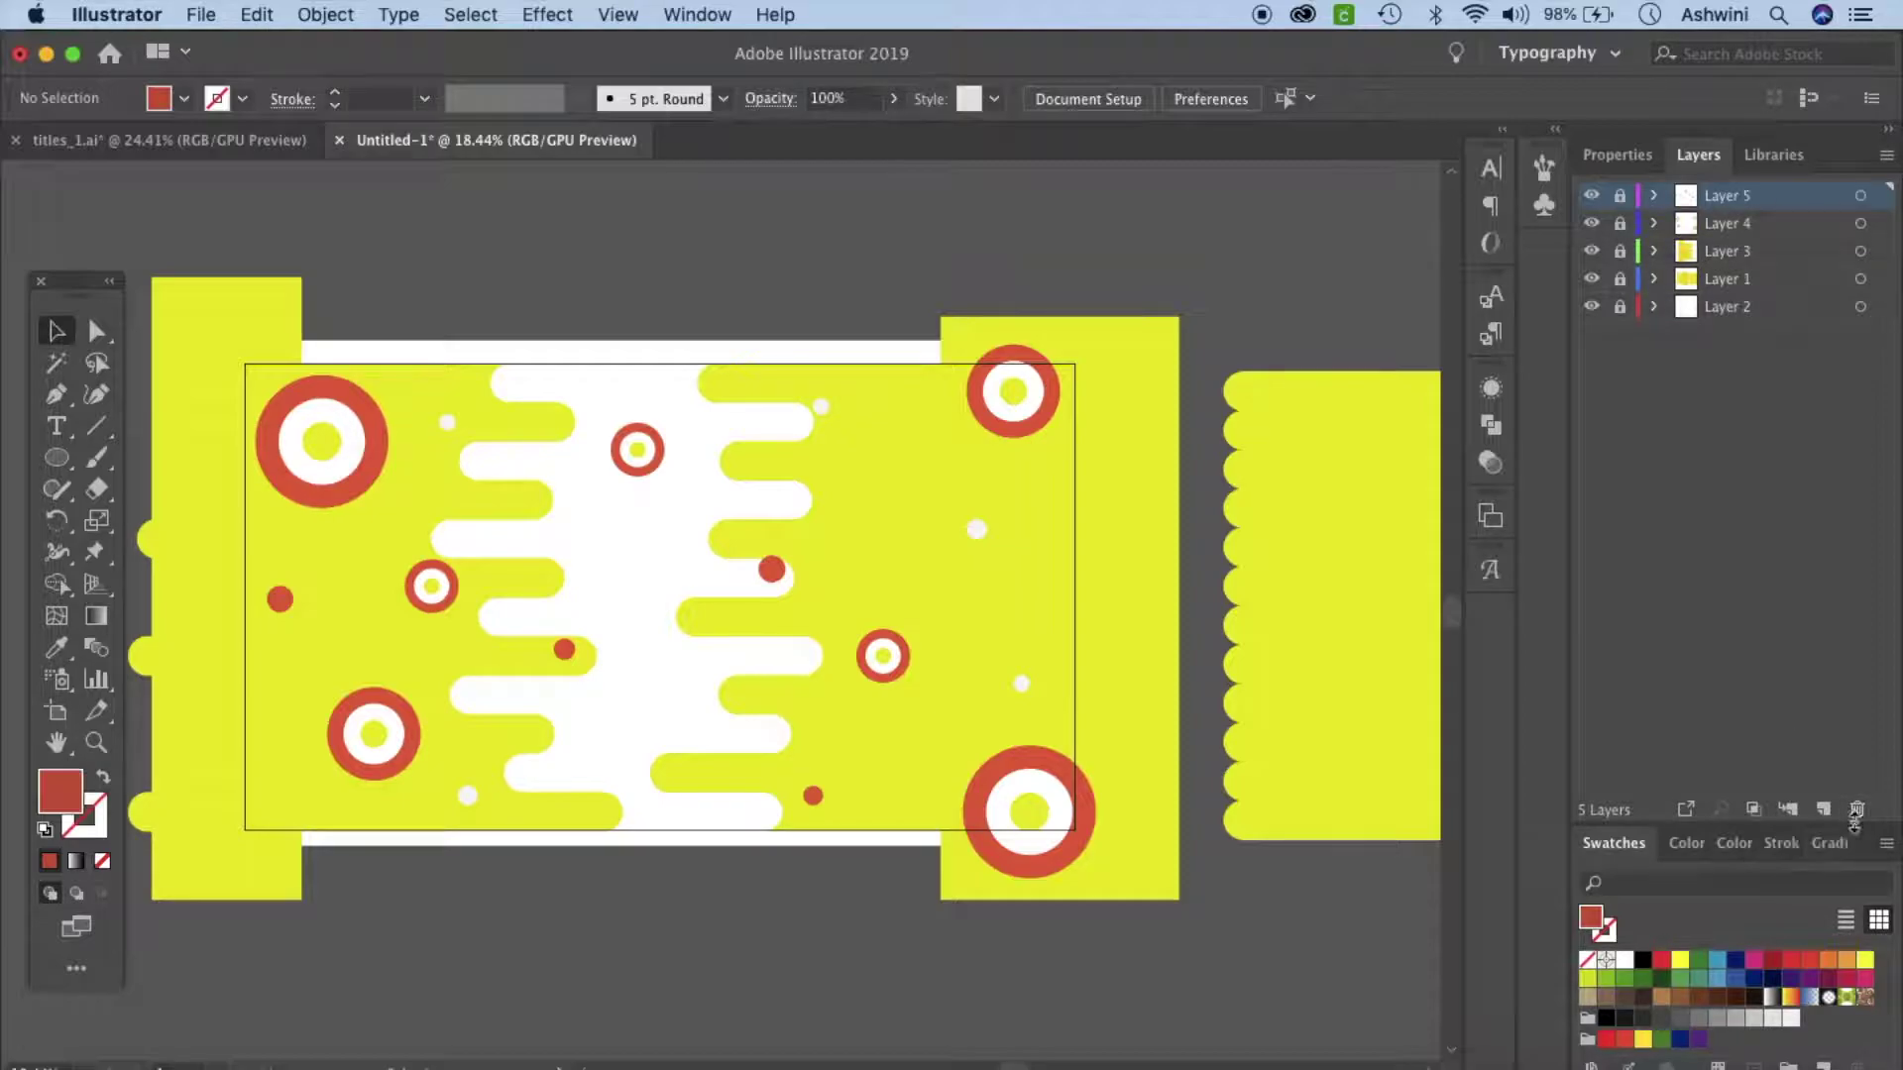
pyautogui.click(1822, 809)
pyautogui.press('super+v')
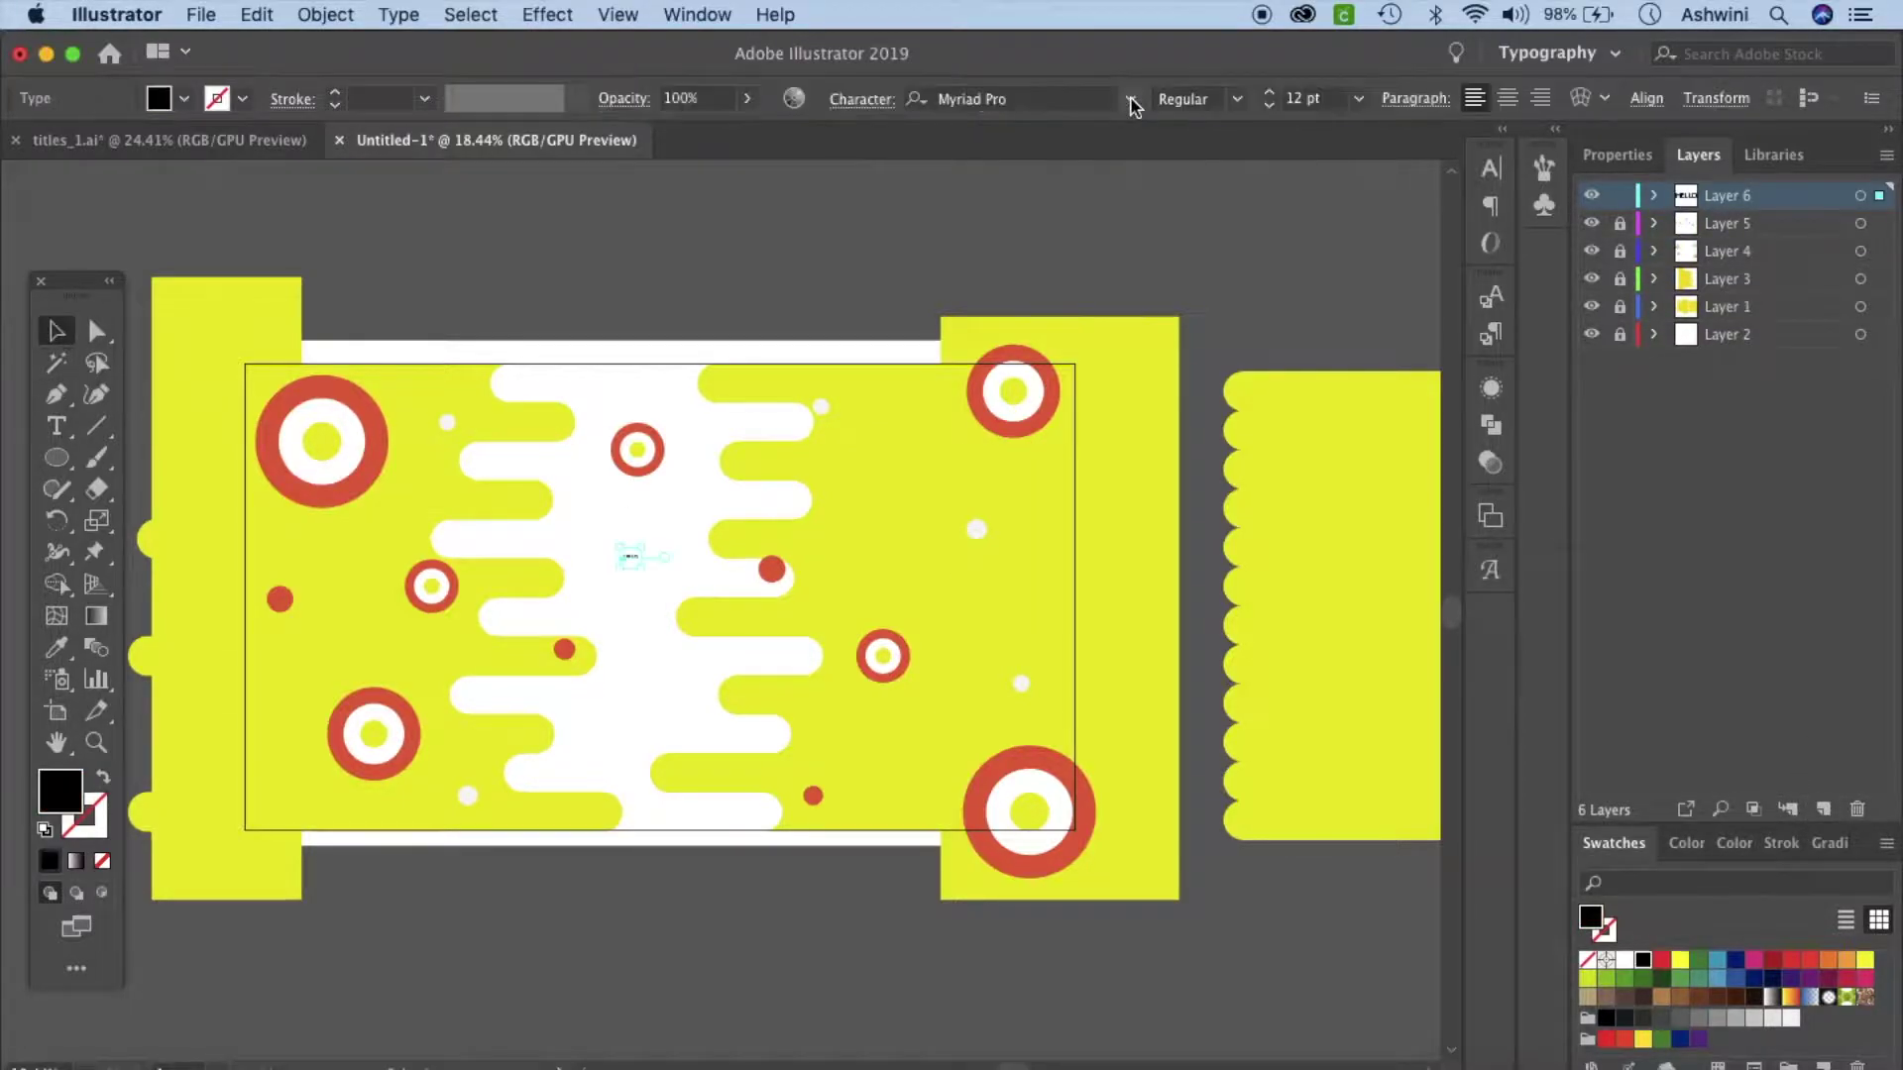
# Set the HELLO text's font to Azo Sans Uber Regular.
pyautogui.click(1131, 100)
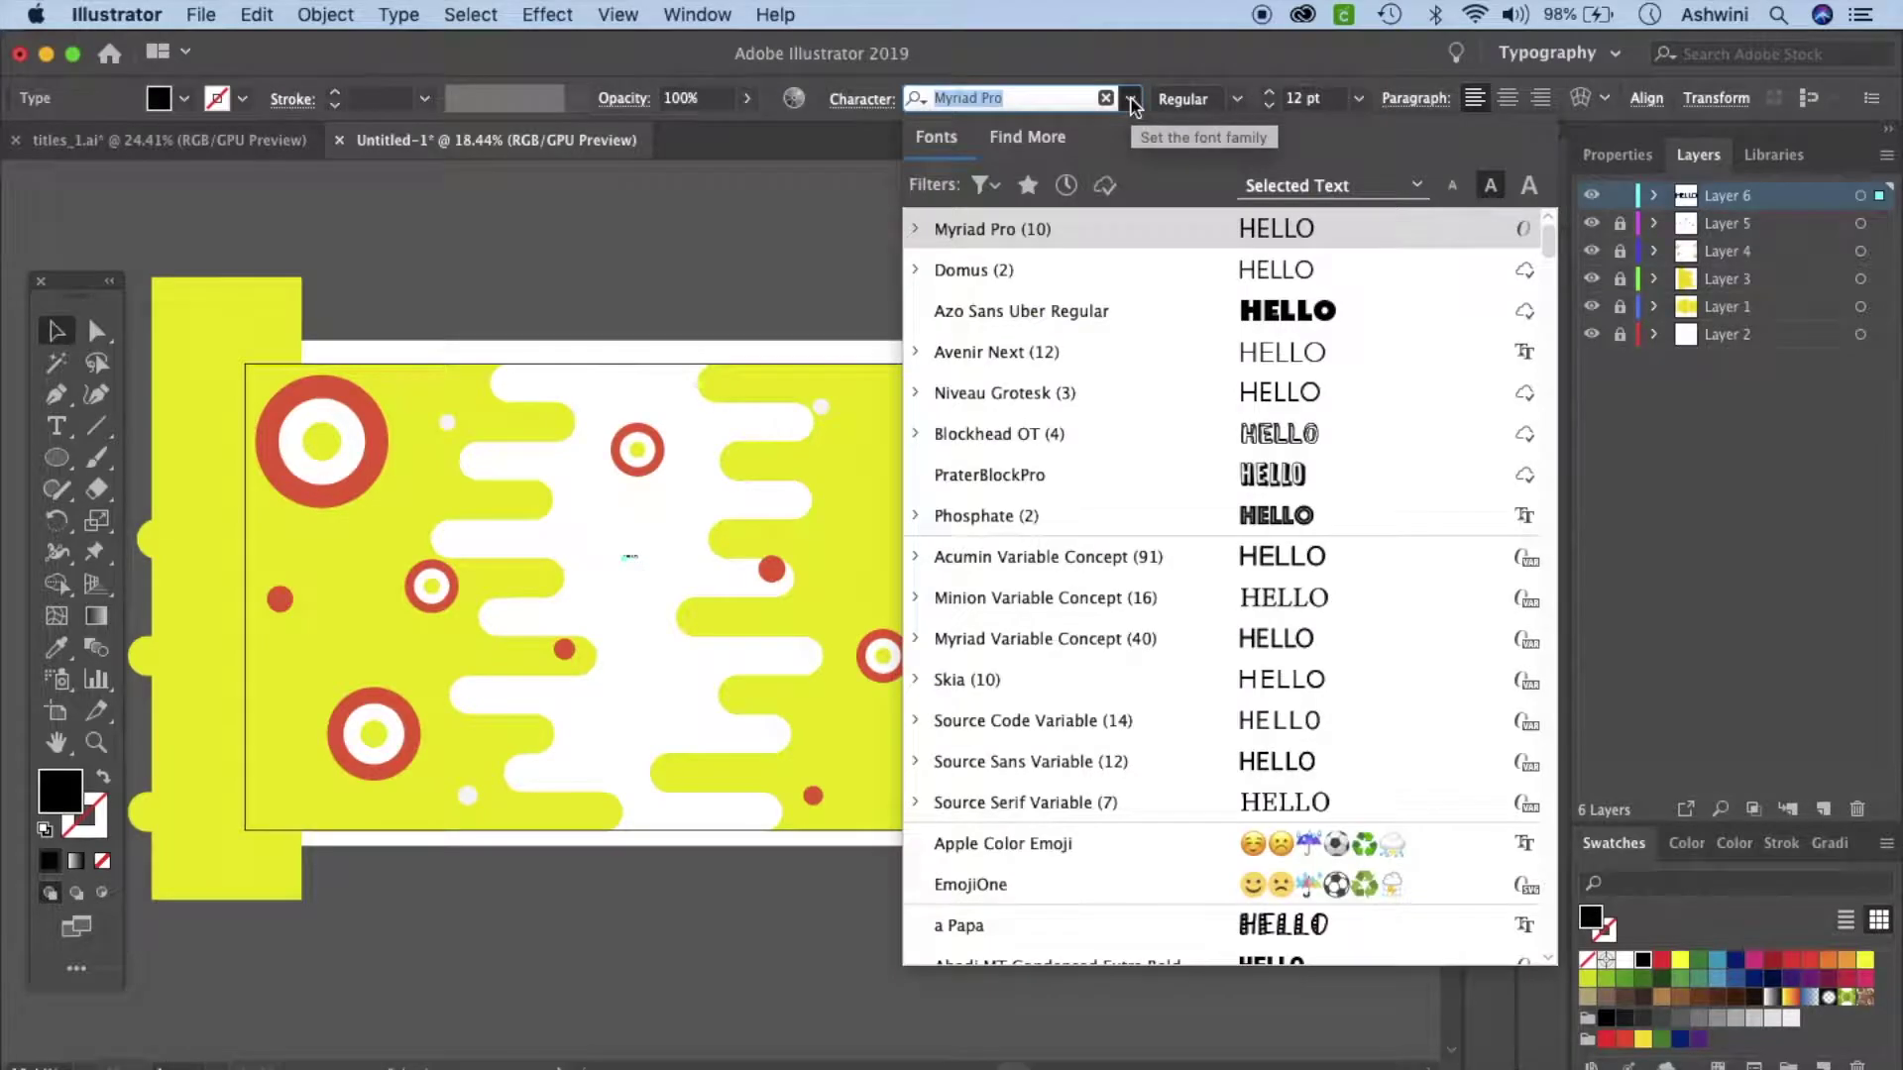
pyautogui.click(1112, 313)
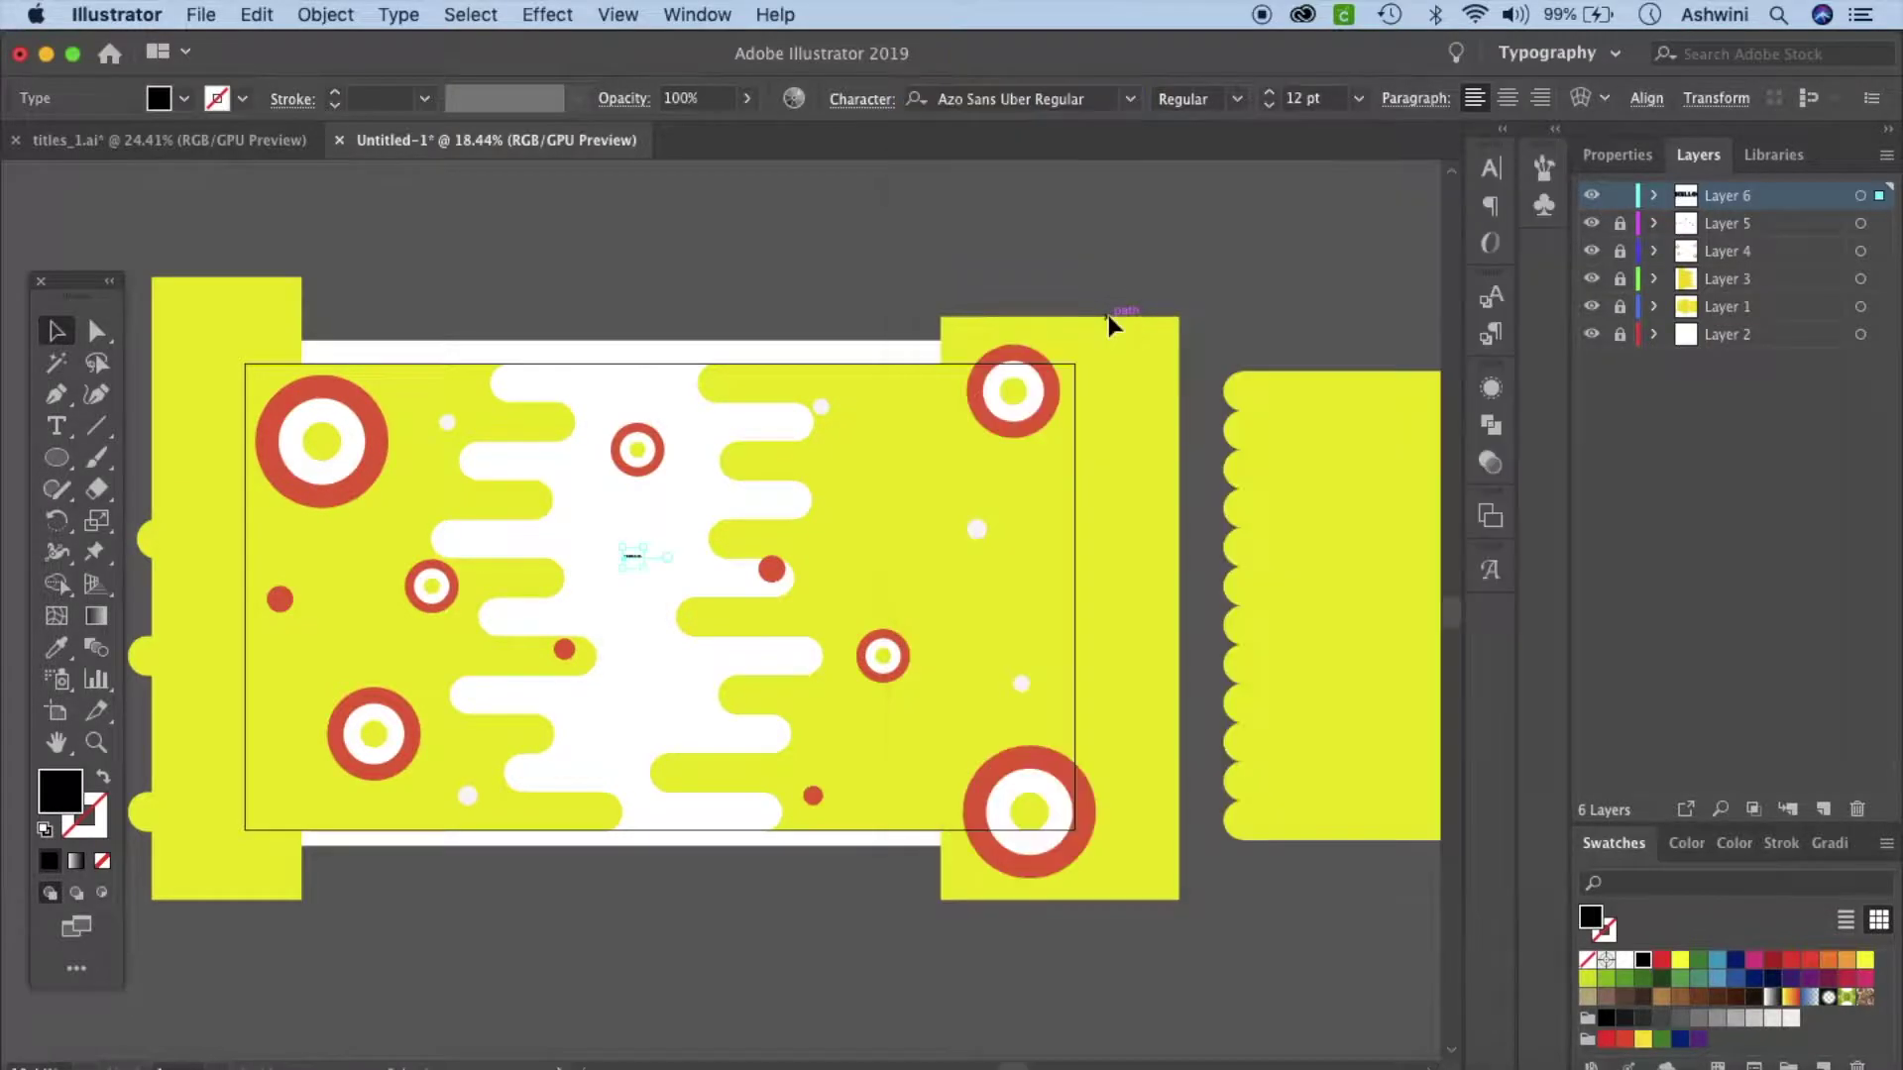
pyautogui.click(1130, 98)
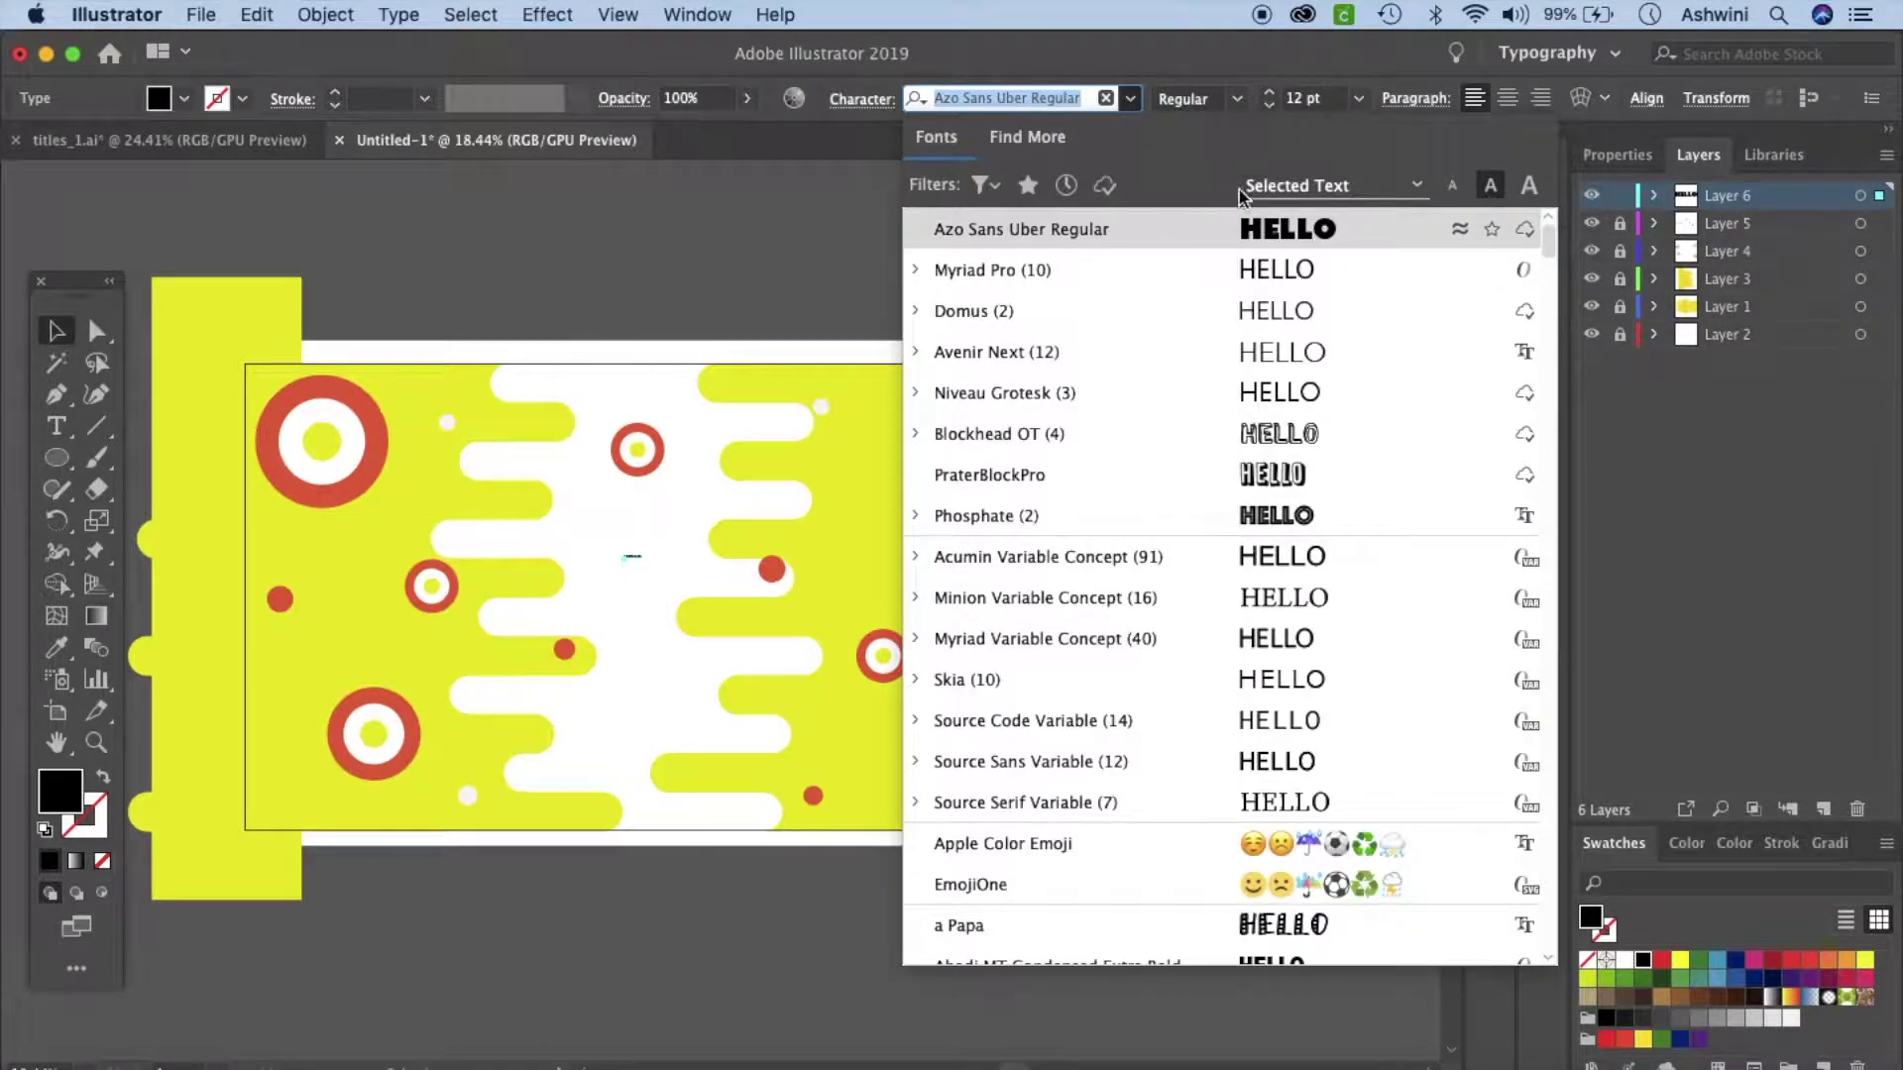
# Enlarge the HELLO text to a font size of 220 pt and shift it toward the artboard's middle.
pyautogui.click(1299, 99)
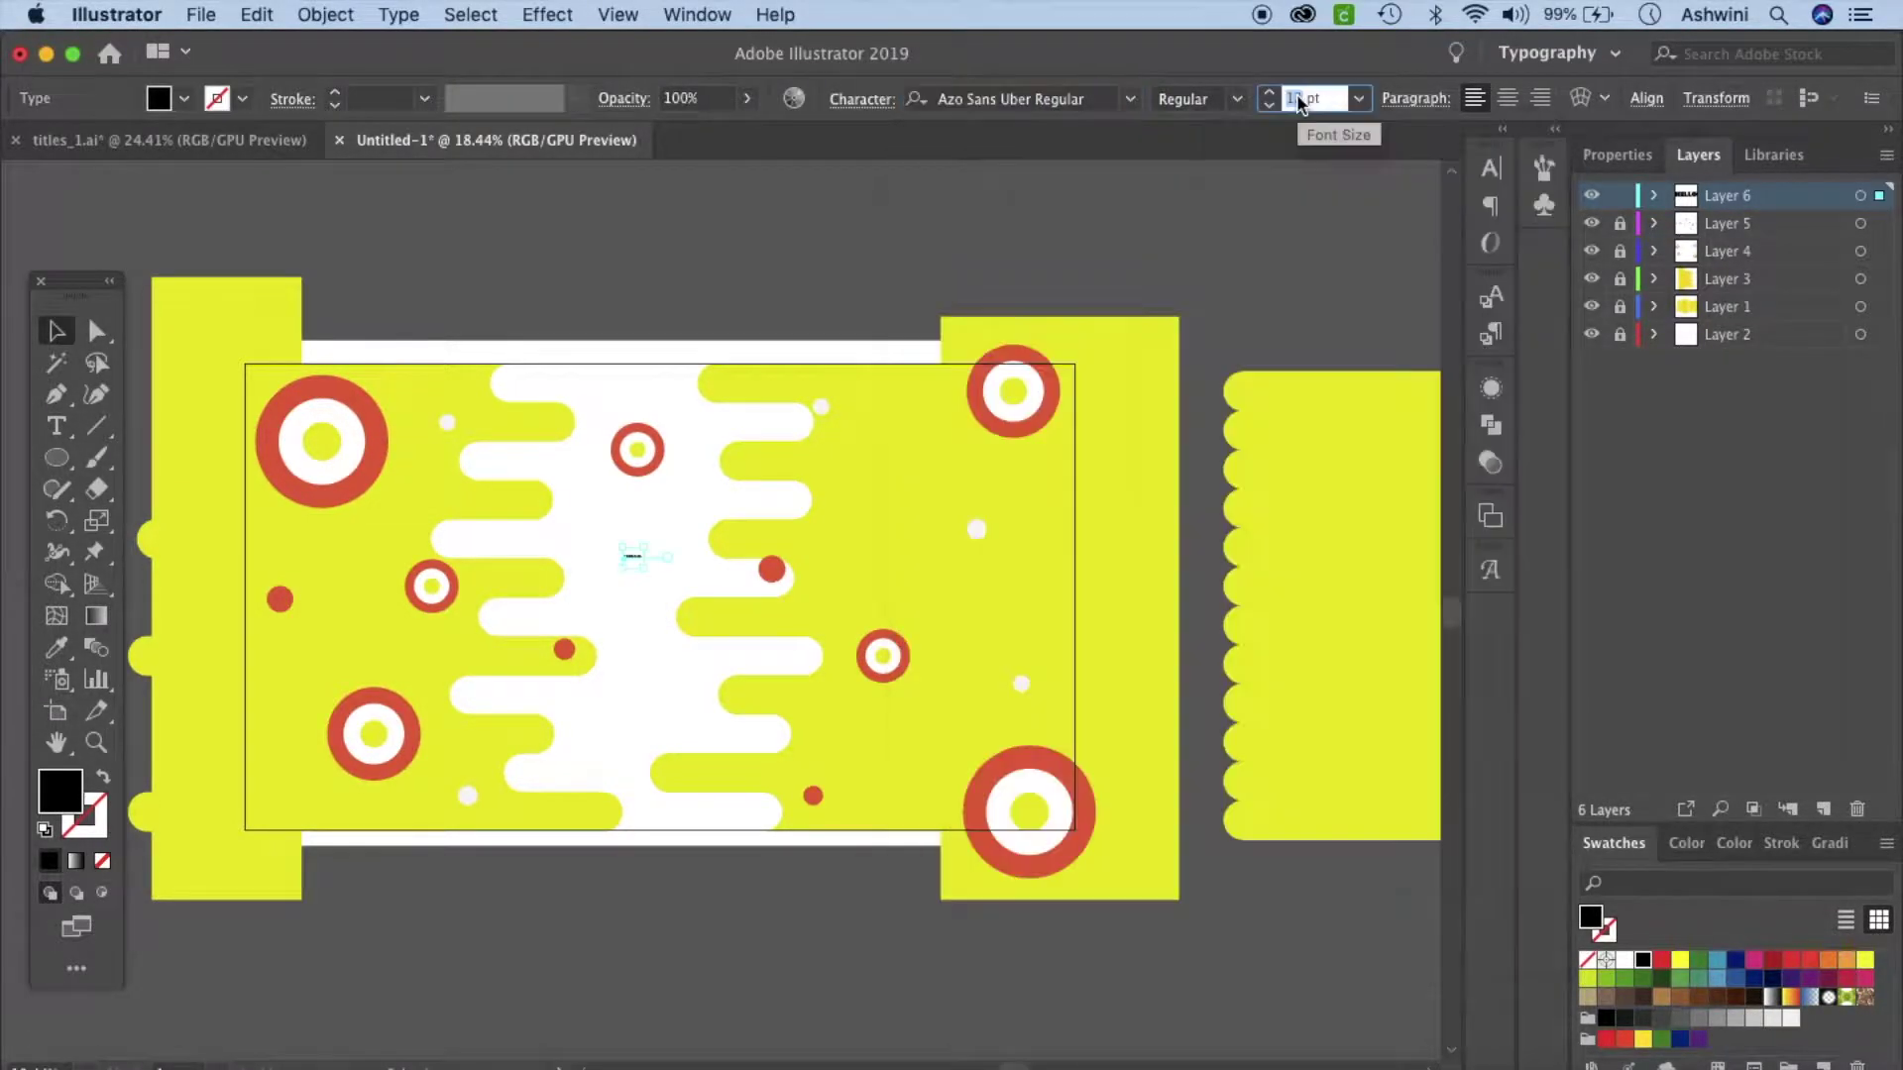
pyautogui.write('80')
pyautogui.press('Return')
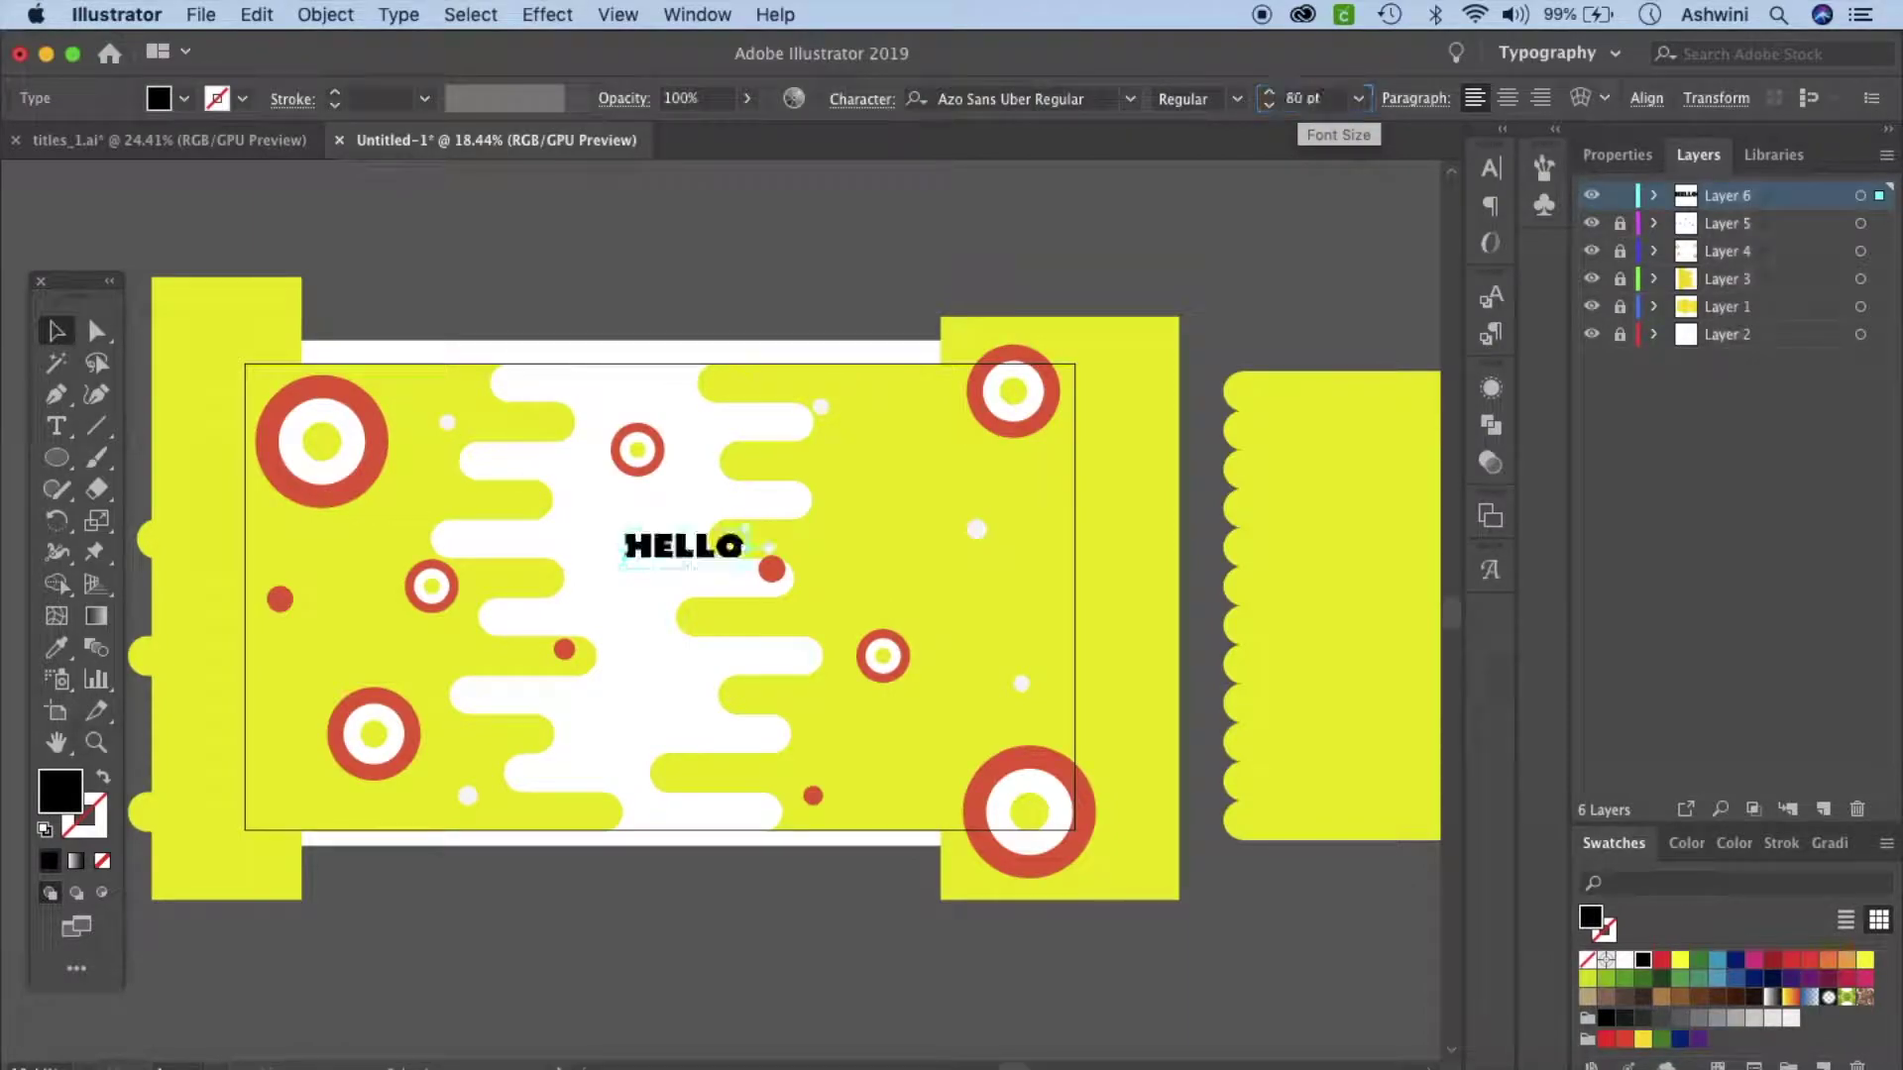
pyautogui.click(1294, 98)
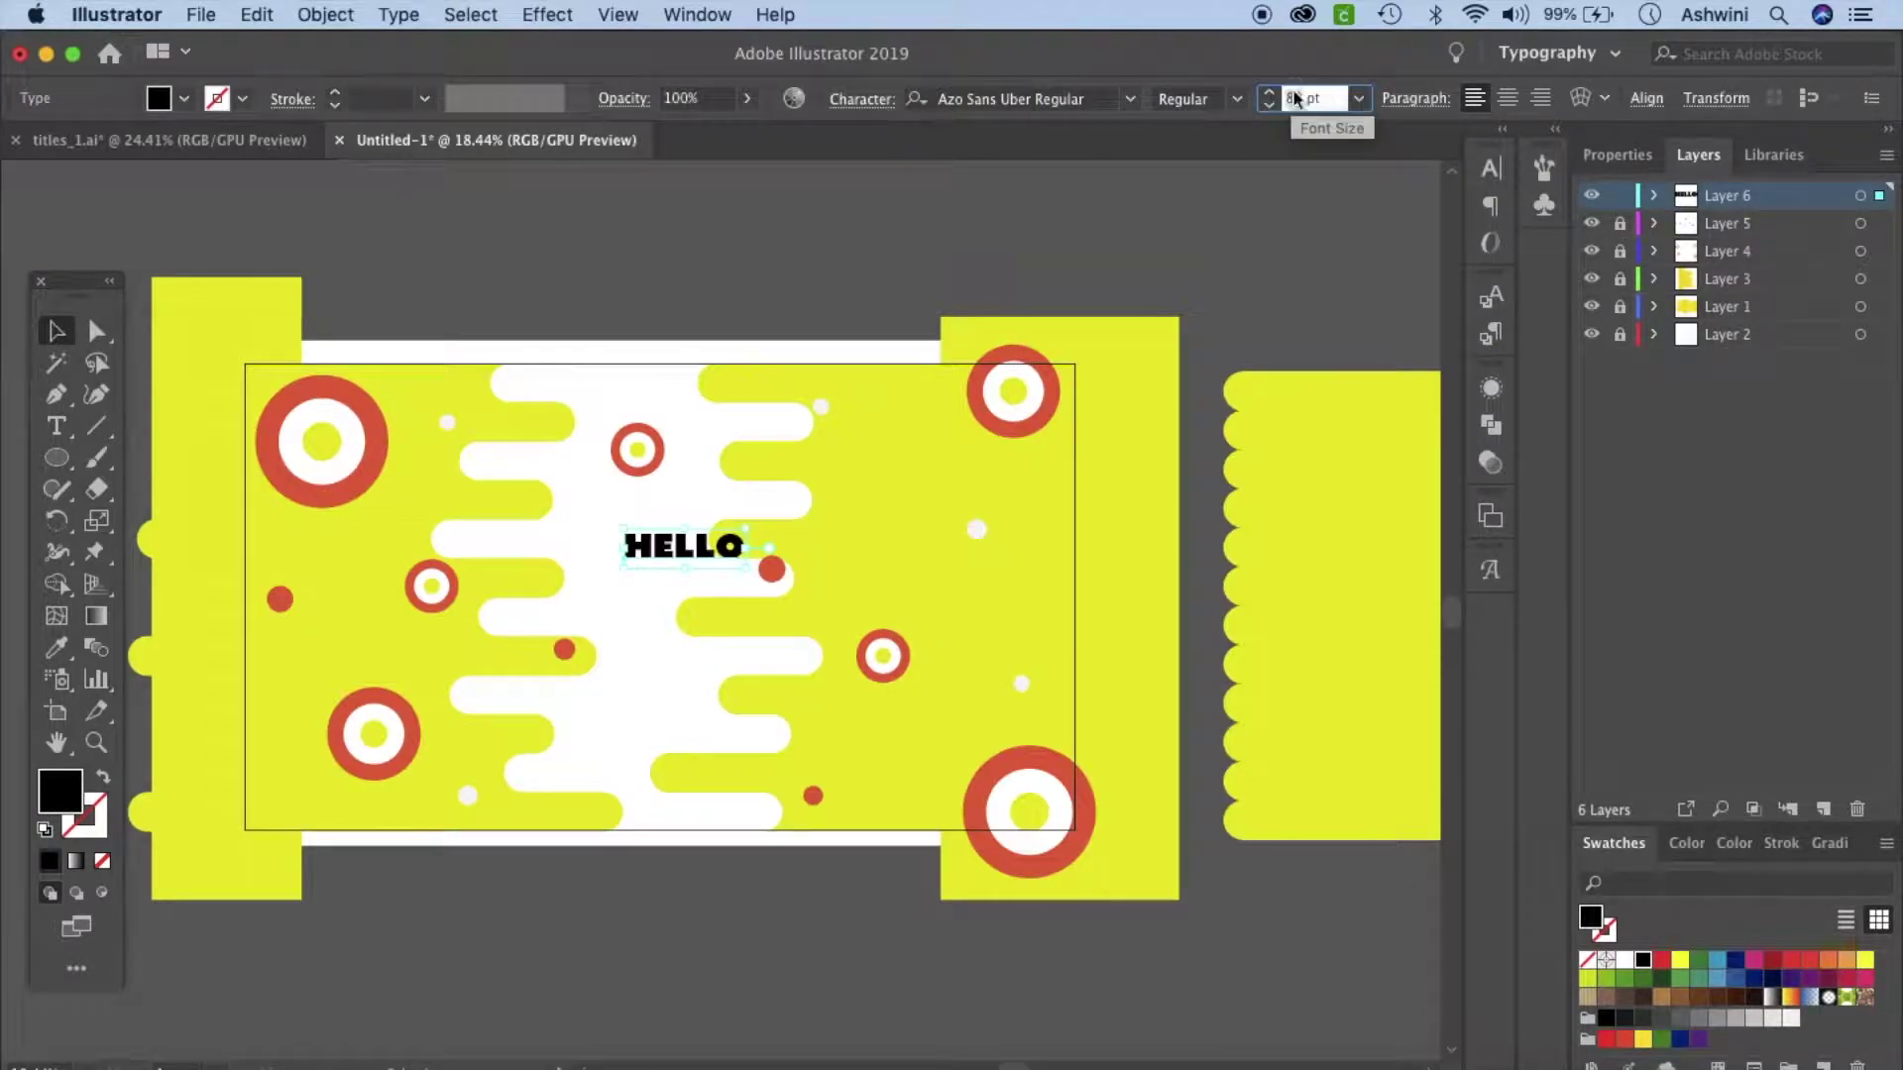
pyautogui.write('1')
pyautogui.press('Return')
pyautogui.moveTo(793, 557); pyautogui.dragTo(694, 623)
pyautogui.click(1306, 97)
pyautogui.write('220')
pyautogui.press('Return')
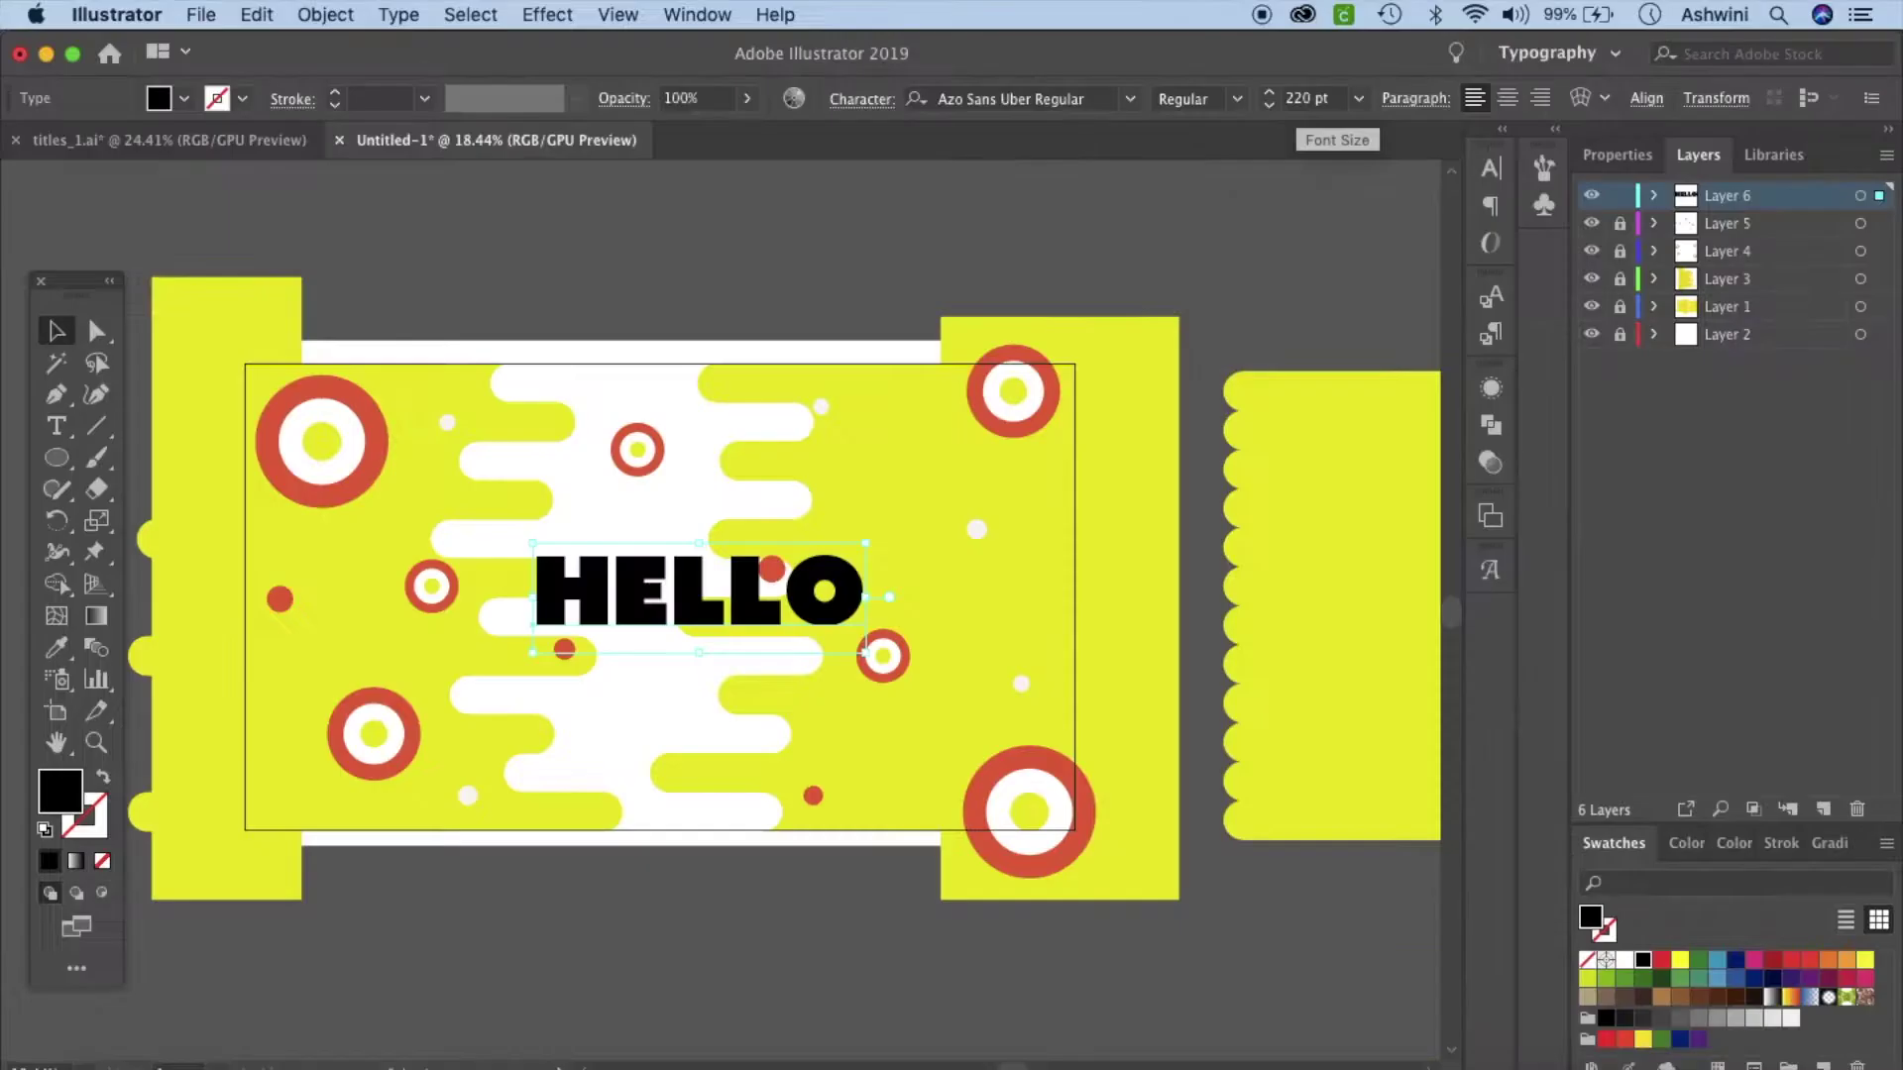
# Centre the HELLO paragraph, align the text to the artboard's horizontal centre, and clear the selection.
pyautogui.click(1506, 97)
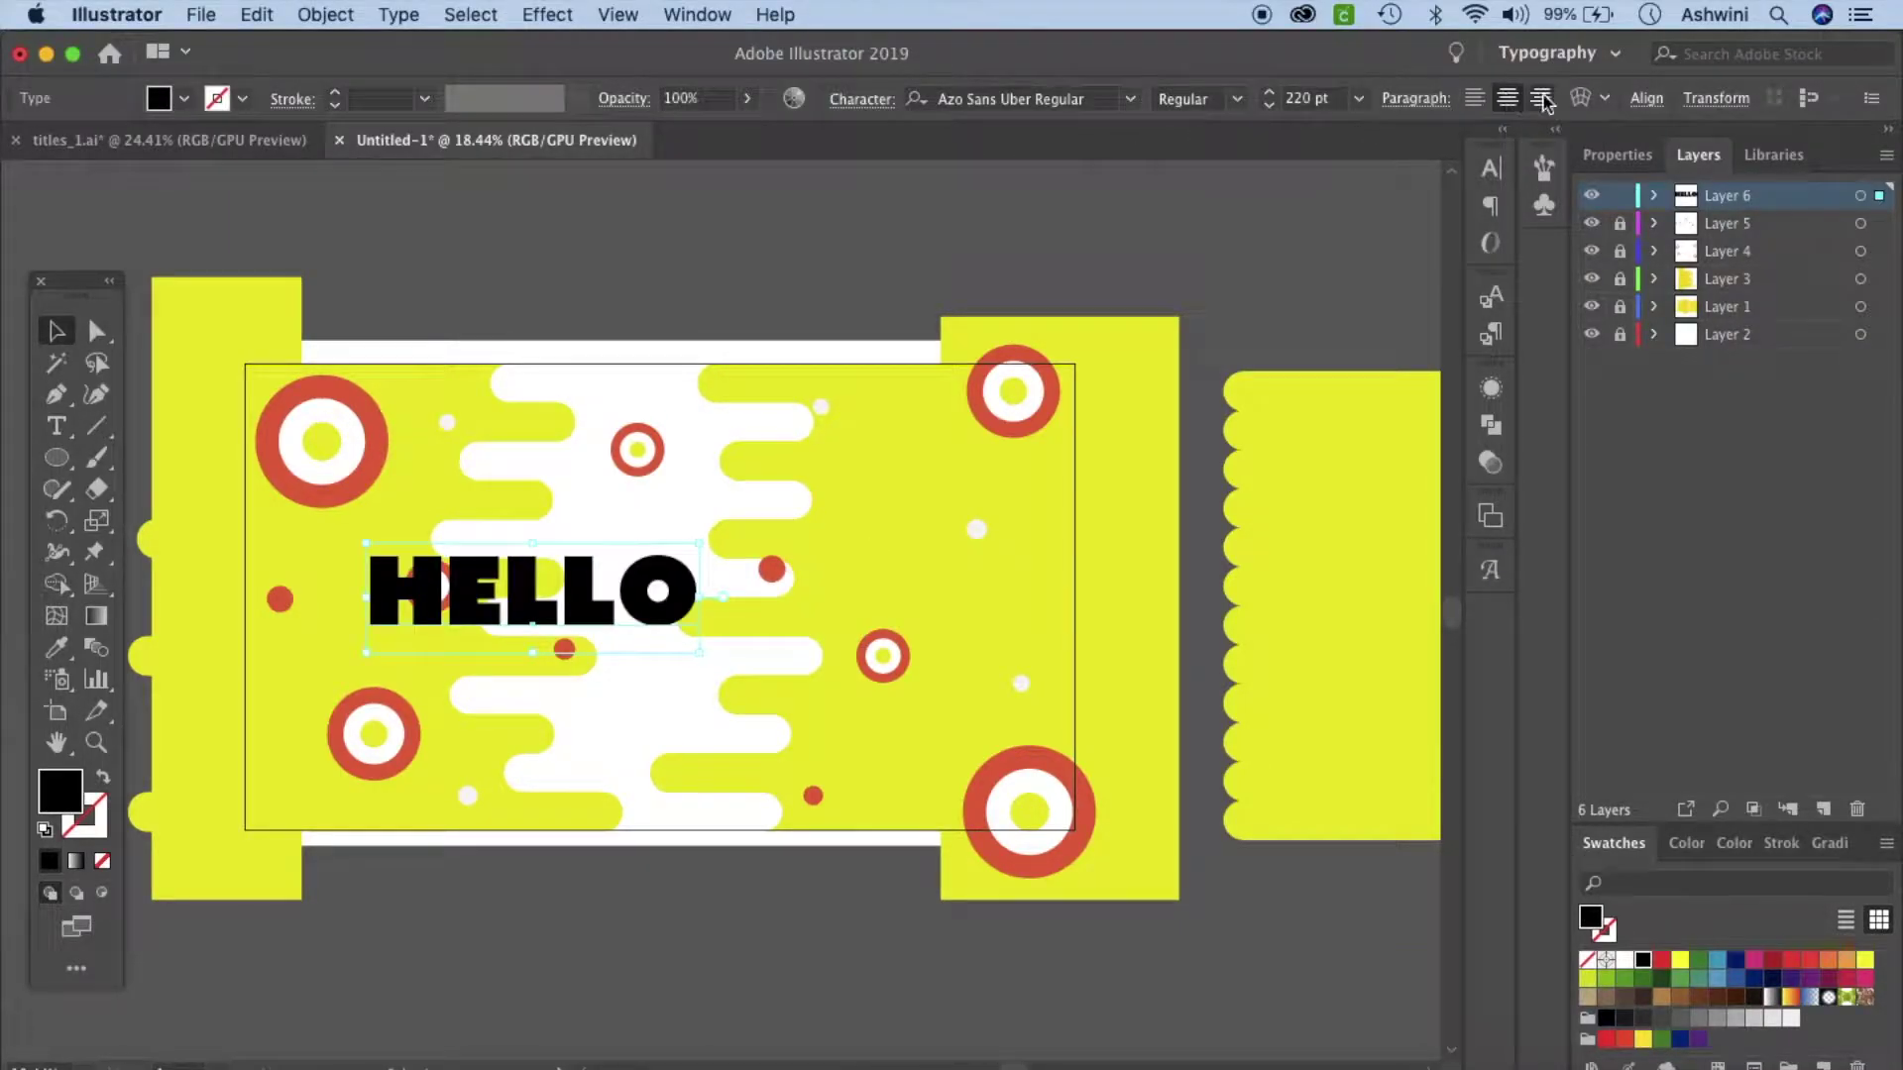
pyautogui.click(1646, 97)
pyautogui.click(1416, 171)
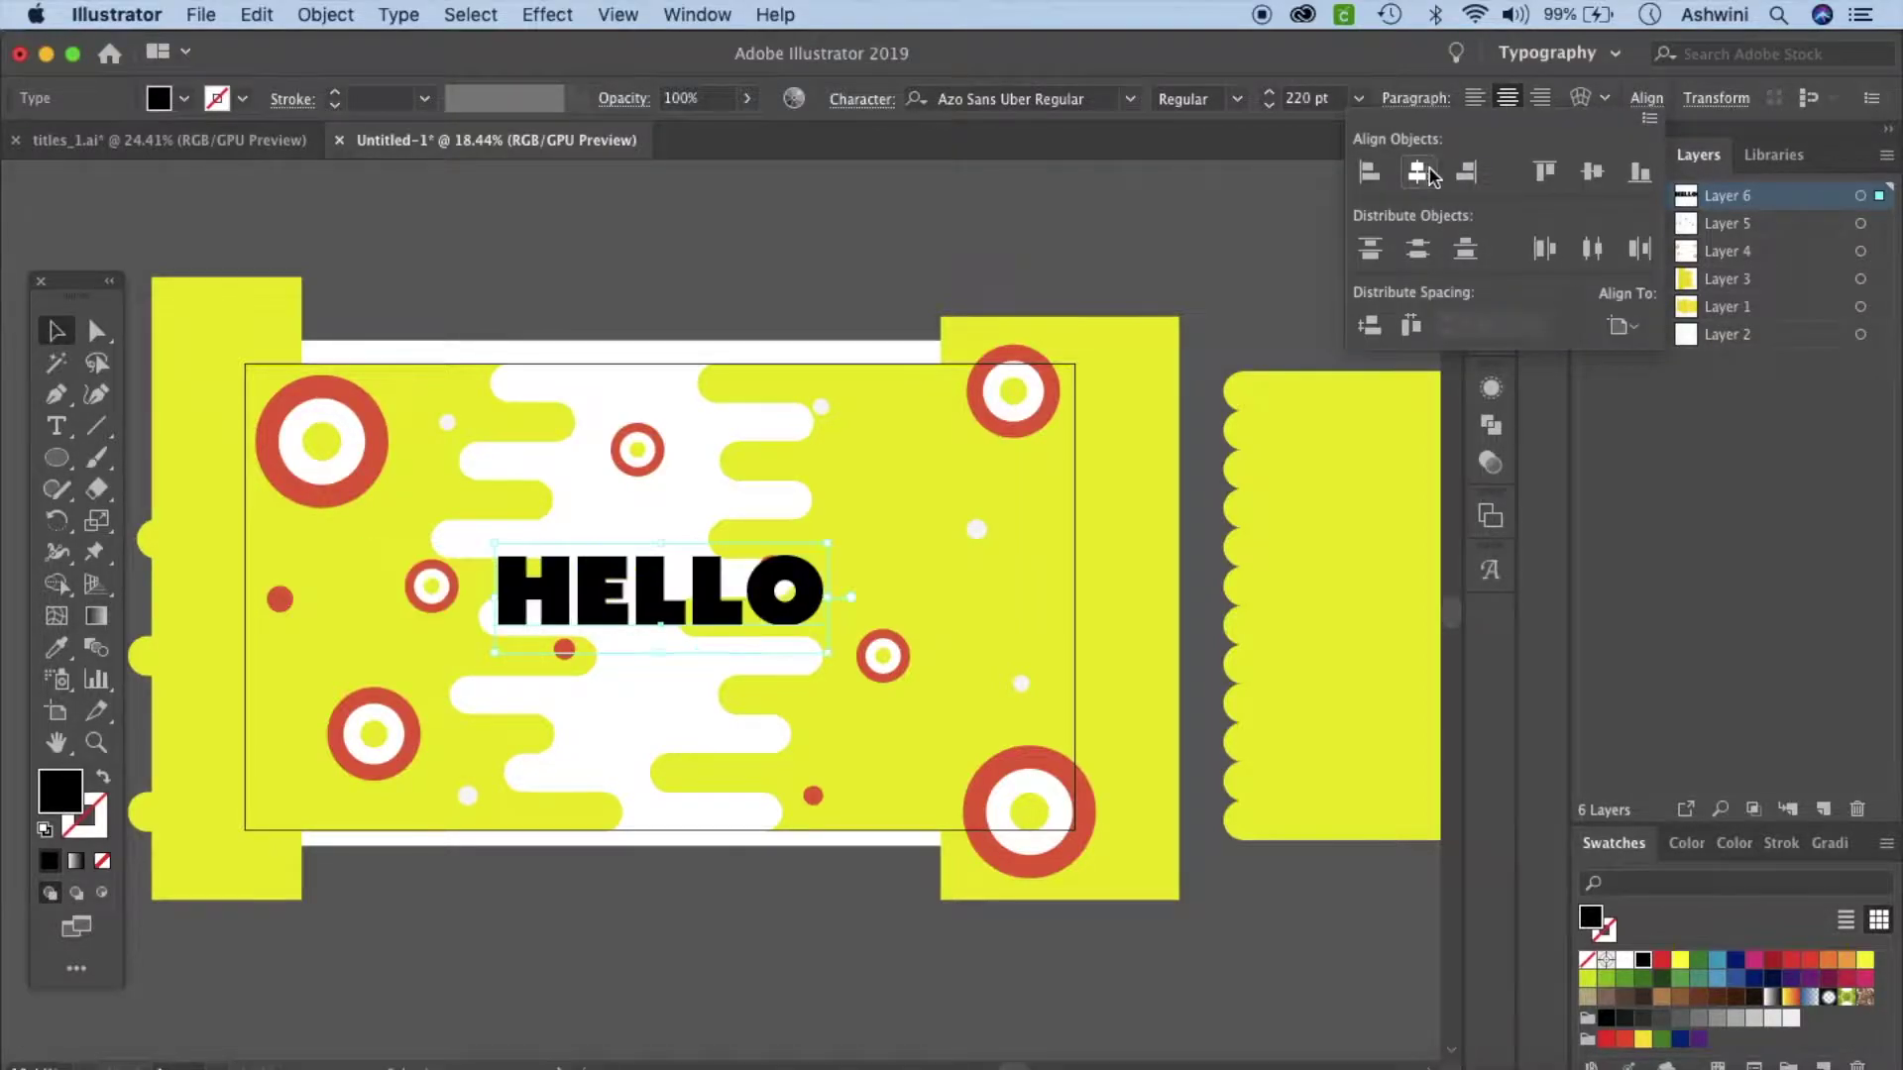
pyautogui.click(719, 14)
pyautogui.moveTo(775, 14)
pyautogui.click(1224, 563)
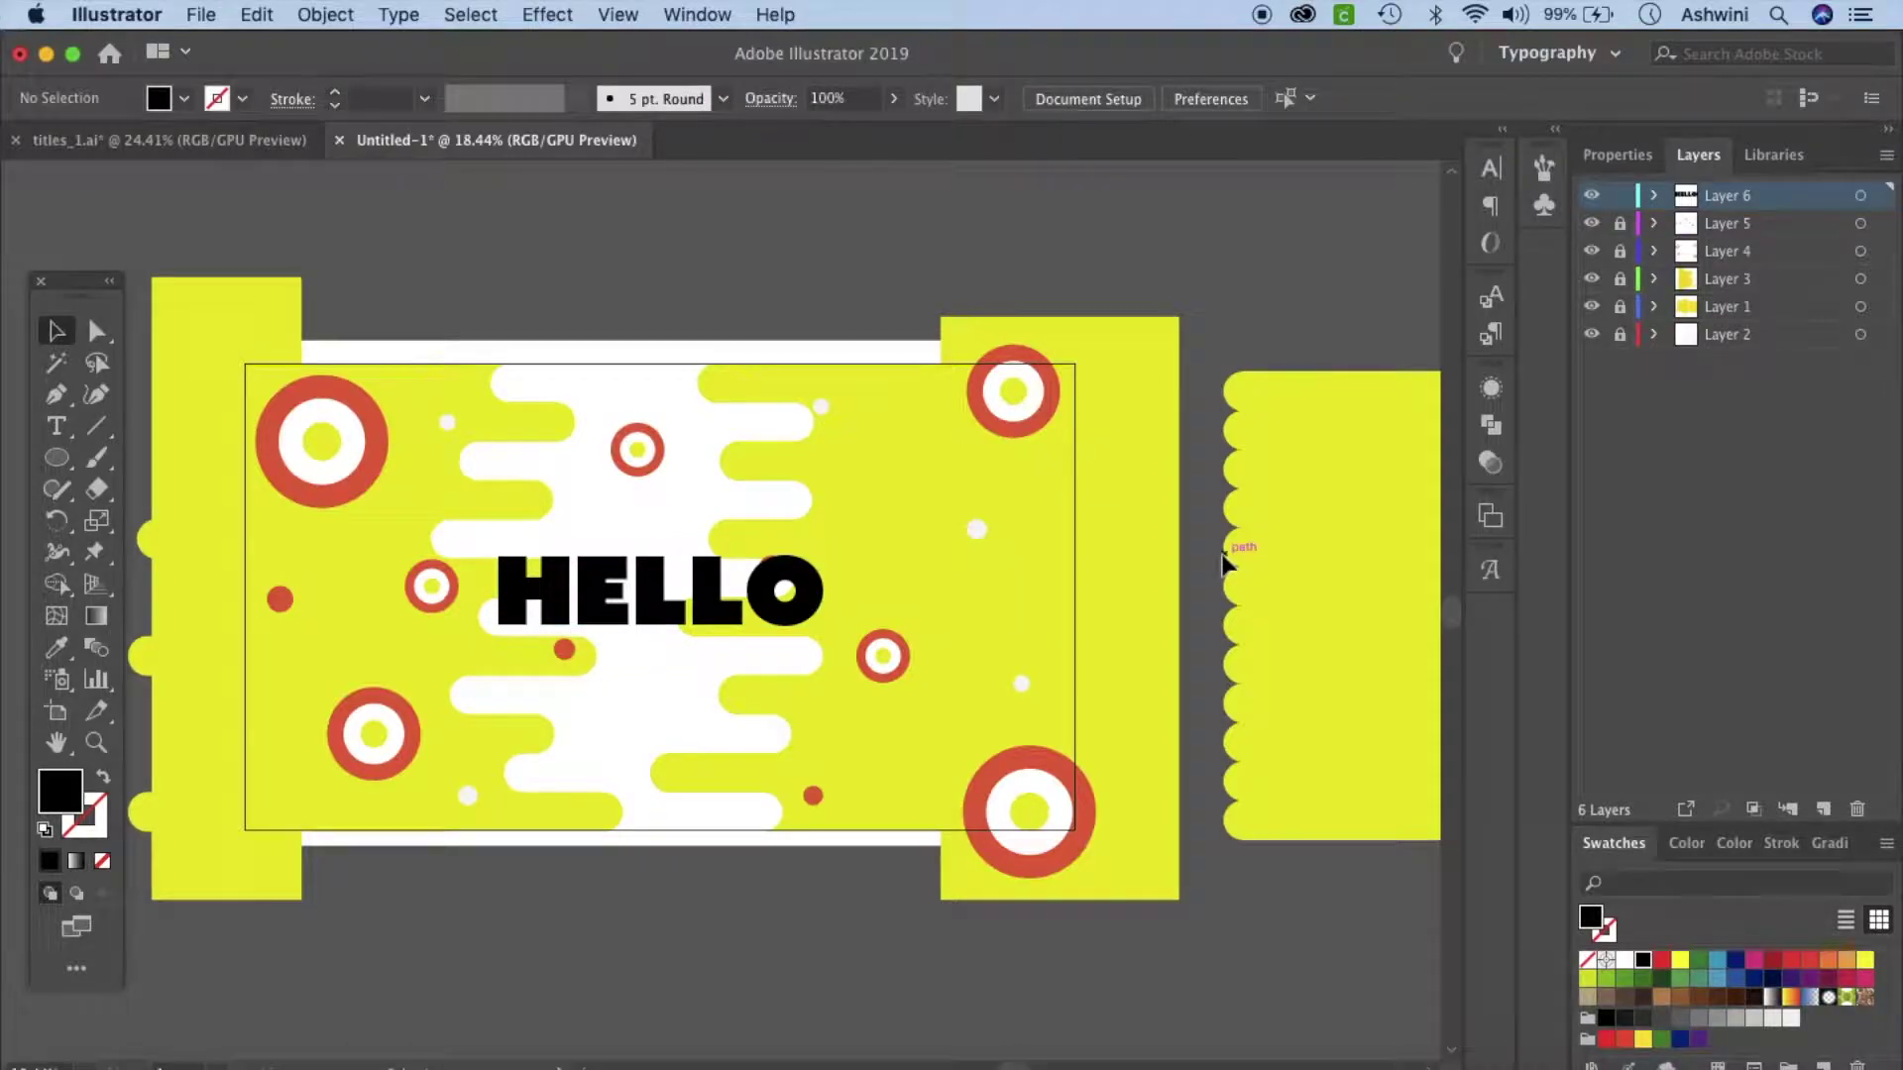
# Rename the layers in stacking order as text, rotating circles, stagnant circles, left brick, right brick and background.
pyautogui.doubleClick(1719, 196)
pyautogui.write('text')
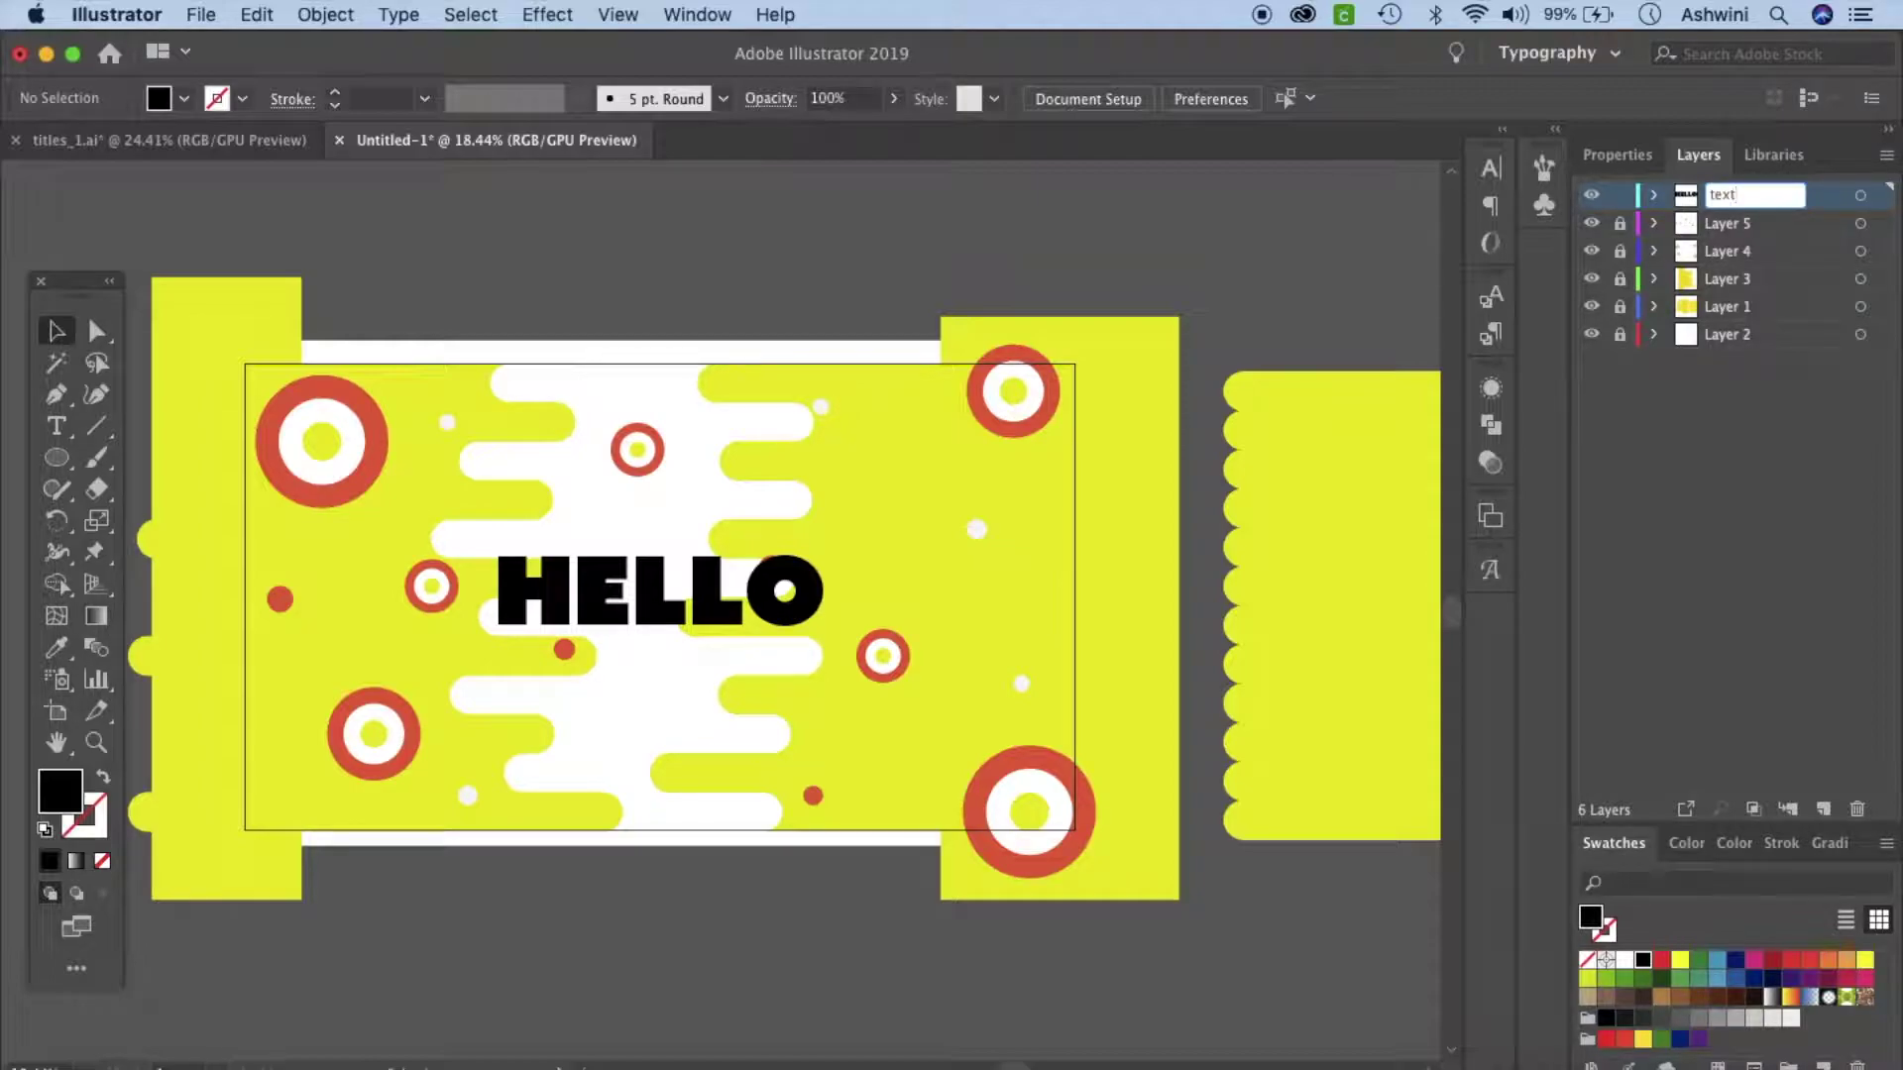
pyautogui.click(1734, 223)
pyautogui.doubleClick(1736, 224)
pyautogui.write('rotating circles')
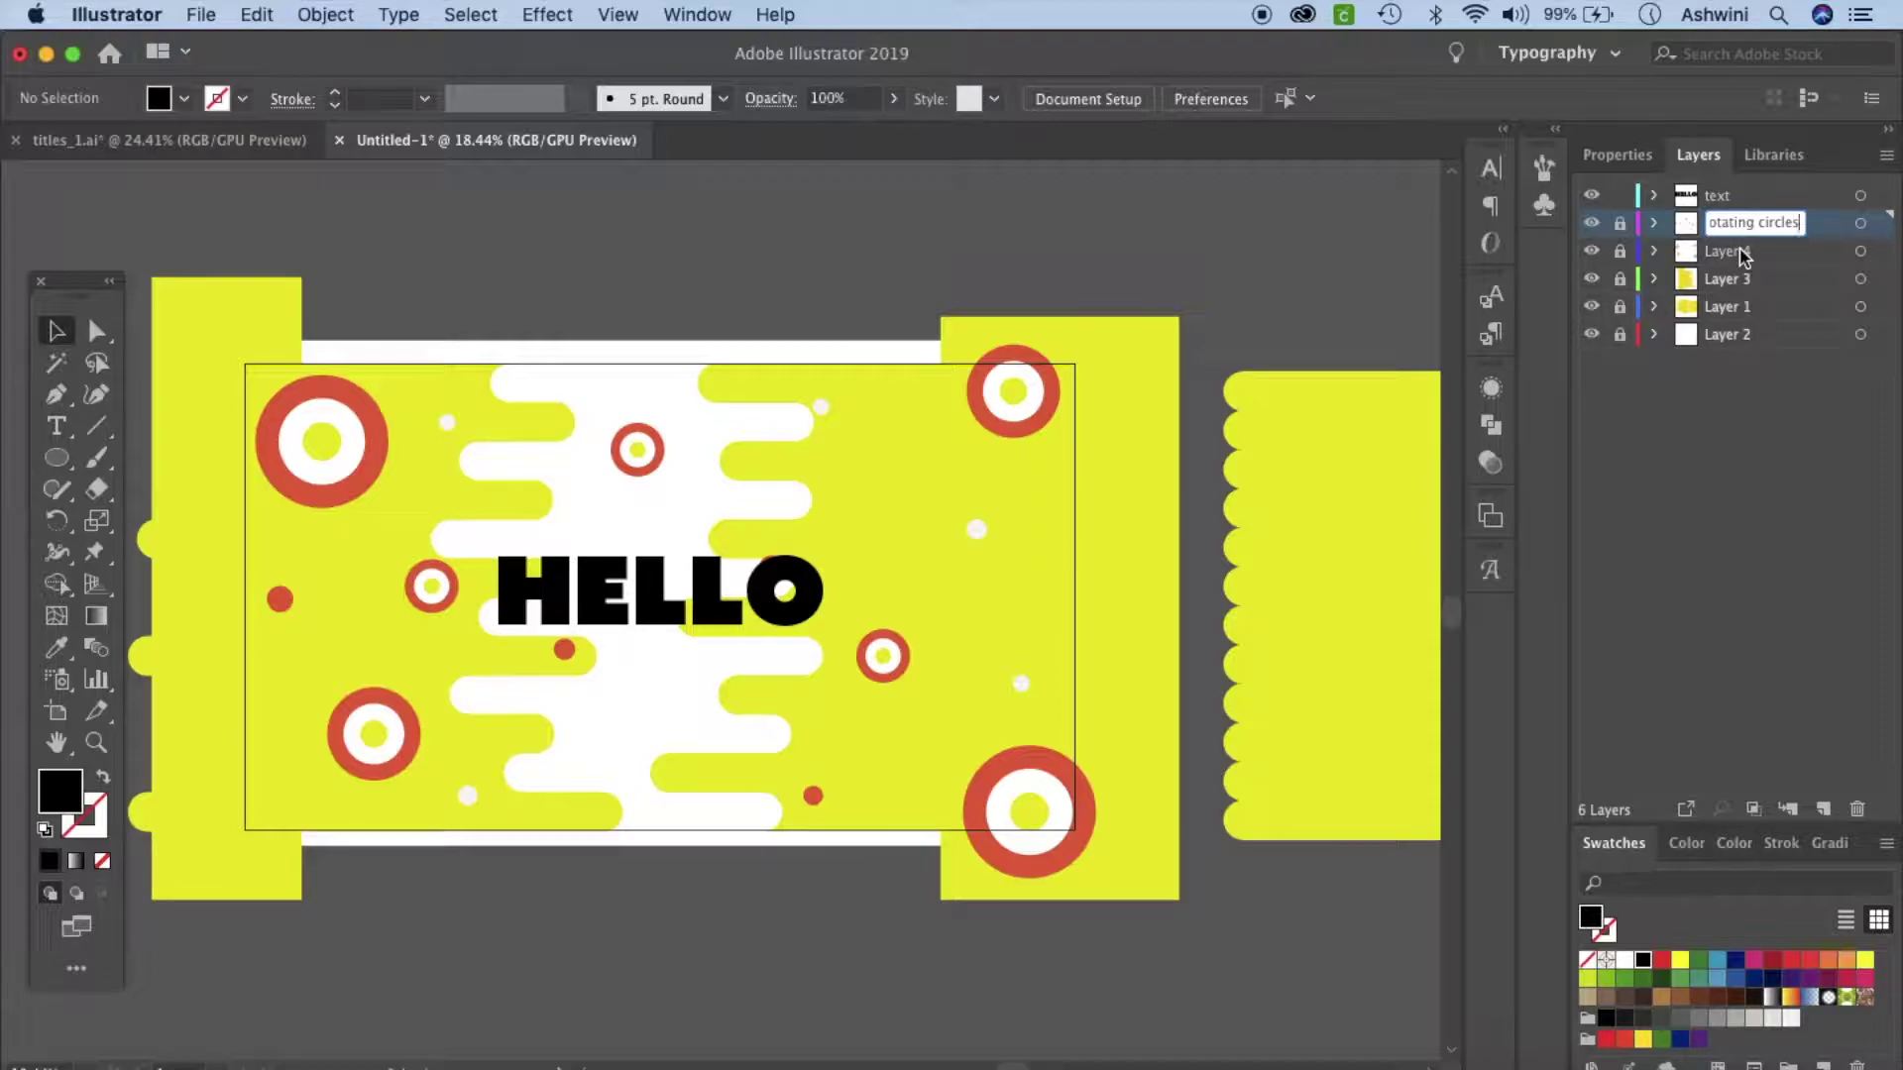
pyautogui.doubleClick(1741, 250)
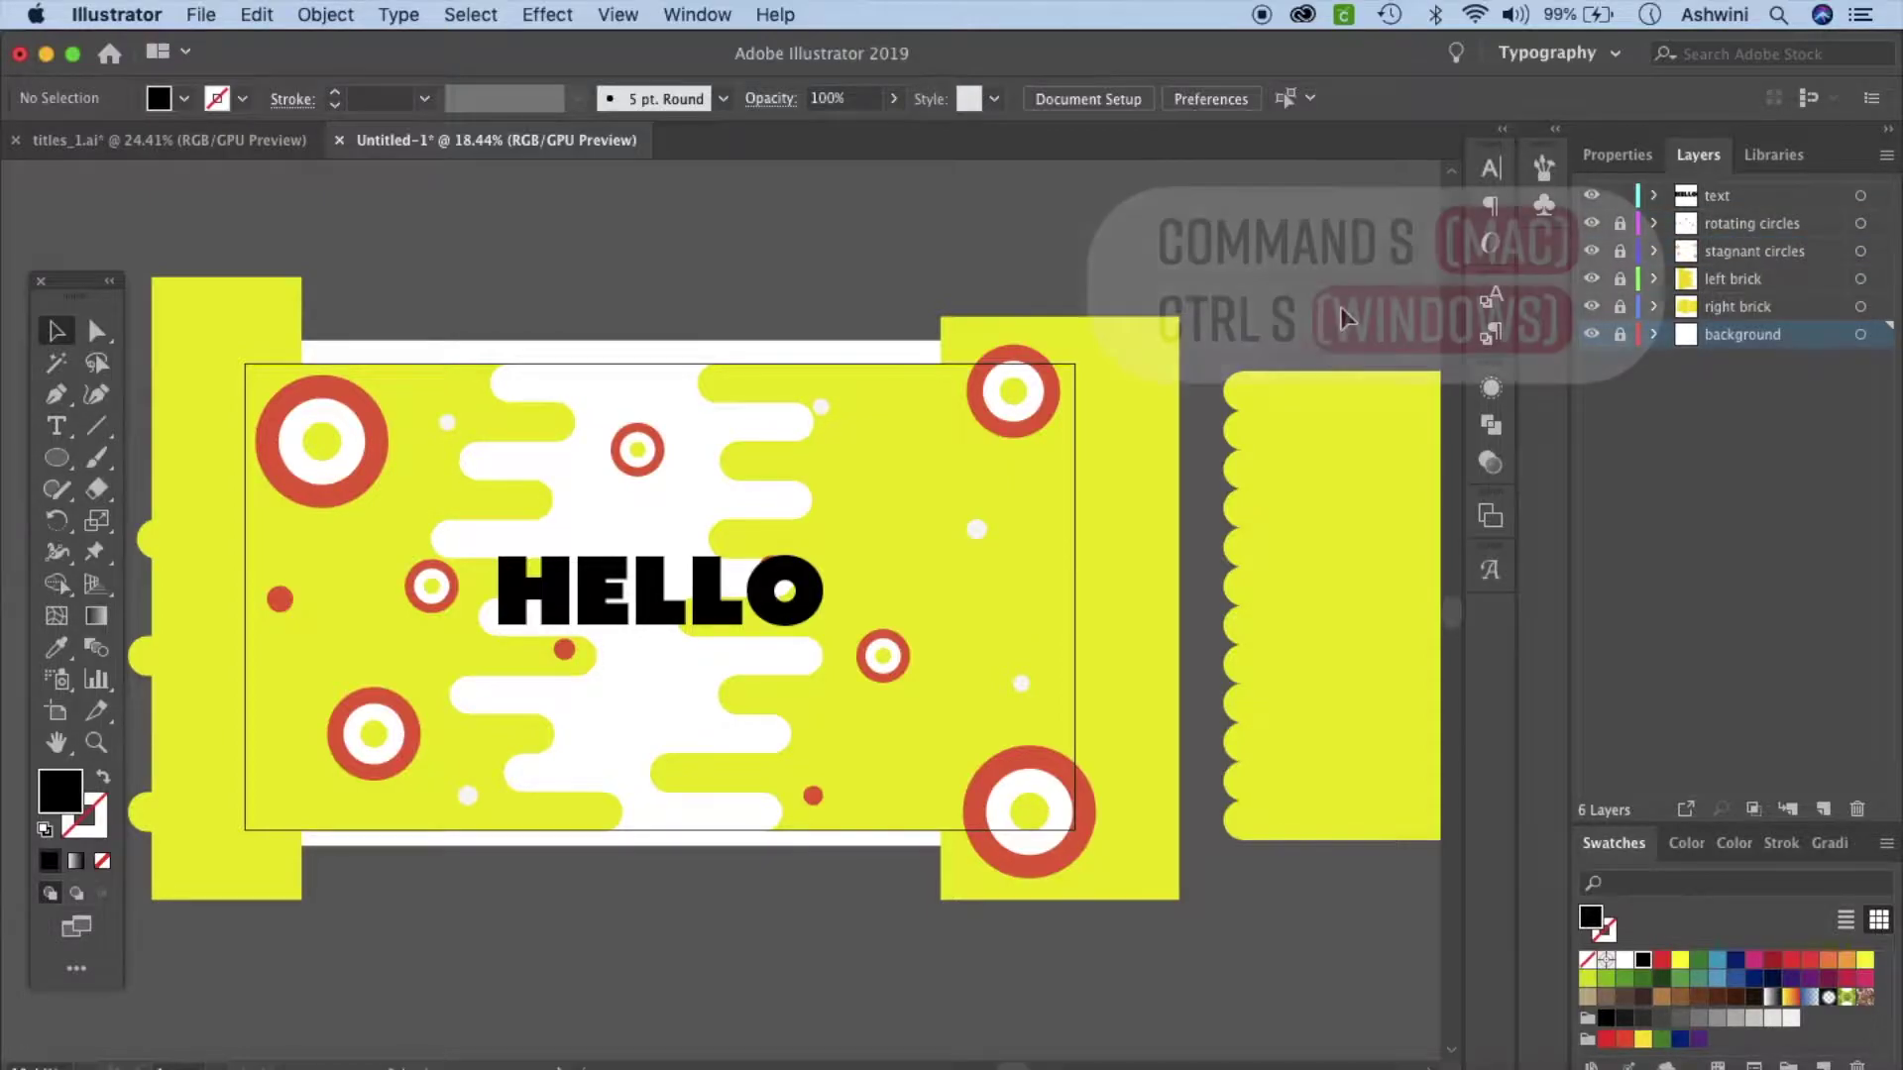
# Save the document as animation_title.ai in the Animation title folder.
pyautogui.press('super+s')
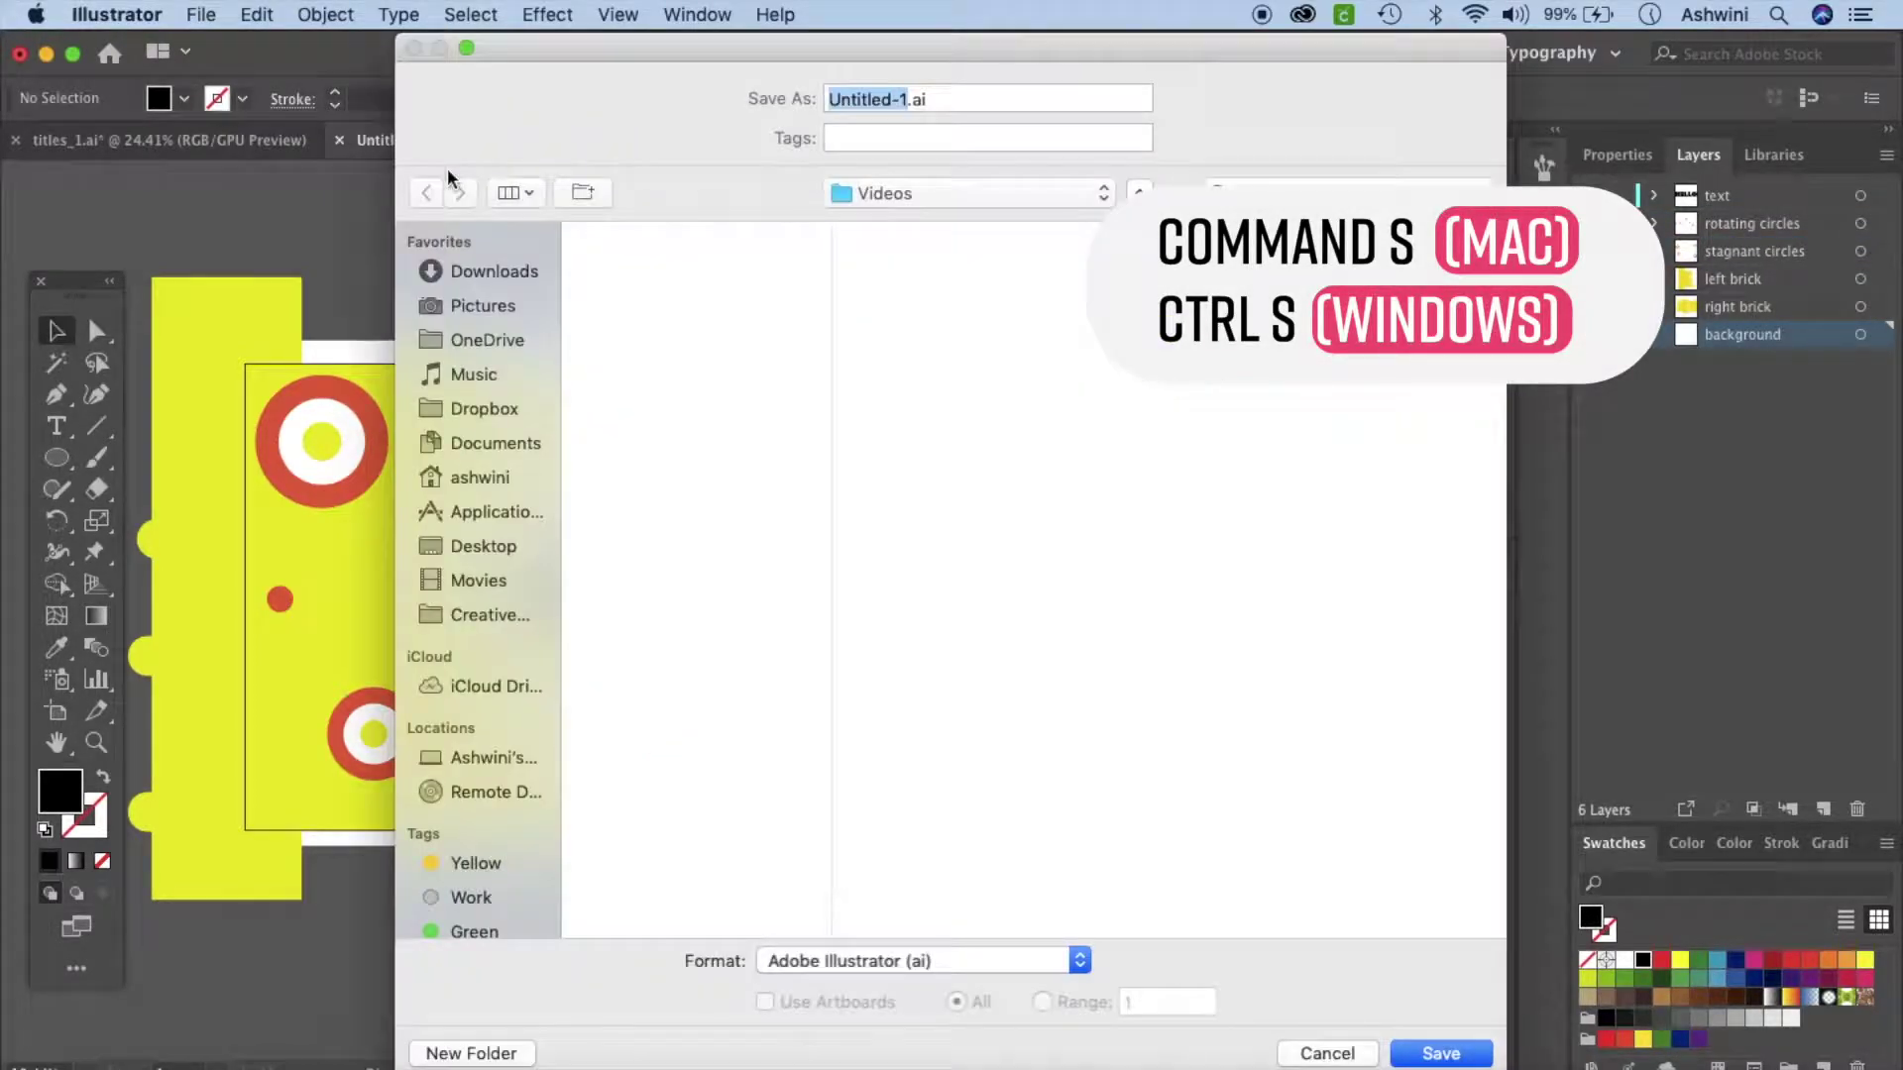
pyautogui.write('animation')
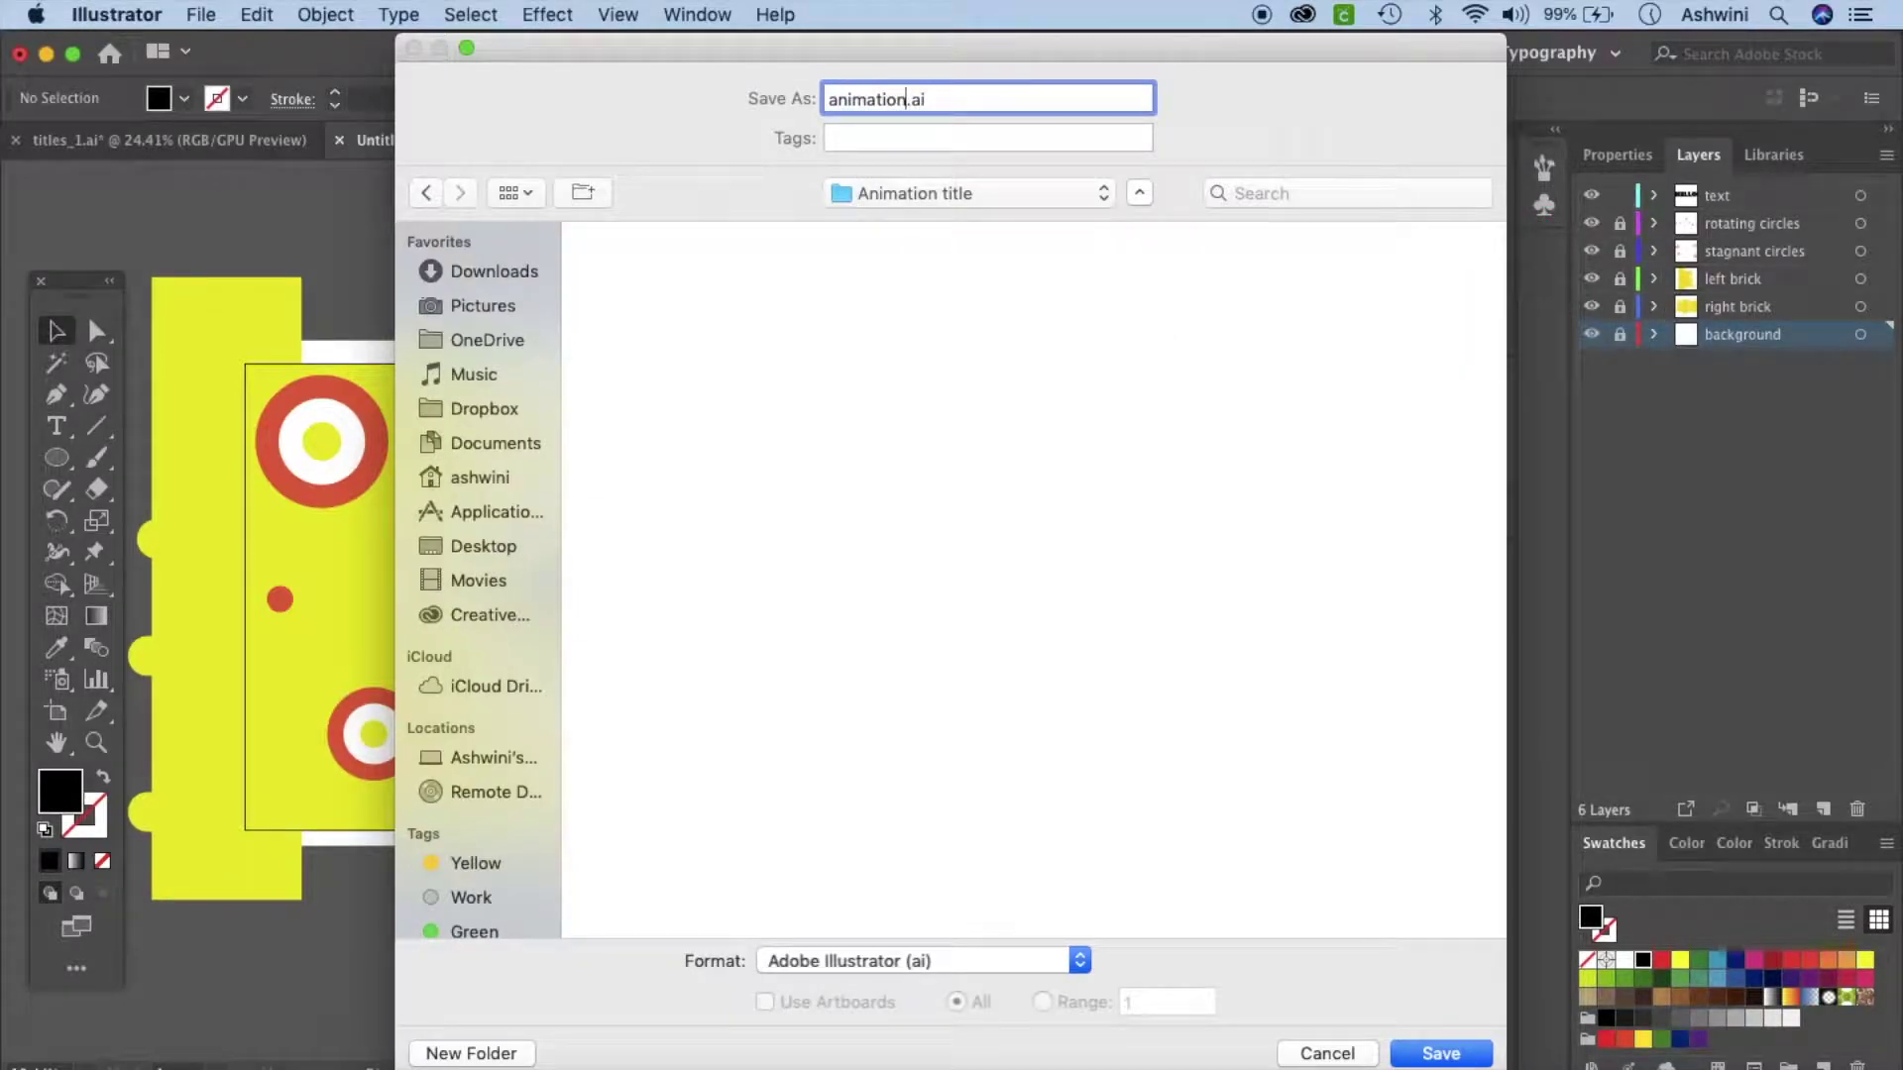
pyautogui.write('_title')
pyautogui.click(1456, 1053)
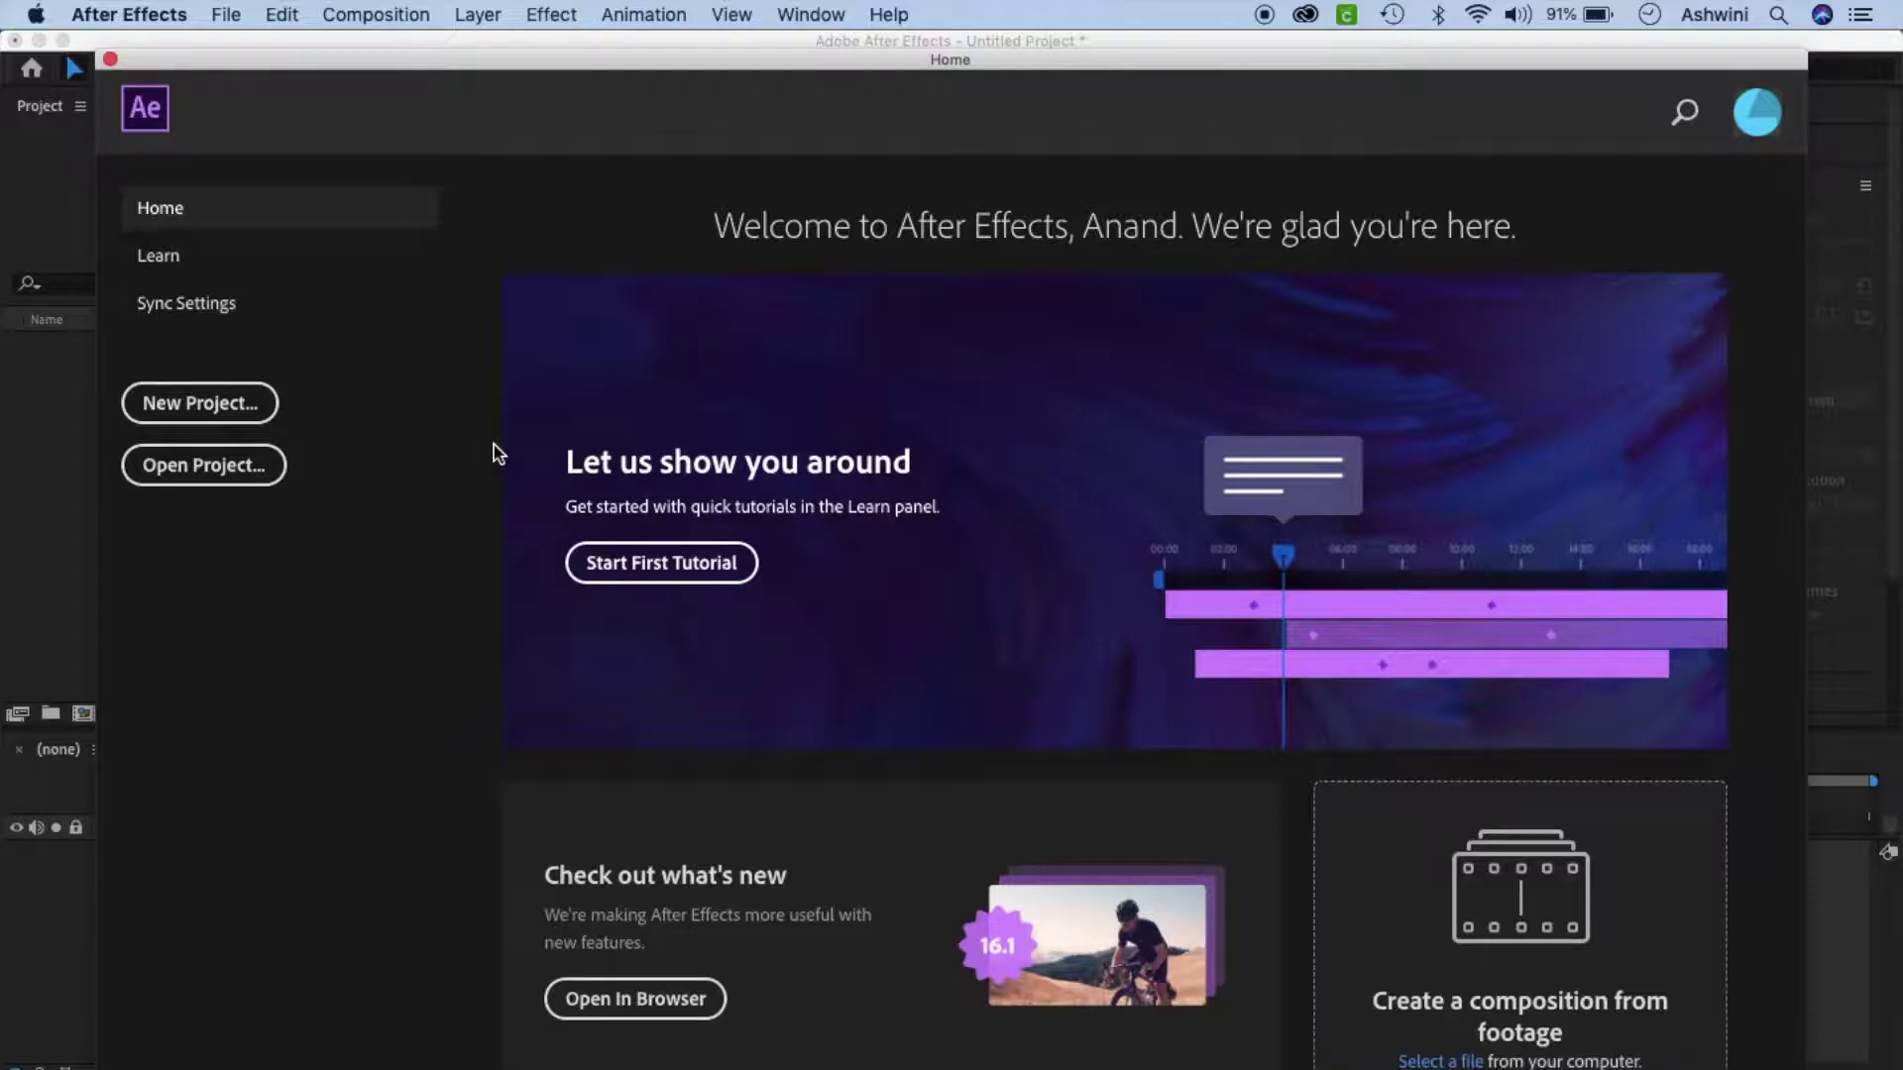
# Switch to After Effects, glance over its Learn tutorials, and start a new project.
pyautogui.click(171, 263)
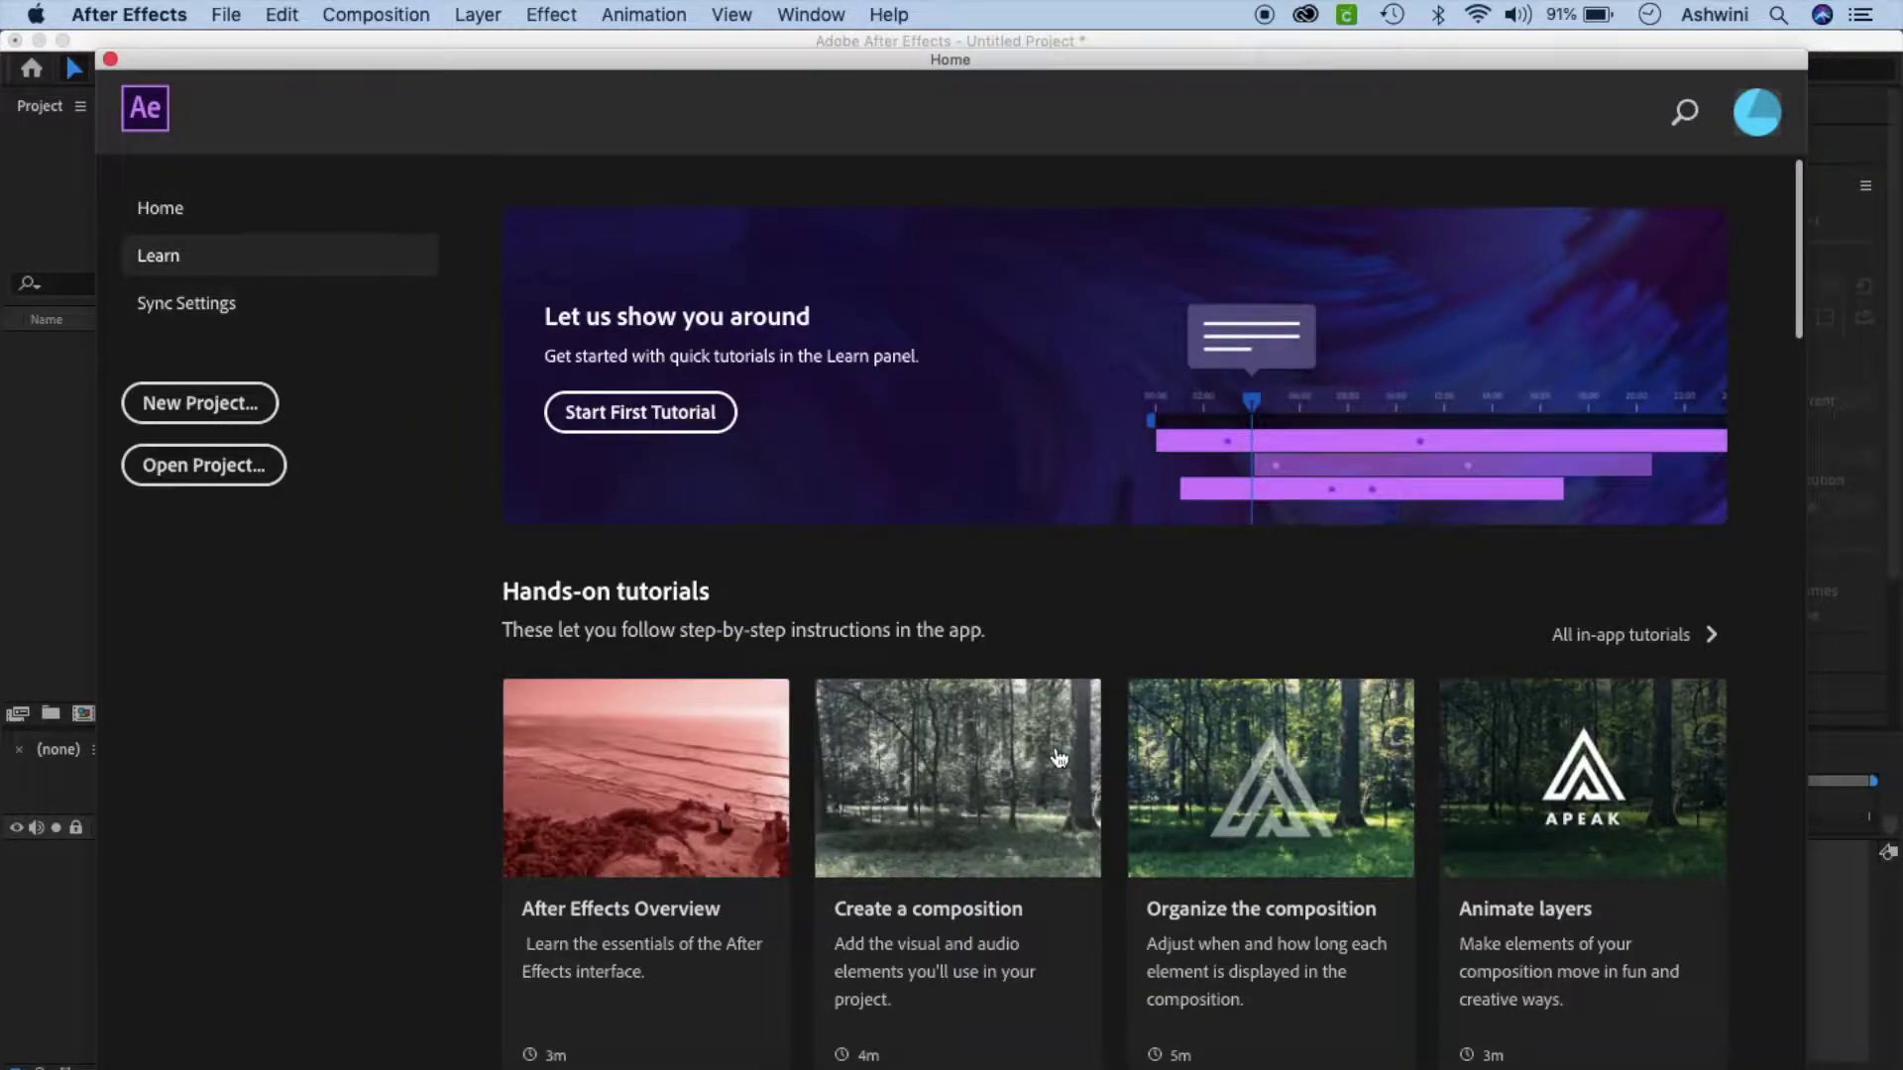
pyautogui.scroll(-5, 1062, 763)
pyautogui.scroll(5, 1063, 763)
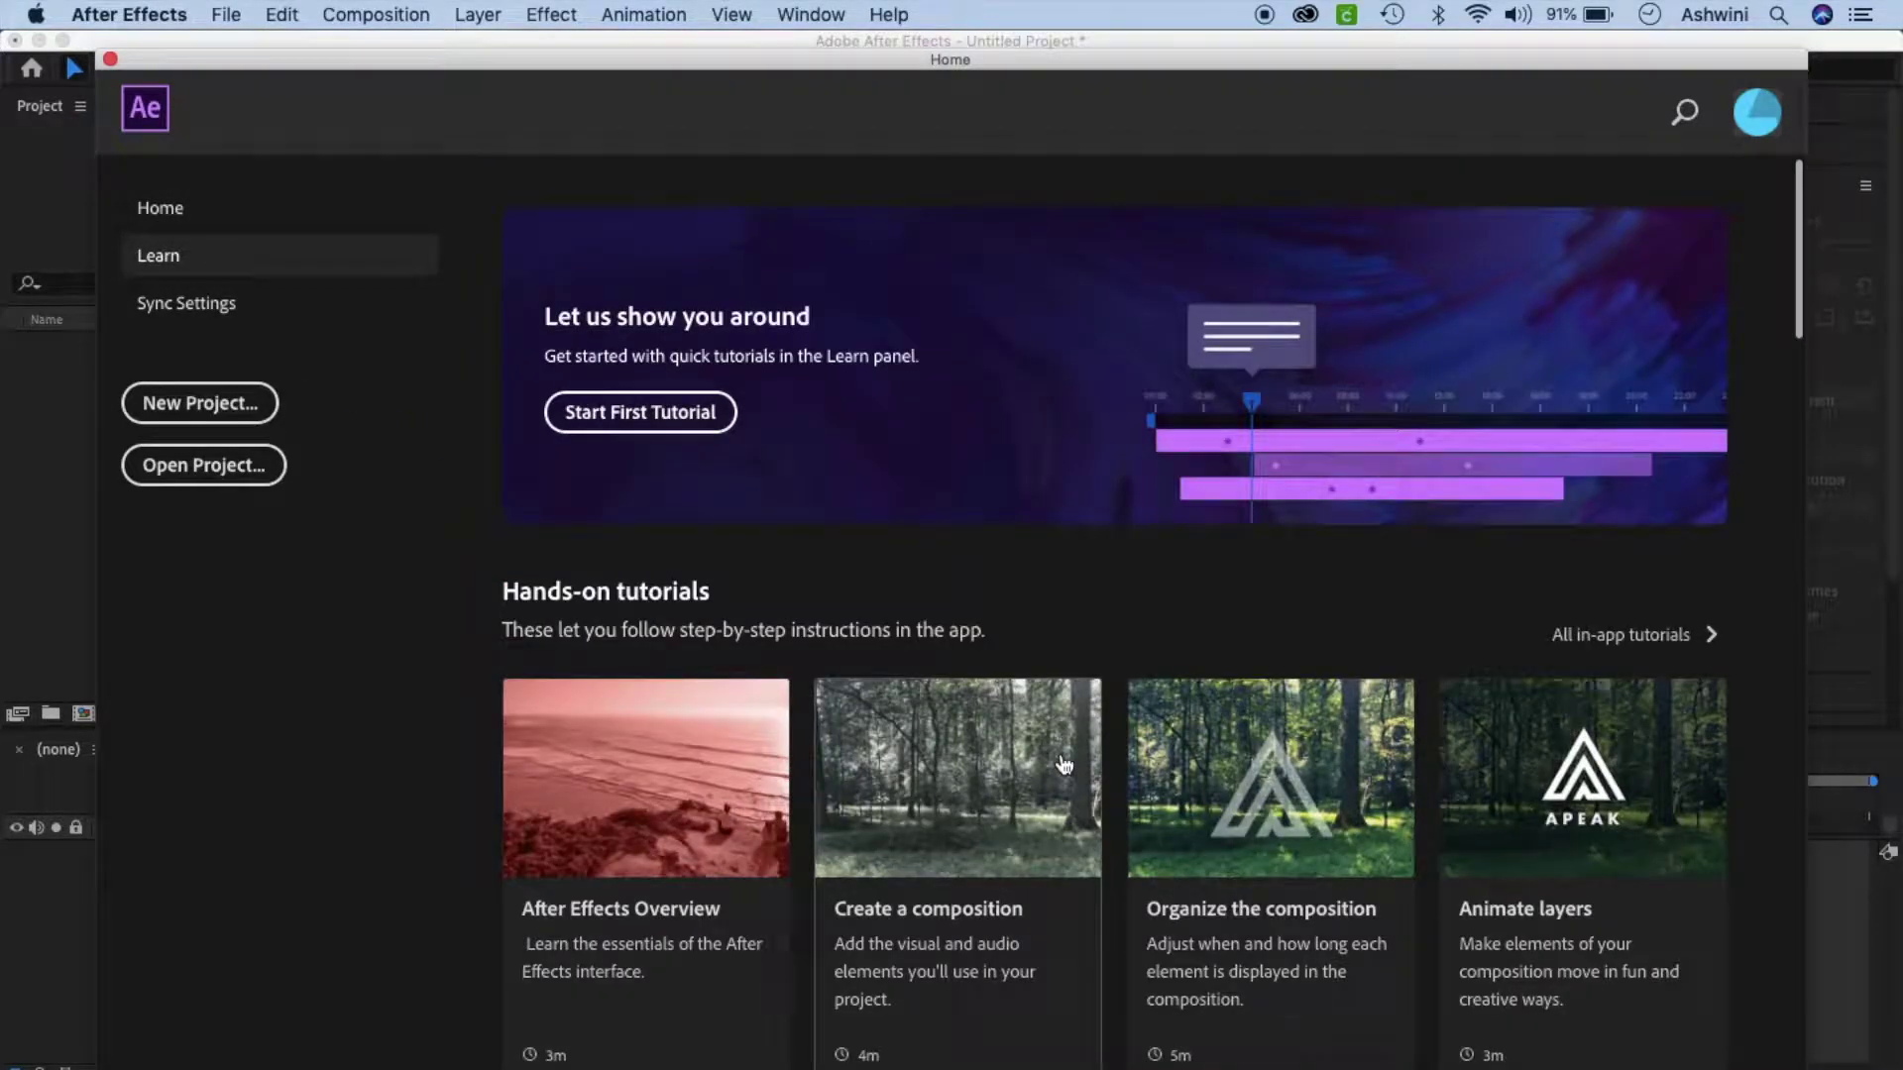
pyautogui.click(200, 404)
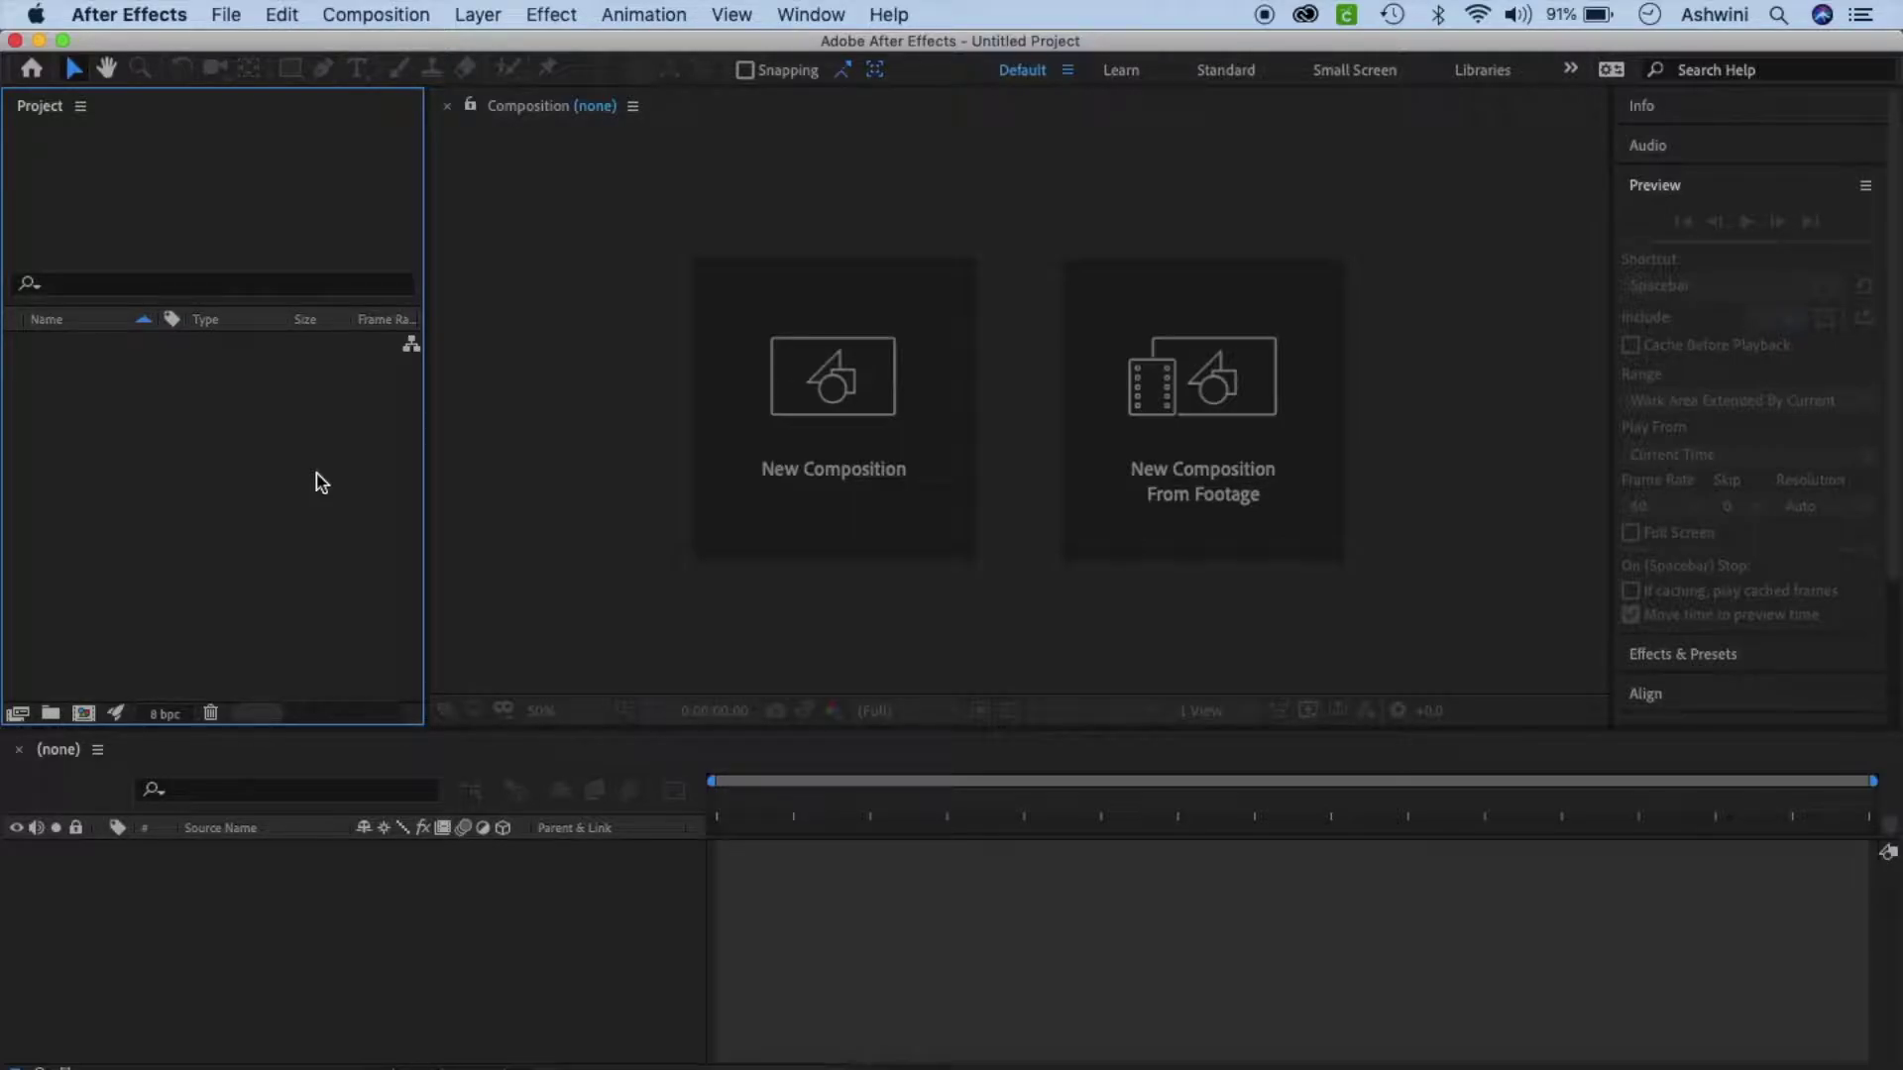
# Import animation_title.ai from the Animation title folder as a Composition with footage dimensions set to Document Size.
pyautogui.click(116, 1067)
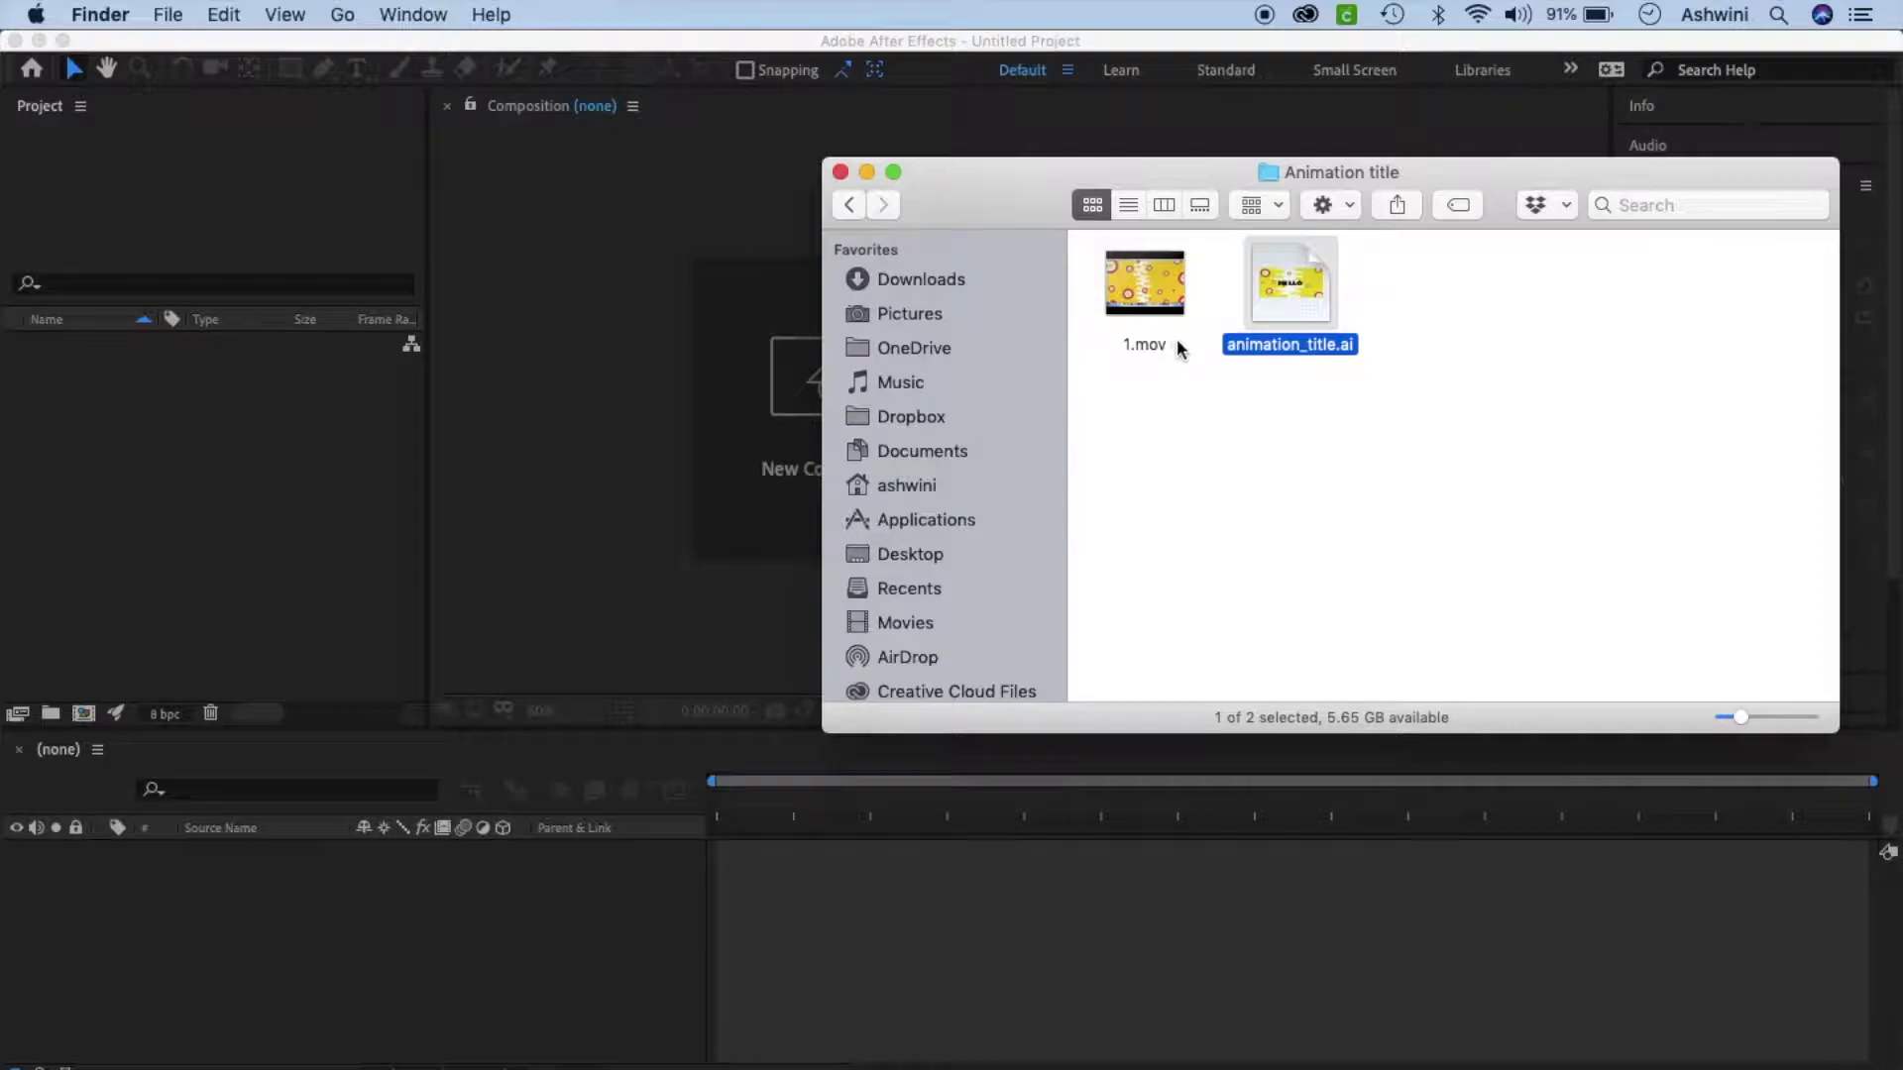
pyautogui.moveTo(1286, 302); pyautogui.dragTo(139, 479)
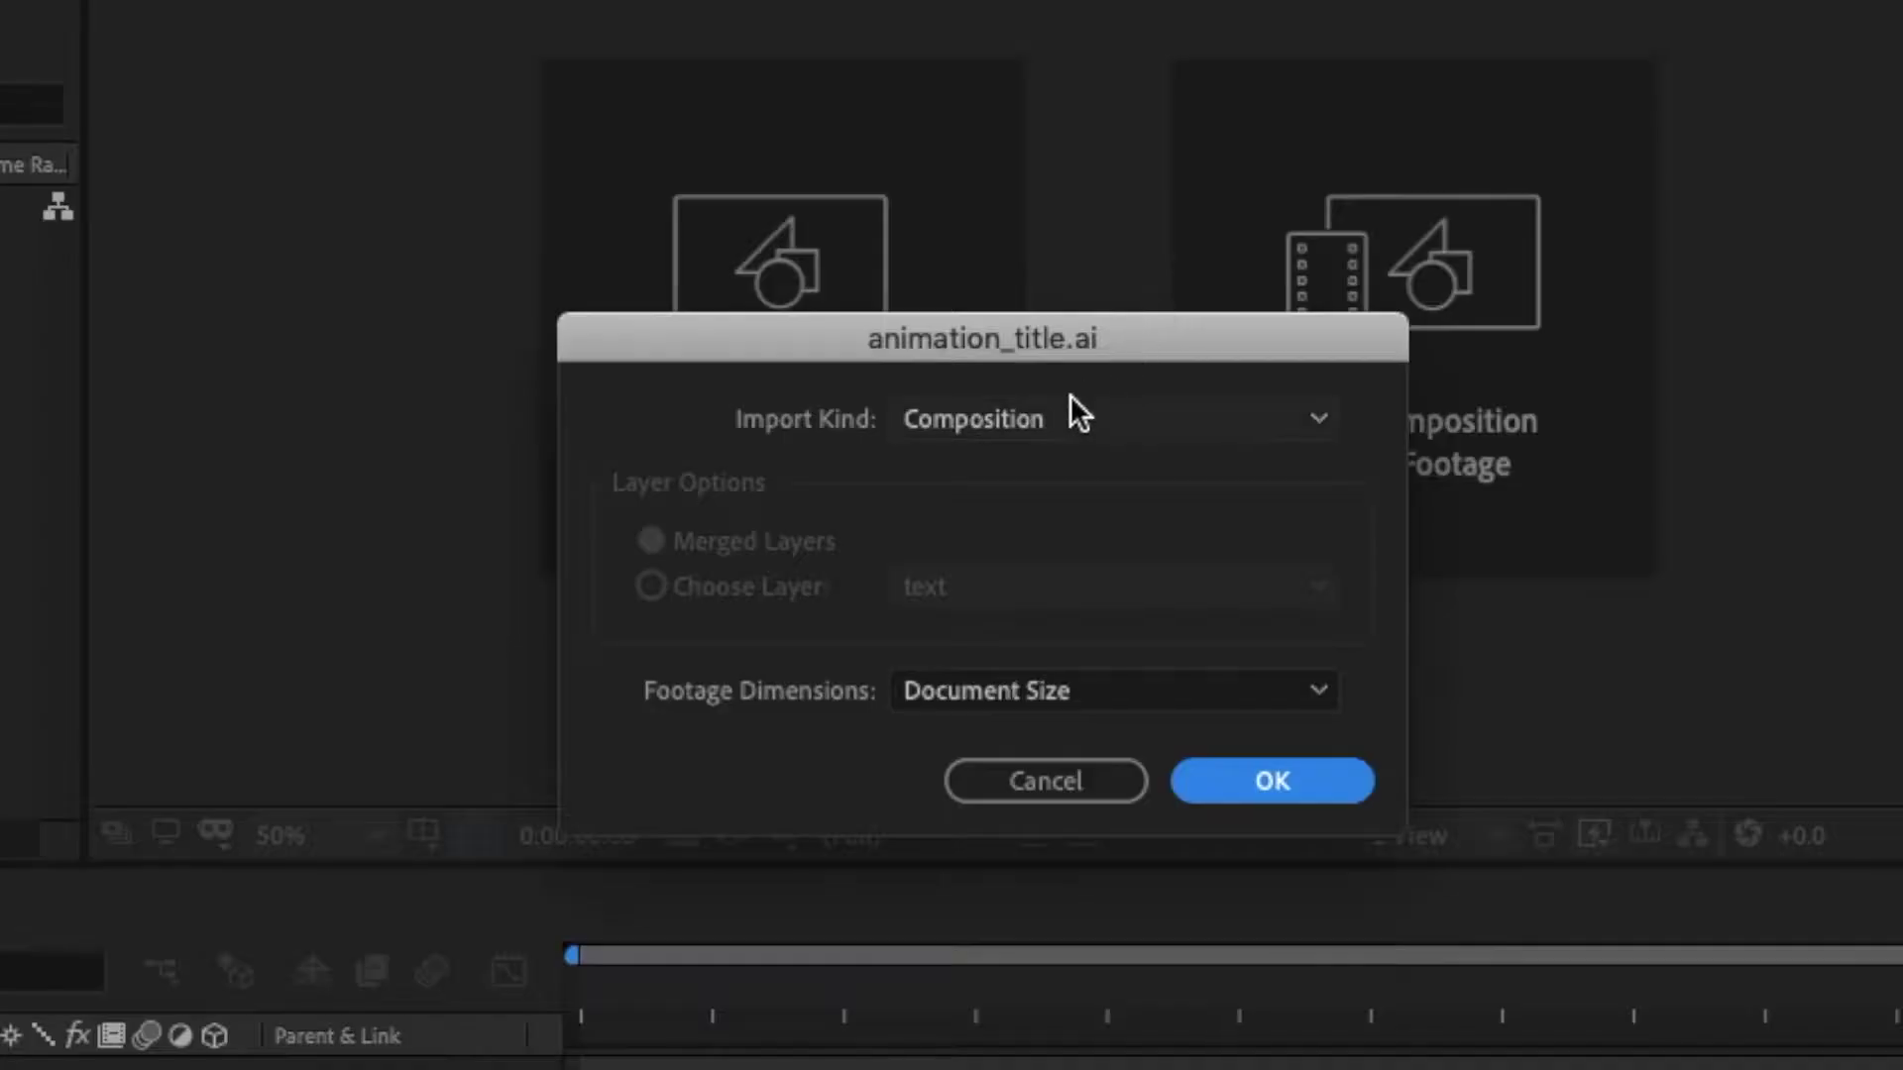
pyautogui.click(1054, 410)
pyautogui.click(1050, 410)
pyautogui.click(1058, 697)
pyautogui.click(1058, 698)
pyautogui.click(1257, 791)
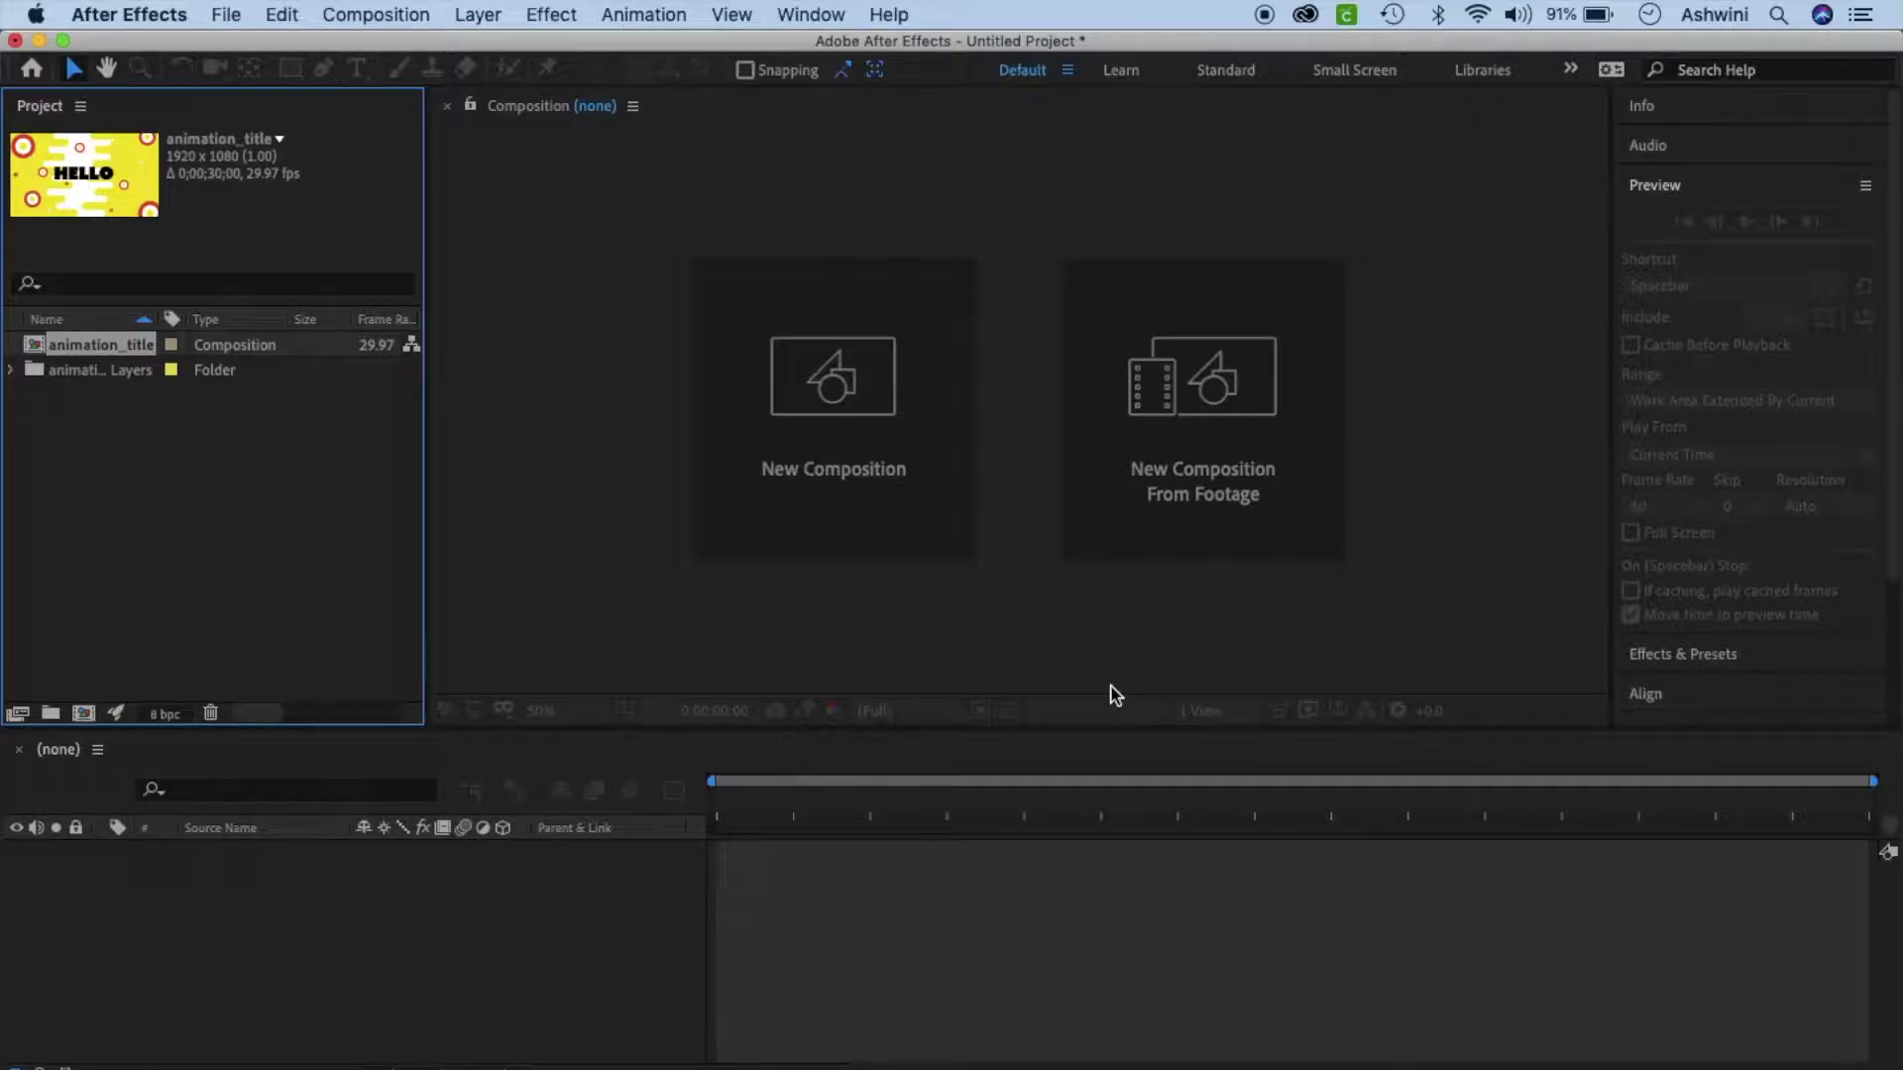
# Create a single composition from the animation_title Layers folder with a still duration of 0:02:00:00.
pyautogui.click(104, 366)
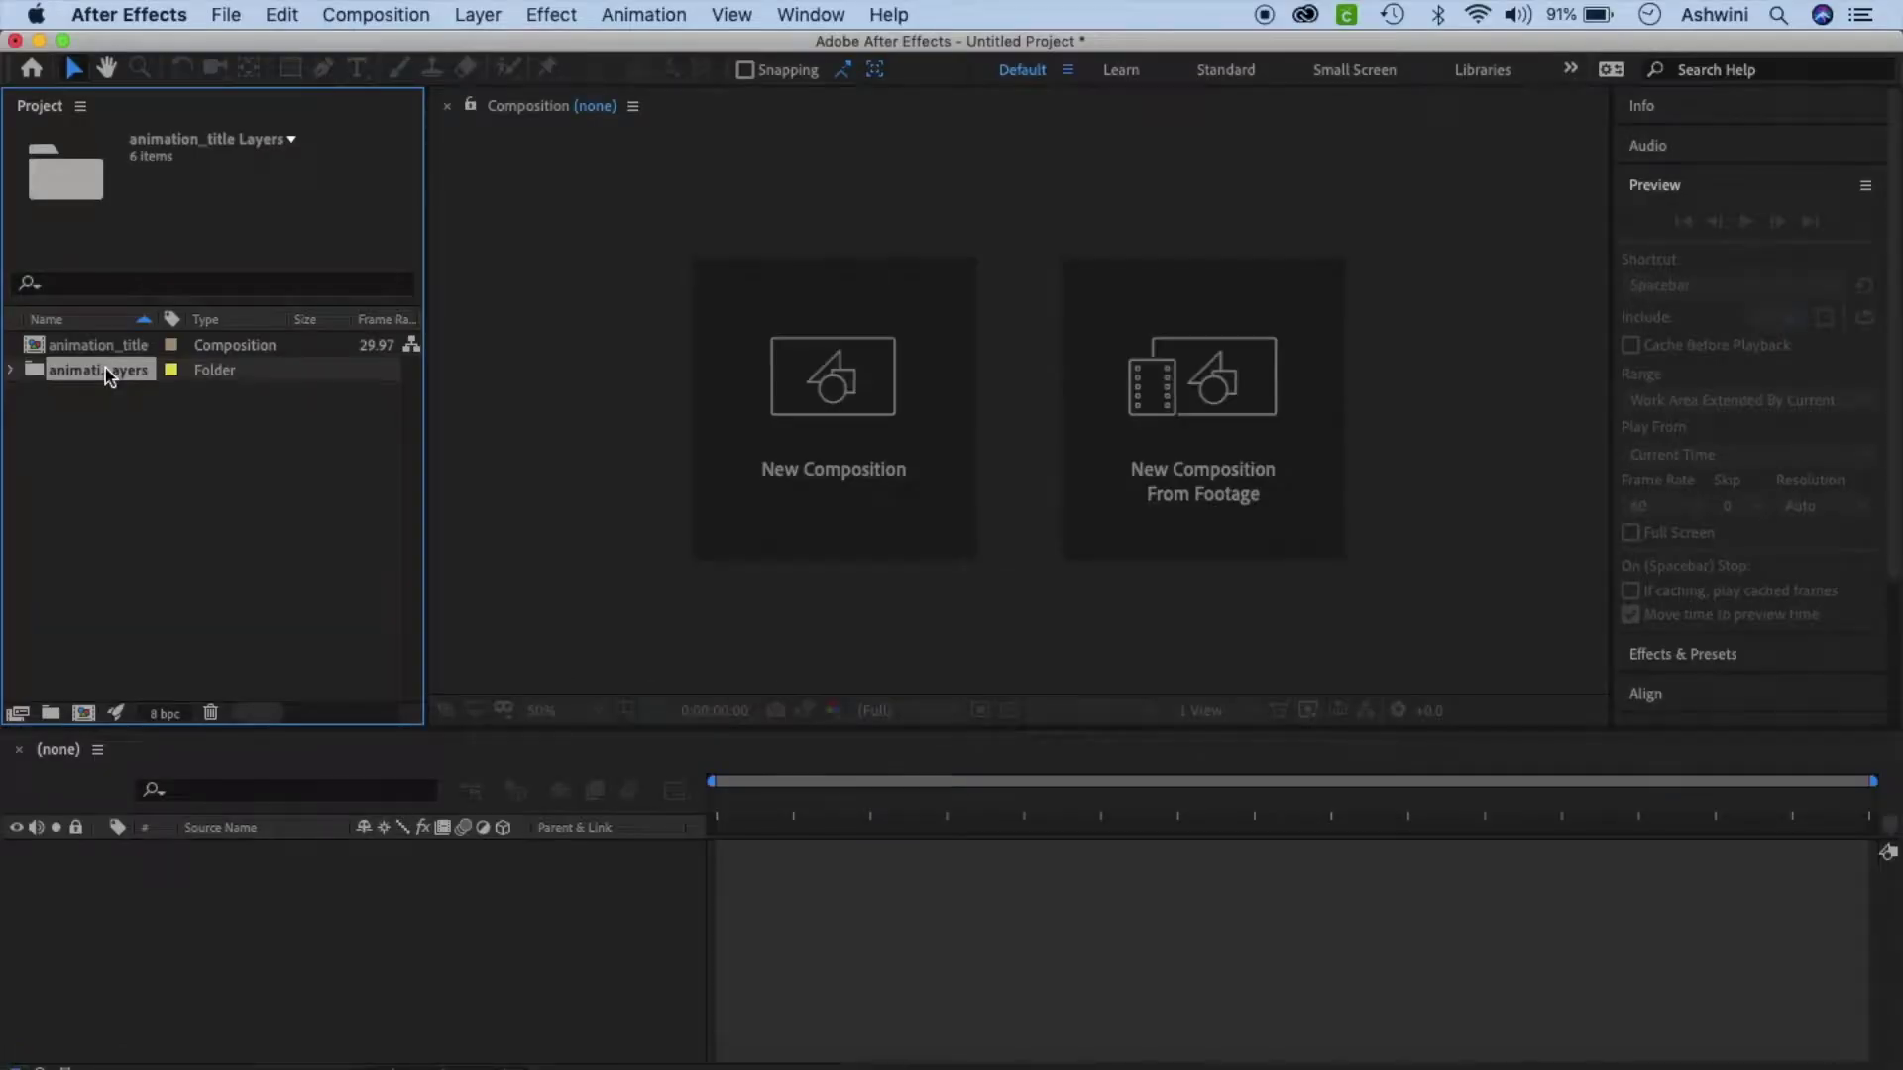
pyautogui.moveTo(159, 369); pyautogui.dragTo(247, 907)
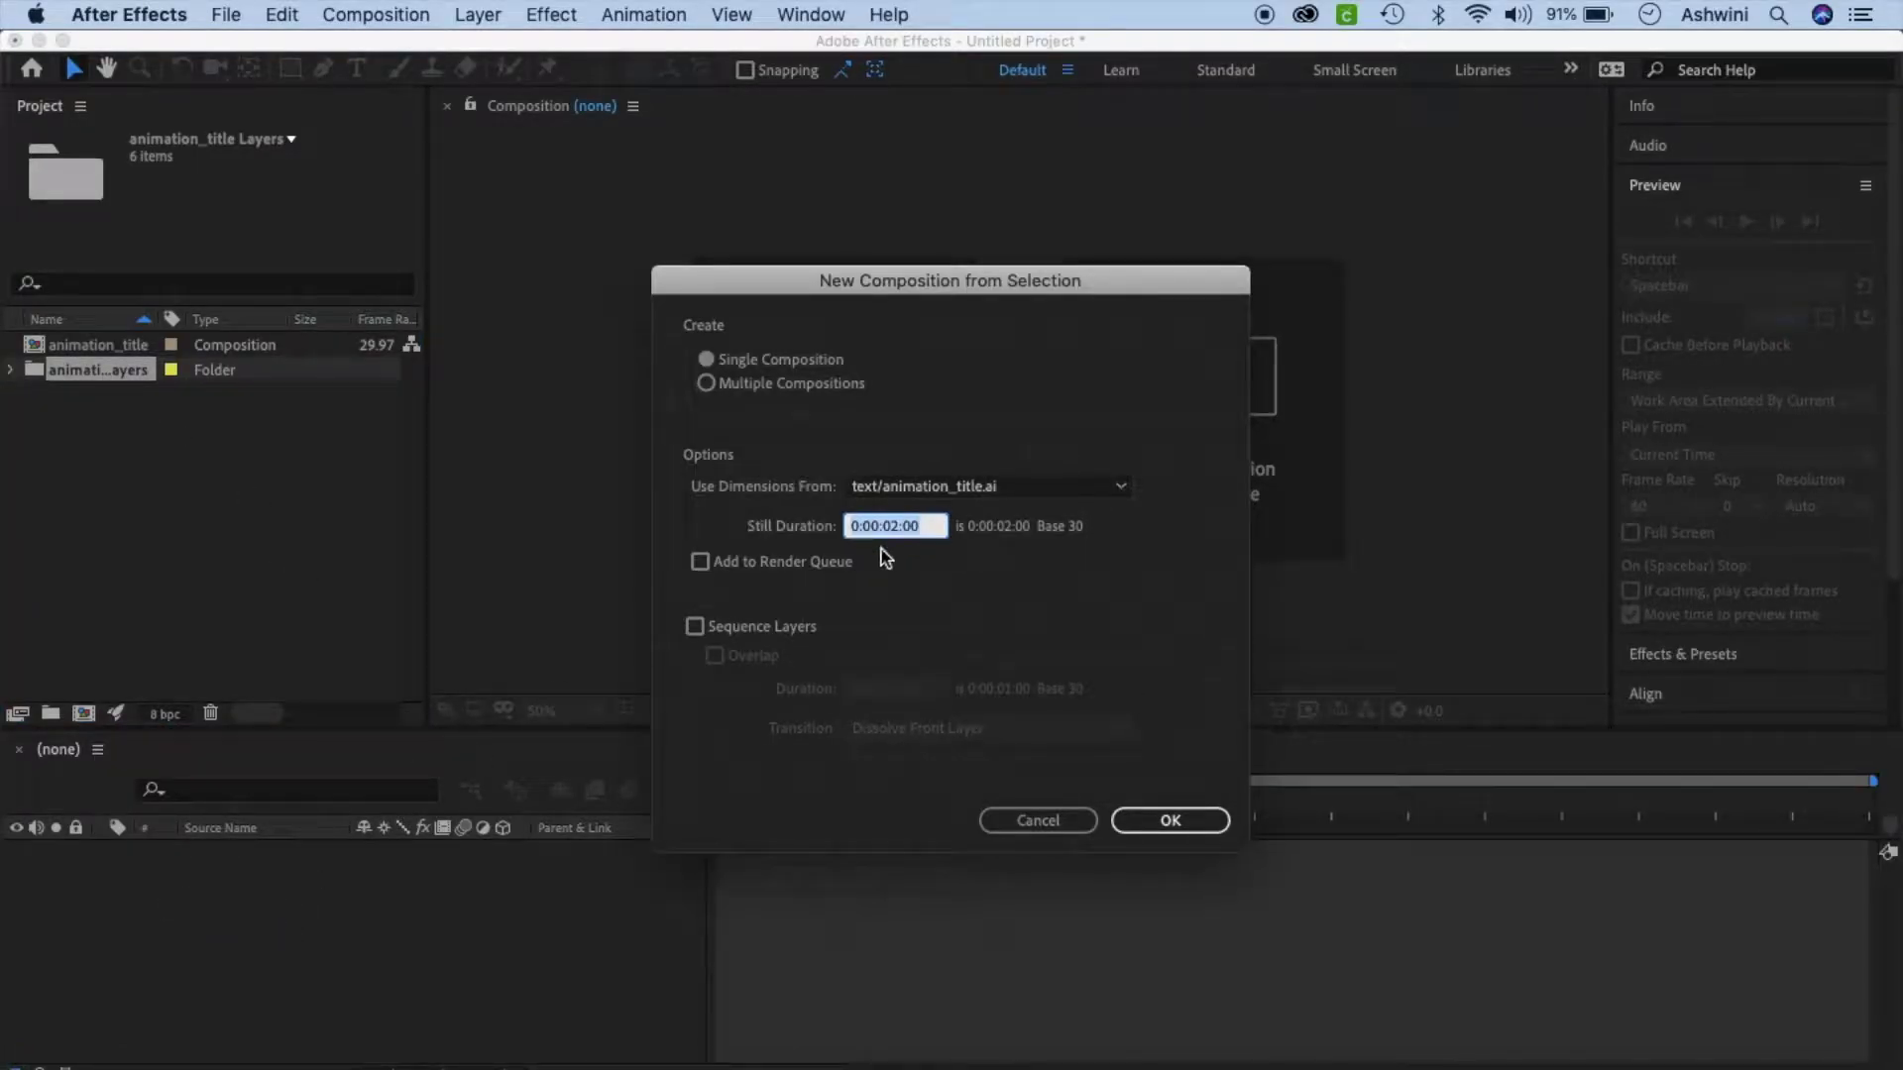
pyautogui.click(879, 519)
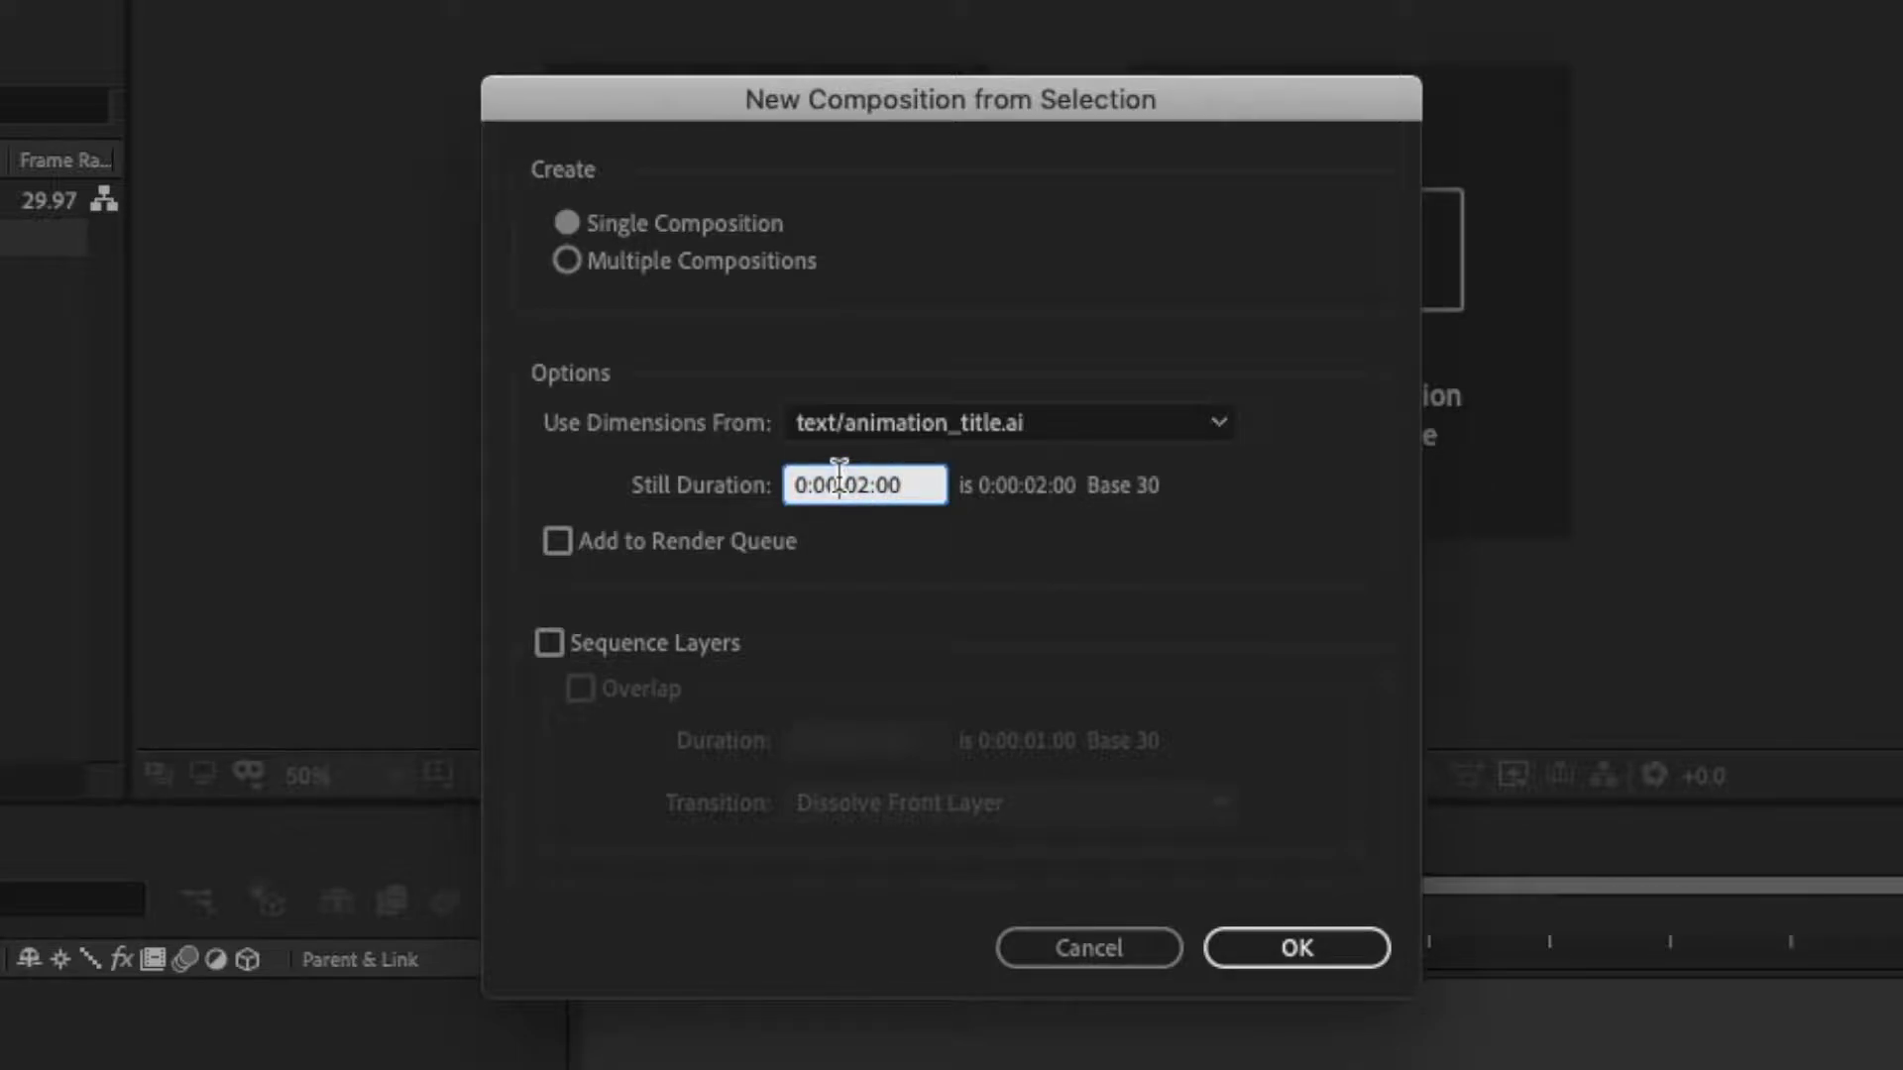
pyautogui.press('BackSpace')
pyautogui.write('2:')
pyautogui.press('Right')
pyautogui.press('Right')
pyautogui.press('BackSpace')
pyautogui.write('0')
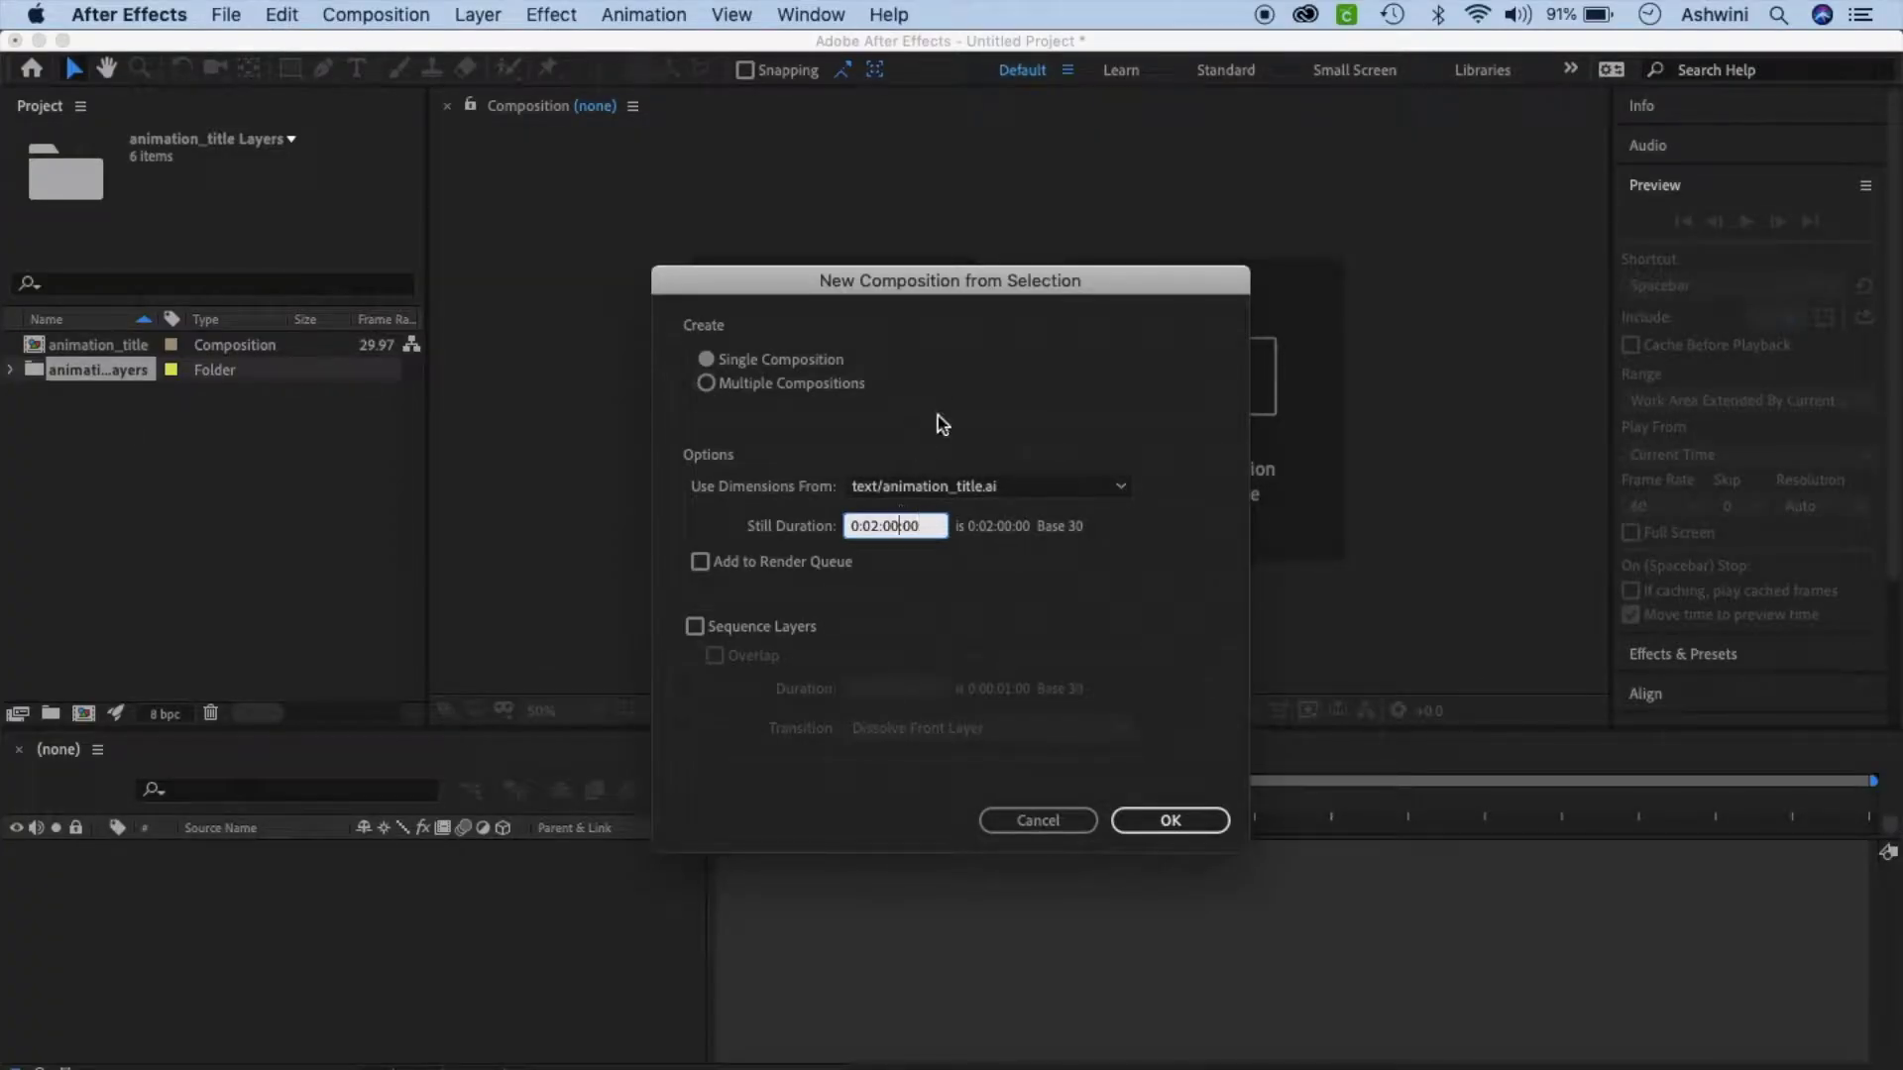
pyautogui.click(1182, 828)
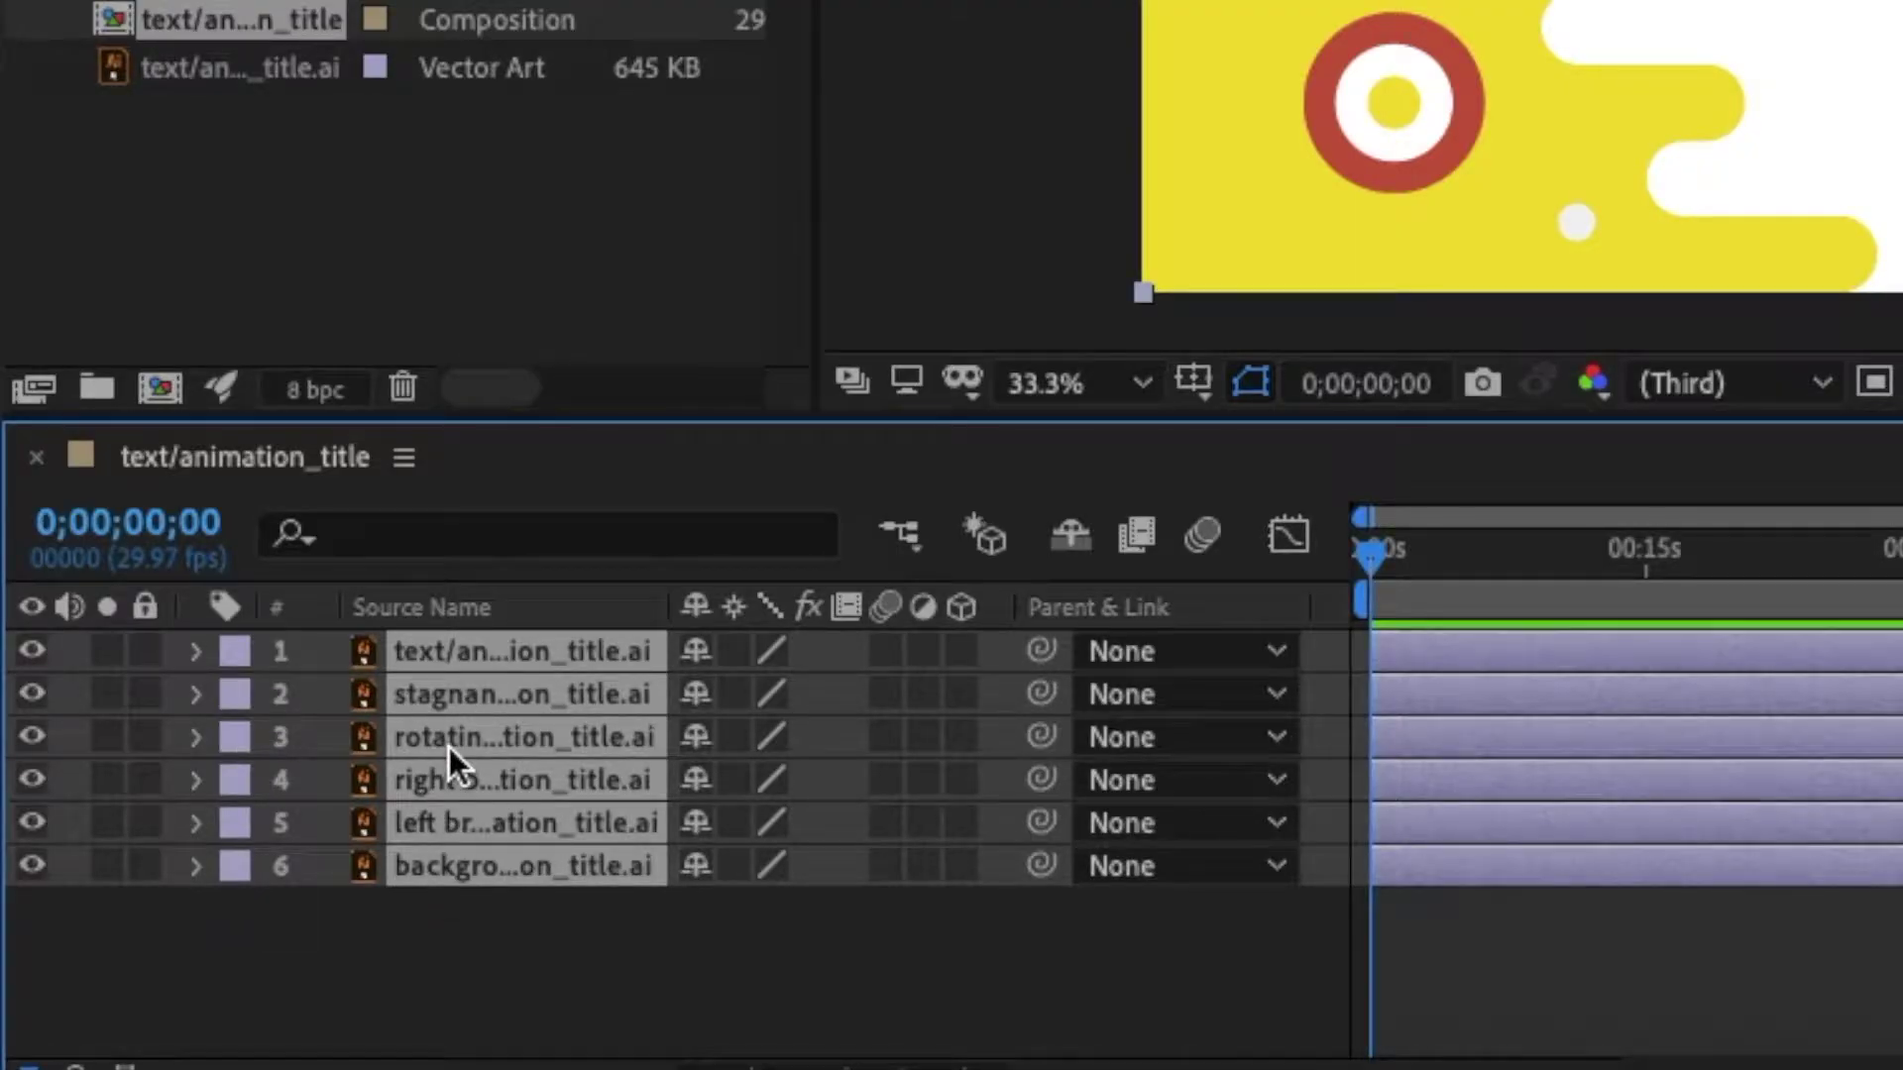
# Lock all six composition layers and check the background and left brick layers by hiding and reshowing each.
pyautogui.click(146, 649)
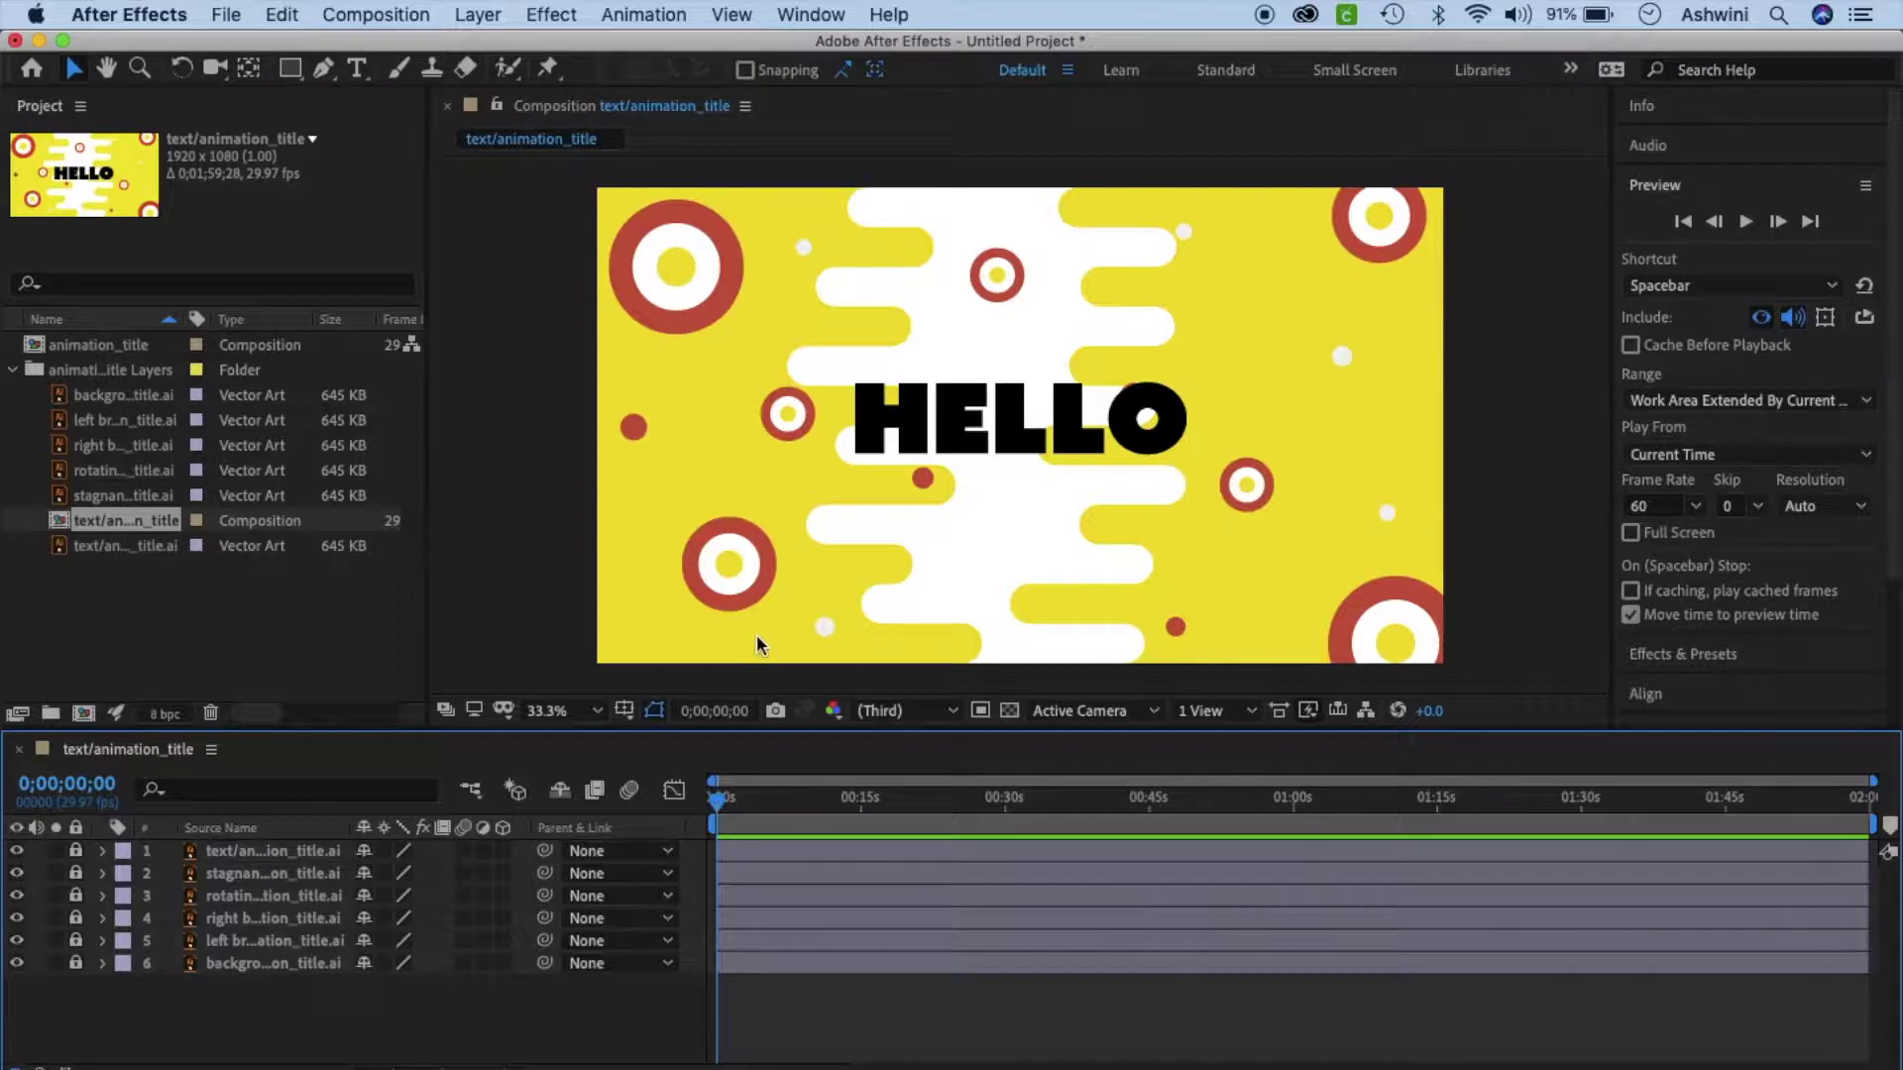
pyautogui.click(16, 963)
pyautogui.click(17, 963)
pyautogui.click(17, 941)
pyautogui.click(17, 940)
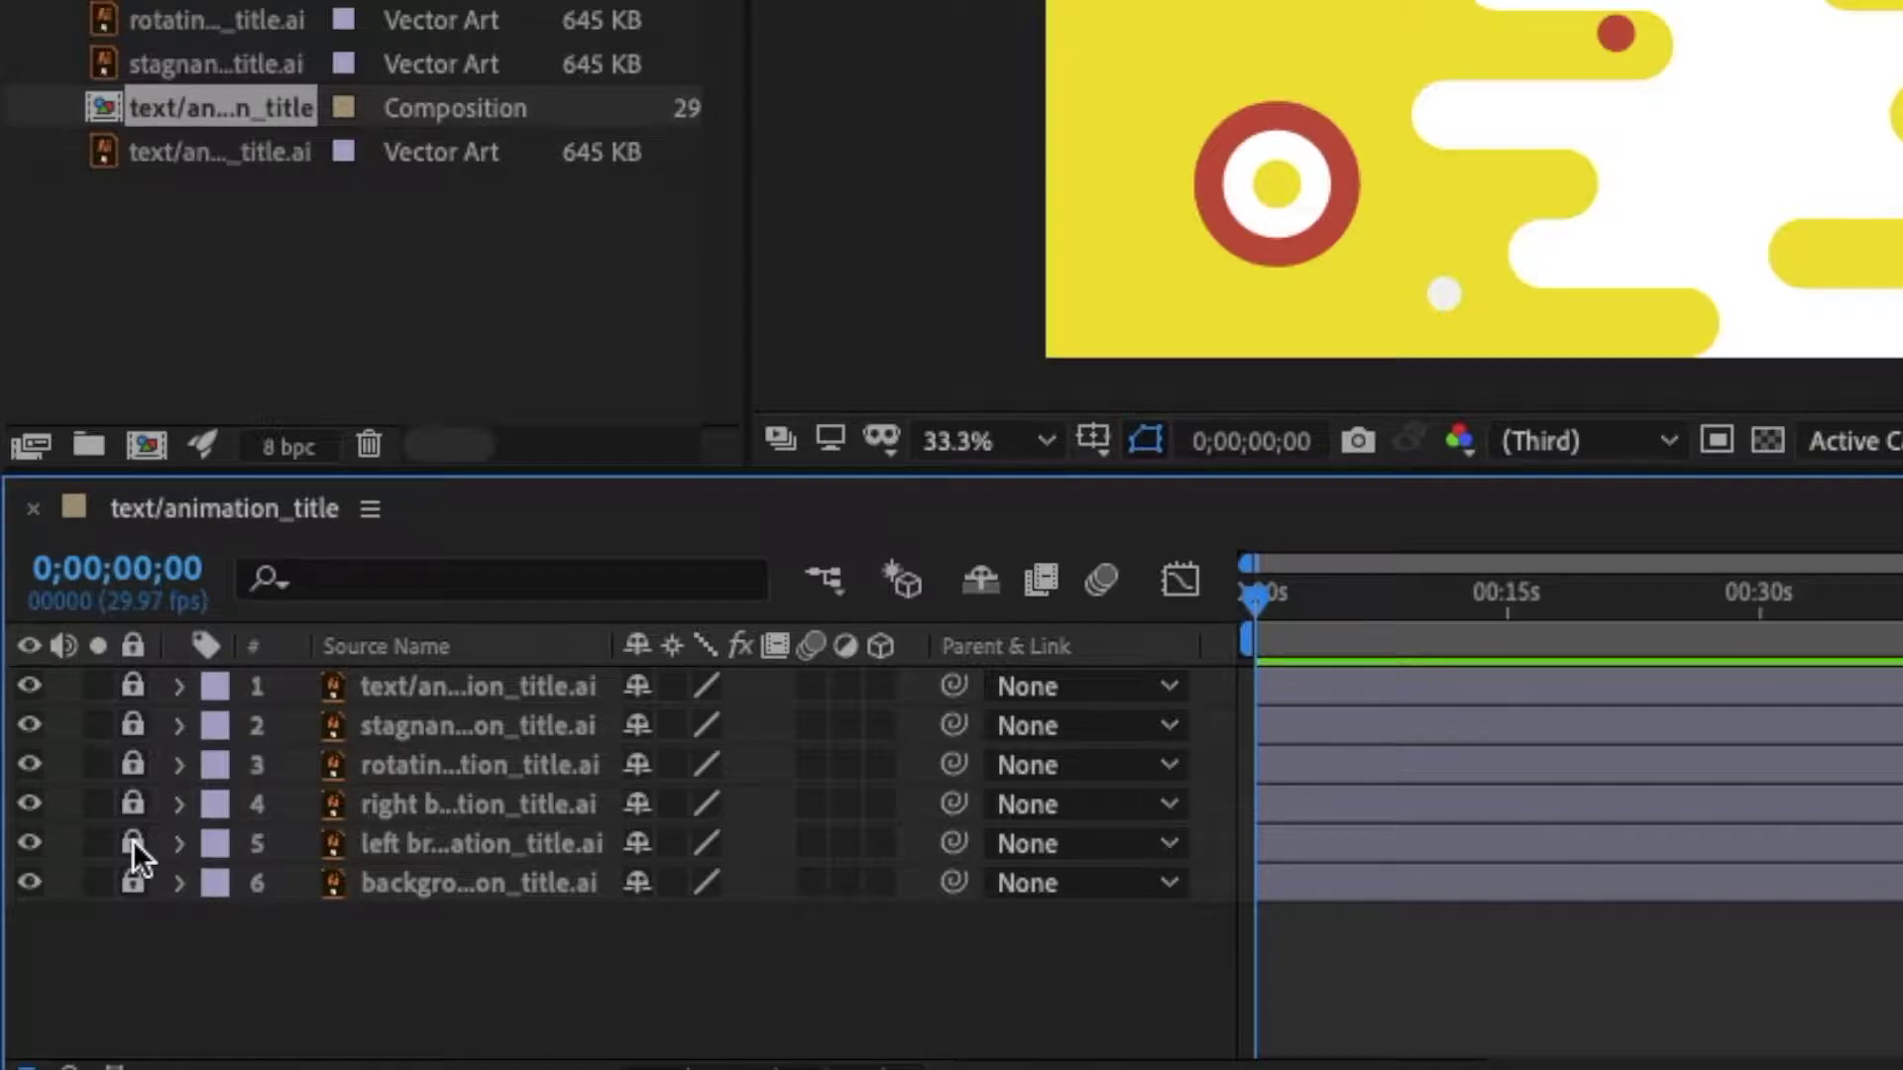
# Unlock the left brick layer and expand its Transform properties.
pyautogui.click(133, 843)
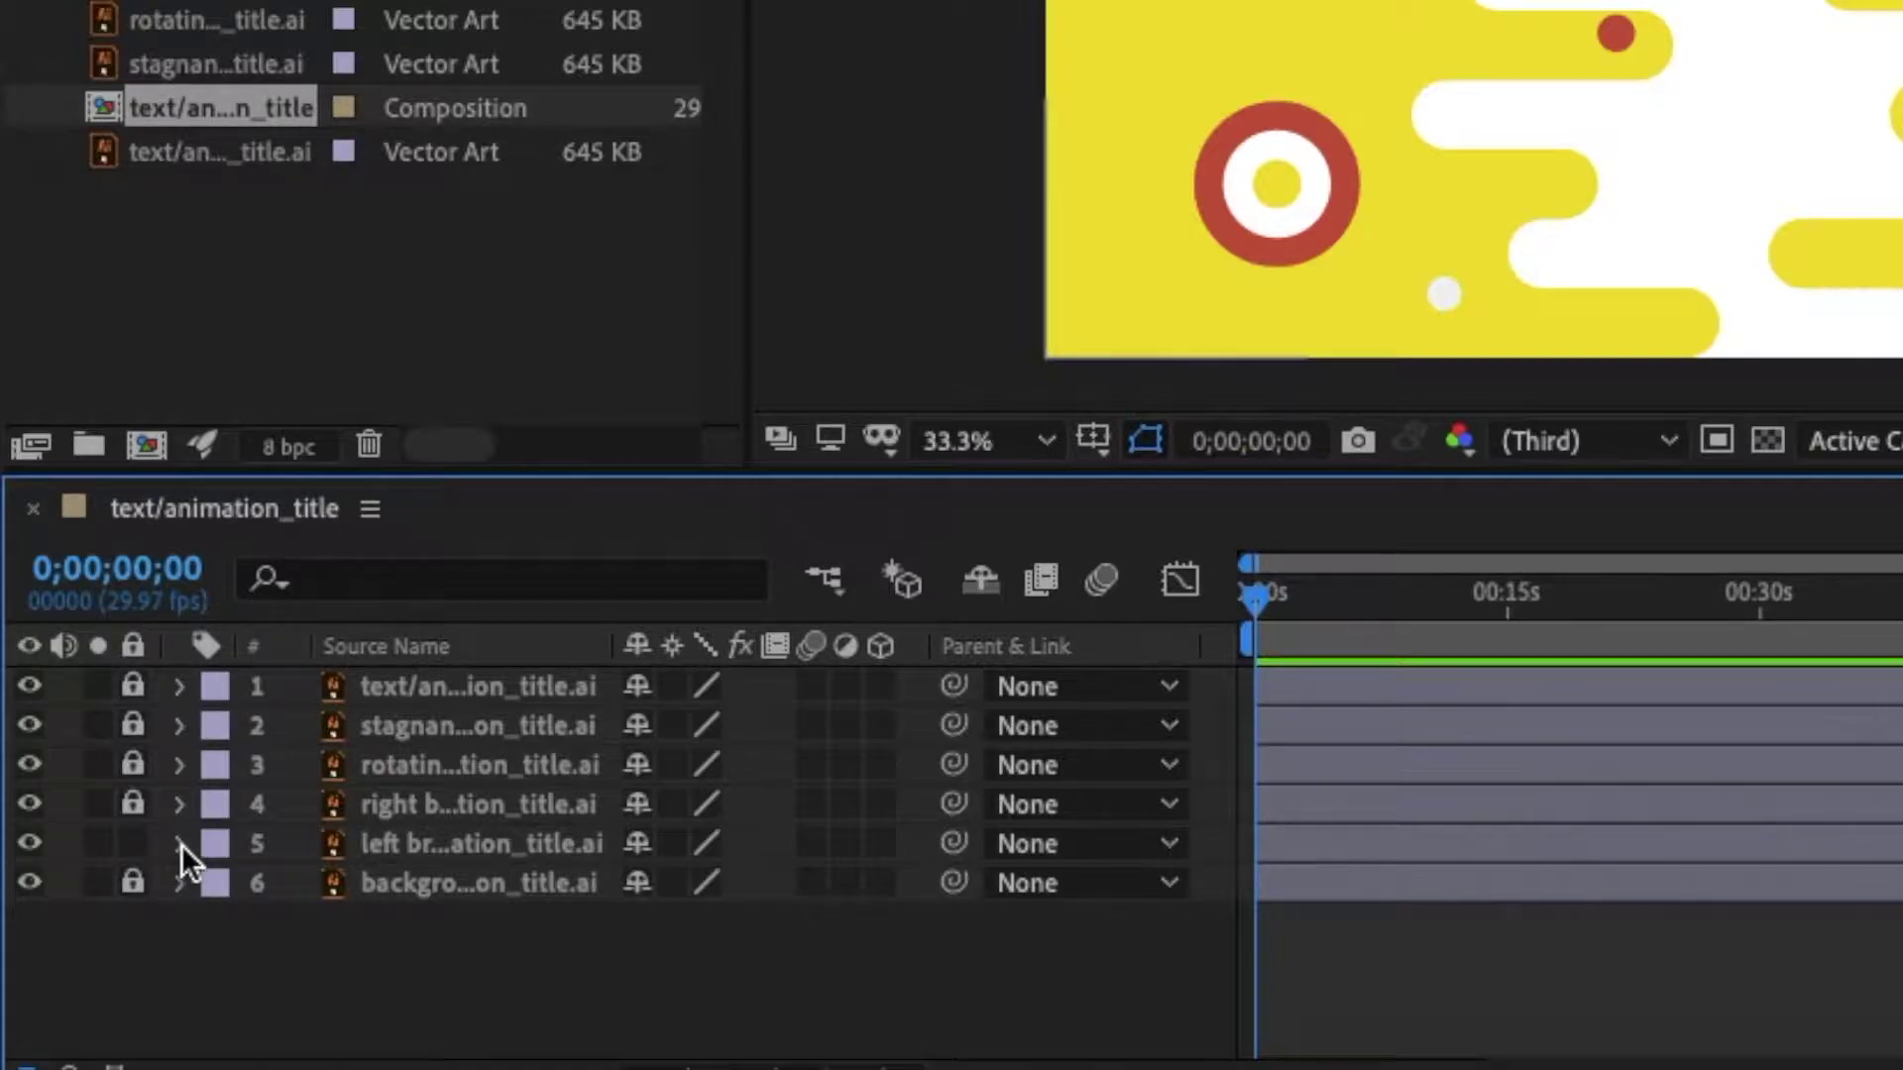
pyautogui.click(180, 843)
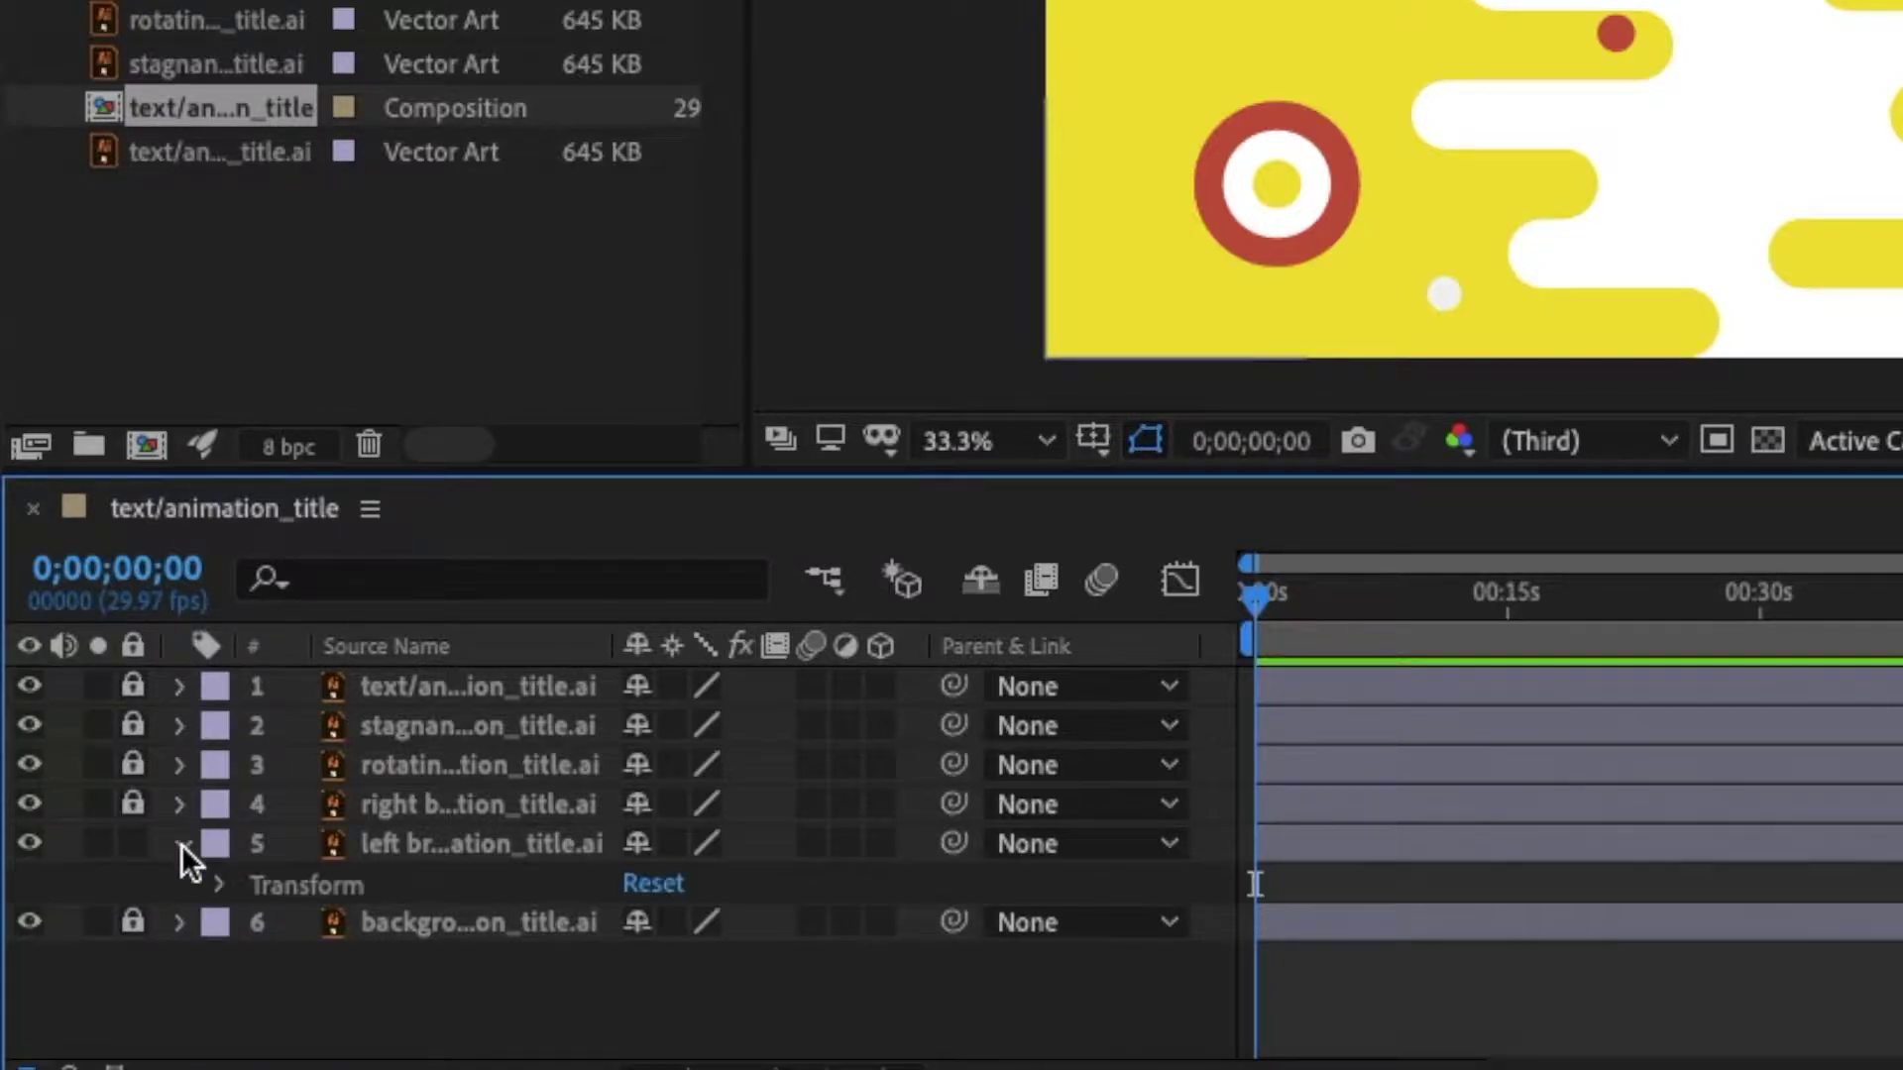
pyautogui.click(220, 885)
pyautogui.scroll(-1, 748, 966)
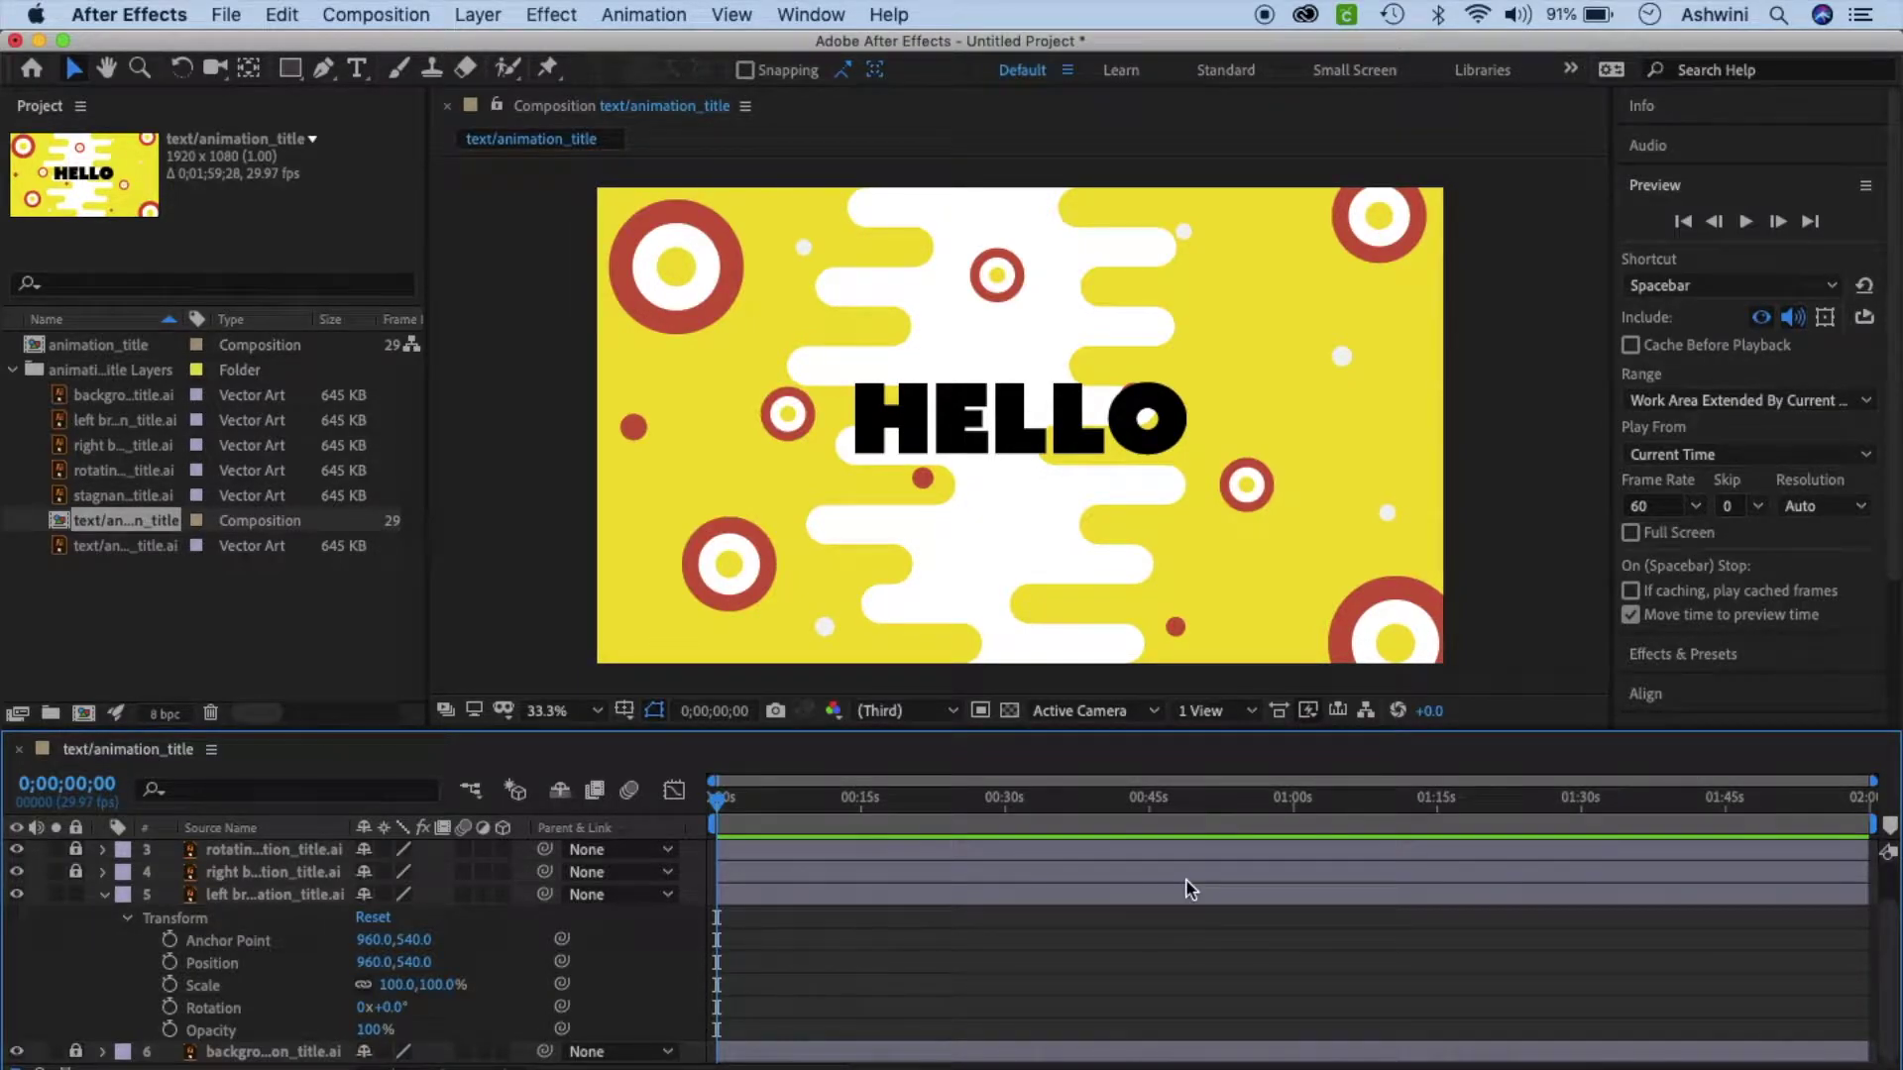
# Add a Position keyframe to the left brick layer at 0;00;00;00 and another at 0;00;30;03 with X set to 650.
pyautogui.moveTo(716, 799)
pyautogui.mouseDown()
pyautogui.moveTo(1105, 798)
pyautogui.moveTo(698, 807)
pyautogui.mouseUp()
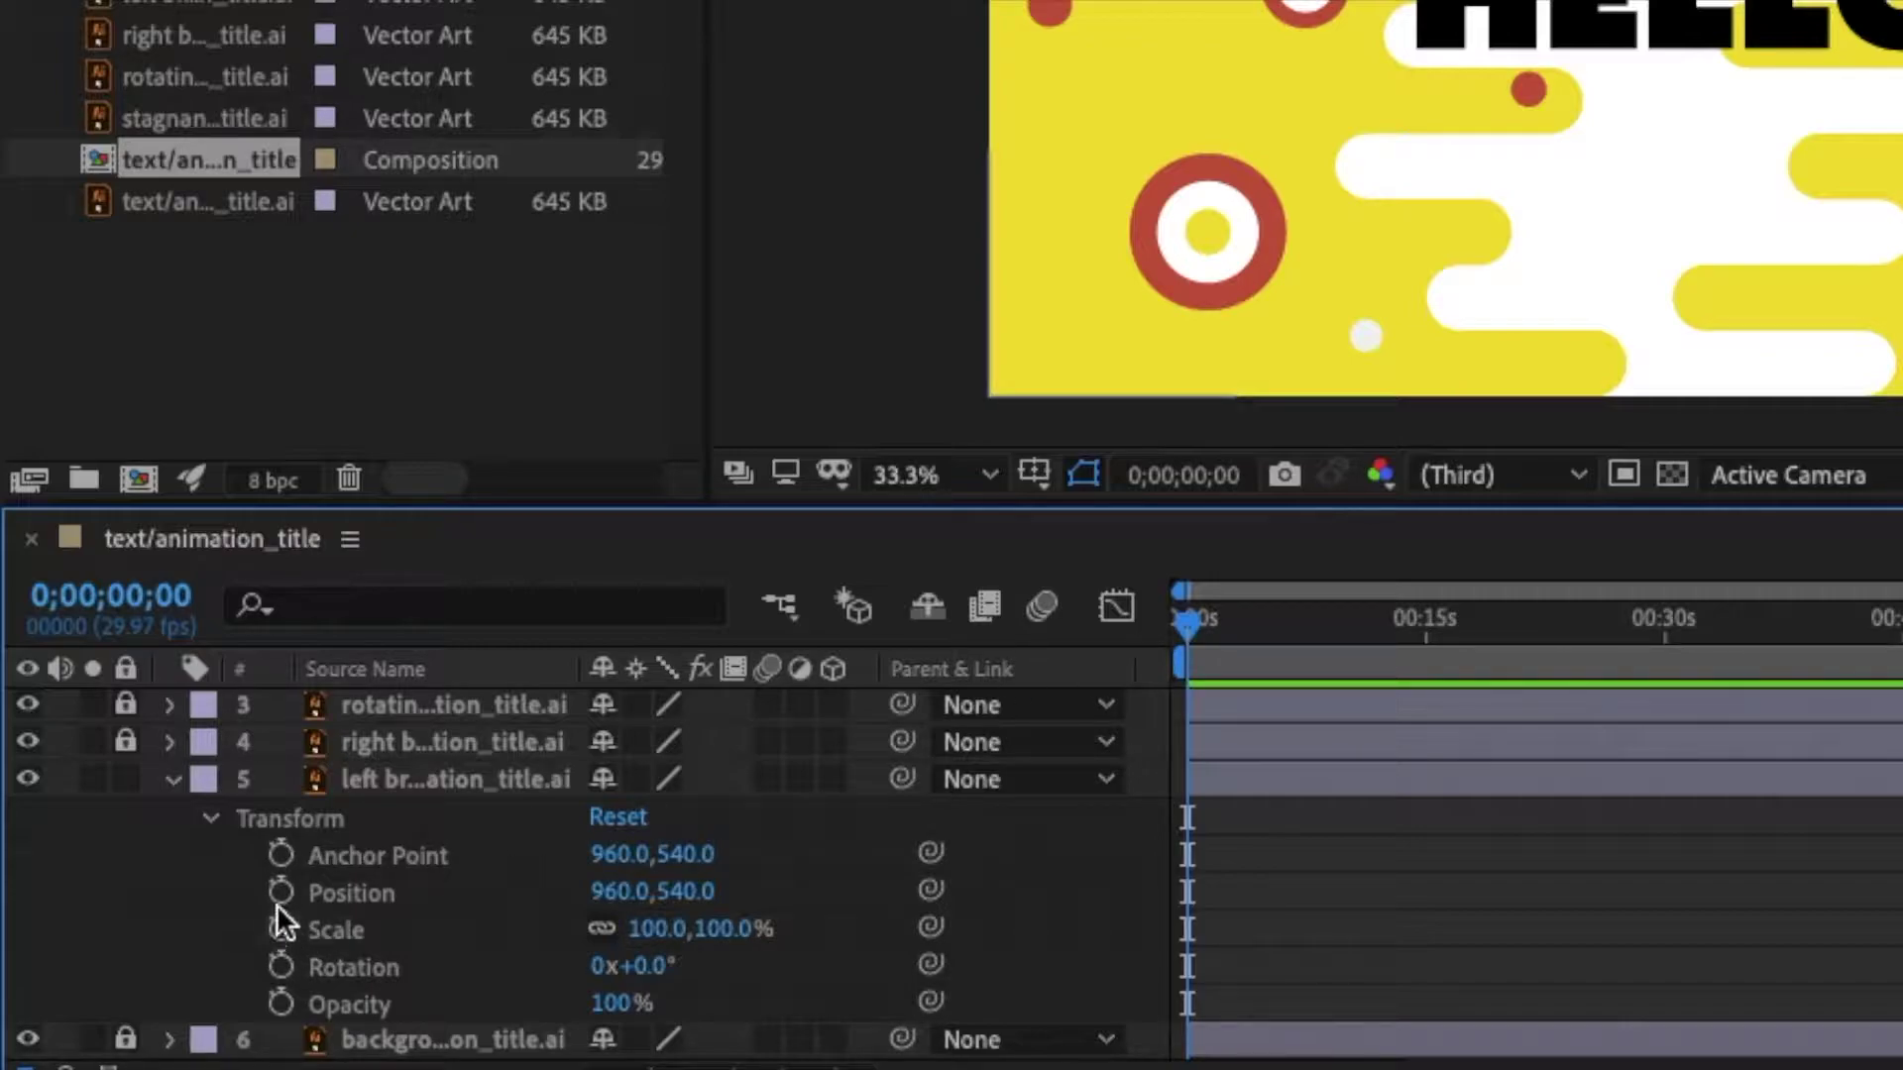
pyautogui.click(281, 895)
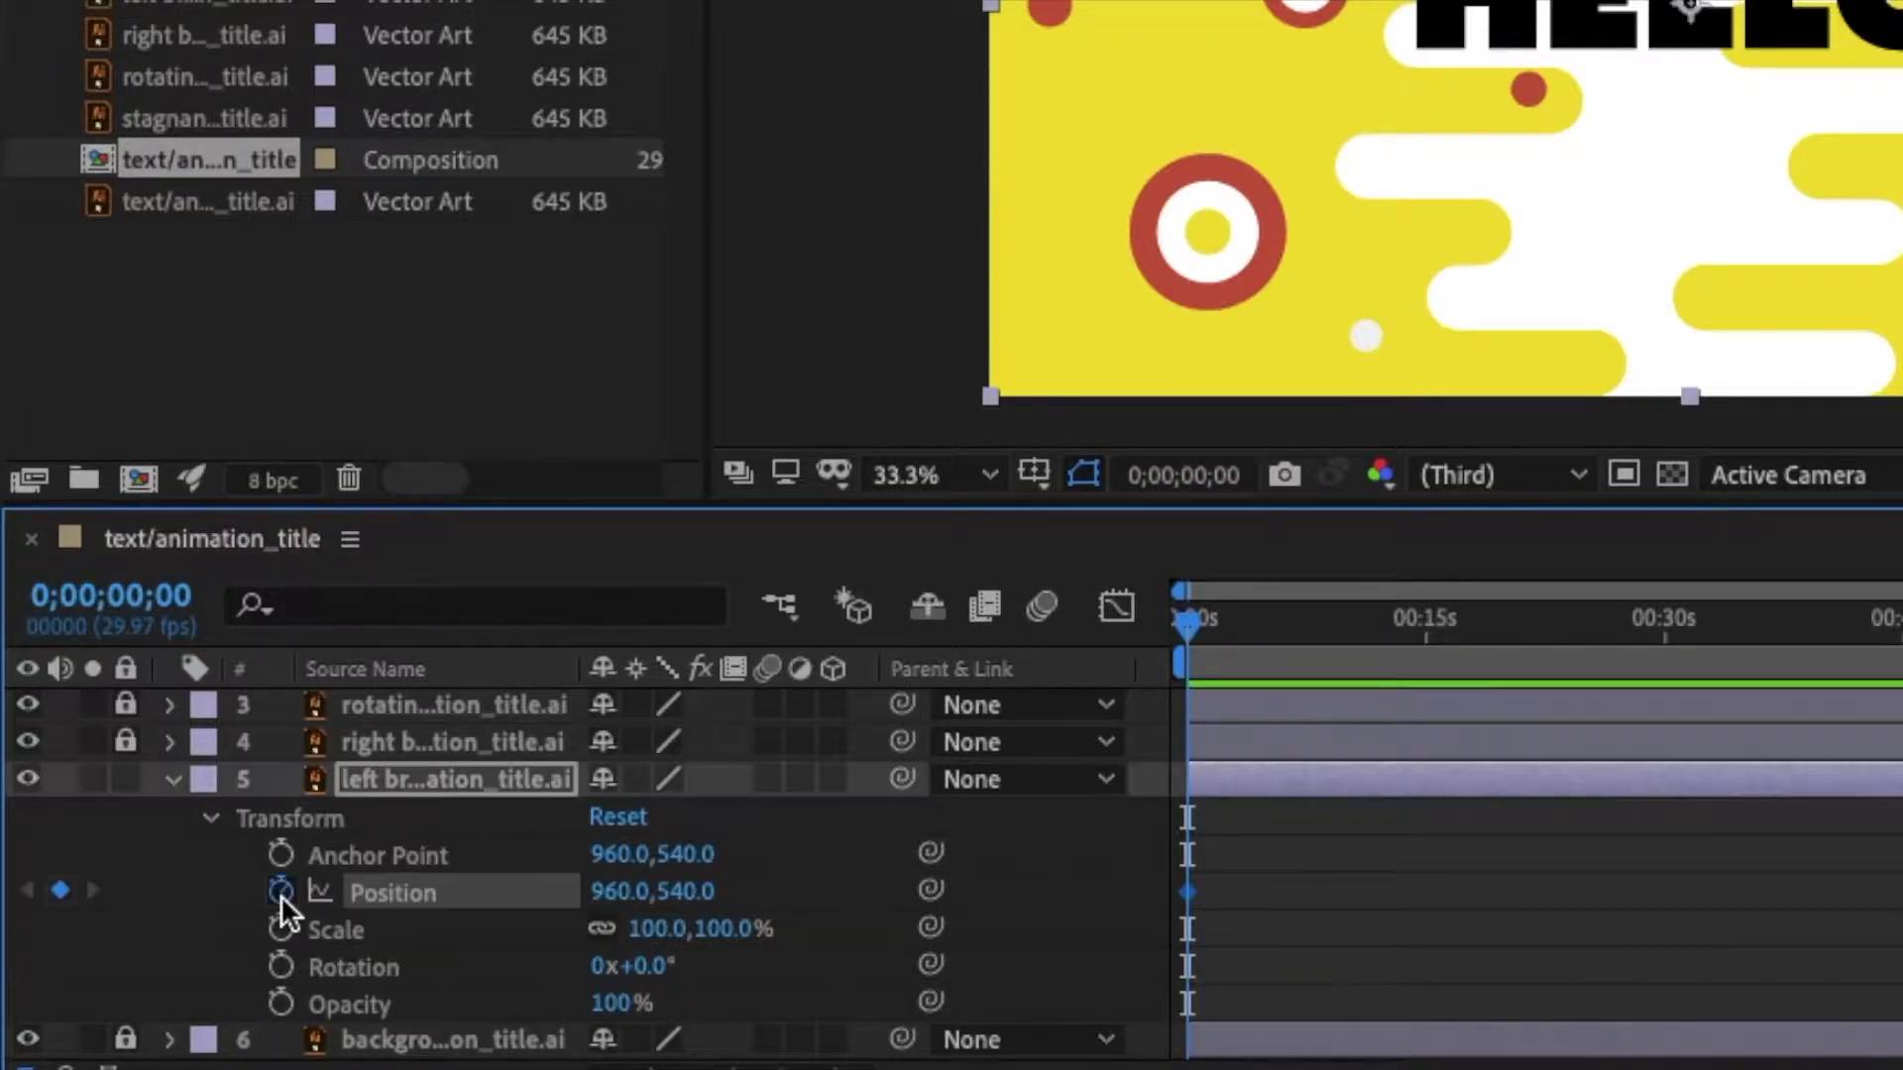
pyautogui.moveTo(1189, 894)
pyautogui.moveTo(1182, 608); pyautogui.dragTo(1660, 680)
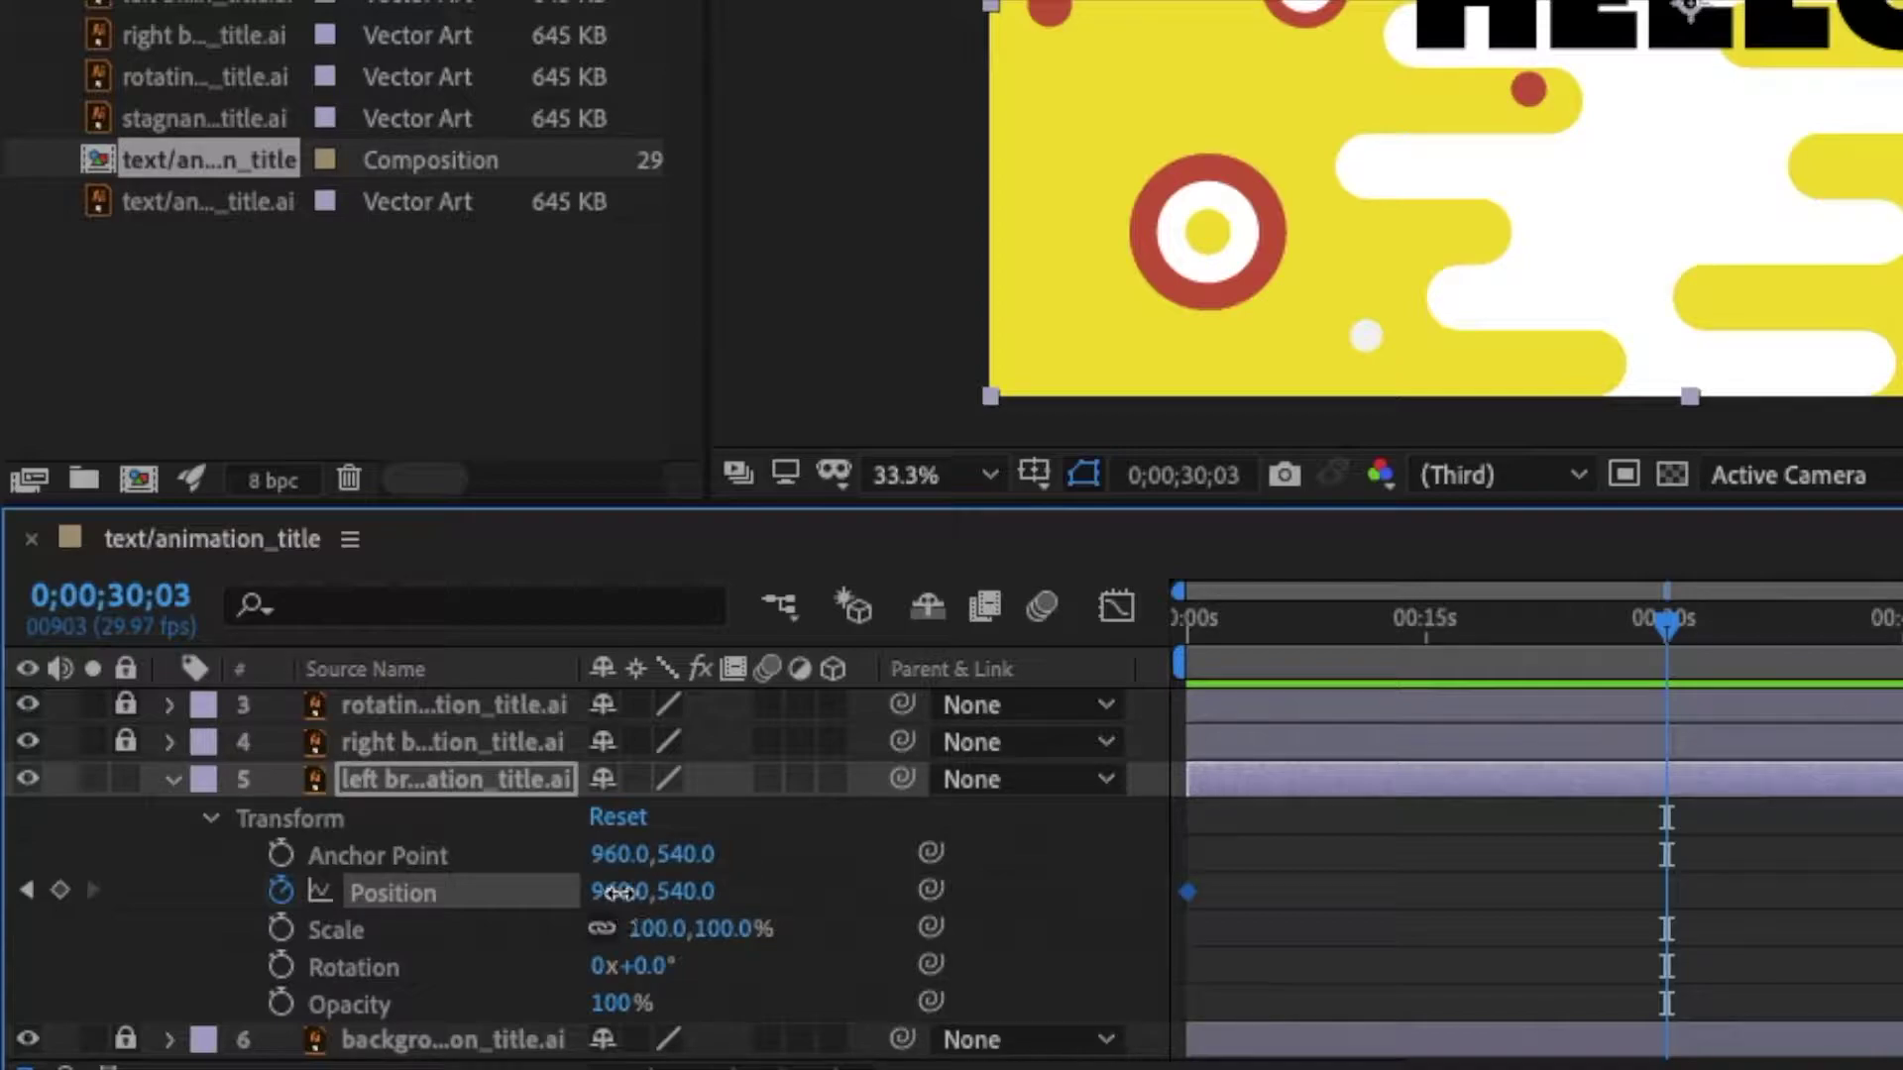
pyautogui.moveTo(616, 892); pyautogui.dragTo(446, 918)
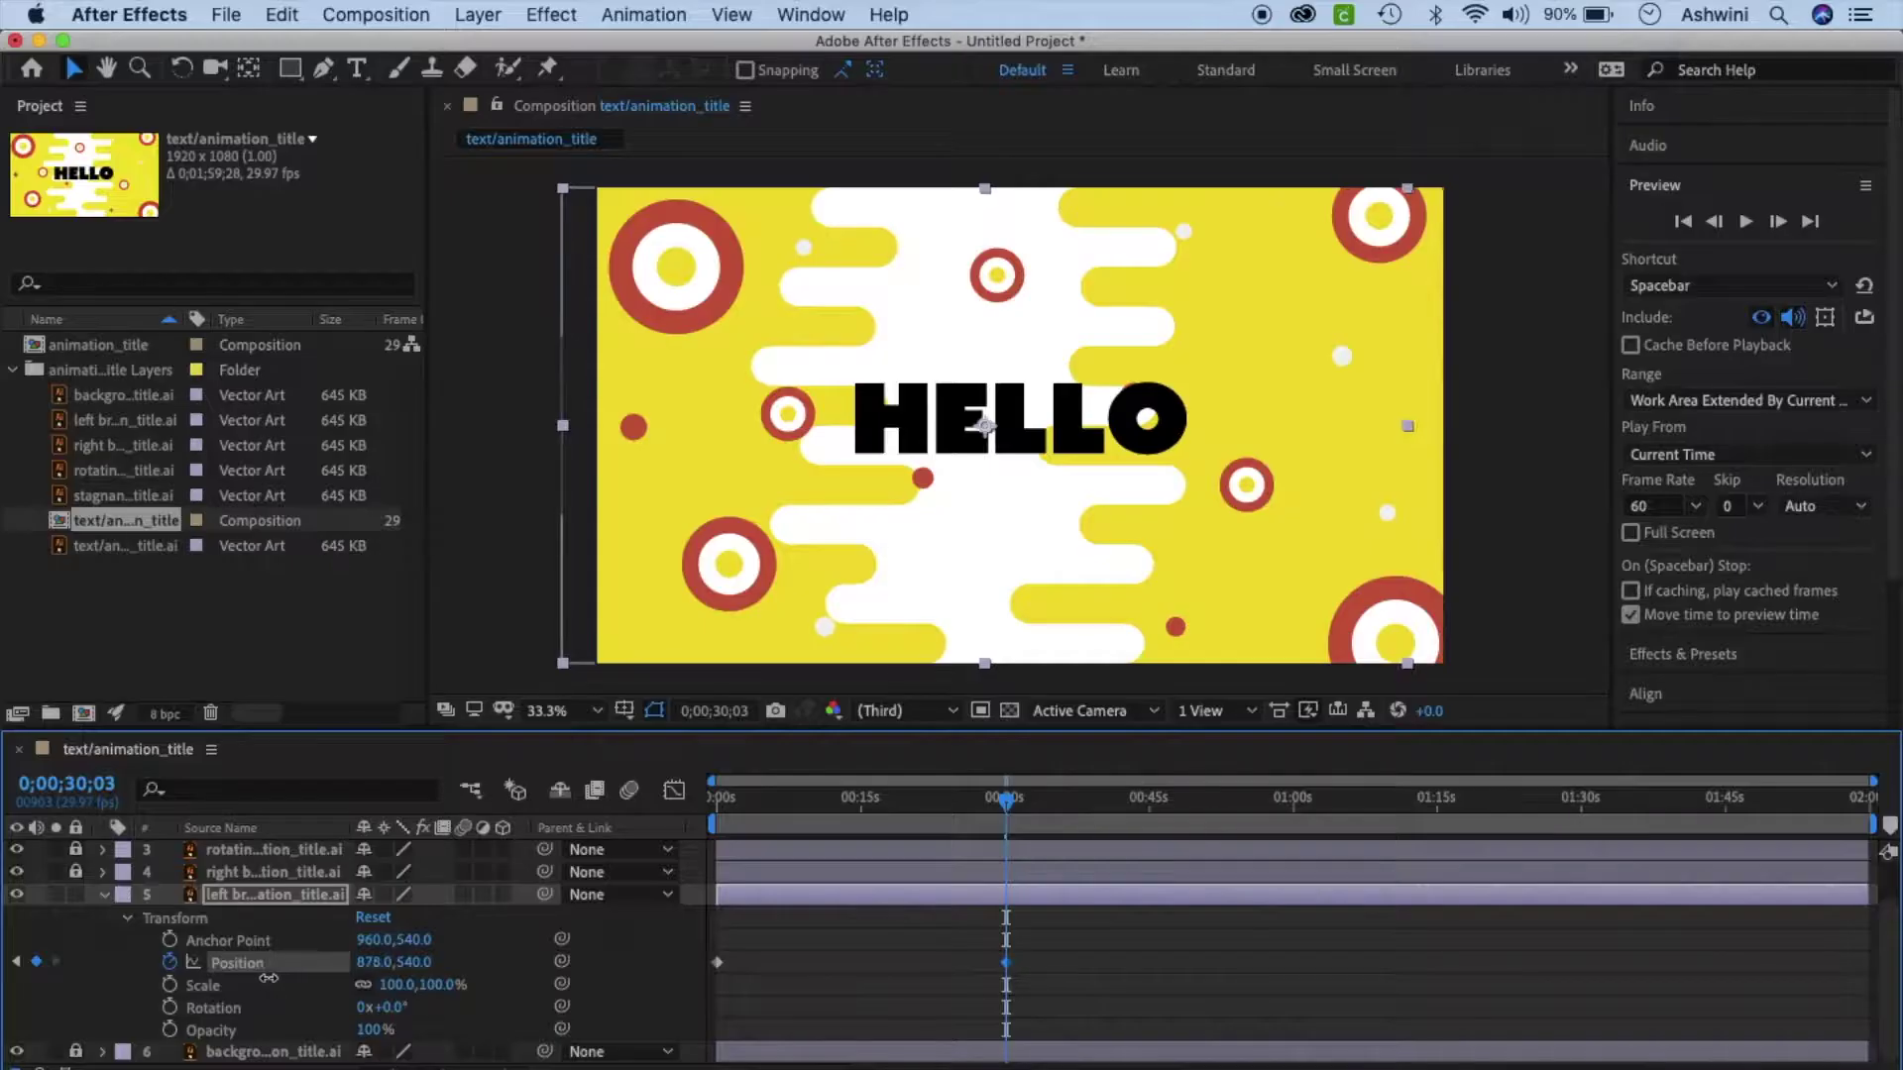
pyautogui.moveTo(269, 978); pyautogui.dragTo(5, 1001)
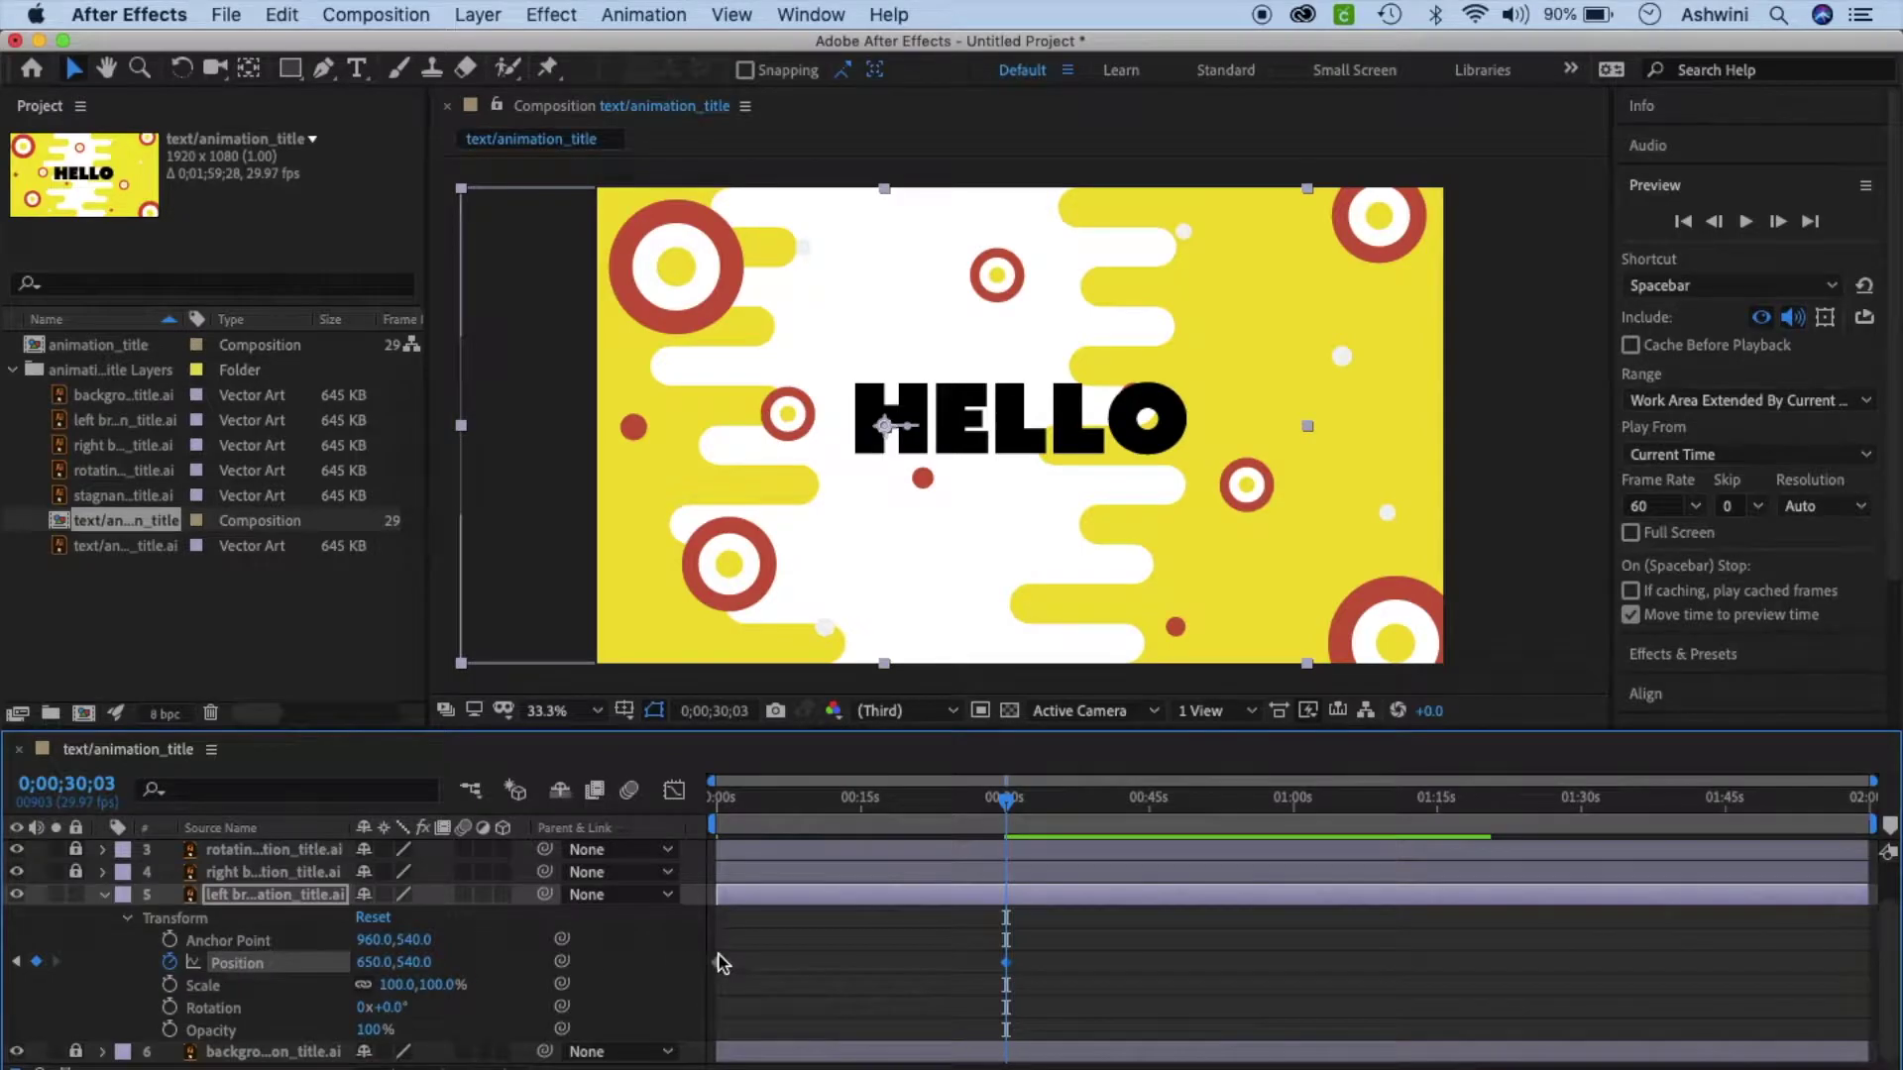
# Preview the left brick animation, rewinding to 0;00;00;00 to play it from the beginning.
pyautogui.click(1747, 224)
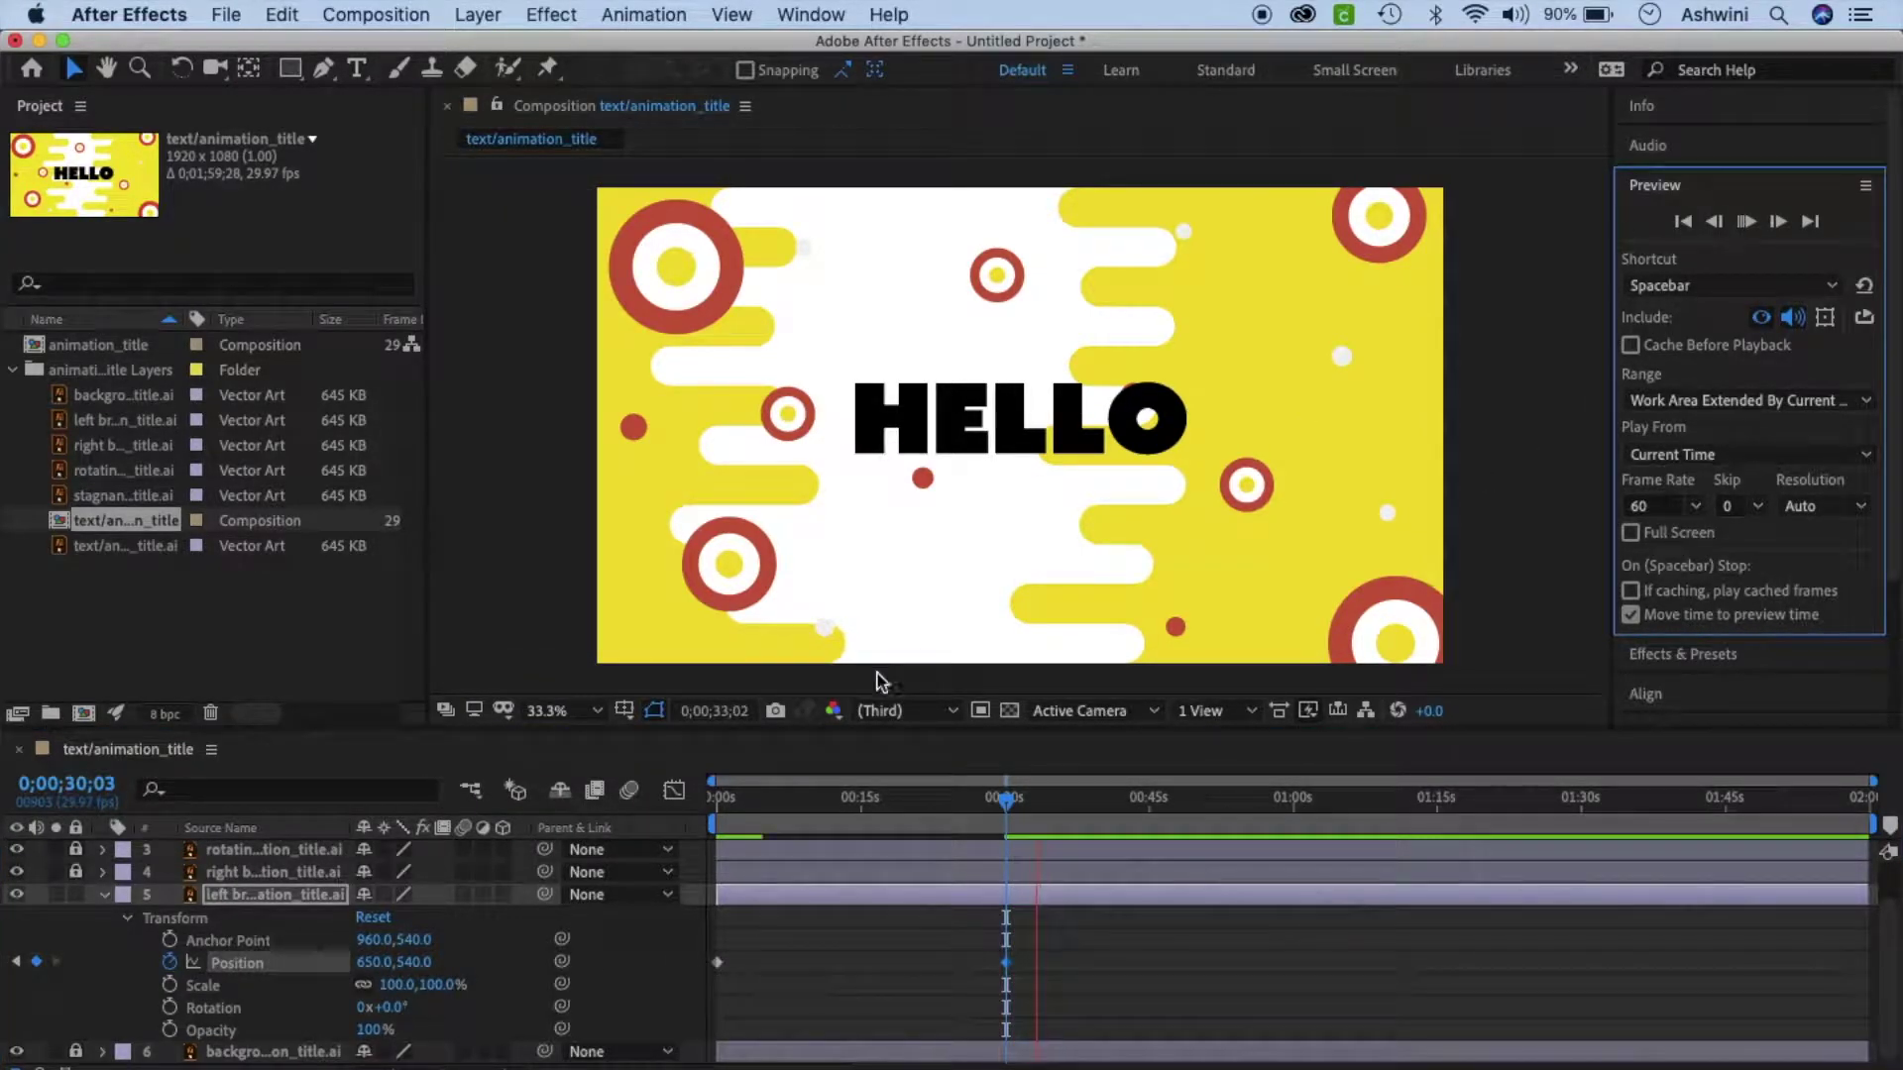
pyautogui.click(994, 806)
pyautogui.moveTo(994, 806); pyautogui.dragTo(669, 793)
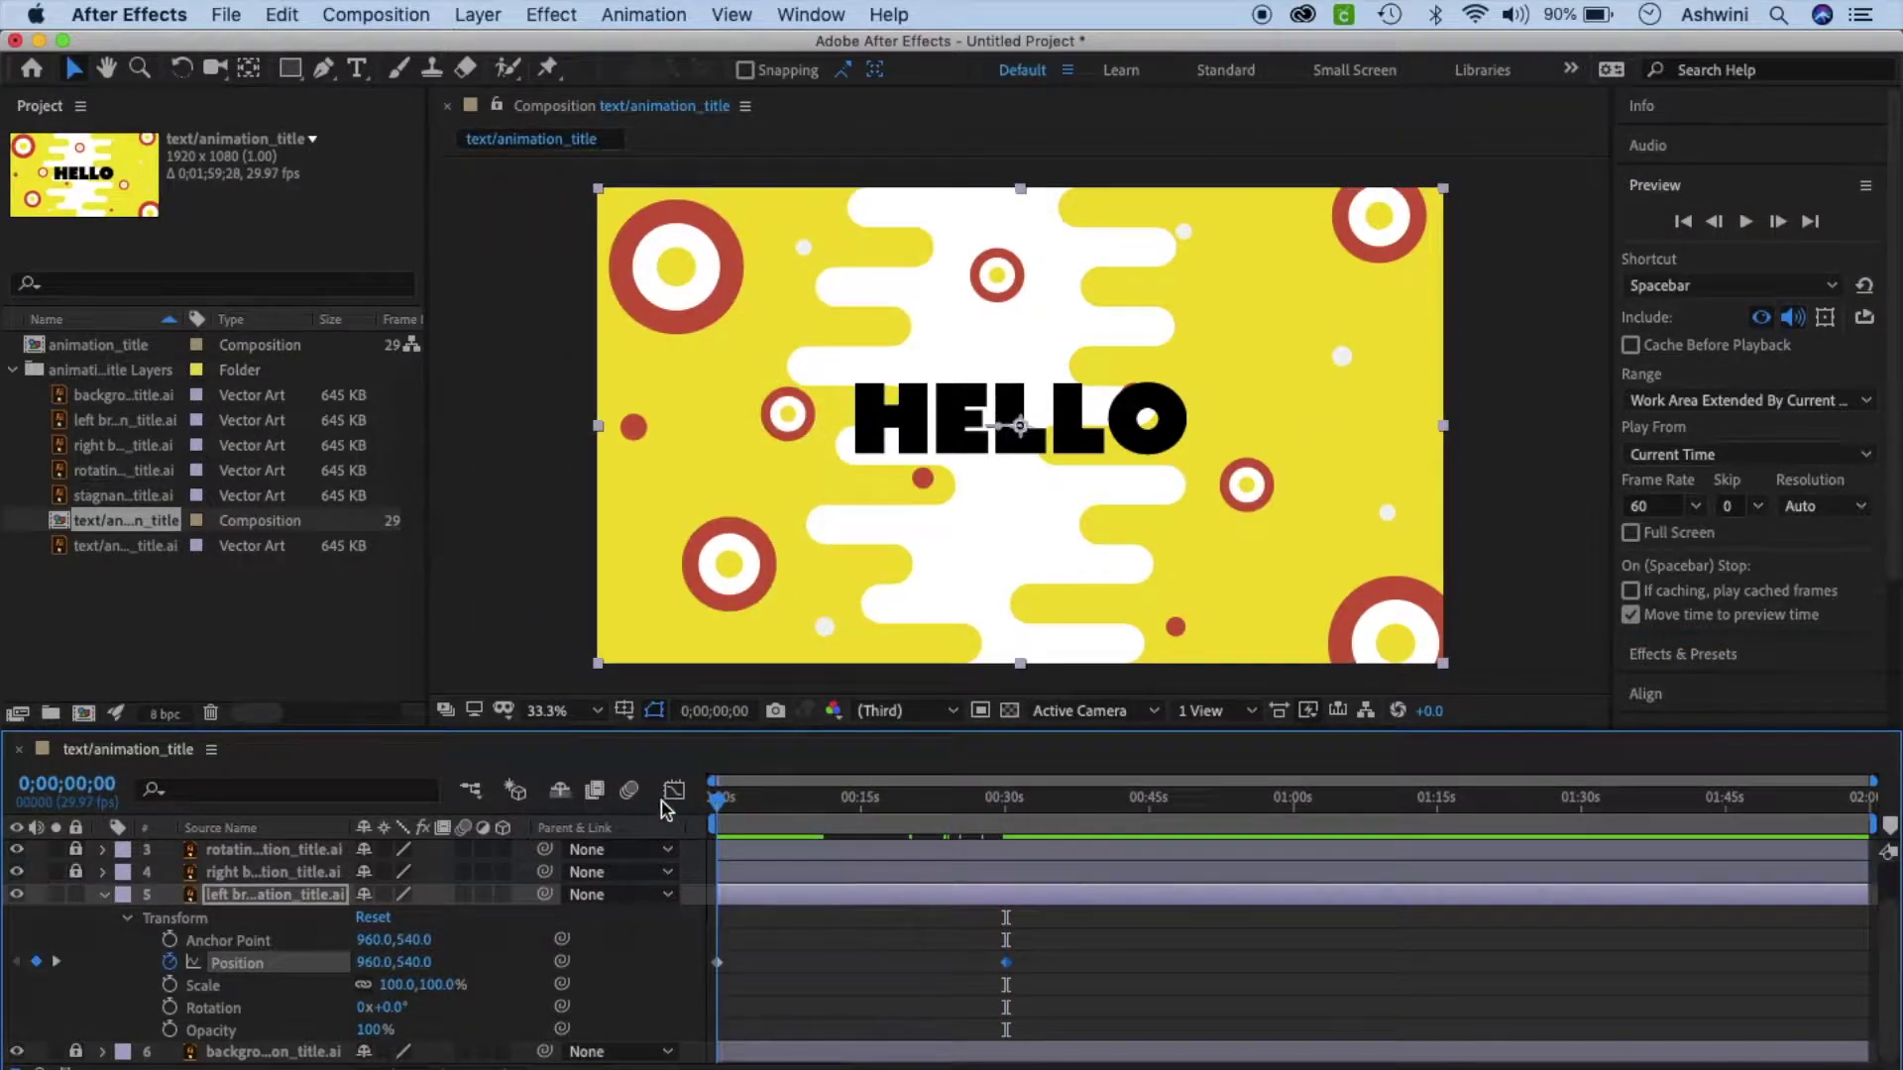
pyautogui.click(1747, 223)
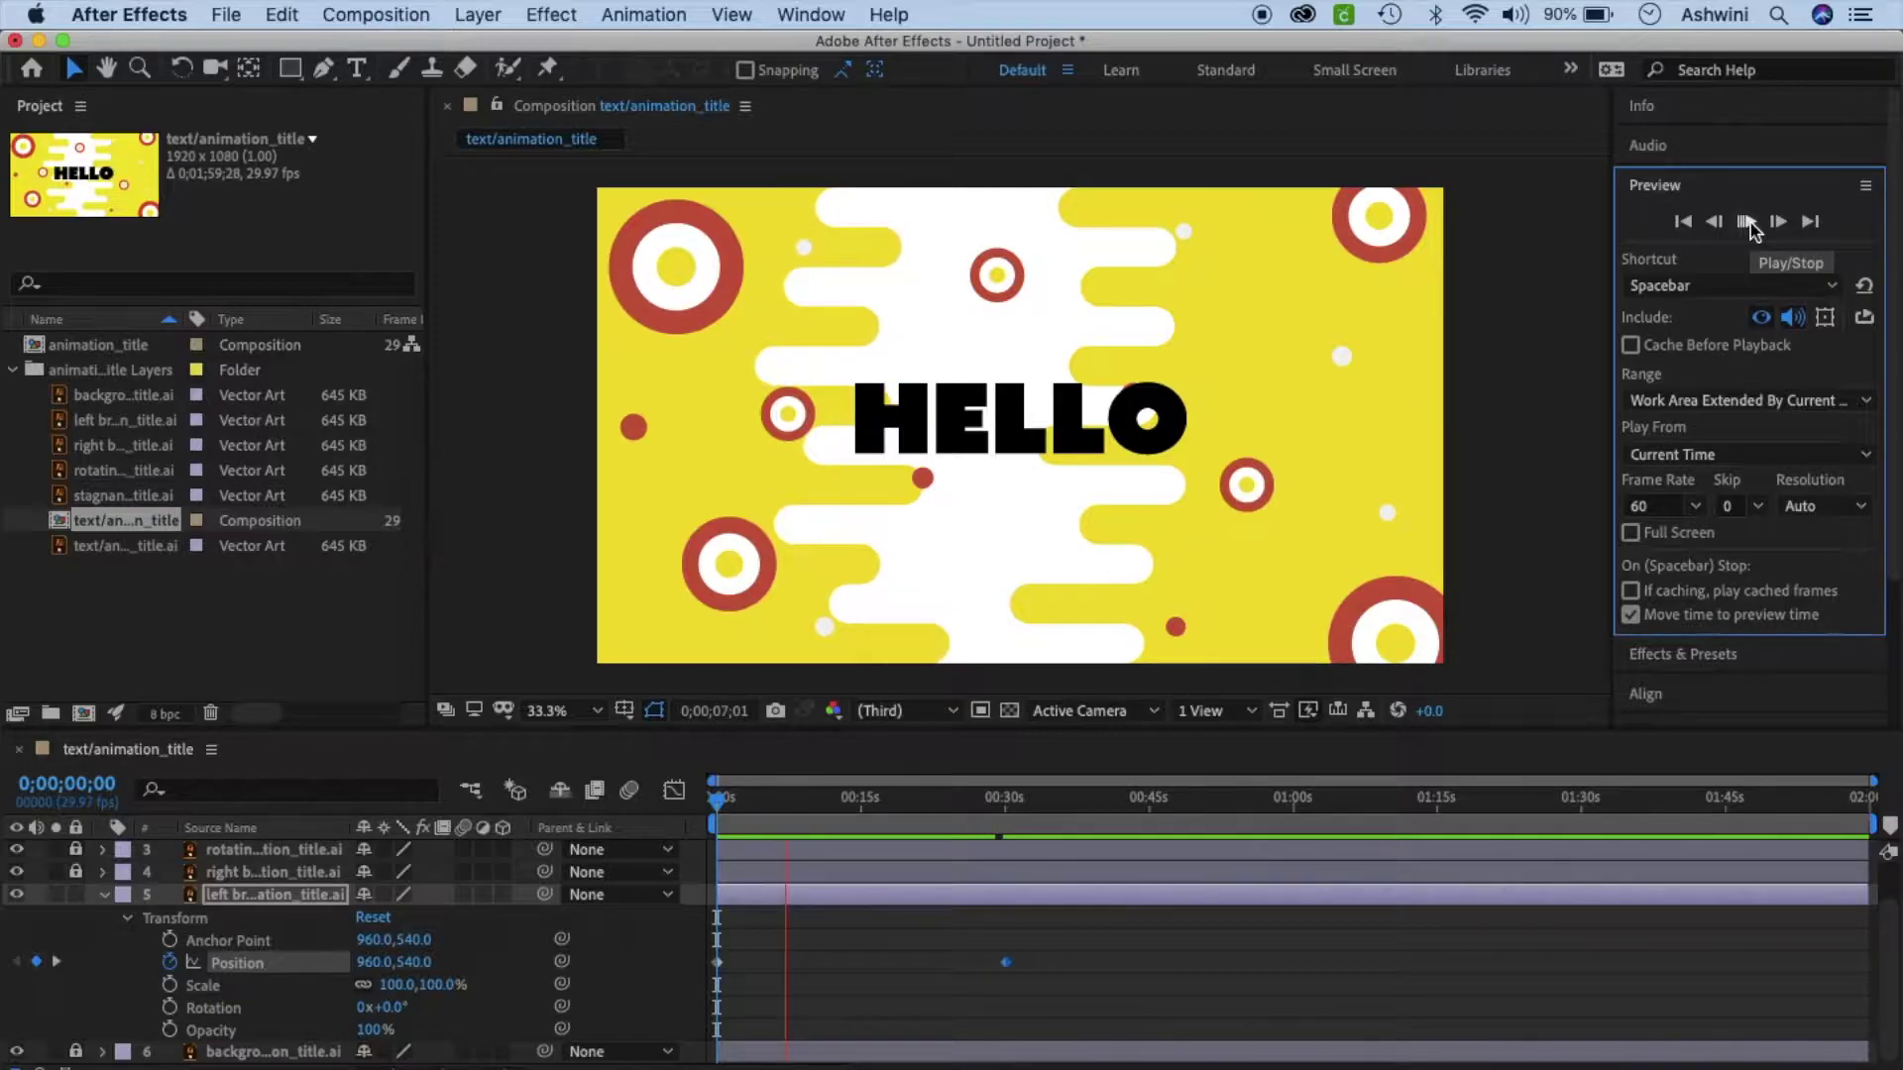
pyautogui.click(1747, 223)
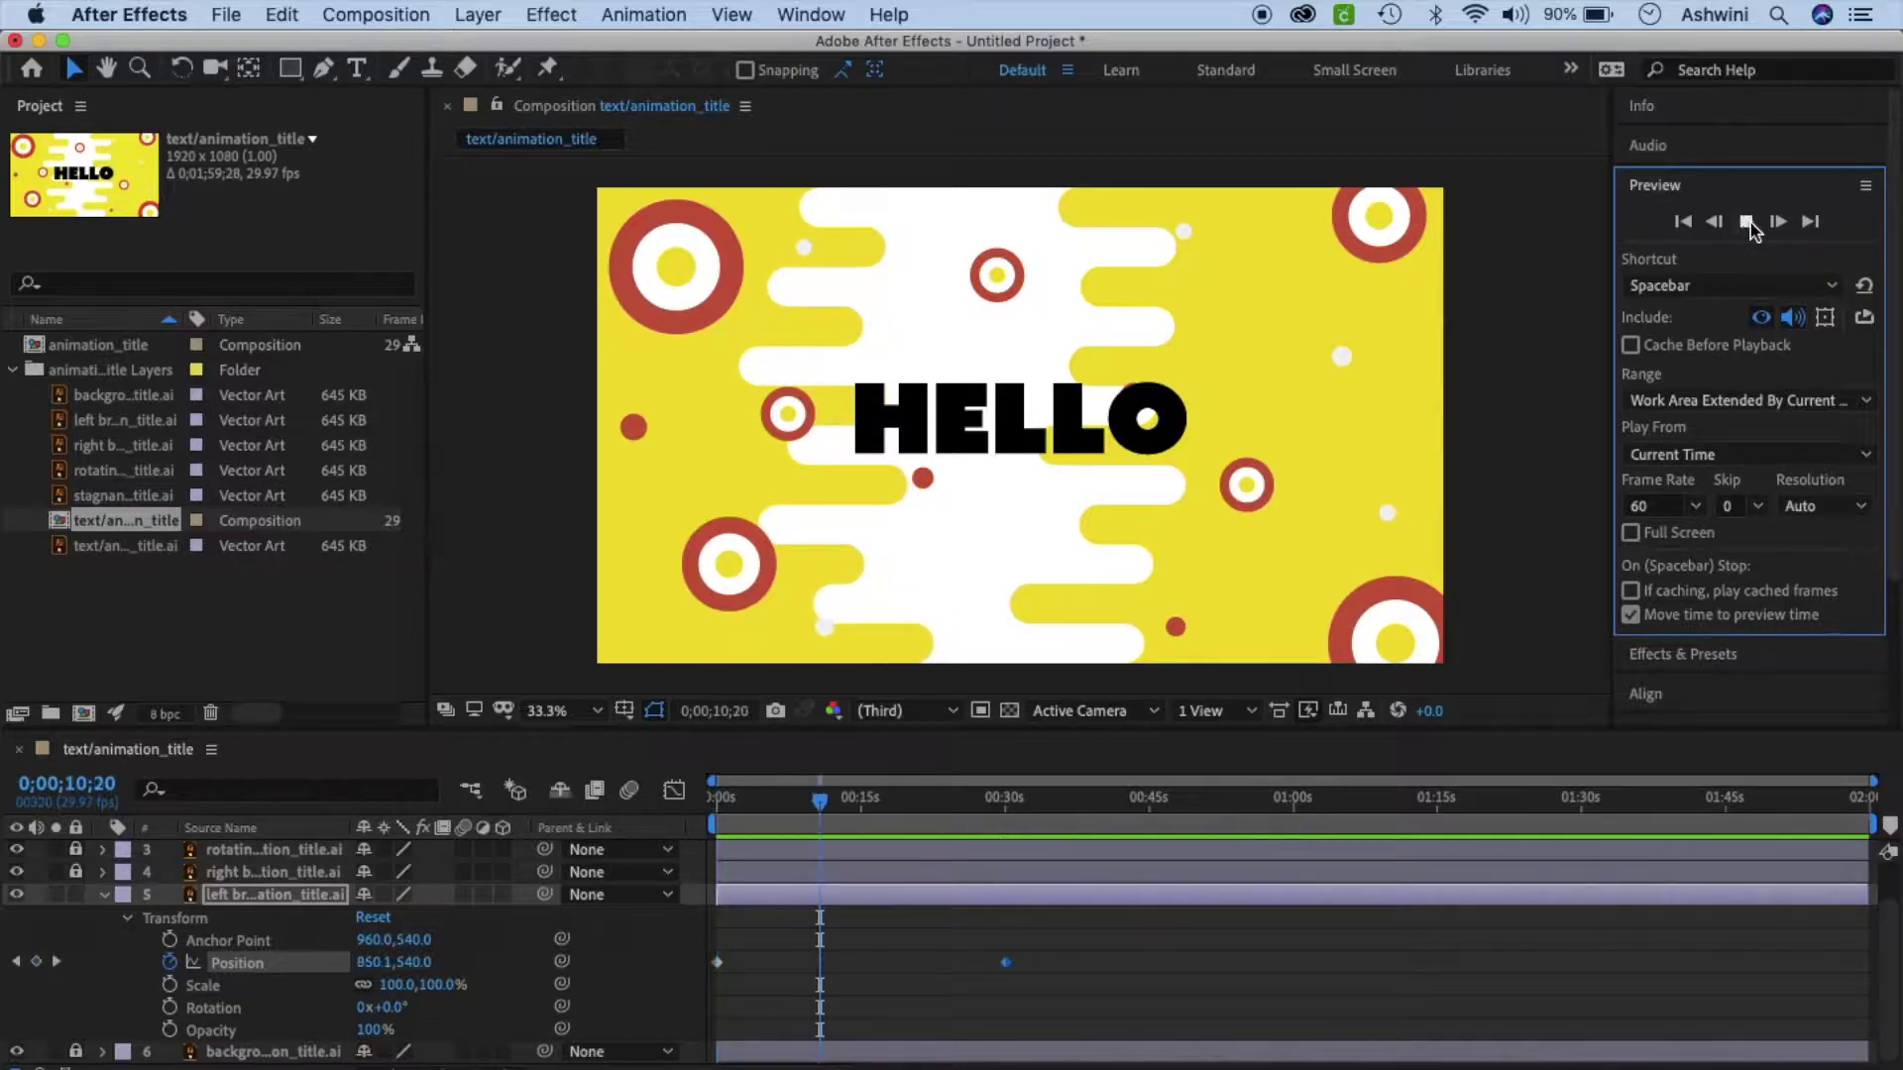
# Move the left brick layer's second Position keyframe to just past 15 seconds and preview the animation from the start.
pyautogui.moveTo(1007, 974); pyautogui.dragTo(886, 969)
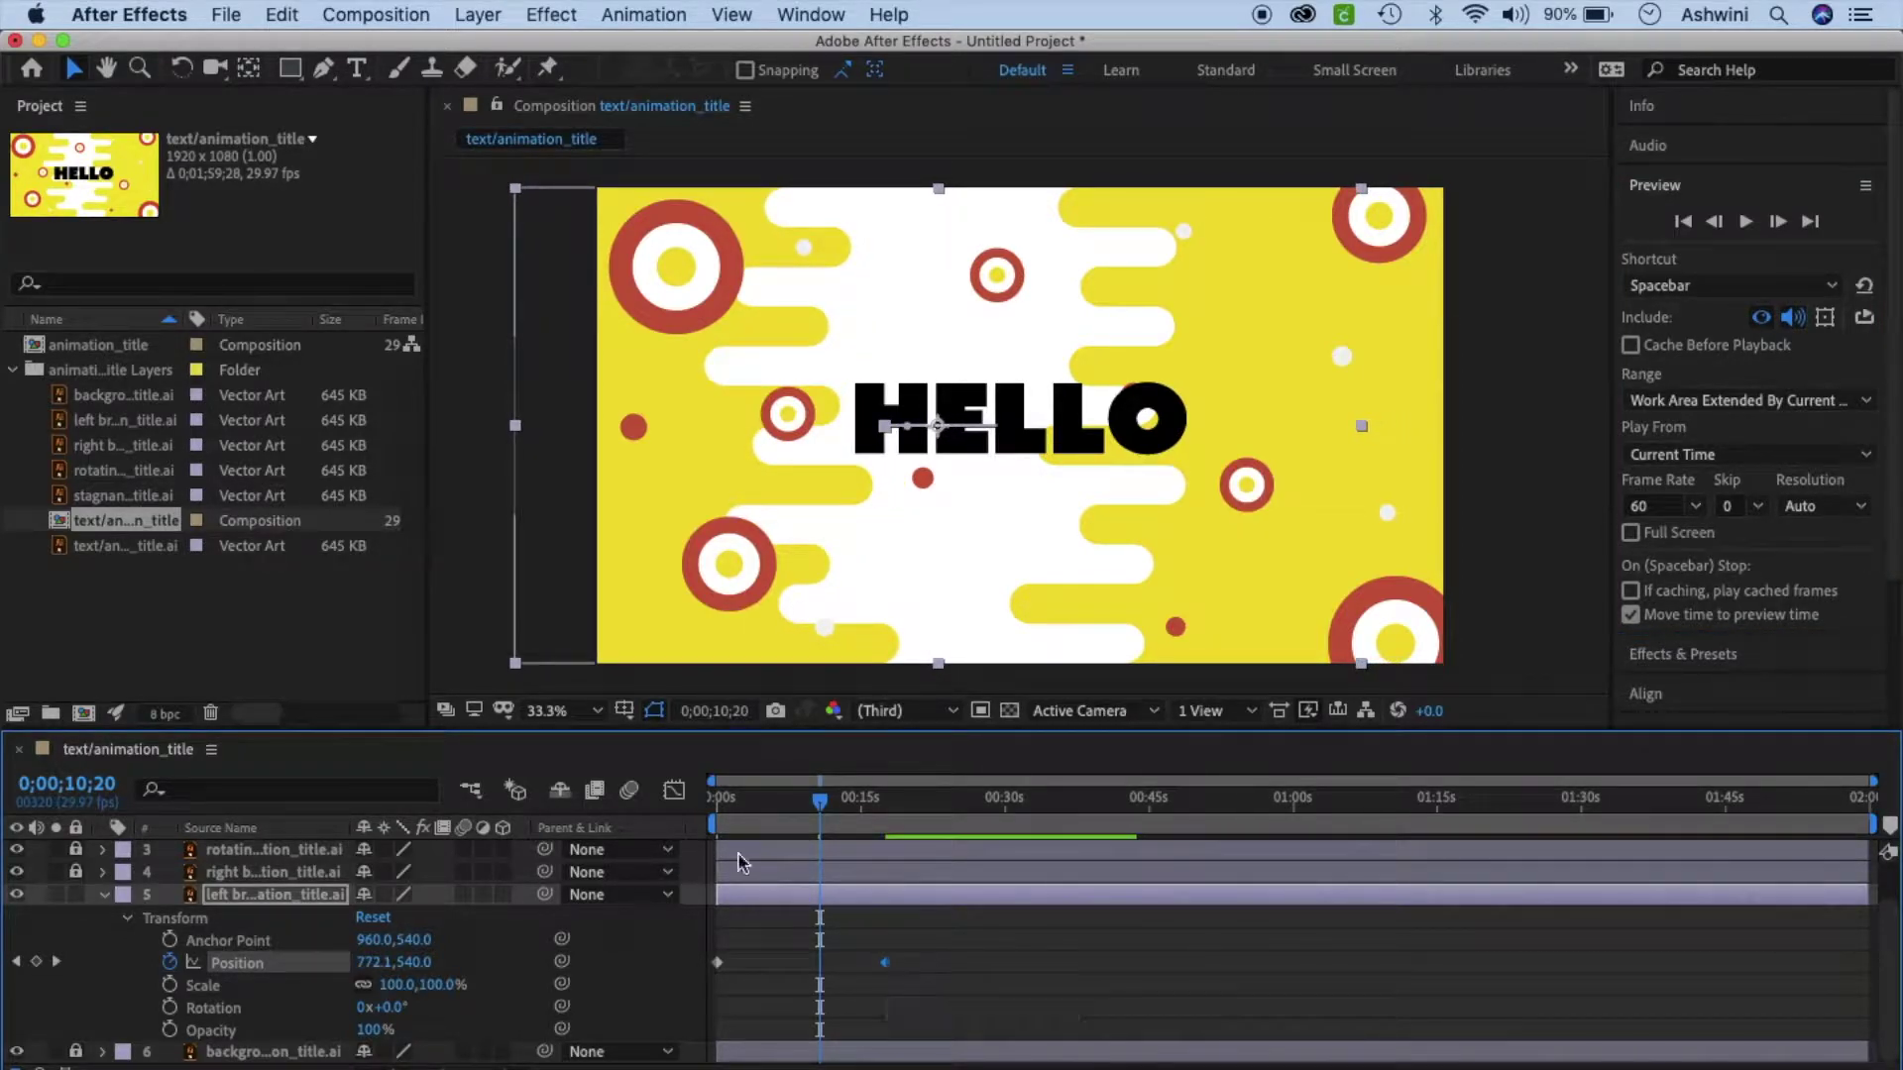
pyautogui.moveTo(821, 805); pyautogui.dragTo(716, 800)
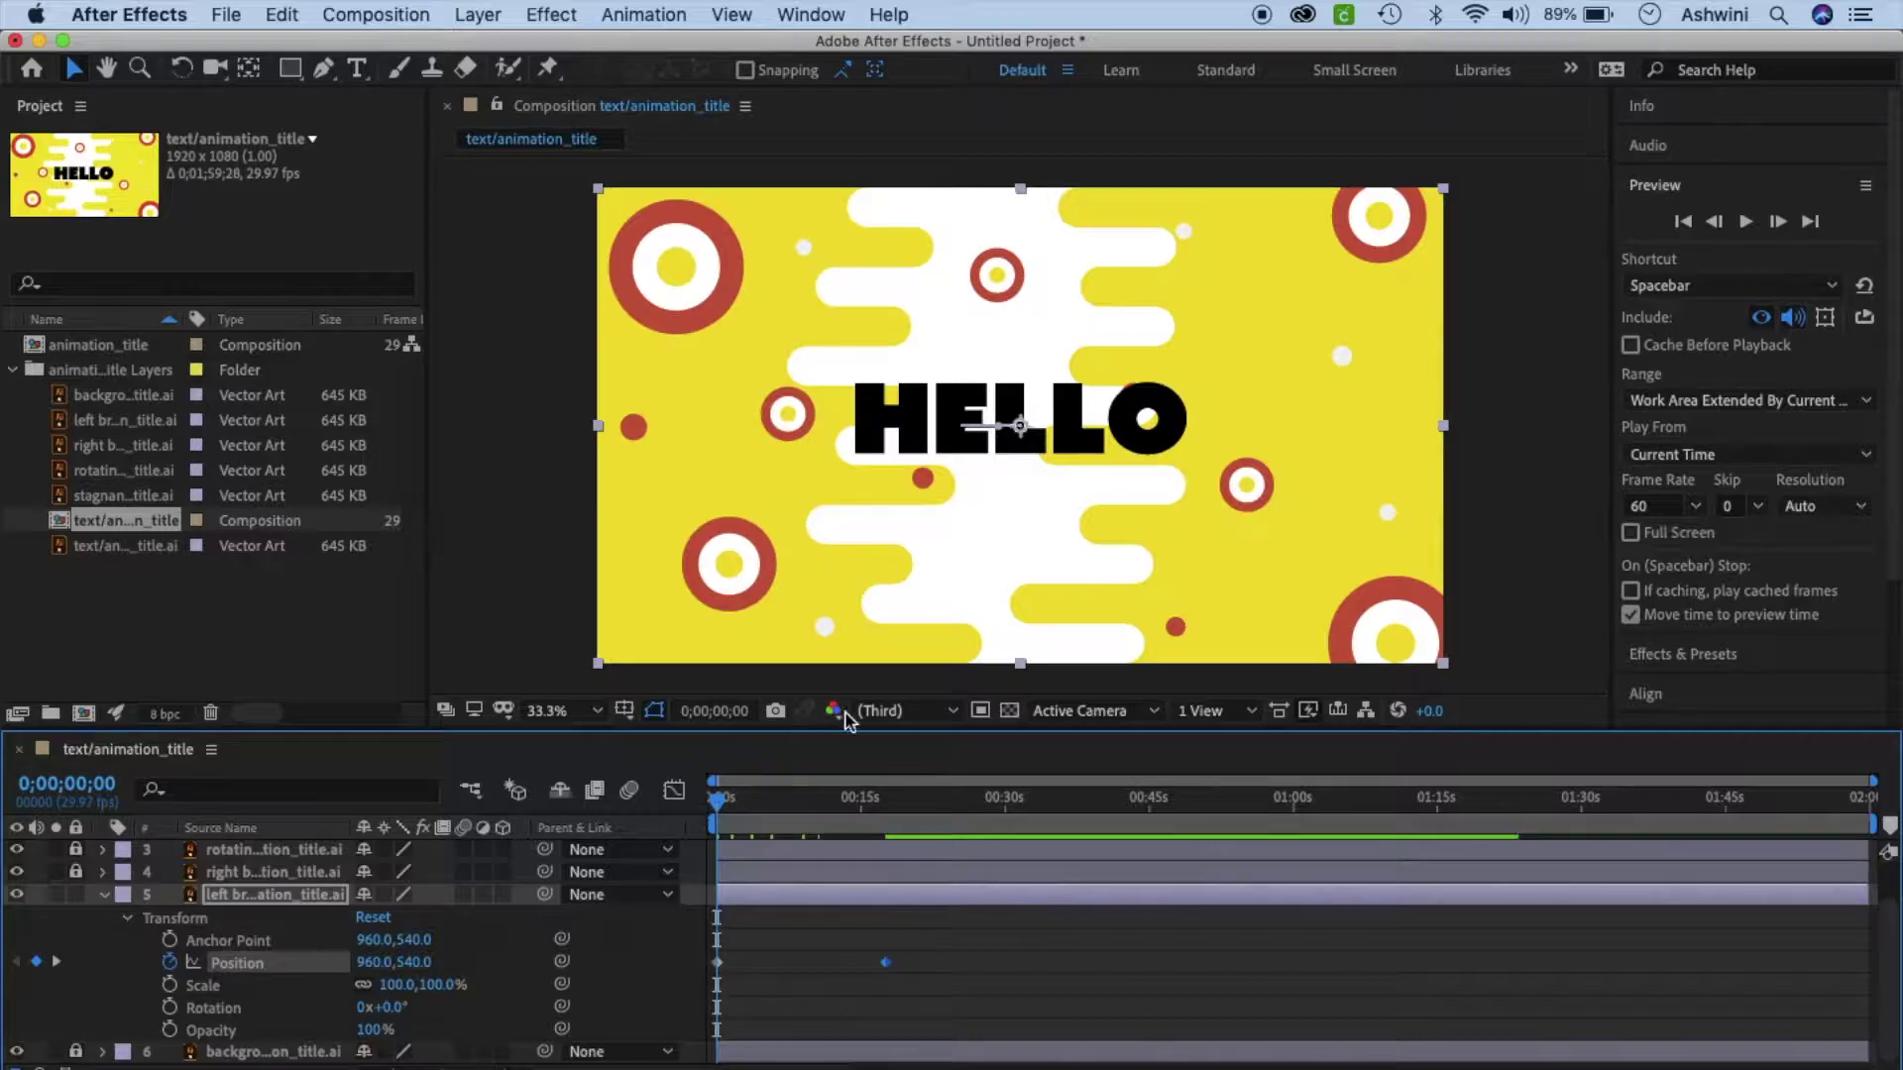
pyautogui.click(1746, 224)
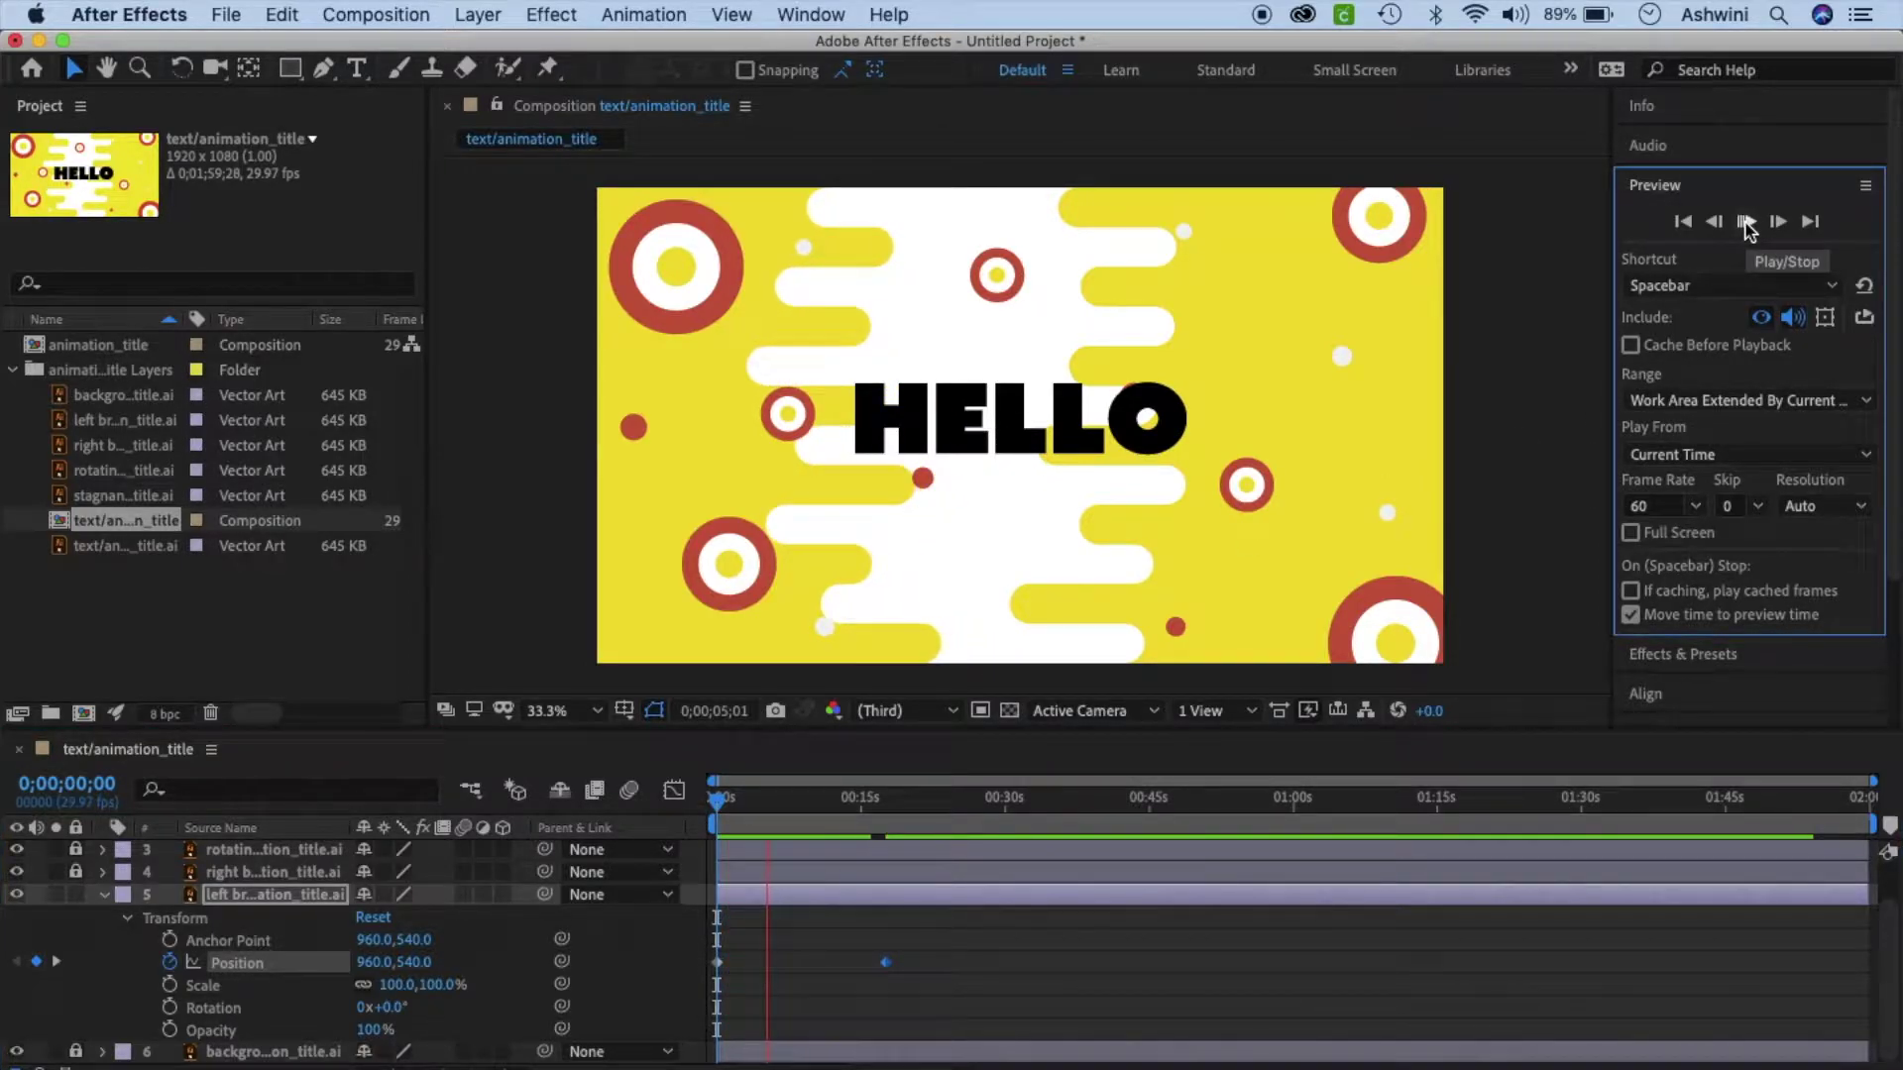
pyautogui.press('space')
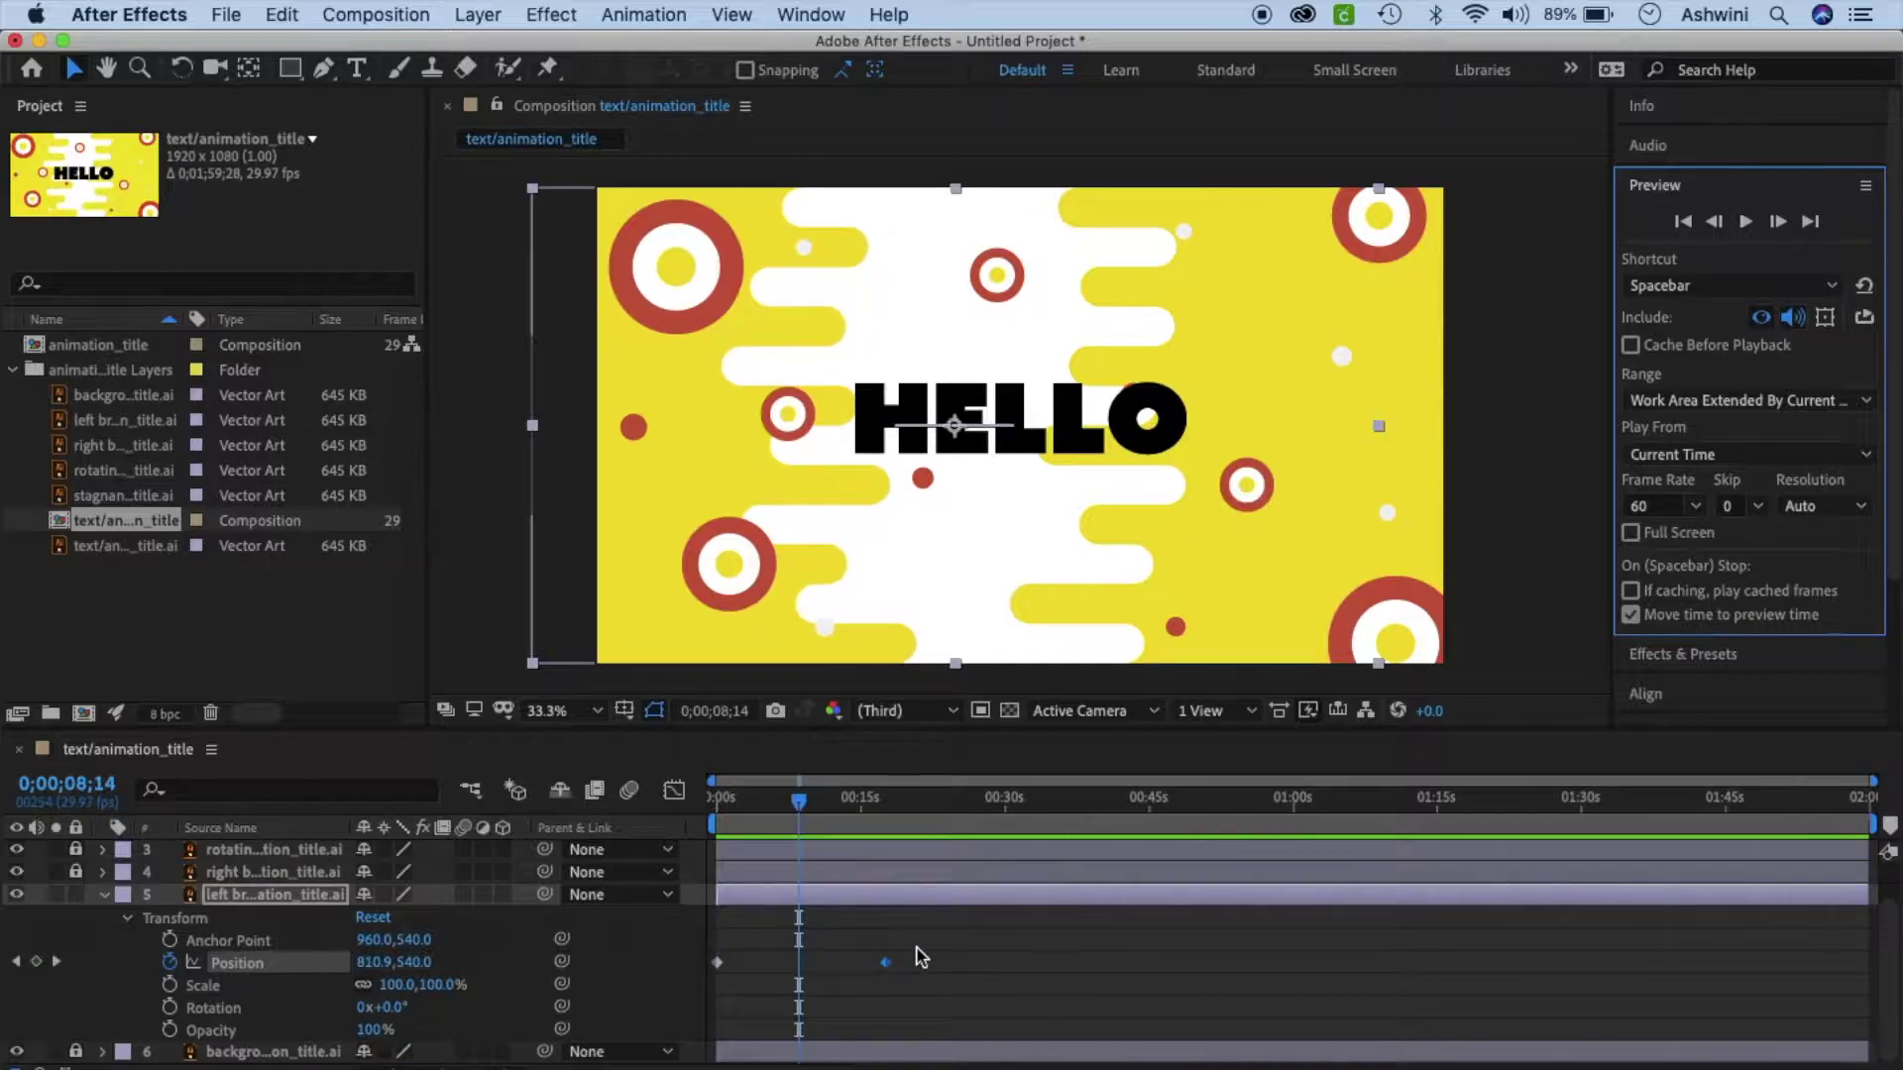
# Move the left brick layer's second Position keyframe to 0;00;15;00 and play the animation from the beginning.
pyautogui.moveTo(889, 969); pyautogui.dragTo(884, 967)
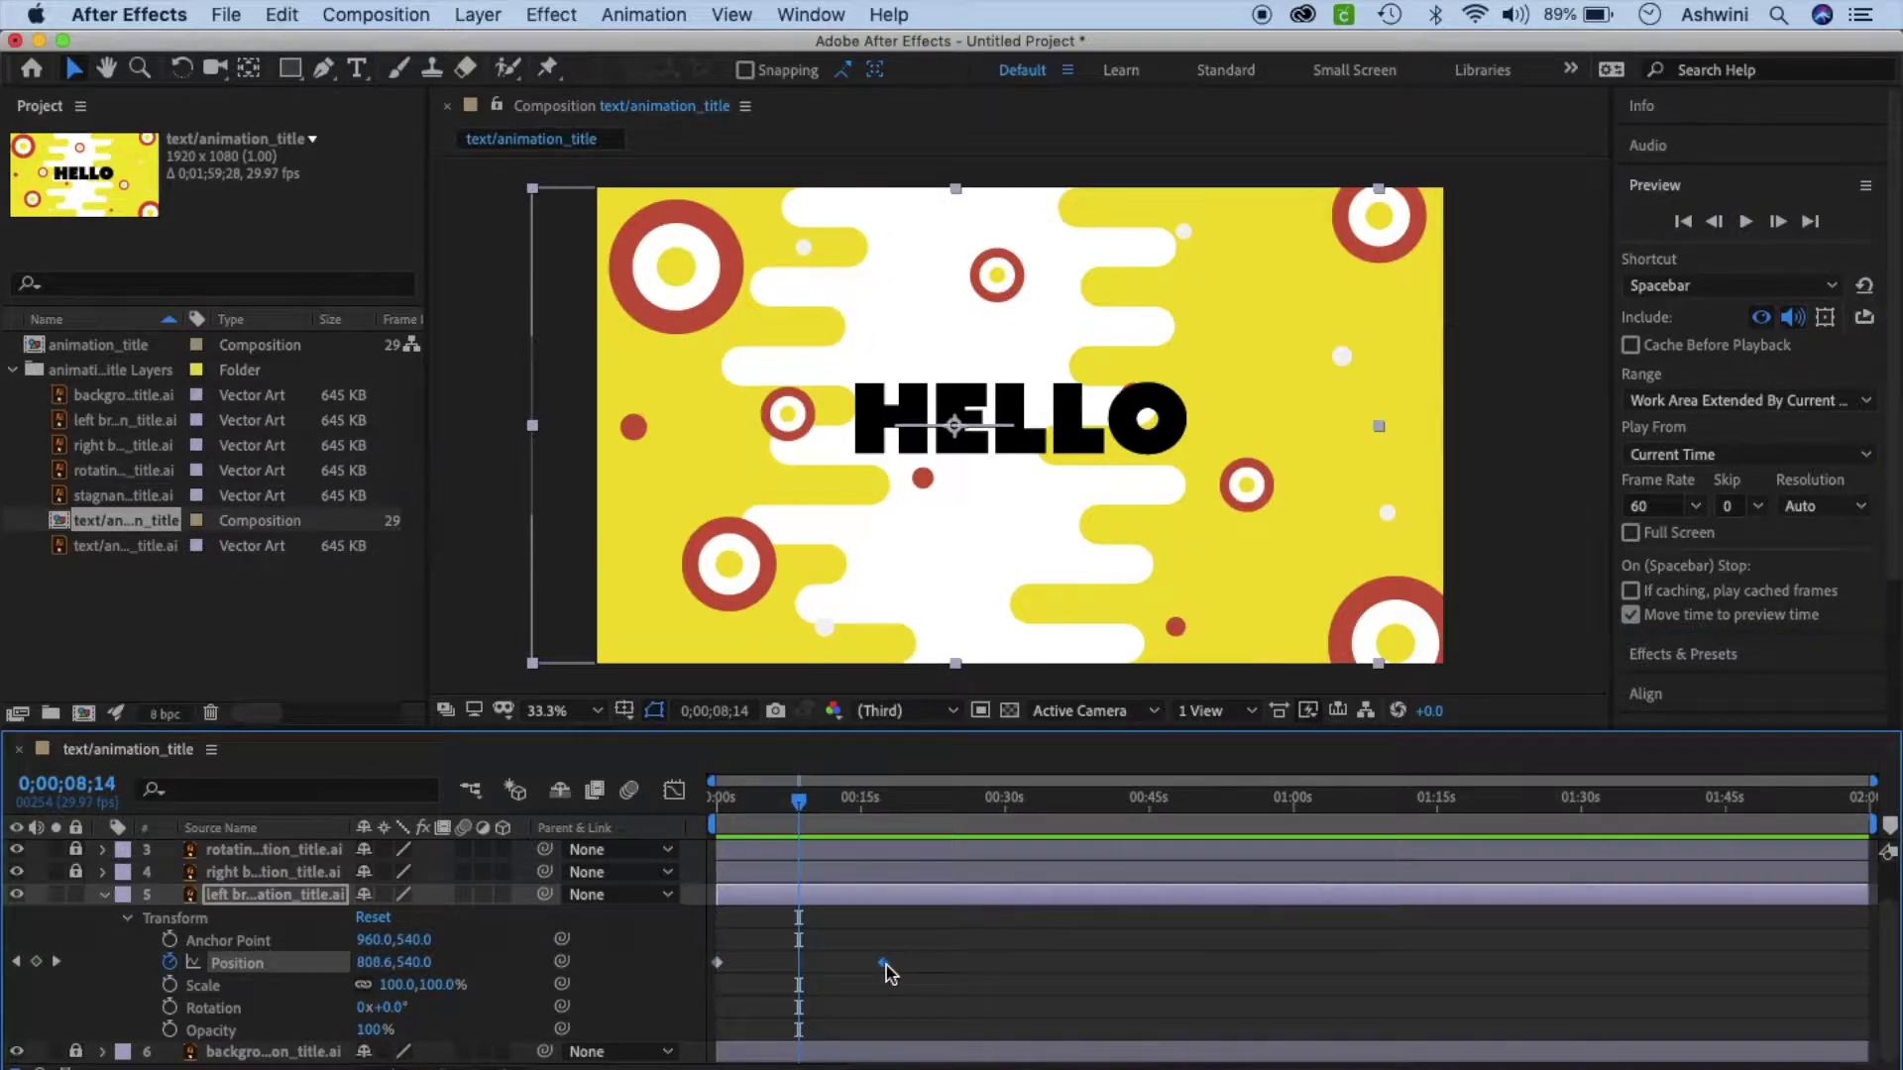
pyautogui.click(802, 800)
pyautogui.moveTo(805, 805); pyautogui.dragTo(862, 807)
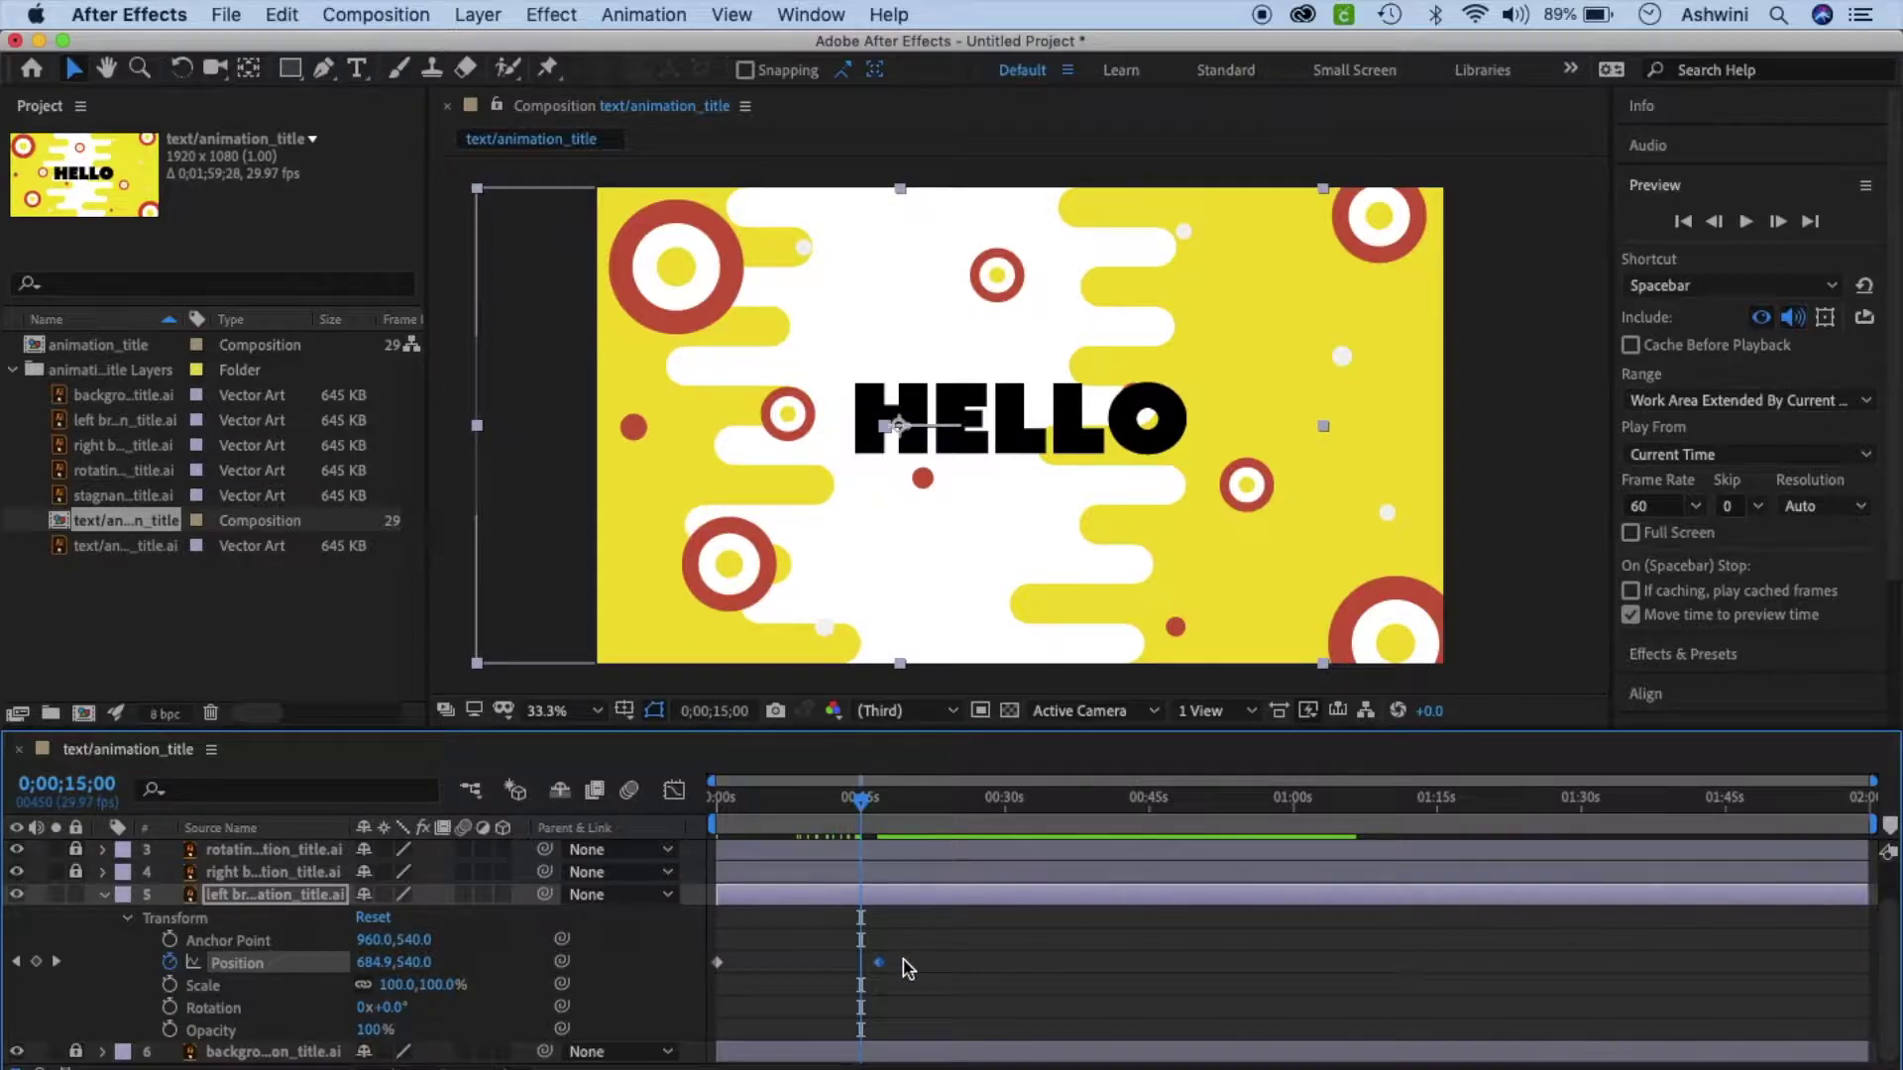
pyautogui.moveTo(878, 969); pyautogui.dragTo(861, 969)
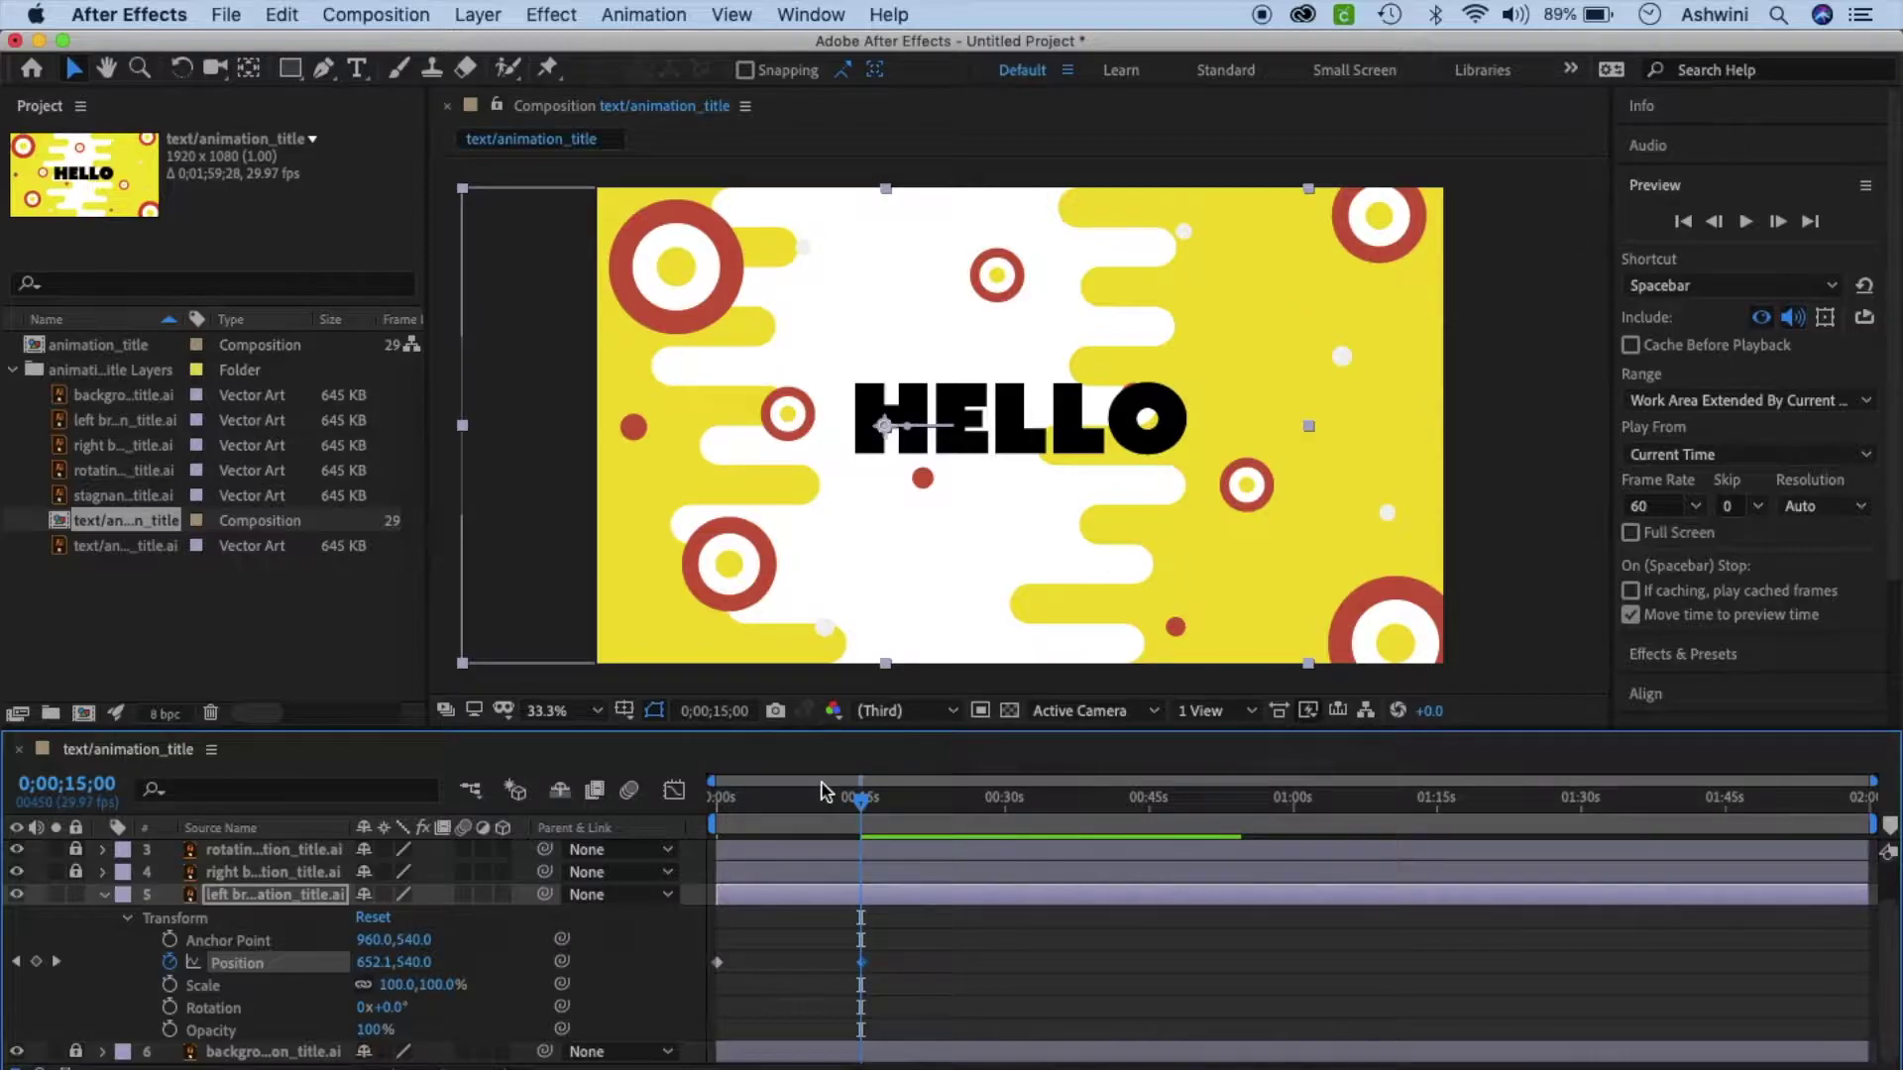
pyautogui.moveTo(861, 798); pyautogui.dragTo(674, 805)
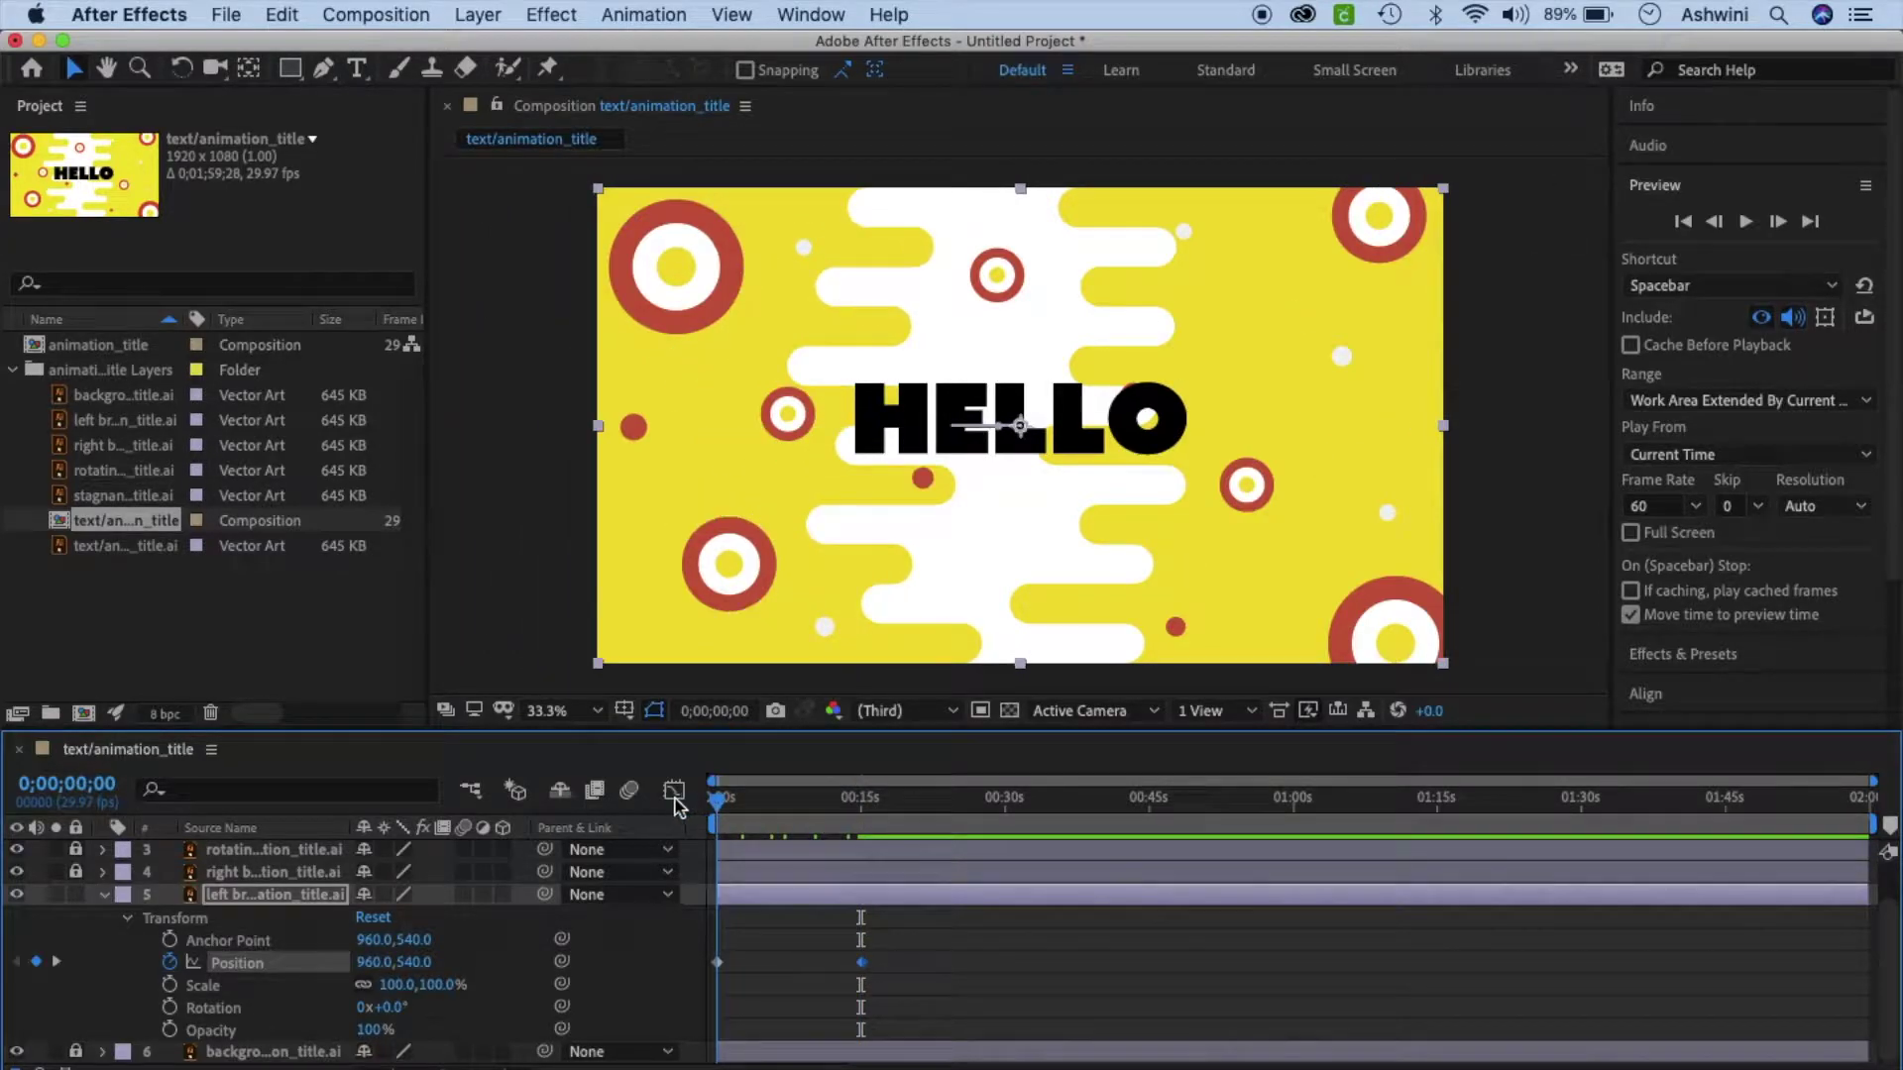
pyautogui.click(1746, 222)
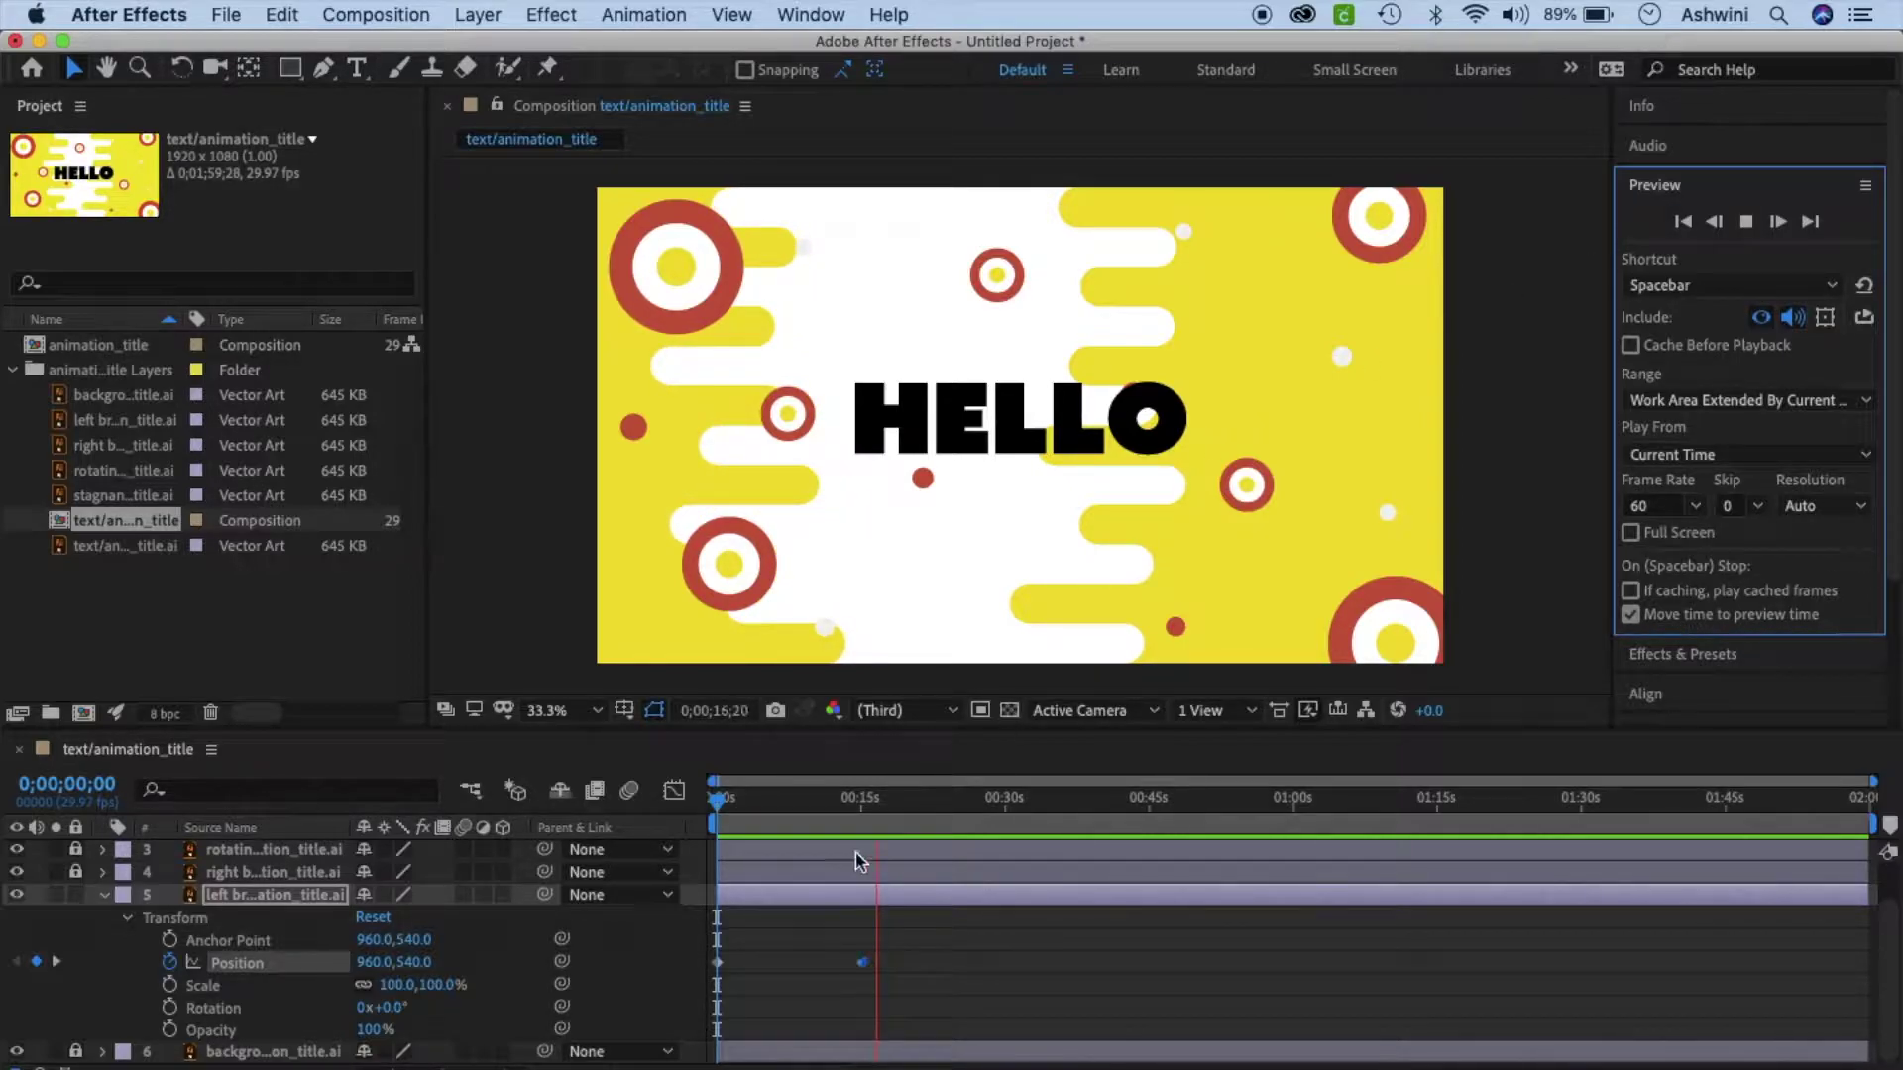
pyautogui.click(1746, 221)
# Shorten the left brick animation by moving its second Position keyframe to about 11 seconds, and preview it from 0;00;00;00.
pyautogui.moveTo(920, 804); pyautogui.dragTo(824, 813)
pyautogui.moveTo(845, 966); pyautogui.dragTo(828, 975)
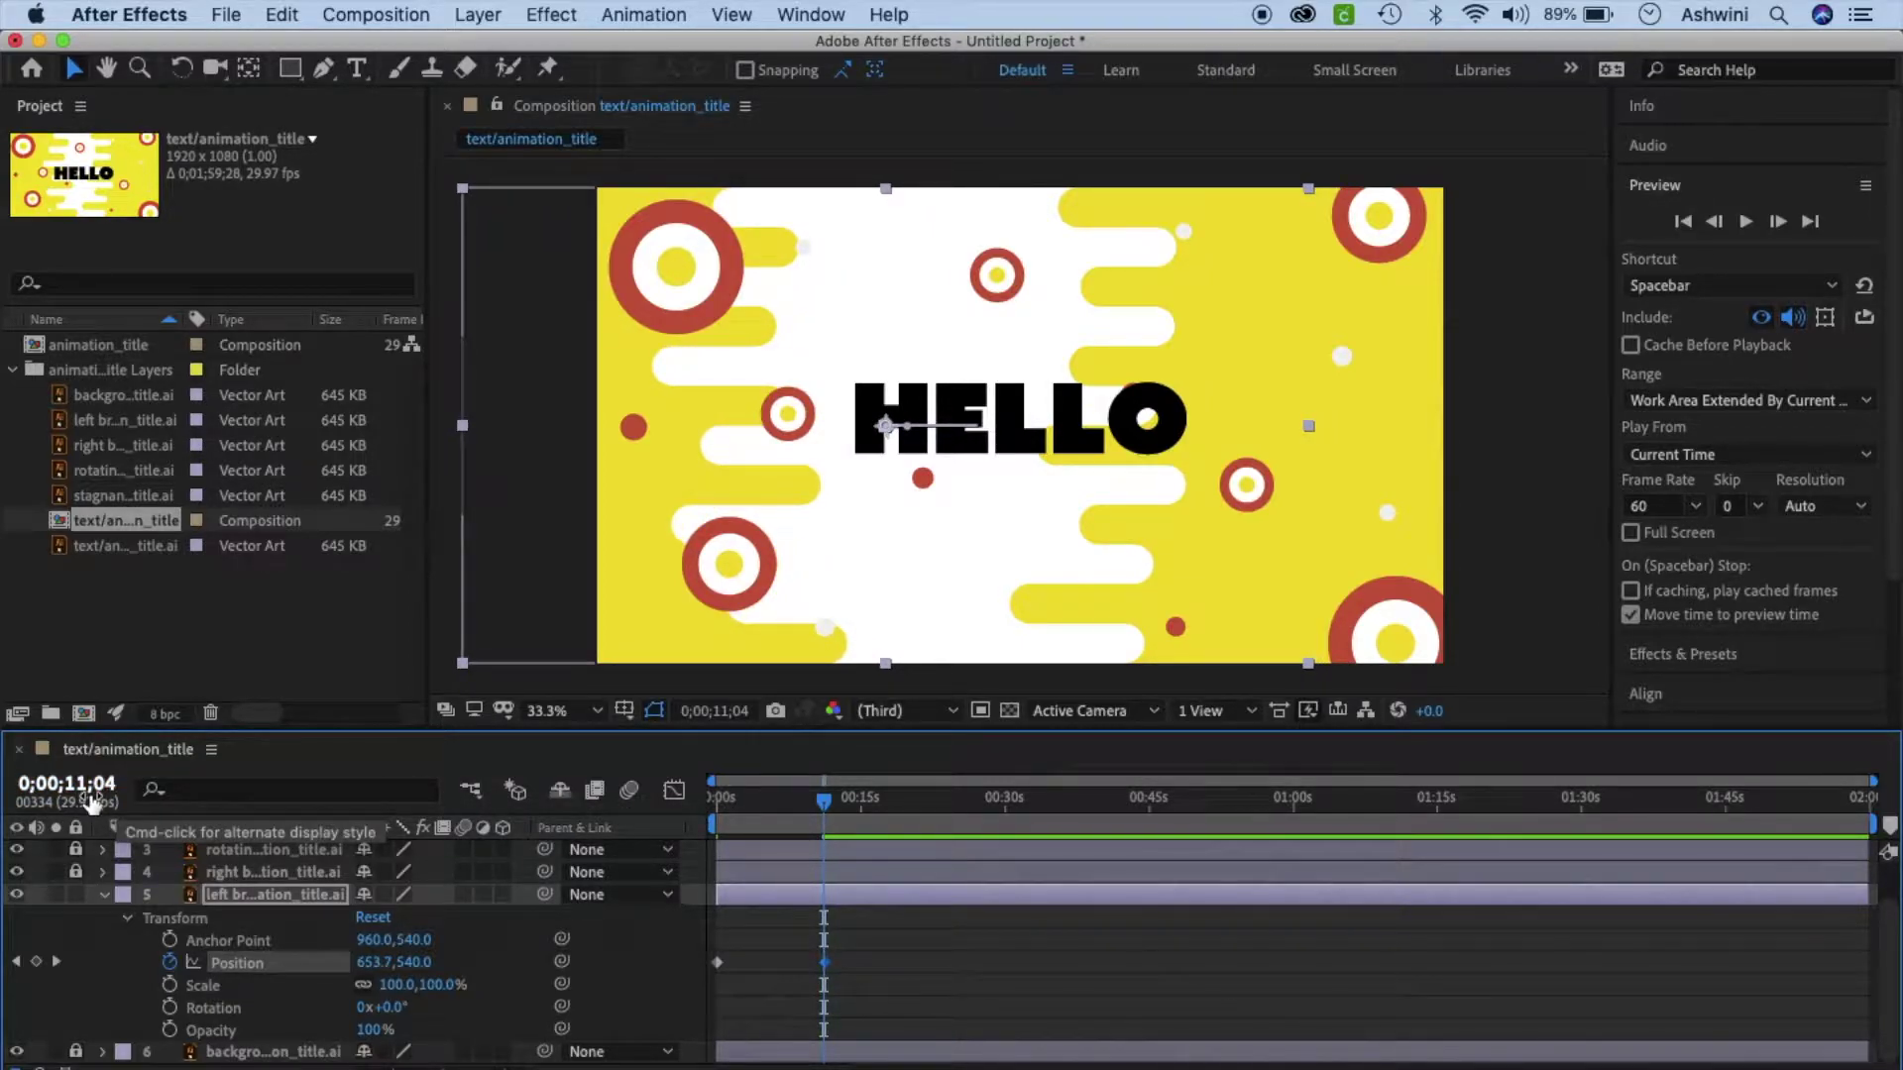
pyautogui.moveTo(830, 807); pyautogui.dragTo(714, 798)
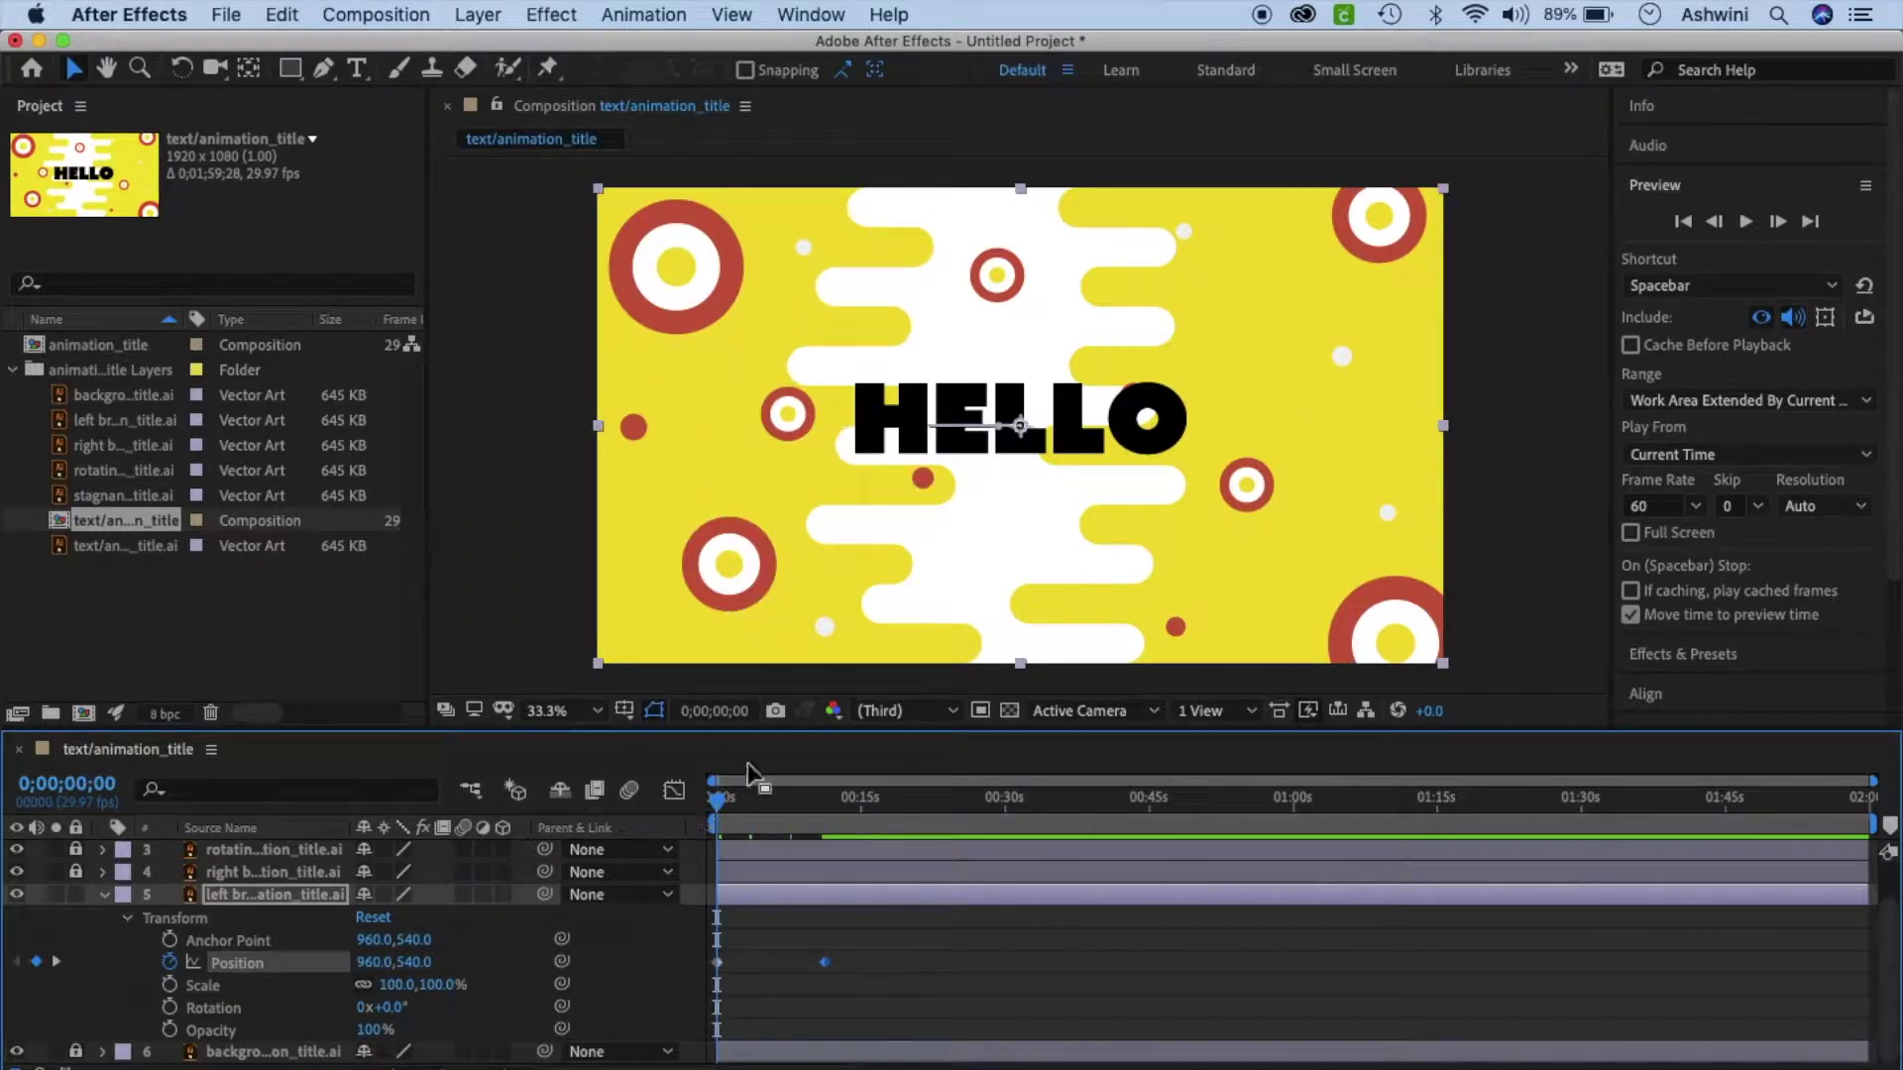
pyautogui.click(1746, 224)
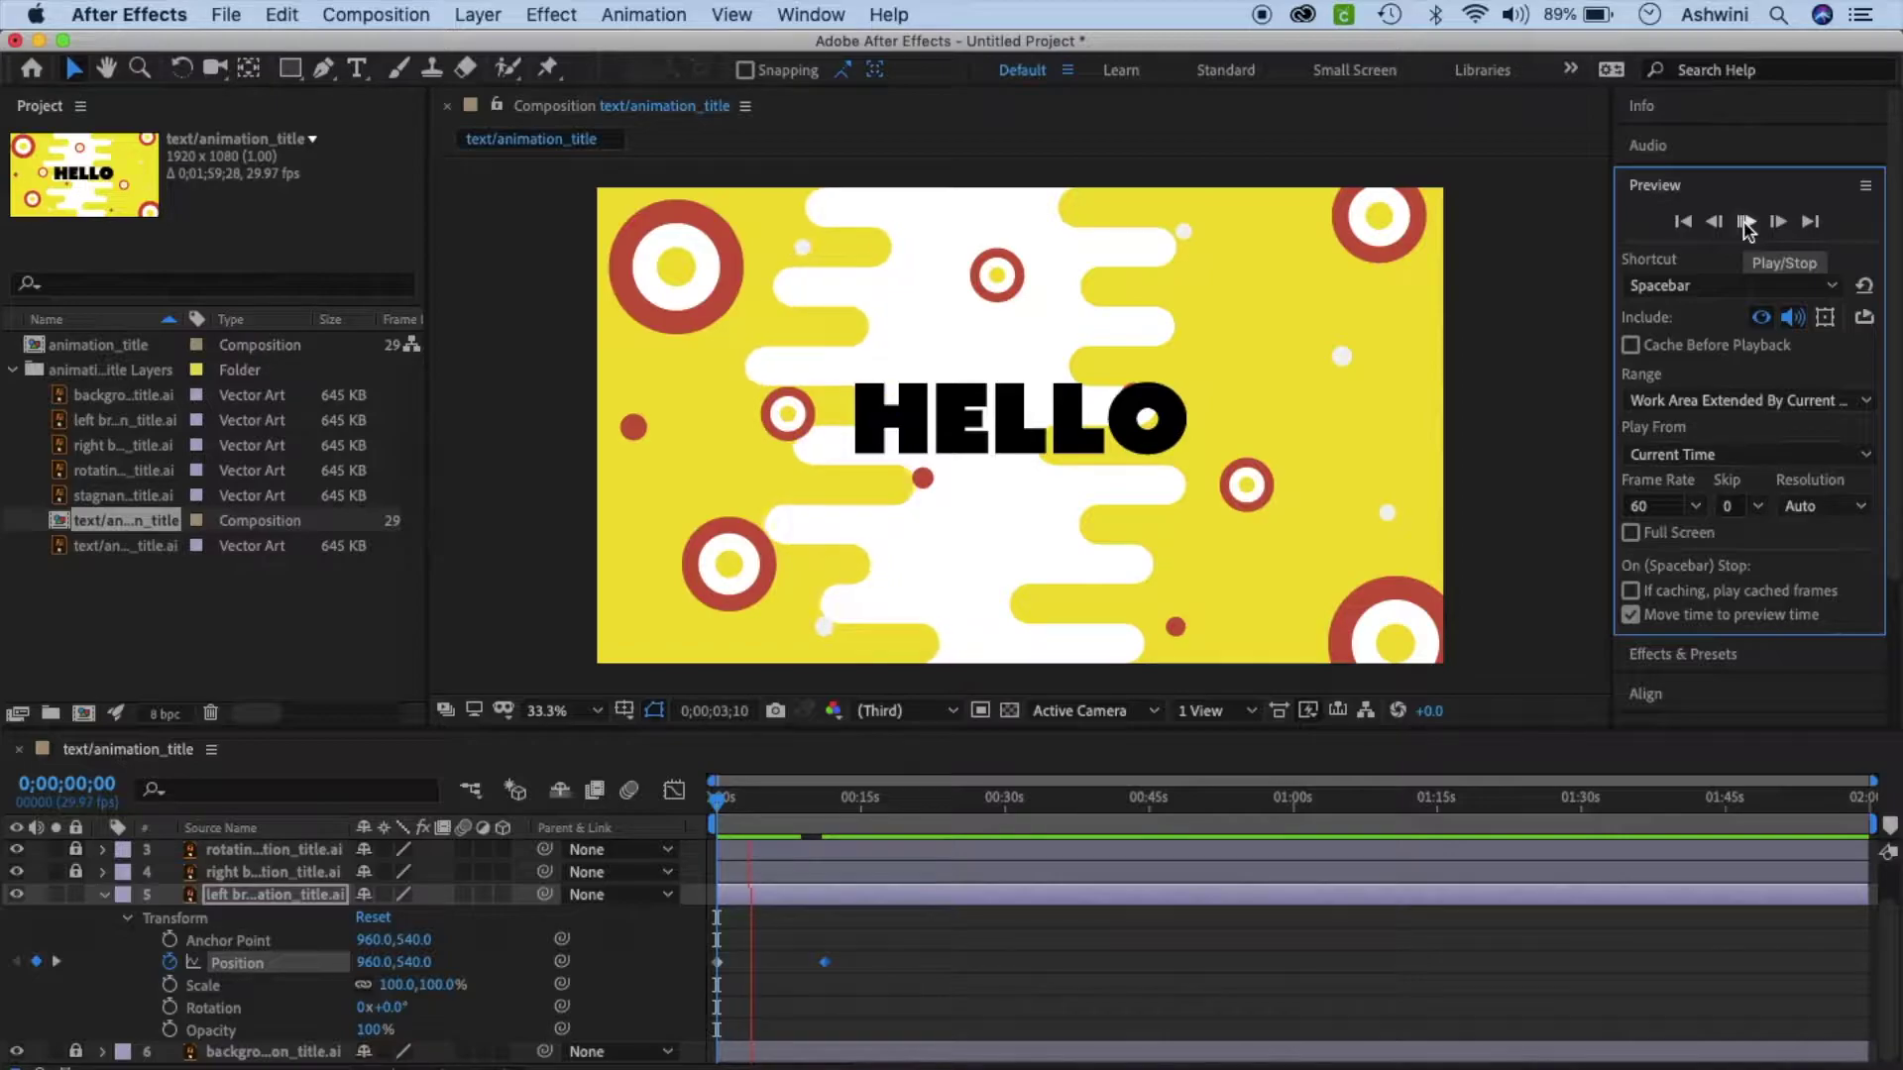
pyautogui.click(1746, 222)
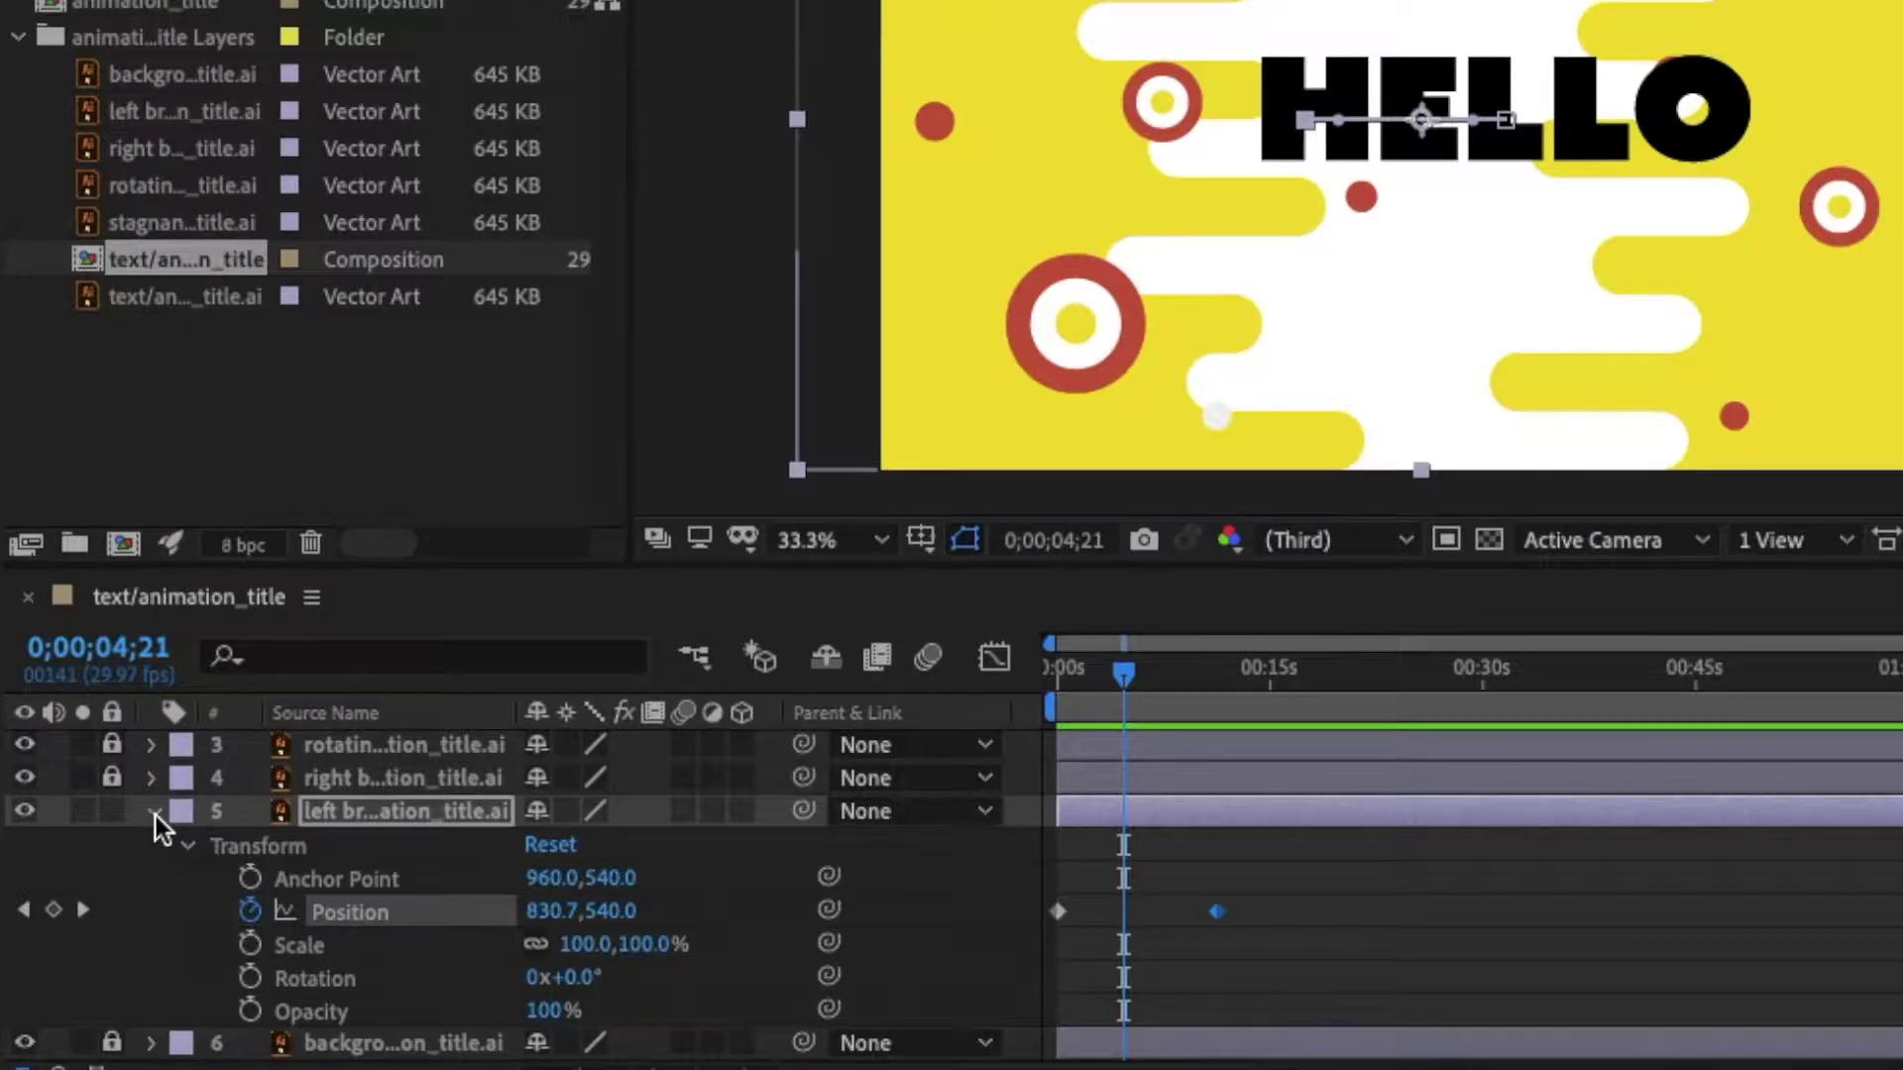
# Collapse and lock the left brick layer, and unlock the right brick layer with its Transform properties expanded.
pyautogui.click(102, 895)
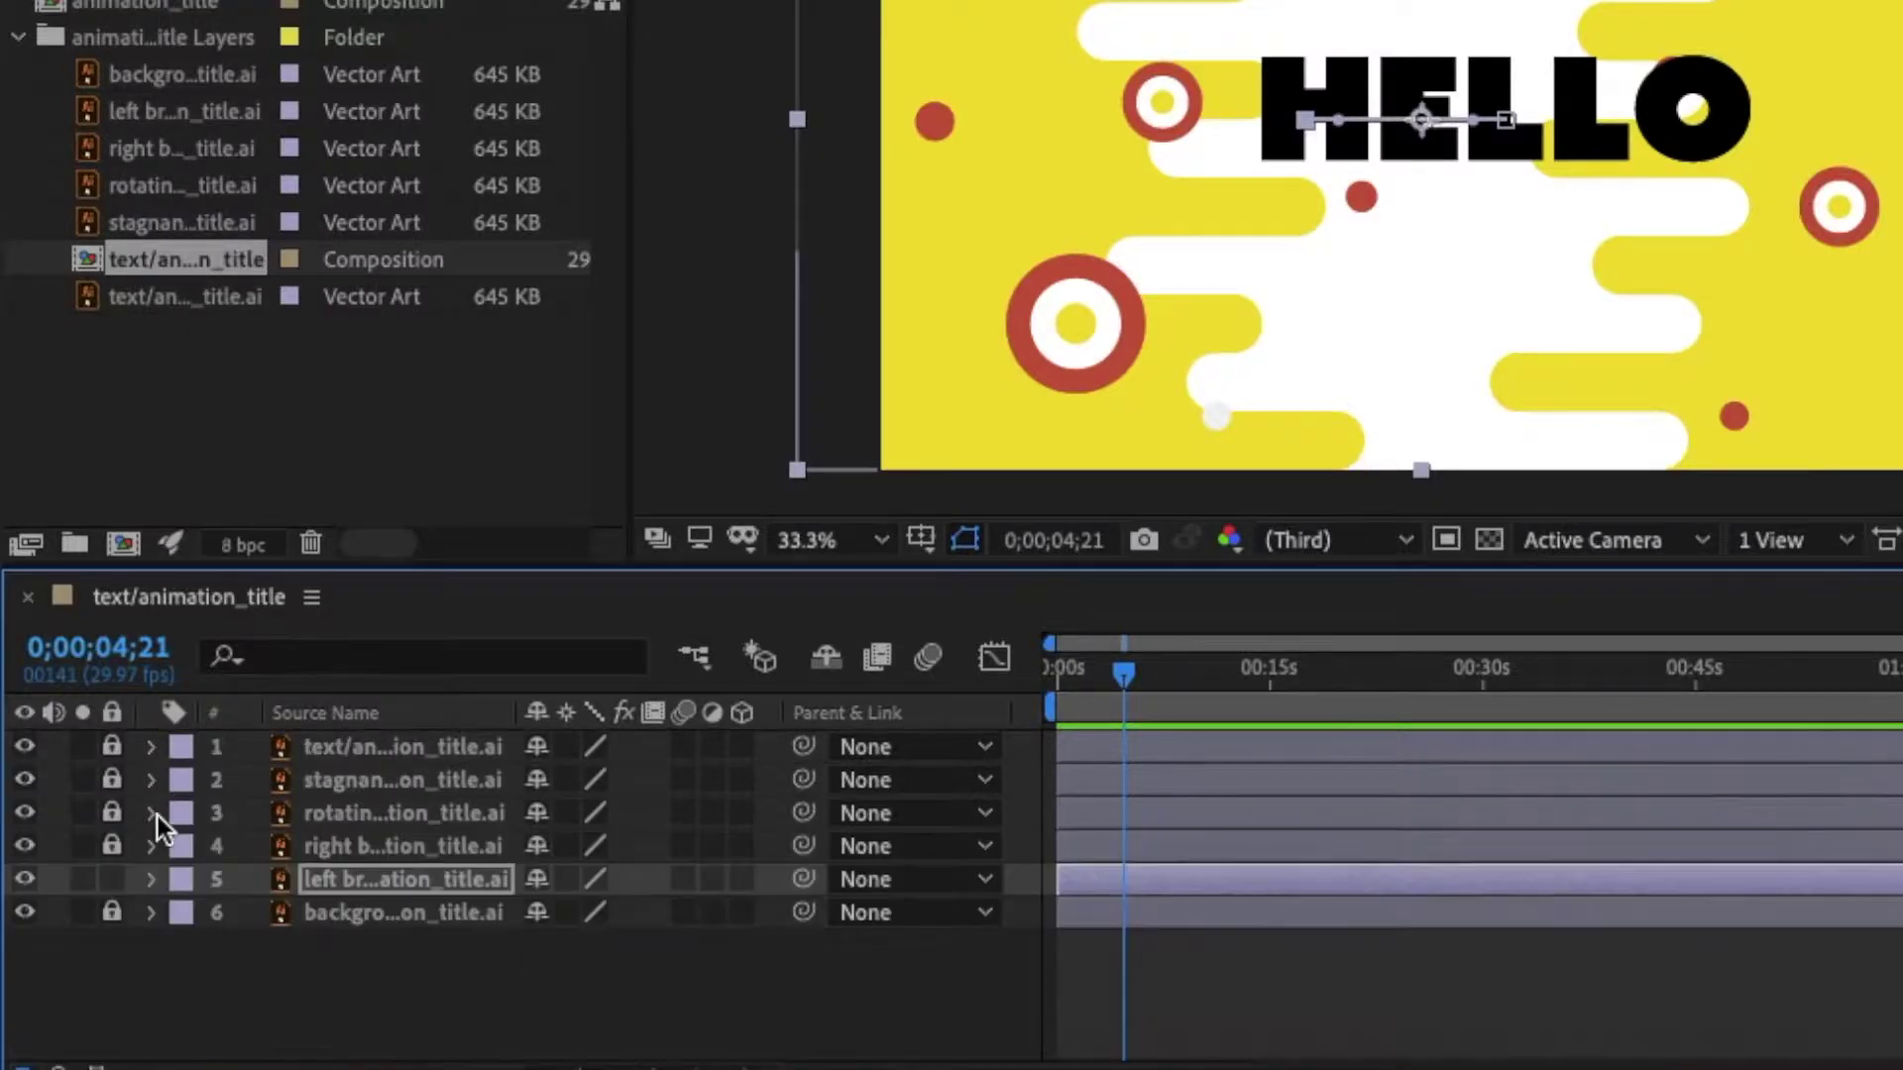
pyautogui.click(115, 876)
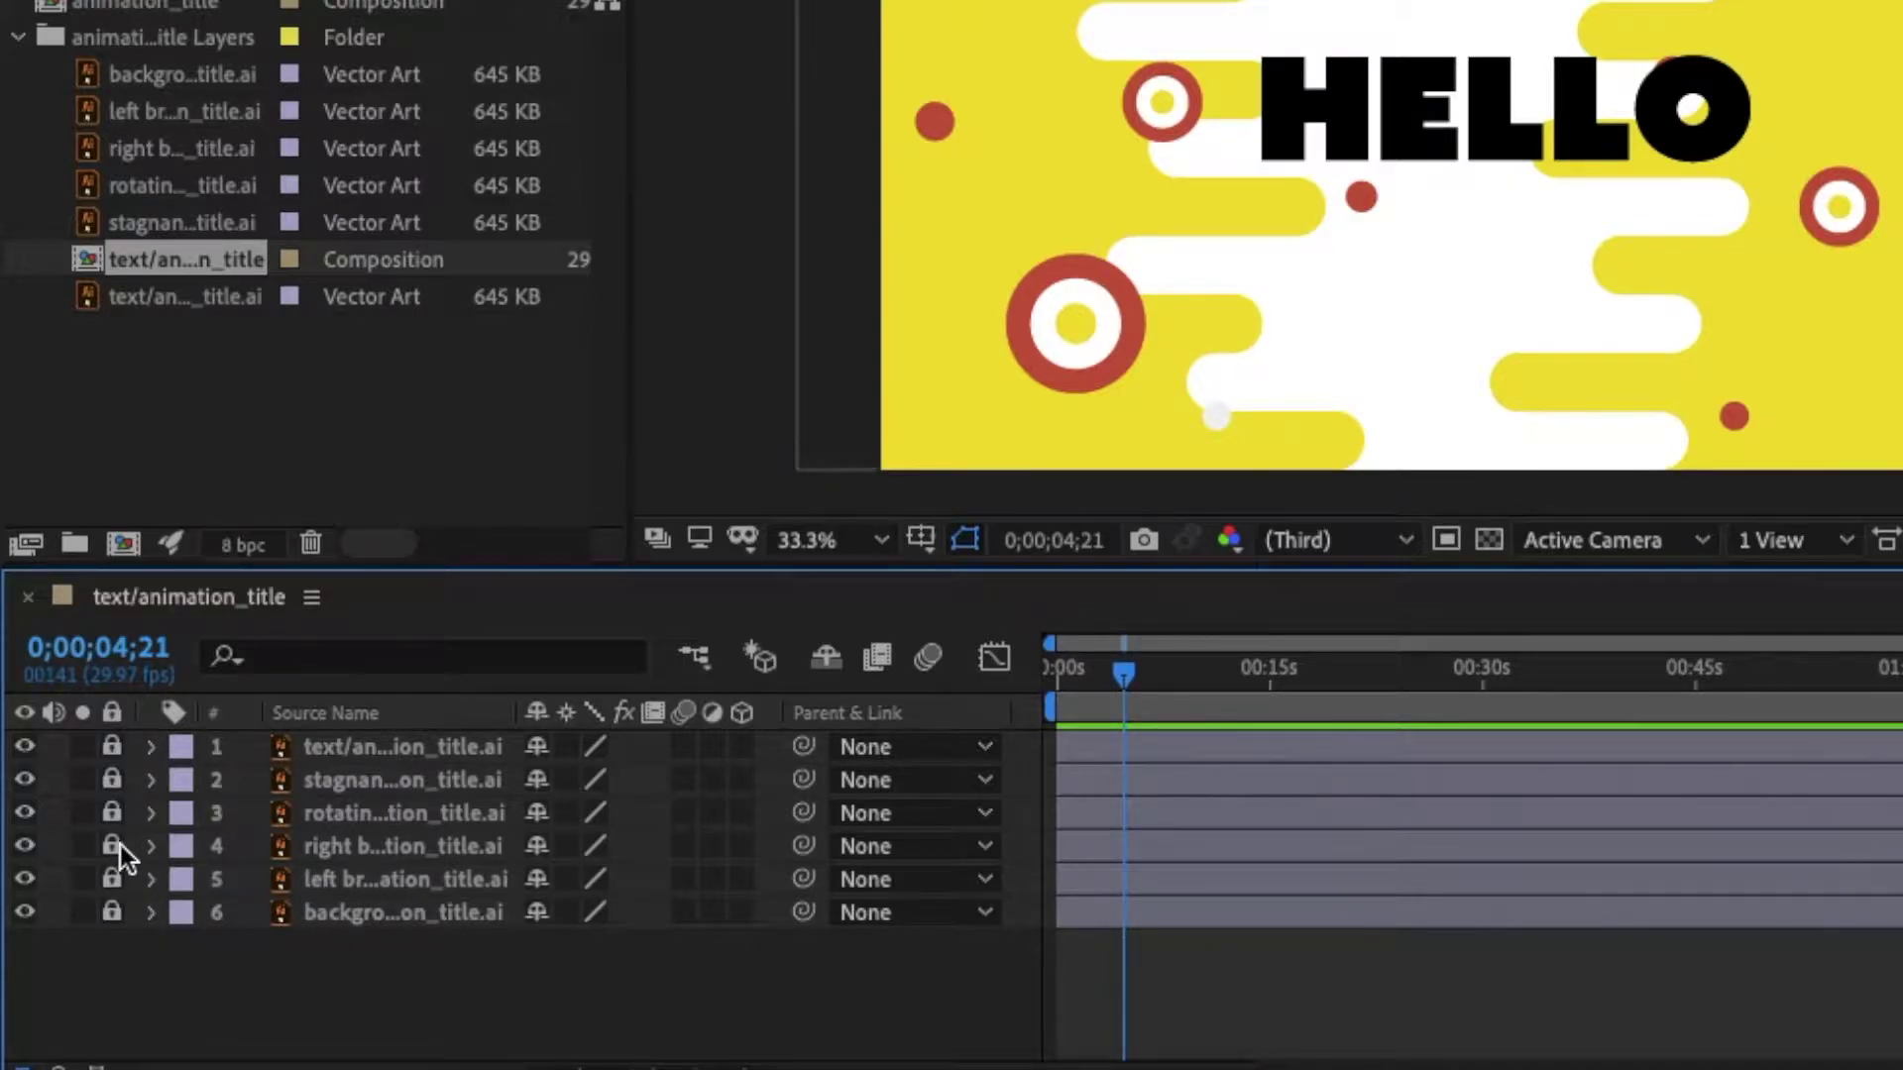
pyautogui.click(115, 848)
pyautogui.click(26, 845)
pyautogui.click(26, 845)
pyautogui.click(150, 846)
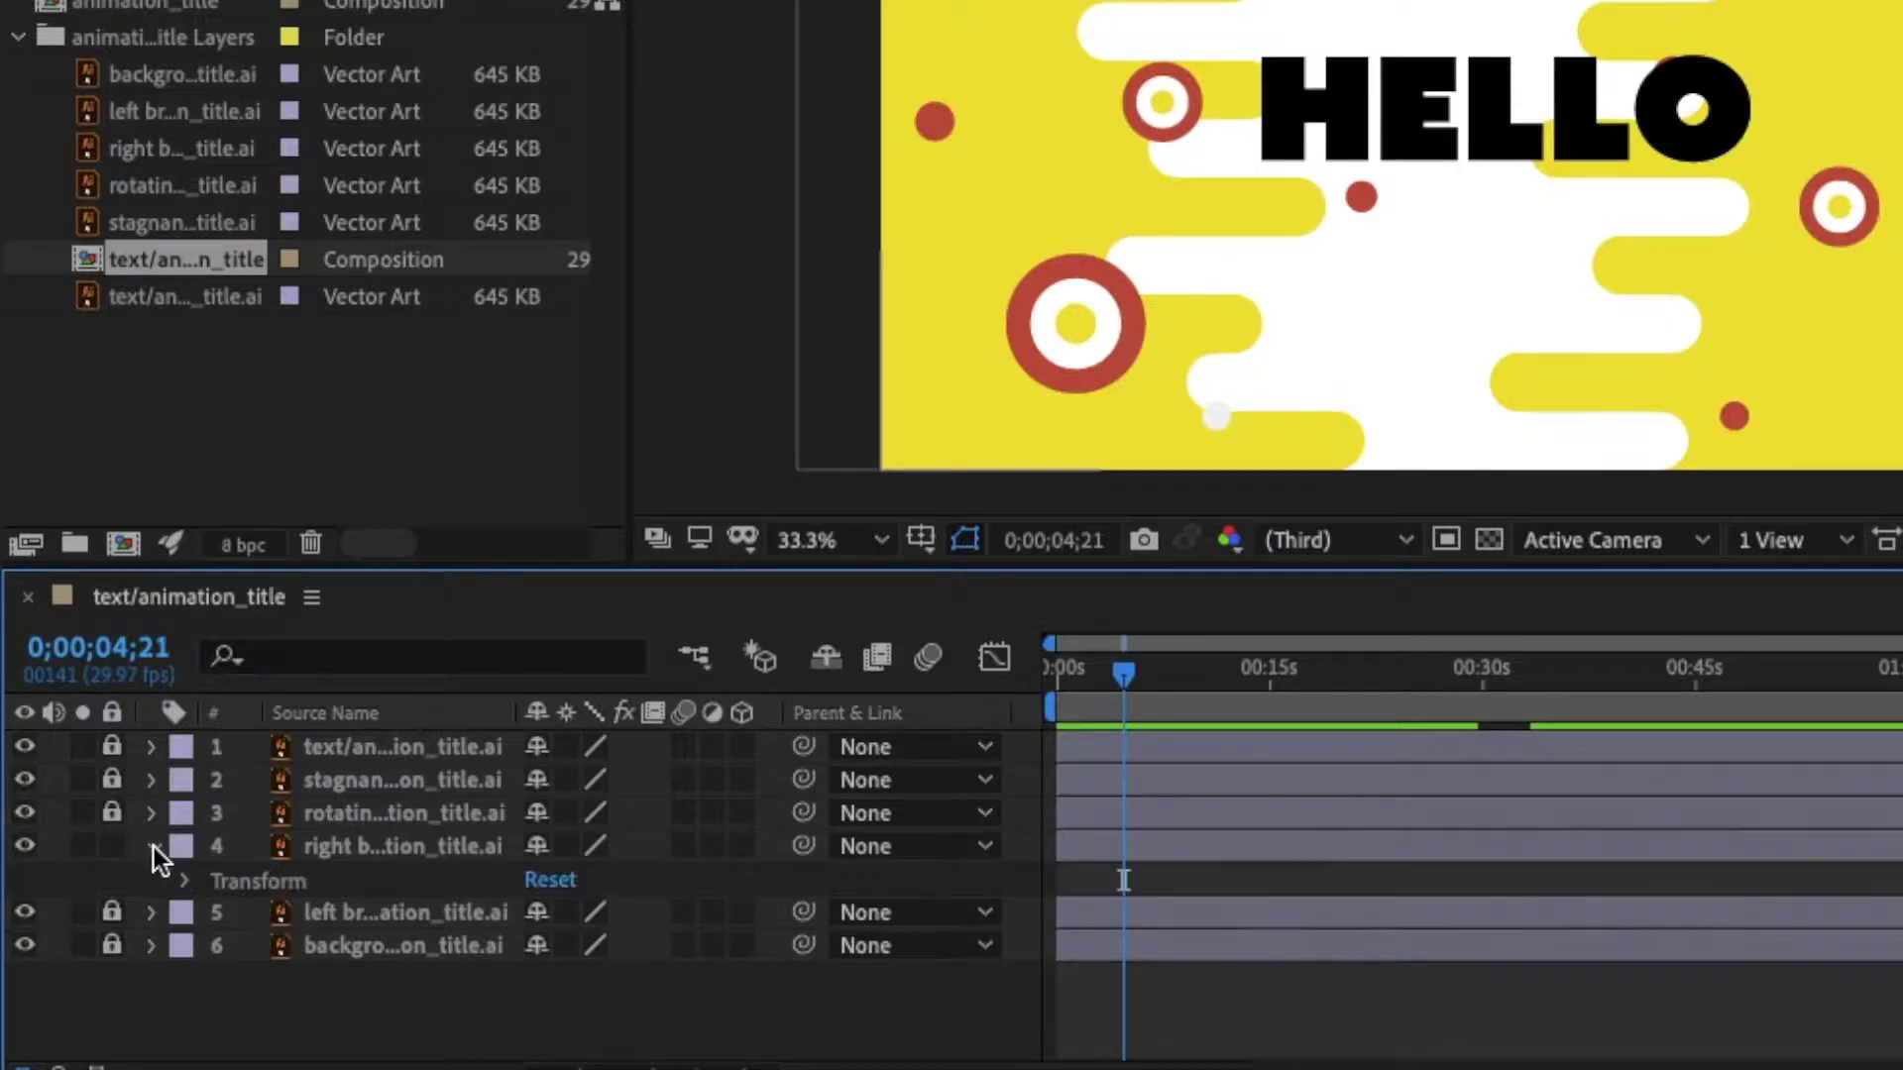
pyautogui.click(185, 880)
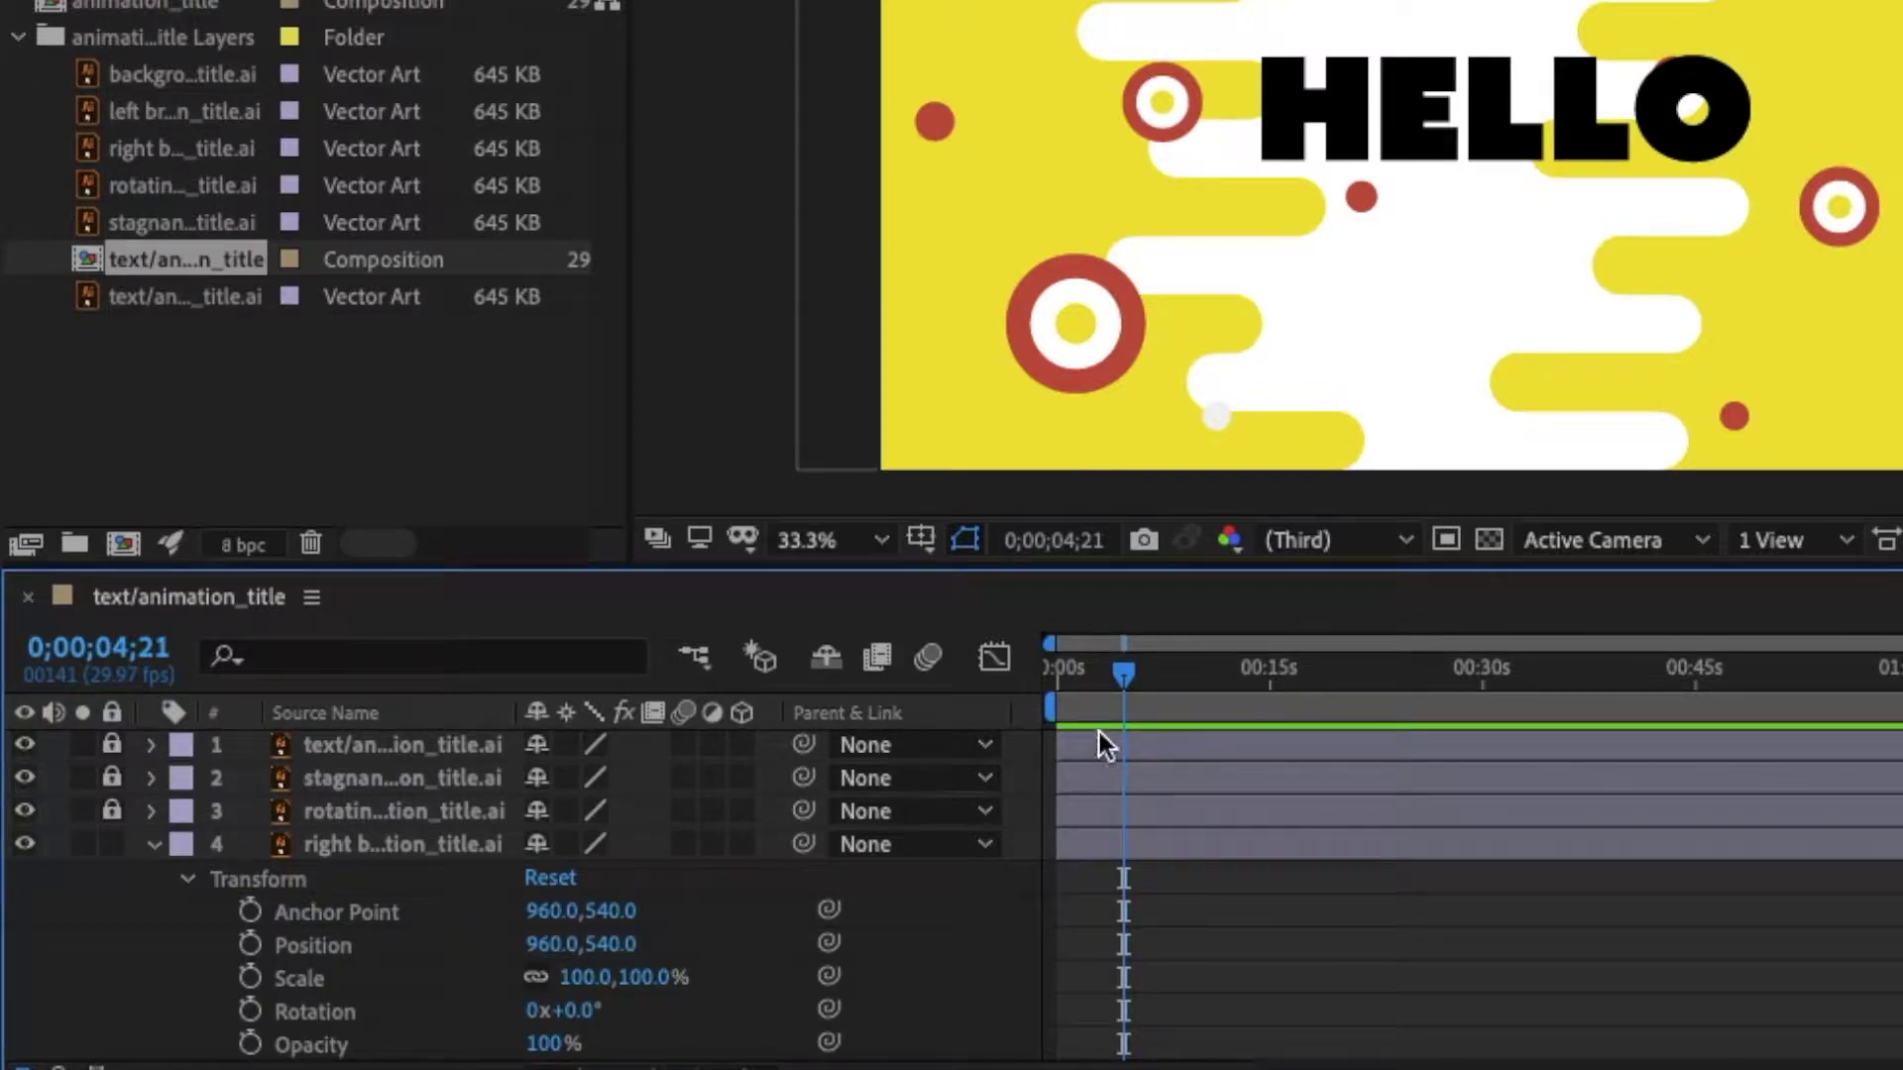
# Add a Position keyframe to the right brick layer at 0;00;00;00.
pyautogui.scroll(-1, 1143, 698)
pyautogui.moveTo(1126, 684); pyautogui.dragTo(1030, 680)
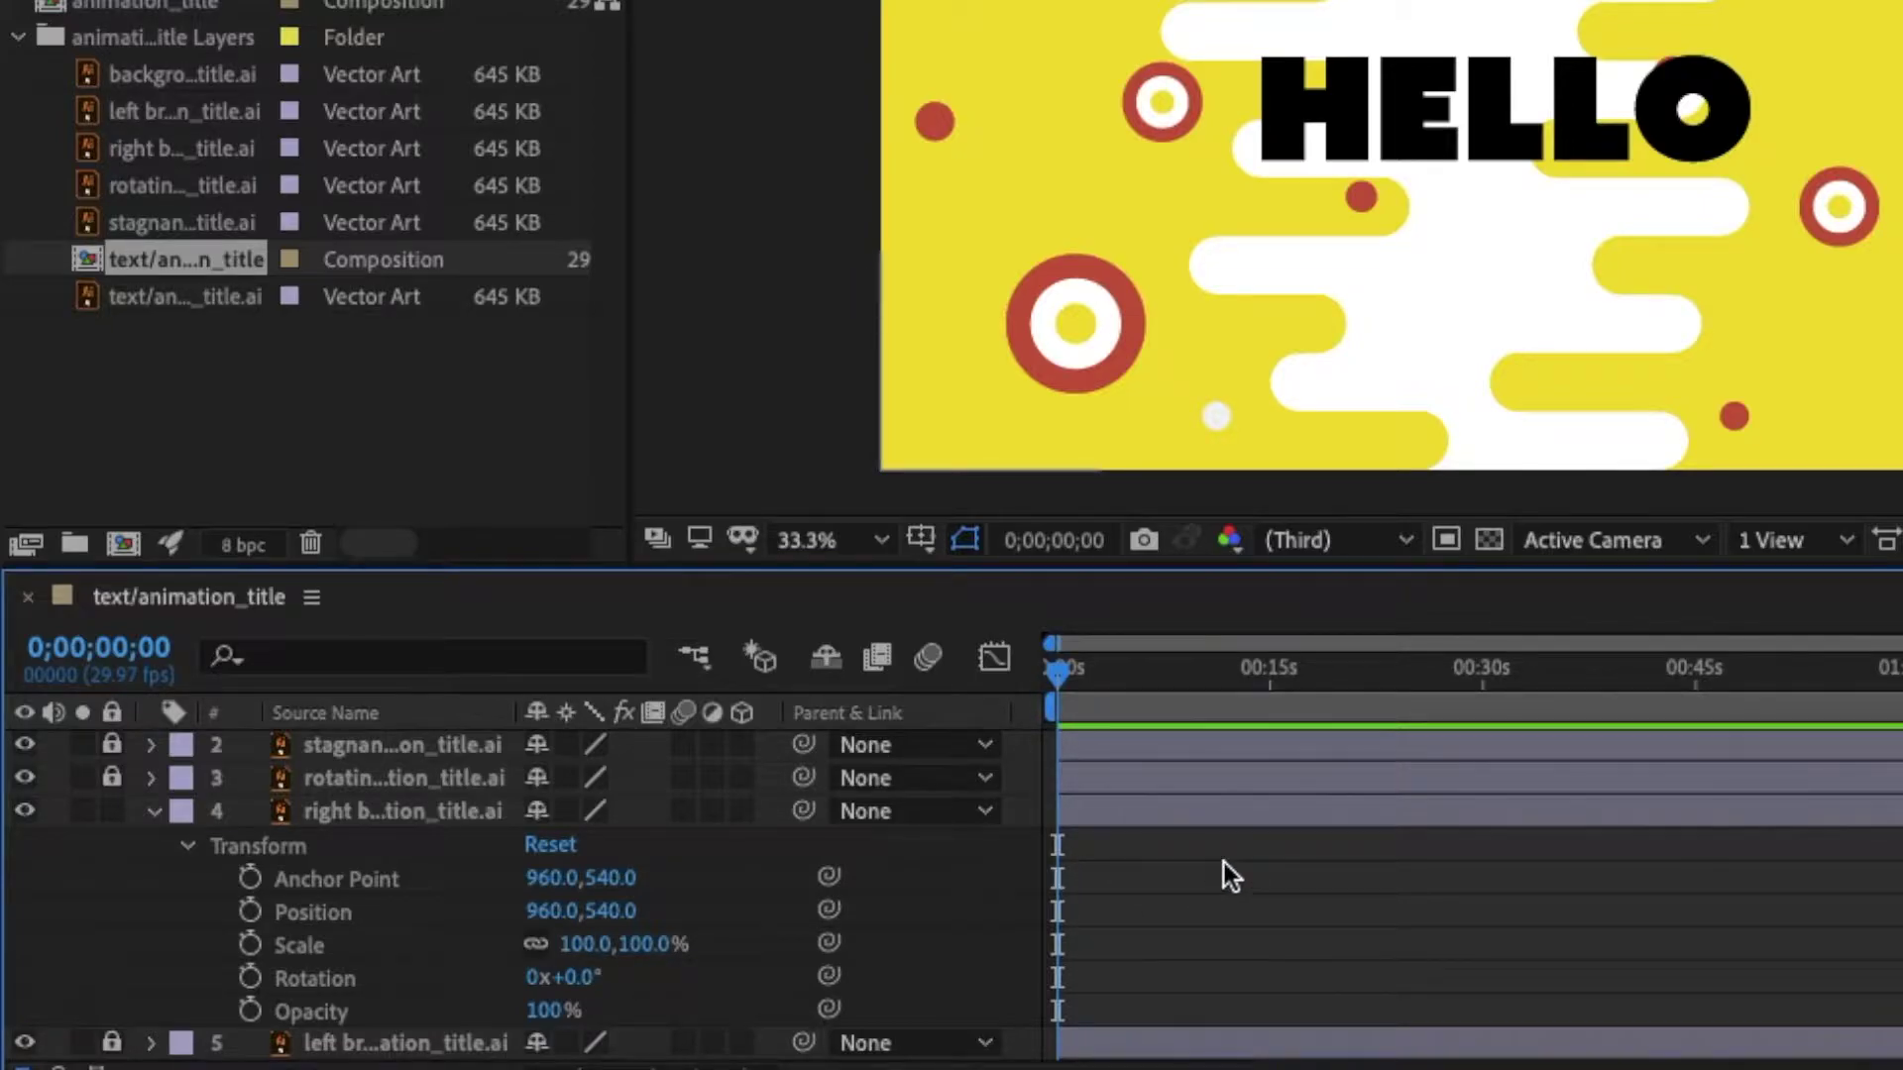
pyautogui.scroll(1, 1223, 861)
pyautogui.scroll(-2, 1223, 861)
pyautogui.click(250, 911)
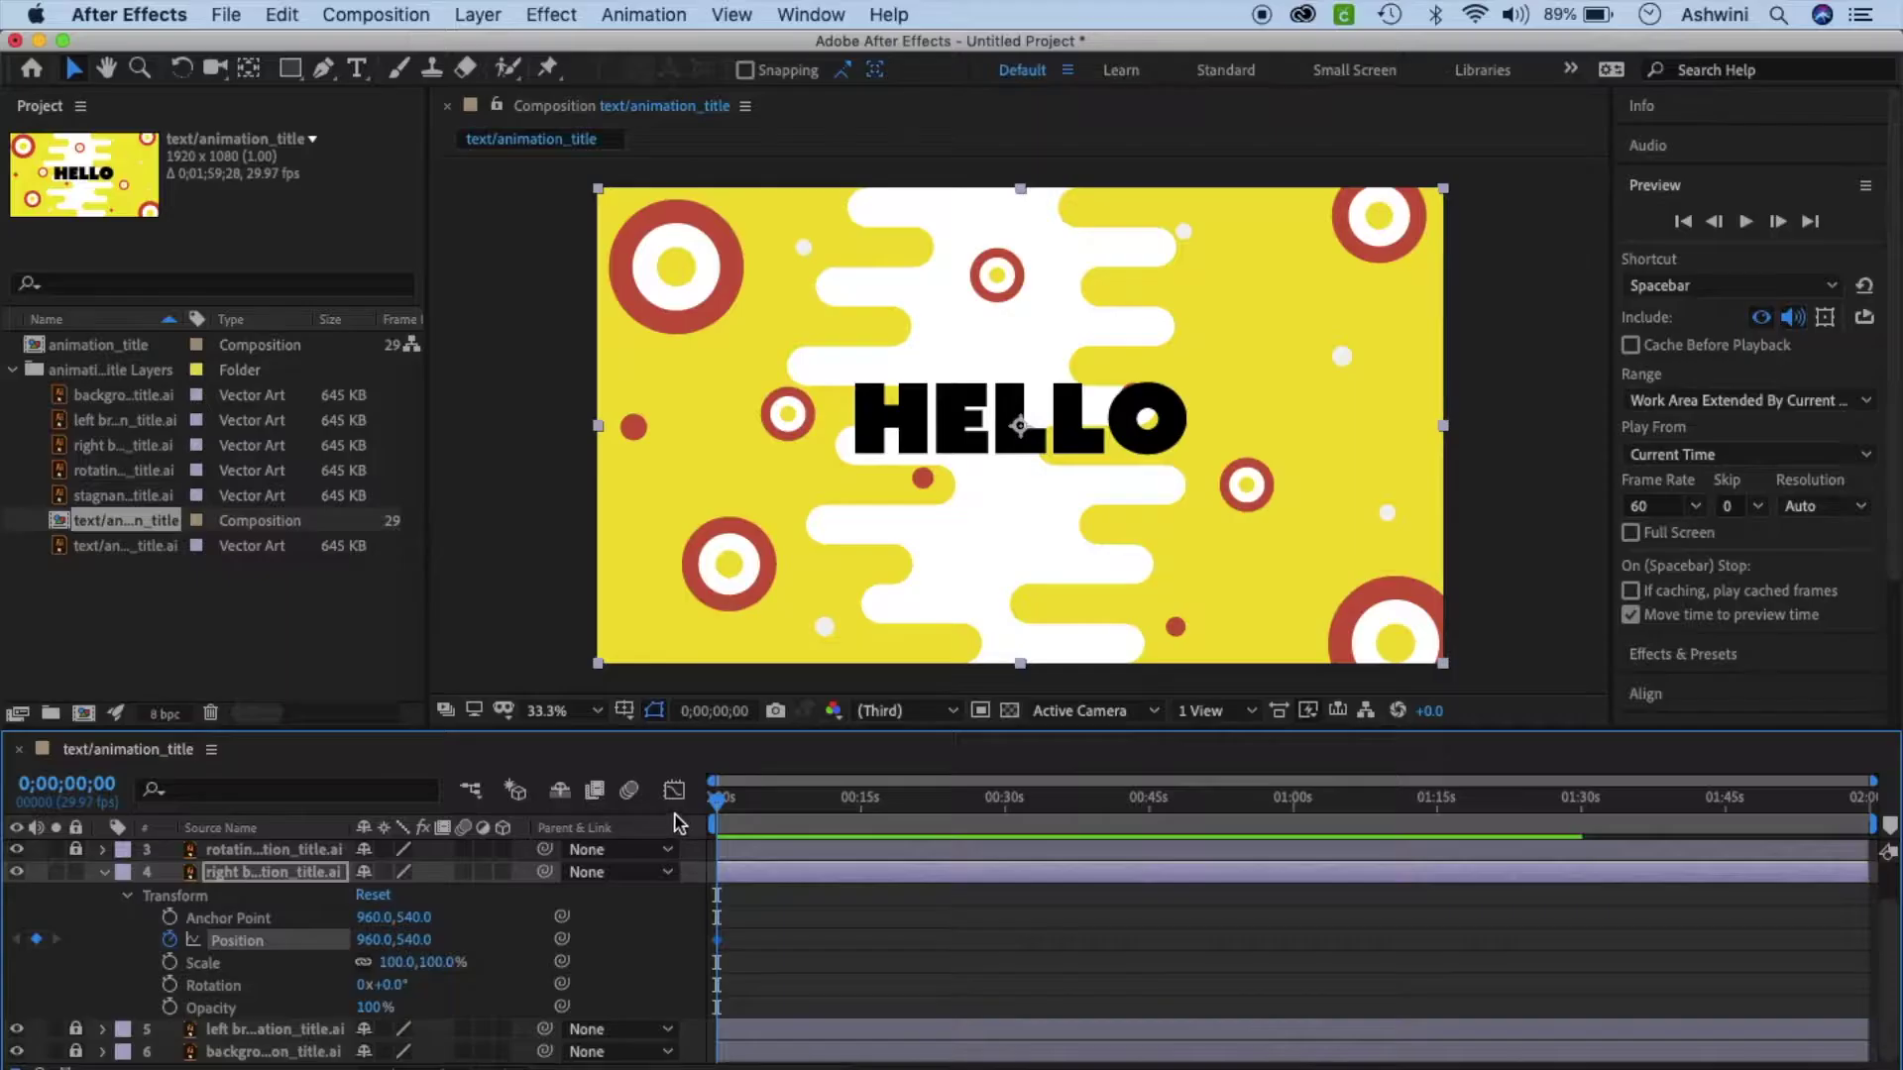
# Set the current time to 0;00;11;08, lock the right brick layer, and check the time against the left brick layer's second Position keyframe.
pyautogui.moveTo(720, 808); pyautogui.dragTo(832, 837)
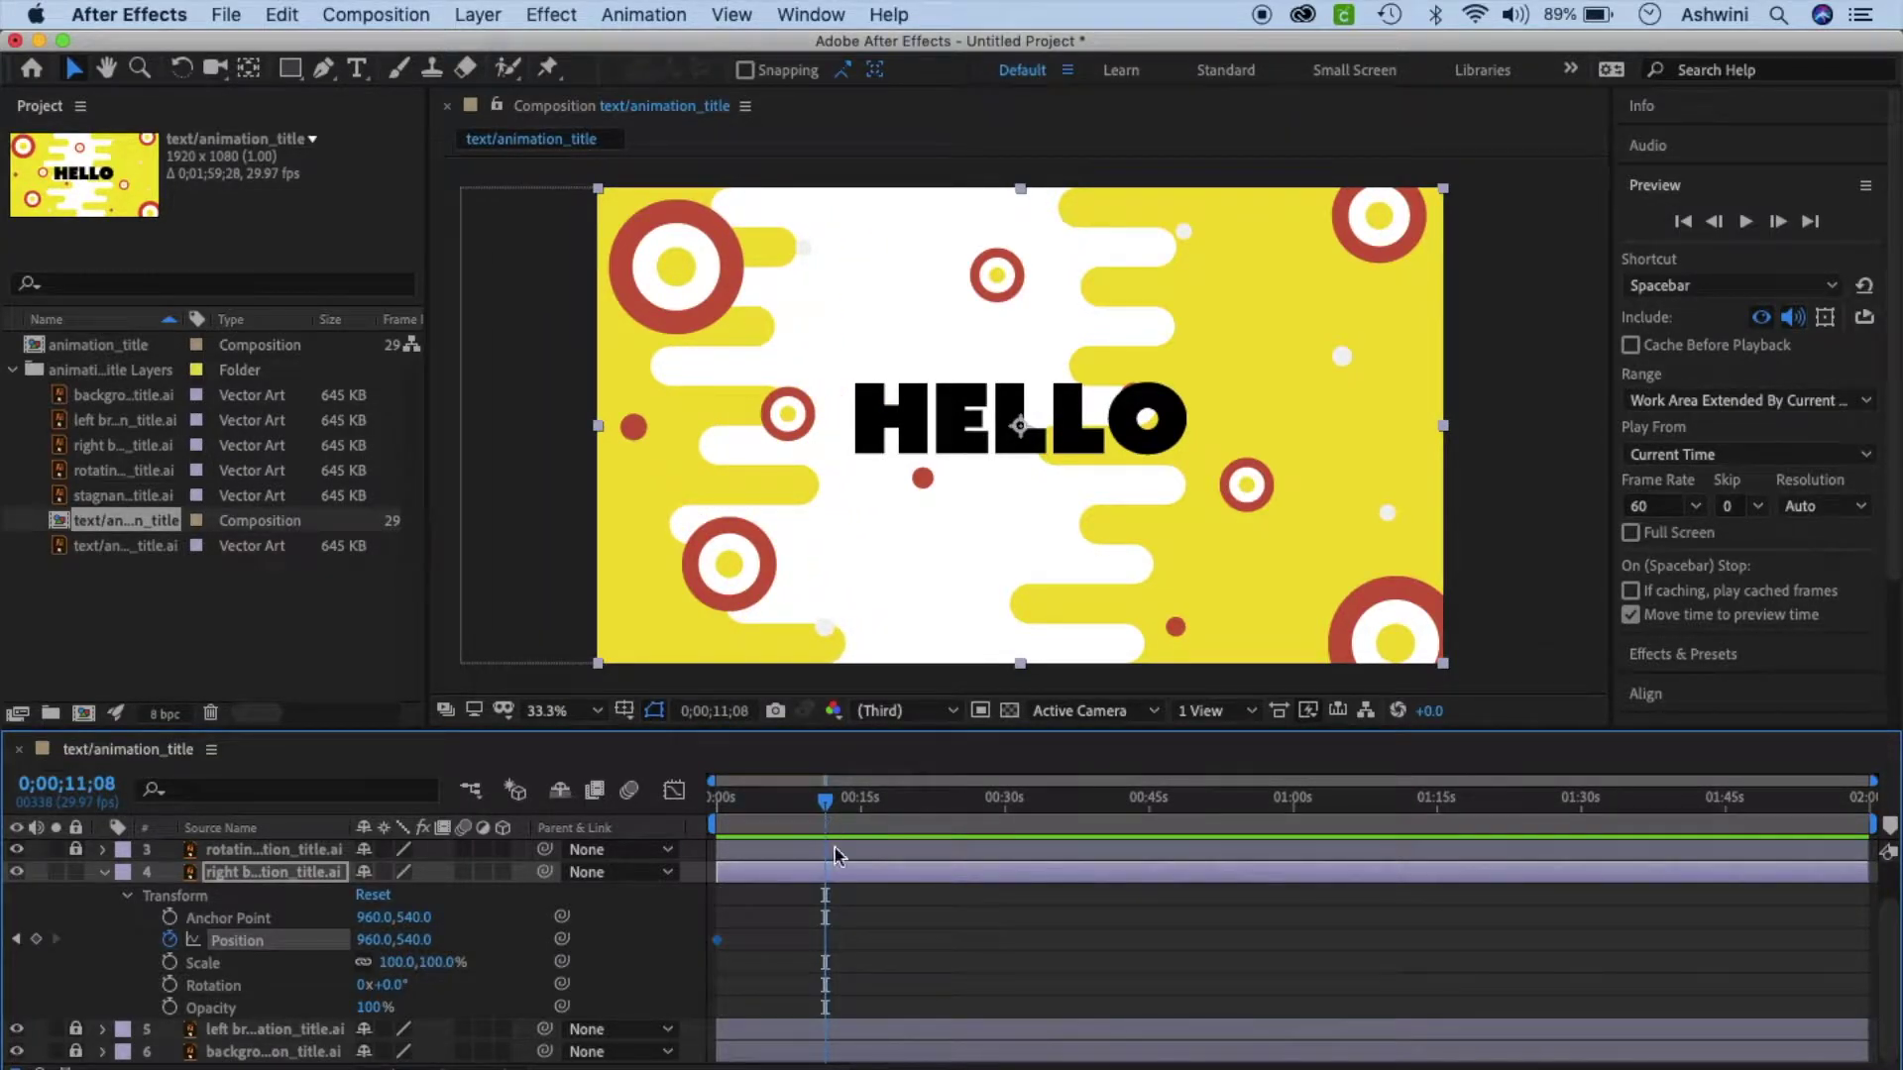
pyautogui.scroll(2, 878, 961)
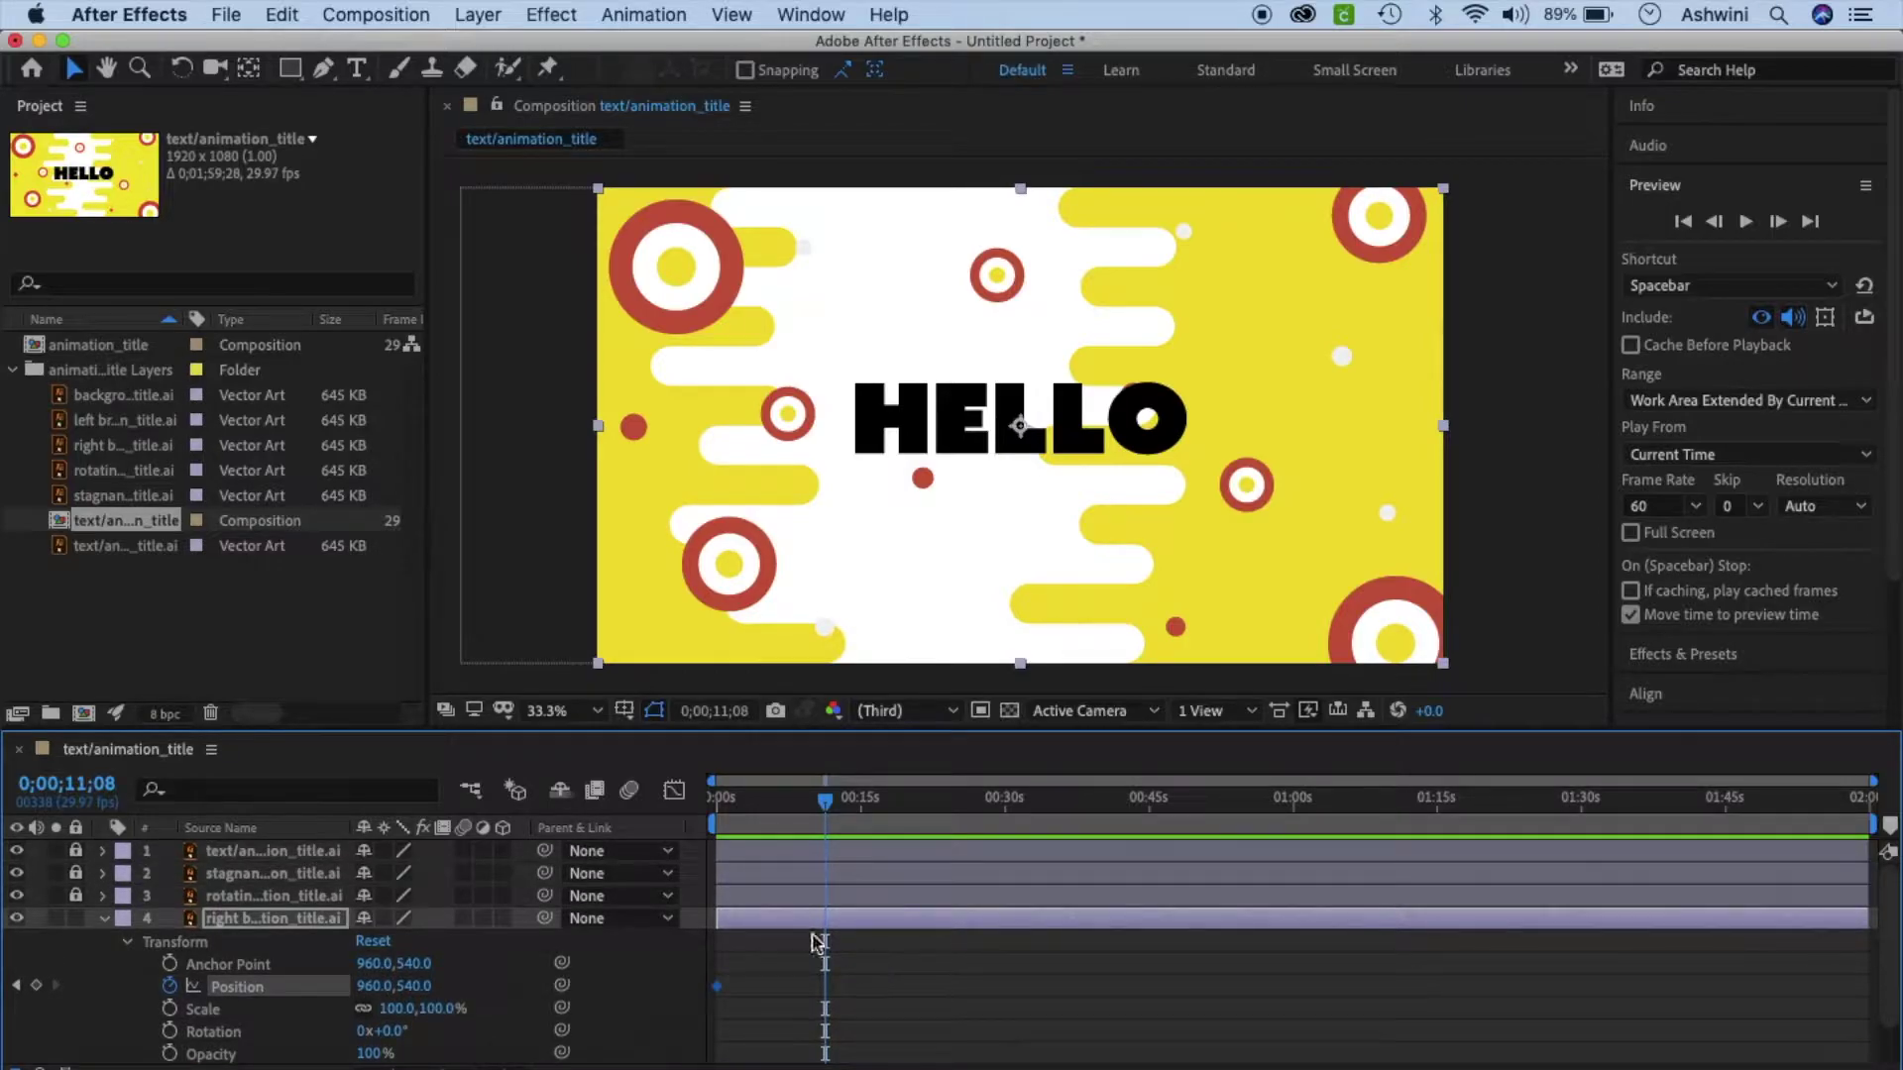
pyautogui.click(79, 918)
pyautogui.scroll(-2, 79, 951)
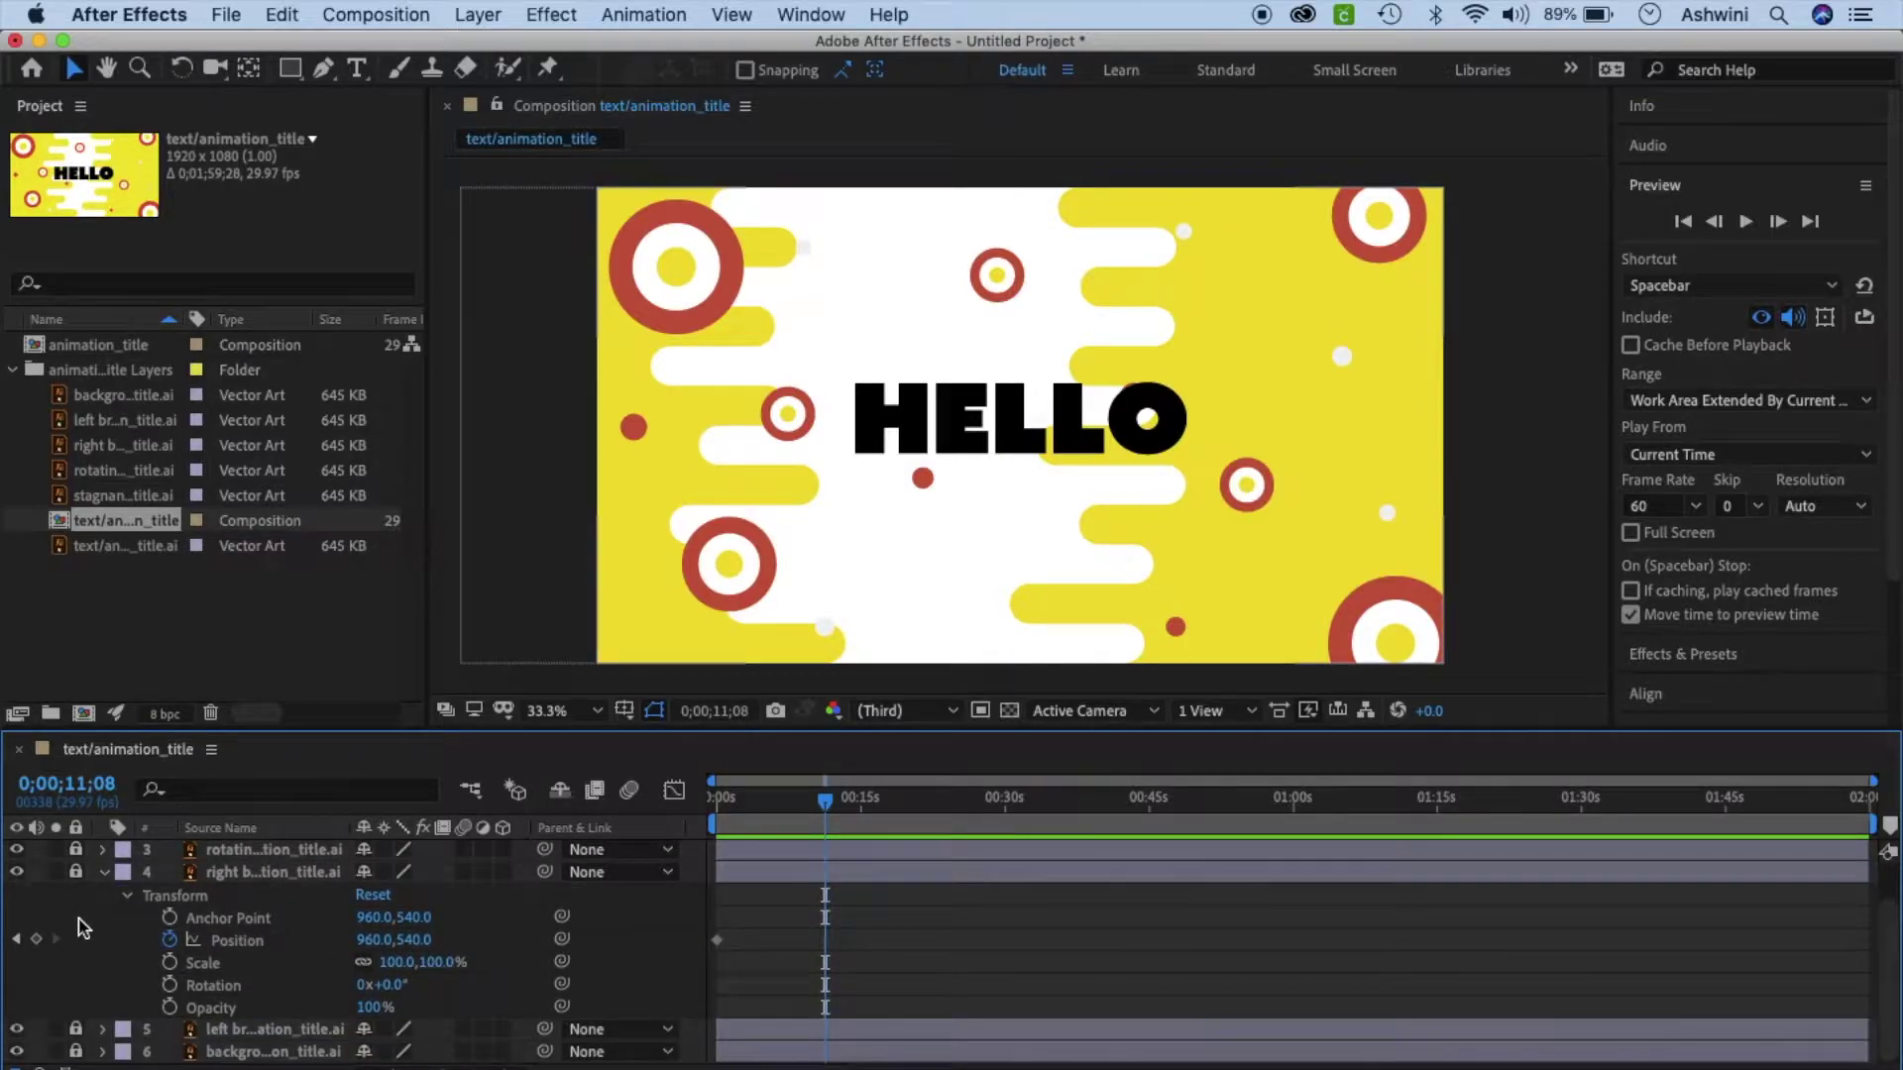
pyautogui.click(102, 1029)
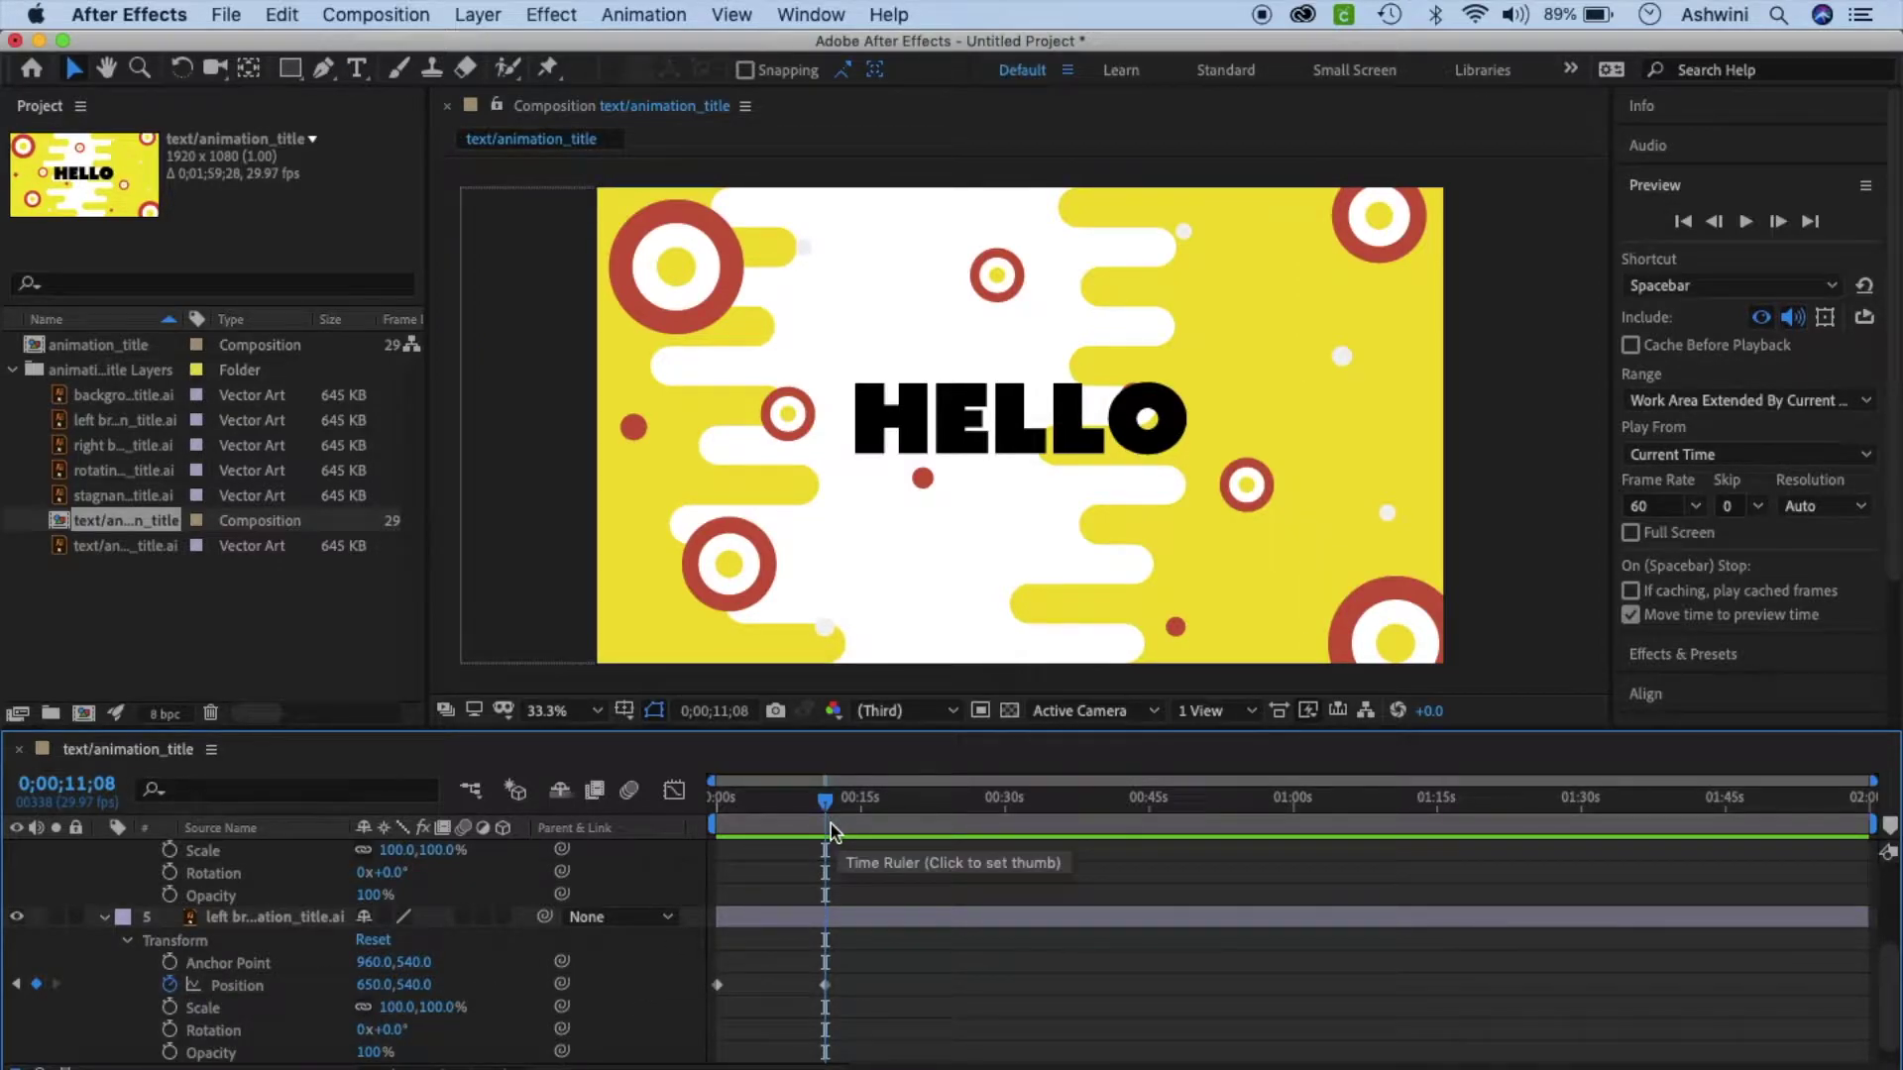
pyautogui.click(102, 916)
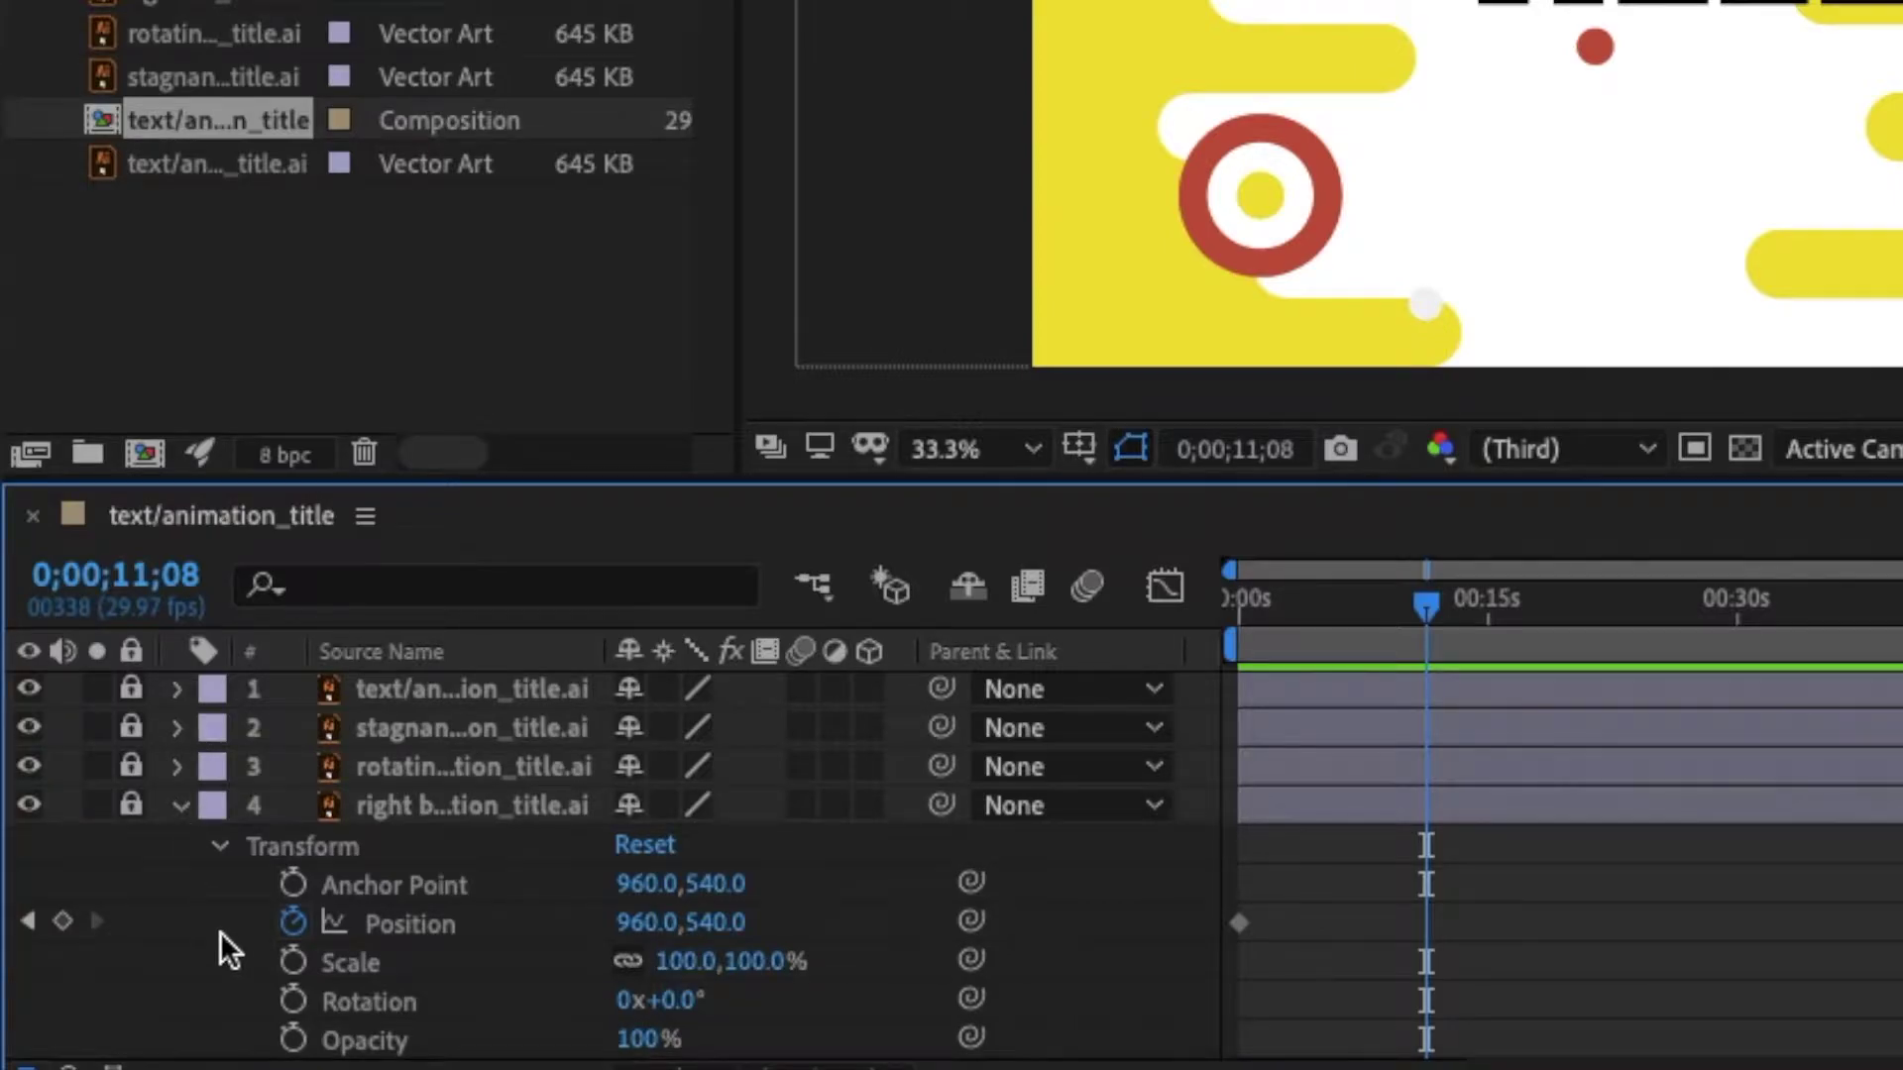
pyautogui.scroll(-3, 220, 931)
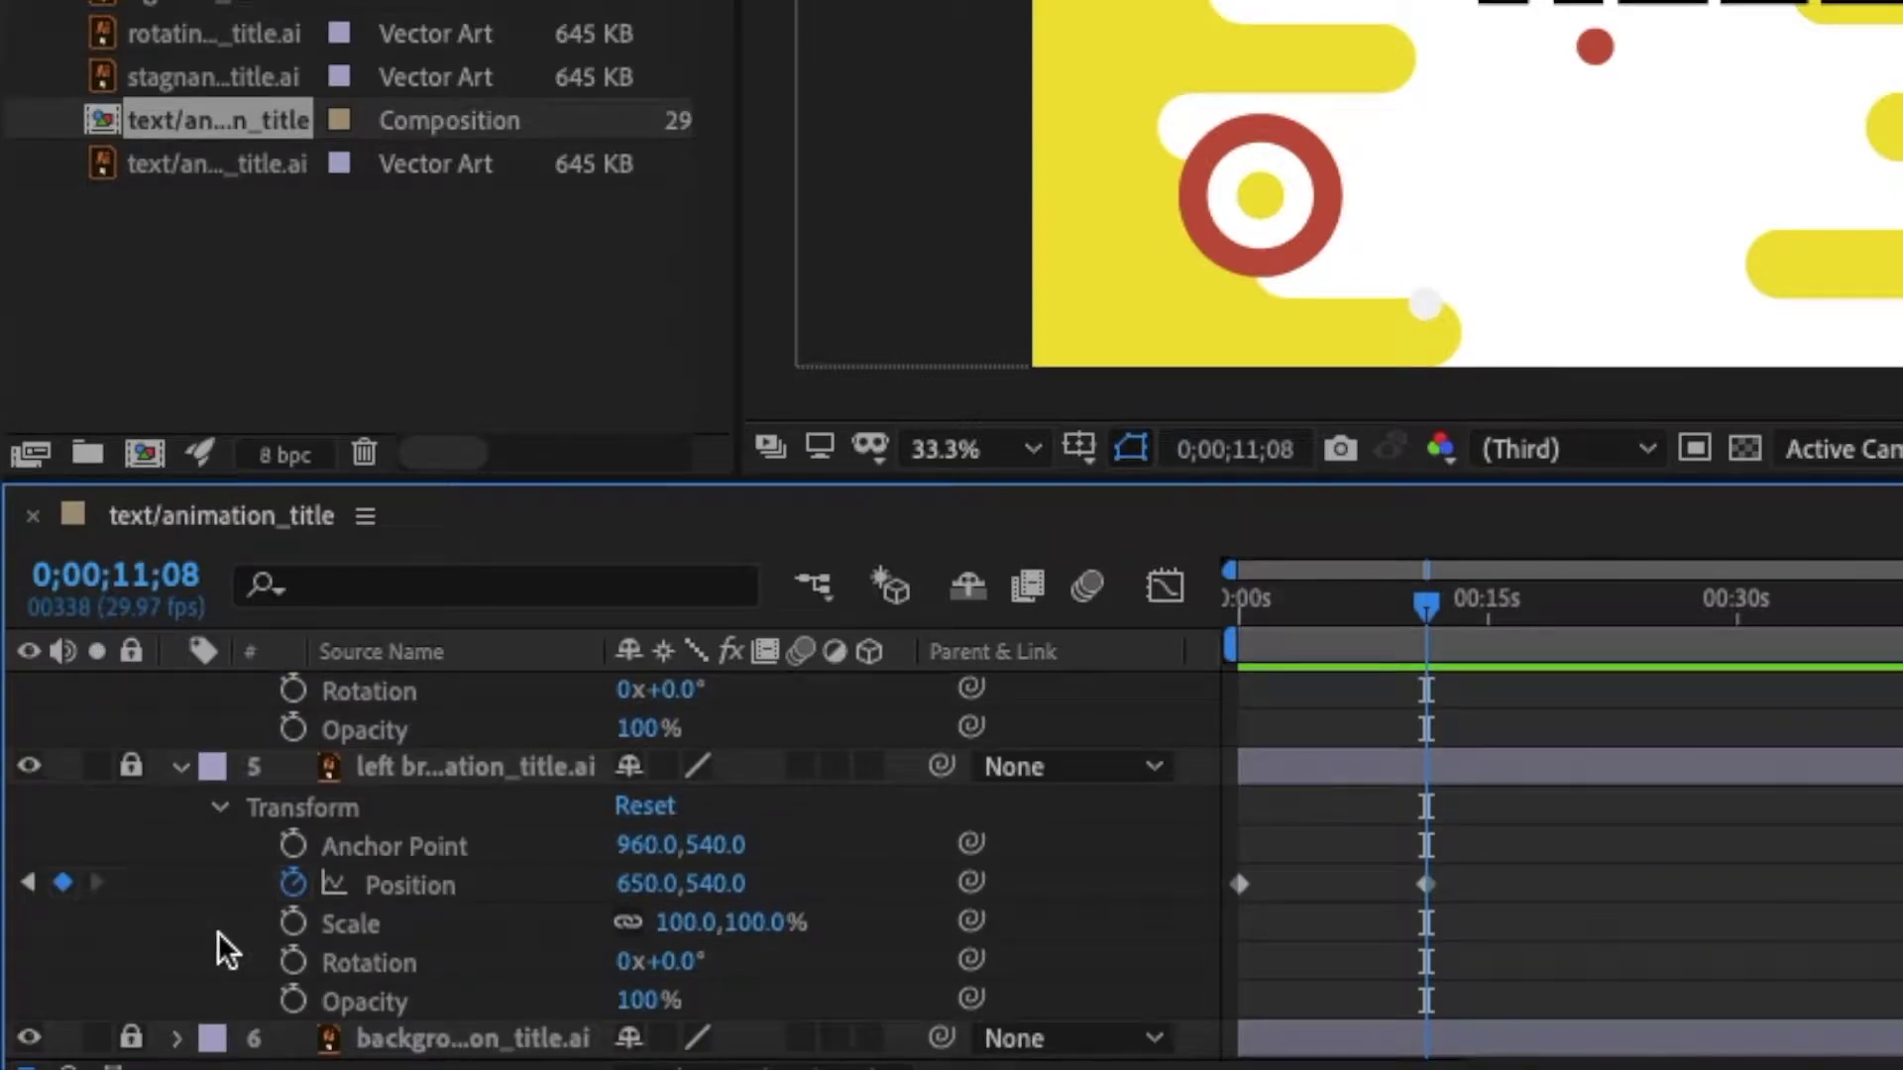
pyautogui.scroll(3, 188, 767)
pyautogui.scroll(-1, 353, 848)
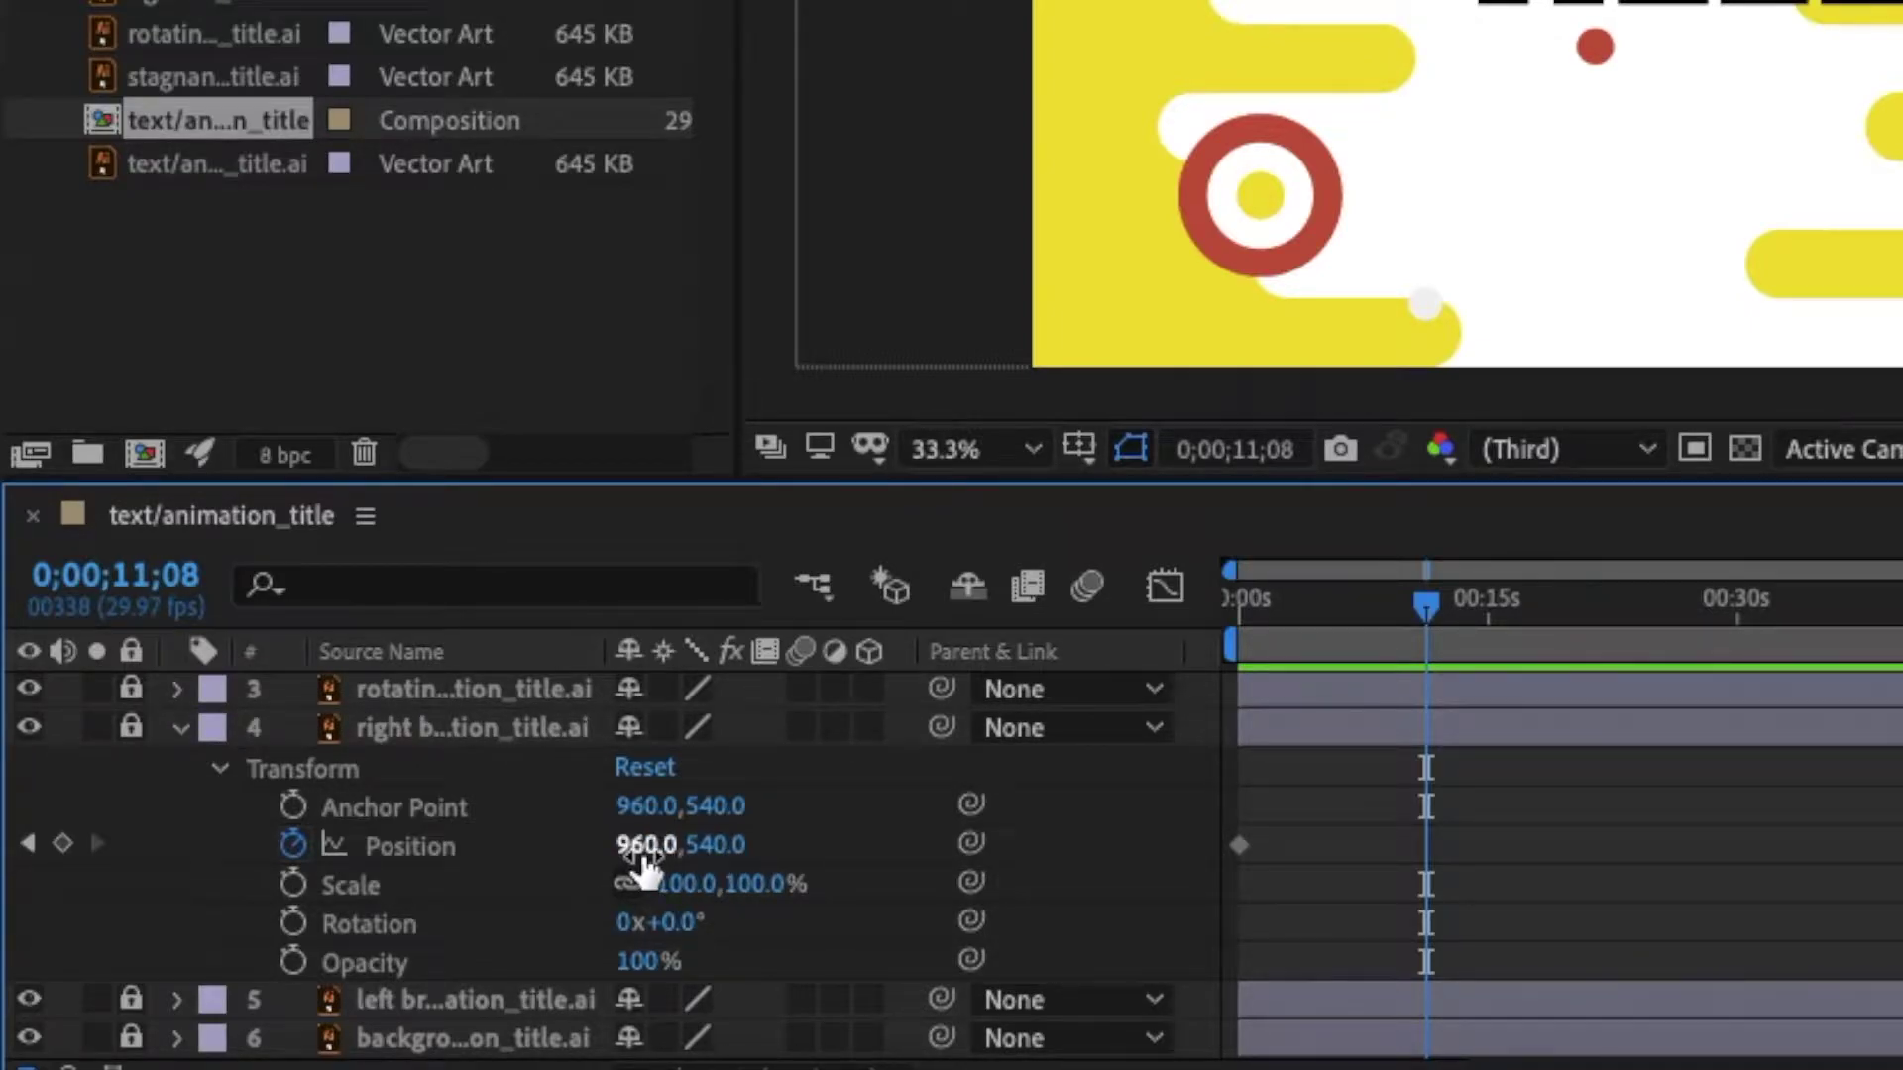
# Unlock the right brick layer, set its X Position to 1334 at 0;00;11;08, and preview the animation from the start.
pyautogui.click(131, 730)
pyautogui.moveTo(637, 844); pyautogui.dragTo(1607, 949)
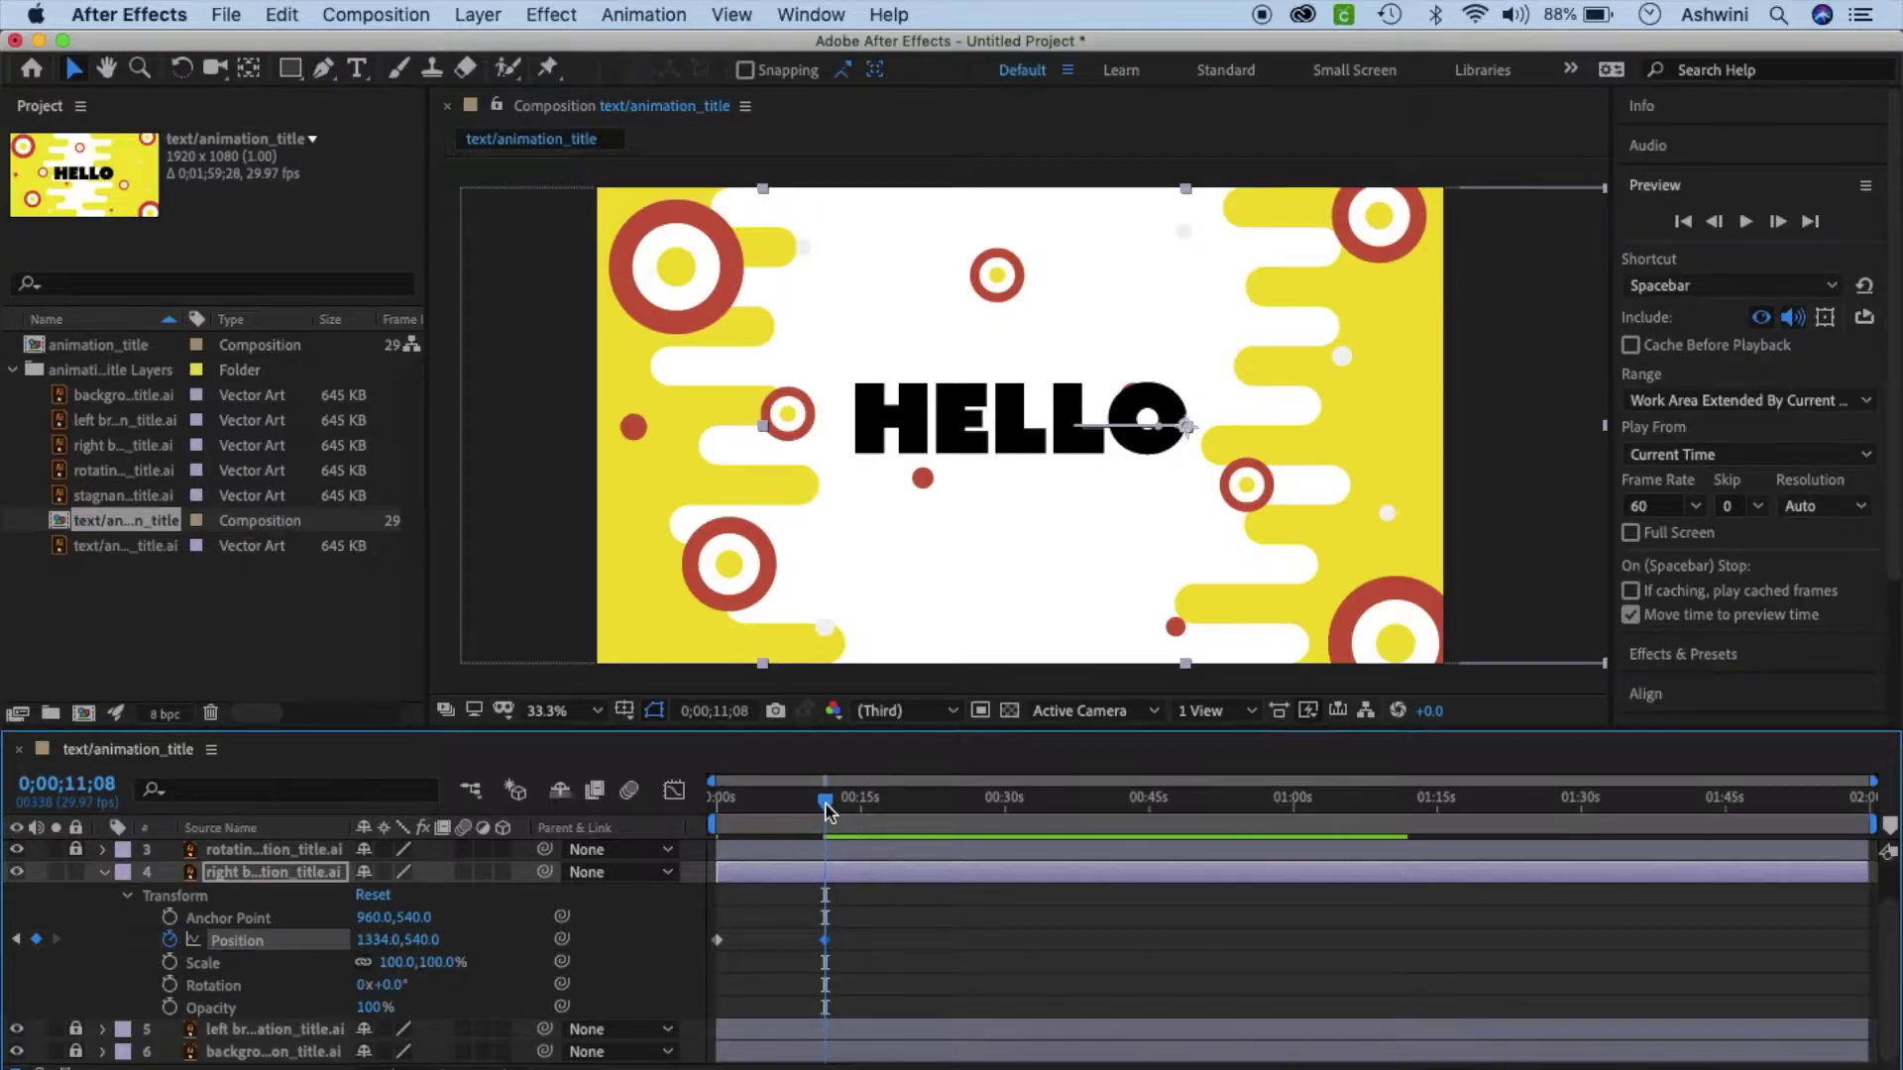
pyautogui.press('Home')
pyautogui.click(1746, 222)
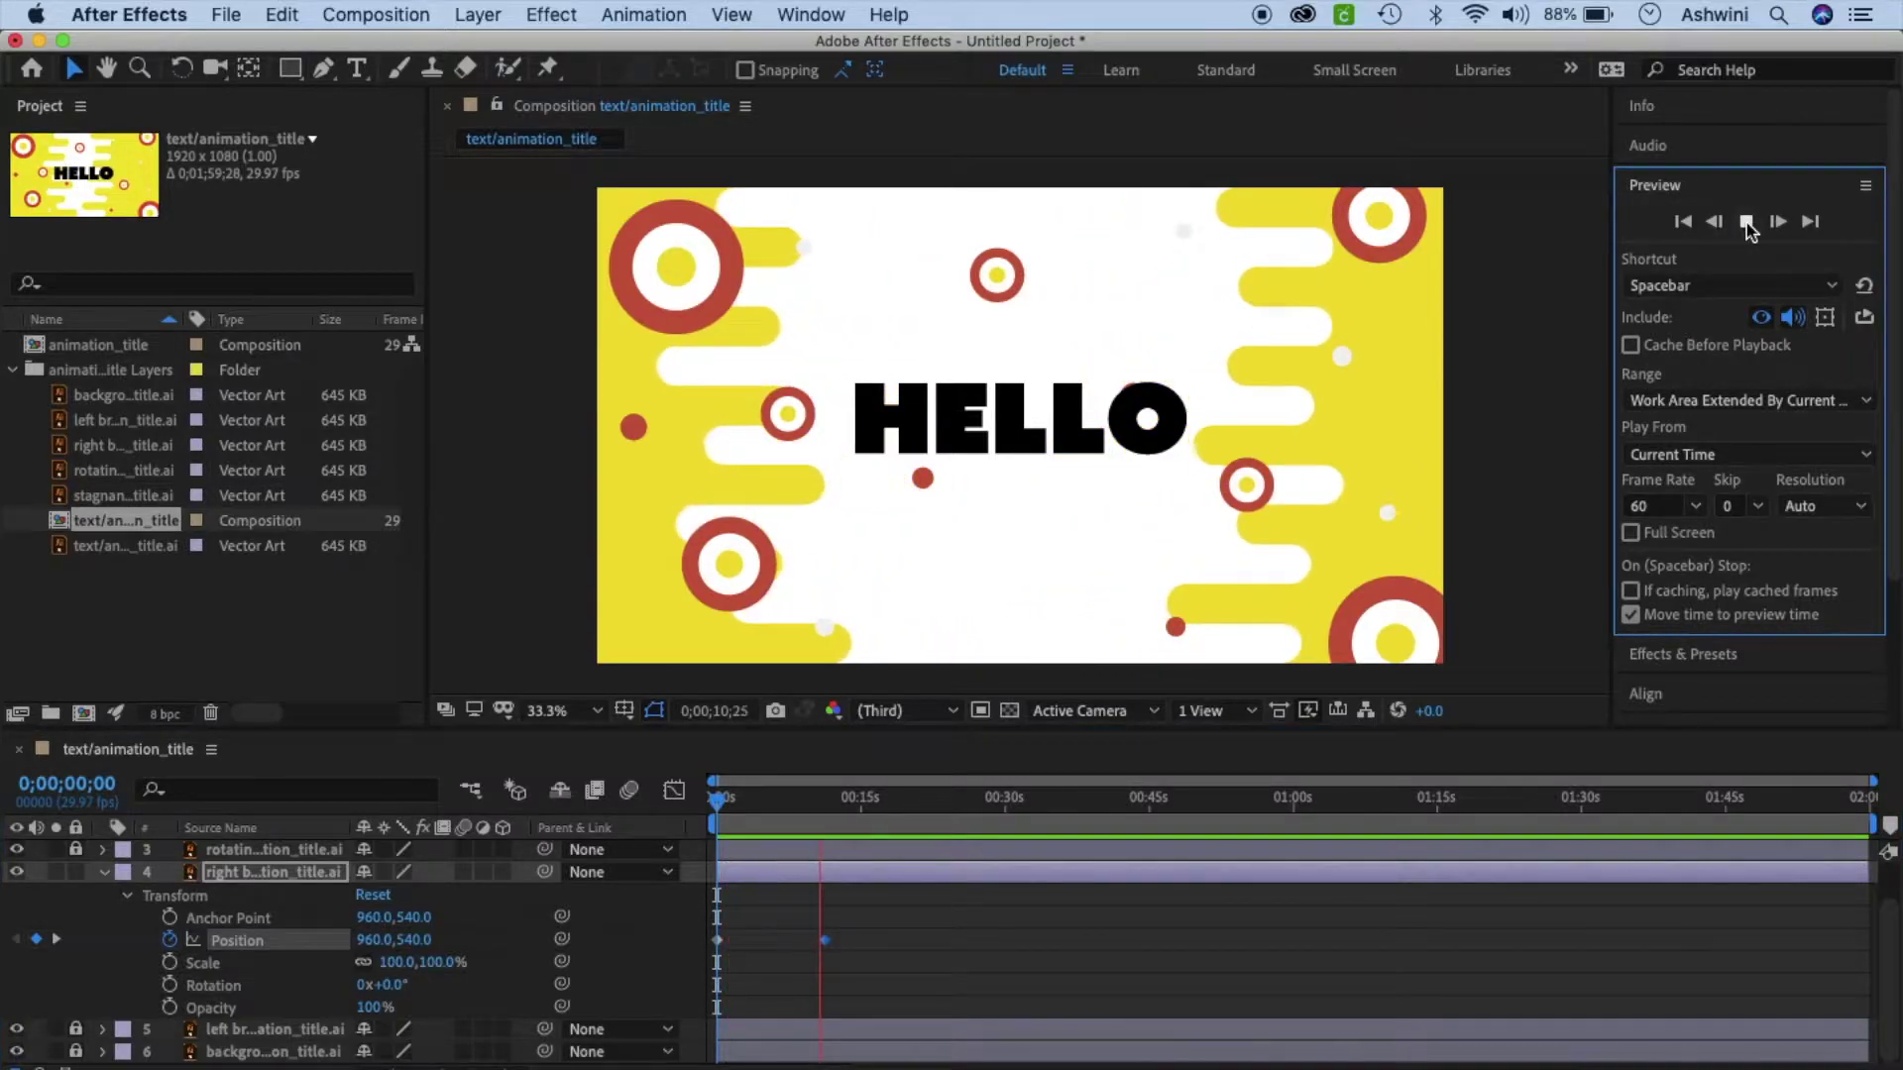
pyautogui.click(1746, 222)
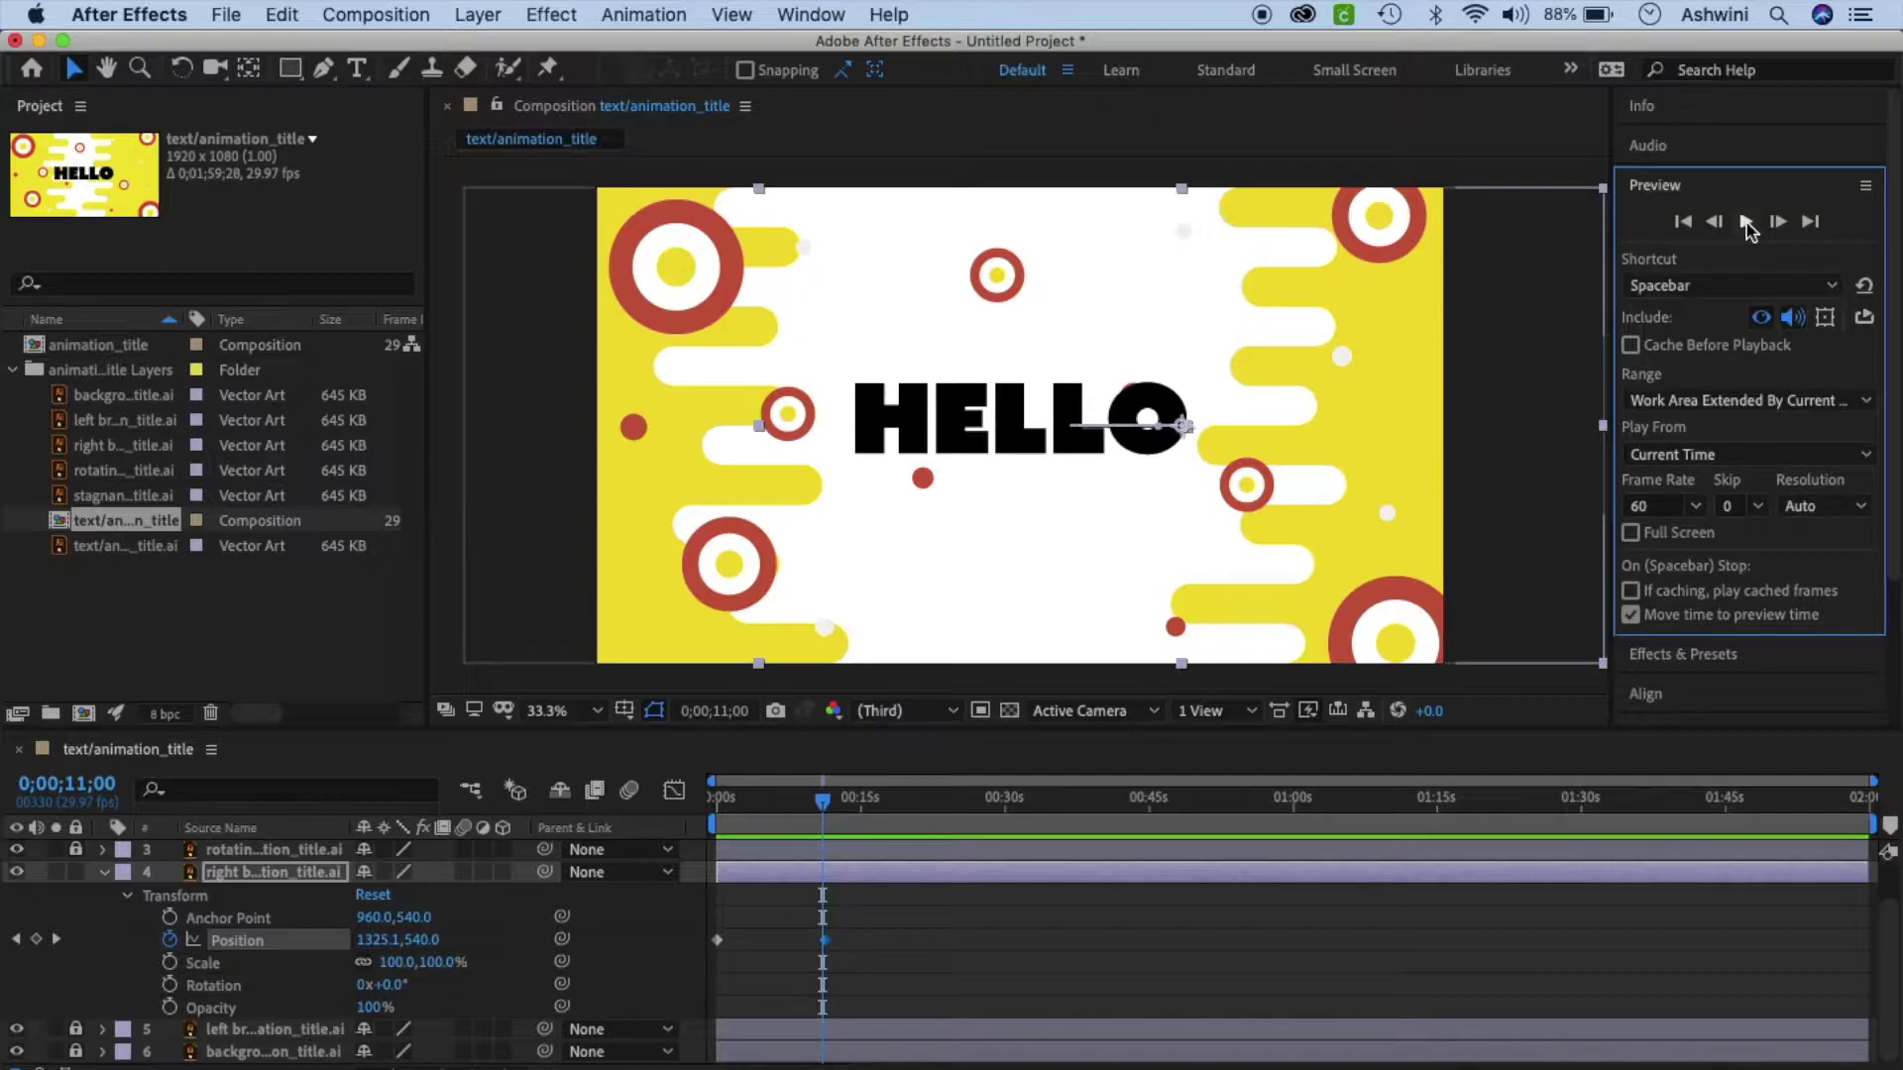
# Lock and collapse the right brick layer, and unlock the rotating layer with its Transform properties expanded.
pyautogui.click(78, 882)
pyautogui.click(104, 872)
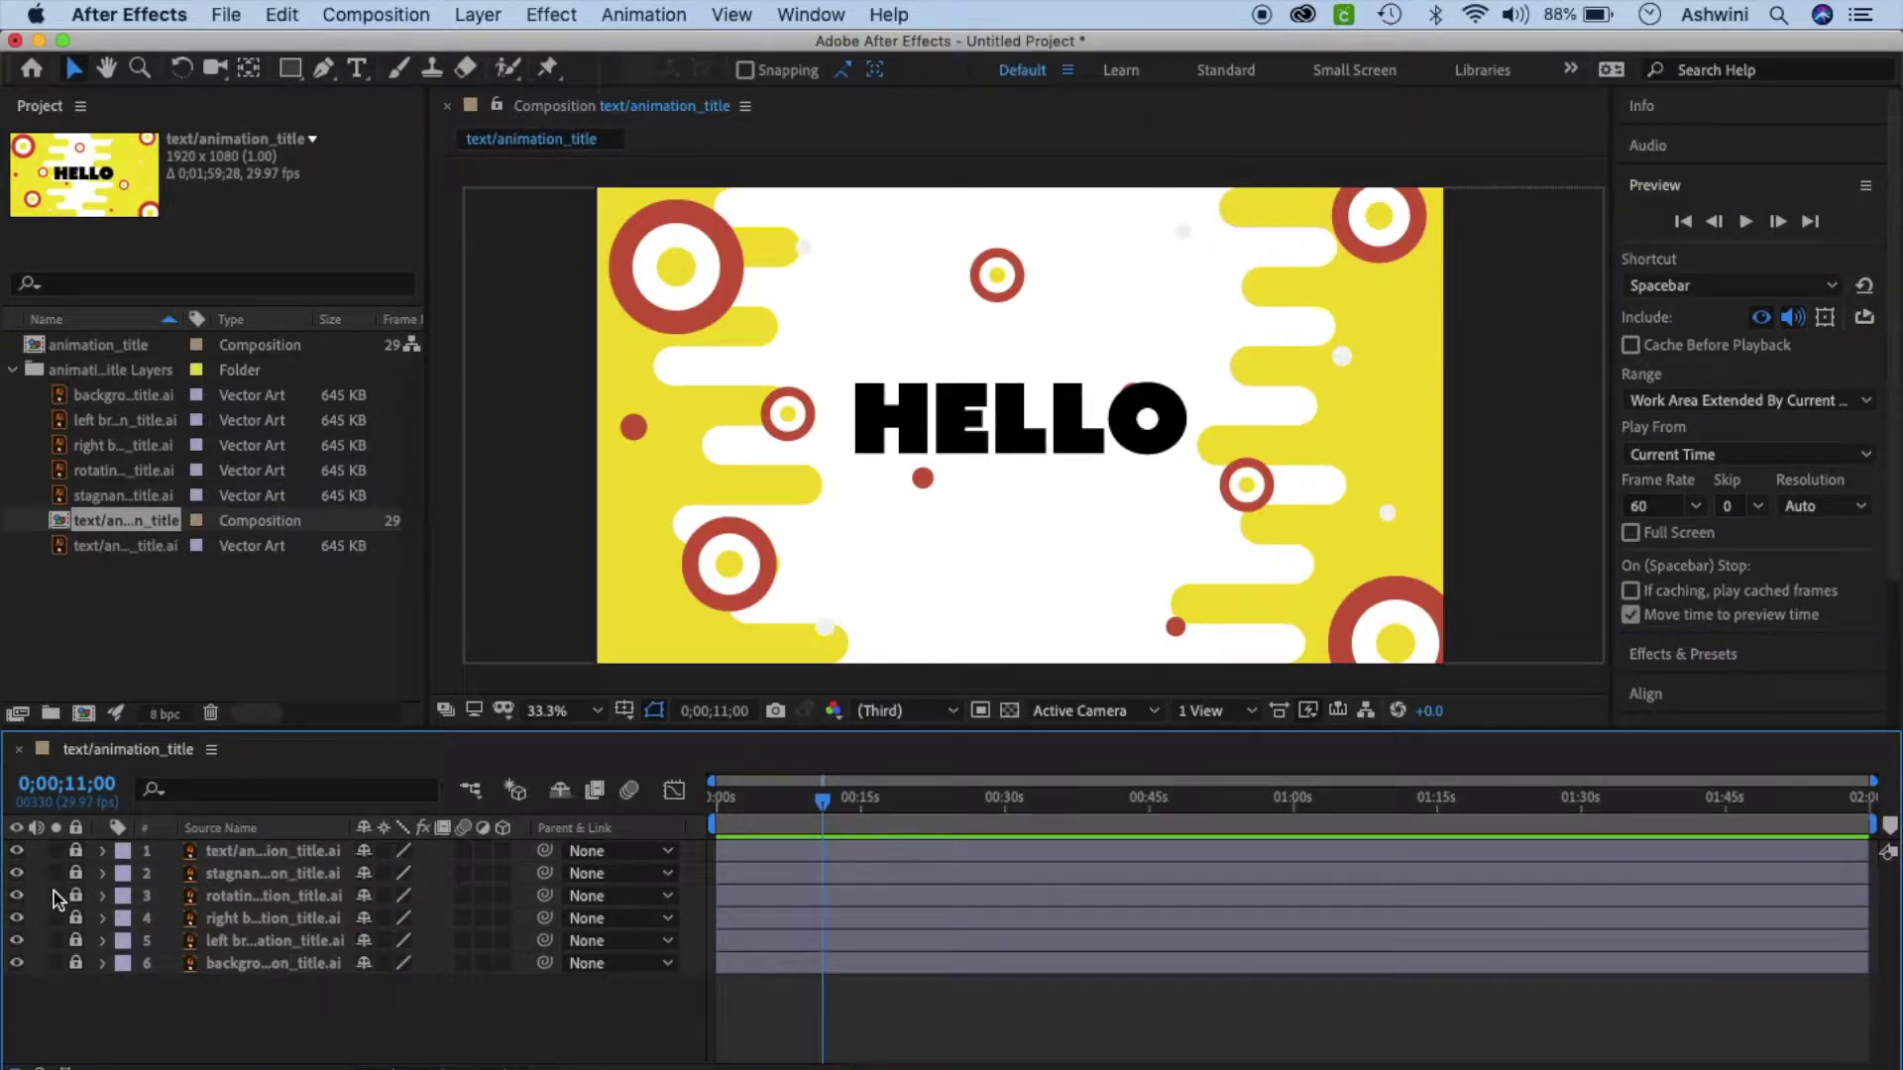
pyautogui.moveTo(212, 900); pyautogui.dragTo(212, 900)
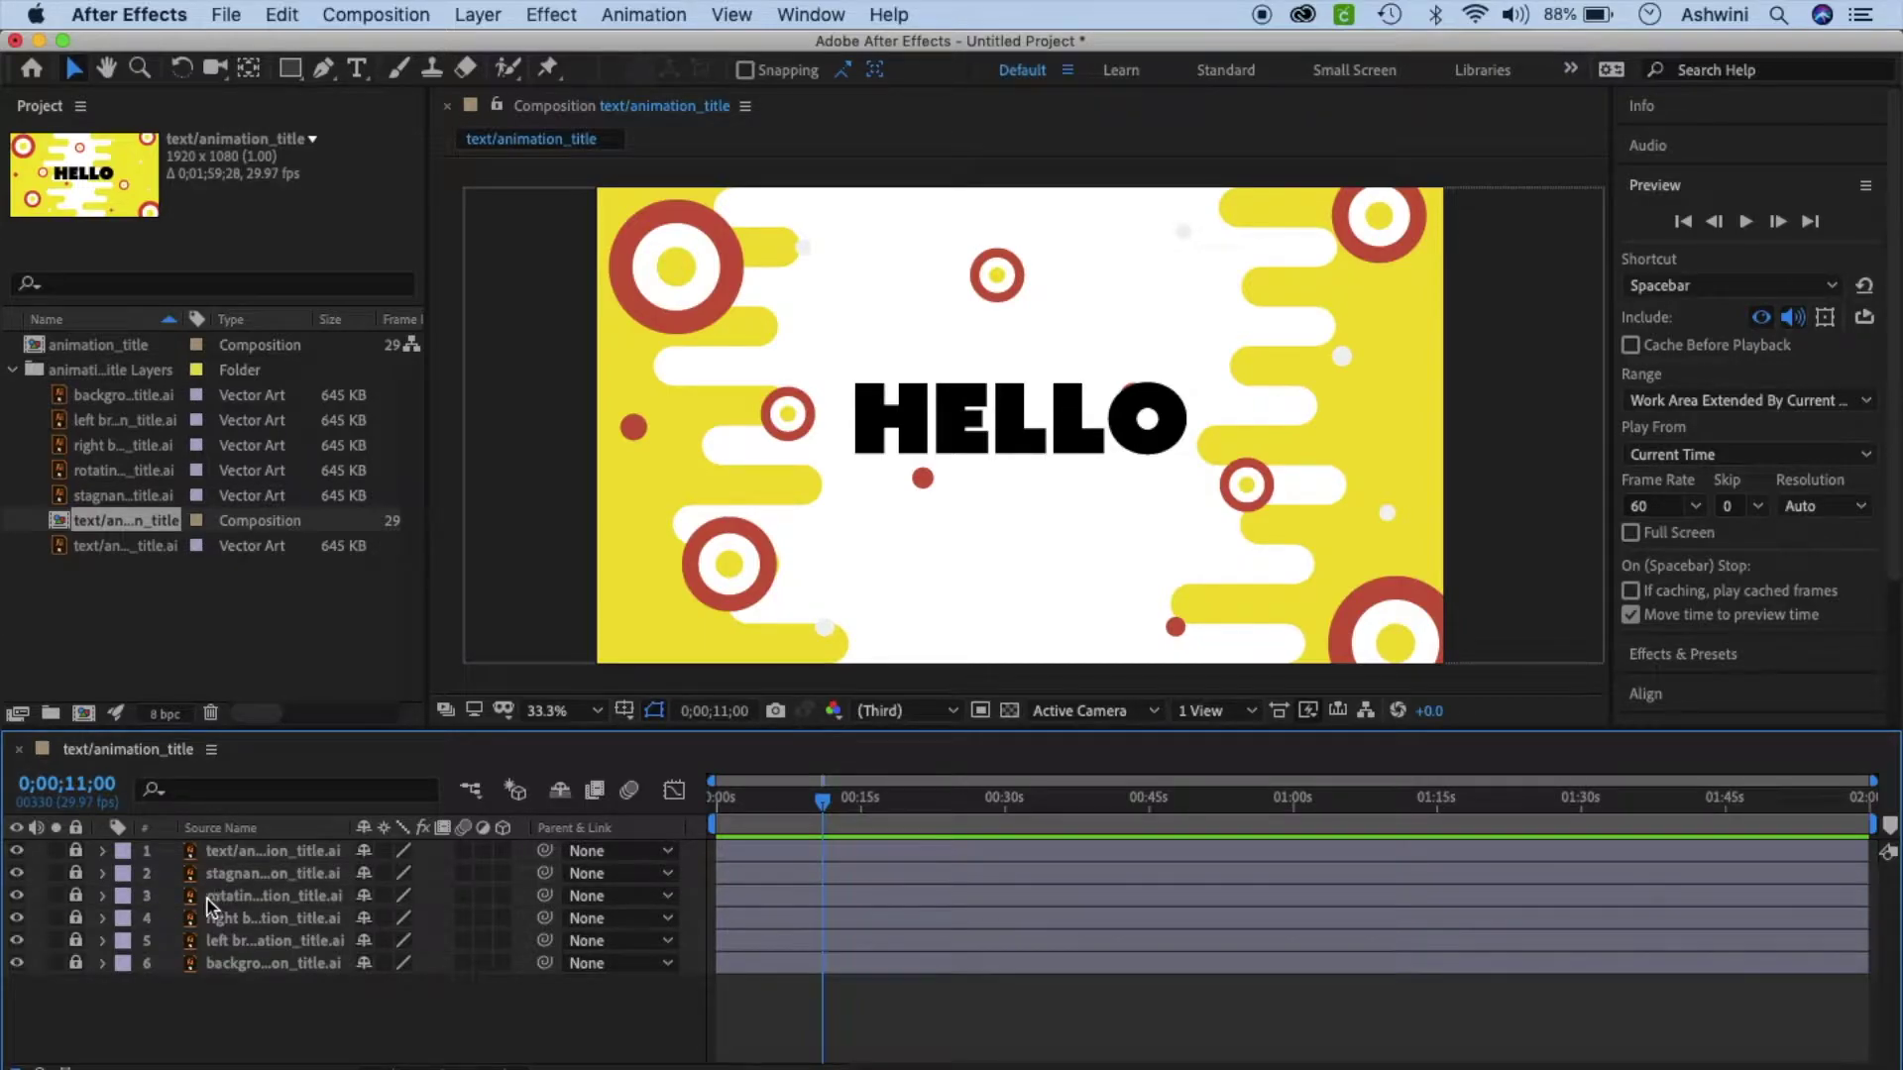
pyautogui.click(16, 897)
pyautogui.click(16, 897)
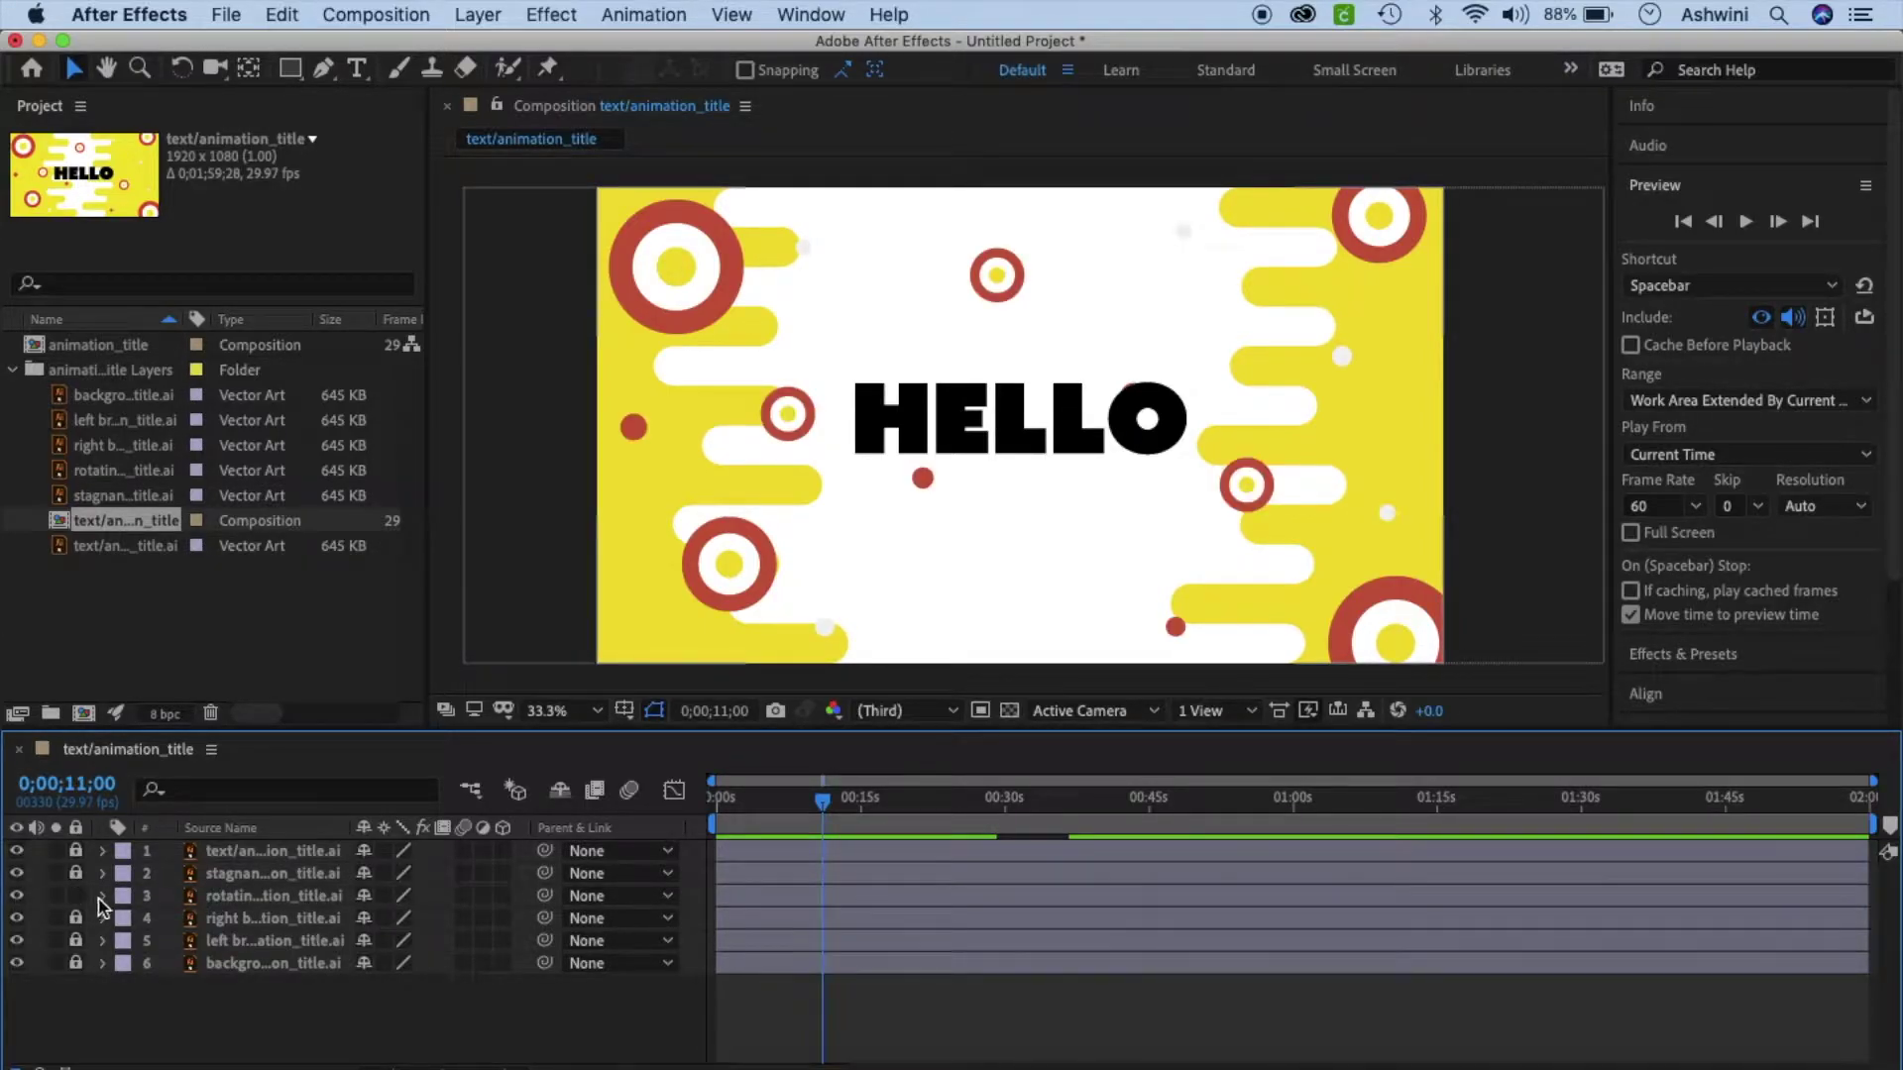
pyautogui.click(102, 897)
pyautogui.click(127, 921)
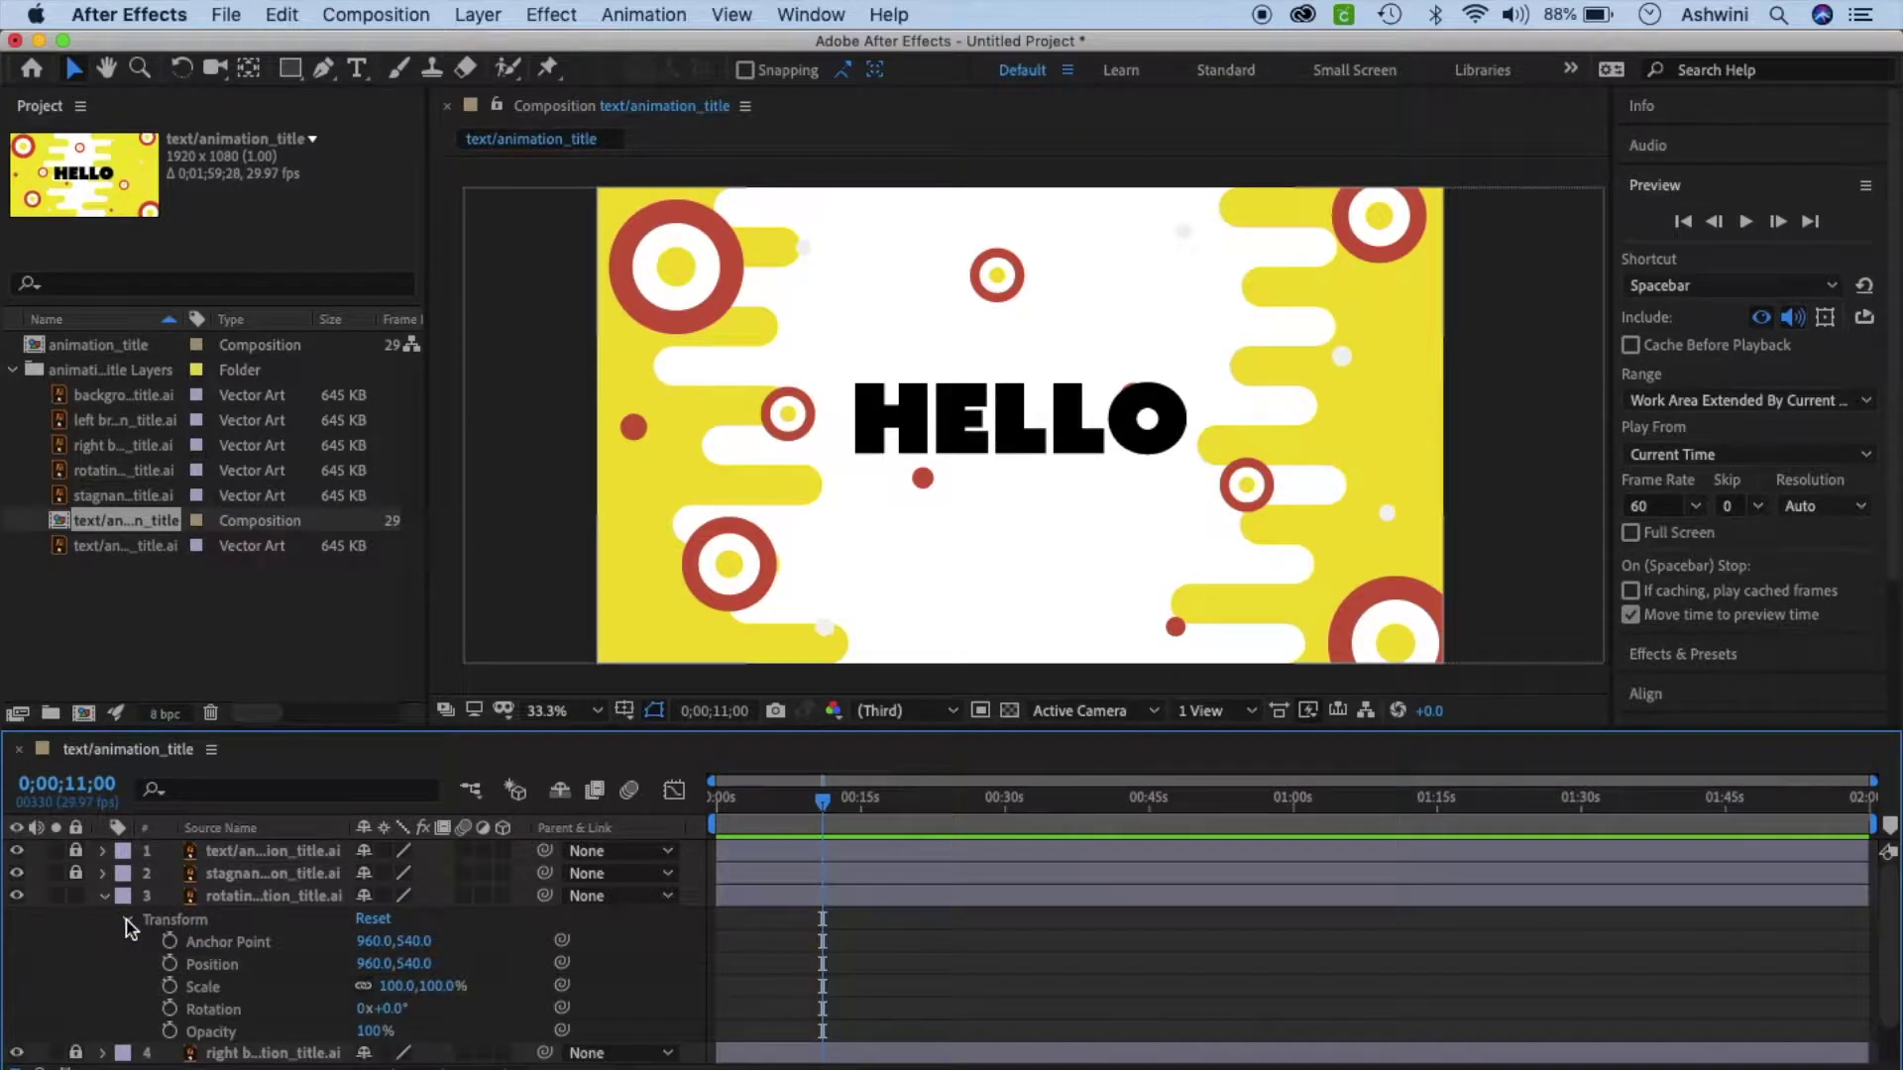
# Animate the rotating layer's Rotation with a keyframe at 0;00;00;00 and a second one of 167° at 0;00;11;08.
pyautogui.moveTo(822, 807); pyautogui.dragTo(716, 802)
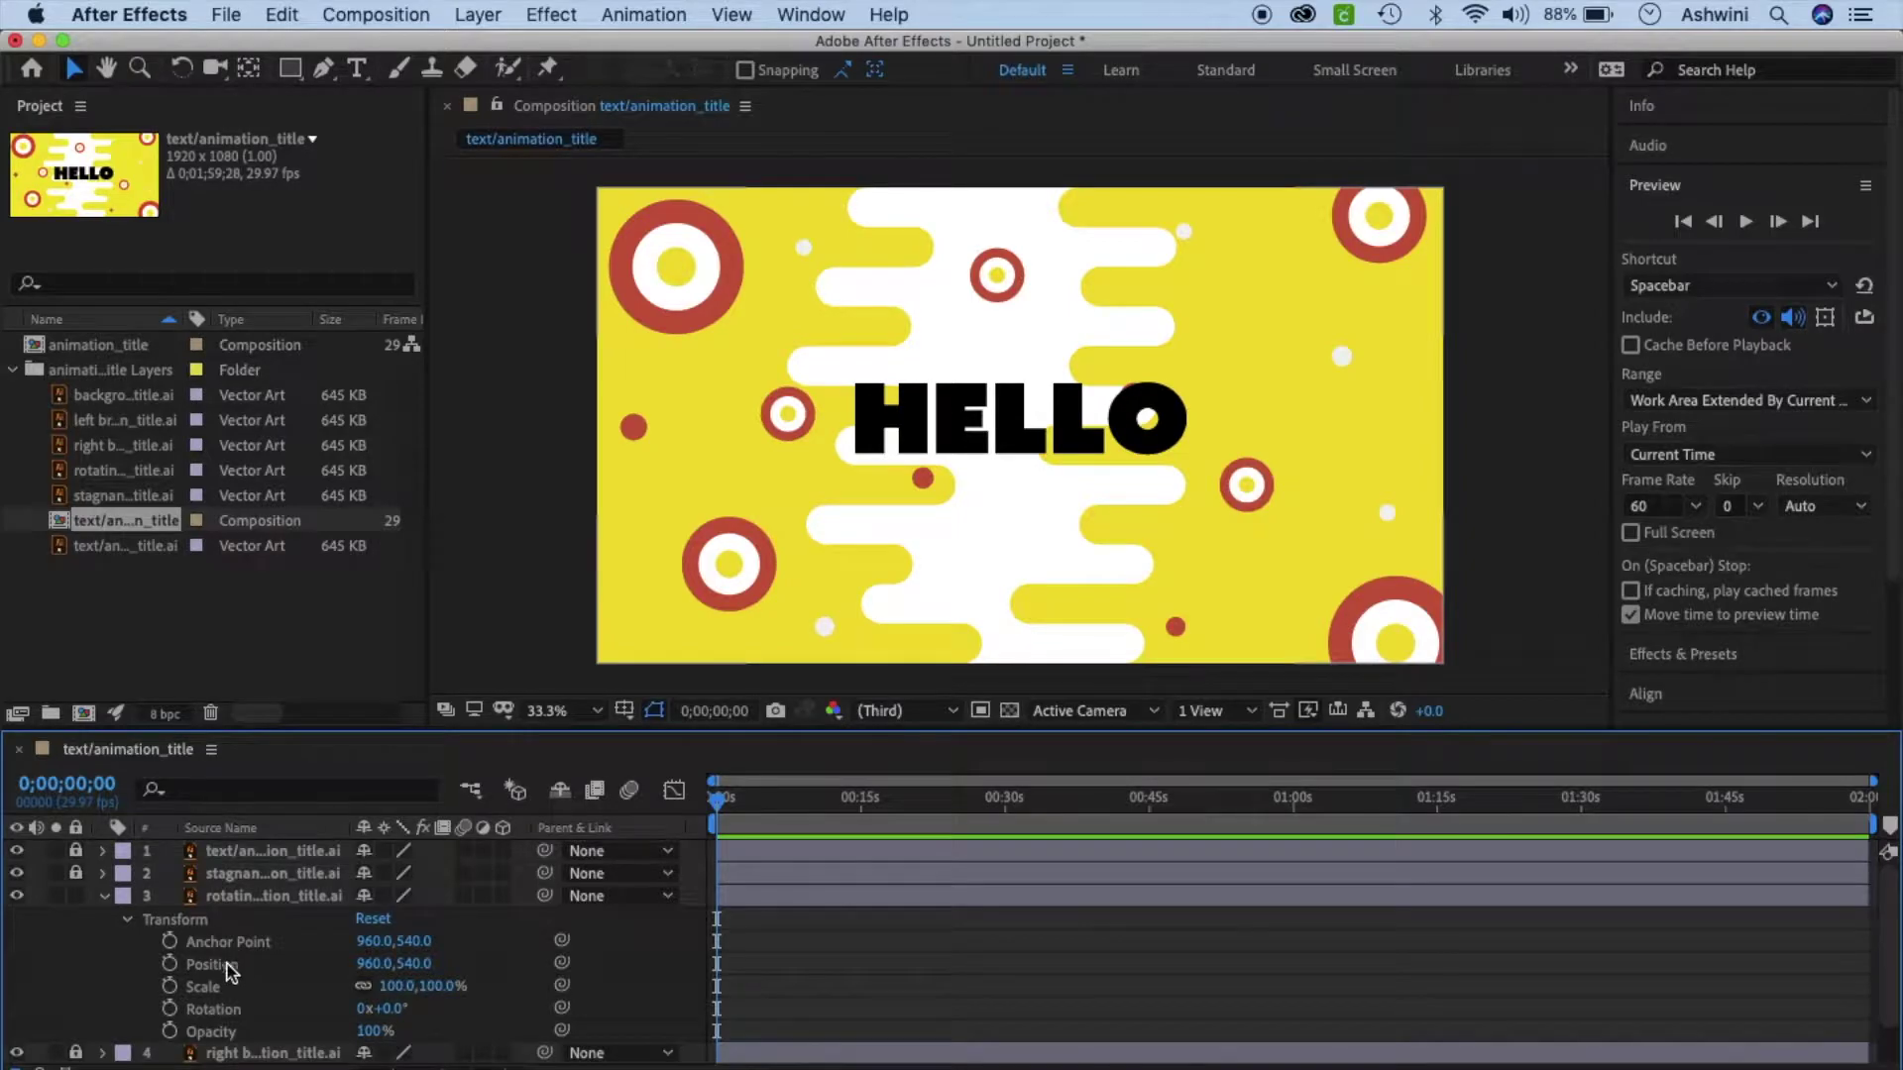
pyautogui.click(169, 1009)
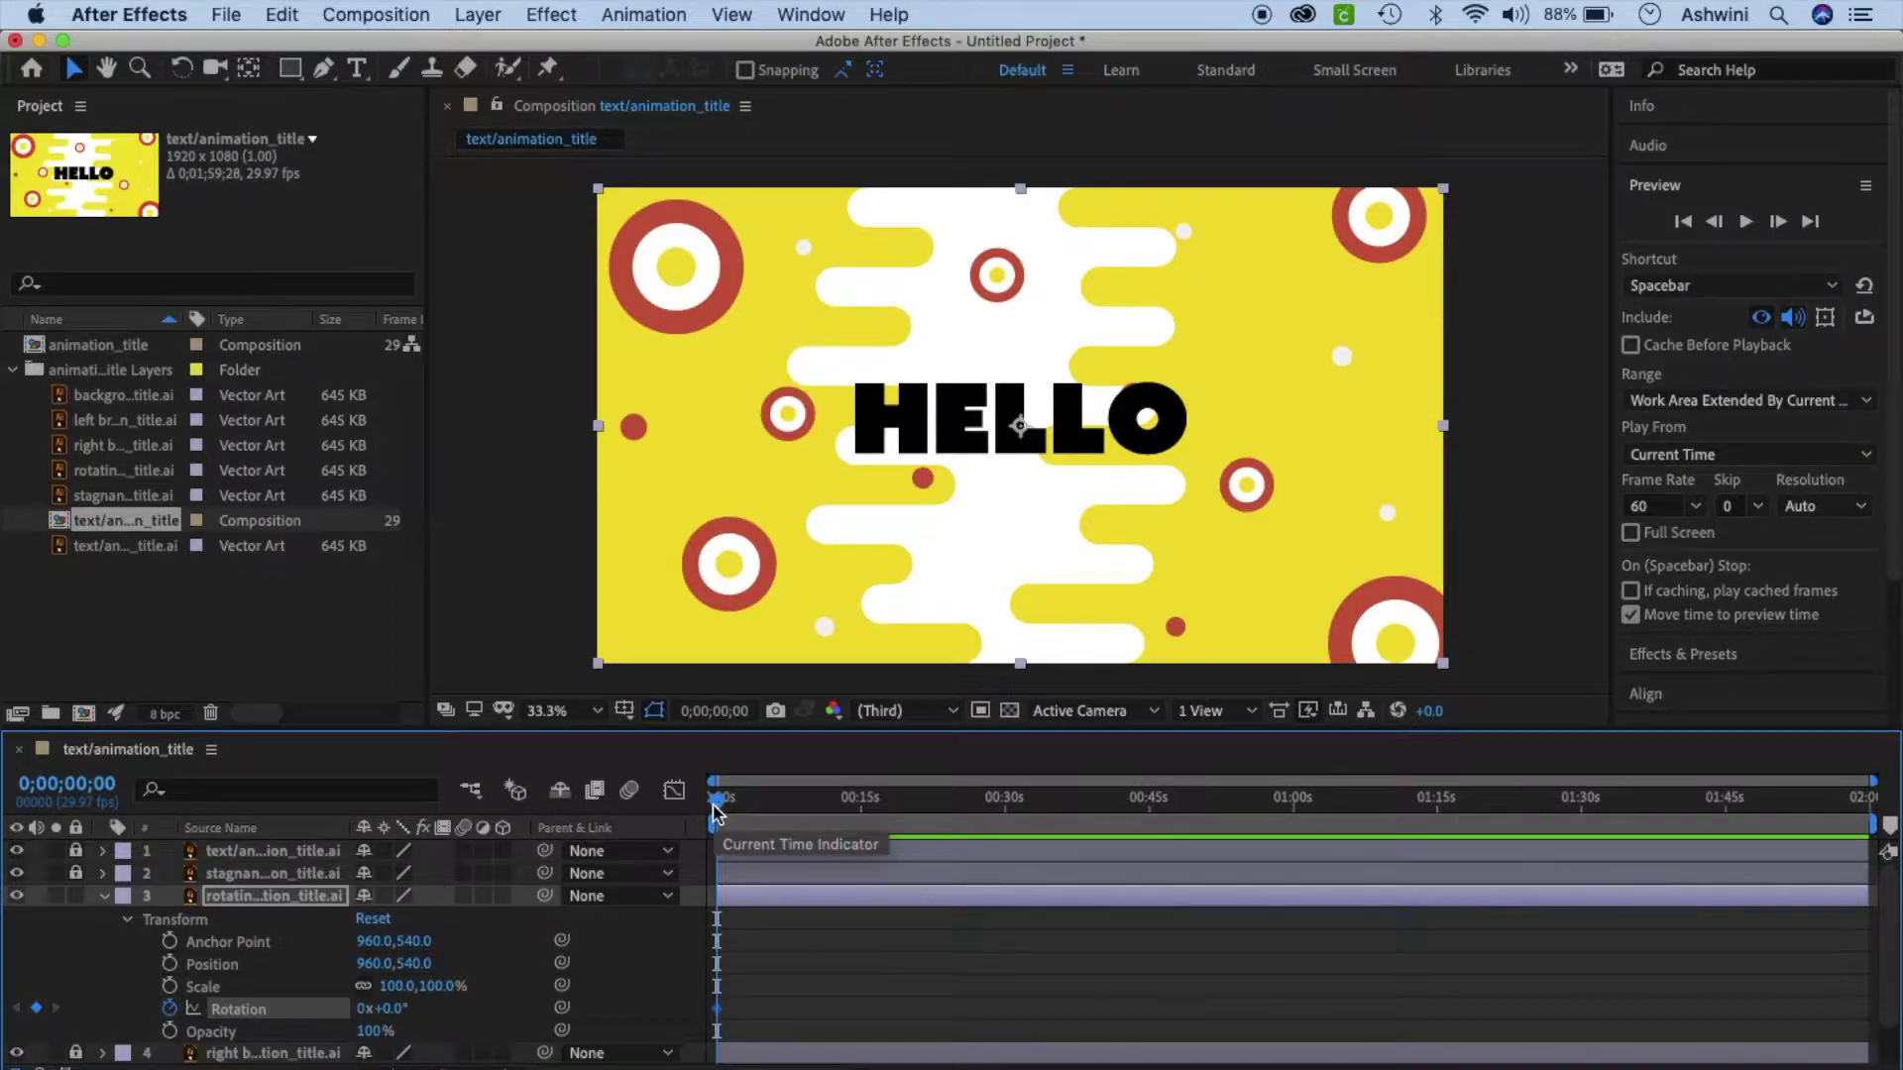
pyautogui.moveTo(714, 808); pyautogui.dragTo(822, 819)
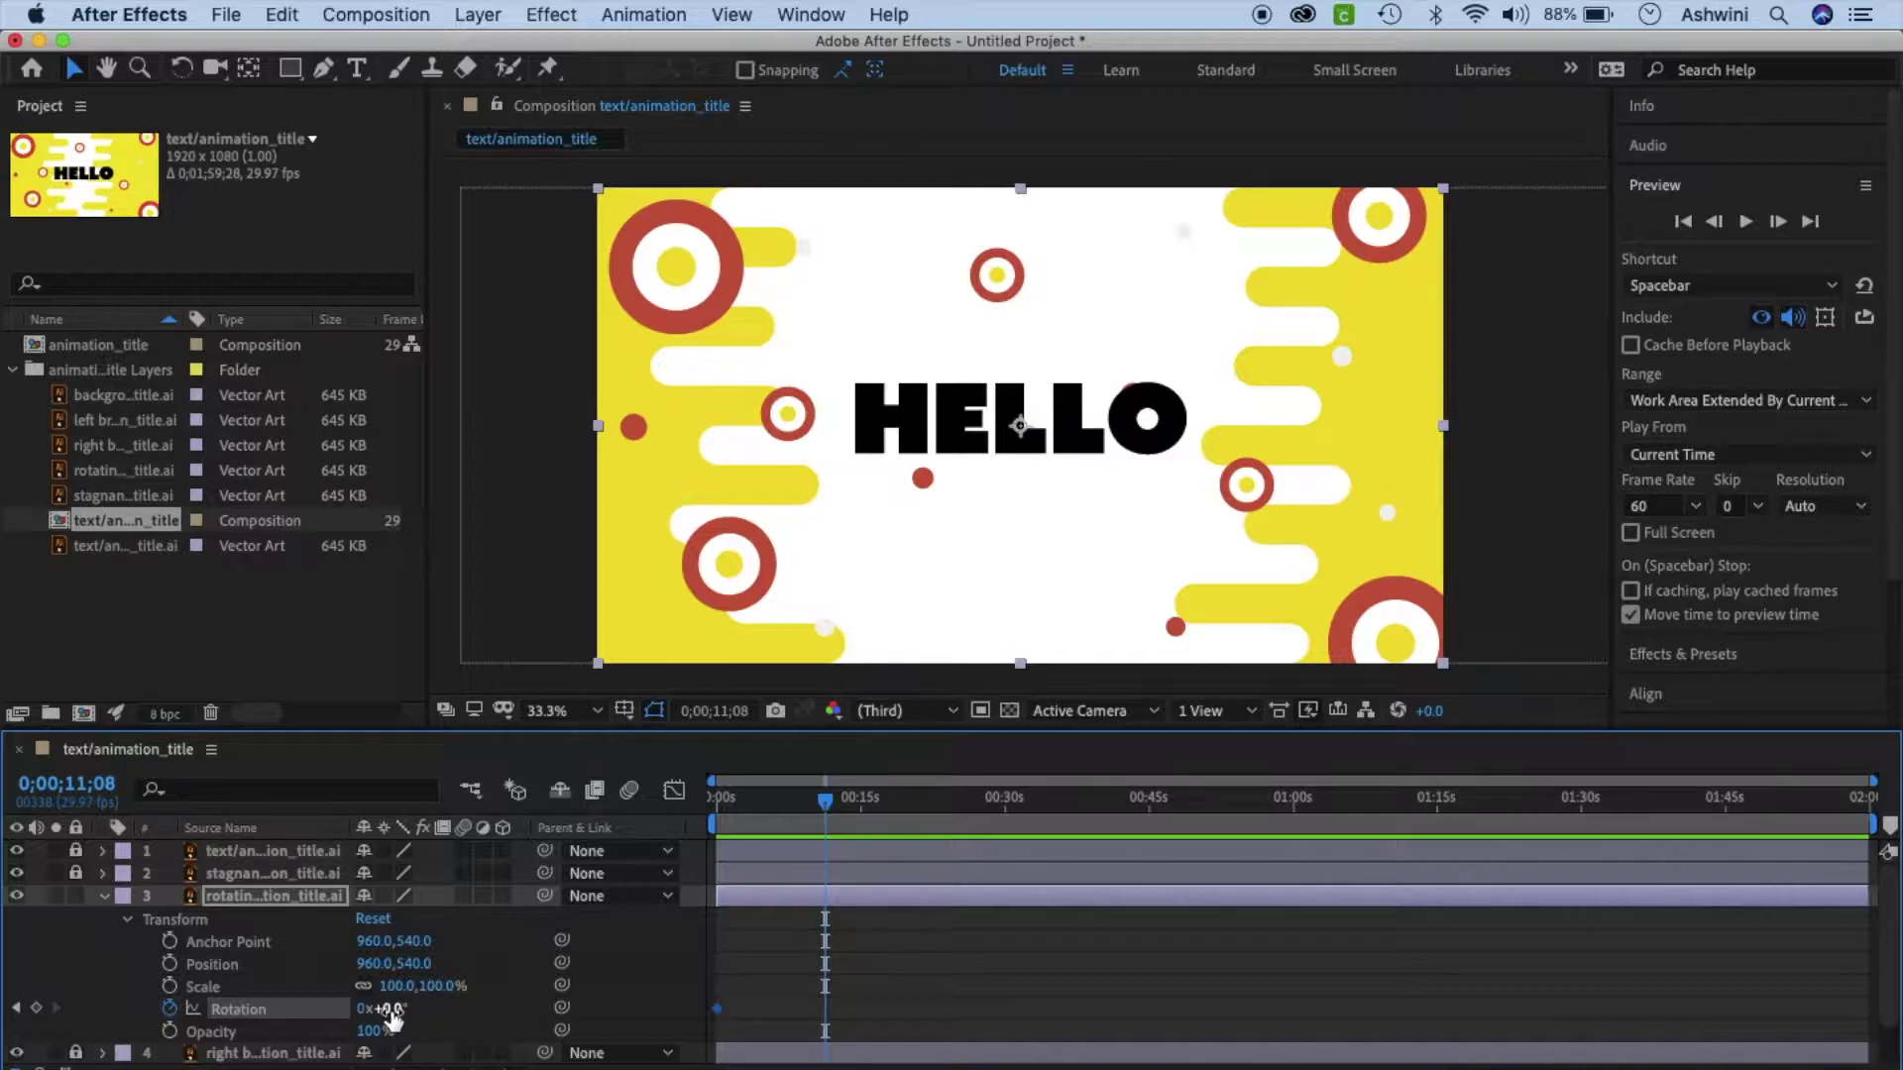
pyautogui.moveTo(391, 1008); pyautogui.dragTo(409, 1009)
pyautogui.moveTo(428, 1009); pyautogui.dragTo(664, 1062)
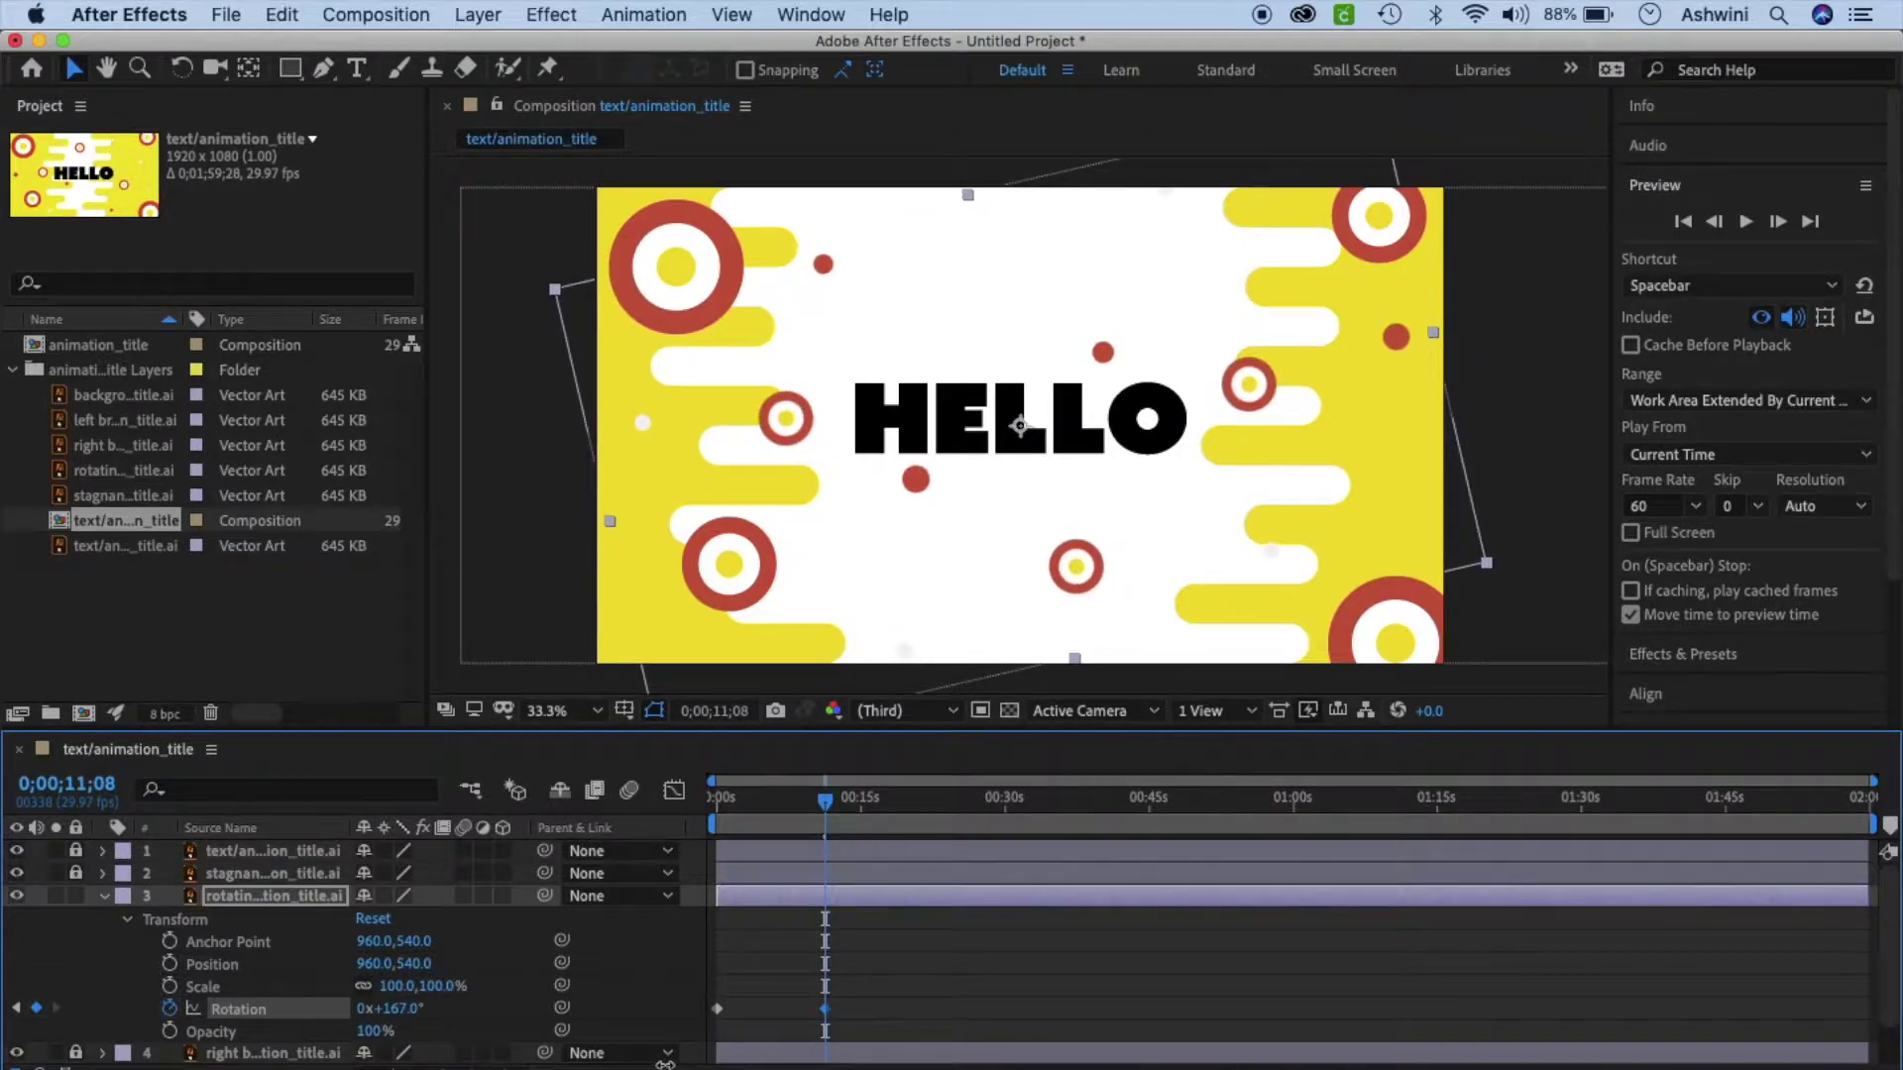
# Preview the rotation from 0;00;00;00, and lock and collapse the rotating layer.
pyautogui.press('space')
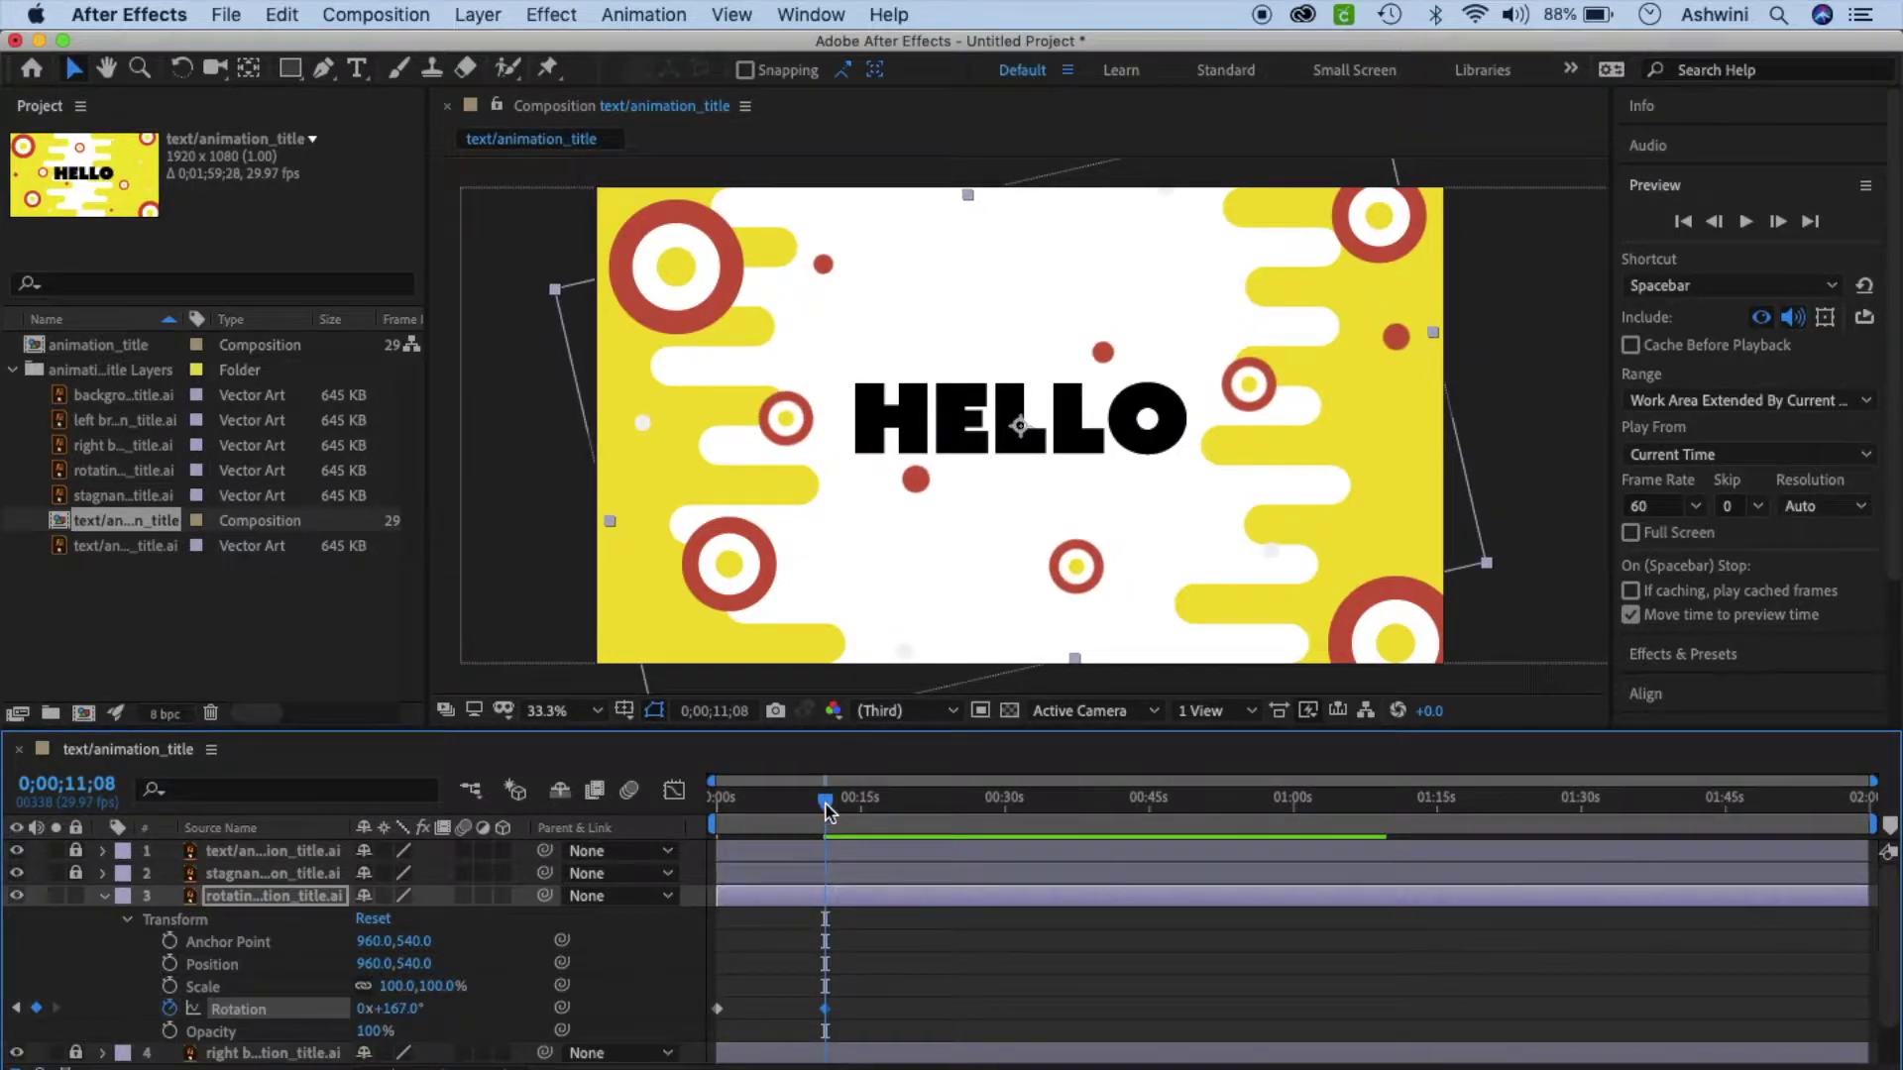
pyautogui.press('Home')
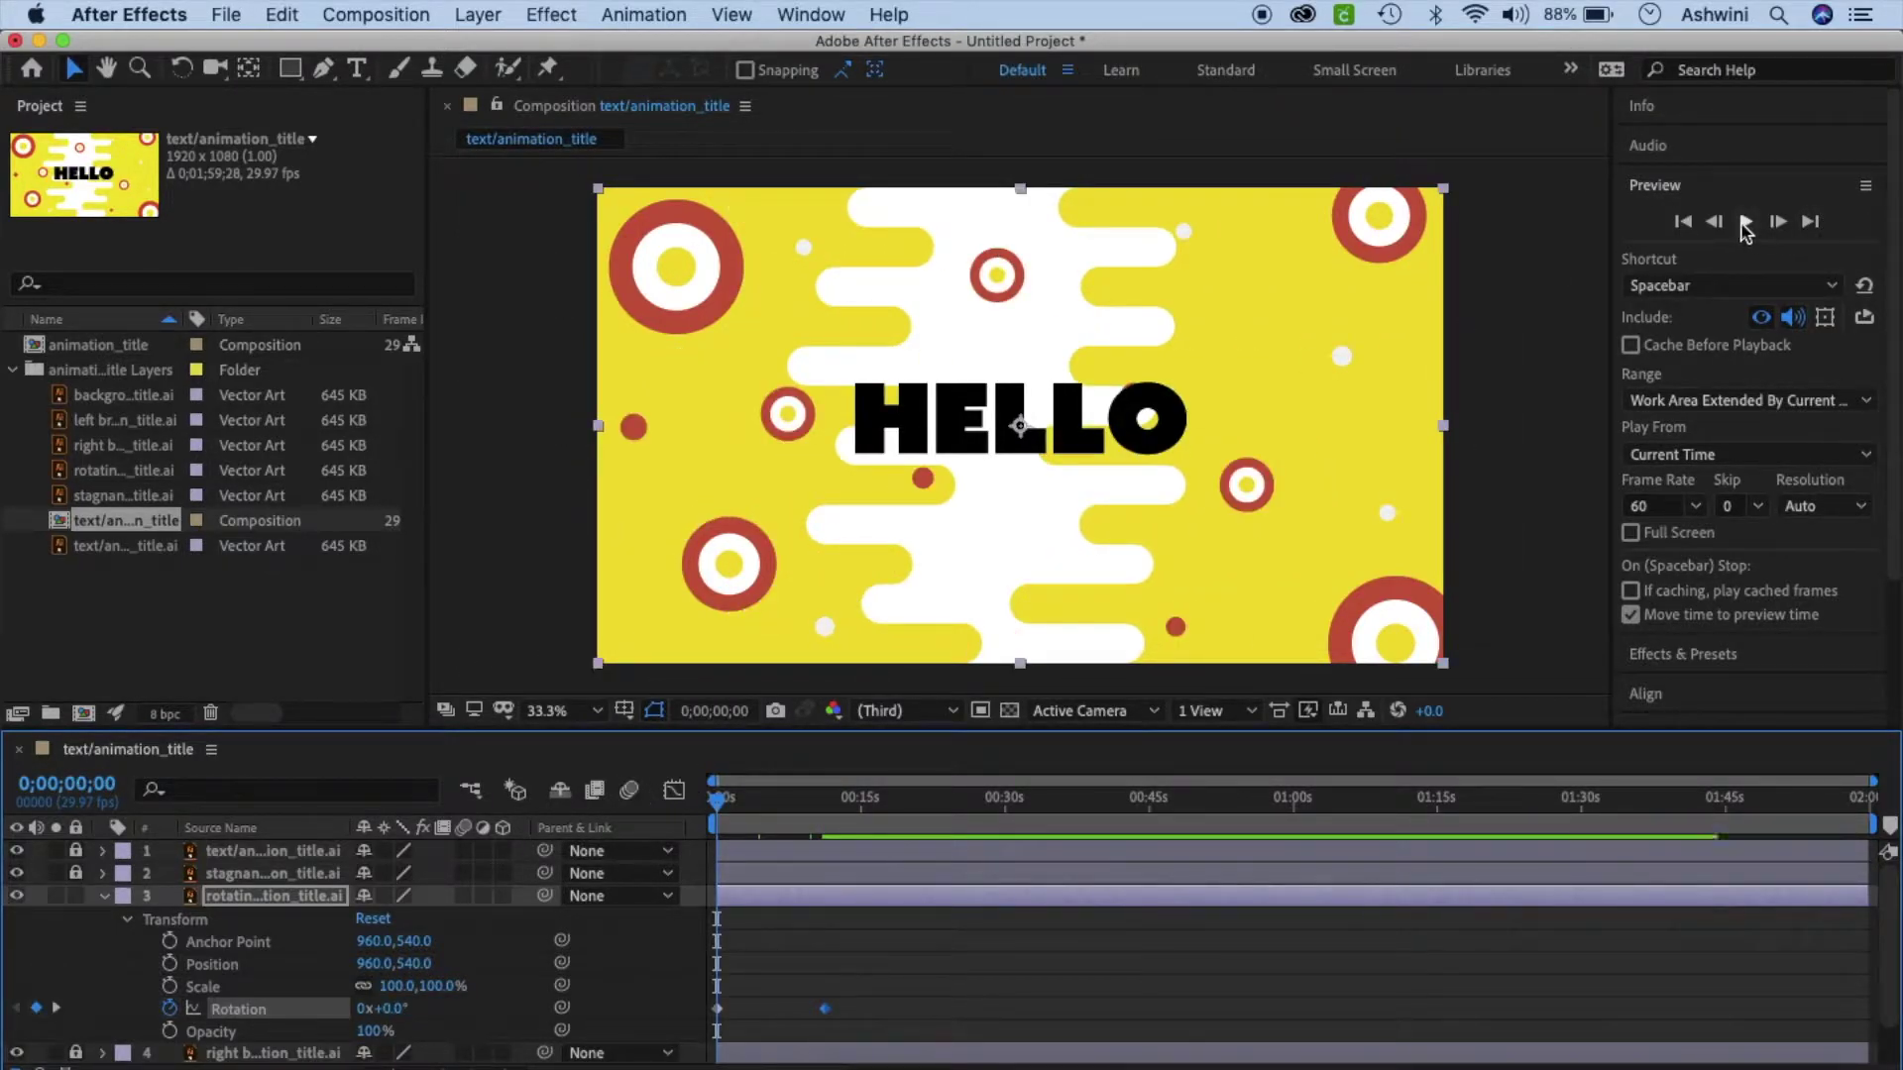
pyautogui.click(1746, 222)
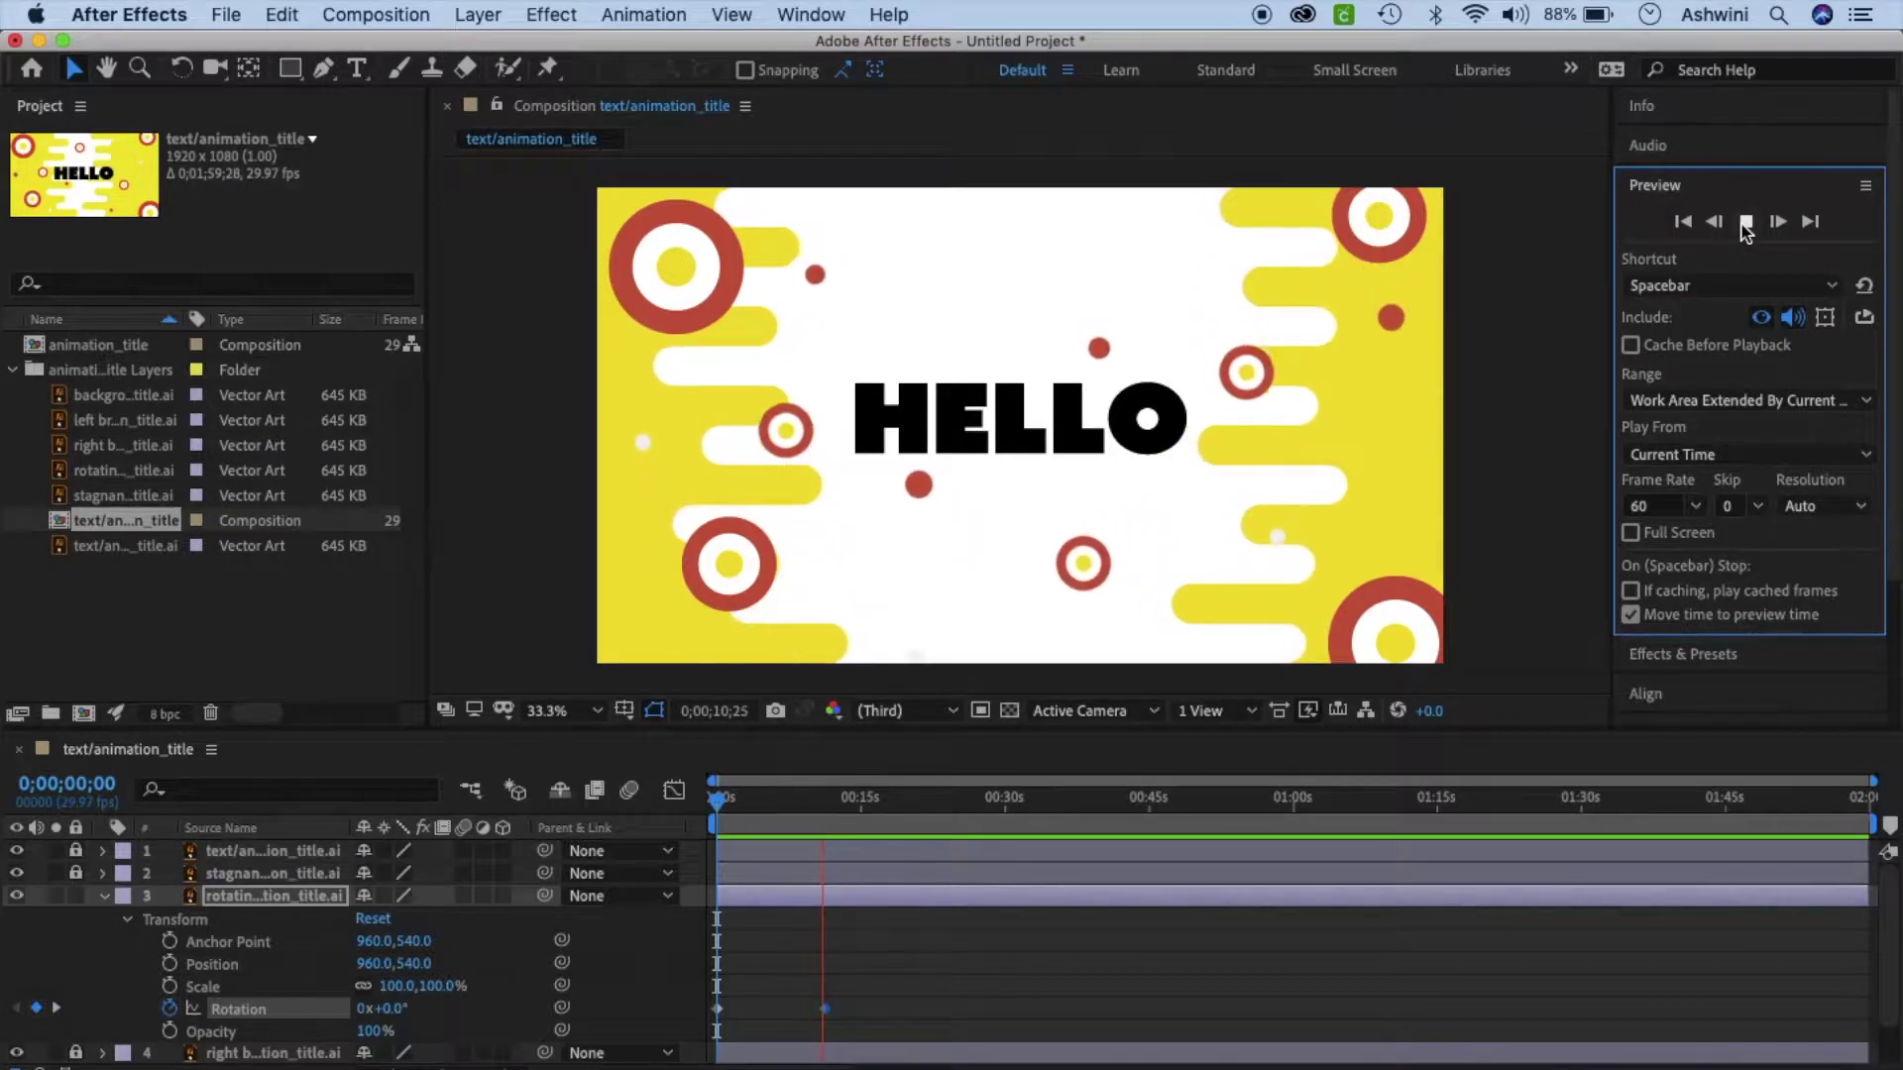
pyautogui.click(75, 896)
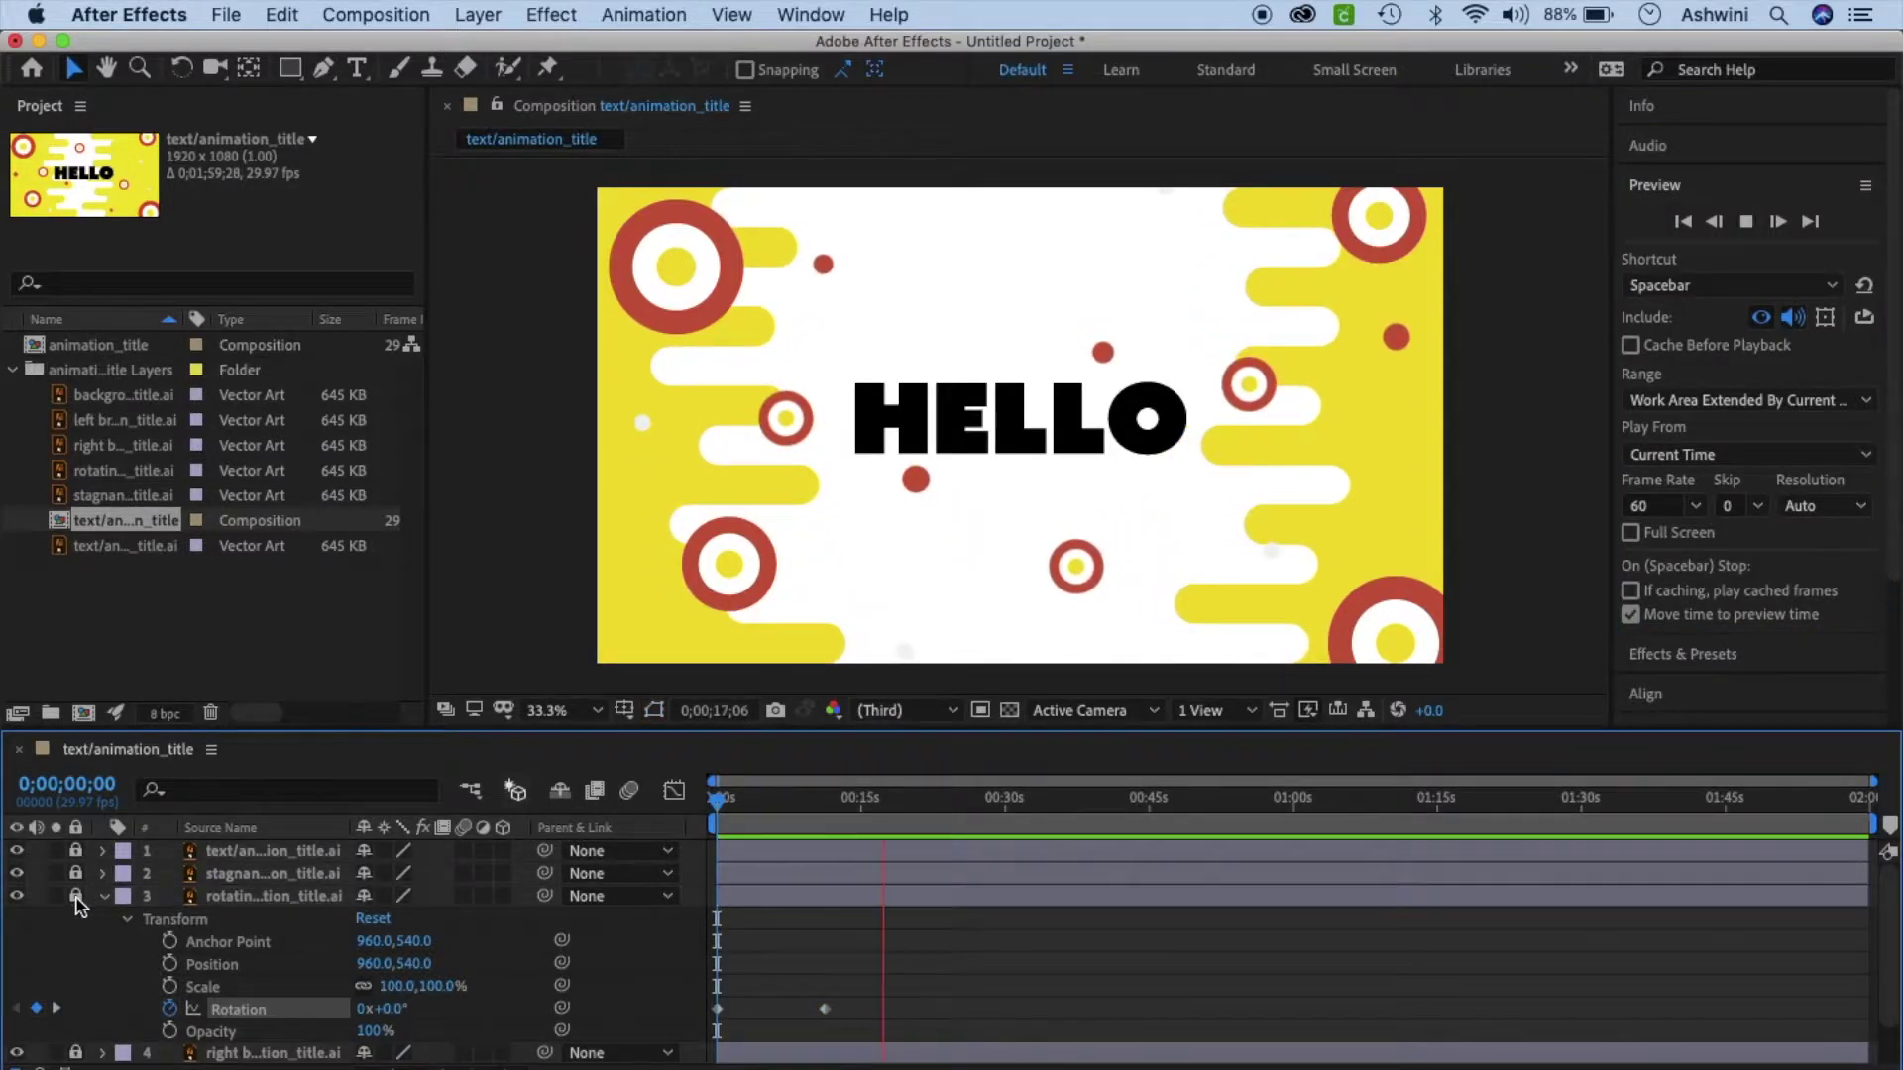
pyautogui.click(1747, 222)
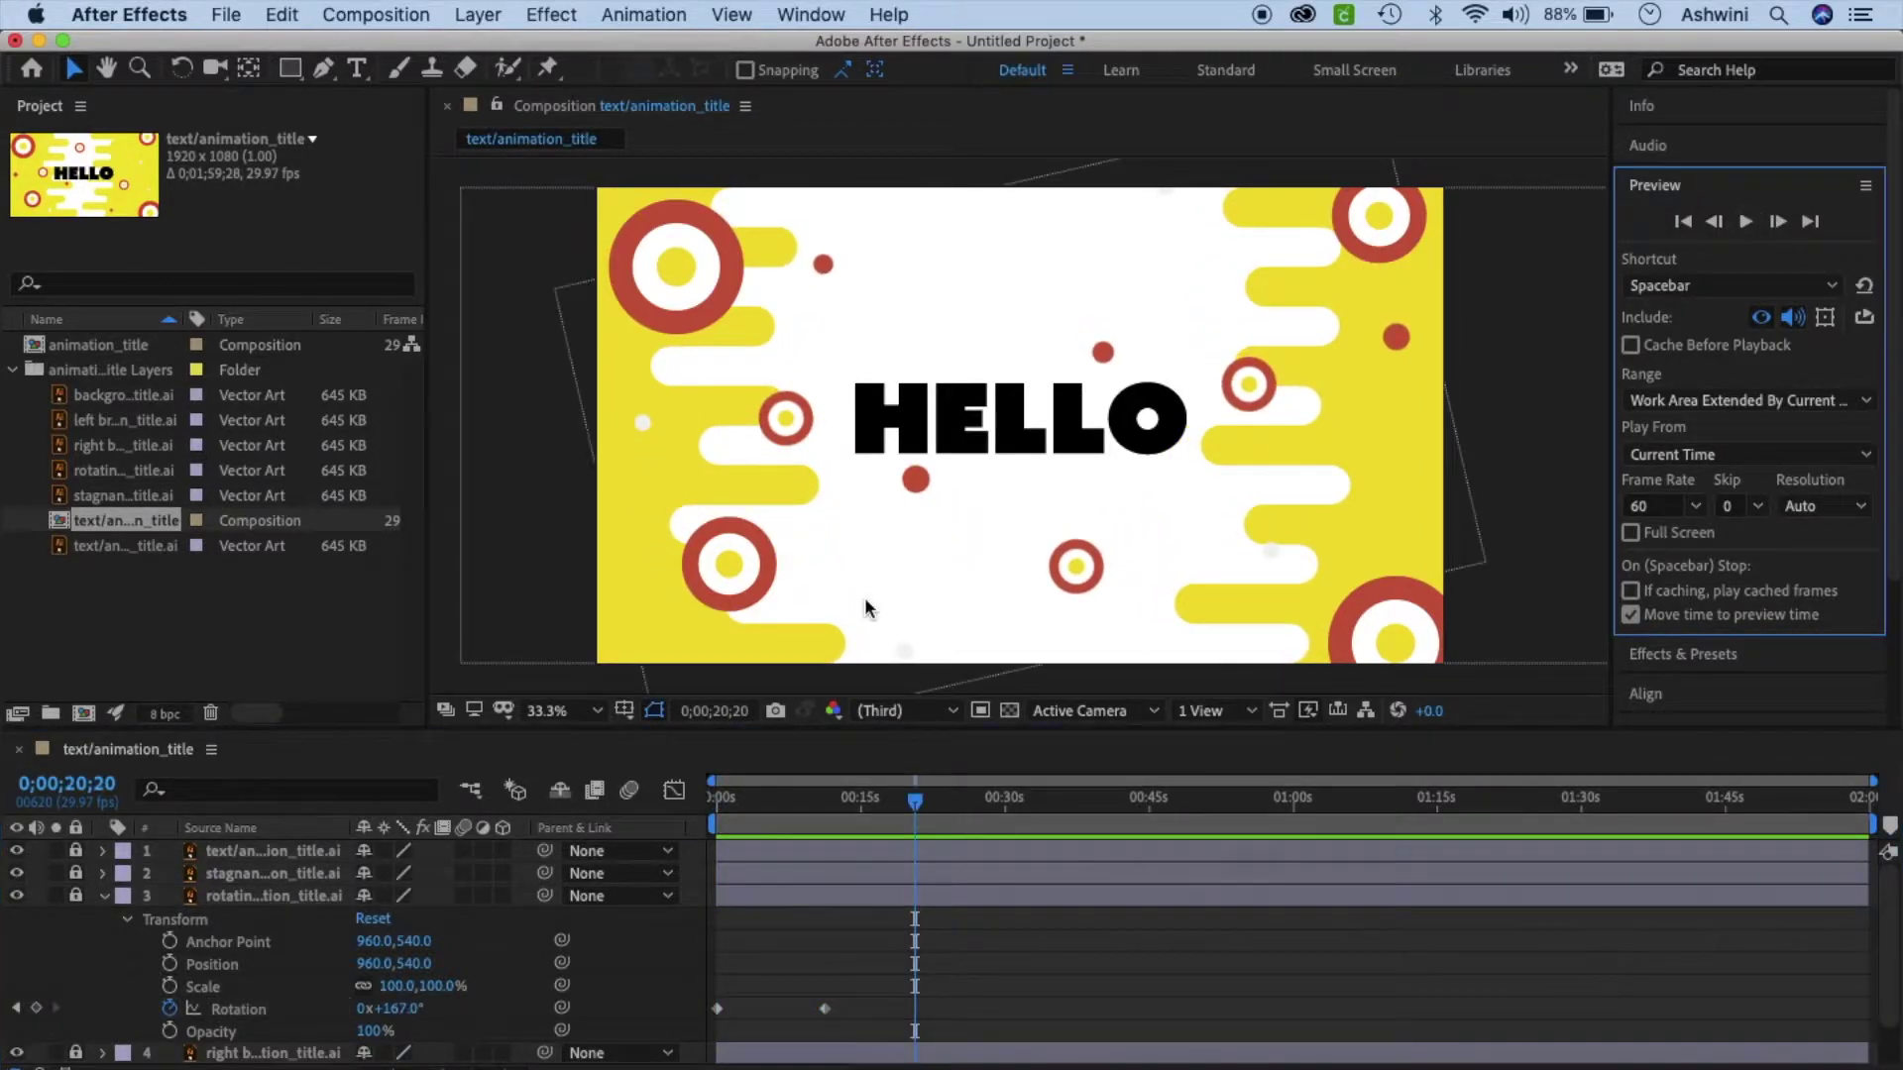
pyautogui.click(104, 896)
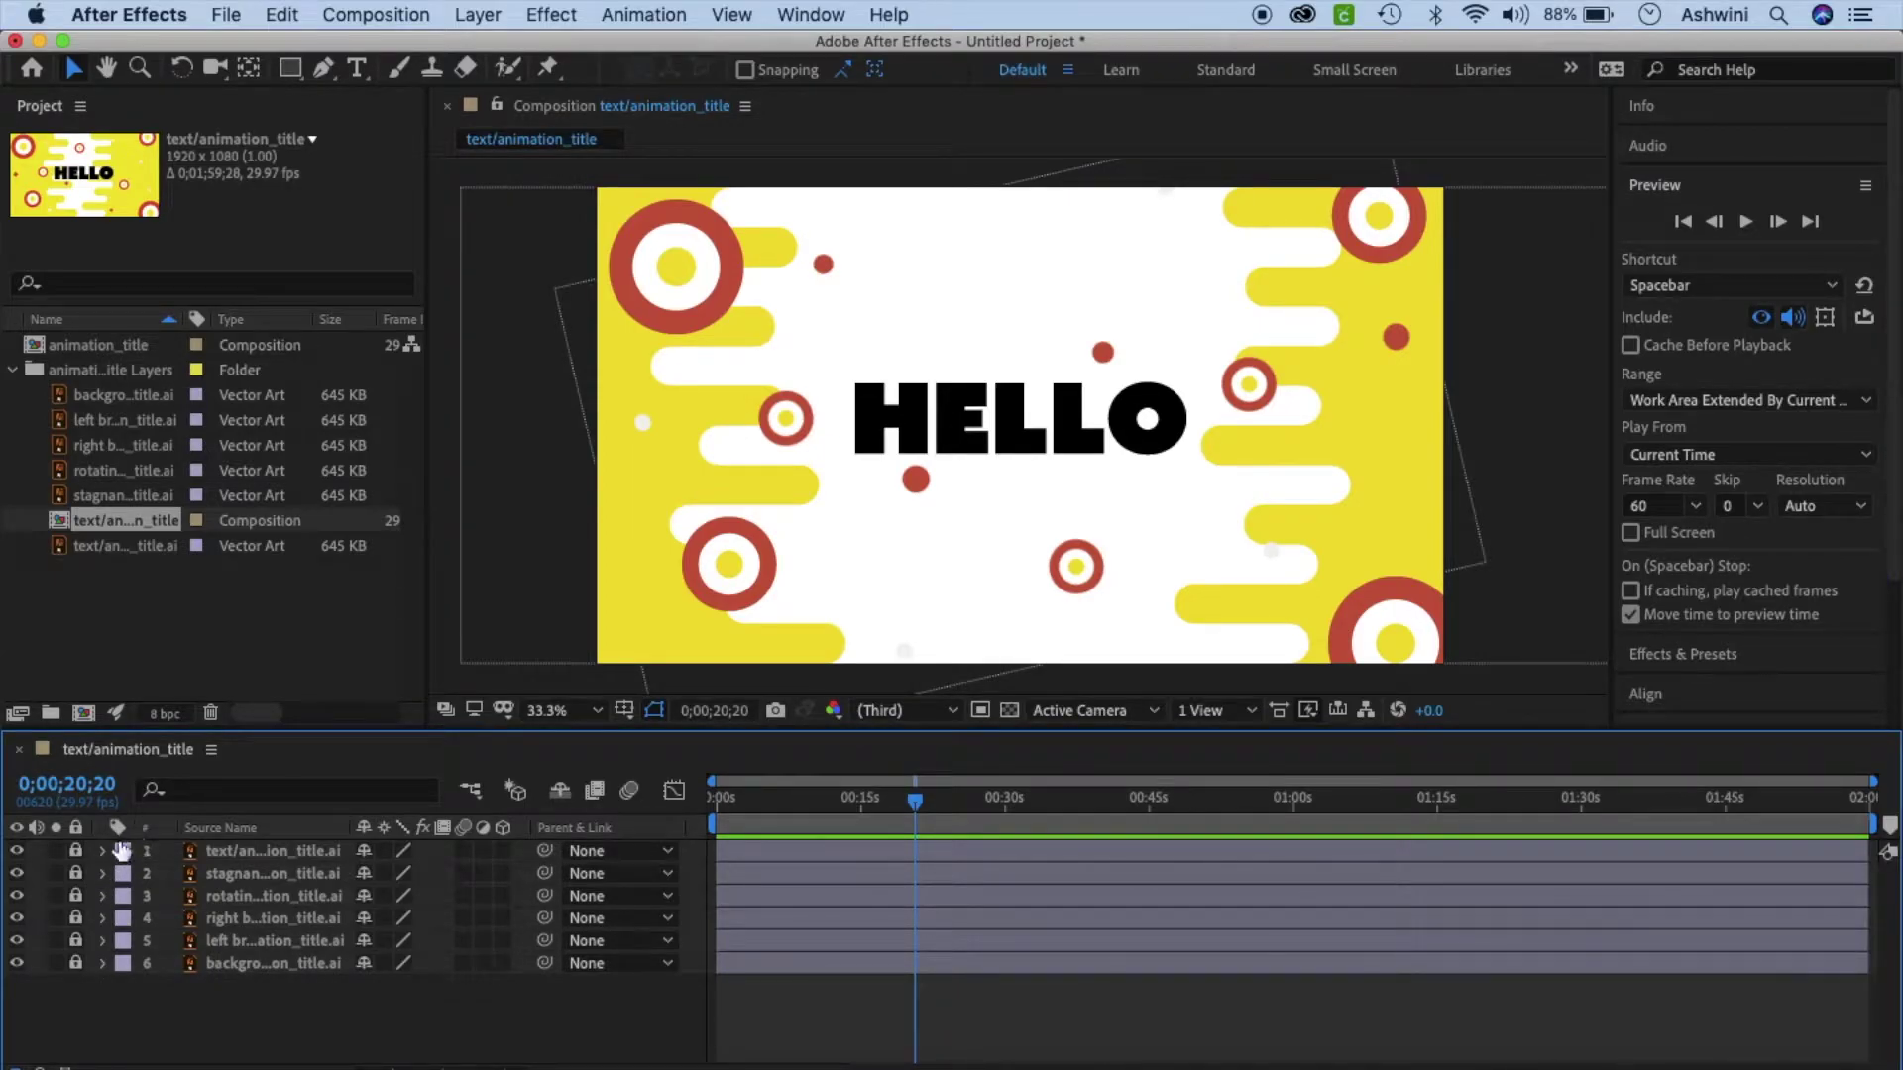
# Unlock the text layer, expand its Transform properties, and return the current time to 0;00;00;00.
pyautogui.click(101, 852)
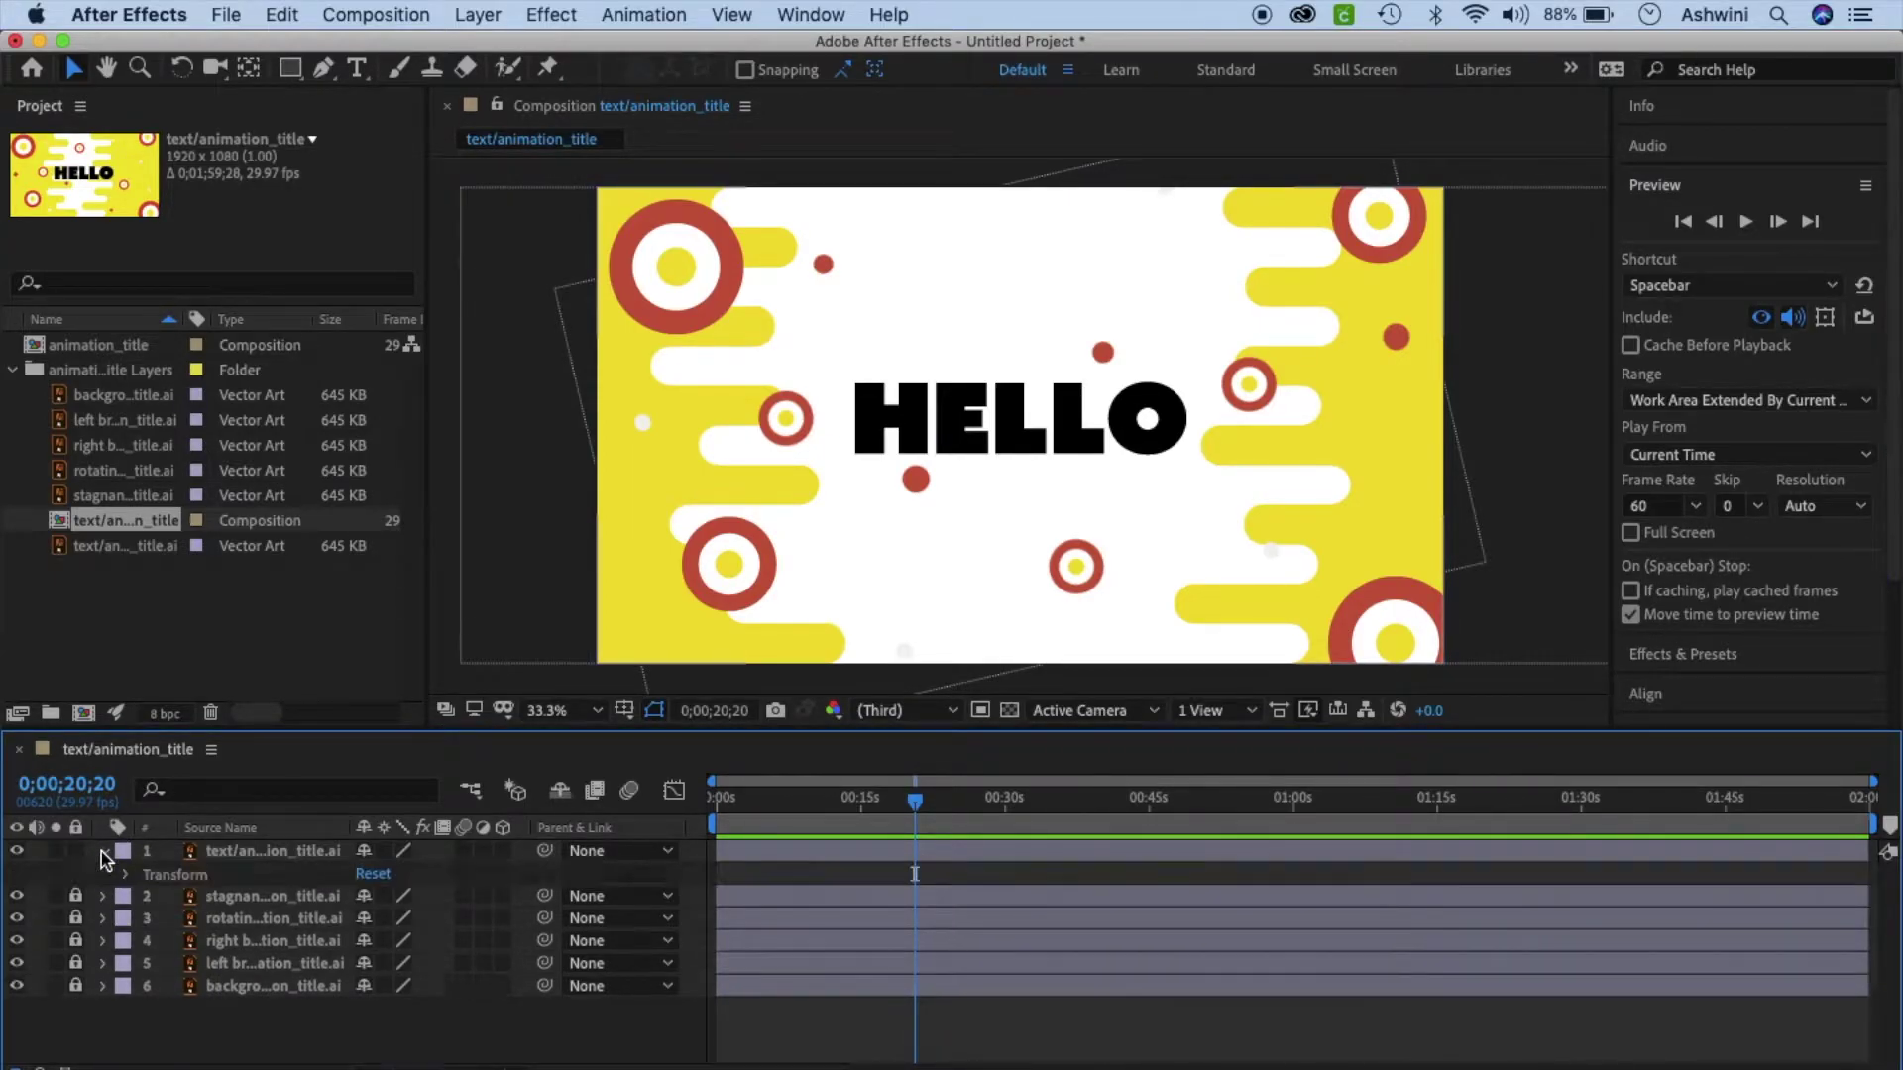
pyautogui.click(128, 874)
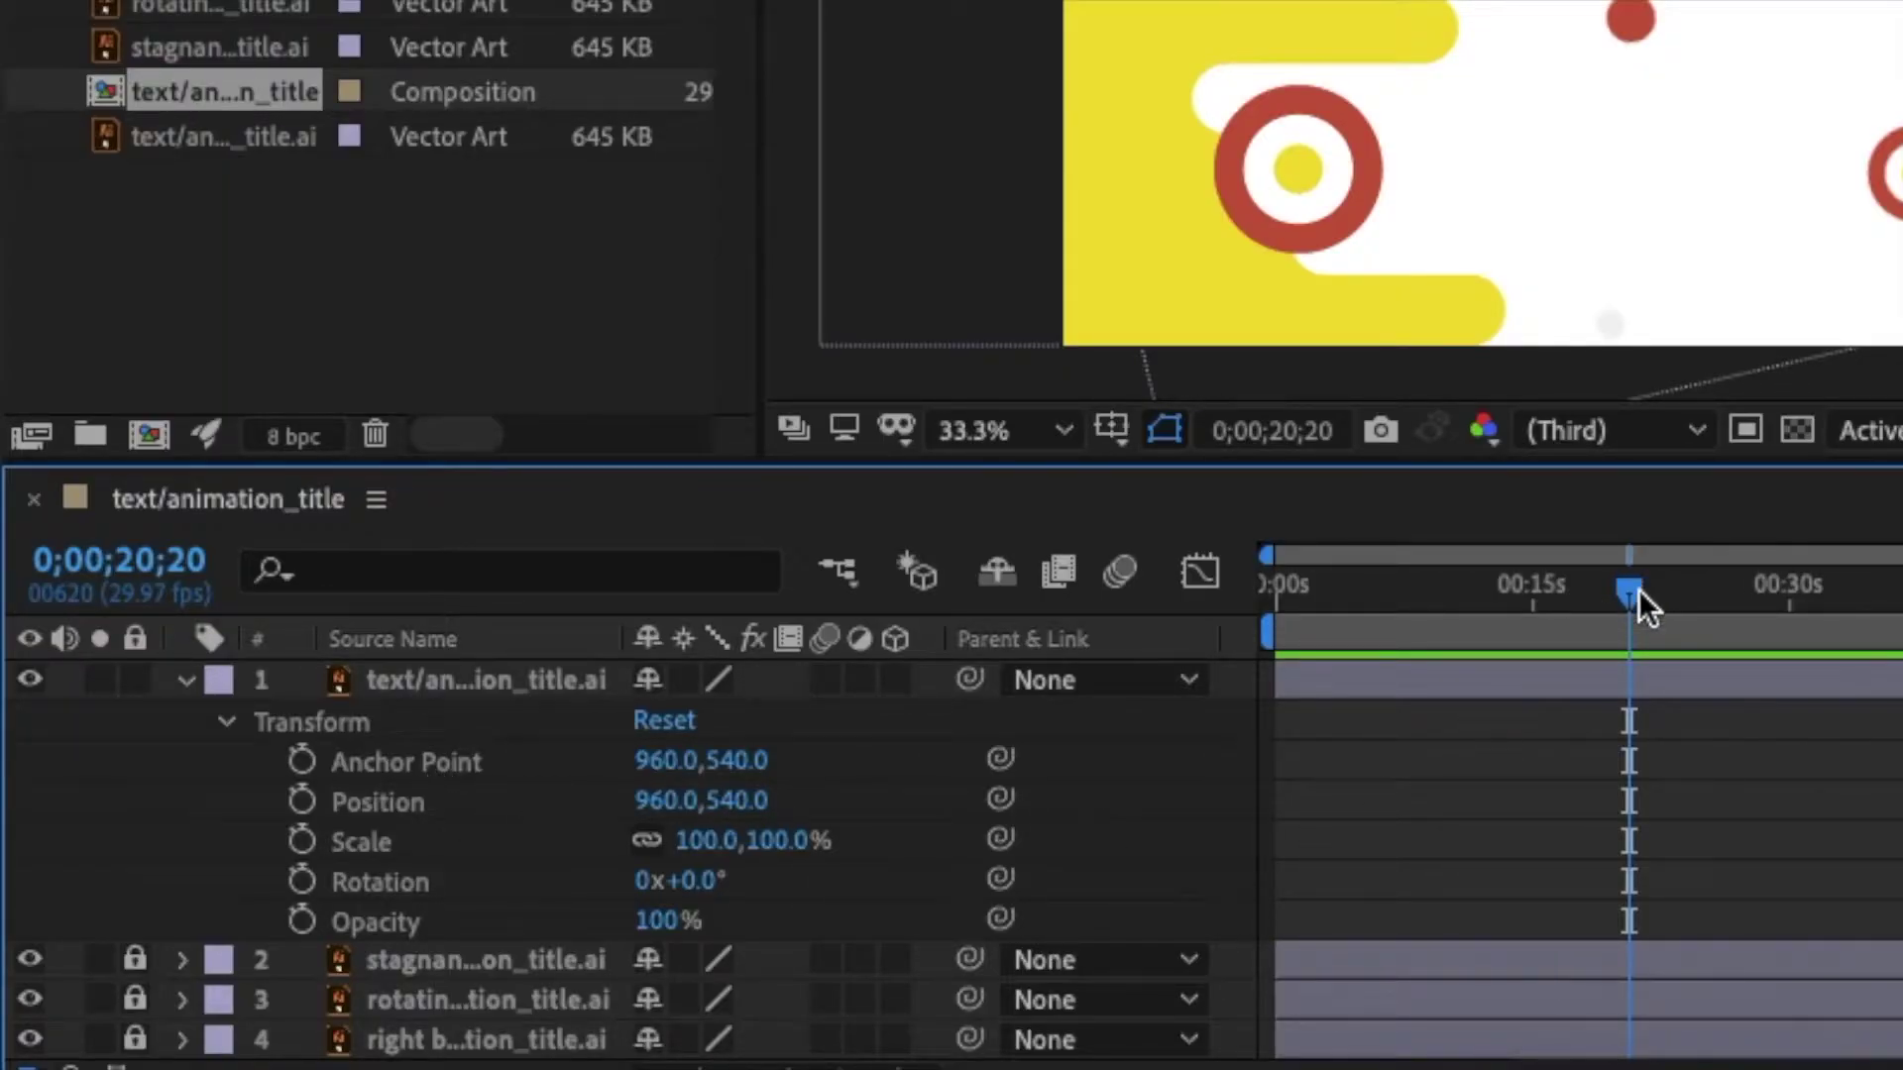
pyautogui.moveTo(1630, 592); pyautogui.dragTo(1210, 592)
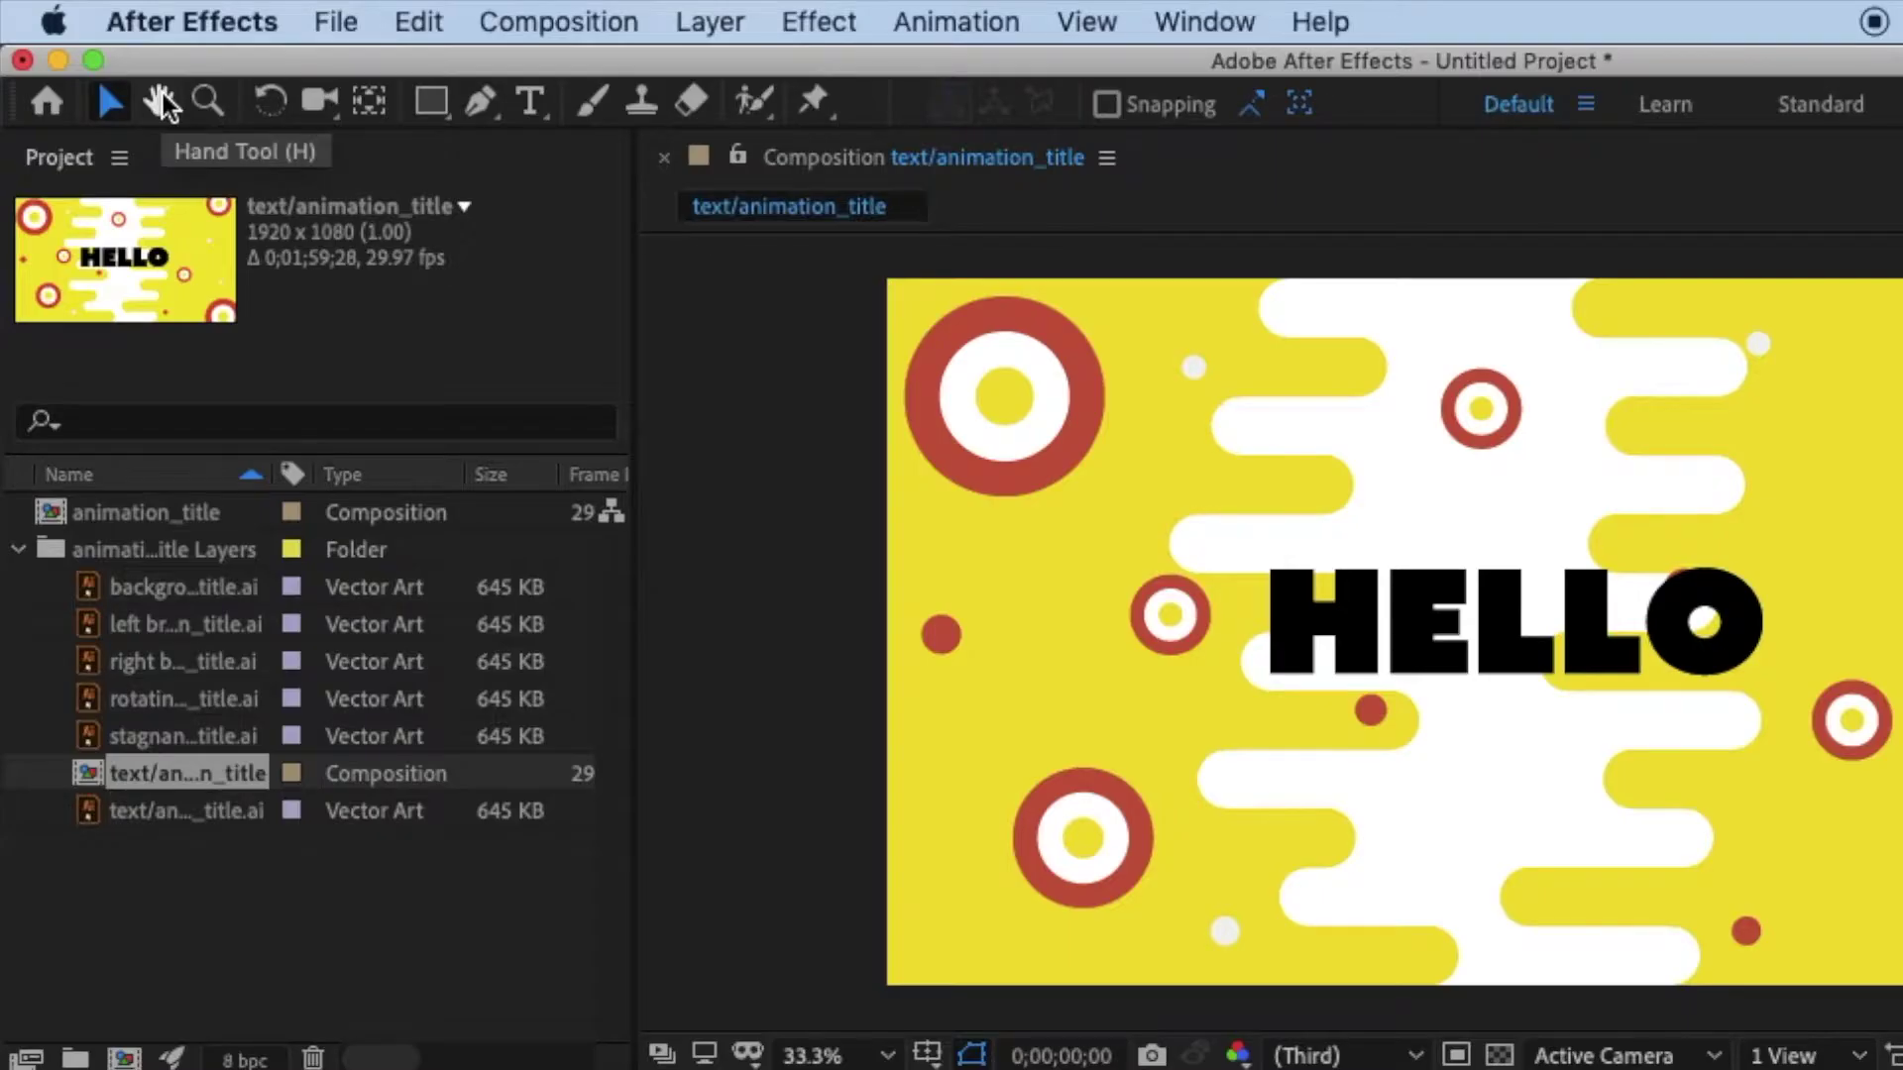
# Centre the text layer's anchor point on the word HELLO, at 963, 522, using the Pan Behind tool.
pyautogui.click(158, 100)
pyautogui.click(1454, 642)
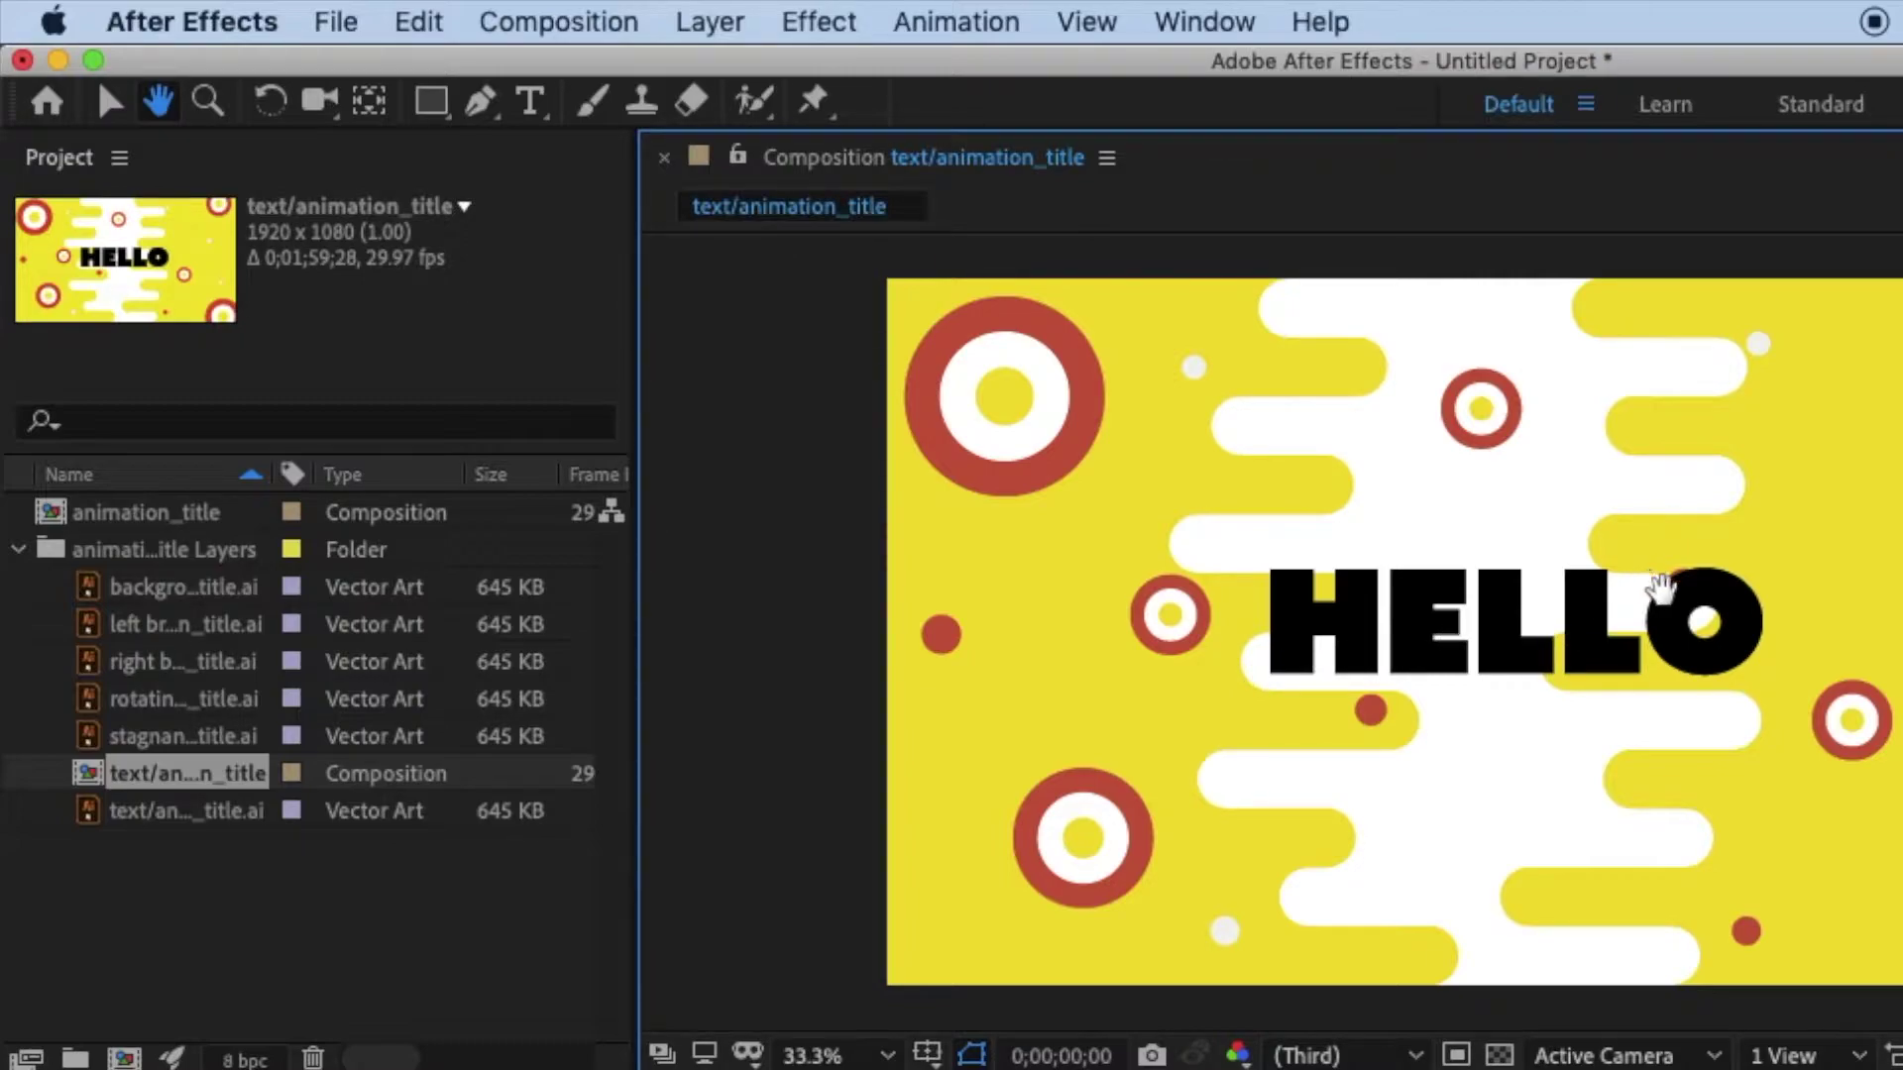
pyautogui.click(369, 100)
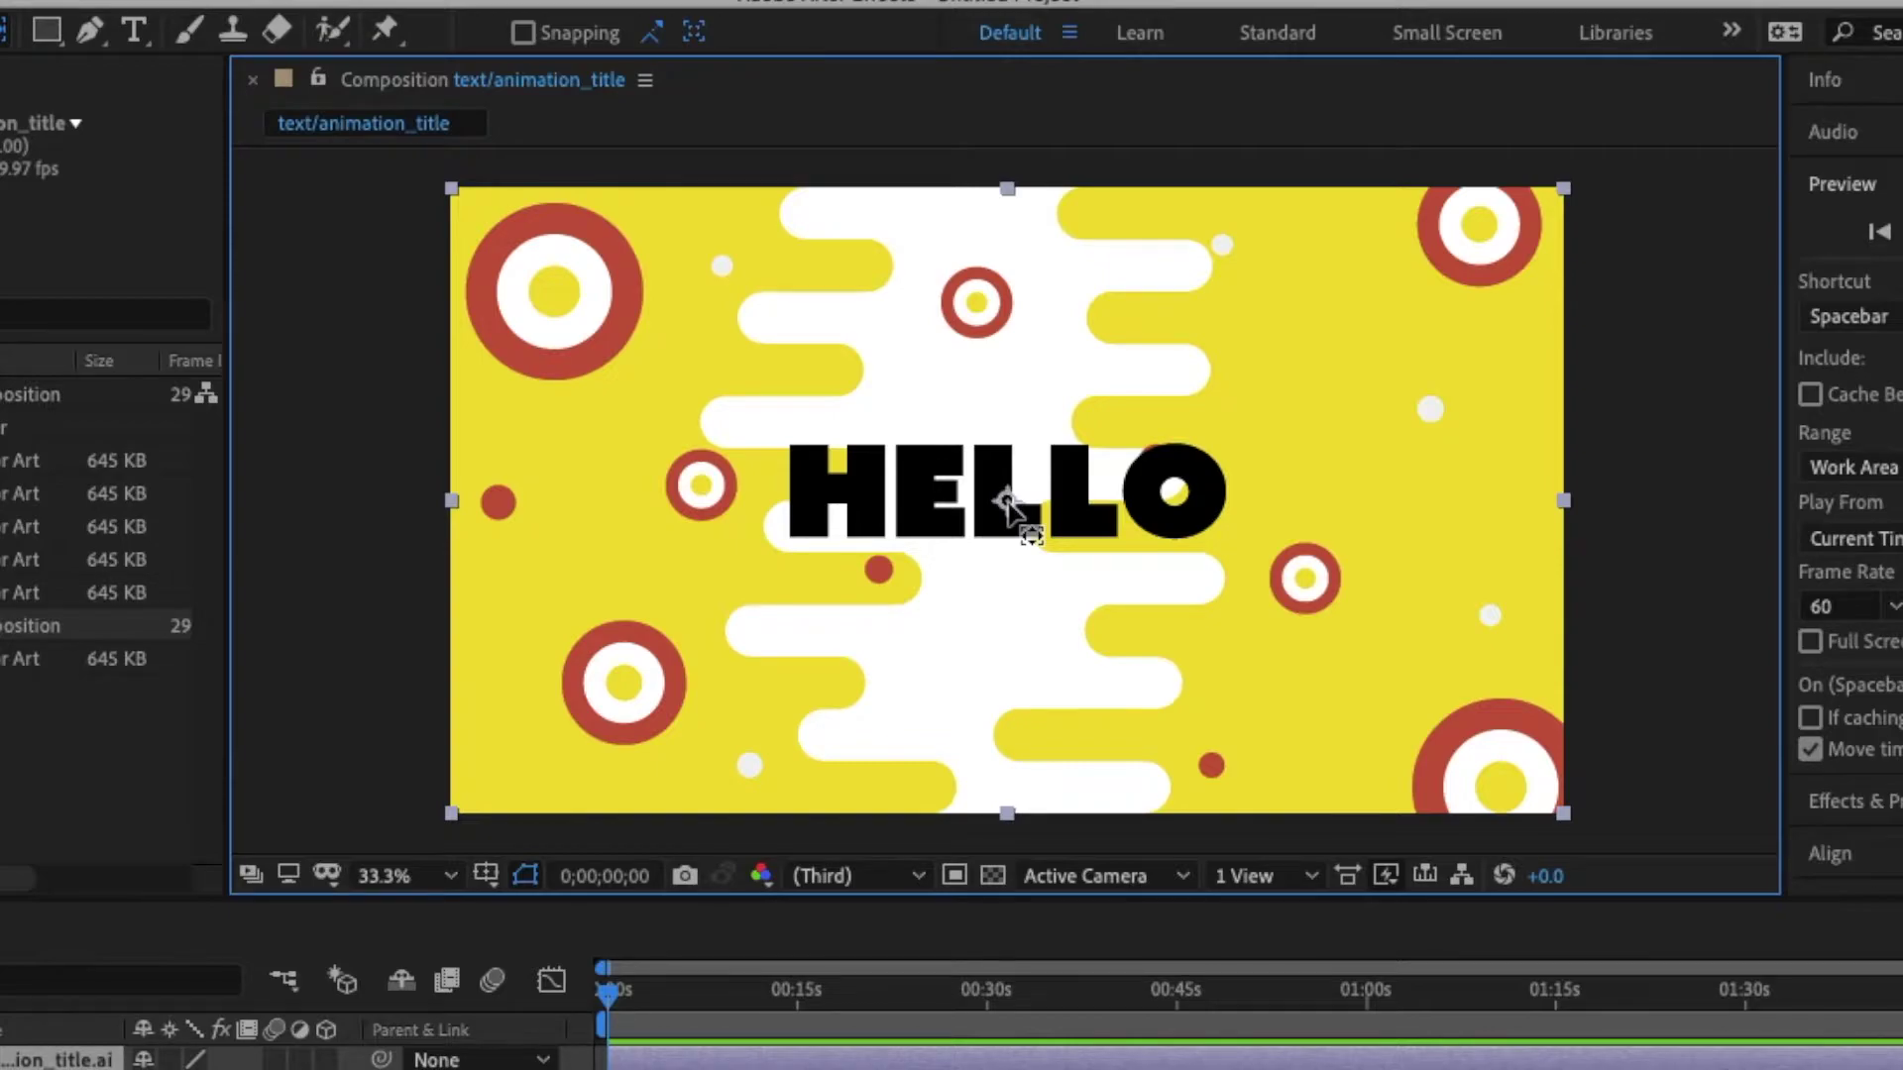
pyautogui.moveTo(1006, 500); pyautogui.dragTo(812, 519)
pyautogui.hotkey('ctrl', 'alt', 'Home')
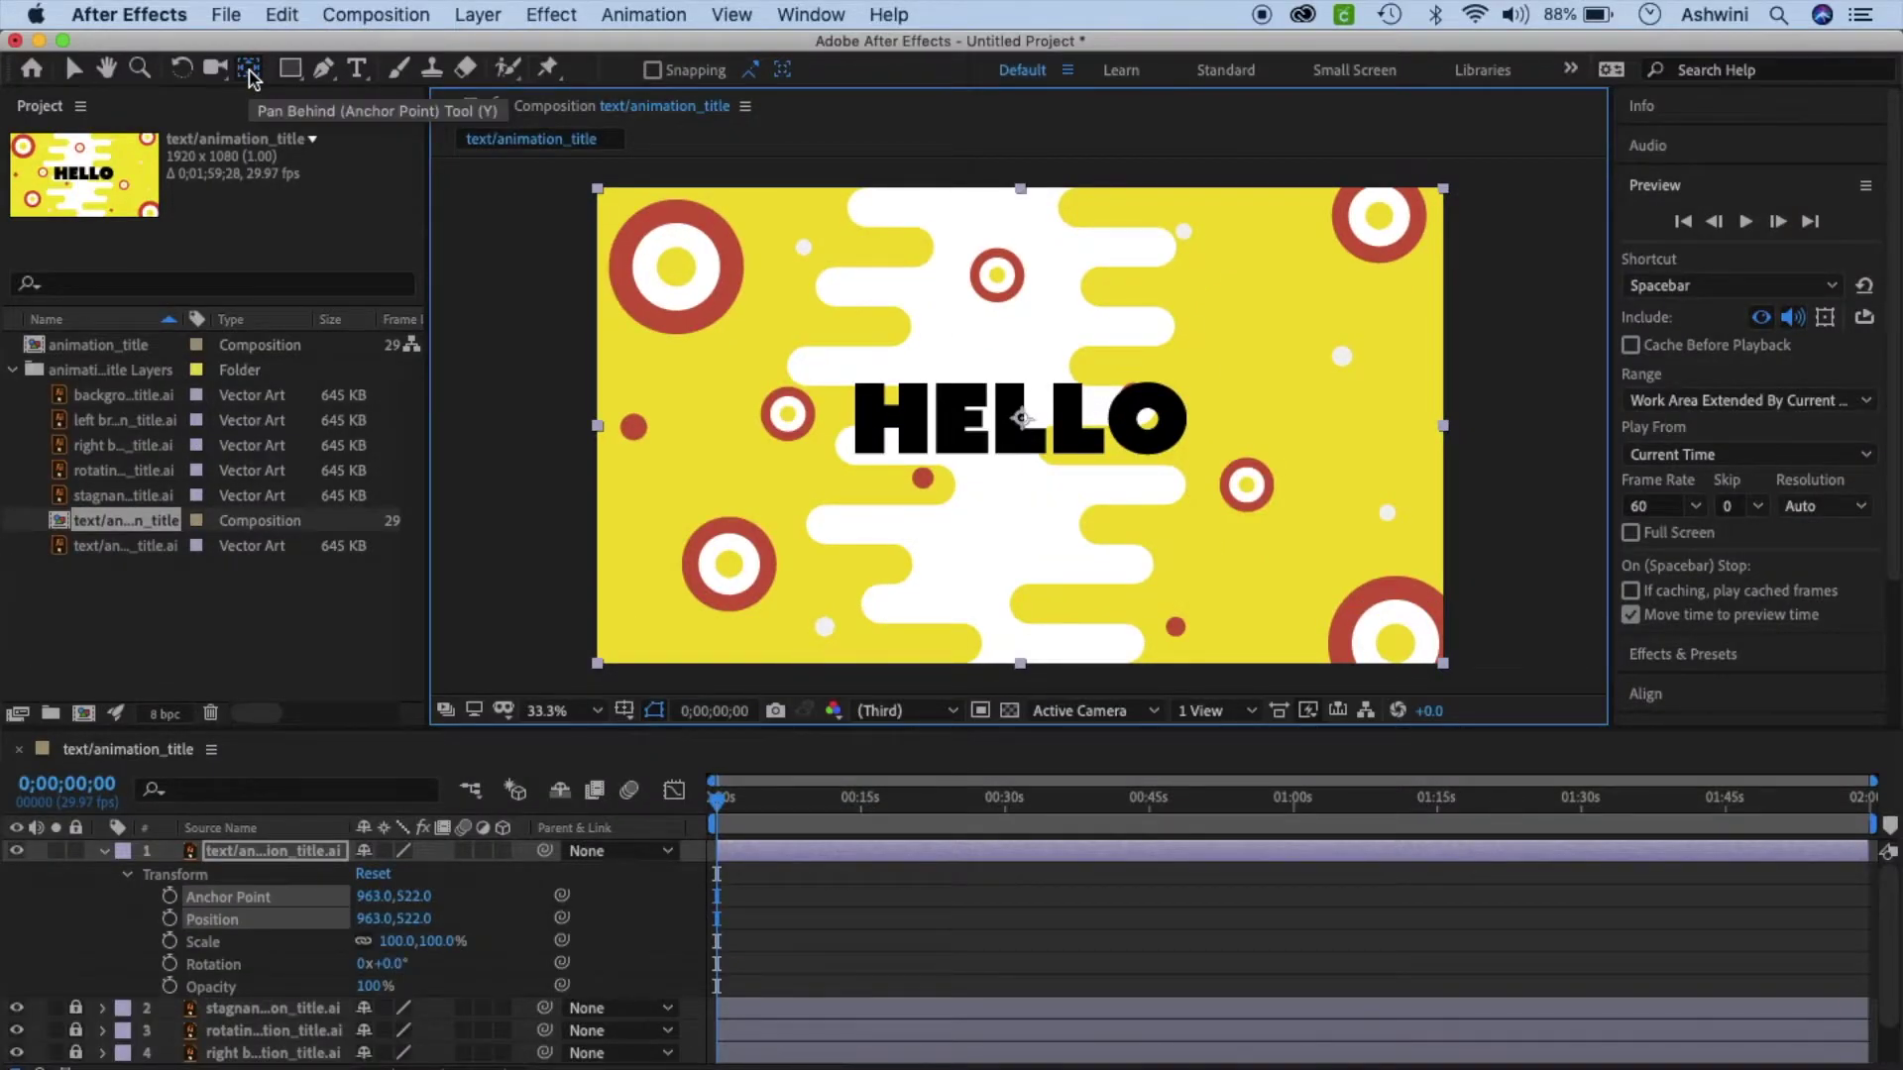
pyautogui.click(566, 444)
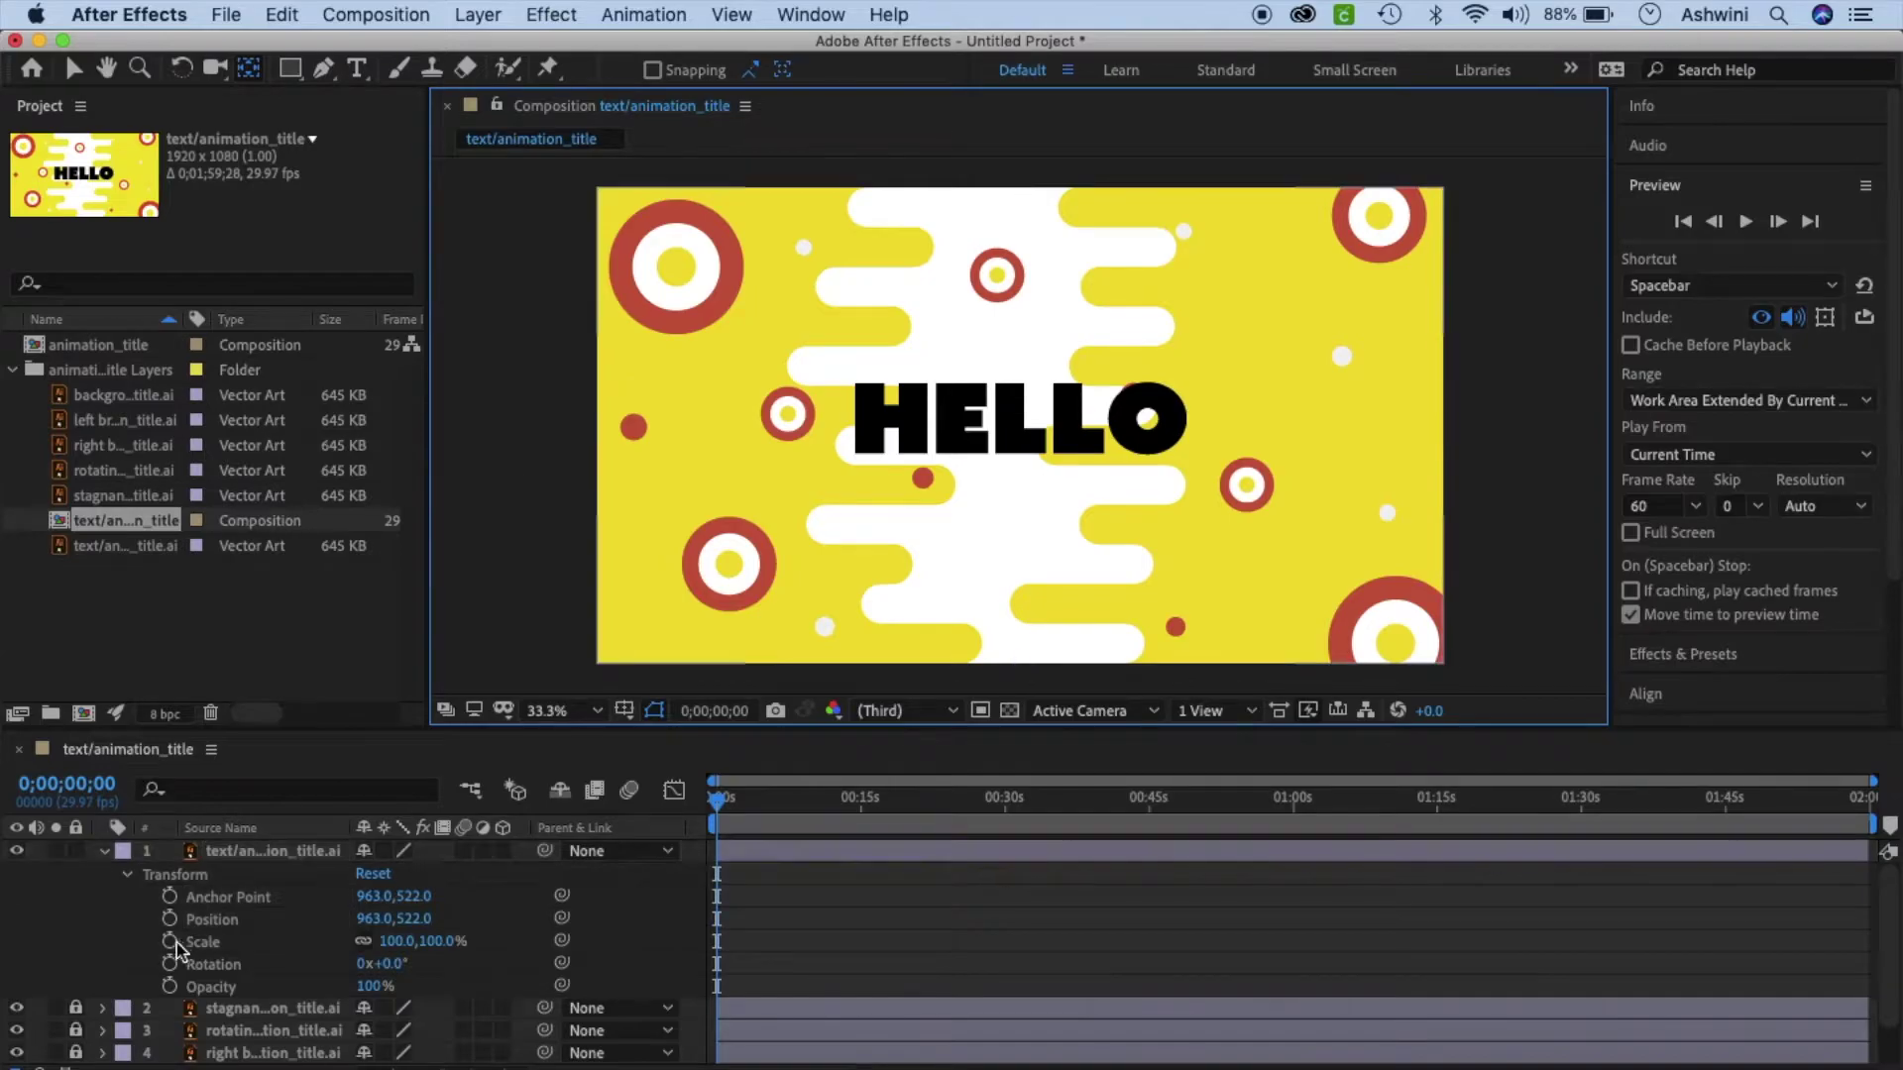
# Animate the text layer's Scale from 5% at 0;00;00;00 to 100% at 0;00;11;08, and preview it from the start.
pyautogui.click(169, 941)
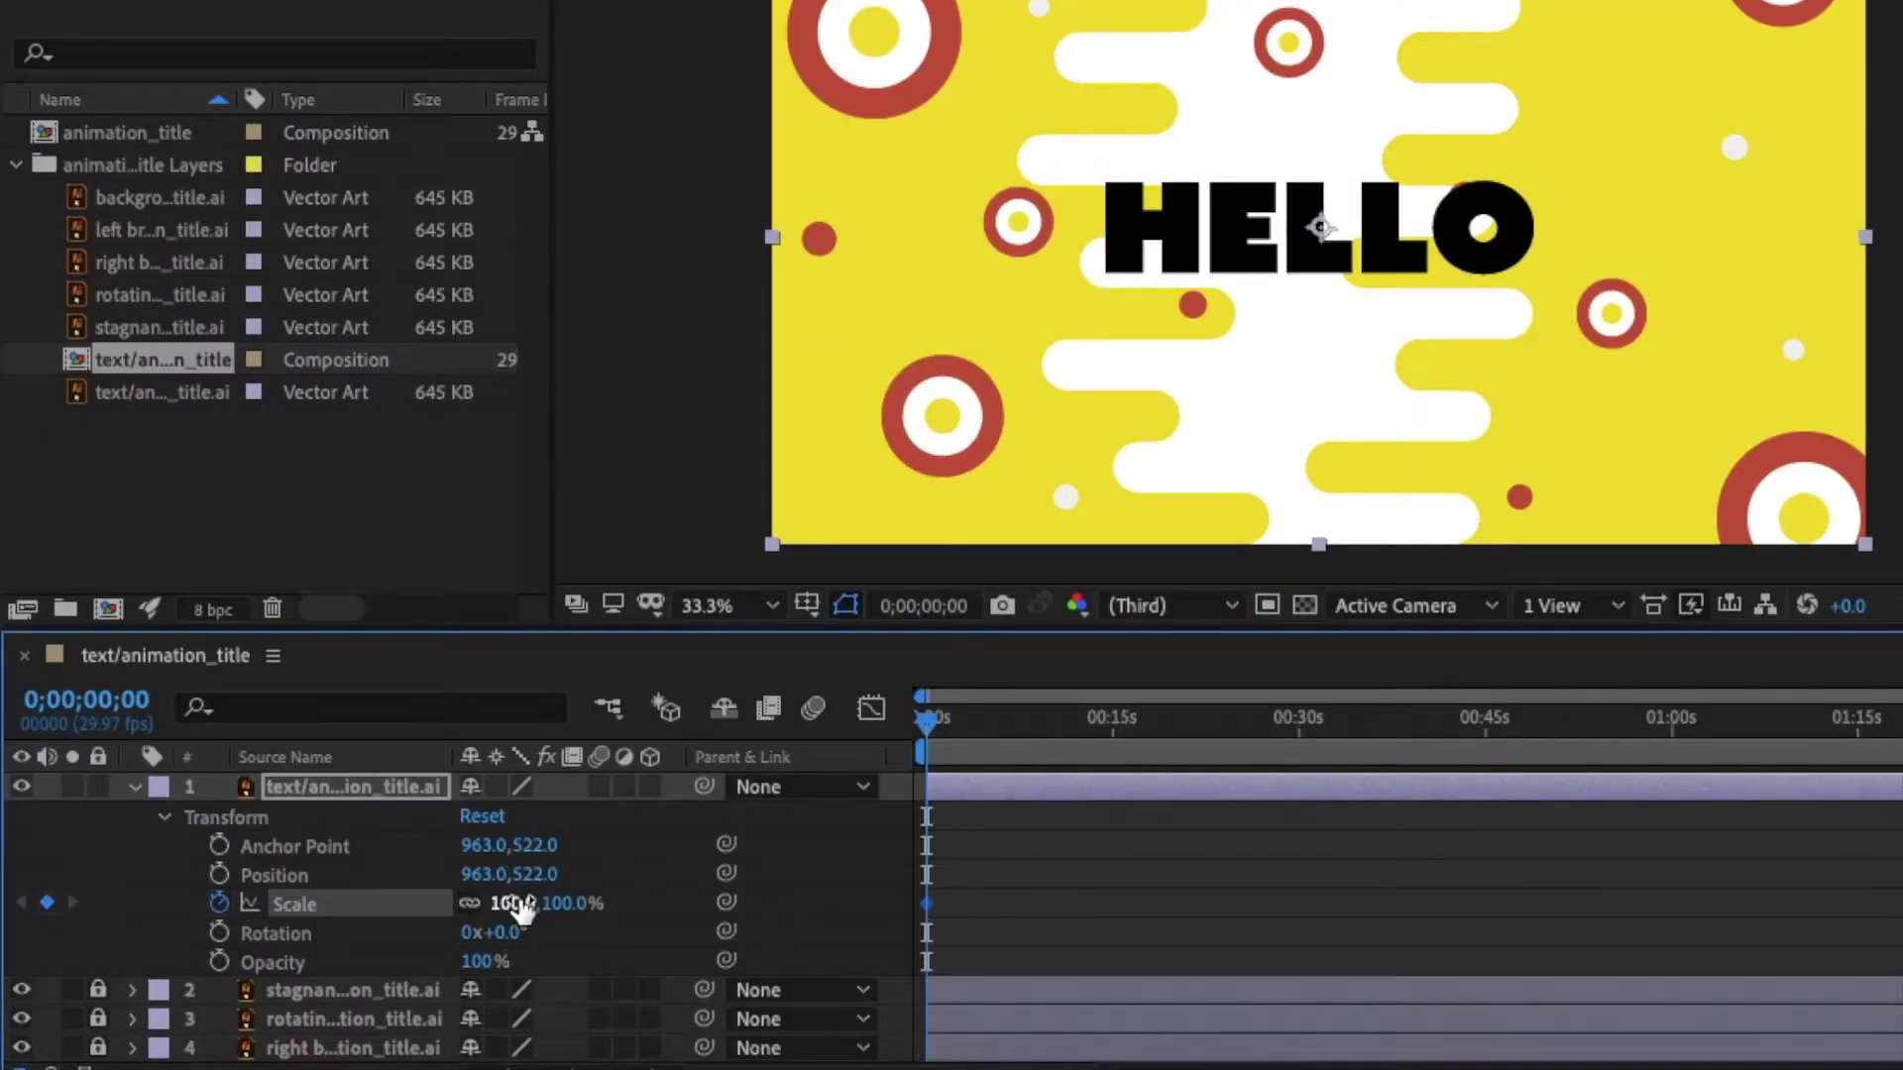
pyautogui.moveTo(517, 909); pyautogui.dragTo(365, 912)
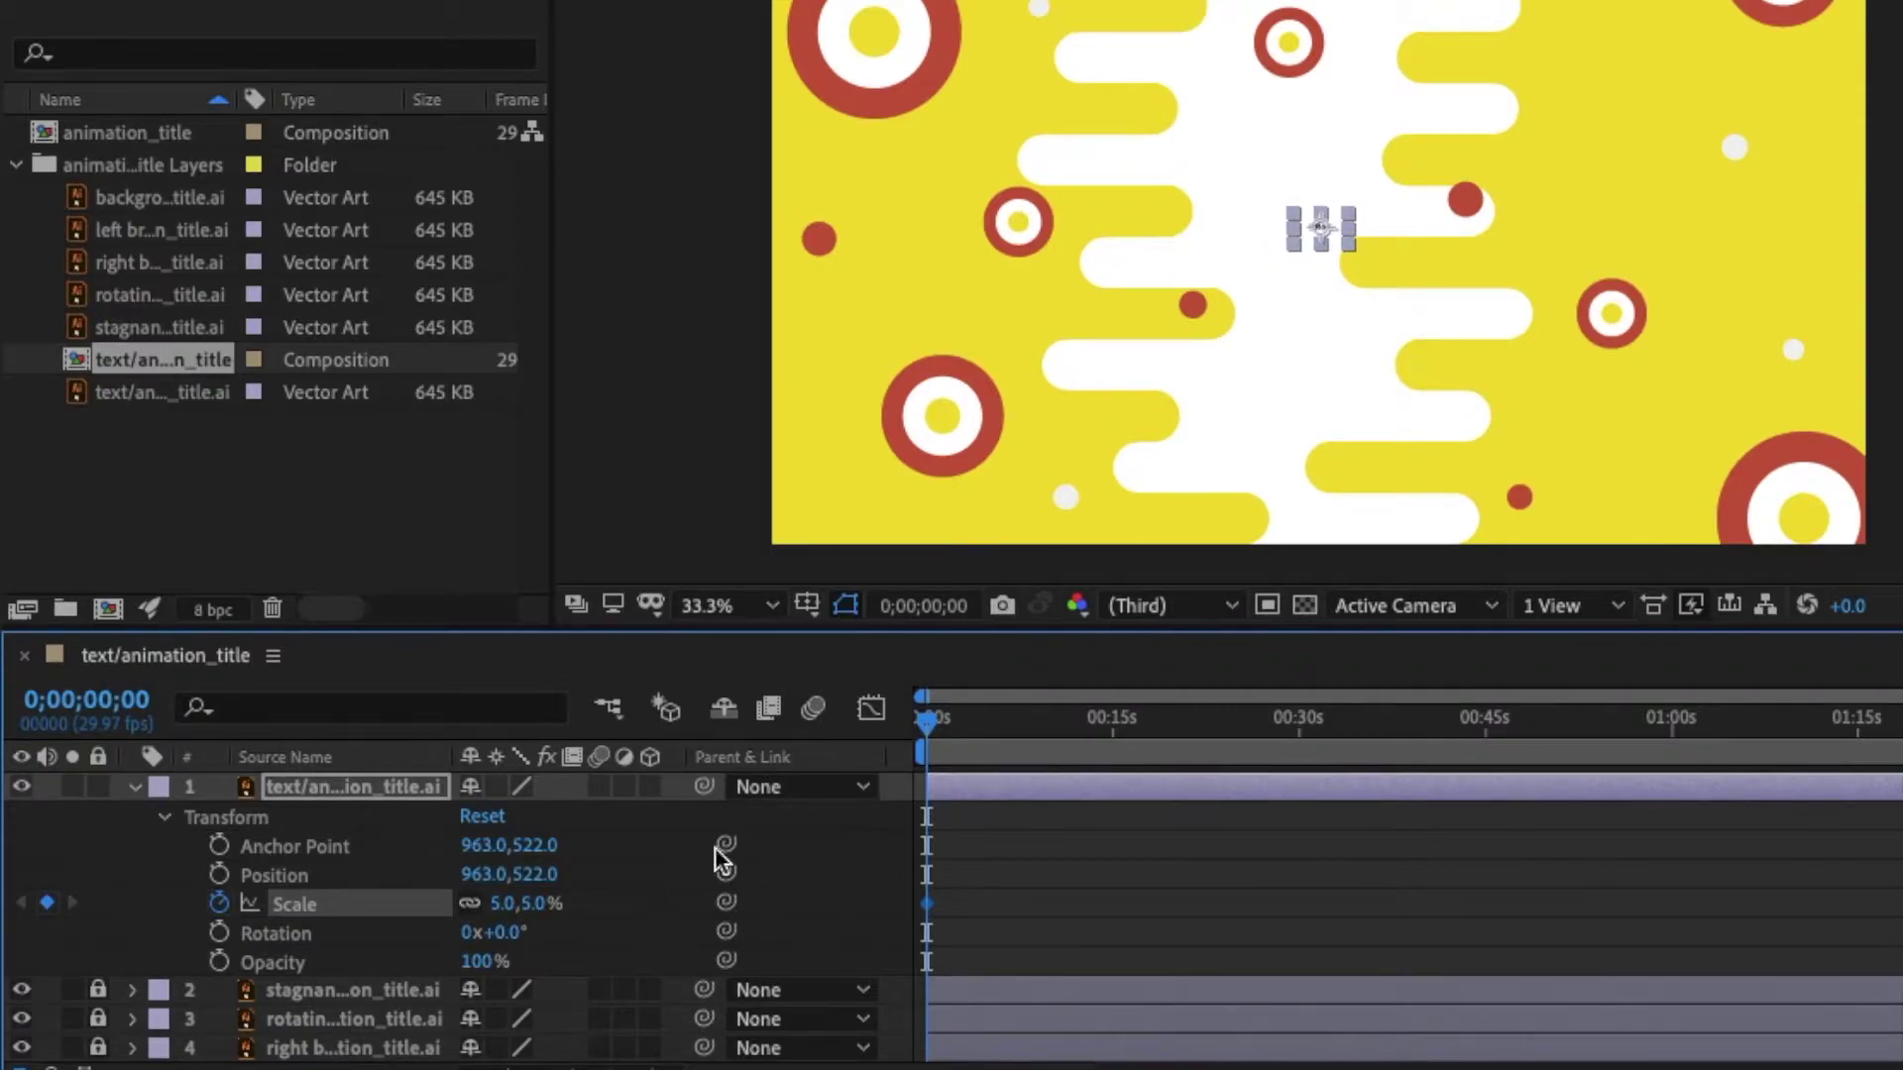
pyautogui.moveTo(928, 721); pyautogui.dragTo(1067, 727)
pyautogui.moveTo(527, 903); pyautogui.dragTo(710, 909)
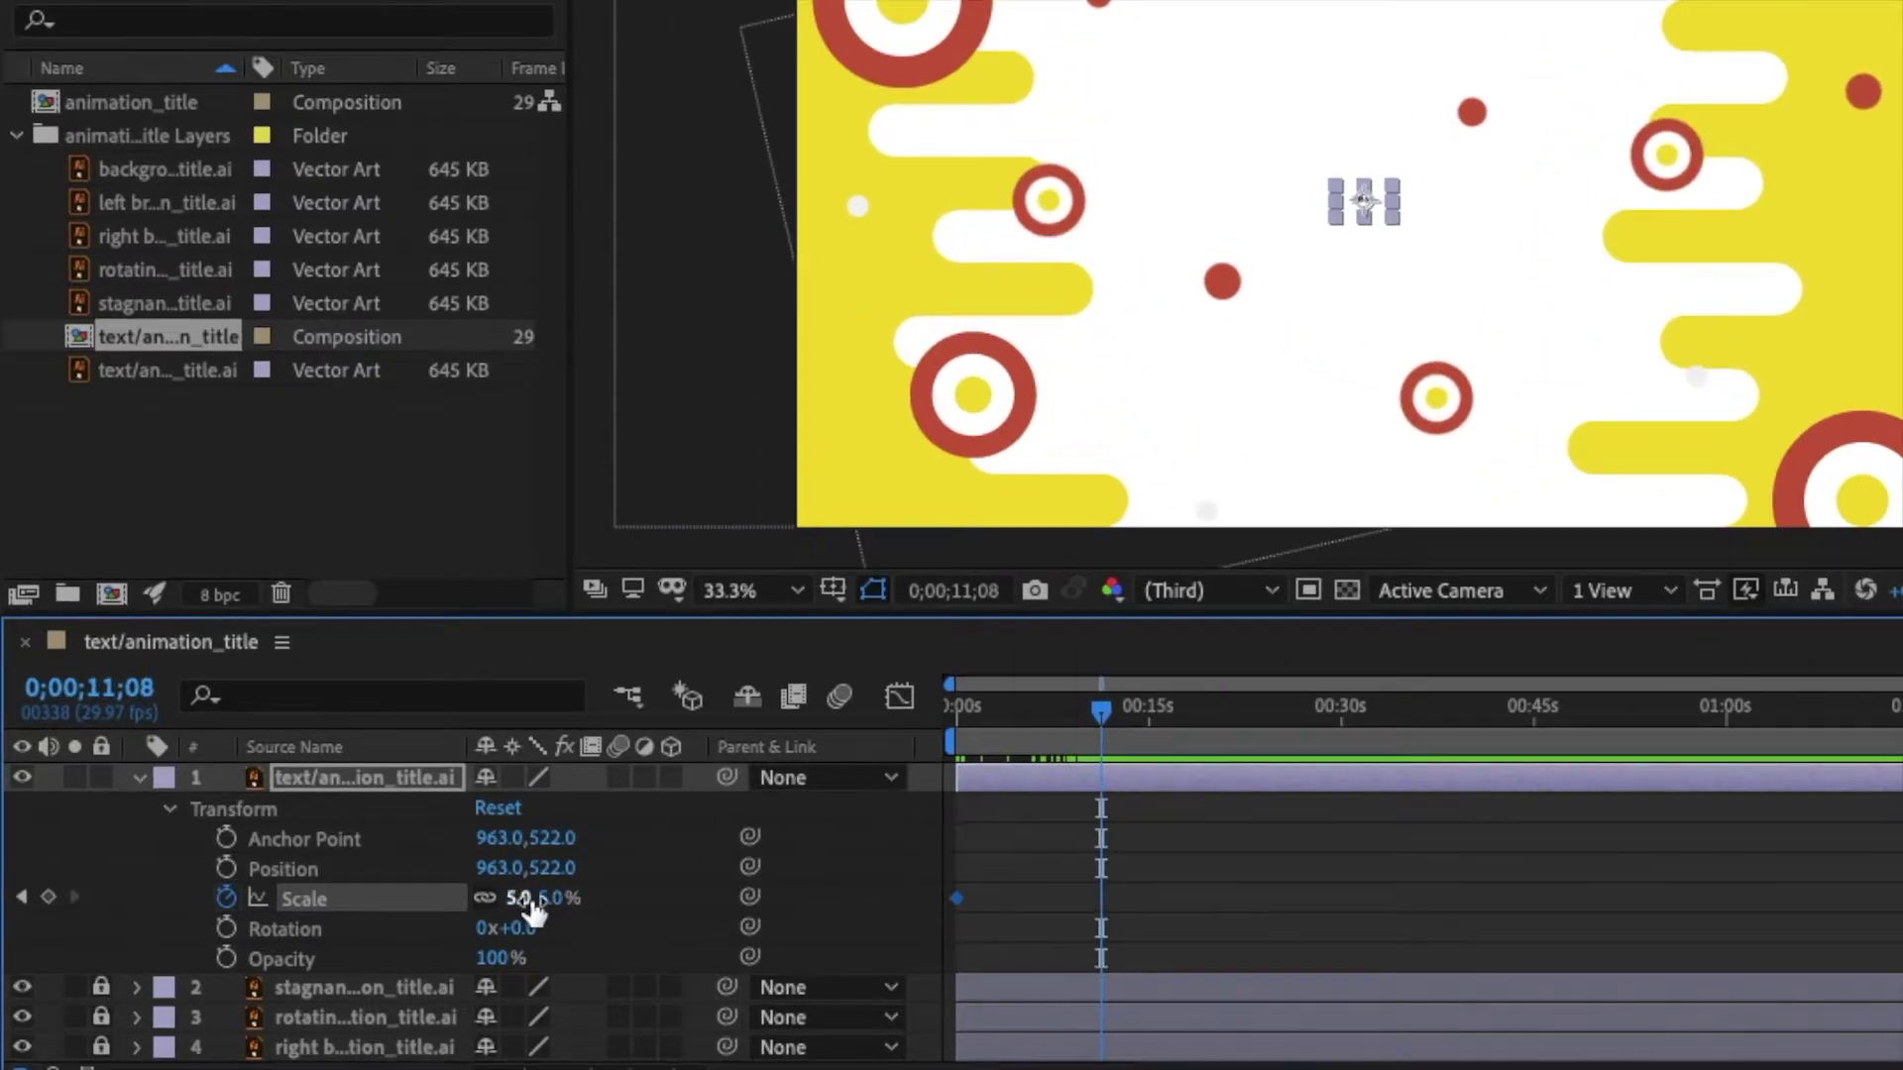
pyautogui.click(532, 898)
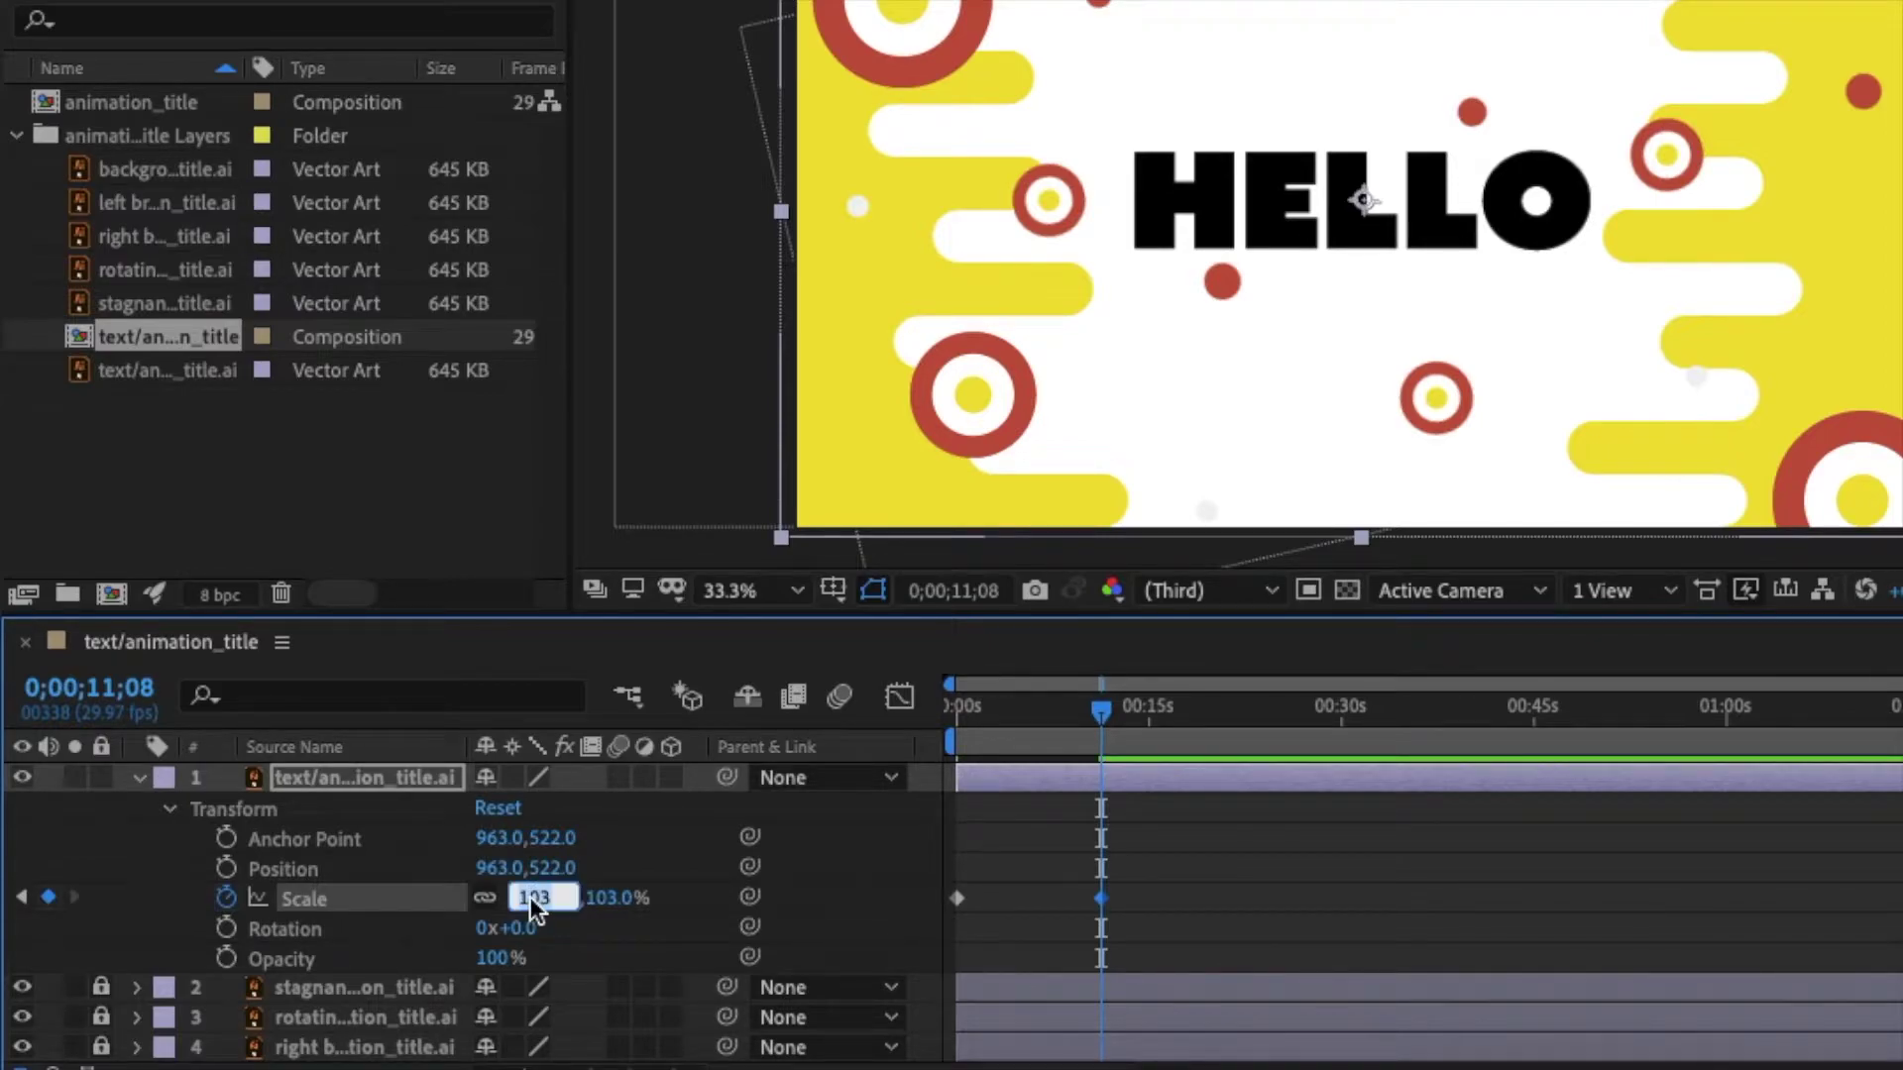
pyautogui.write('10')
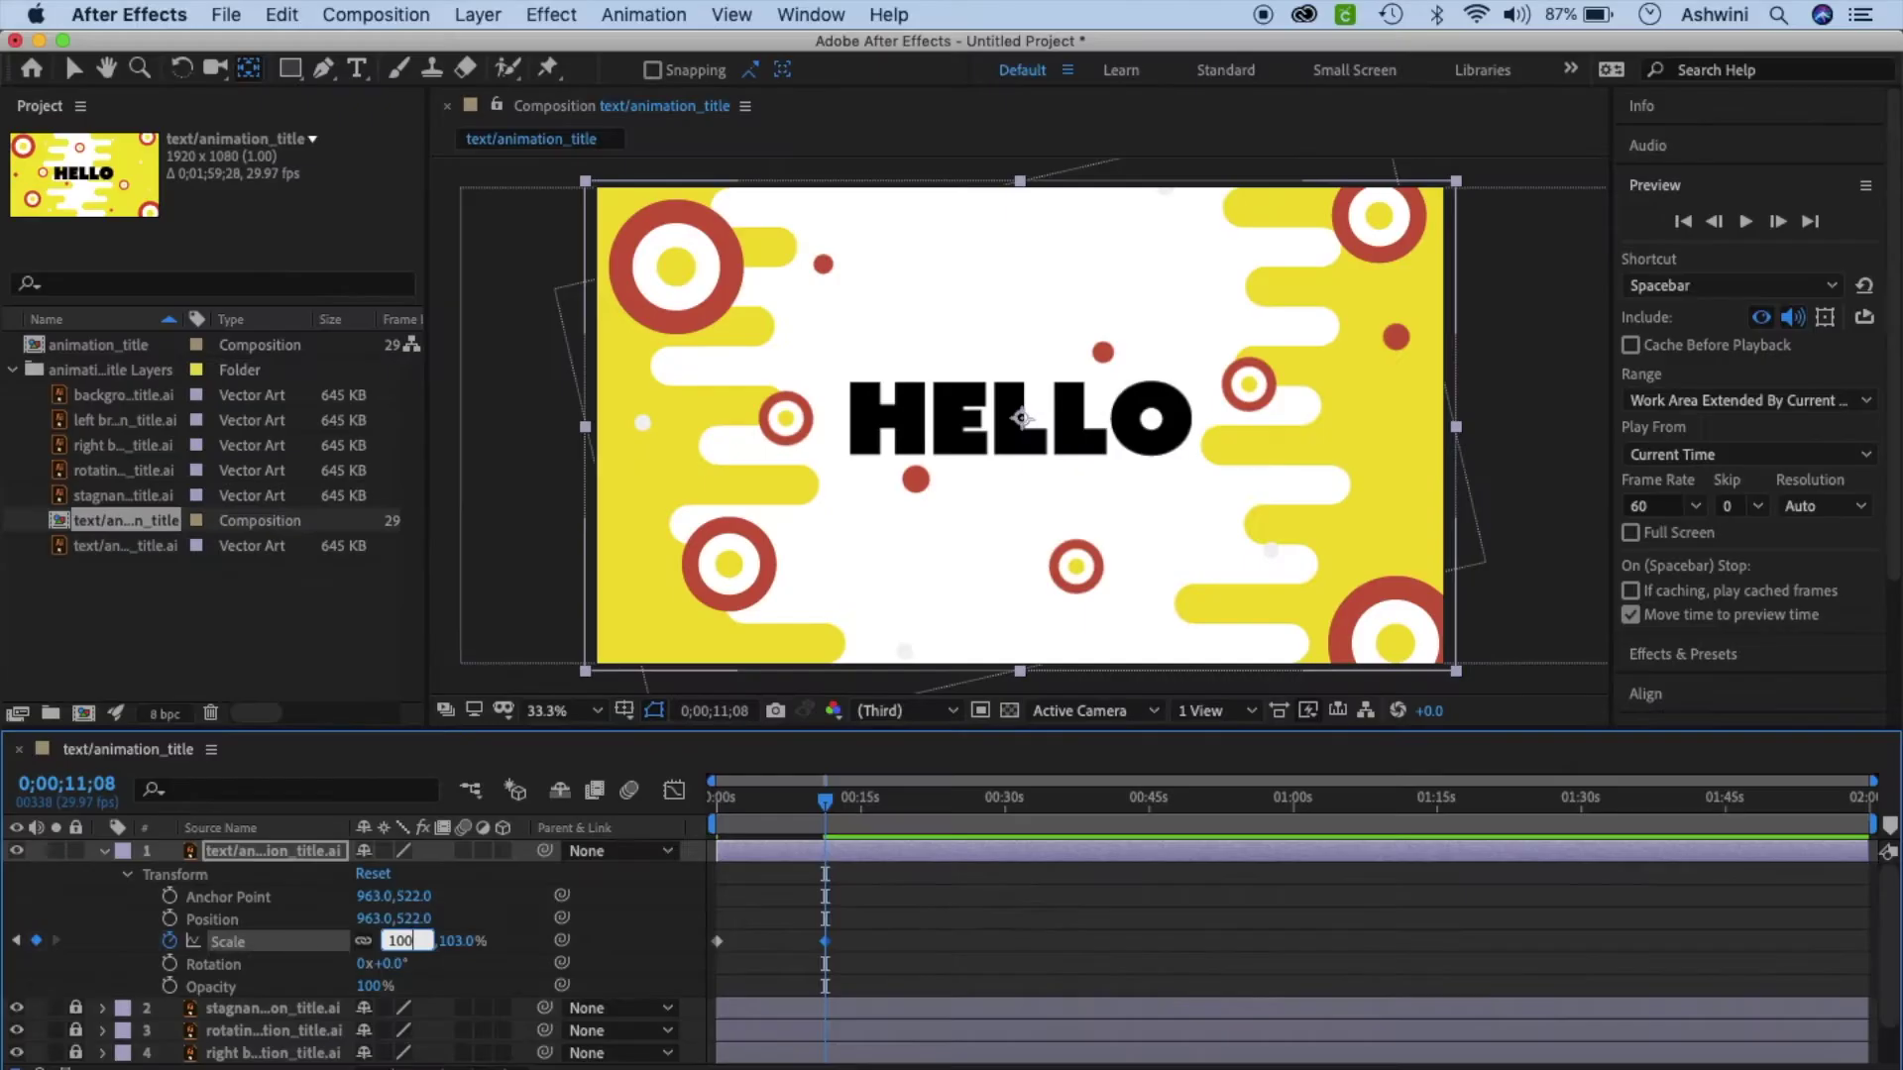
pyautogui.press('Return')
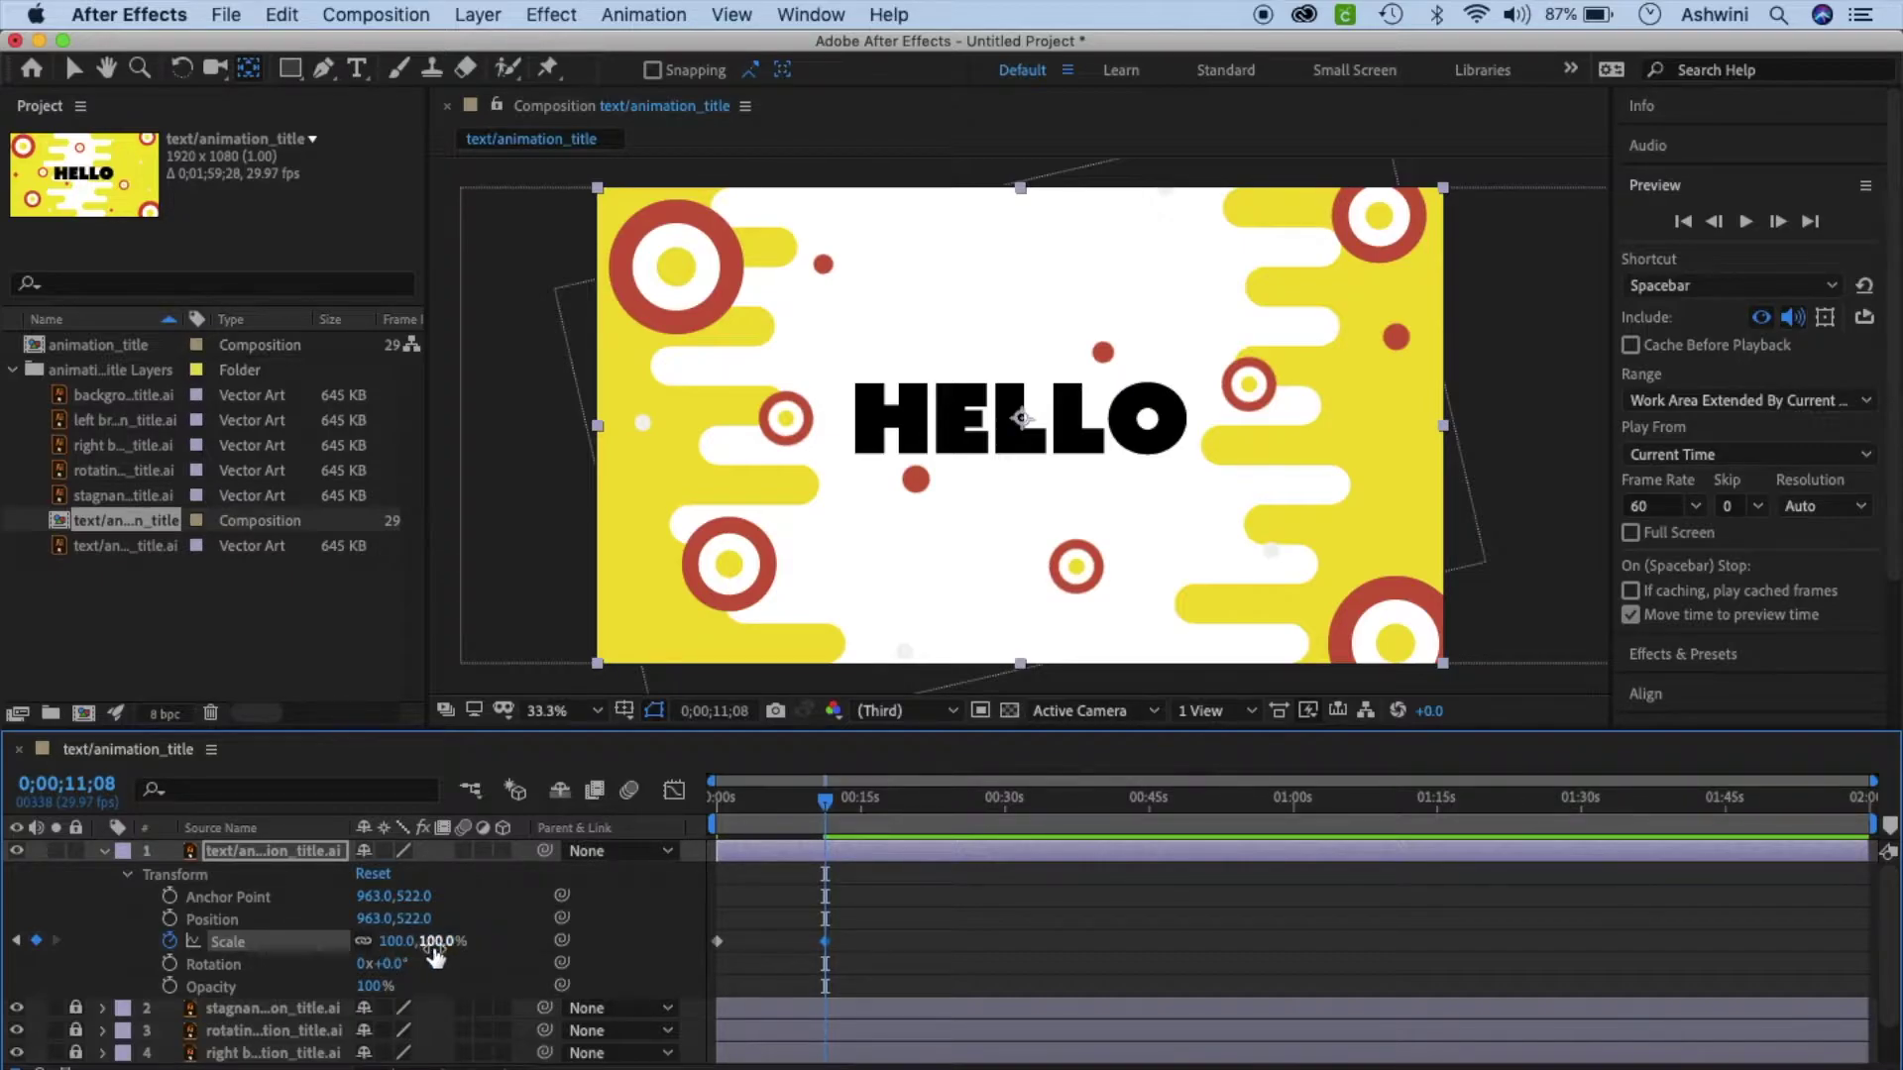
pyautogui.moveTo(825, 801); pyautogui.dragTo(684, 826)
pyautogui.click(1747, 222)
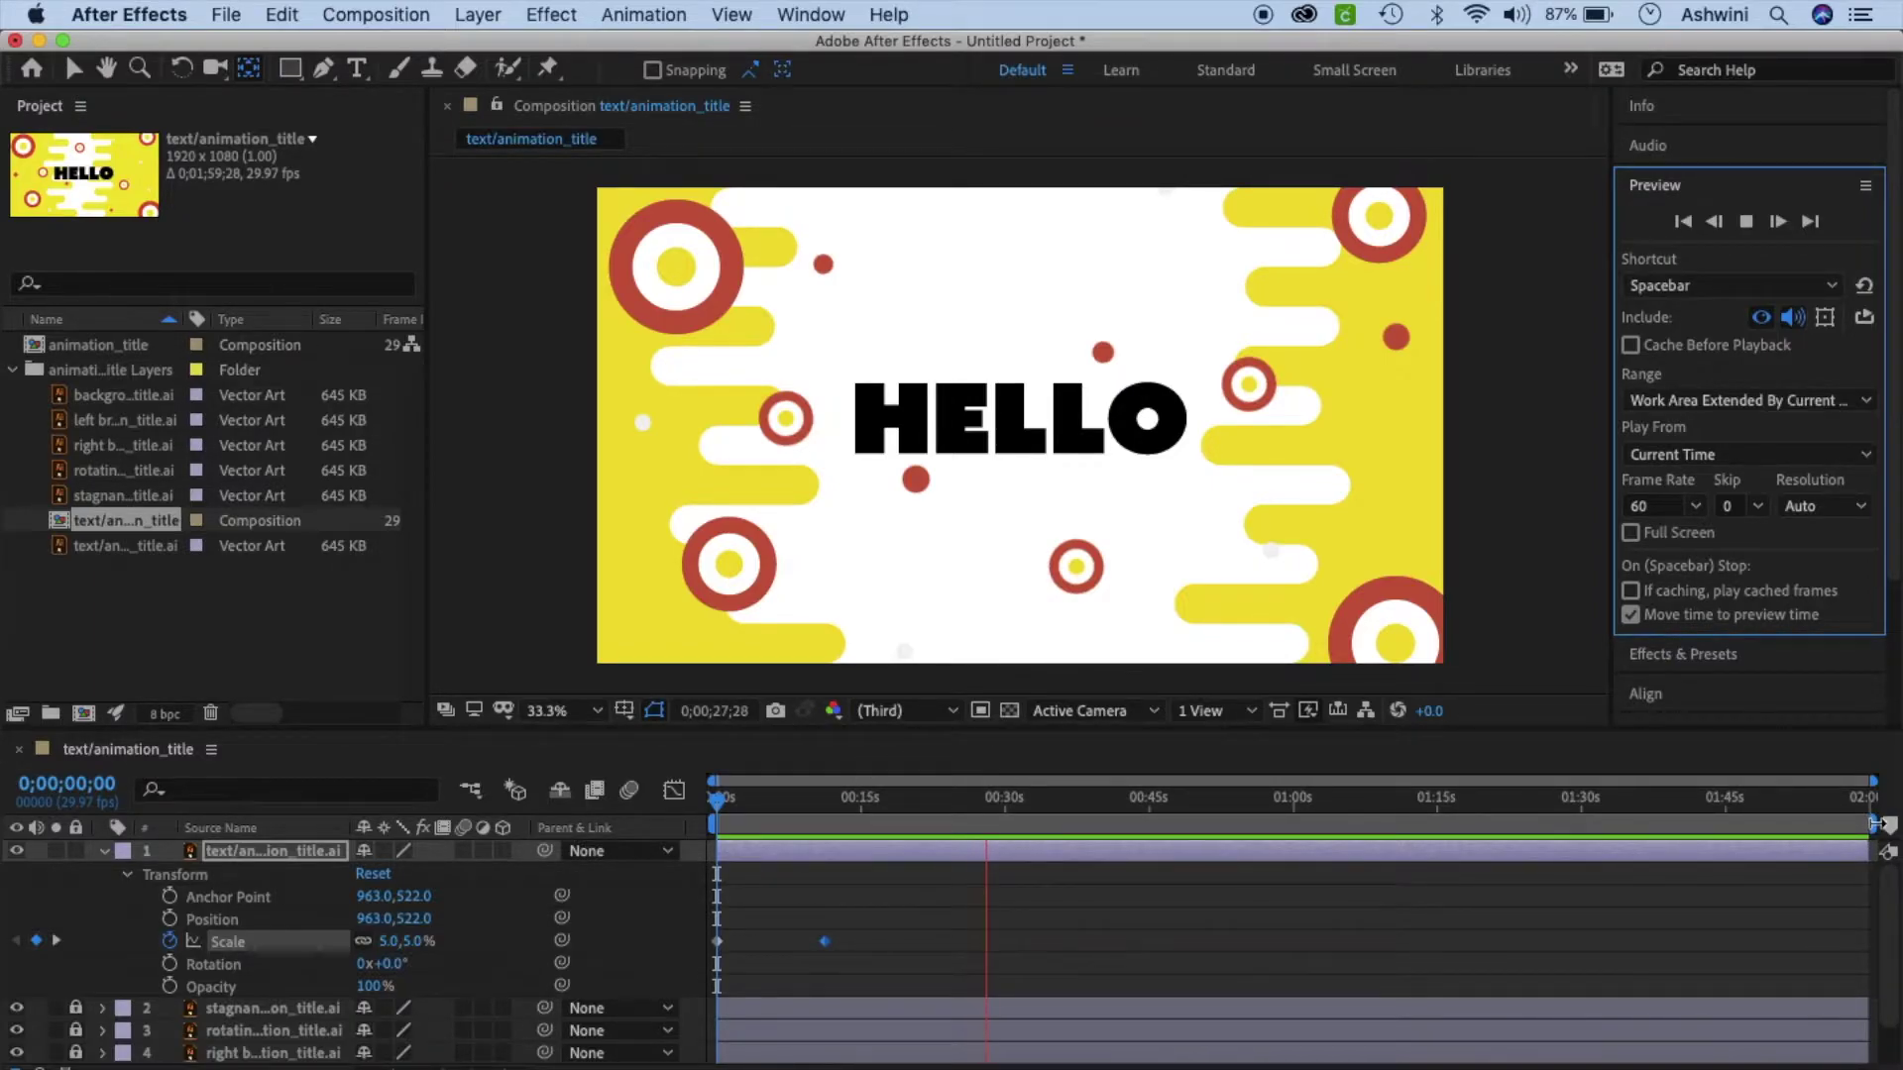
# Shorten the work area to end at about 15 seconds, and preview the animation within it.
pyautogui.moveTo(1873, 825)
pyautogui.mouseDown()
pyautogui.moveTo(1189, 786)
pyautogui.moveTo(836, 818)
pyautogui.mouseUp()
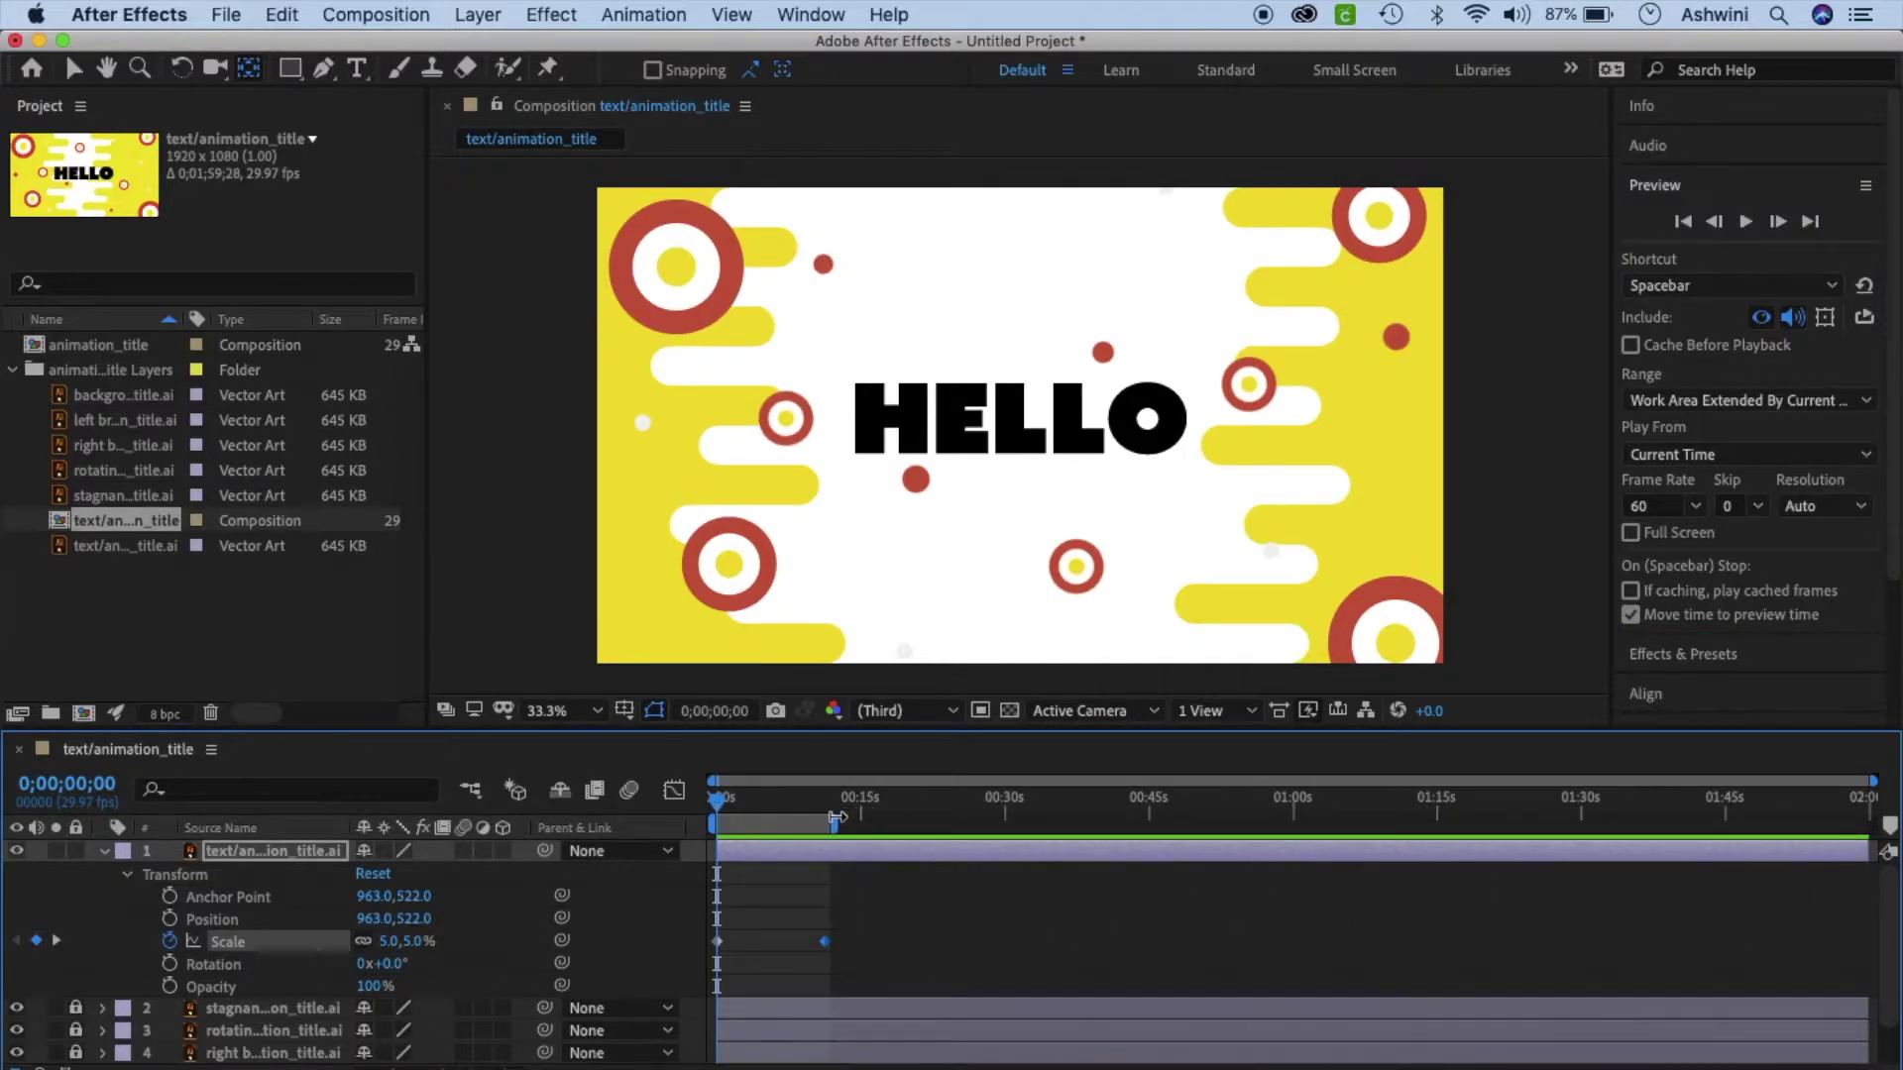
pyautogui.moveTo(832, 817); pyautogui.dragTo(866, 816)
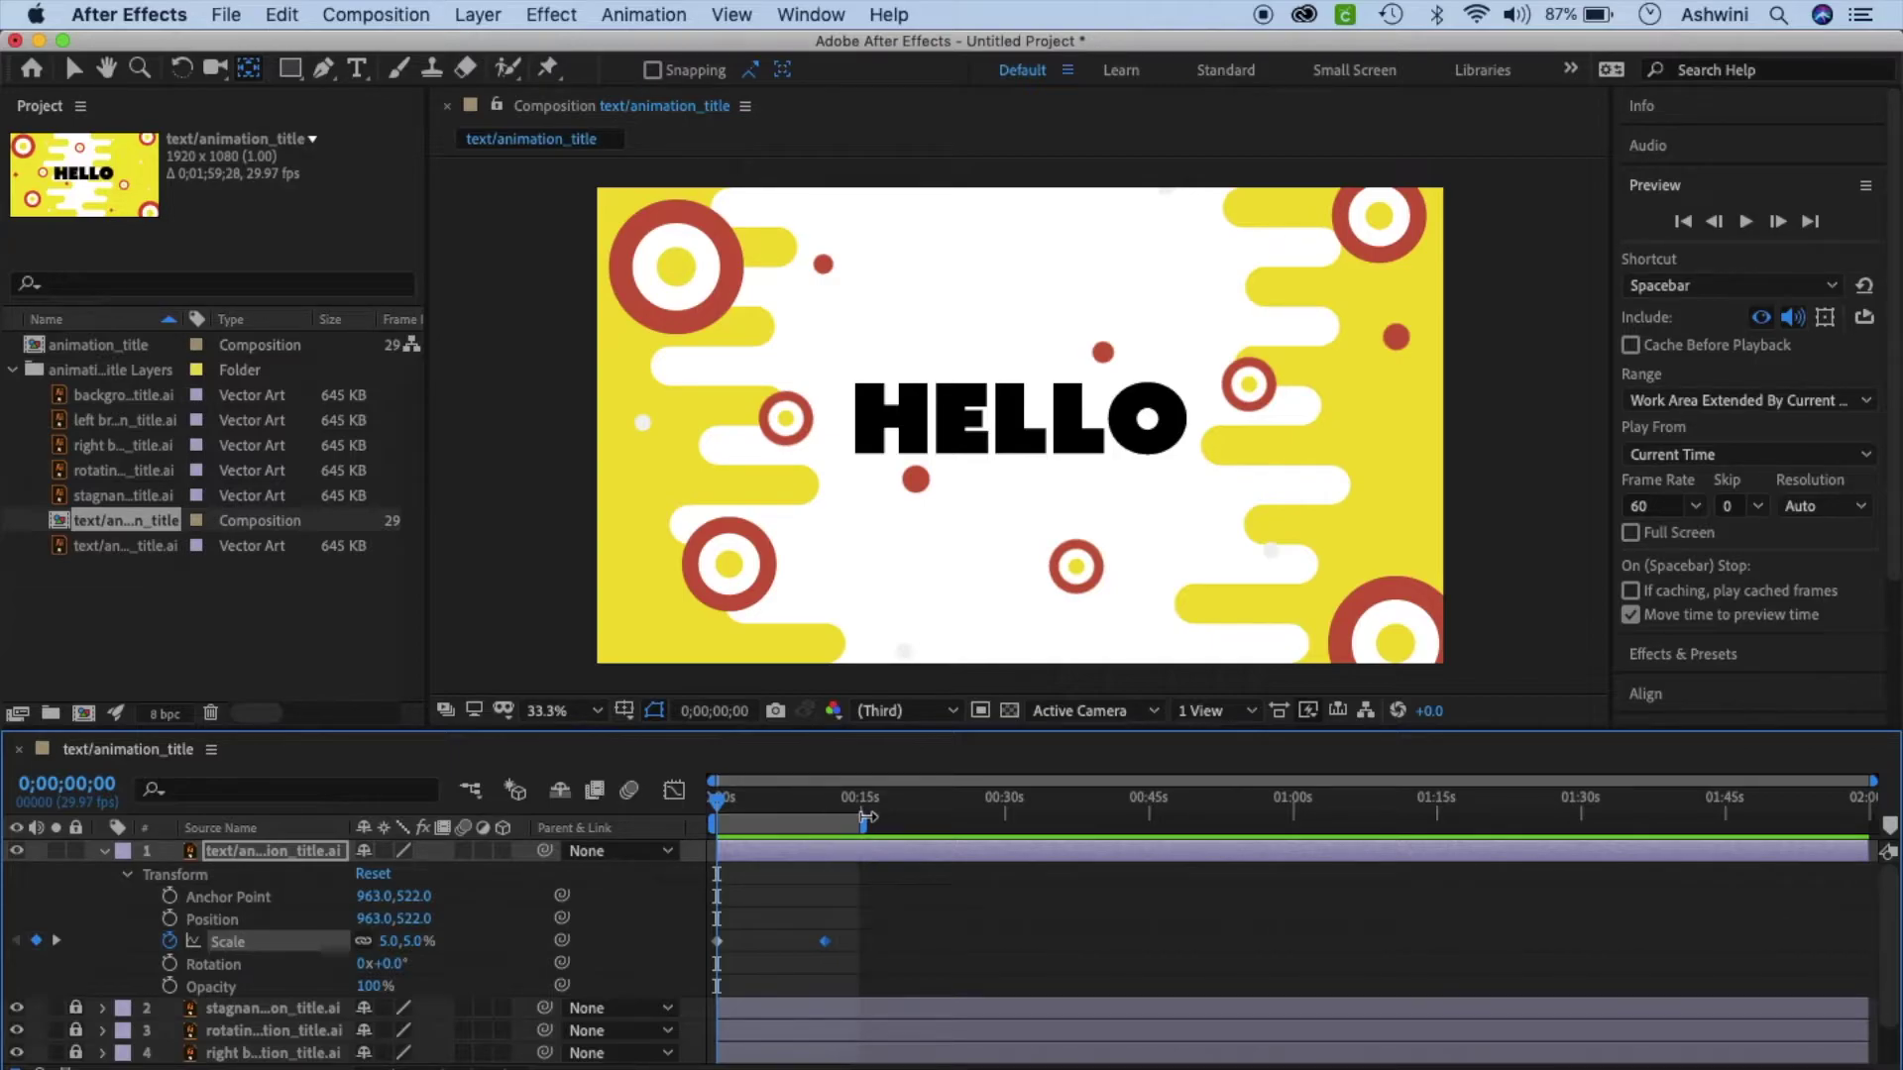
pyautogui.click(1746, 222)
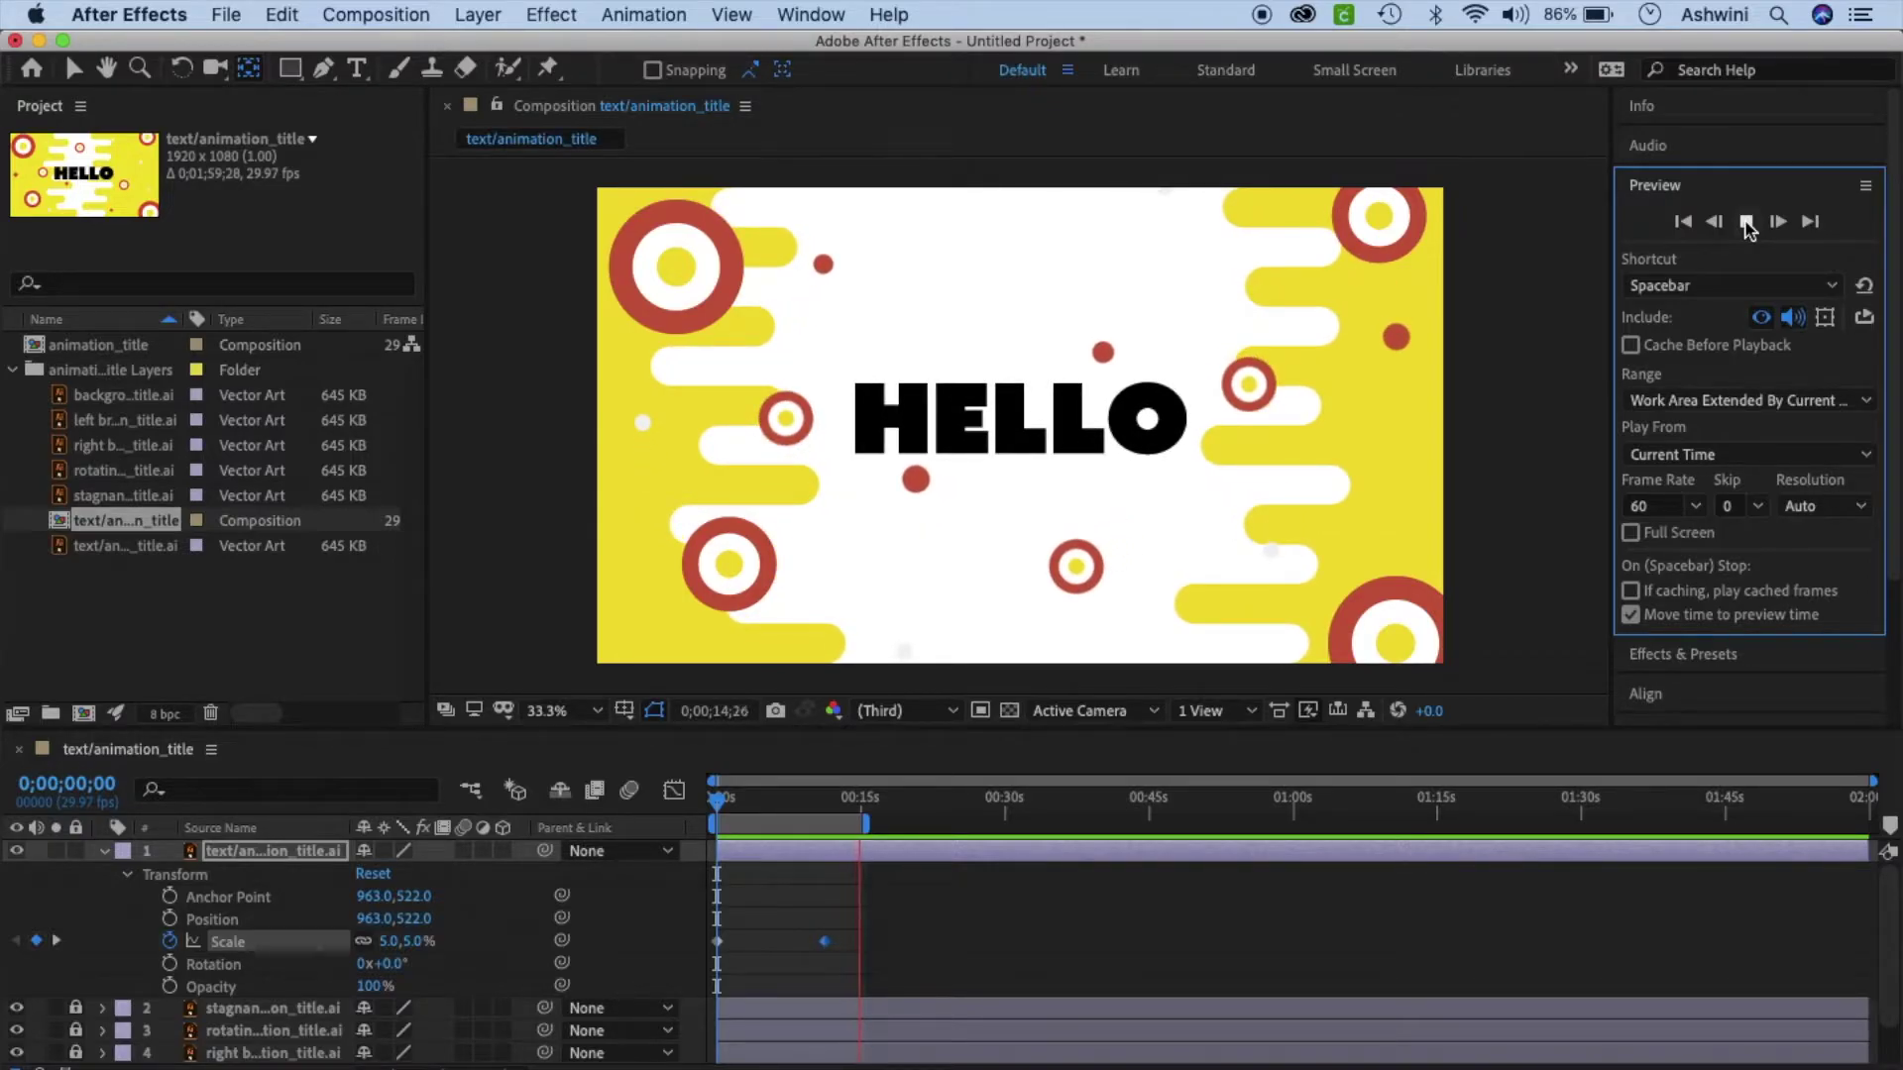
pyautogui.click(1746, 223)
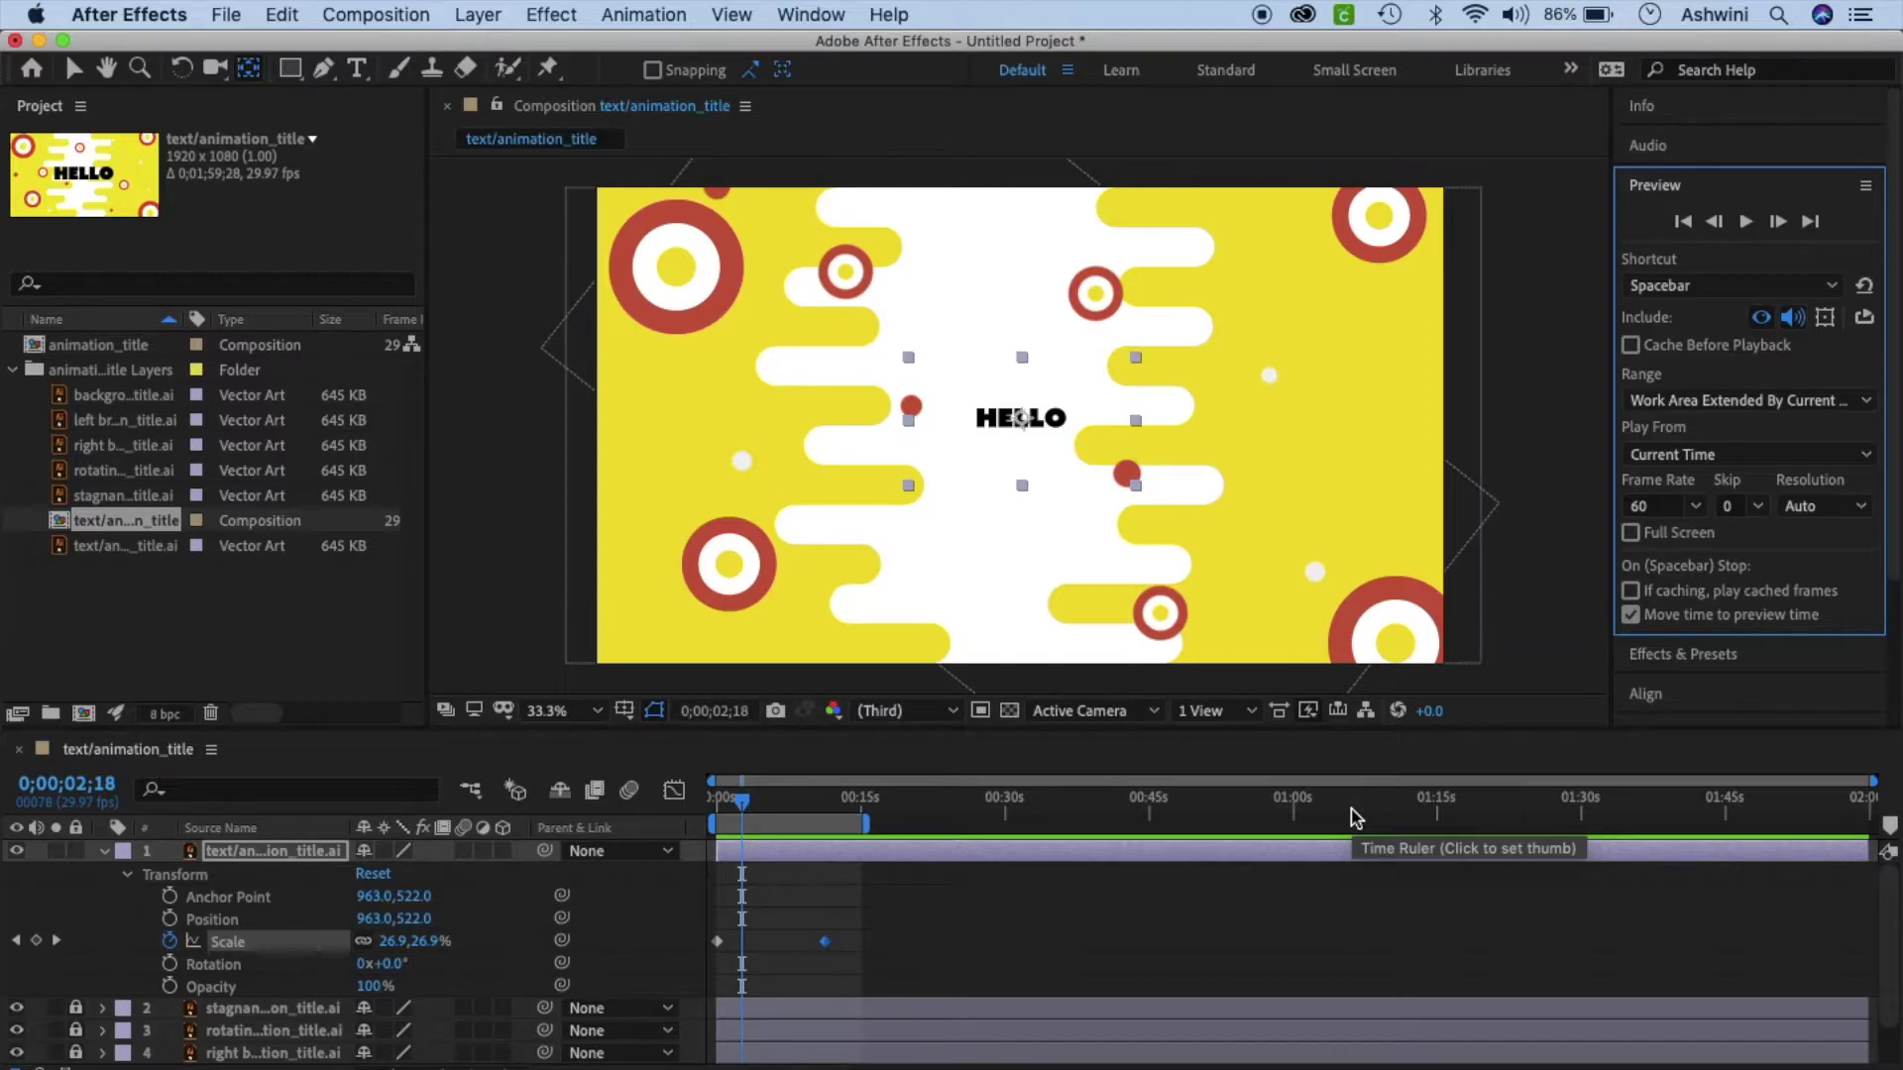
# Export the text/animation_title composition to the Adobe Media Encoder queue.
pyautogui.click(233, 16)
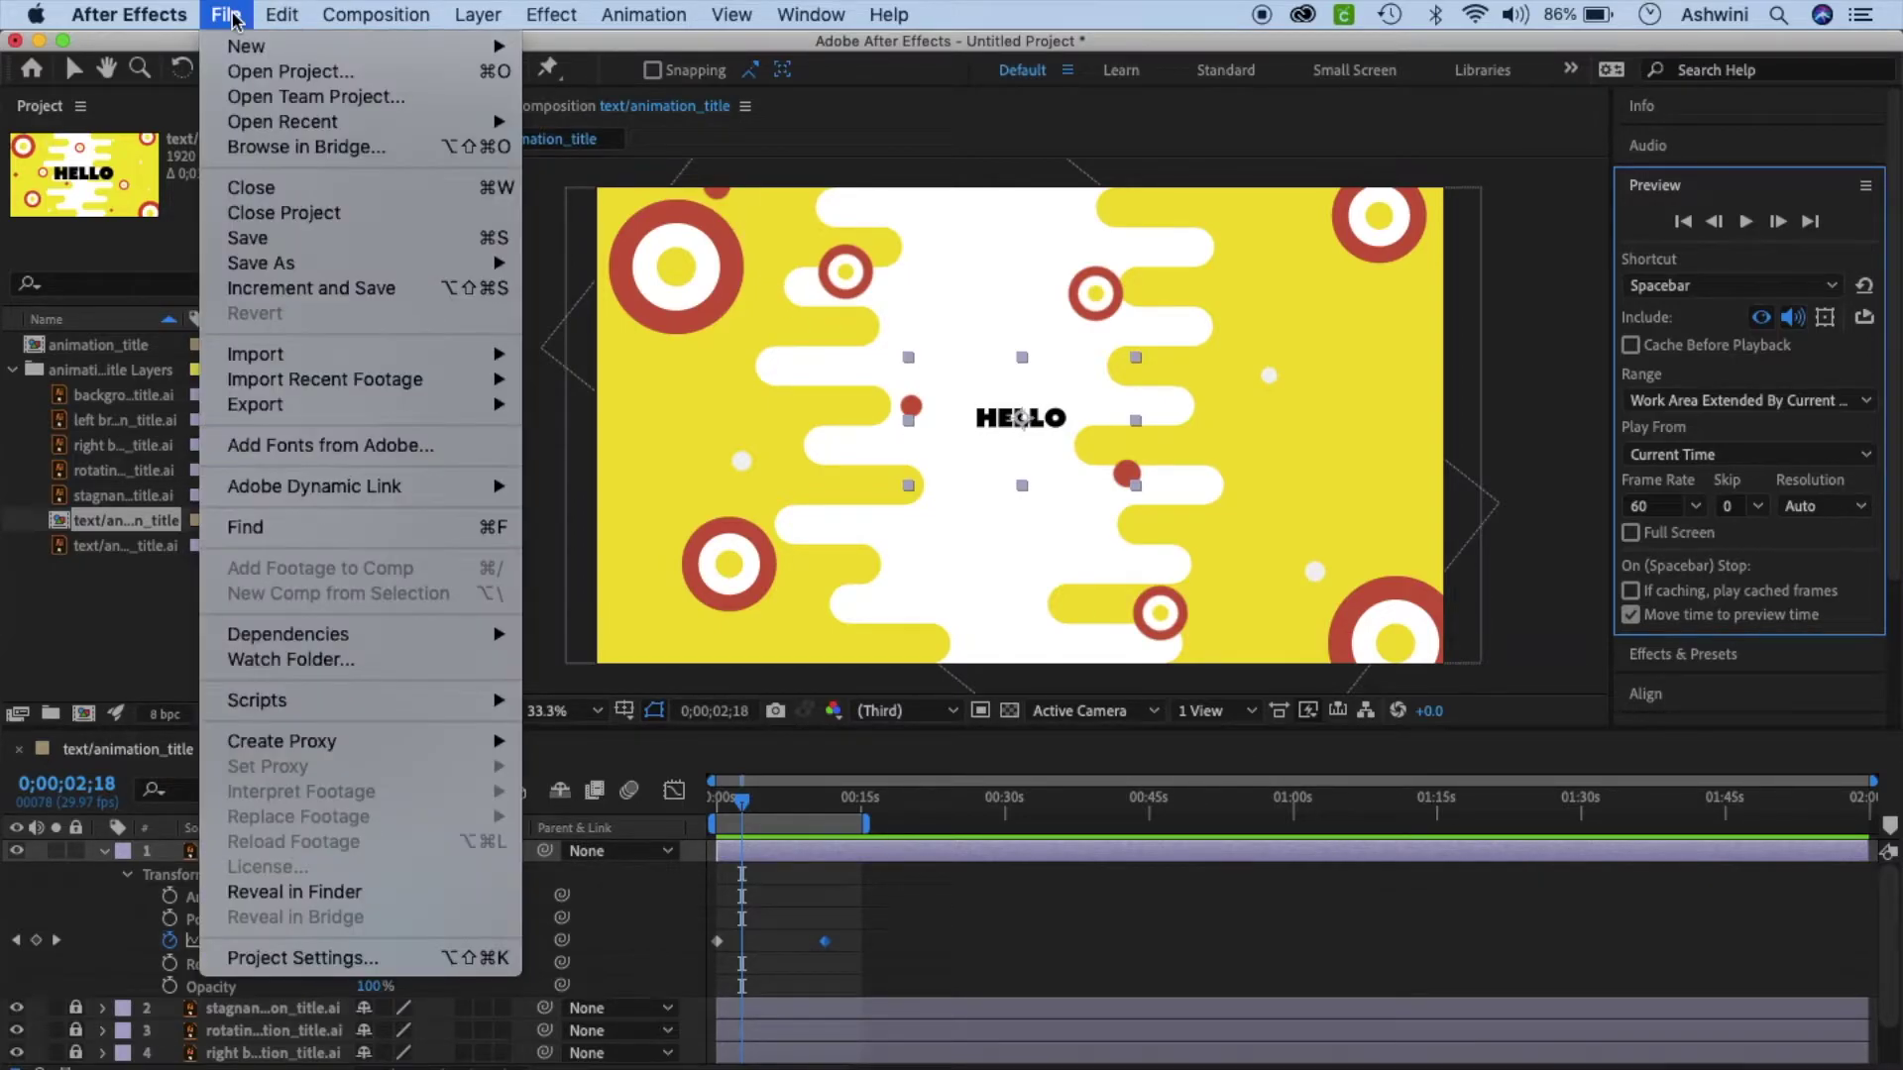
pyautogui.moveTo(297, 417)
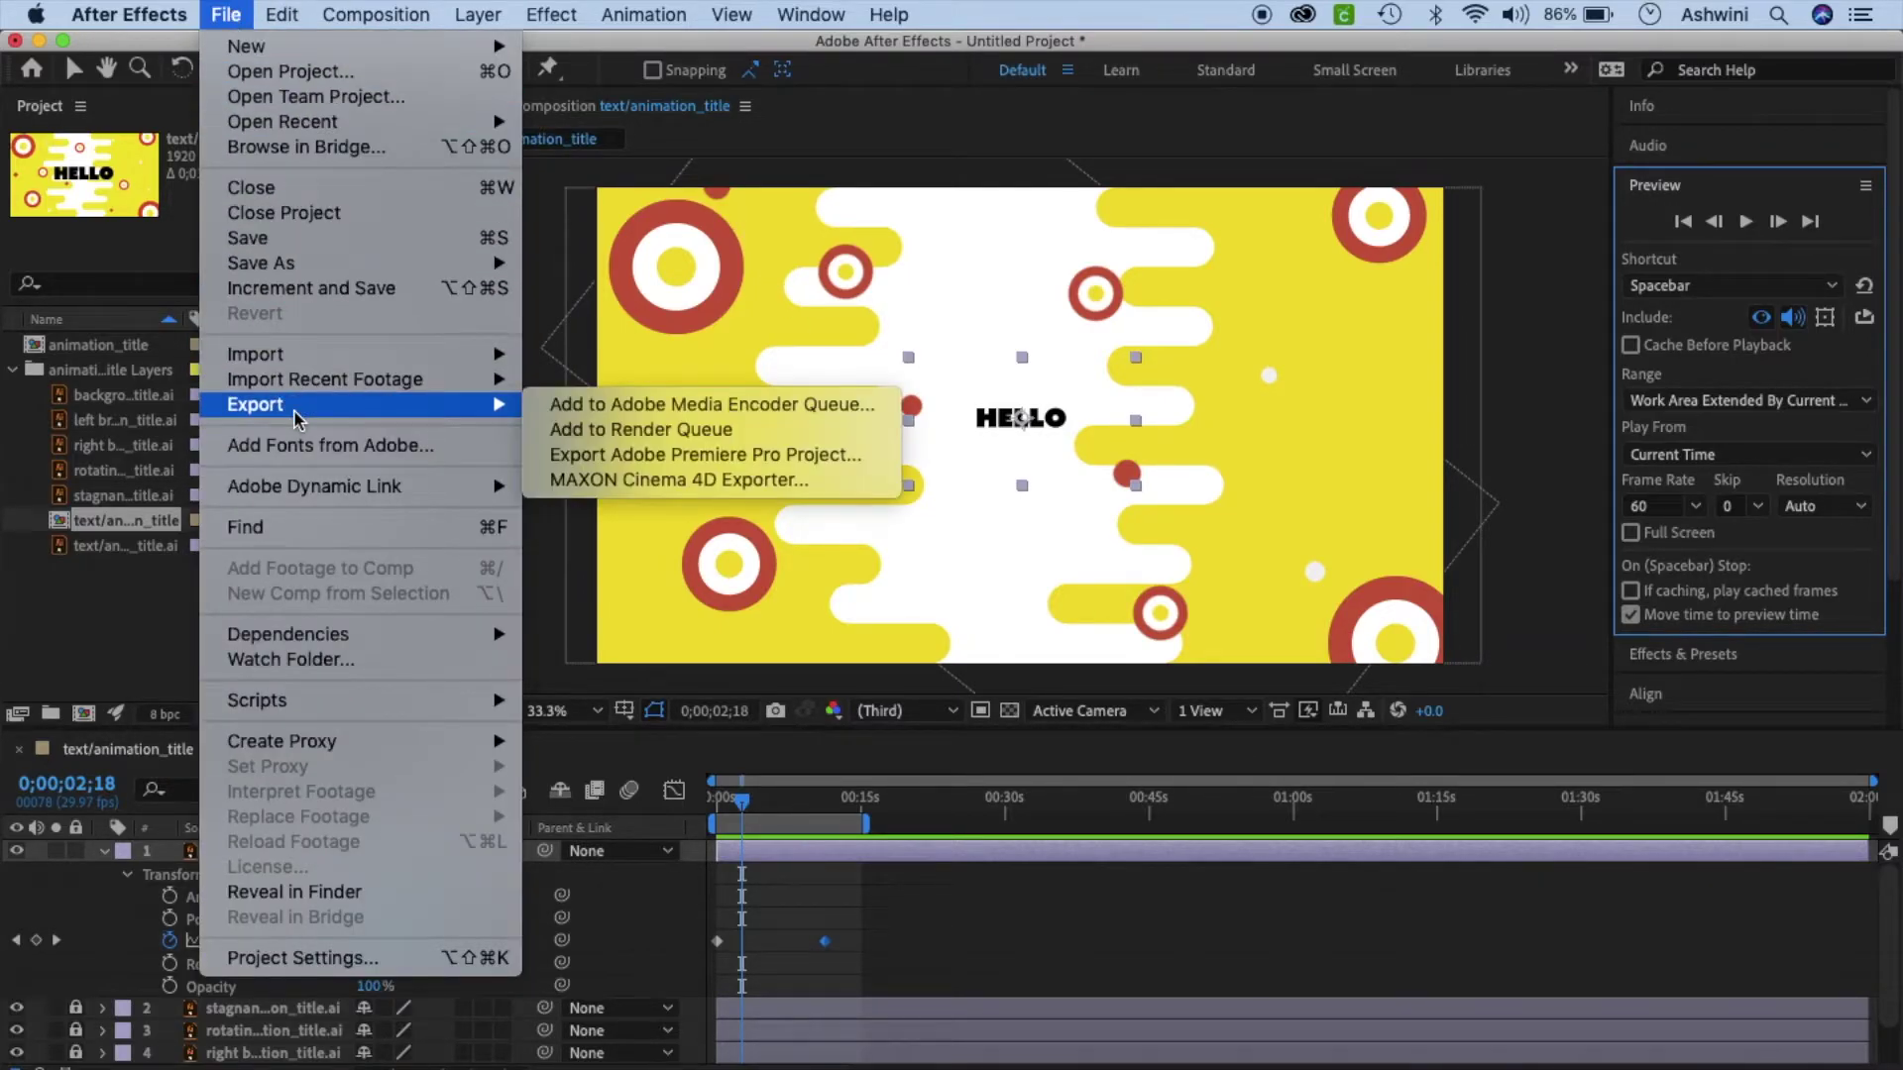
pyautogui.click(669, 408)
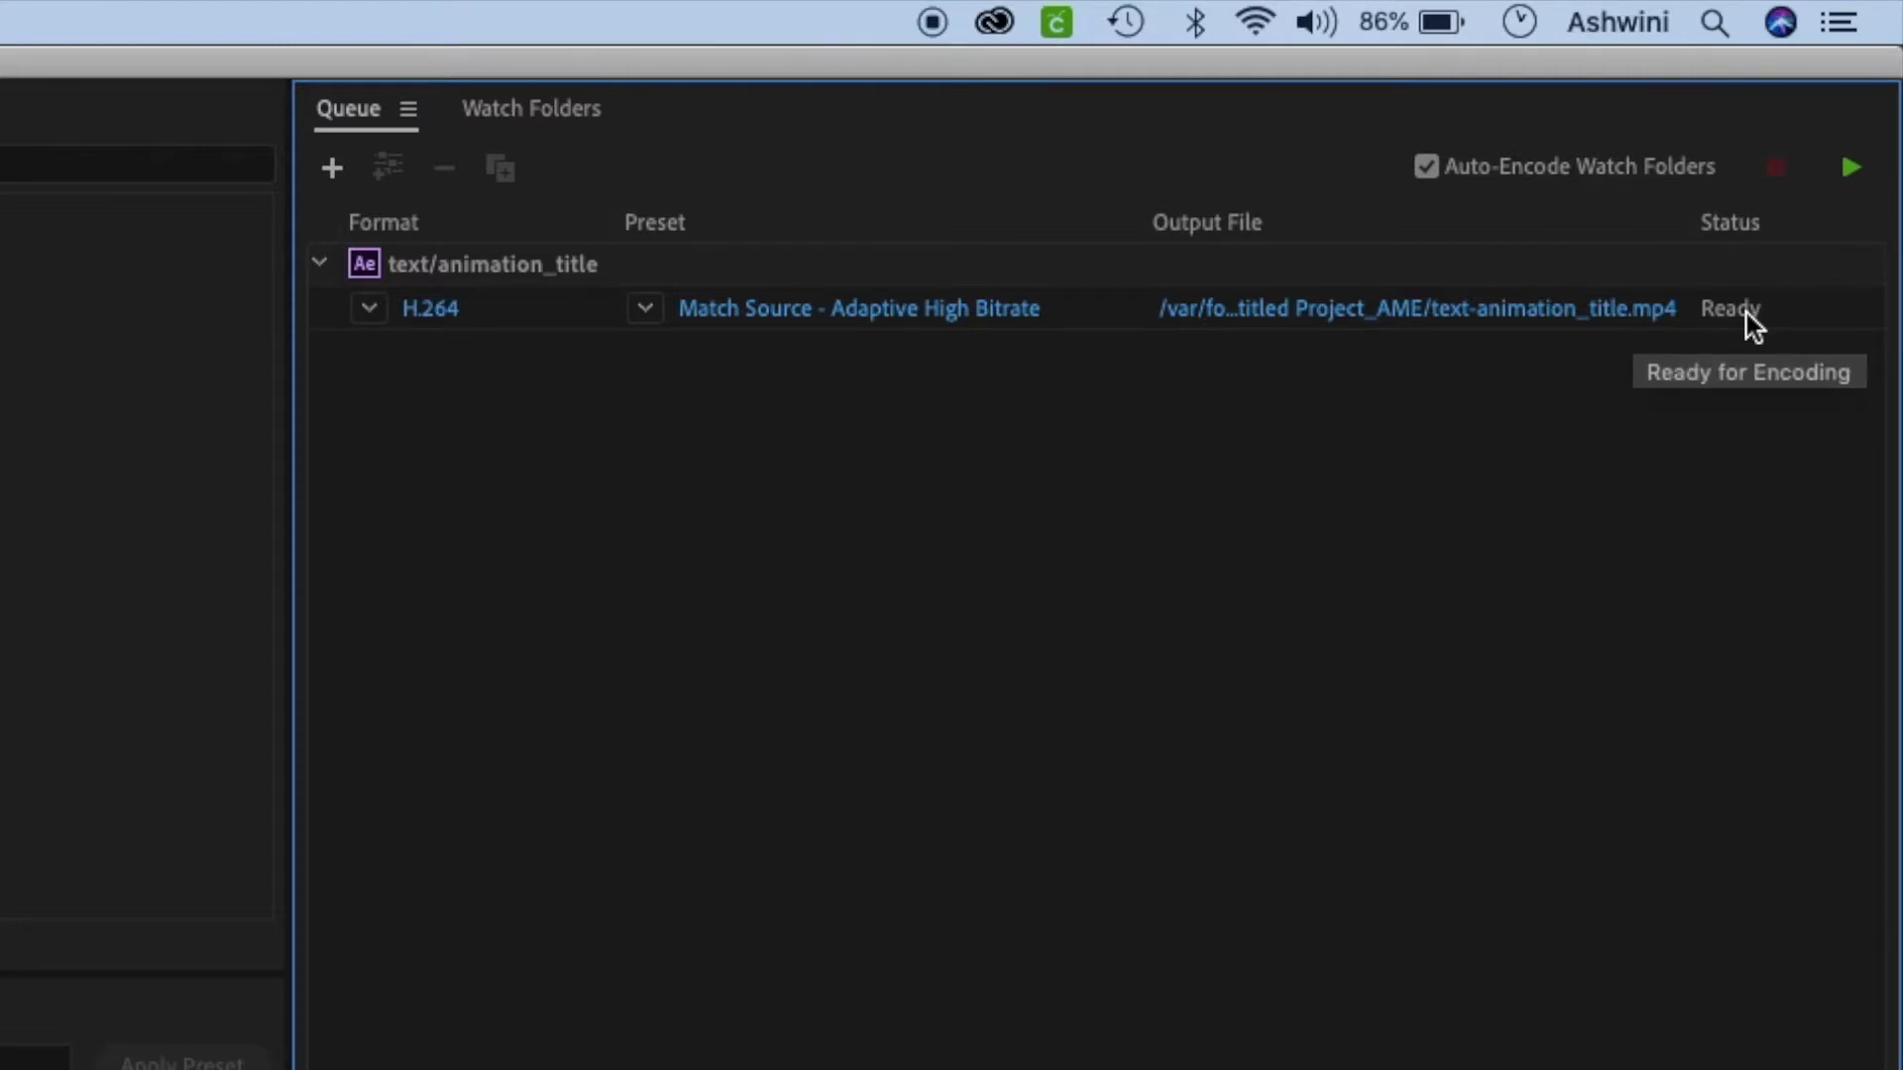
# Set the queued H.264 output to save as text-animation_title in the Animation title folder, and encode the queue.
pyautogui.click(1572, 314)
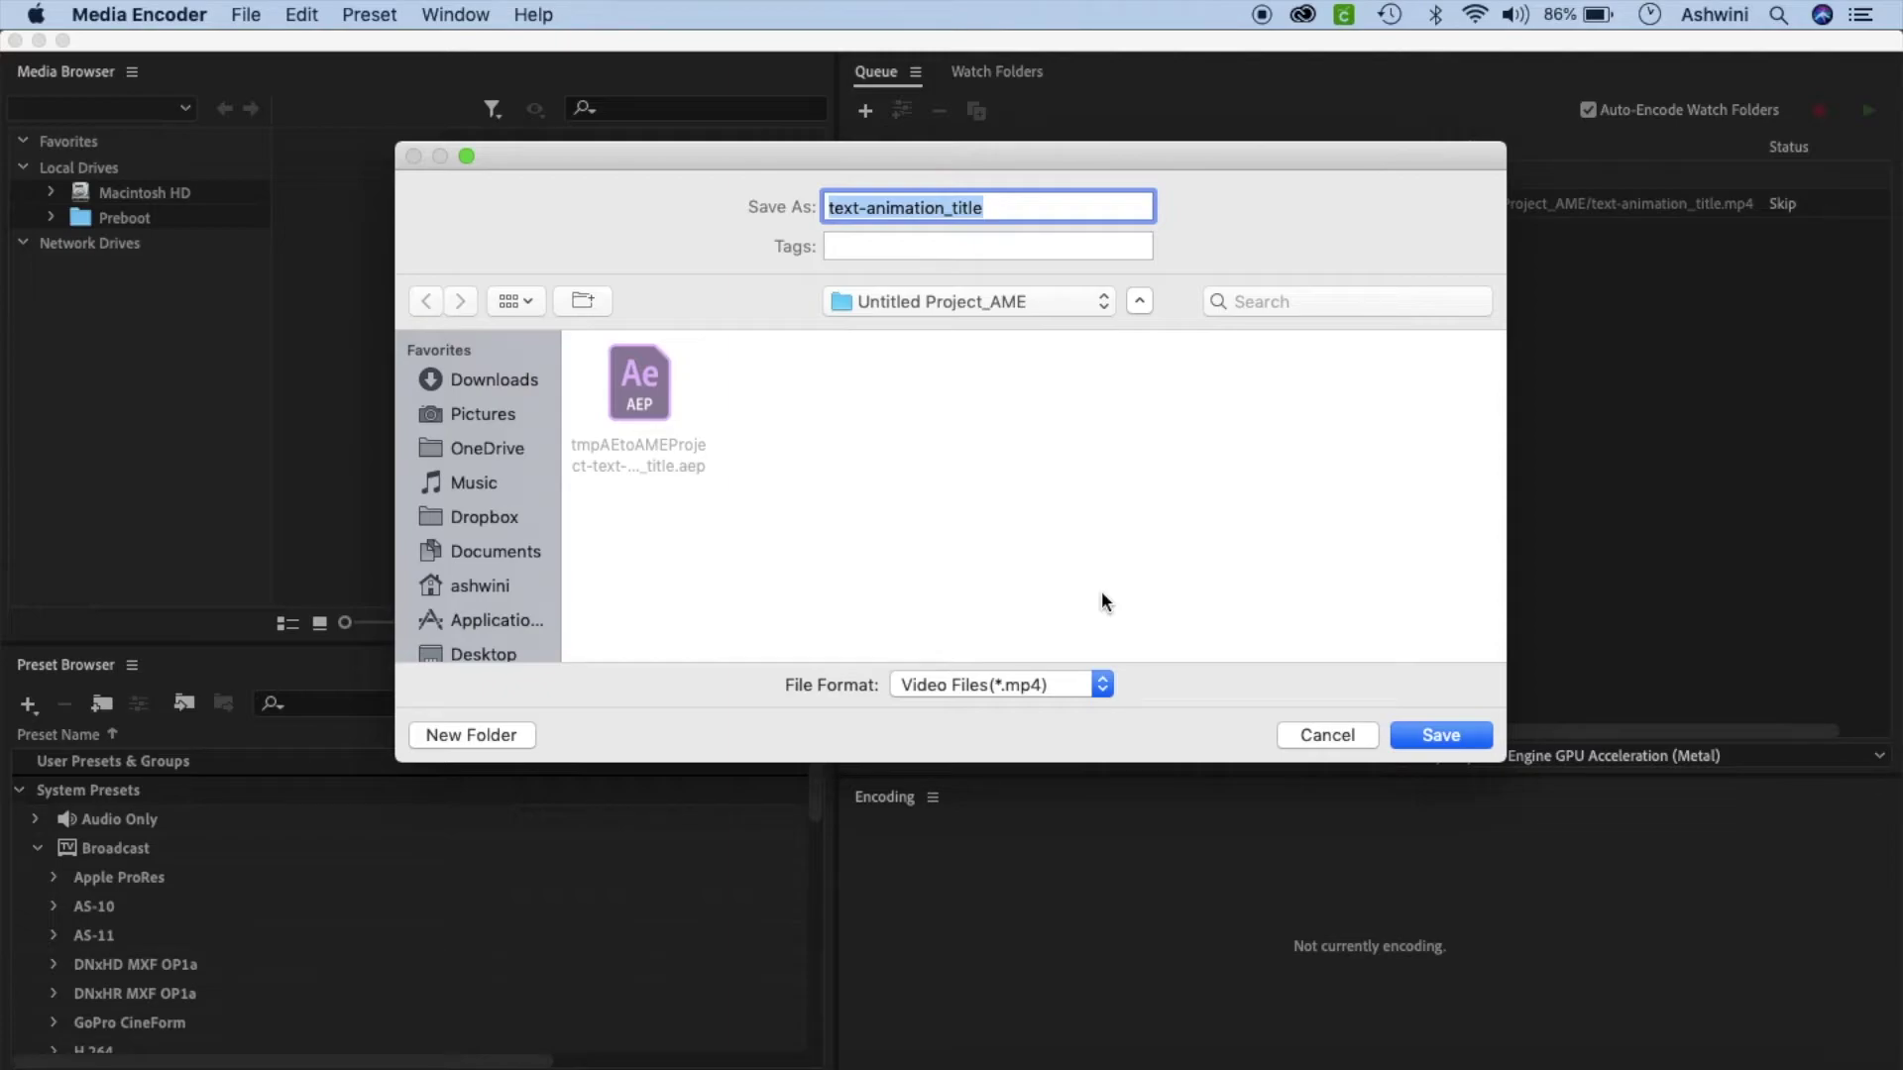
pyautogui.click(1070, 311)
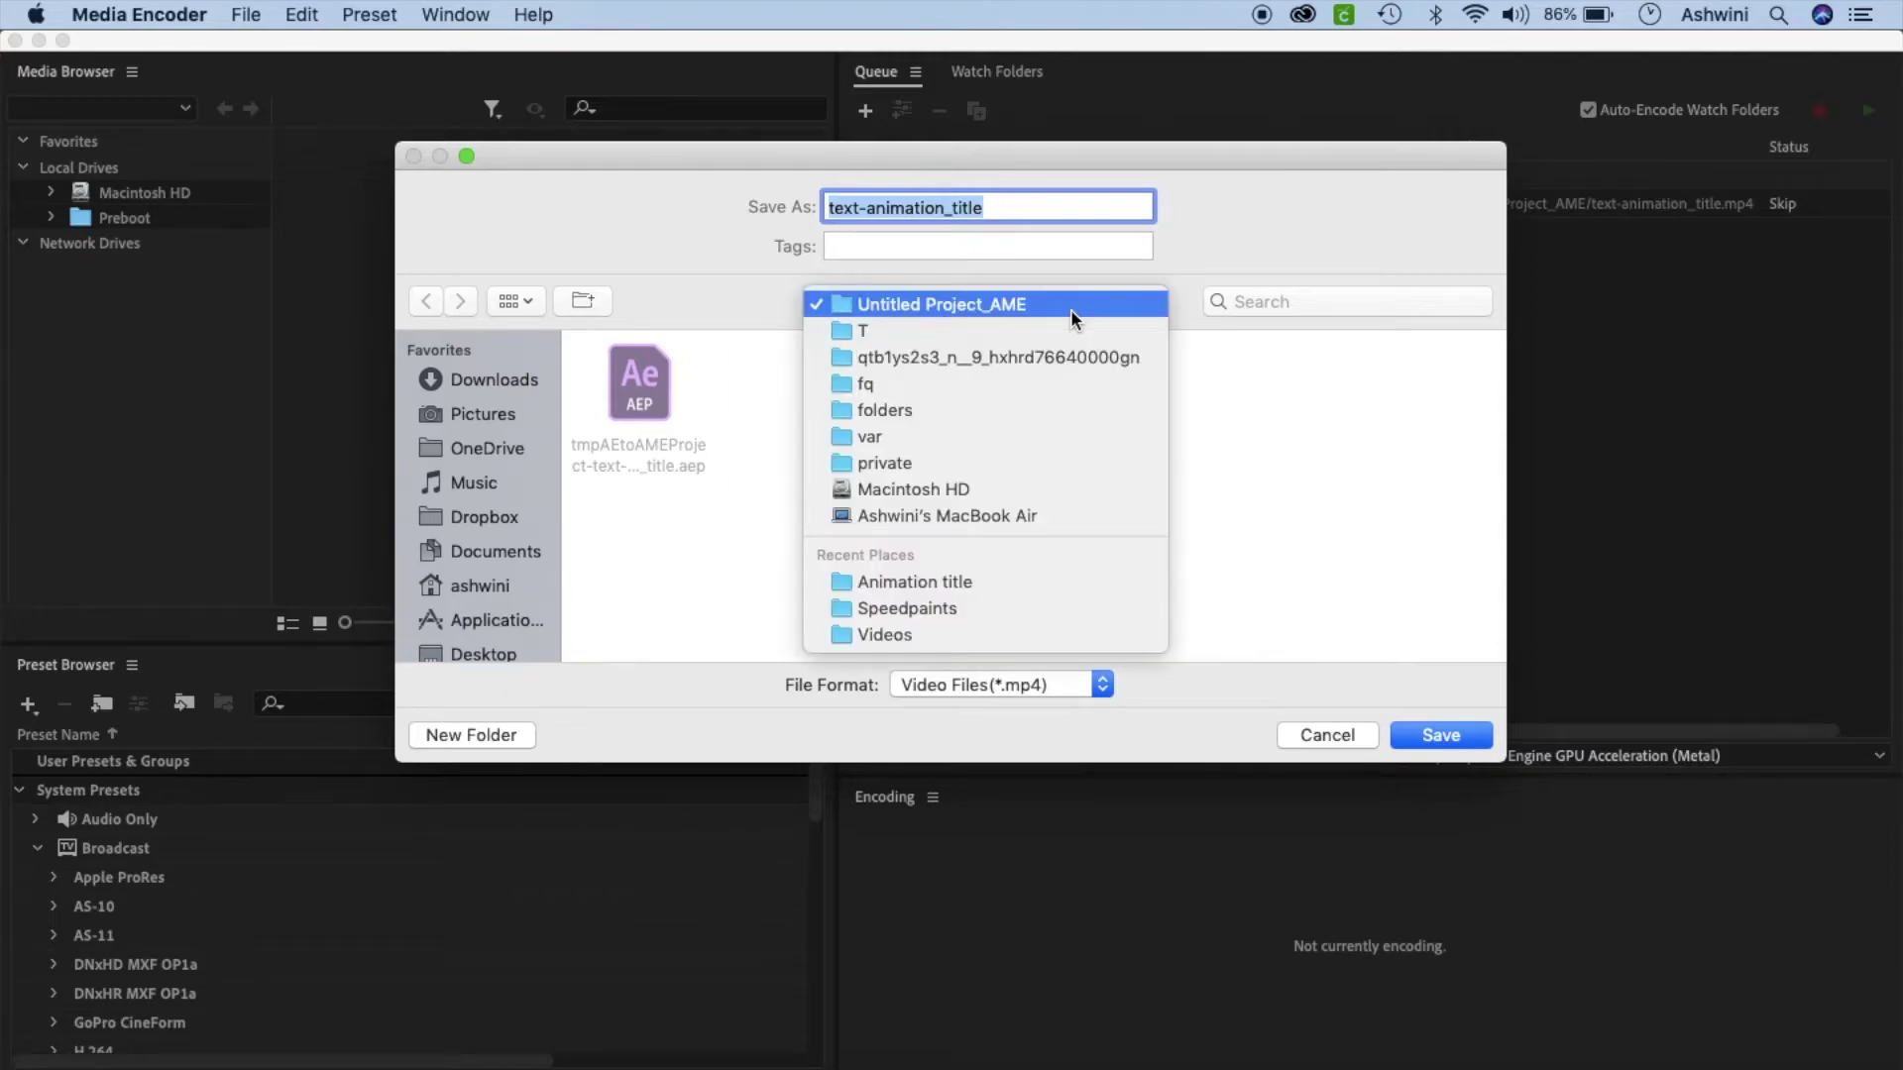
pyautogui.click(893, 585)
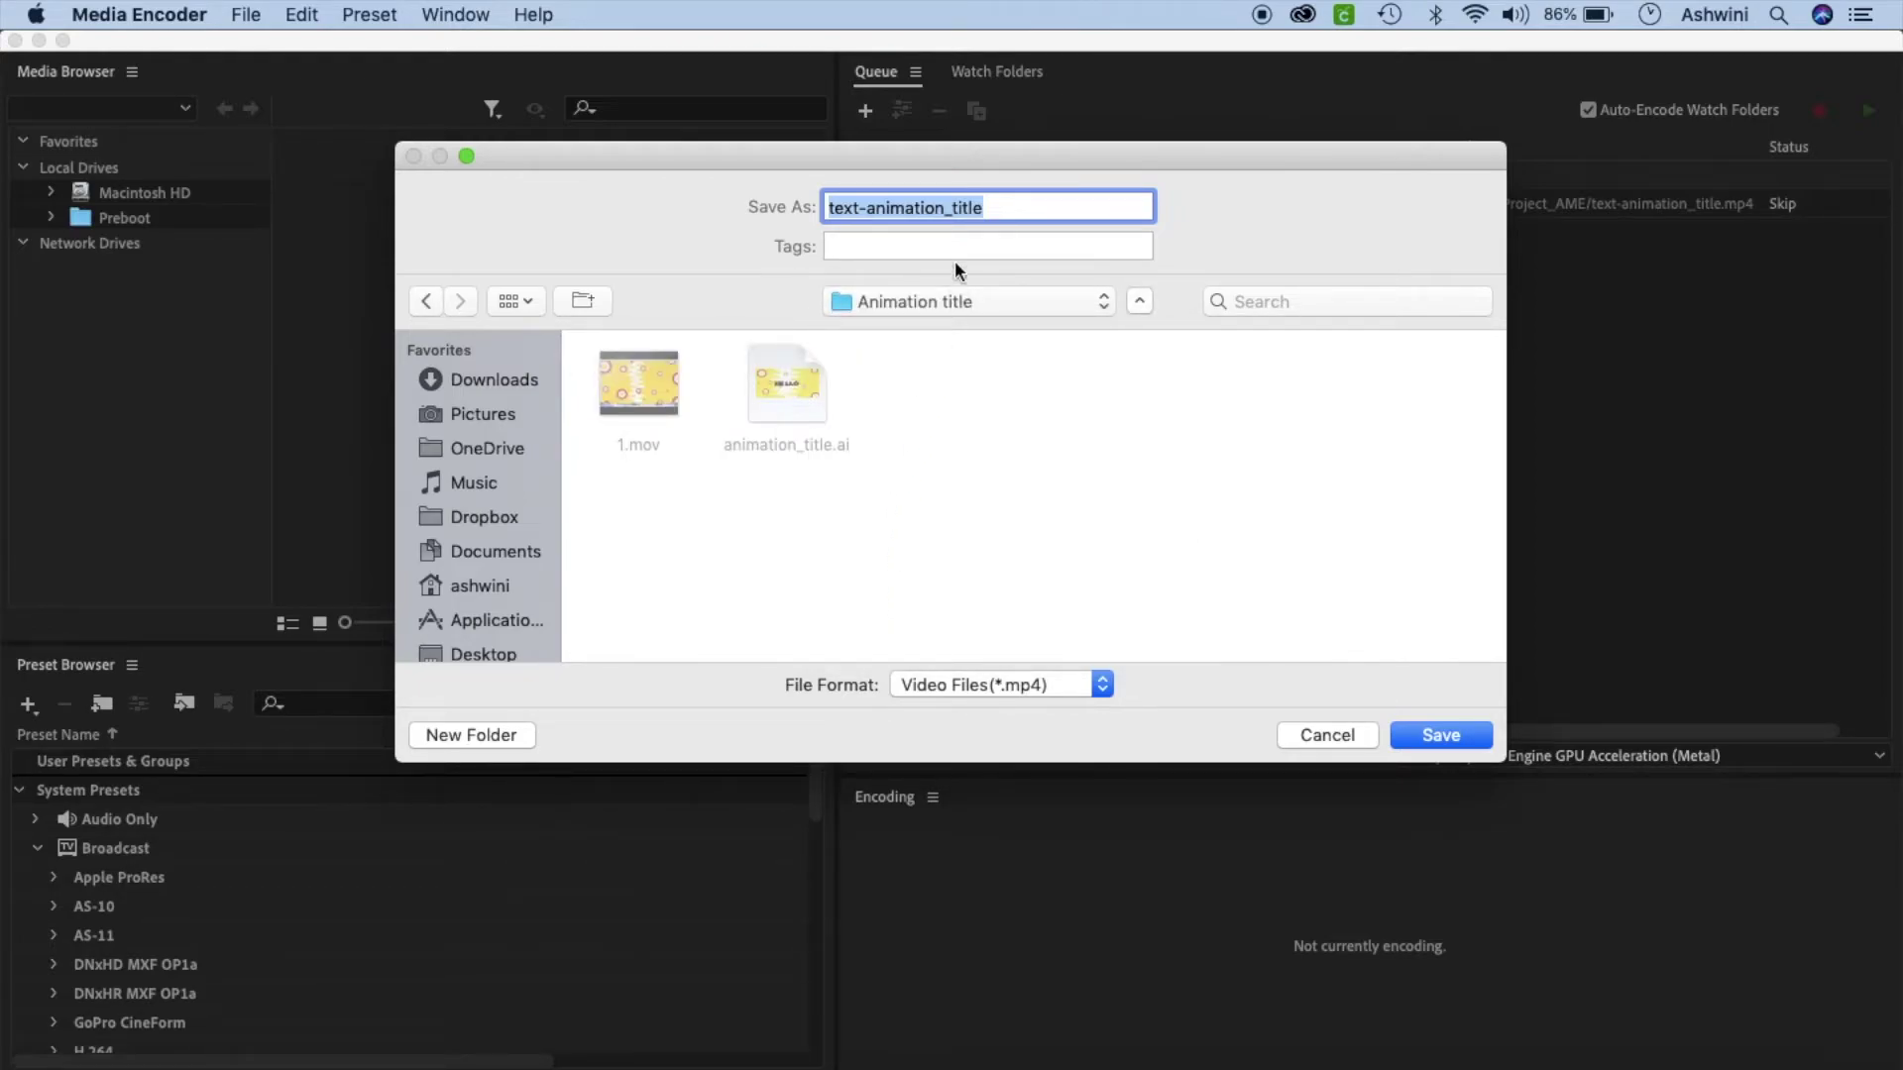
pyautogui.click(1441, 734)
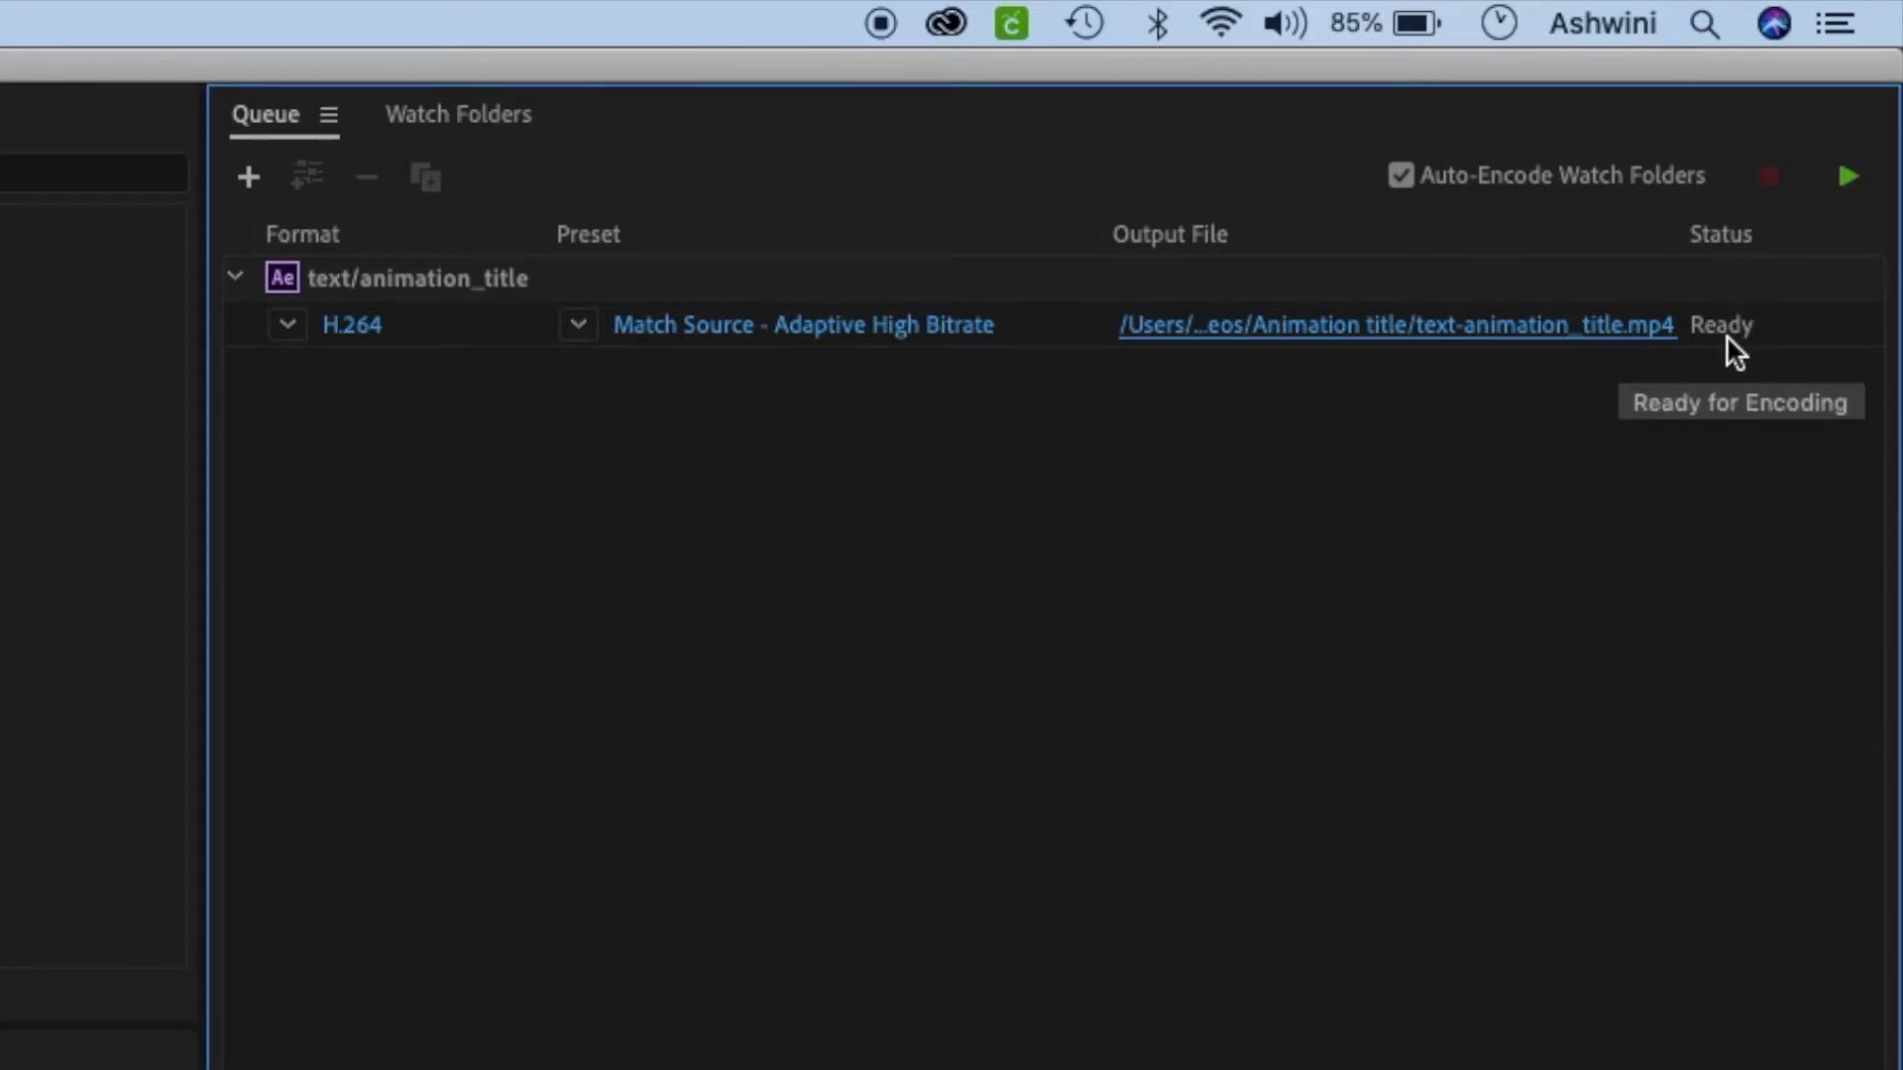
pyautogui.click(1849, 179)
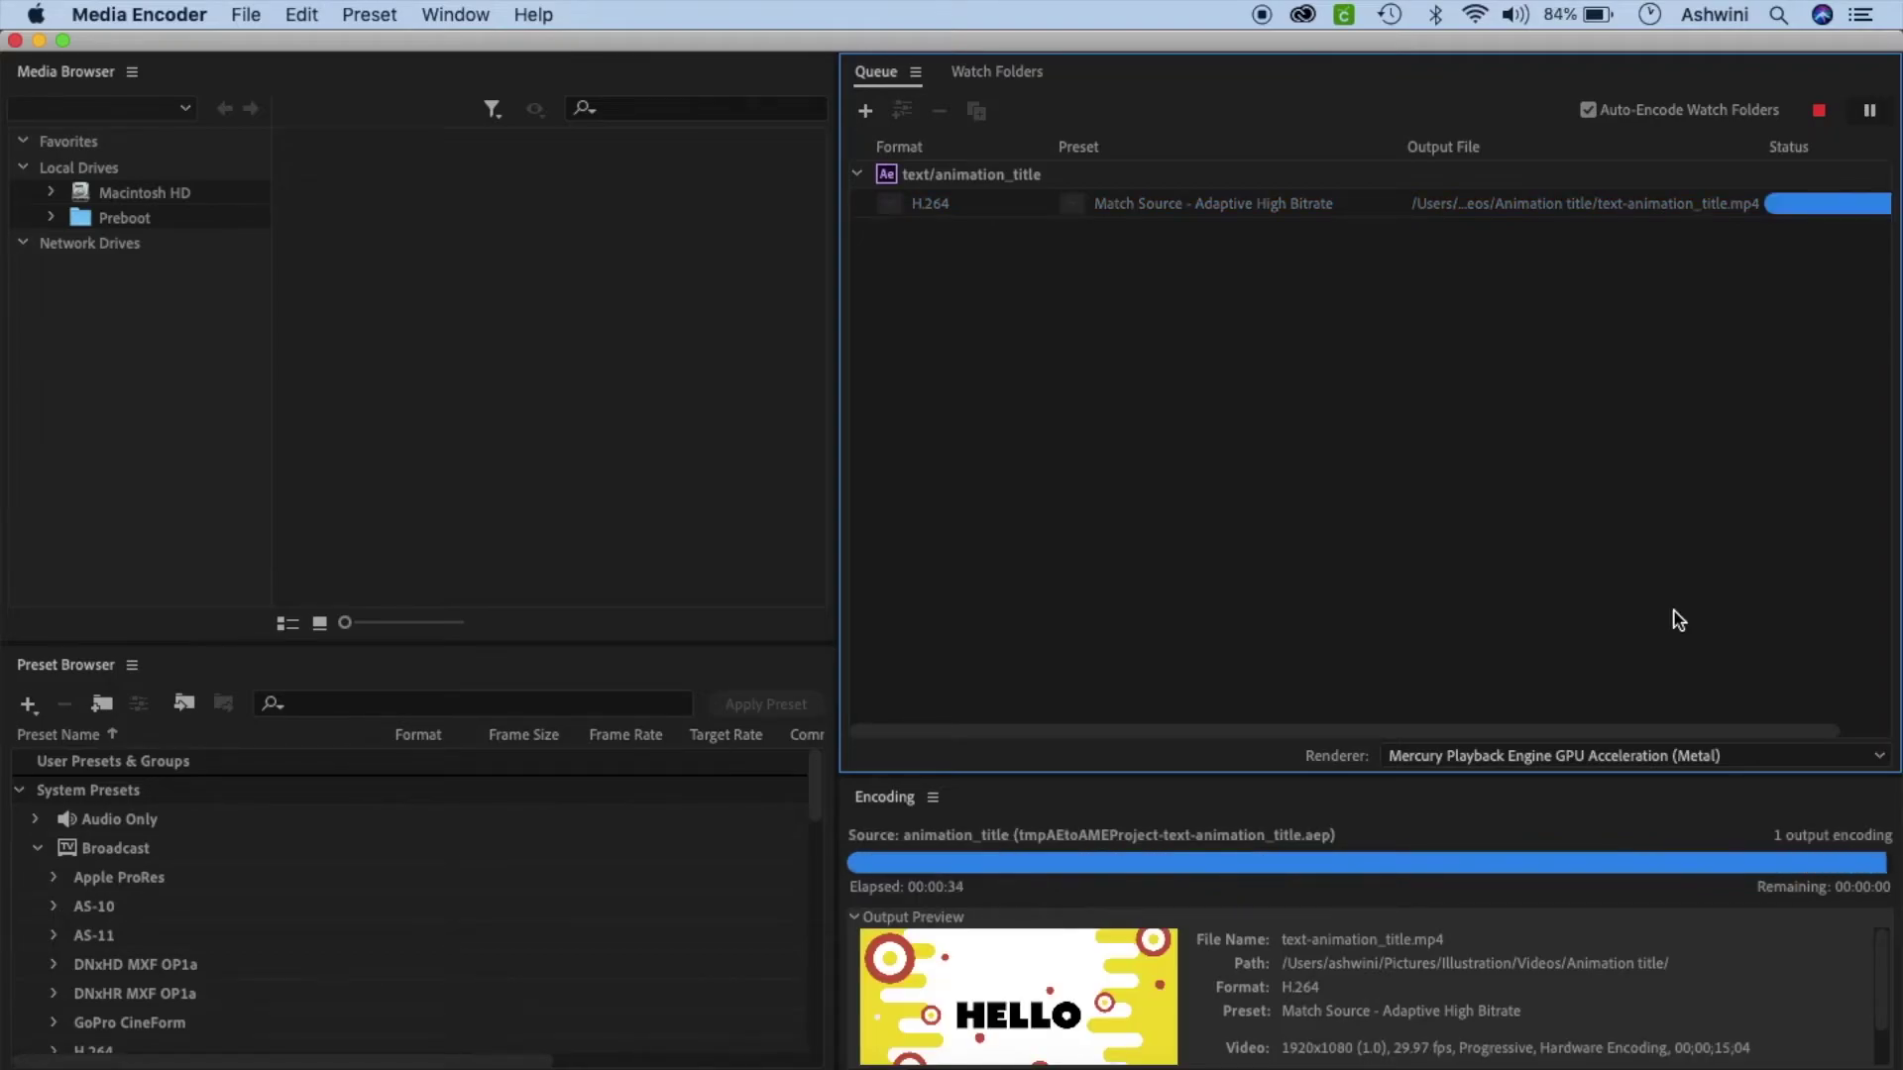
pyautogui.moveTo(1804, 208)
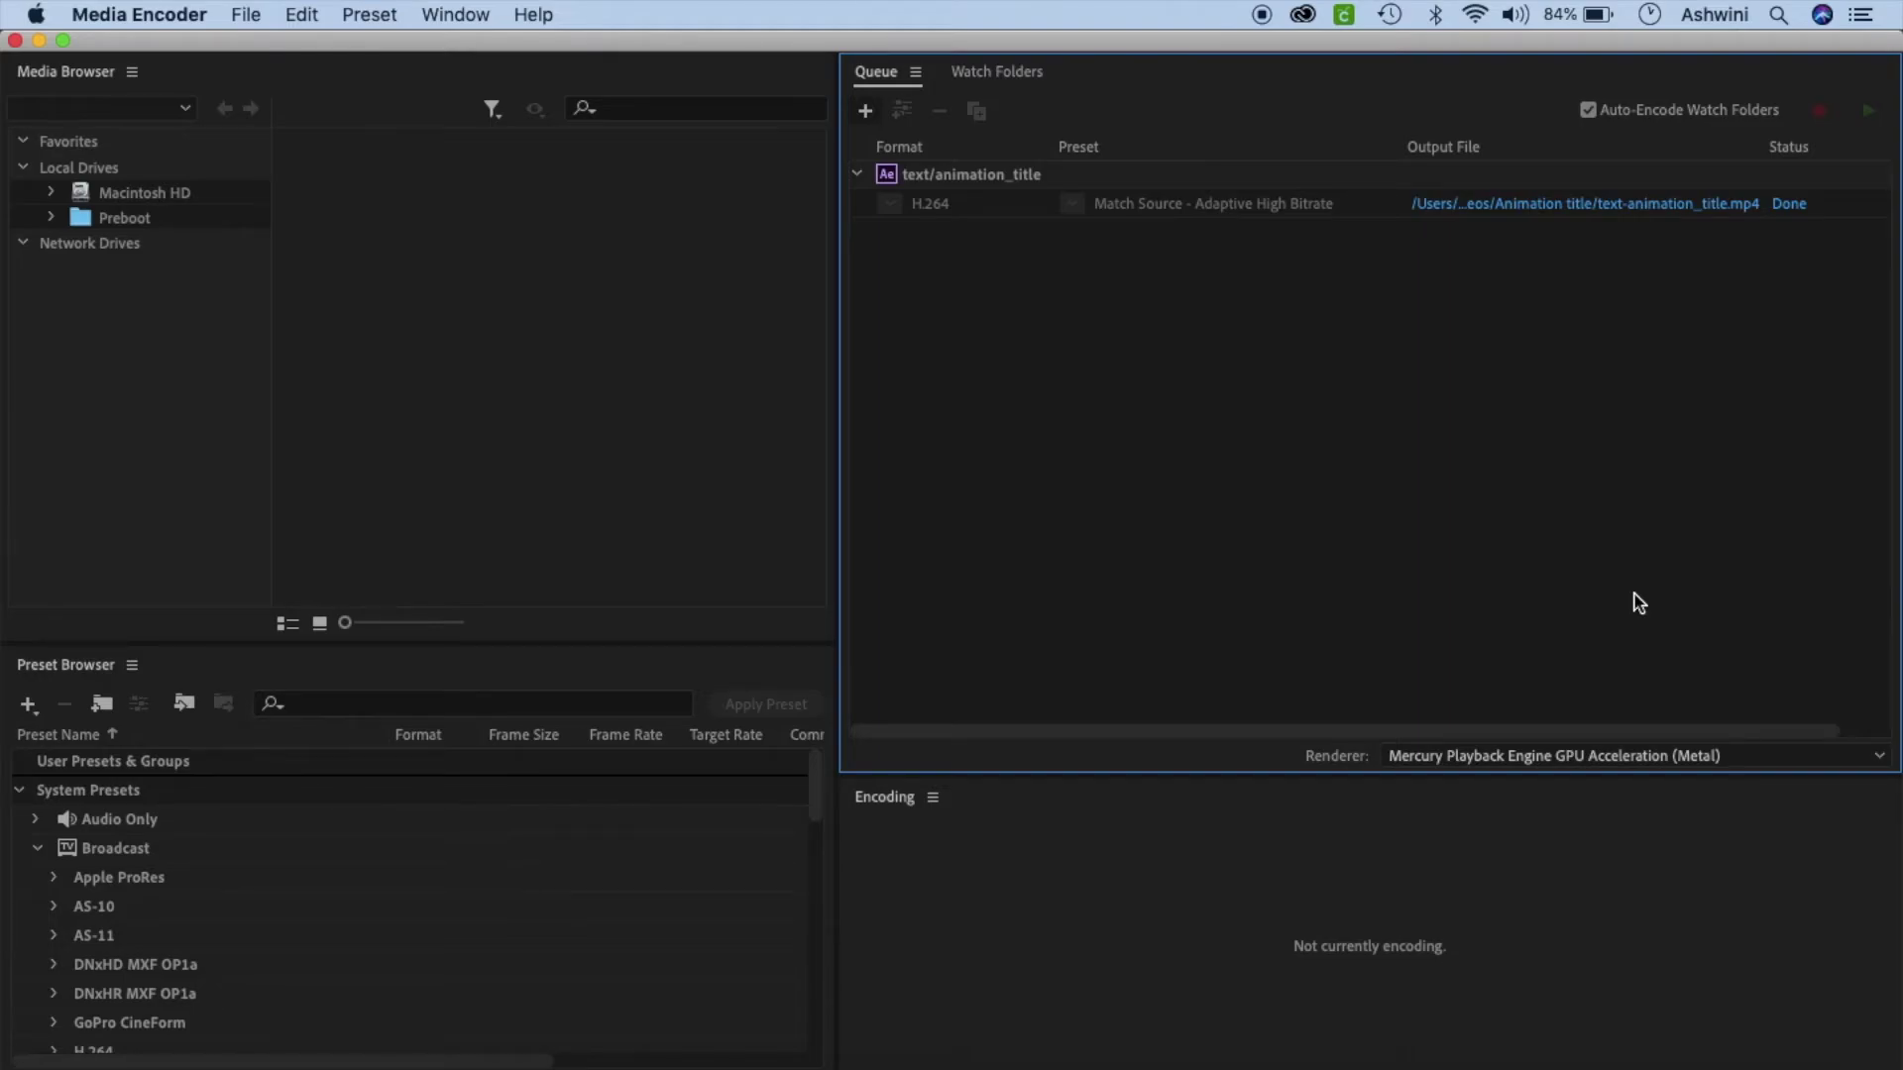
# Switch to Finder, play the exported text-animation_title.mp4 from the Animation title folder, and close the player.
pyautogui.click(401, 1055)
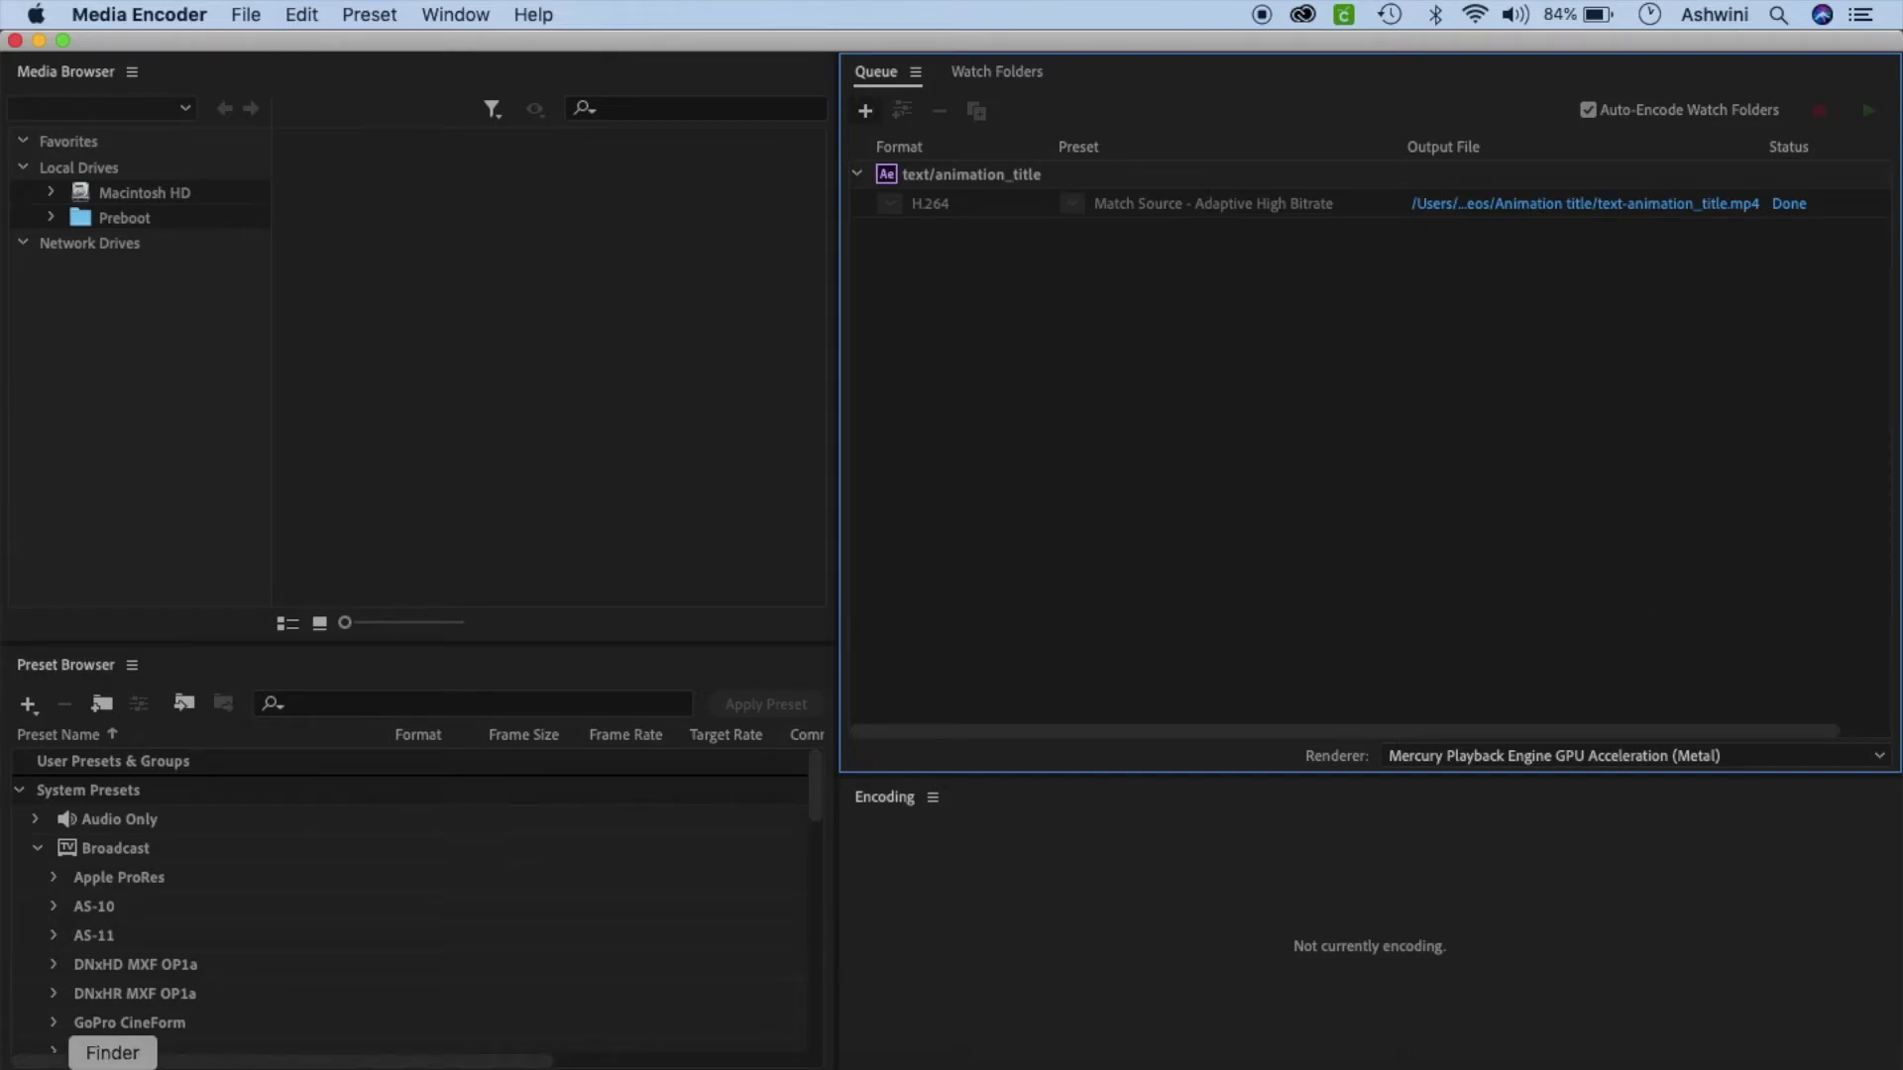
pyautogui.doubleClick(1470, 327)
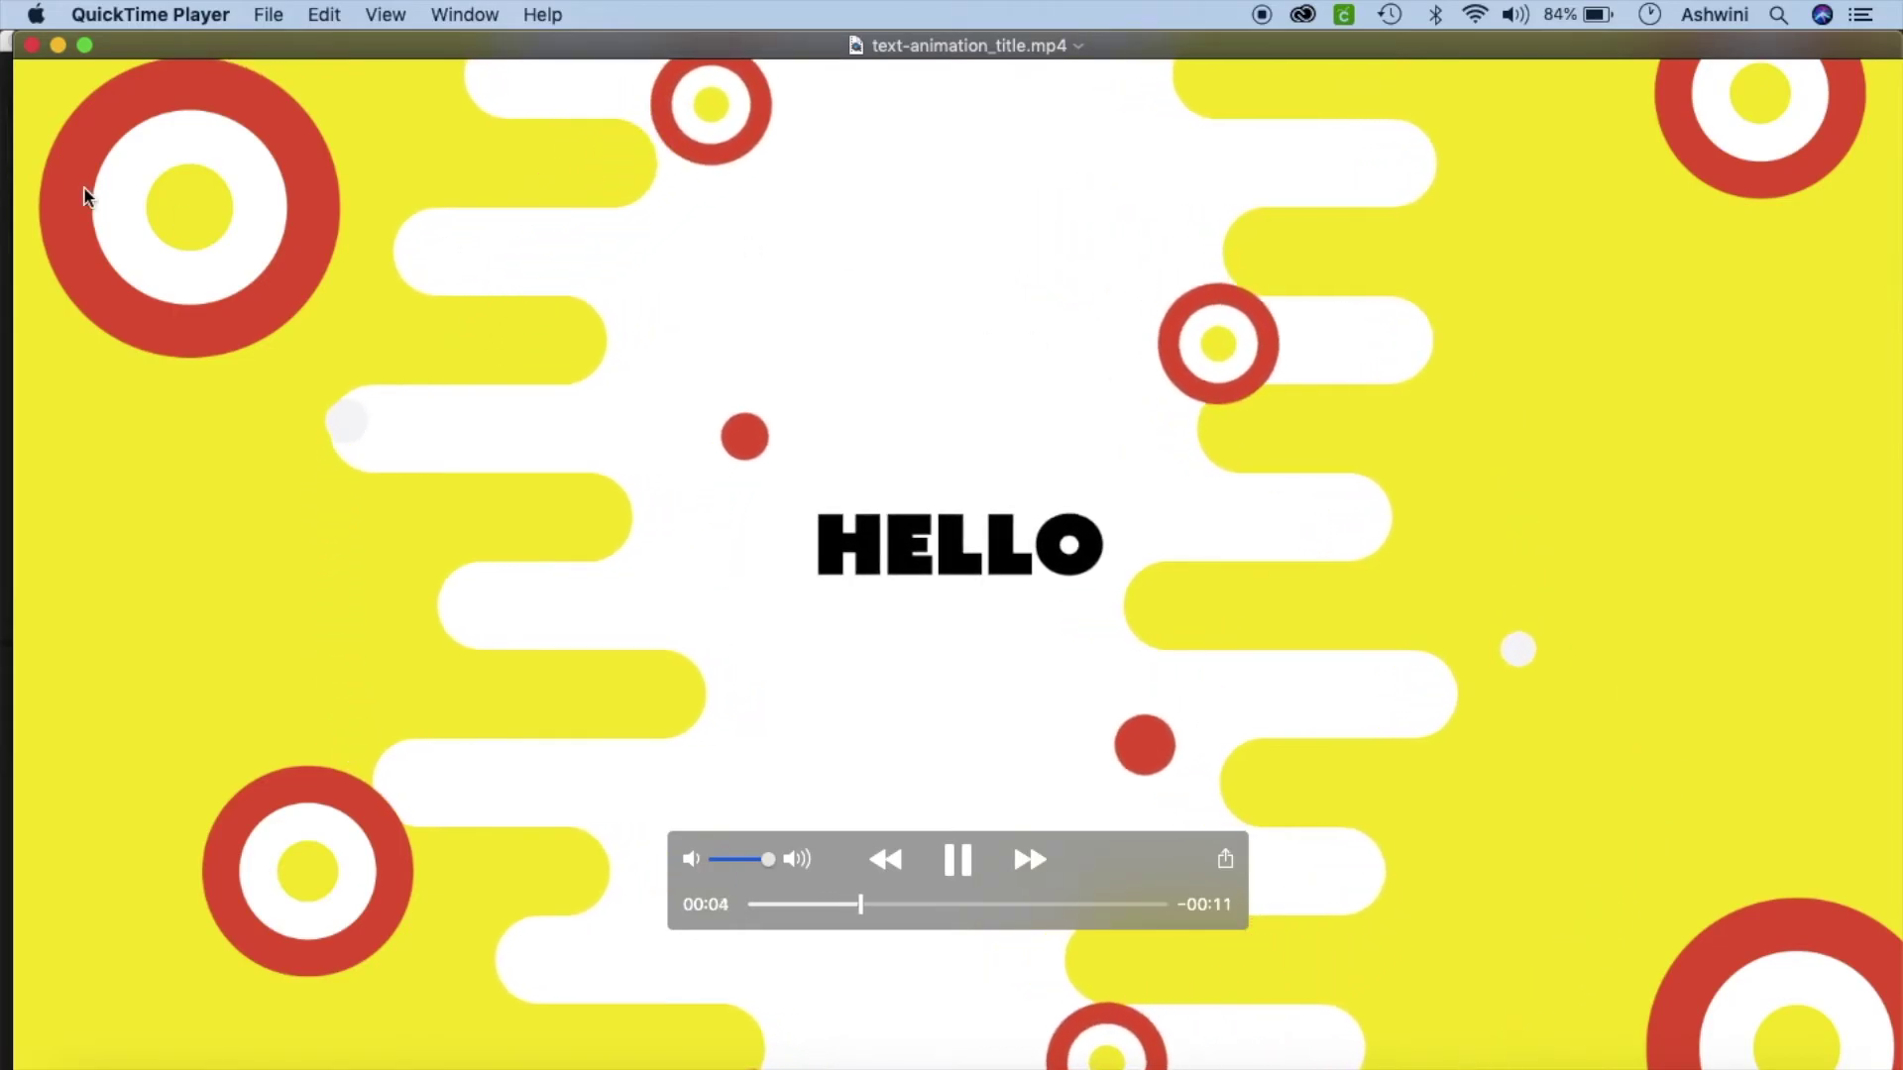
pyautogui.press('super+w')
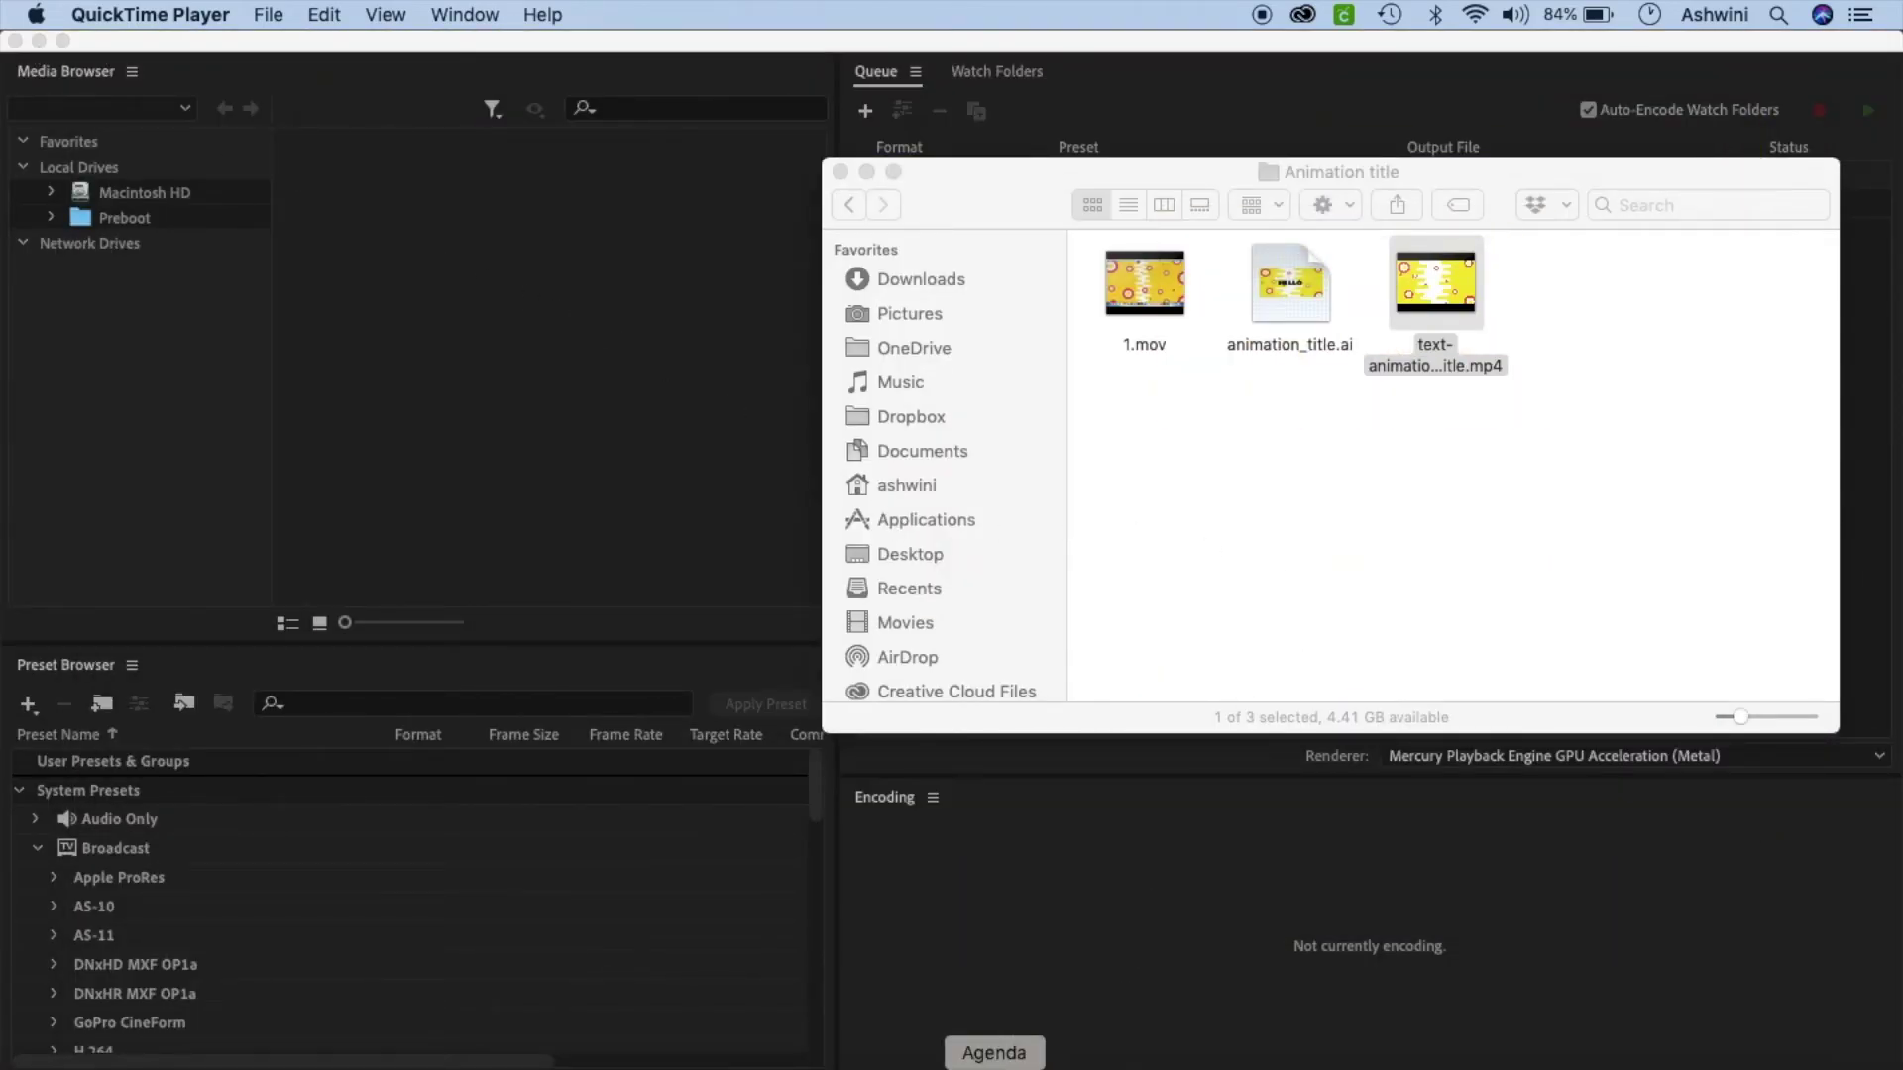
# Switch to Safari and play the title animation of lesson 3, Setting up the workspace, in the Skillshare Flat Design class, pausing it after the intro.
pyautogui.click(912, 1066)
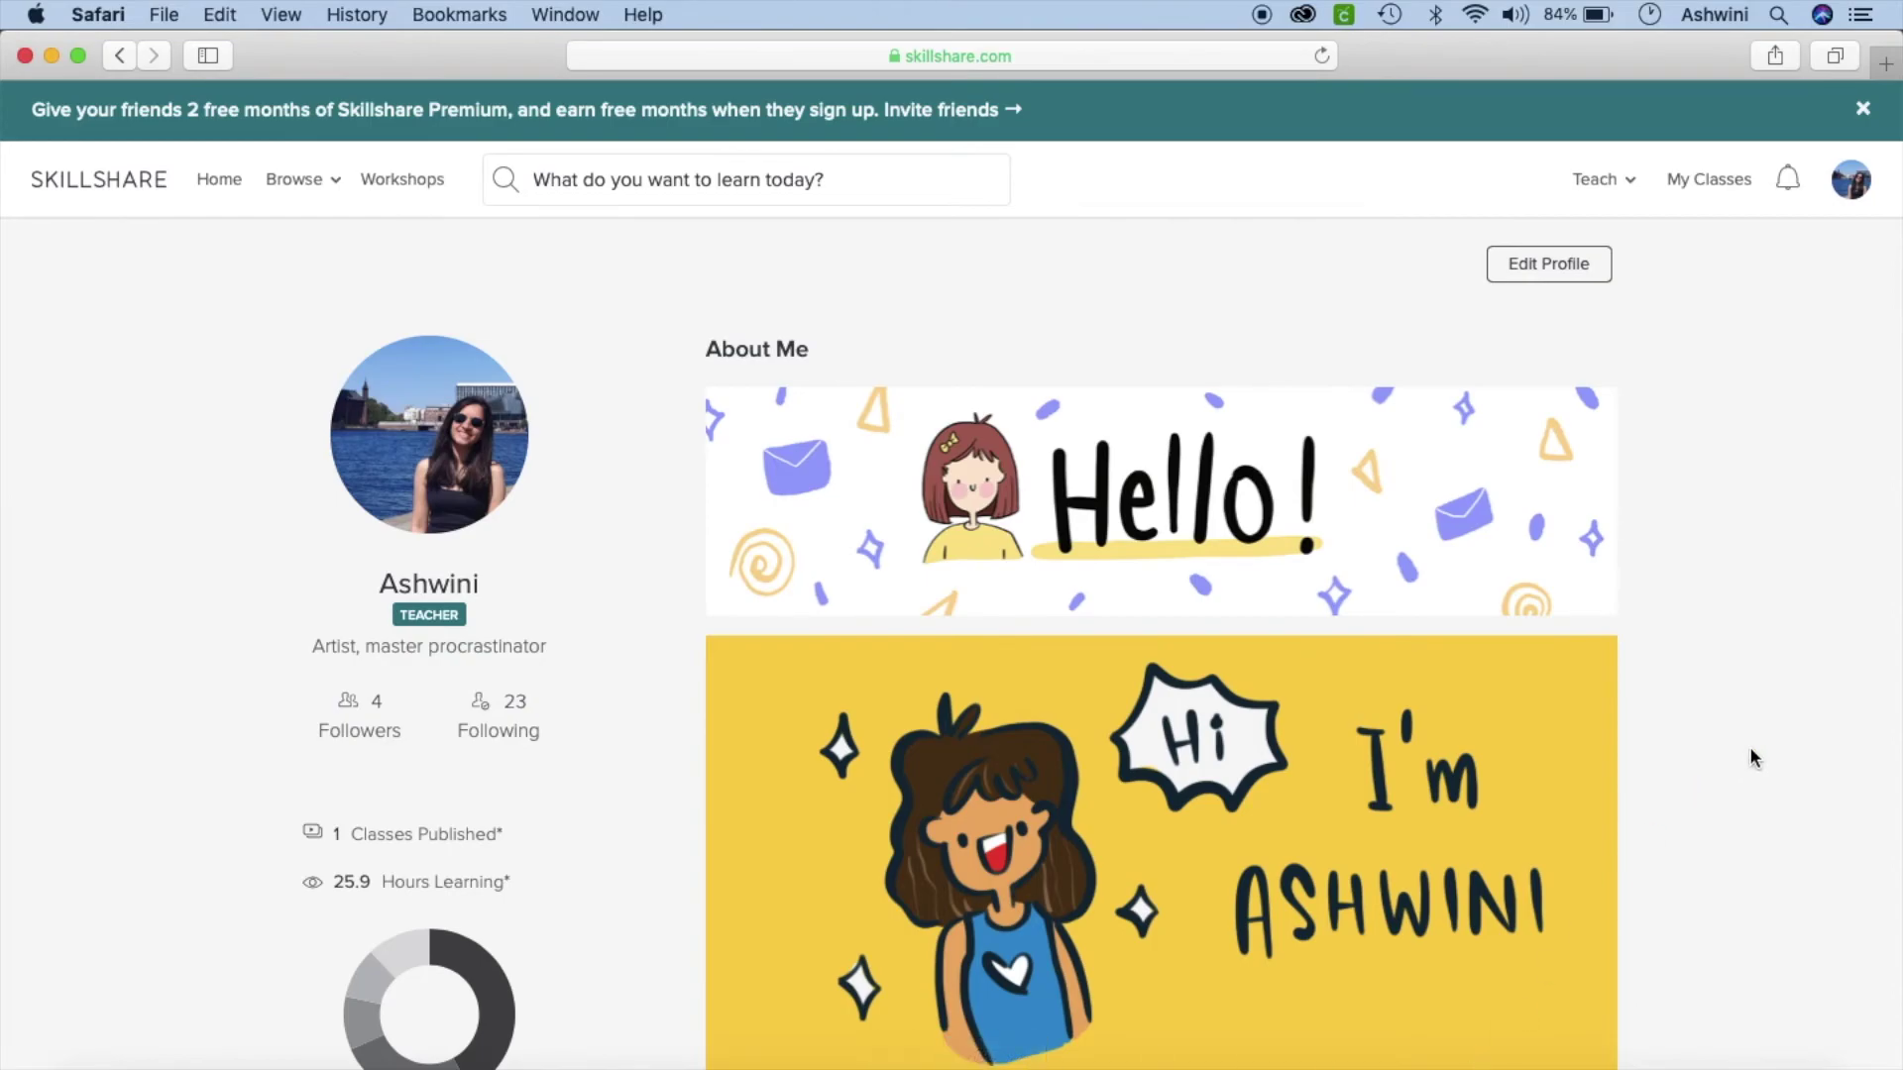
pyautogui.scroll(-10, 1752, 753)
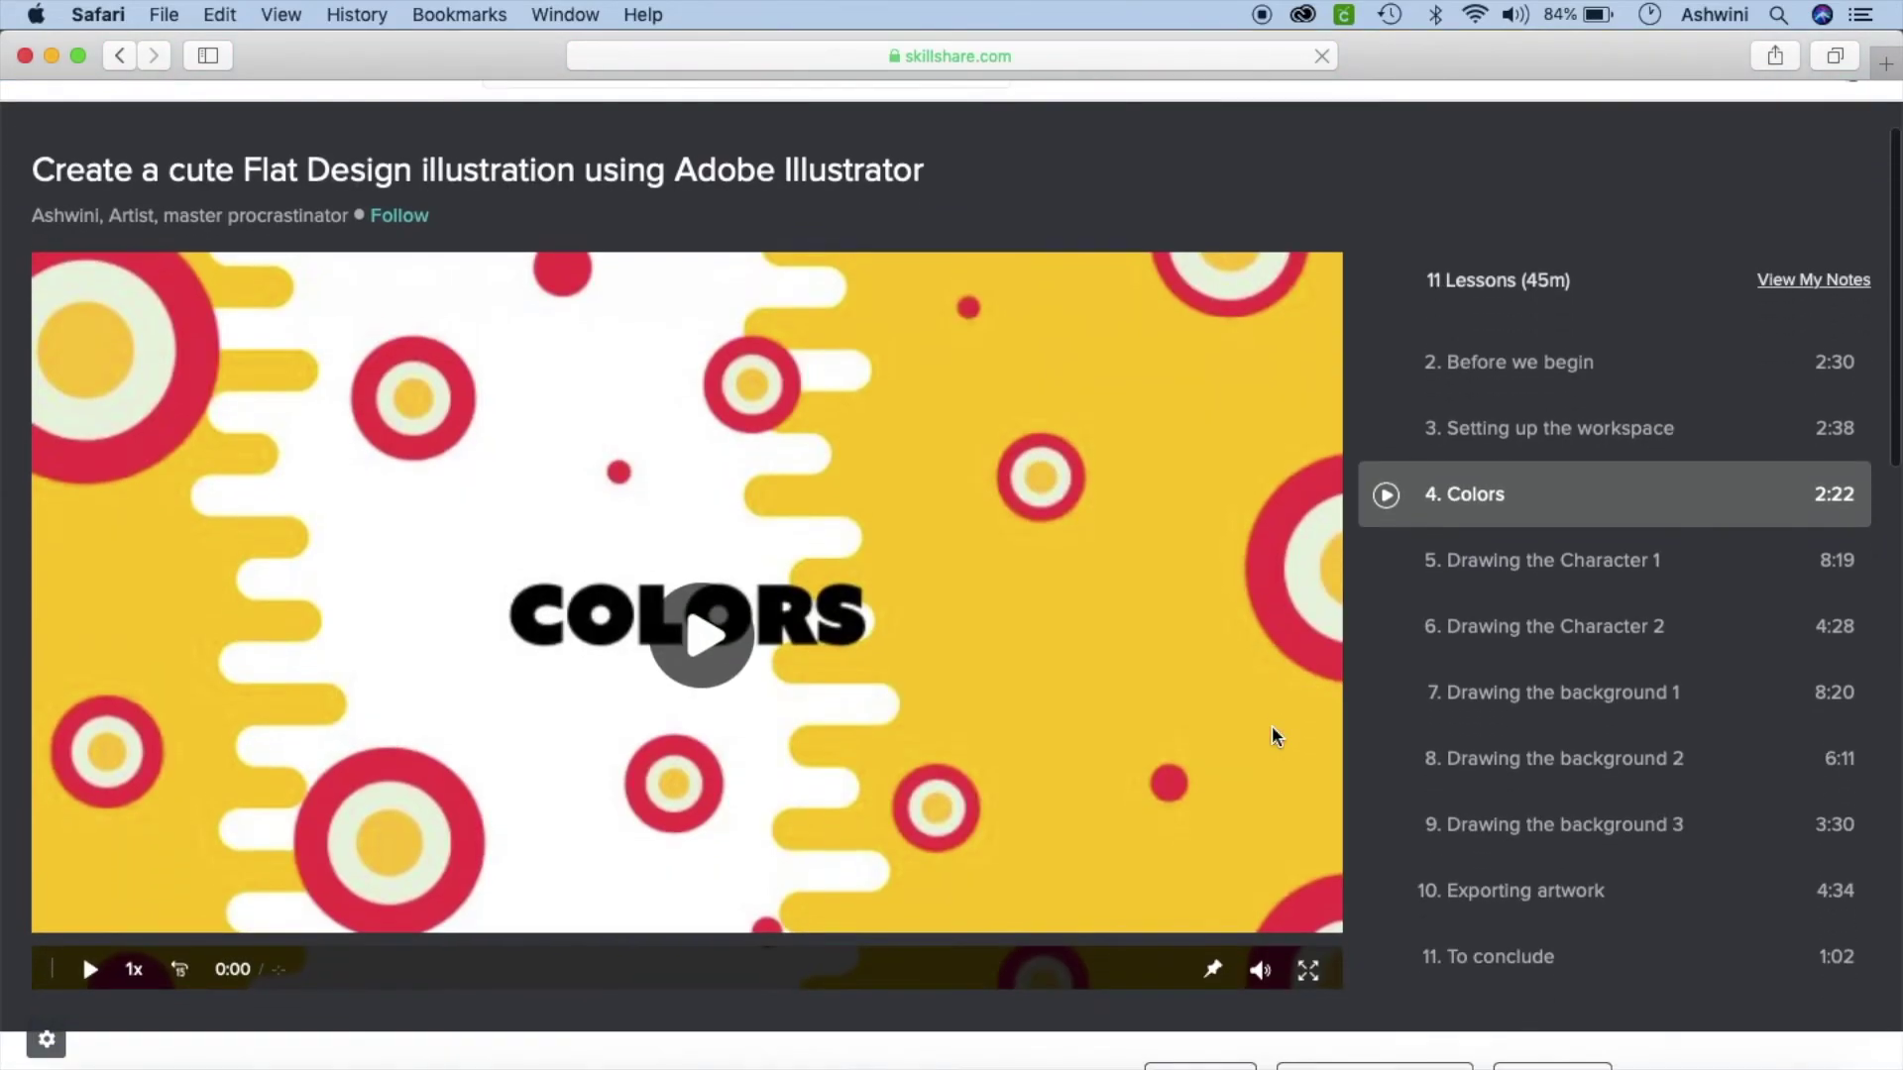
pyautogui.click(1449, 428)
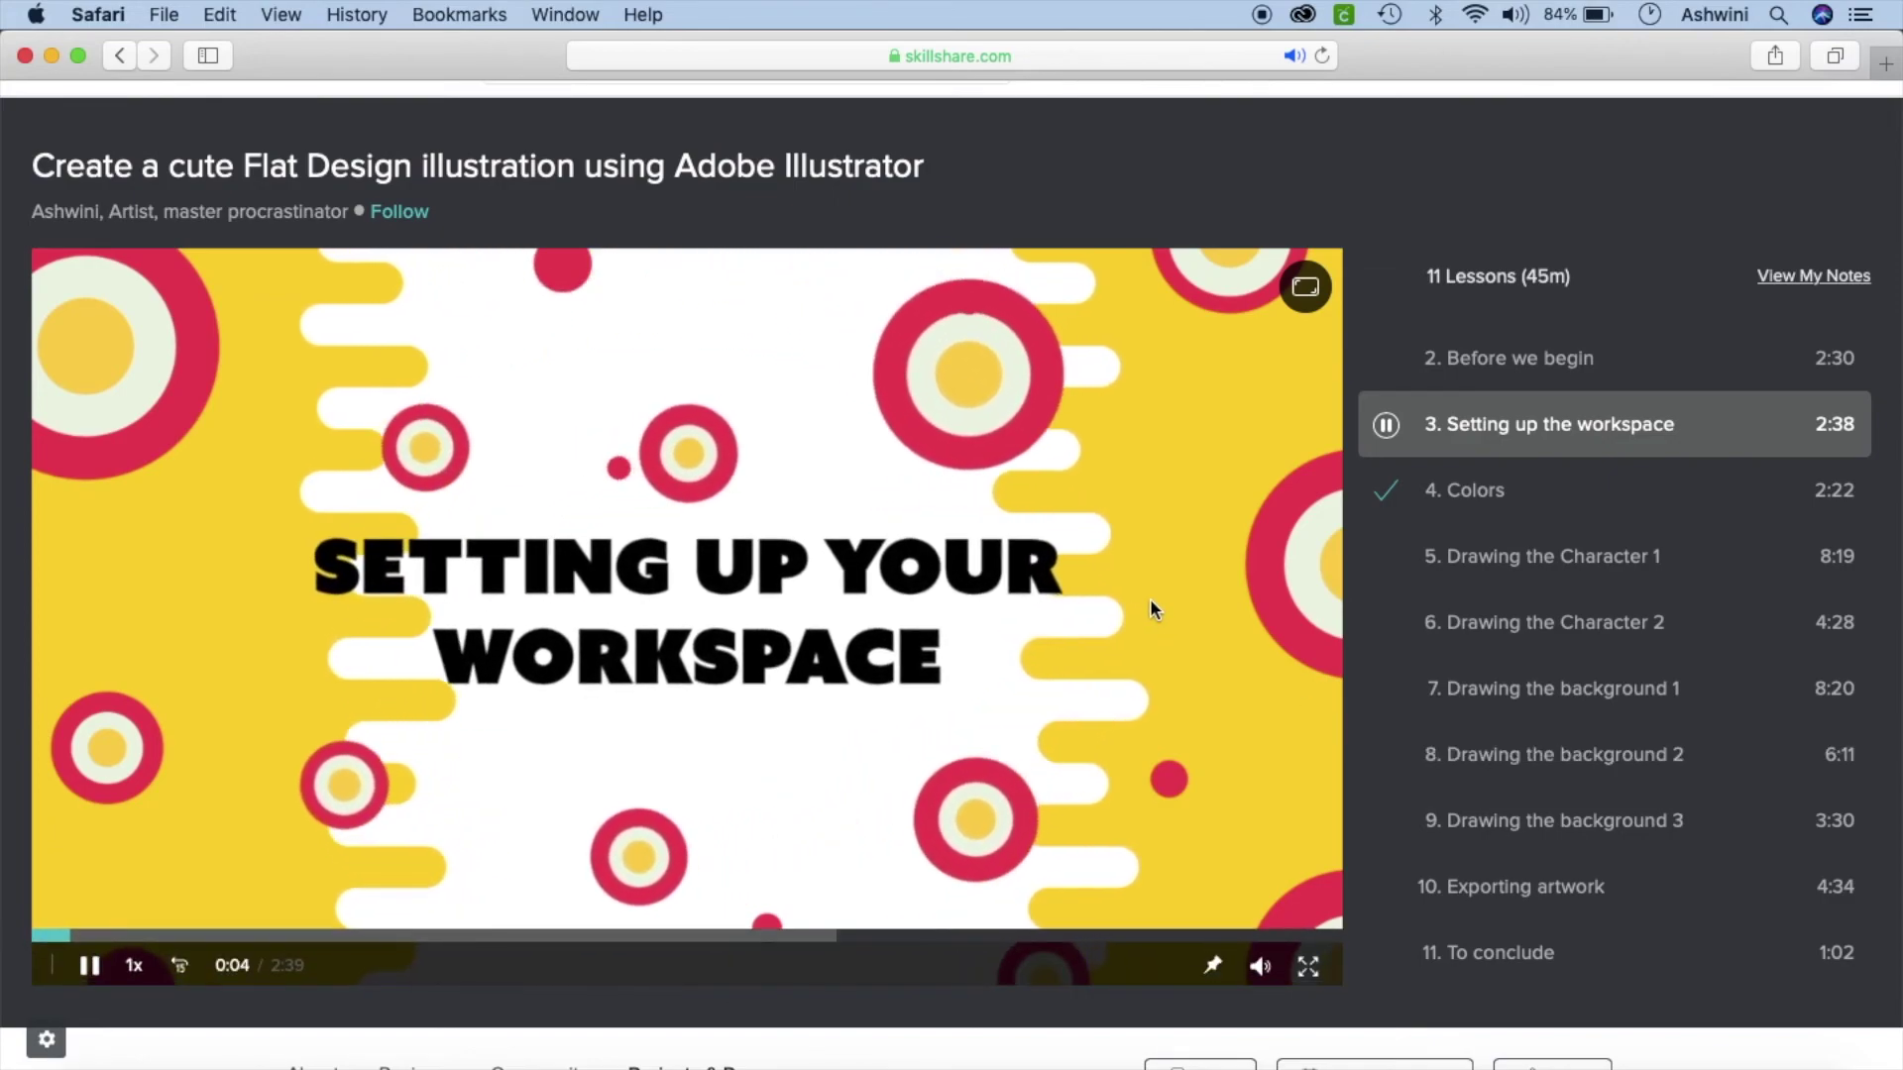
pyautogui.click(1149, 599)
pyautogui.scroll(2, 1150, 599)
pyautogui.scroll(1, 1149, 598)
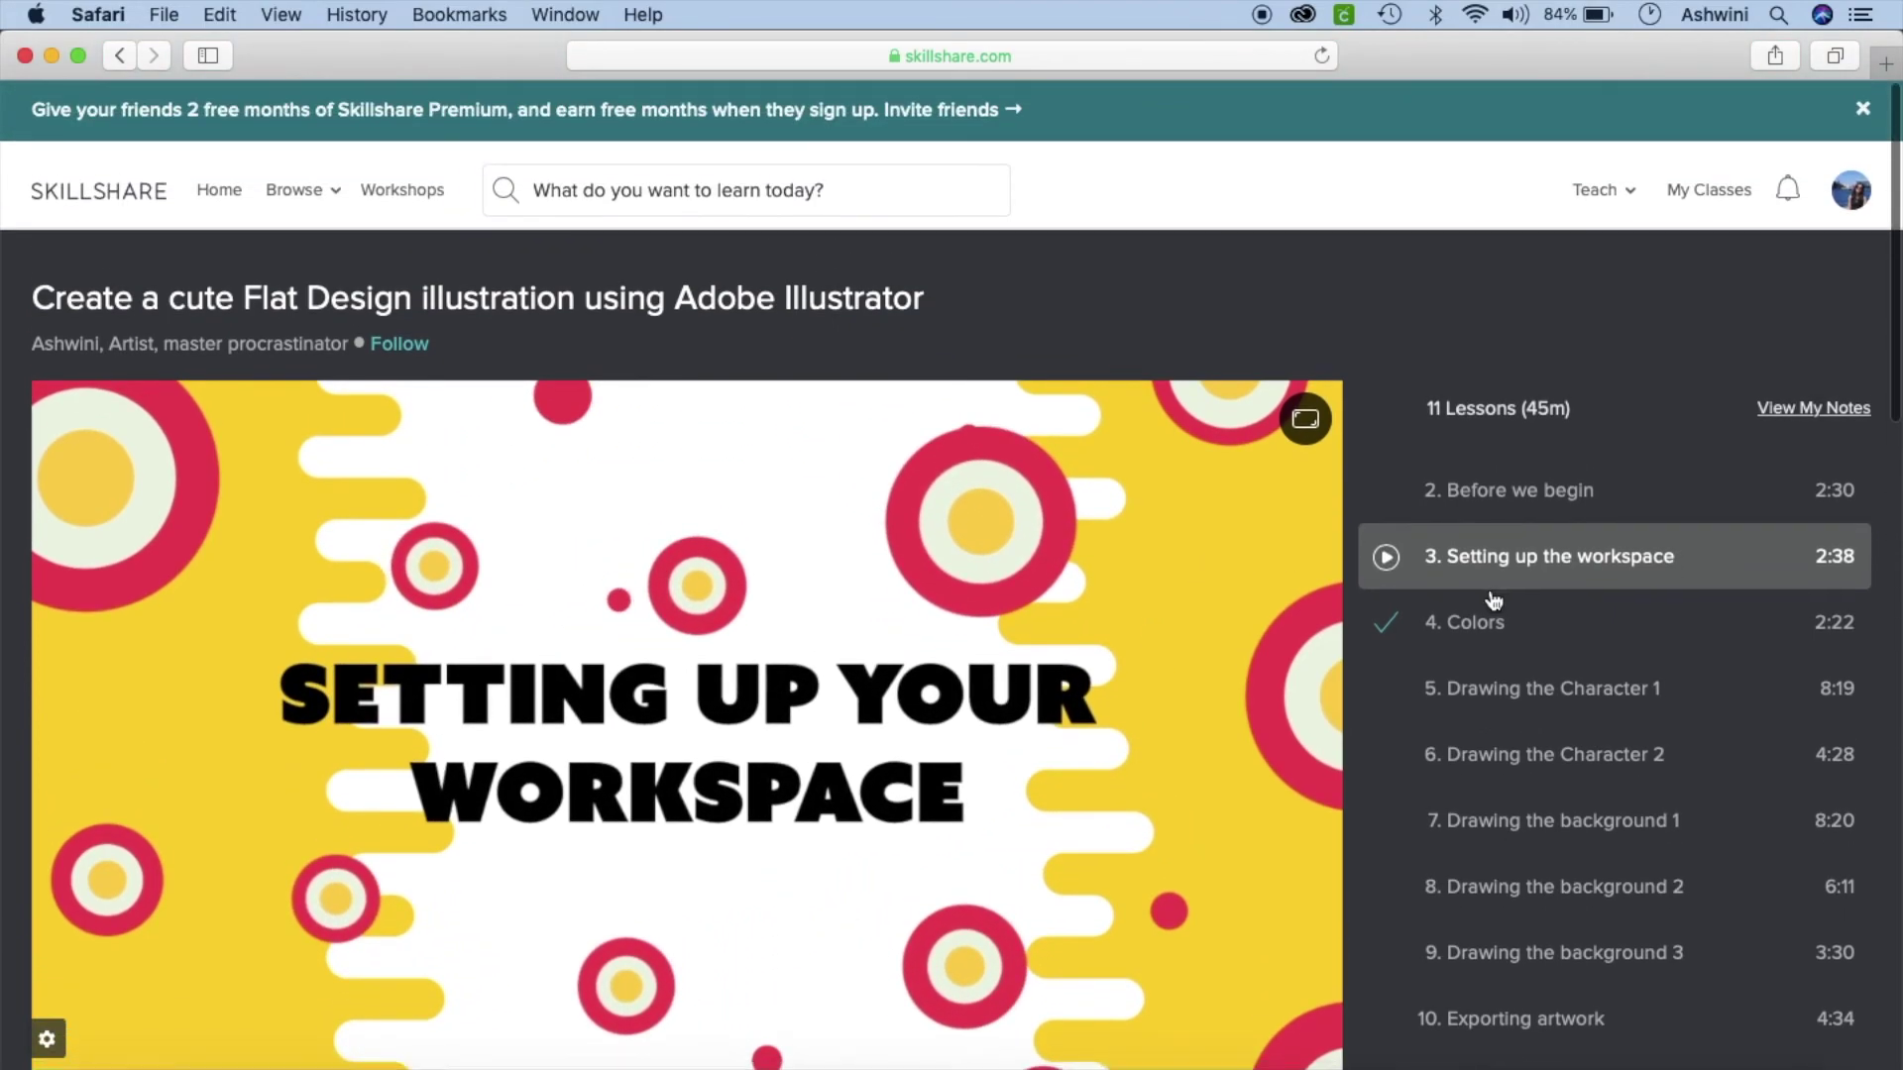
pyautogui.scroll(-3, 1494, 599)
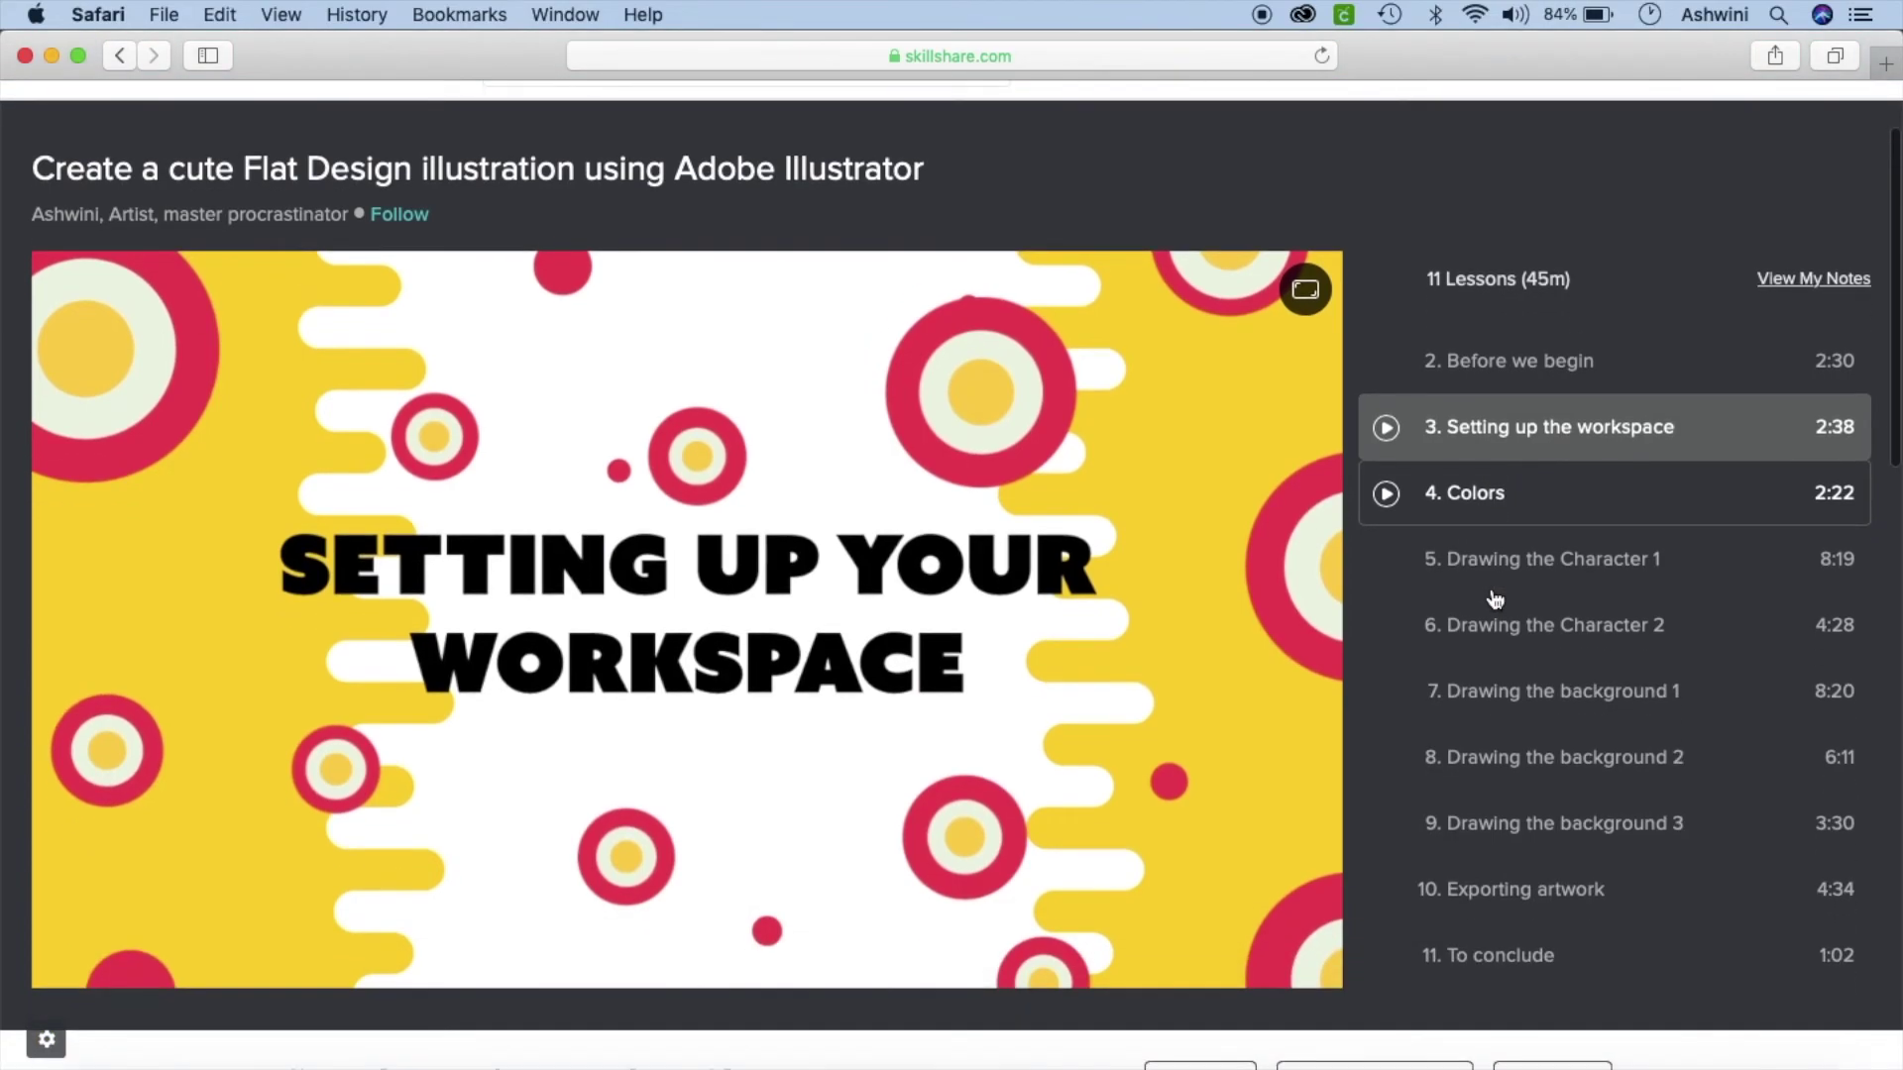